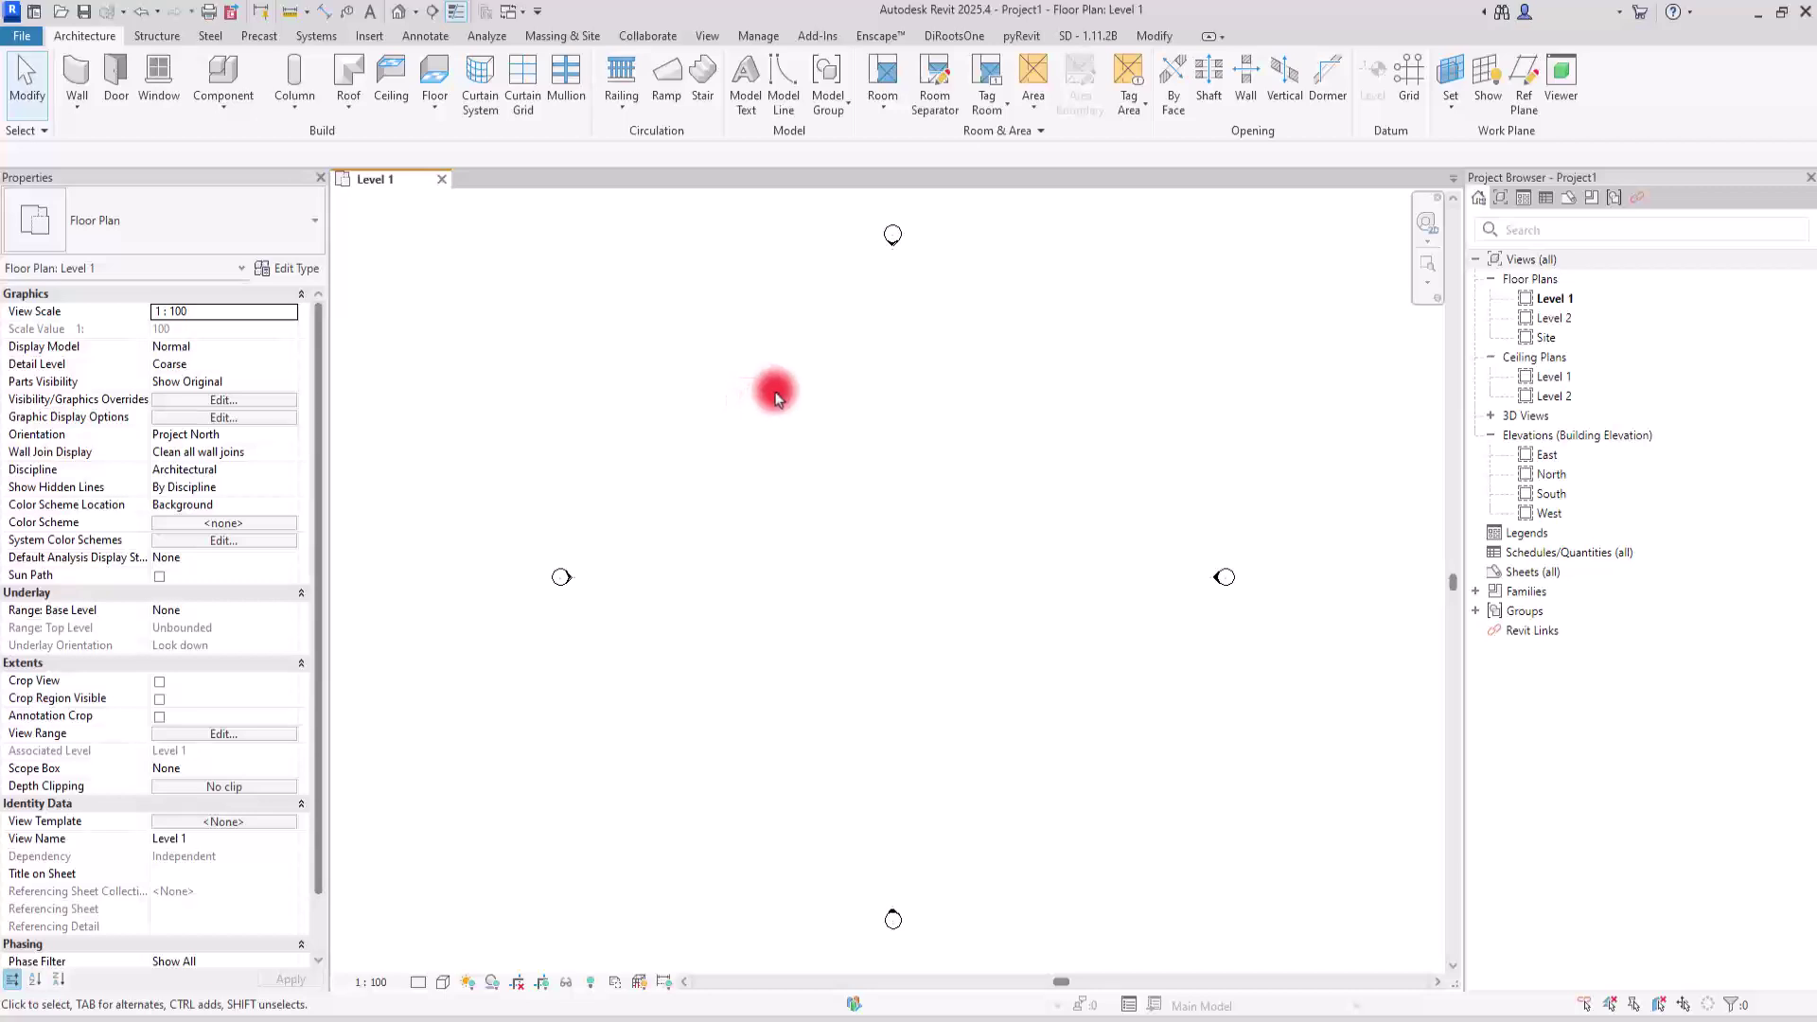
Start an architectural wall using the Curtain Wall: Storefront type
{"action": "left_click", "coordinate": [74, 107]}
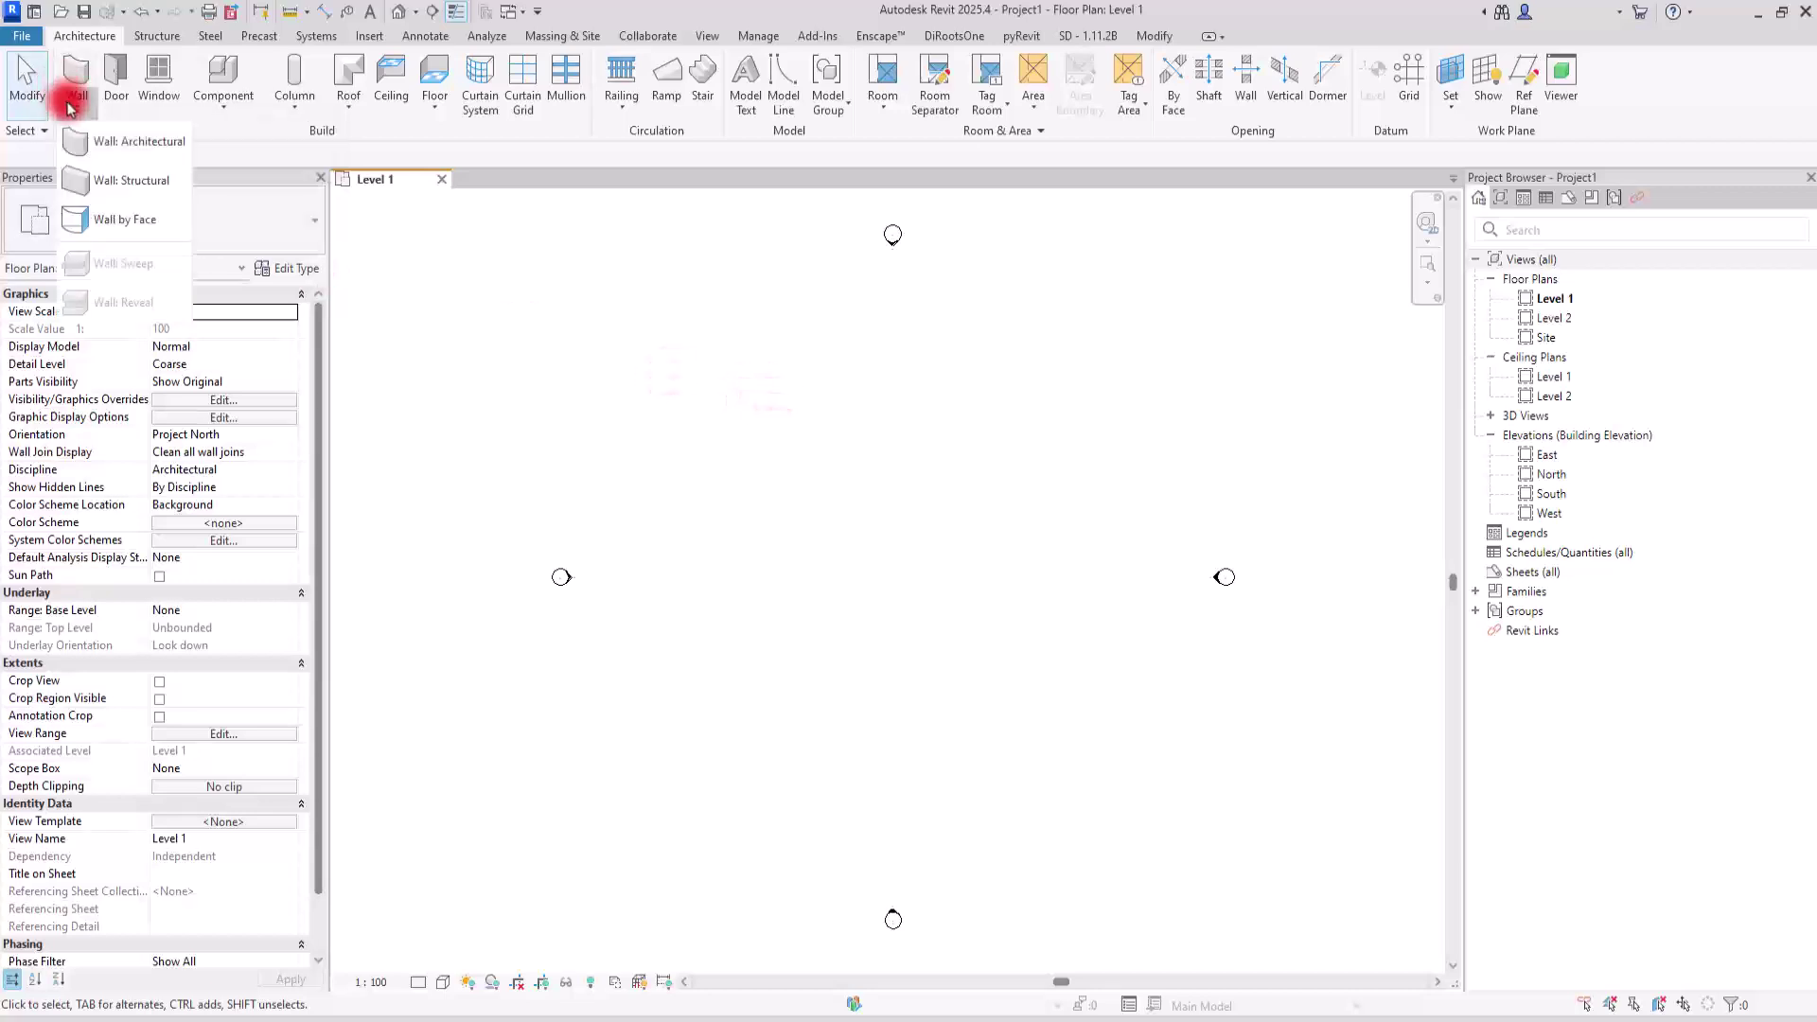
{"action": "left_click", "coordinate": [101, 151]}
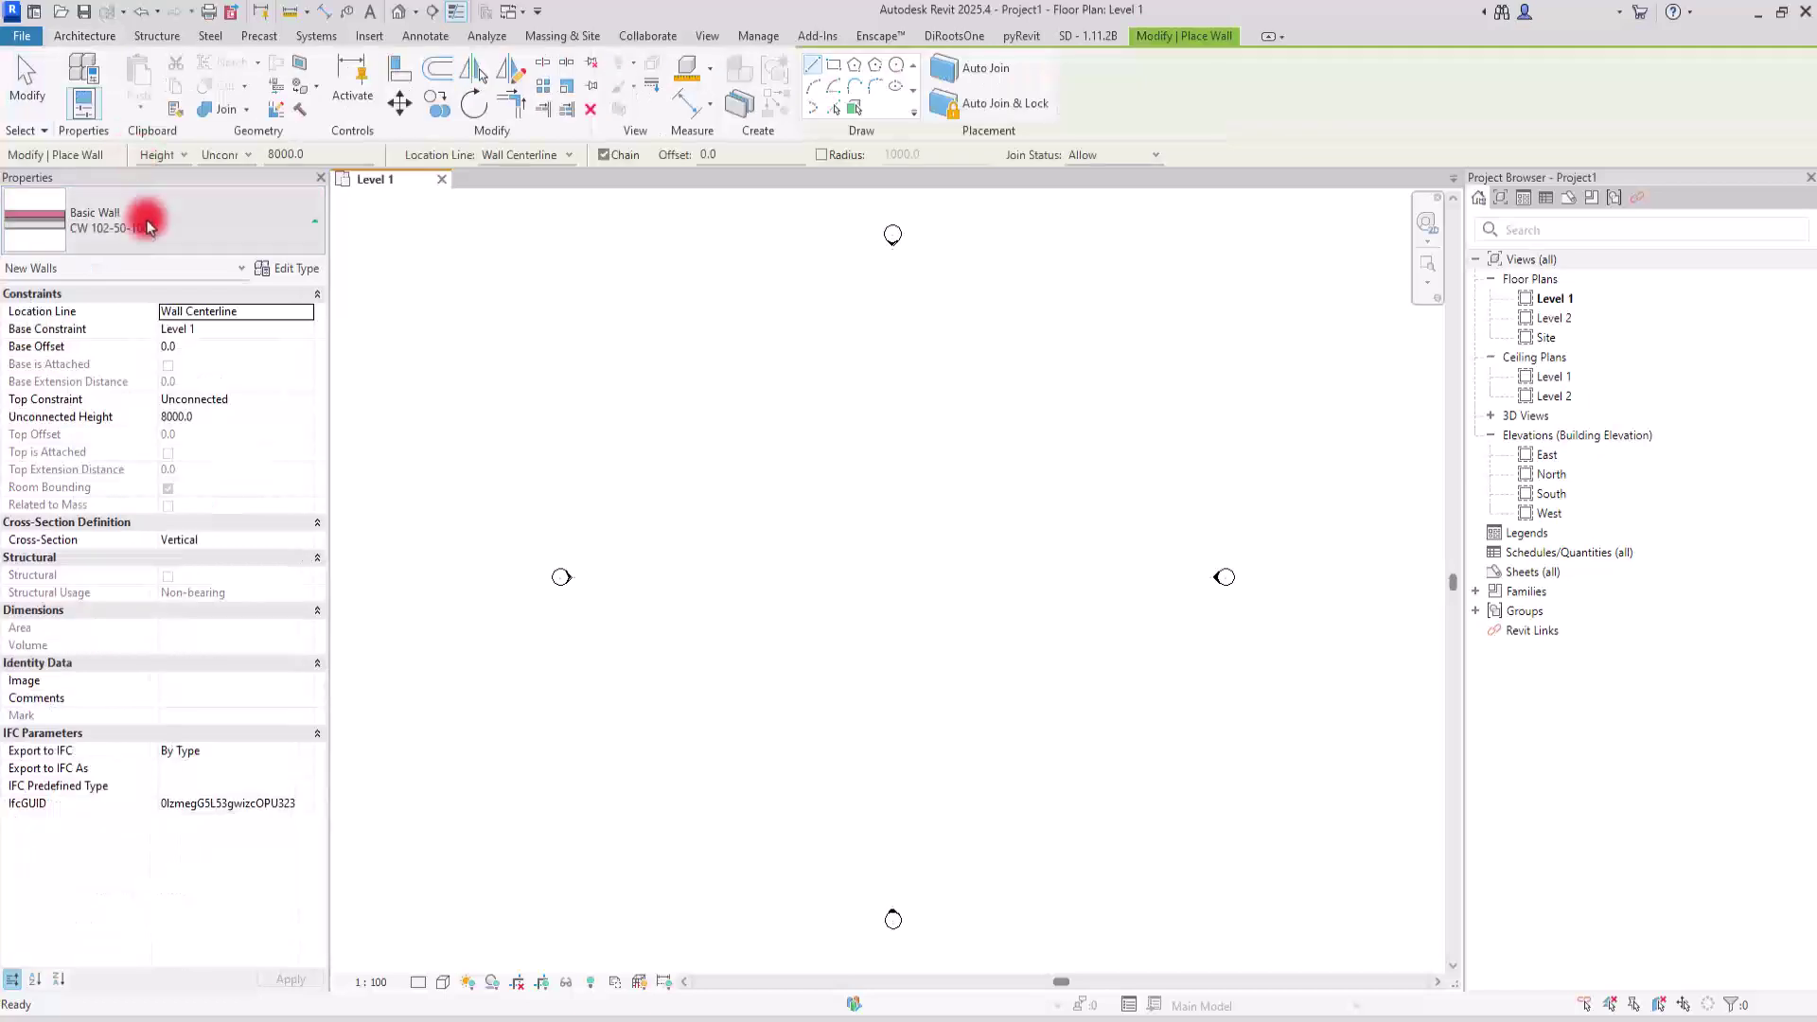
{"action": "left_click", "coordinate": [149, 216]}
{"action": "scroll", "coordinate": [204, 516], "scroll_direction": "down", "scroll_amount": 3}
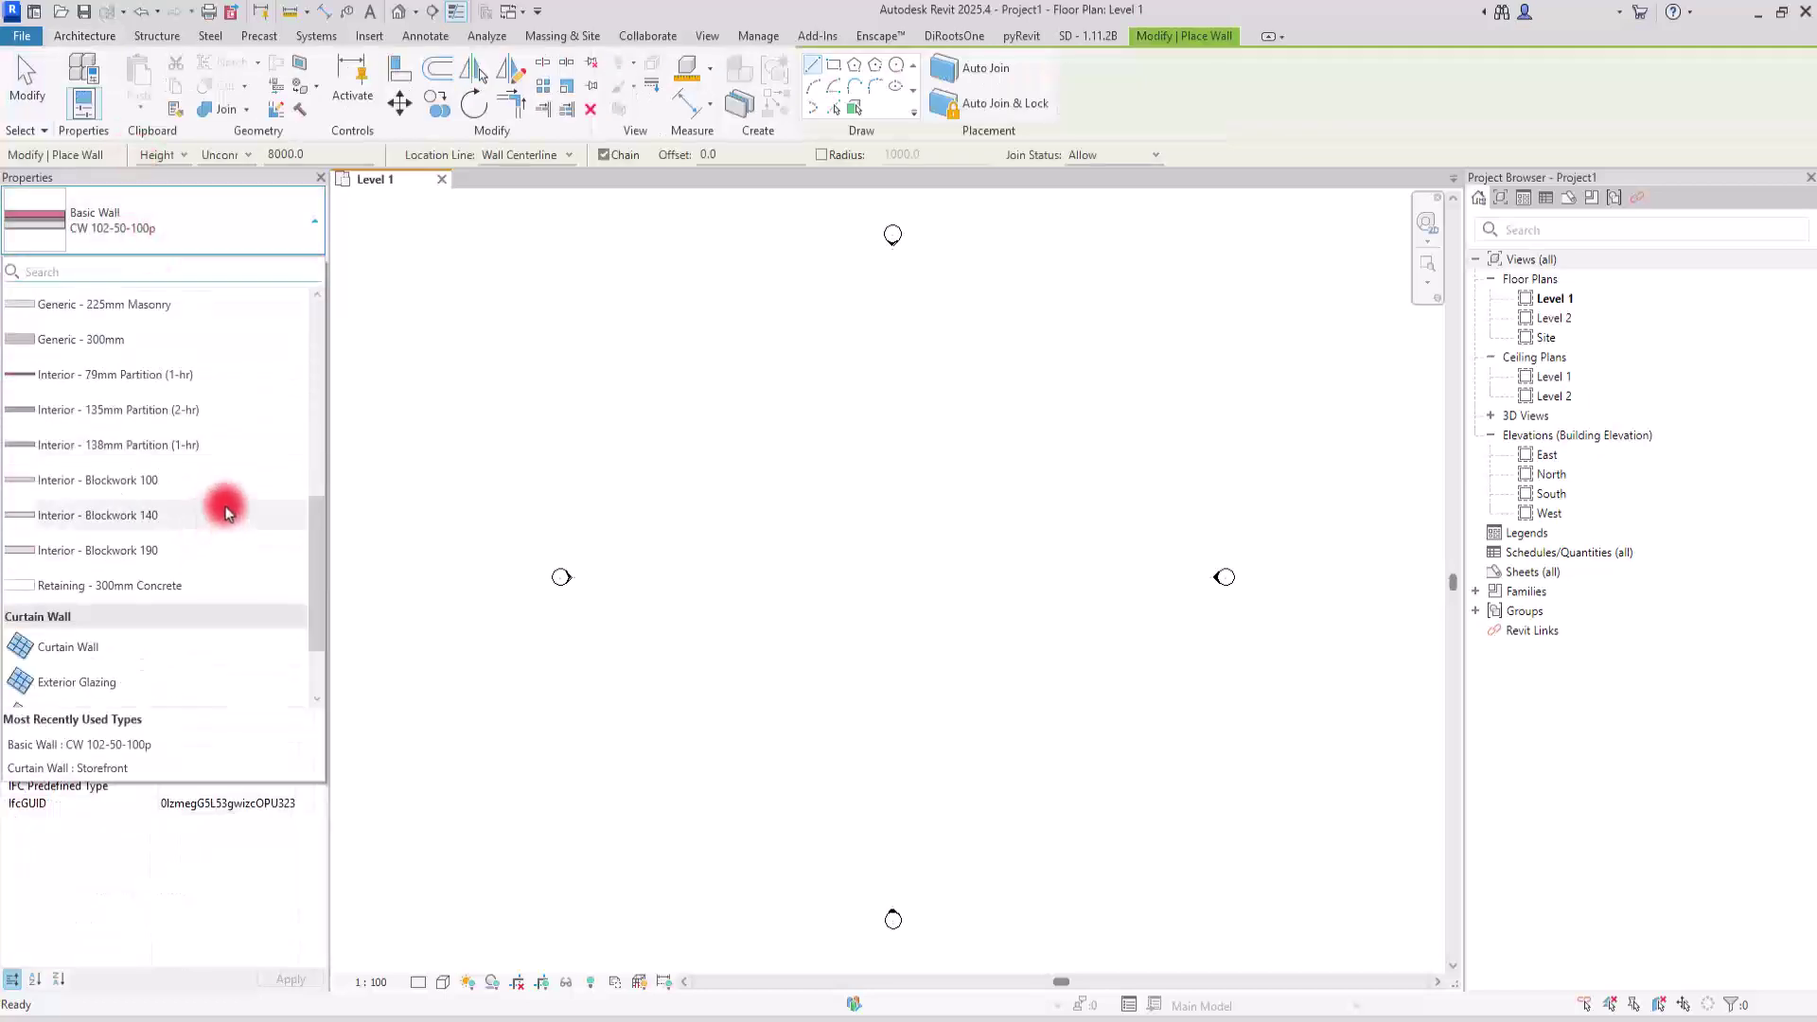
{"action": "scroll", "coordinate": [205, 527], "scroll_direction": "down", "scroll_amount": 1}
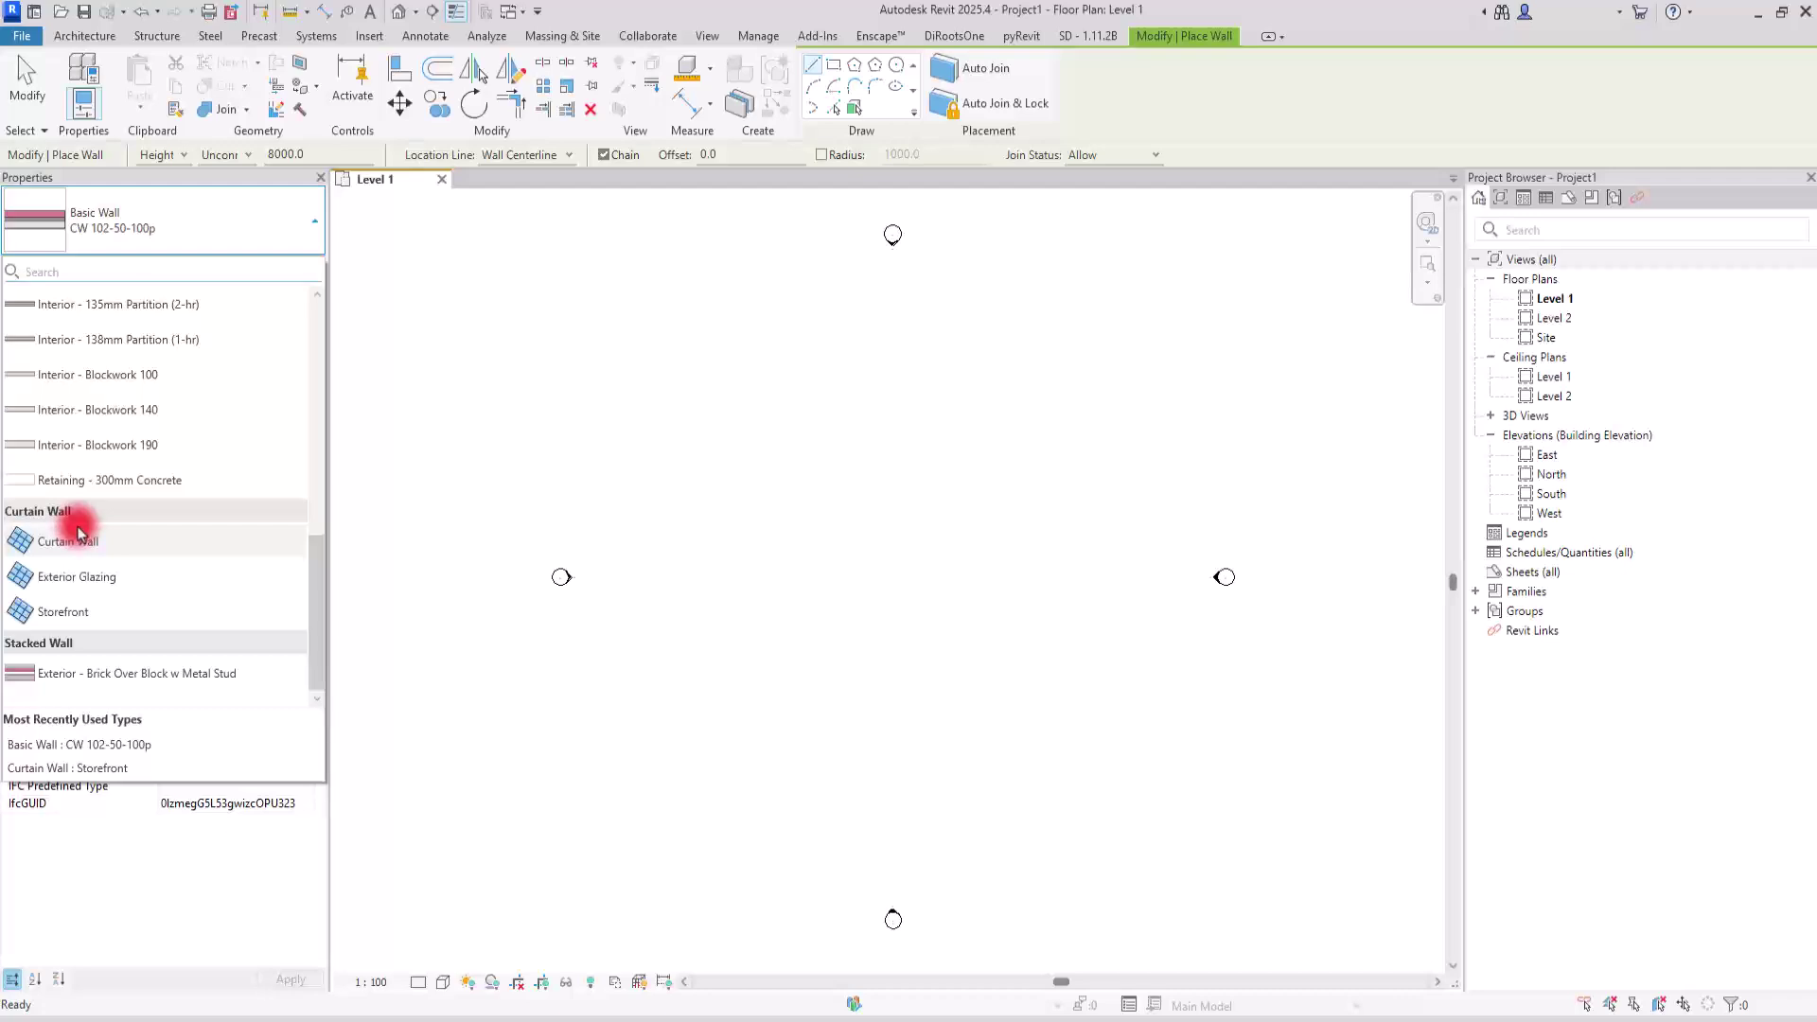
{"action": "left_click", "coordinate": [104, 617]}
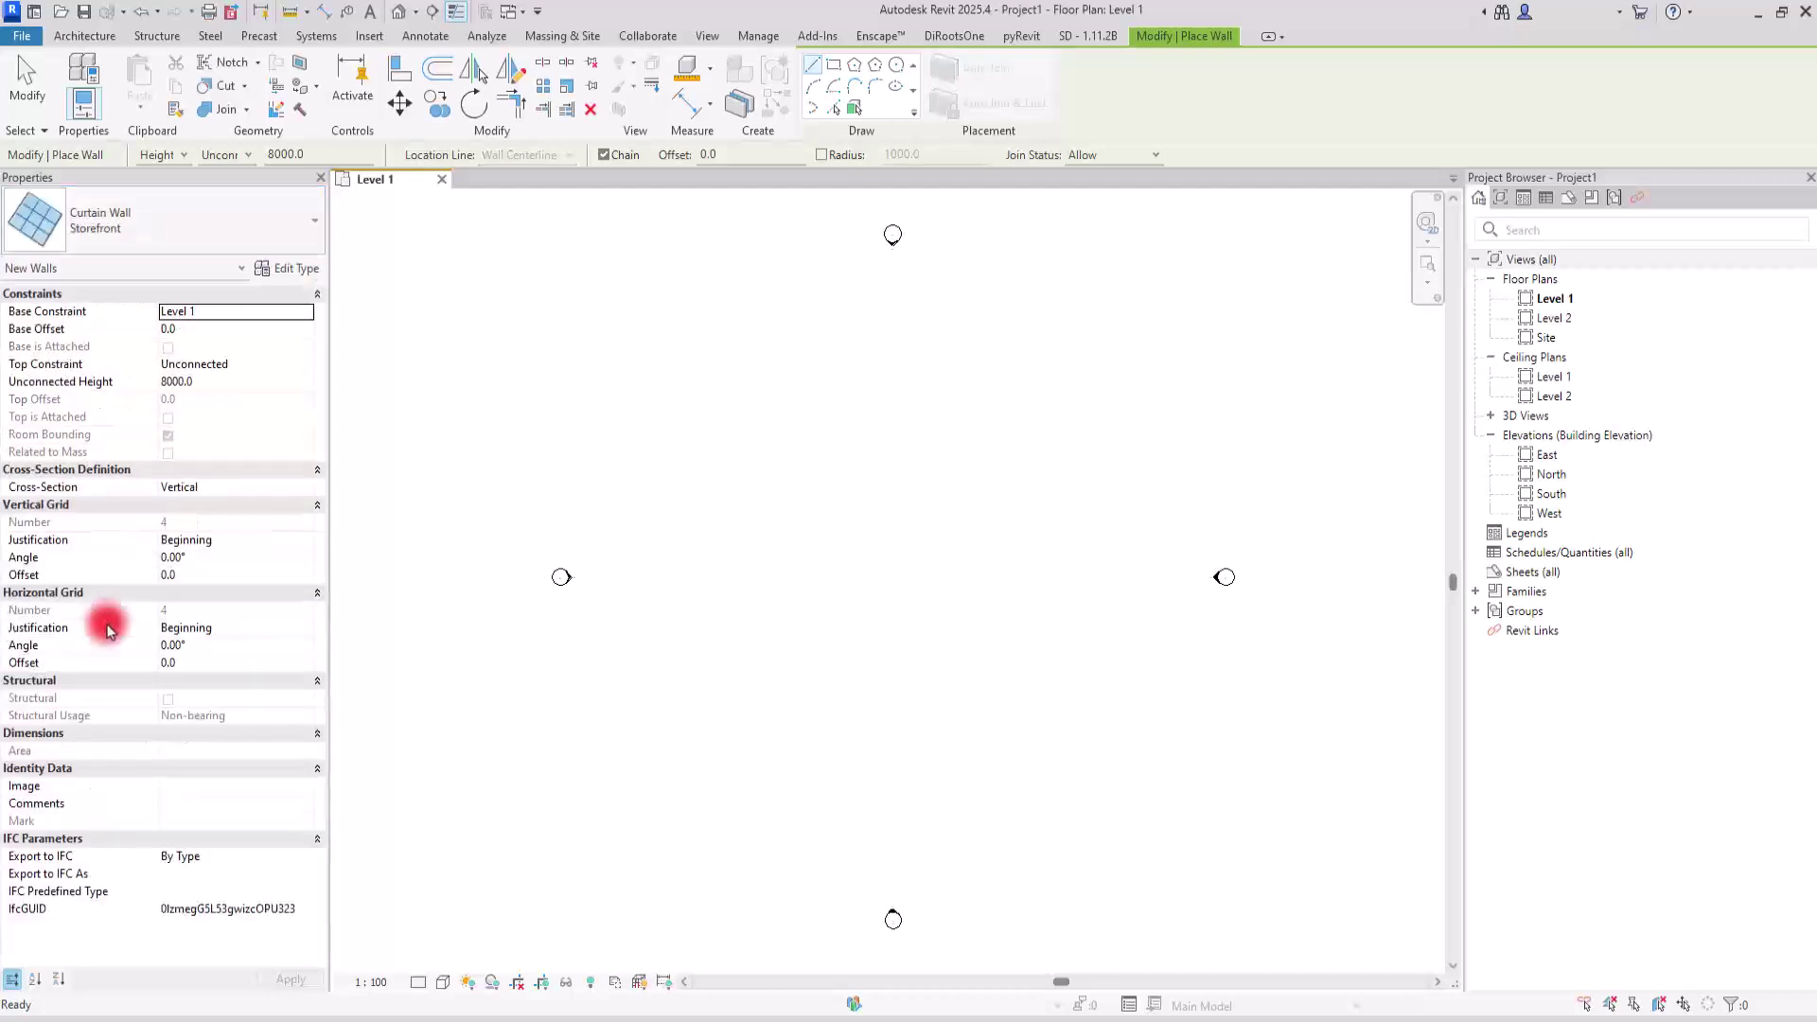
Draw a 6000 mm Storefront curtain wall on Level 1 and view it in 3D
{"action": "left_click", "coordinate": [704, 519]}
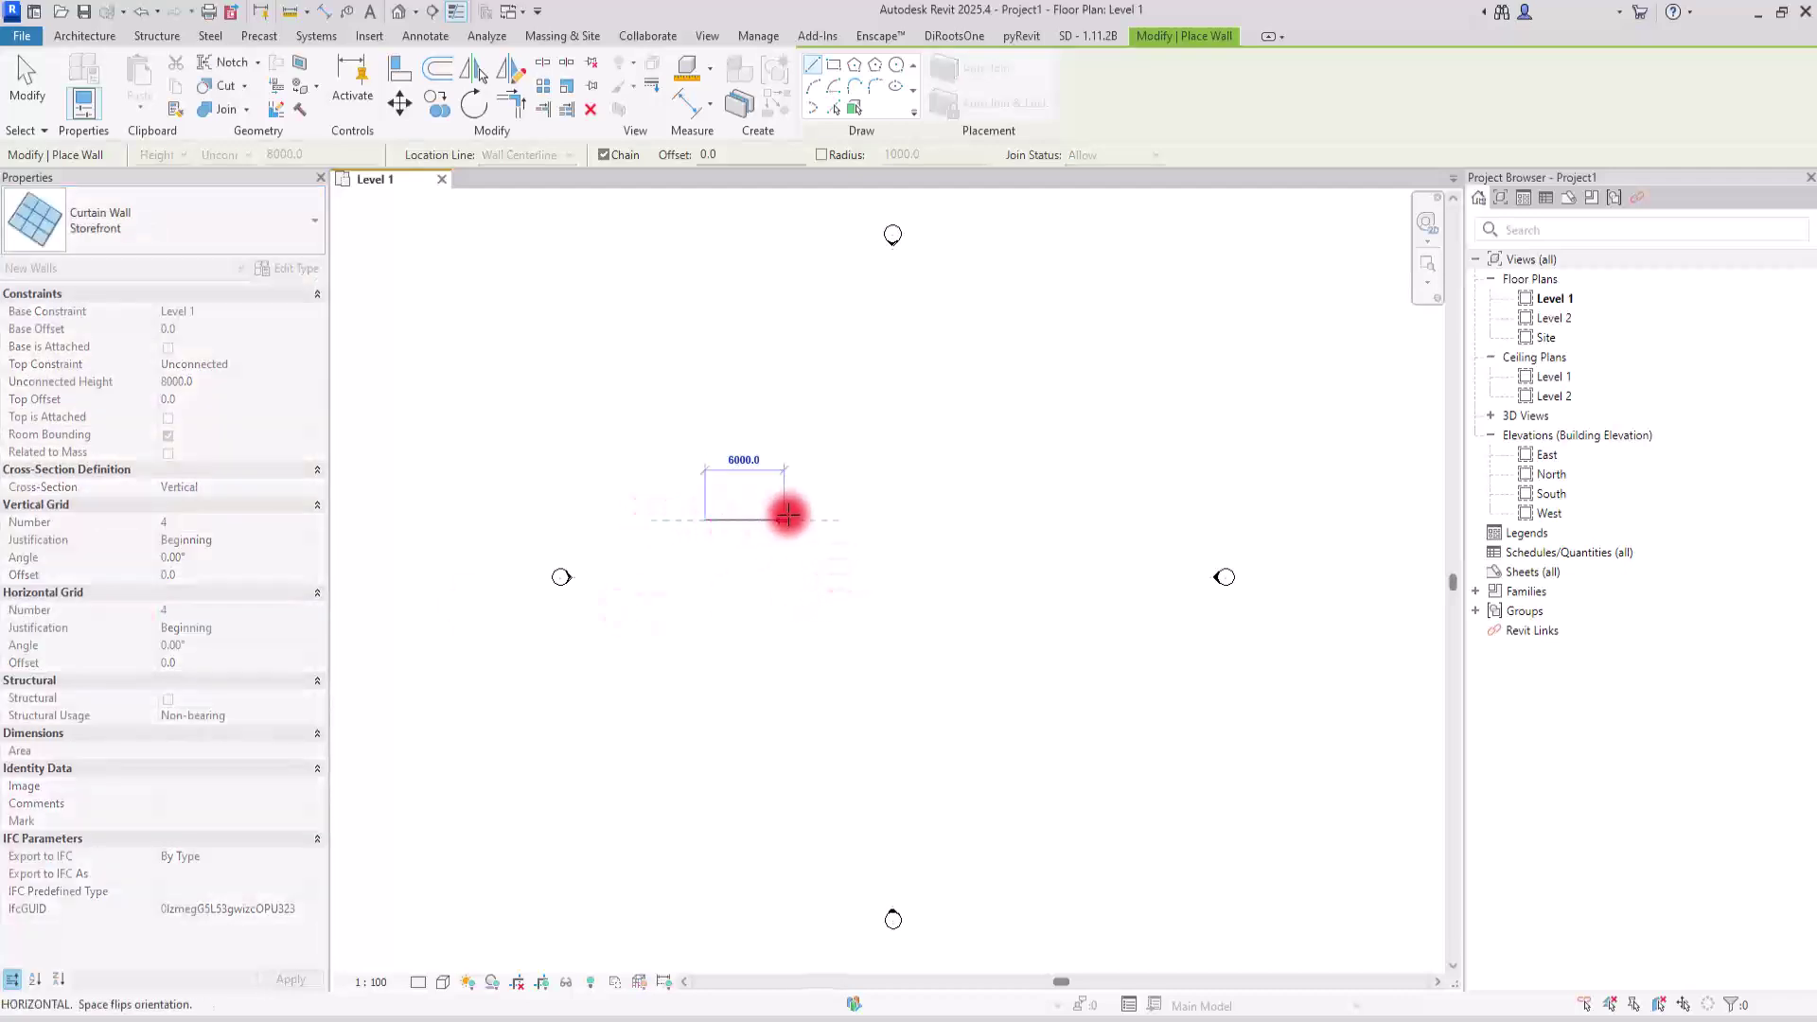
{"action": "left_click", "coordinate": [823, 518]}
{"action": "key", "text": "Escape"}
{"action": "key", "text": "Escape"}
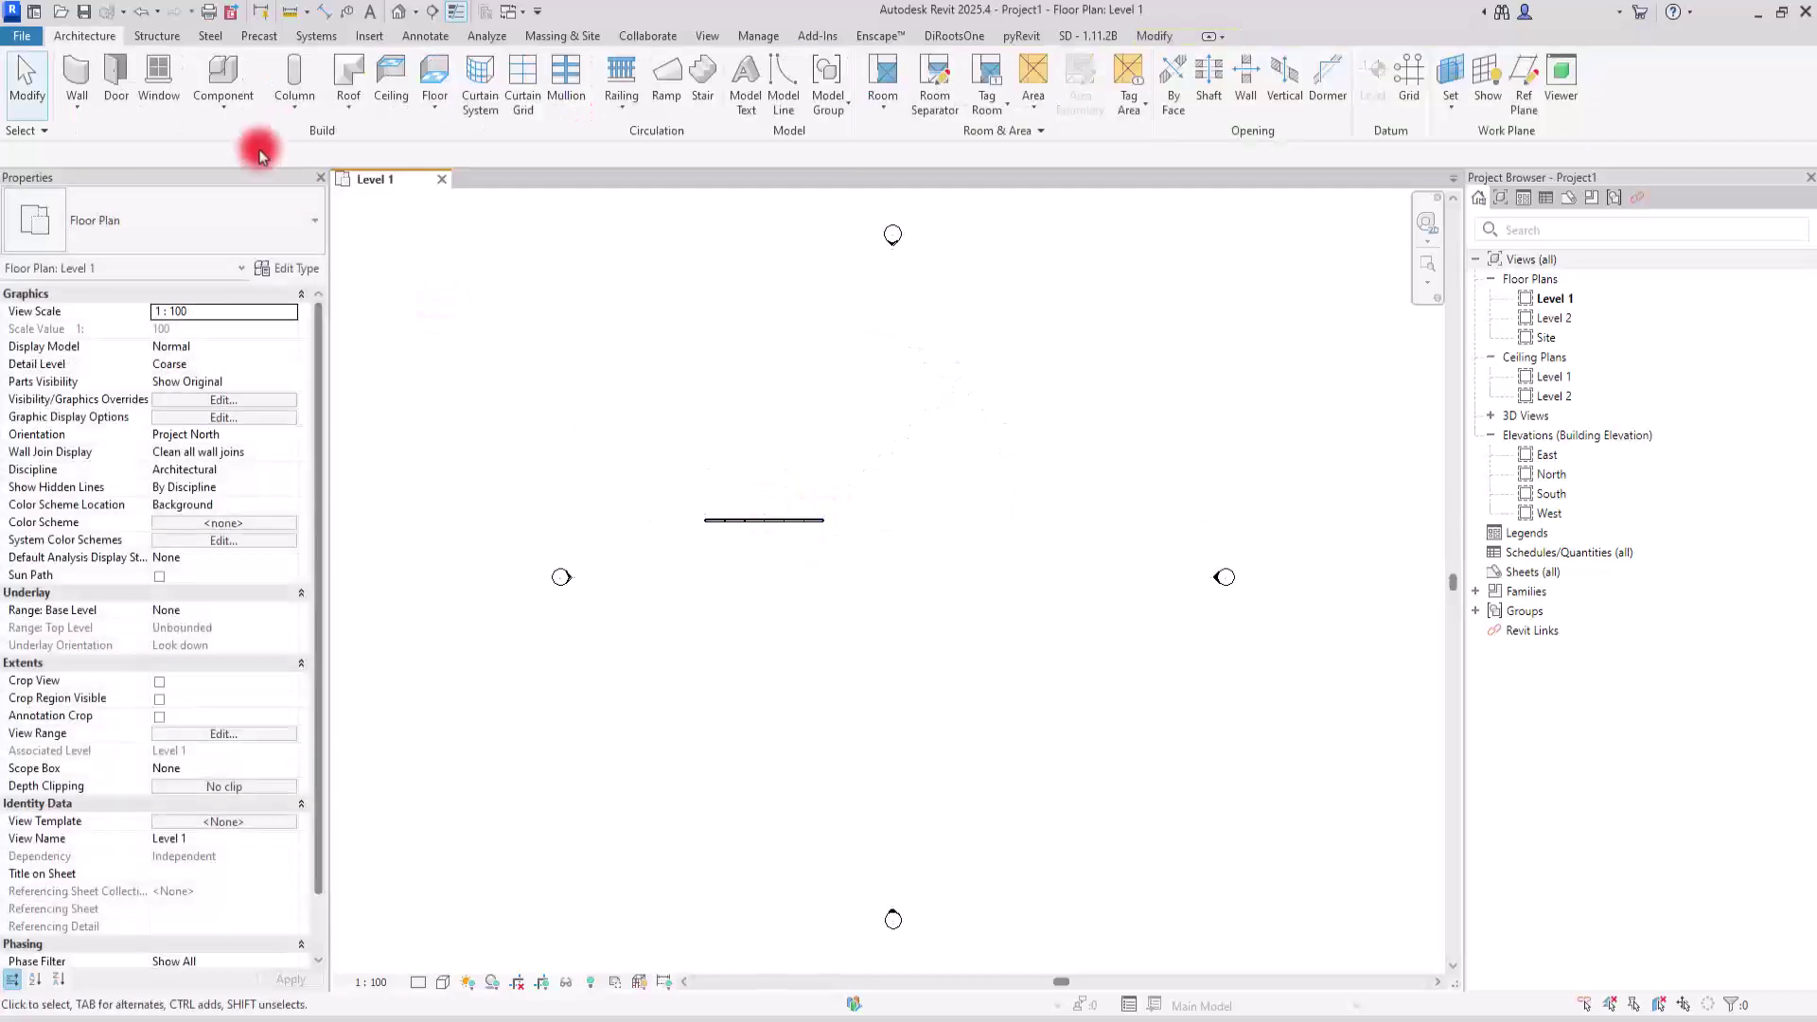
{"action": "left_click", "coordinate": [398, 11]}
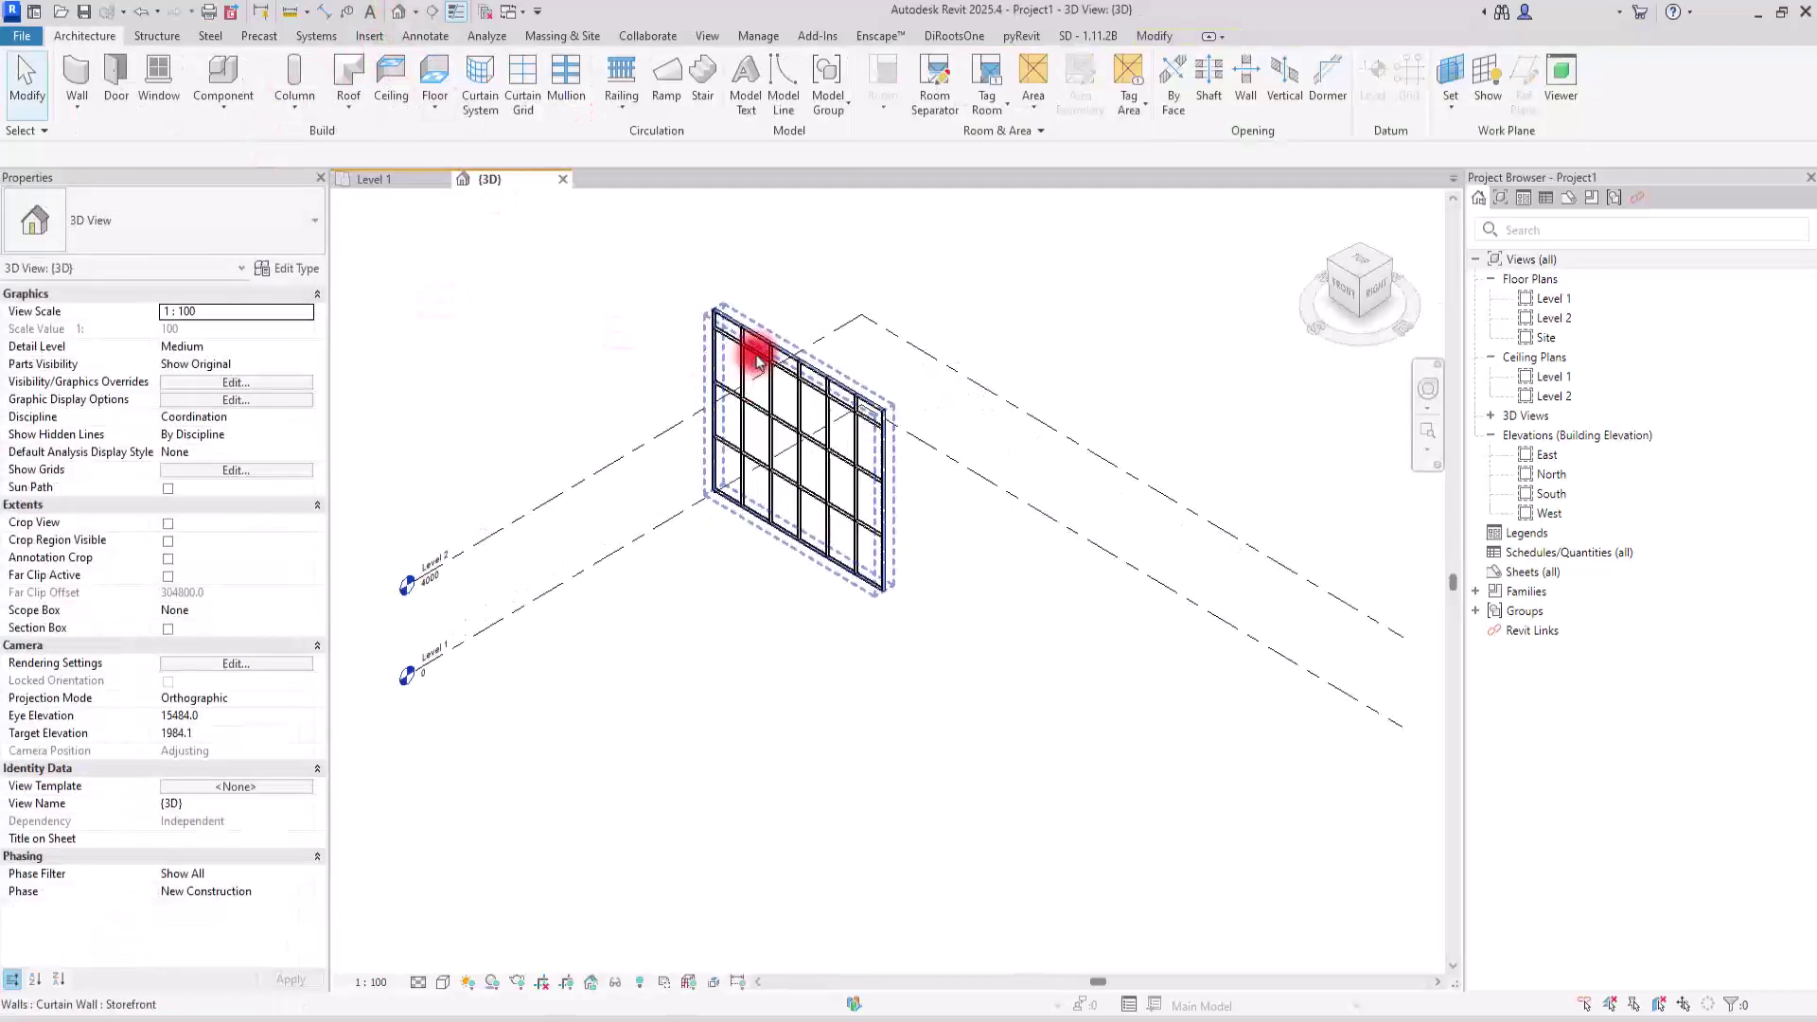
Zoom into the Storefront wall and unpin its vertical edge and horizontal mullions
{"action": "scroll", "coordinate": [757, 360], "scroll_direction": "up", "scroll_amount": 3}
{"action": "scroll", "coordinate": [663, 336], "scroll_direction": "up", "scroll_amount": 3}
{"action": "middle_click_drag", "start_coordinate": [616, 323], "coordinate": [1018, 400], "text": "shift"}
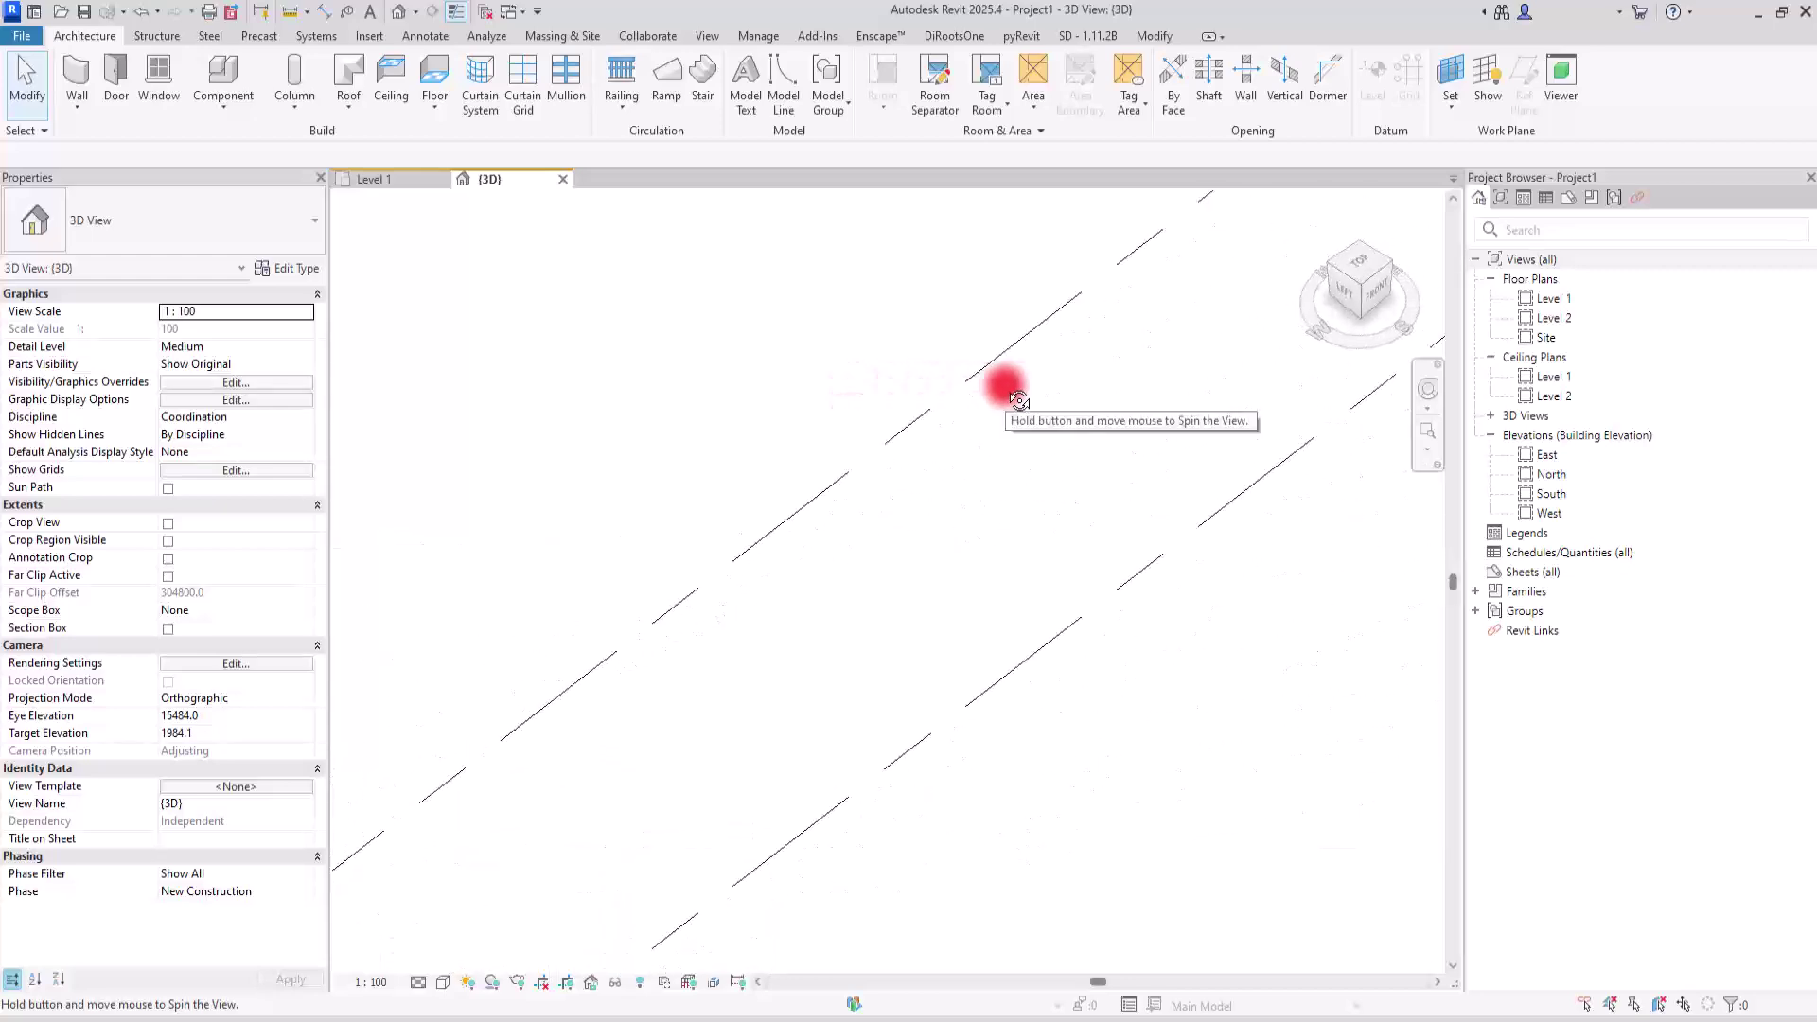
{"action": "scroll", "coordinate": [985, 332], "scroll_direction": "down", "scroll_amount": 3}
{"action": "scroll", "coordinate": [682, 729], "scroll_direction": "up", "scroll_amount": 2}
{"action": "scroll", "coordinate": [811, 422], "scroll_direction": "down", "scroll_amount": 2}
{"action": "scroll", "coordinate": [743, 610], "scroll_direction": "up", "scroll_amount": 2}
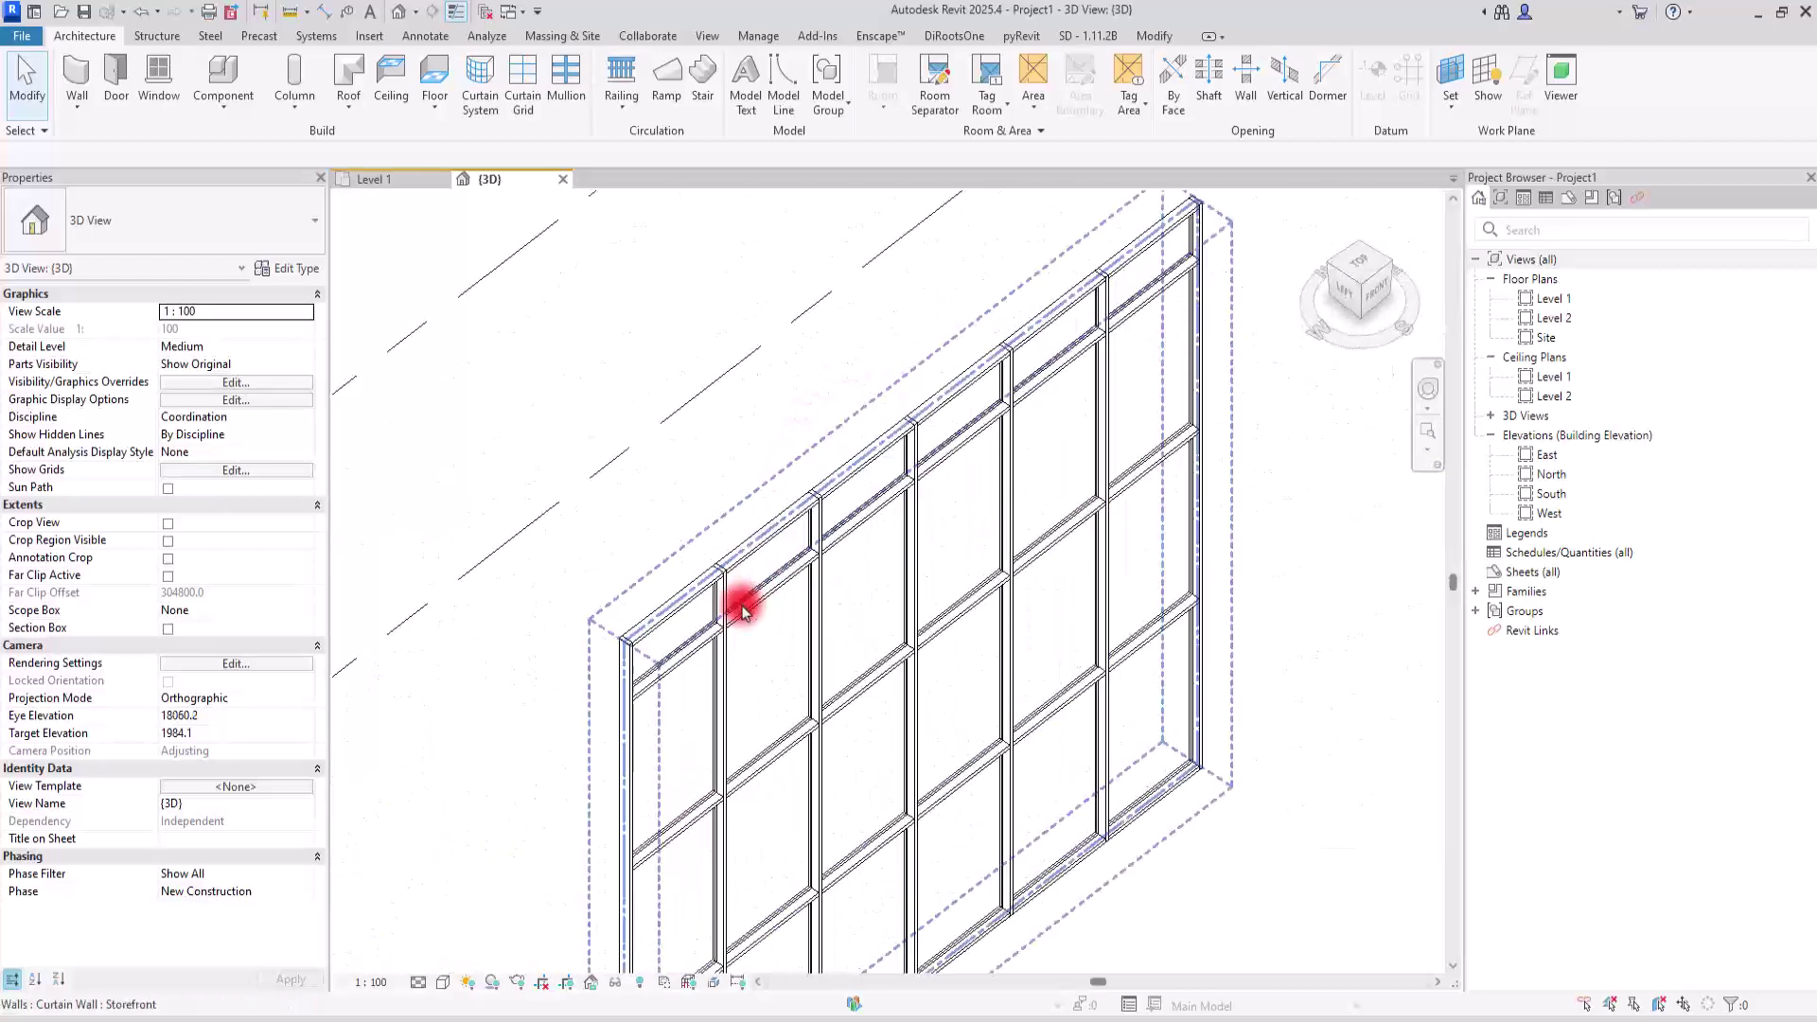
{"action": "scroll", "coordinate": [743, 606], "scroll_direction": "up", "scroll_amount": 2}
{"action": "scroll", "coordinate": [733, 567], "scroll_direction": "up", "scroll_amount": 2}
{"action": "scroll", "coordinate": [852, 454], "scroll_direction": "up", "scroll_amount": 2}
{"action": "scroll", "coordinate": [838, 454], "scroll_direction": "up", "scroll_amount": 2}
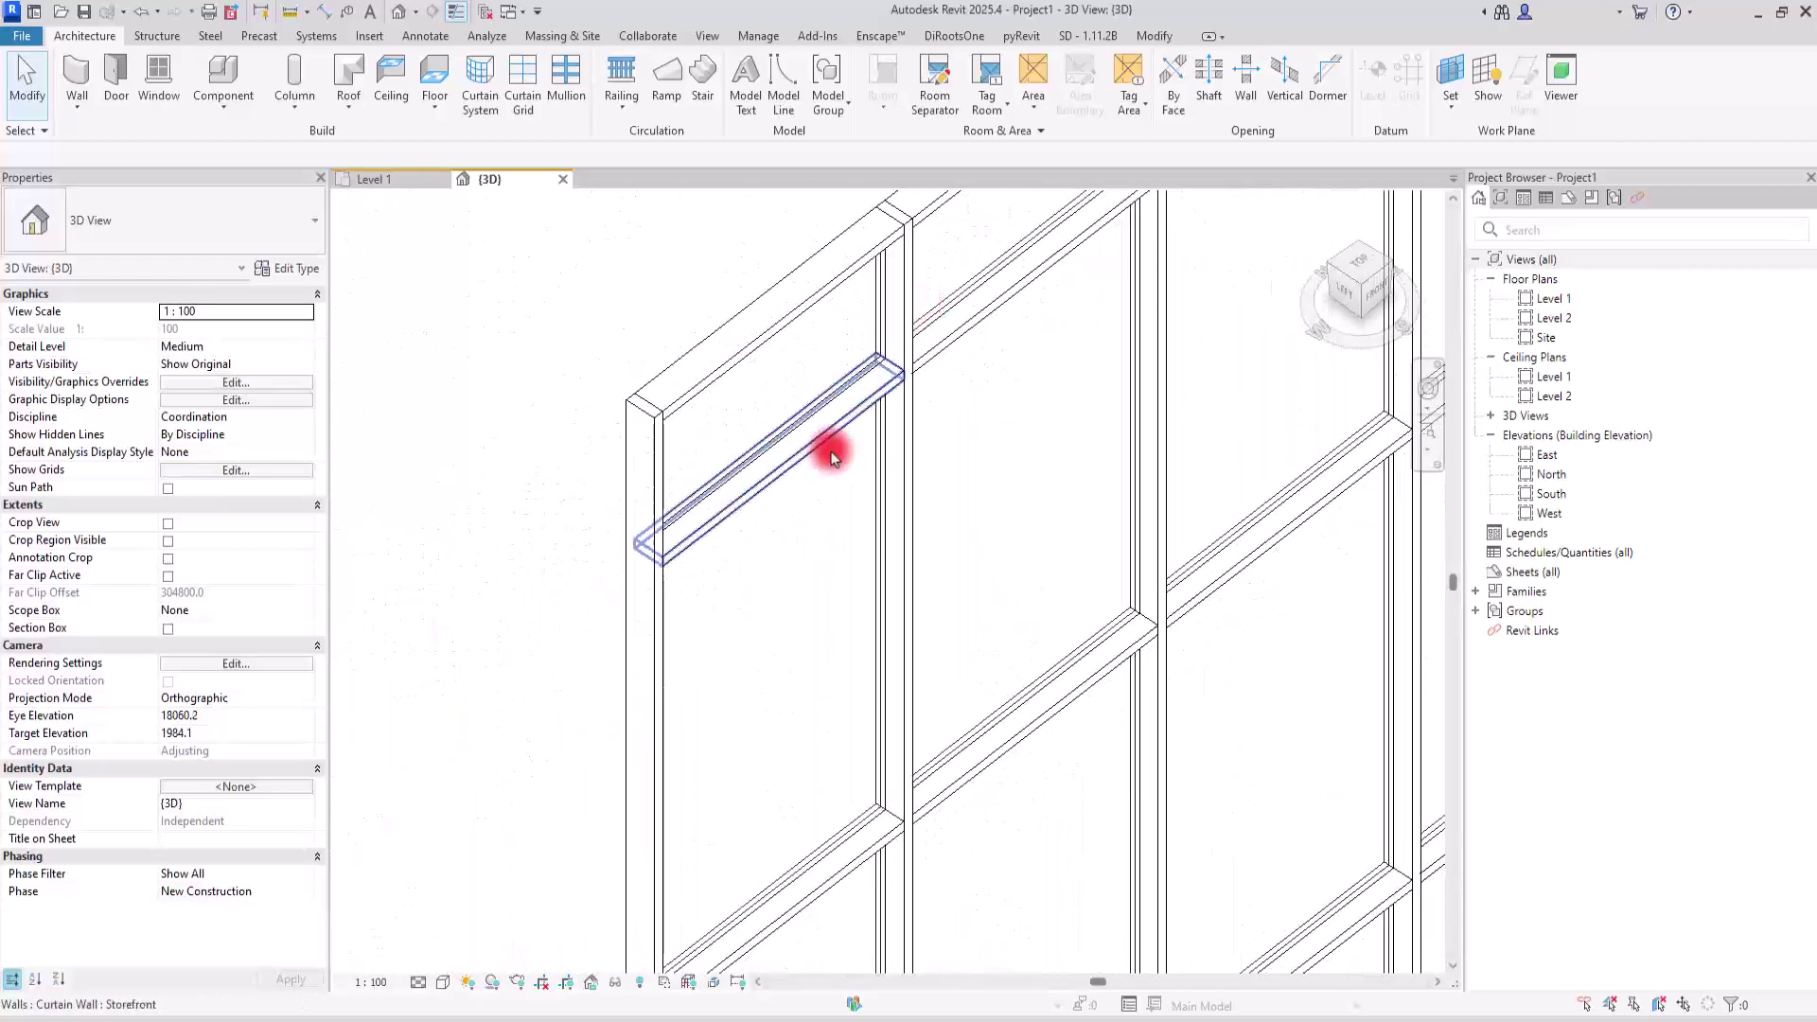
{"action": "scroll", "coordinate": [804, 482], "scroll_direction": "up", "scroll_amount": 2}
{"action": "scroll", "coordinate": [747, 568], "scroll_direction": "up", "scroll_amount": 2}
{"action": "scroll", "coordinate": [724, 620], "scroll_direction": "up", "scroll_amount": 1}
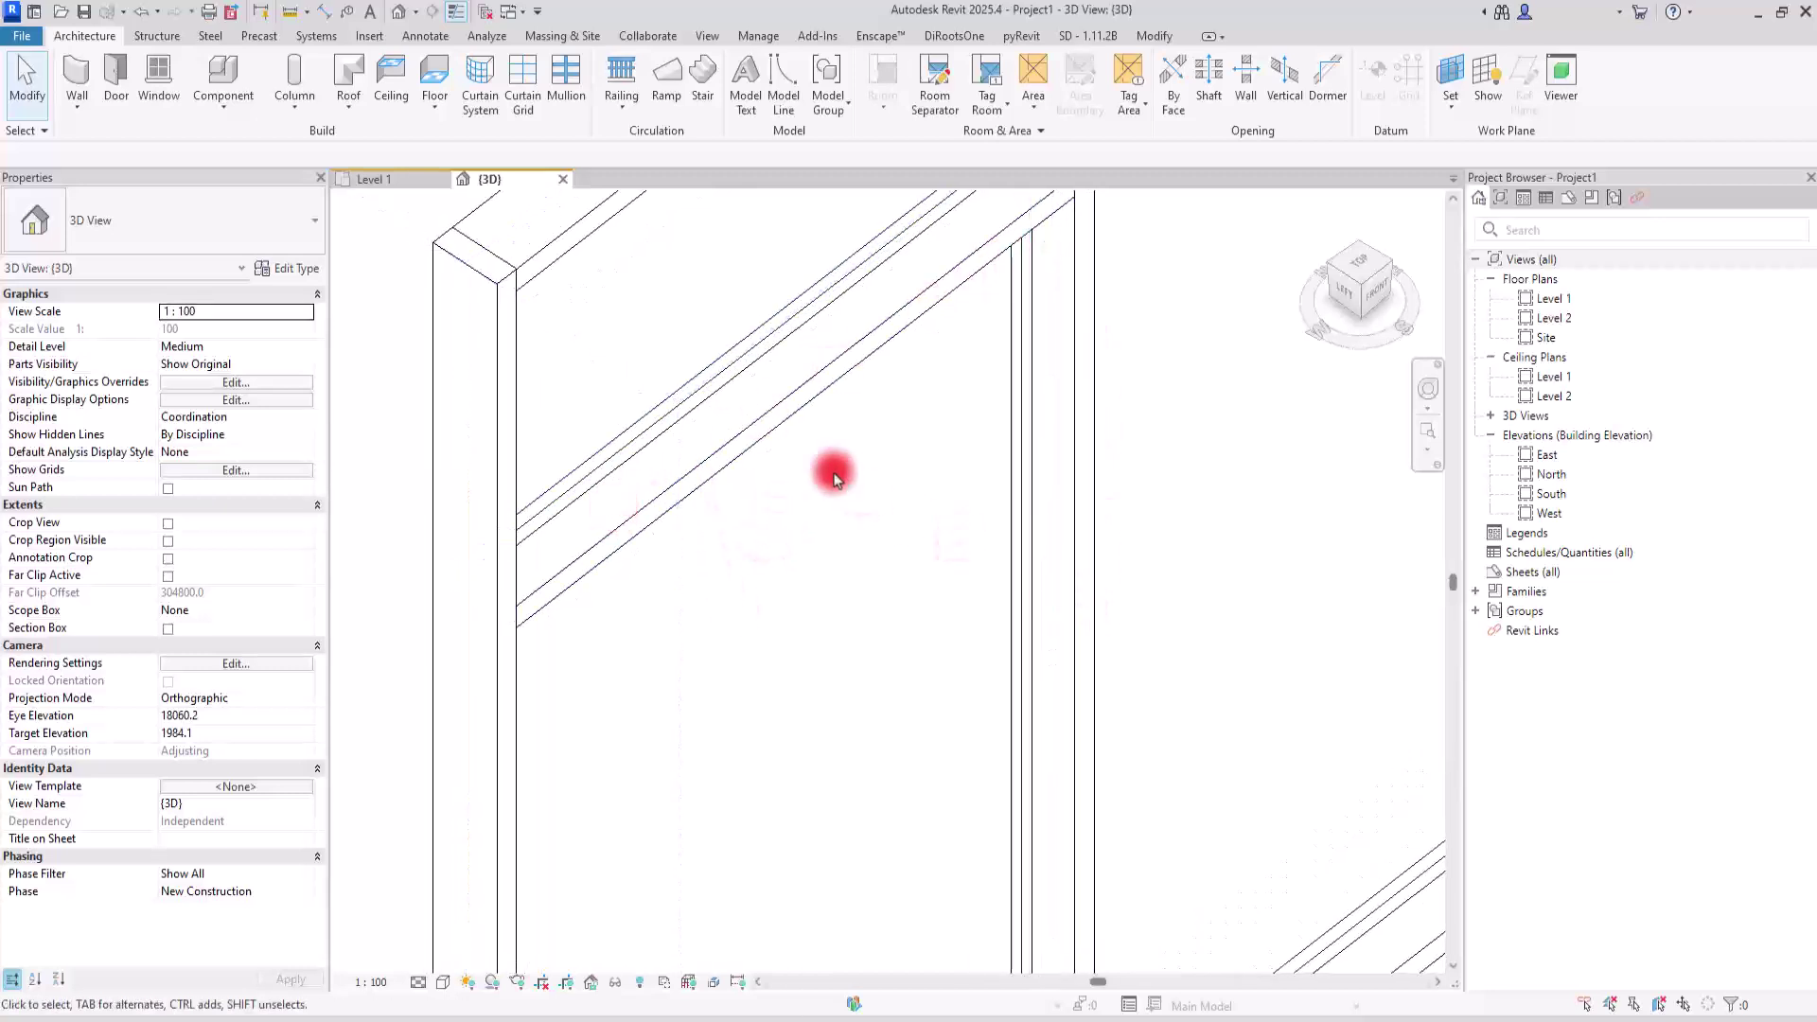
{"action": "left_click", "coordinate": [771, 407]}
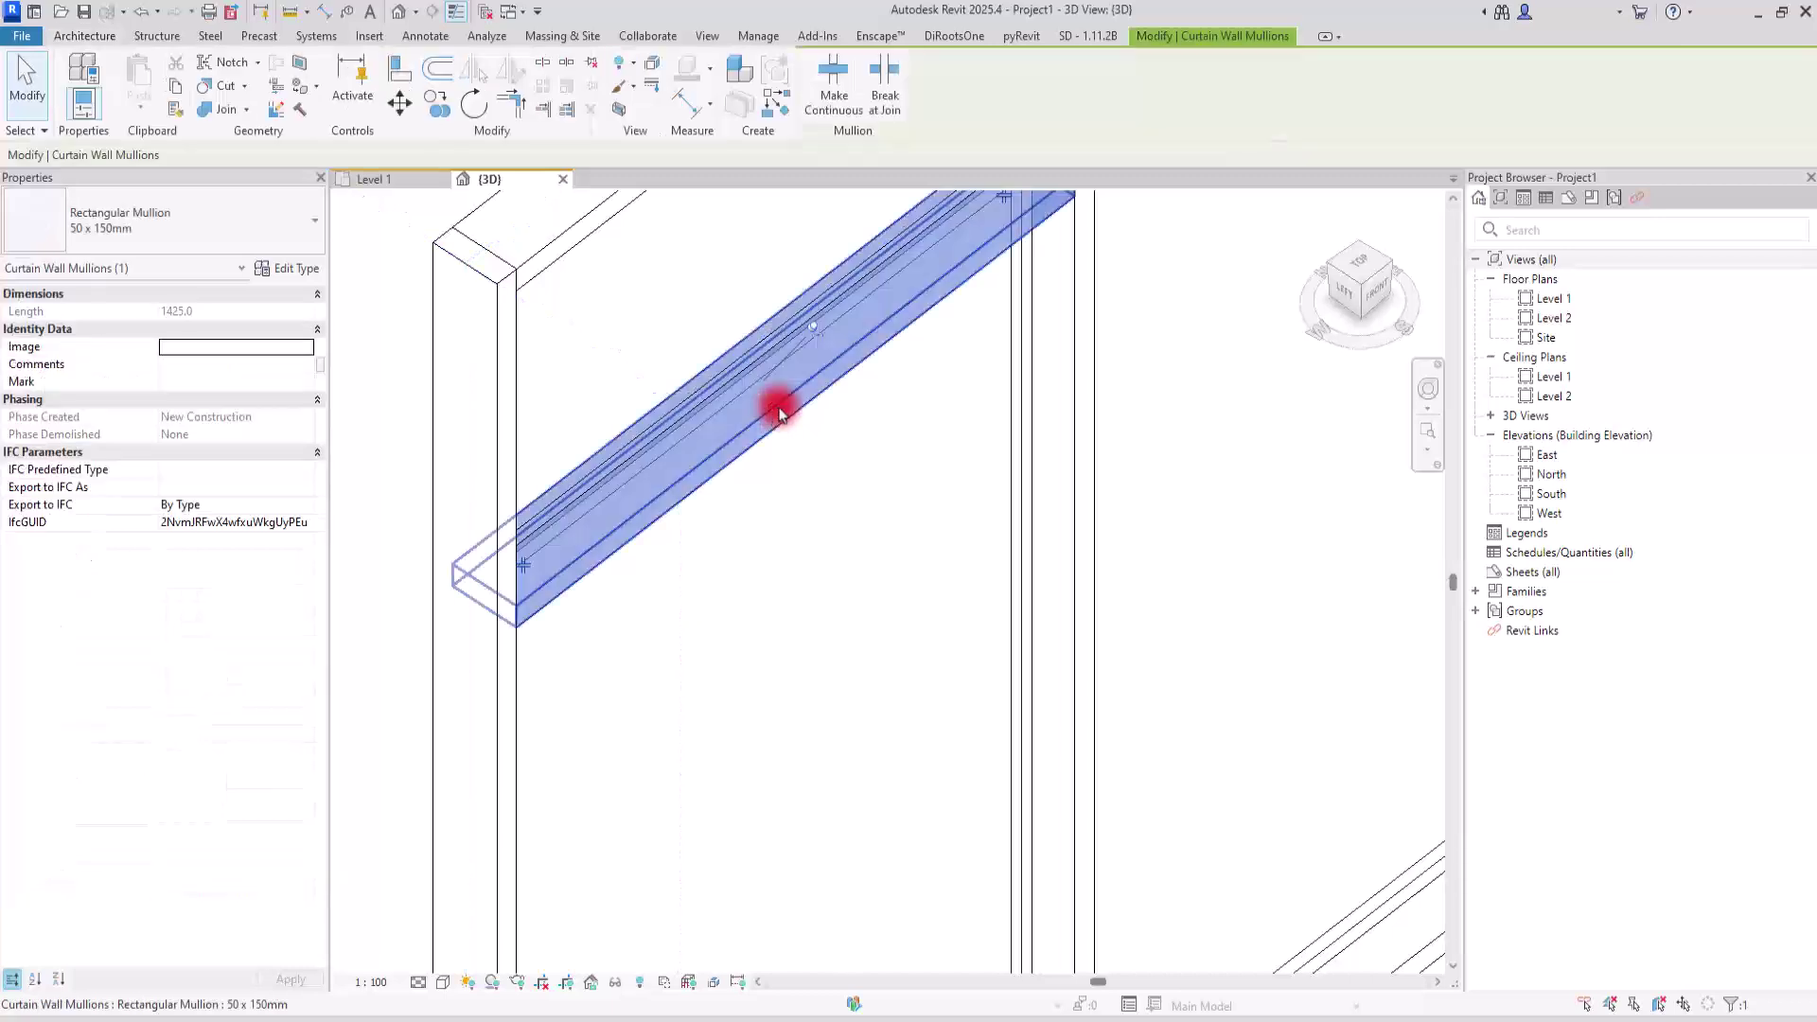
{"action": "left_click", "coordinate": [509, 400]}
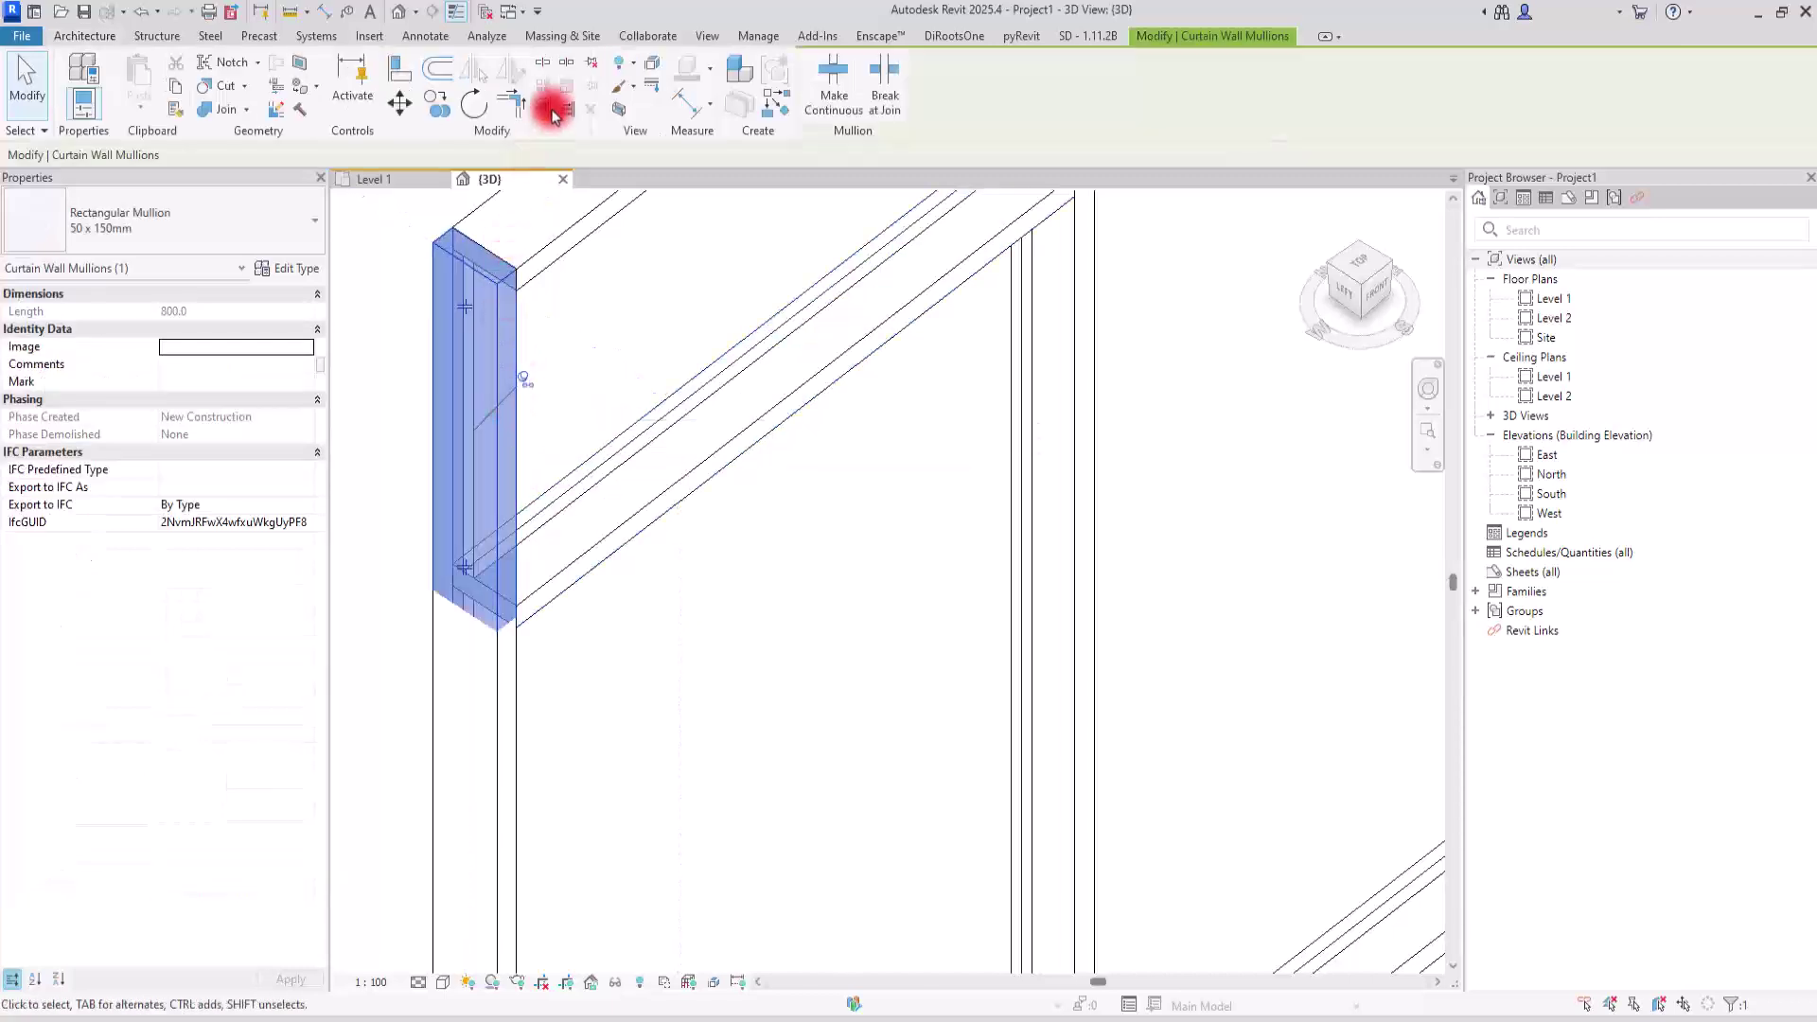
{"action": "left_click", "coordinate": [592, 65]}
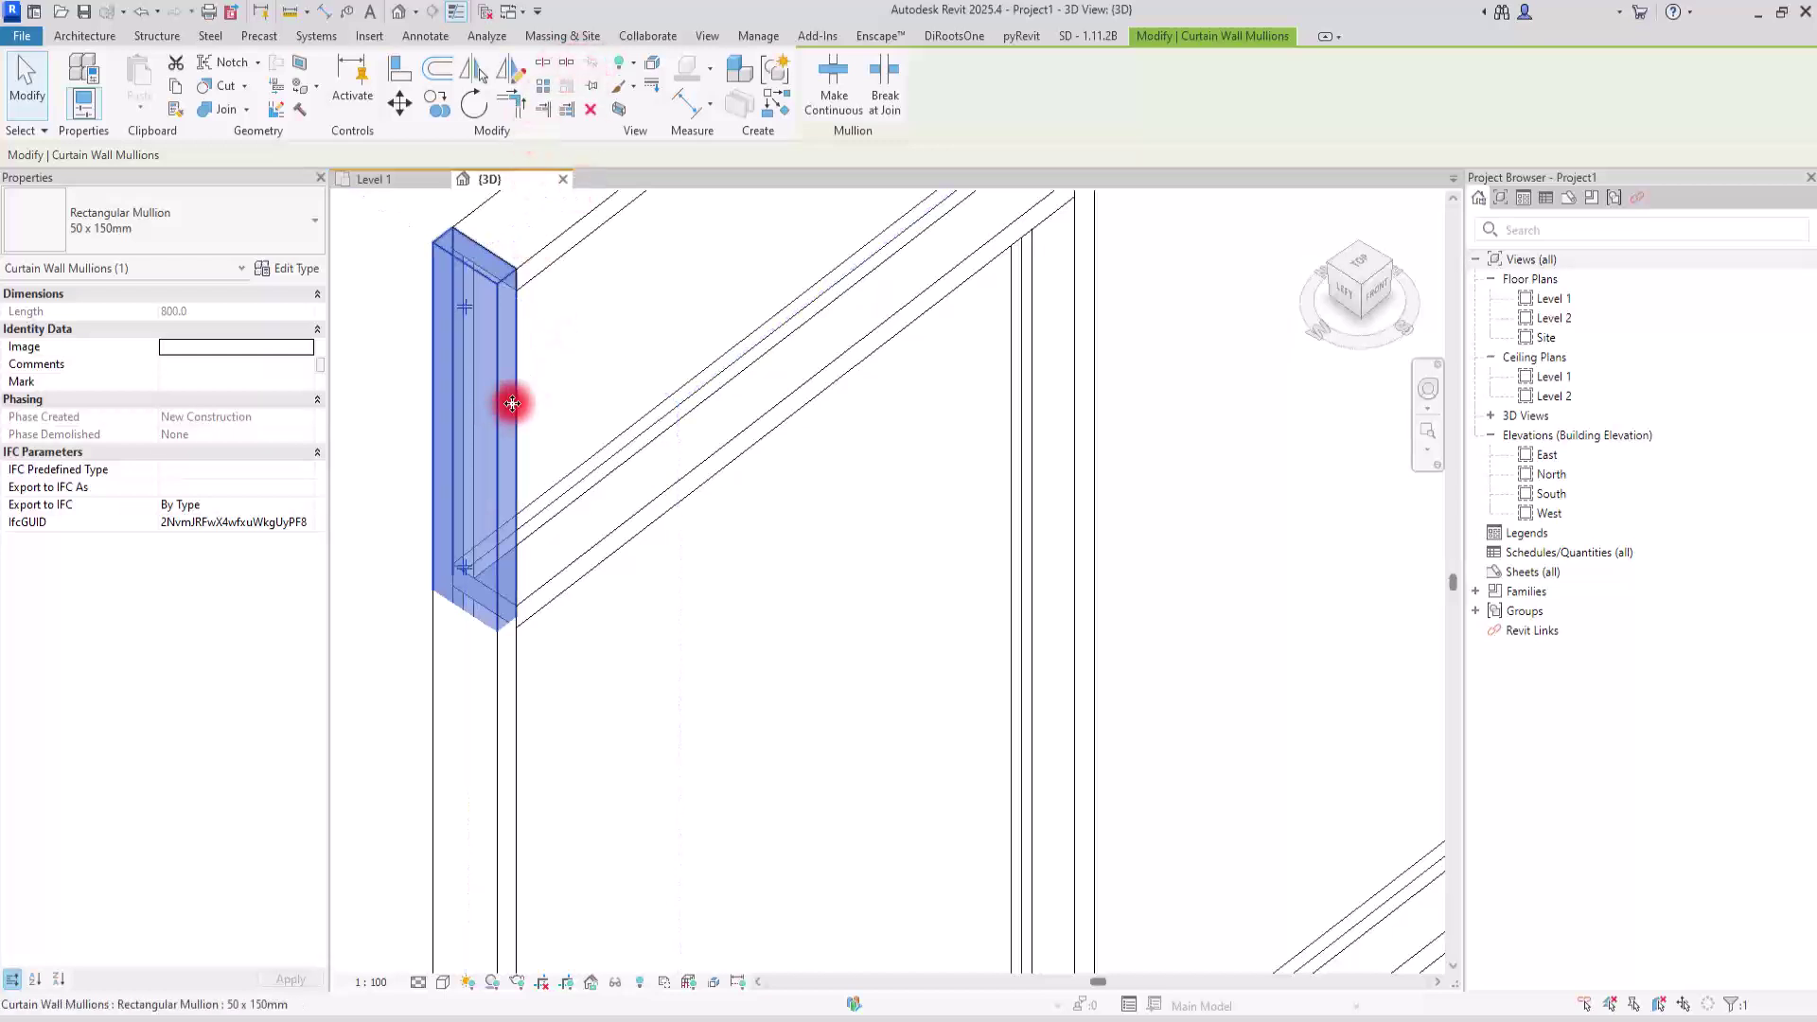
{"action": "left_click", "coordinate": [715, 456]}
{"action": "left_click", "coordinate": [811, 327]}
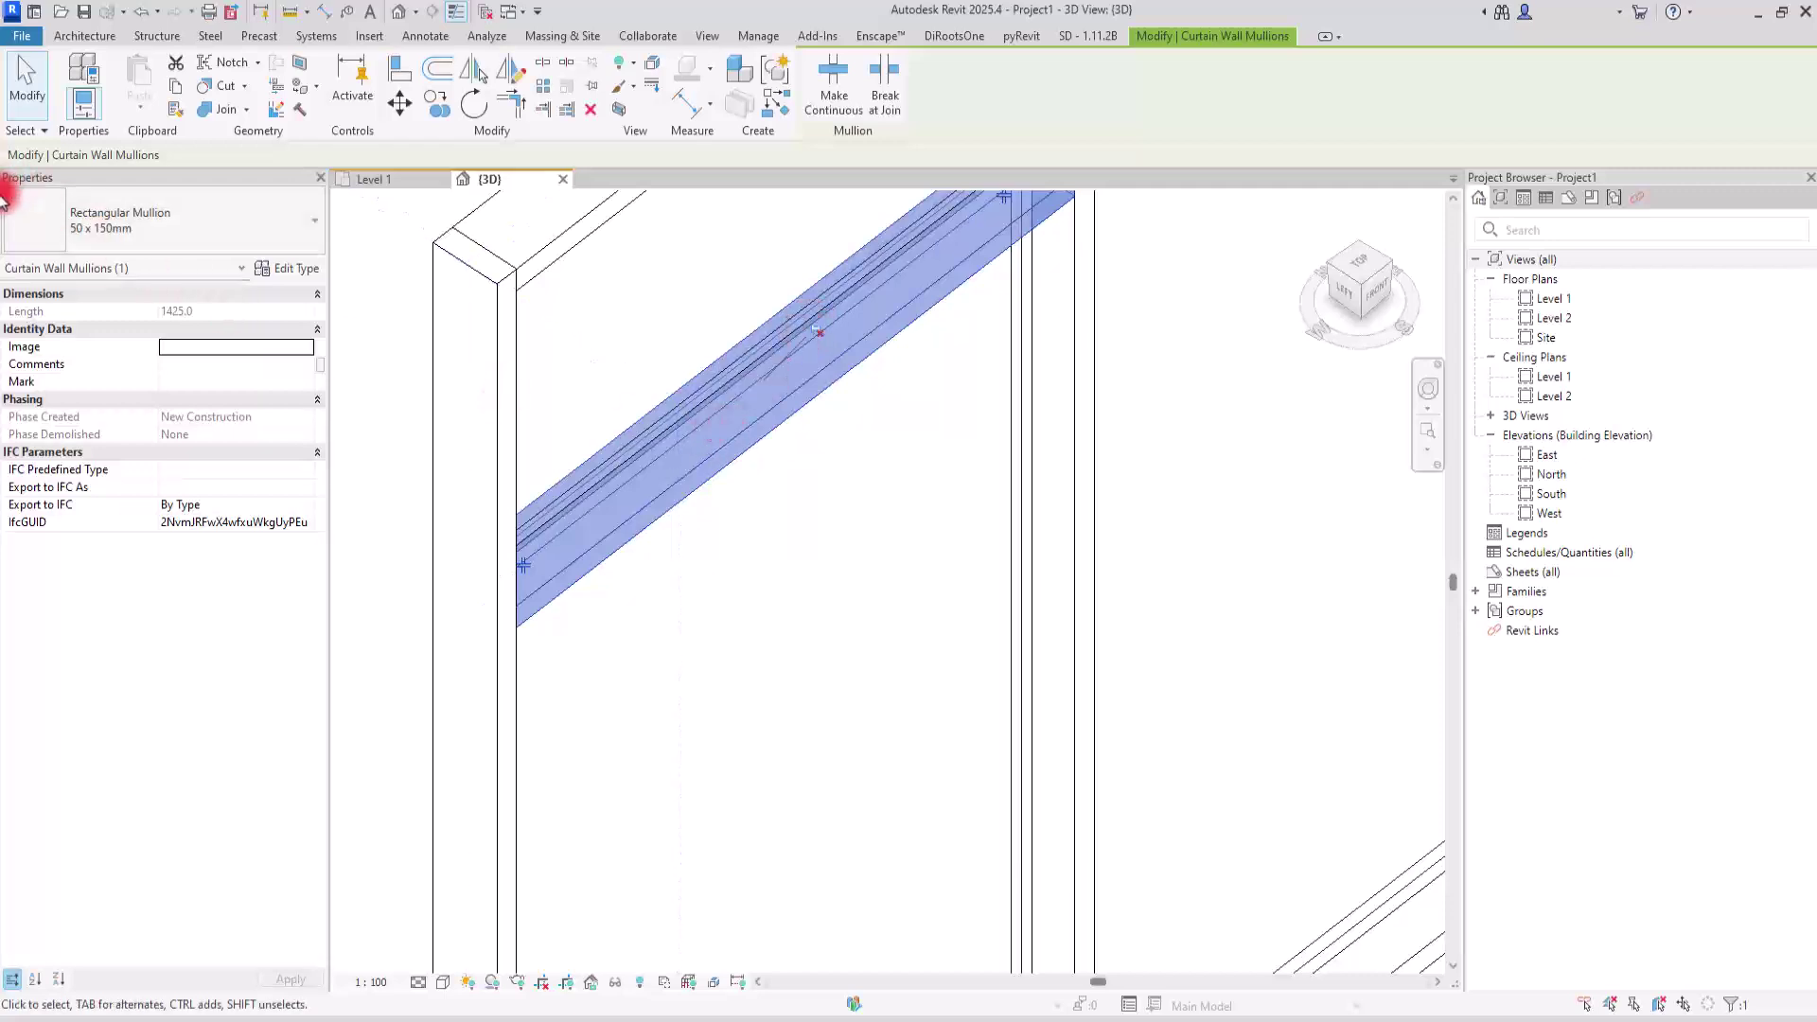
Review the mullion type list, then select the wall's top mullion
{"action": "left_click", "coordinate": [126, 218]}
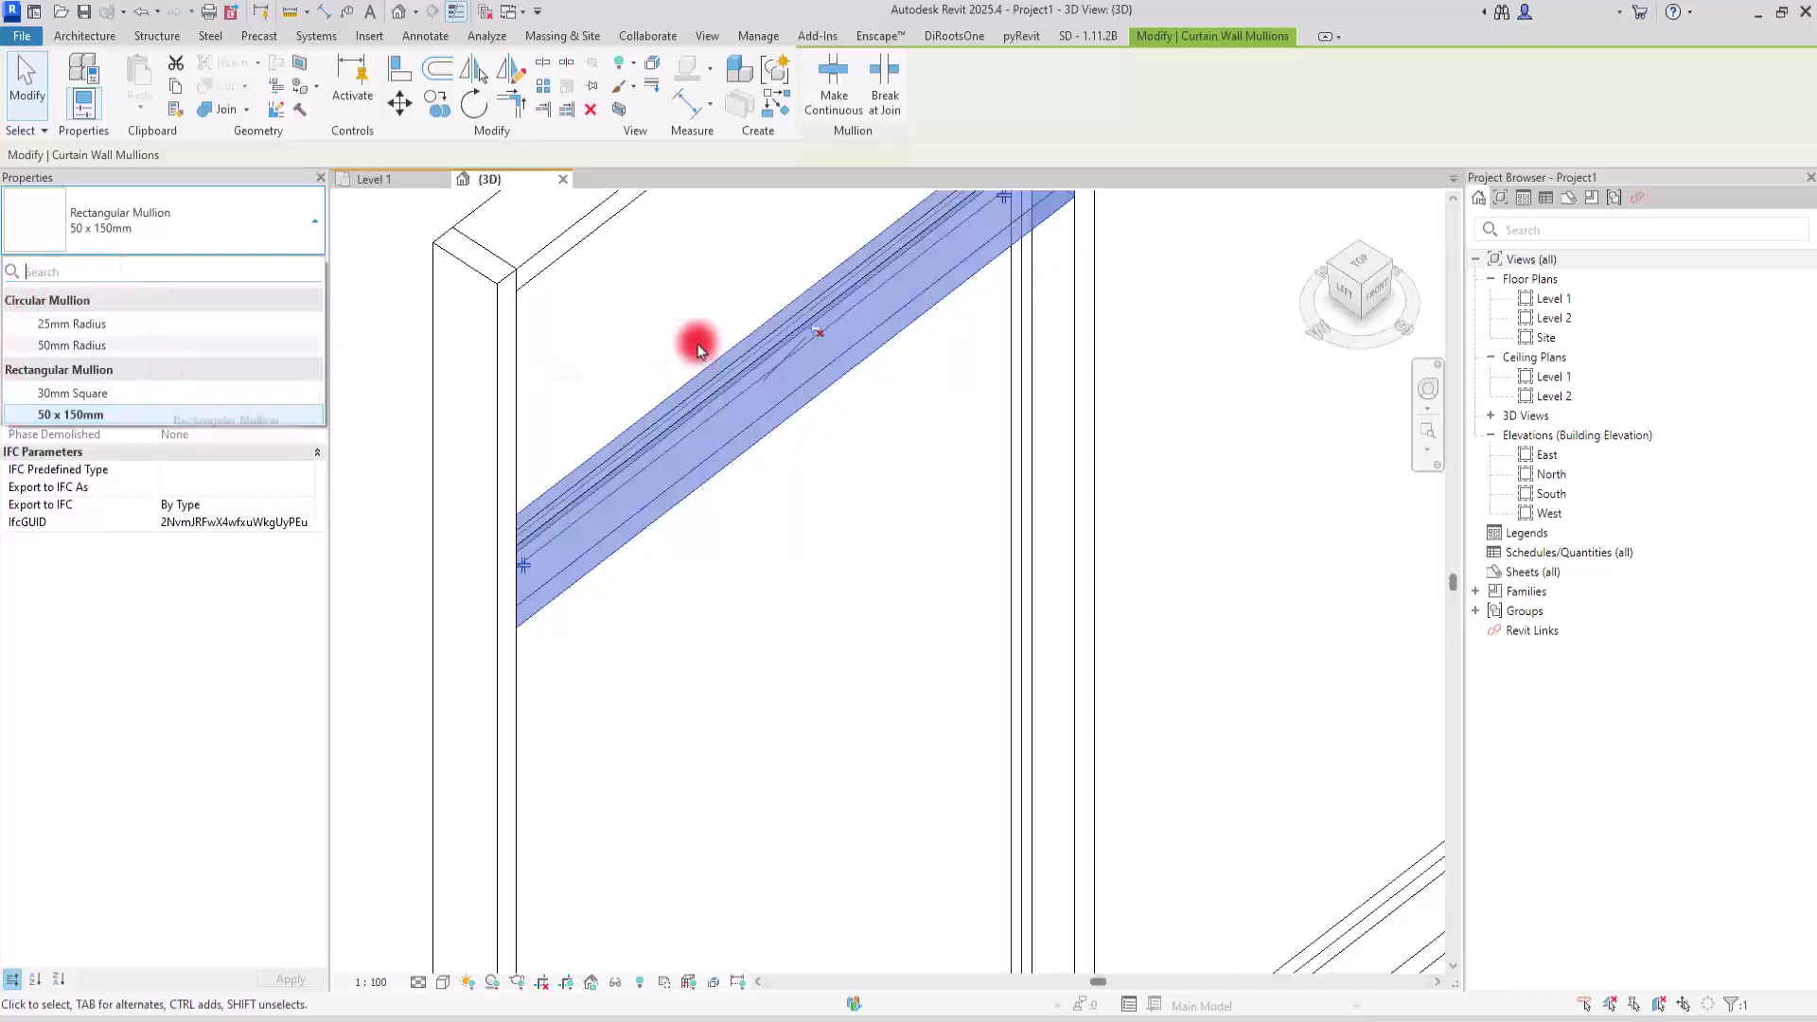
{"action": "left_click", "coordinate": [572, 227]}
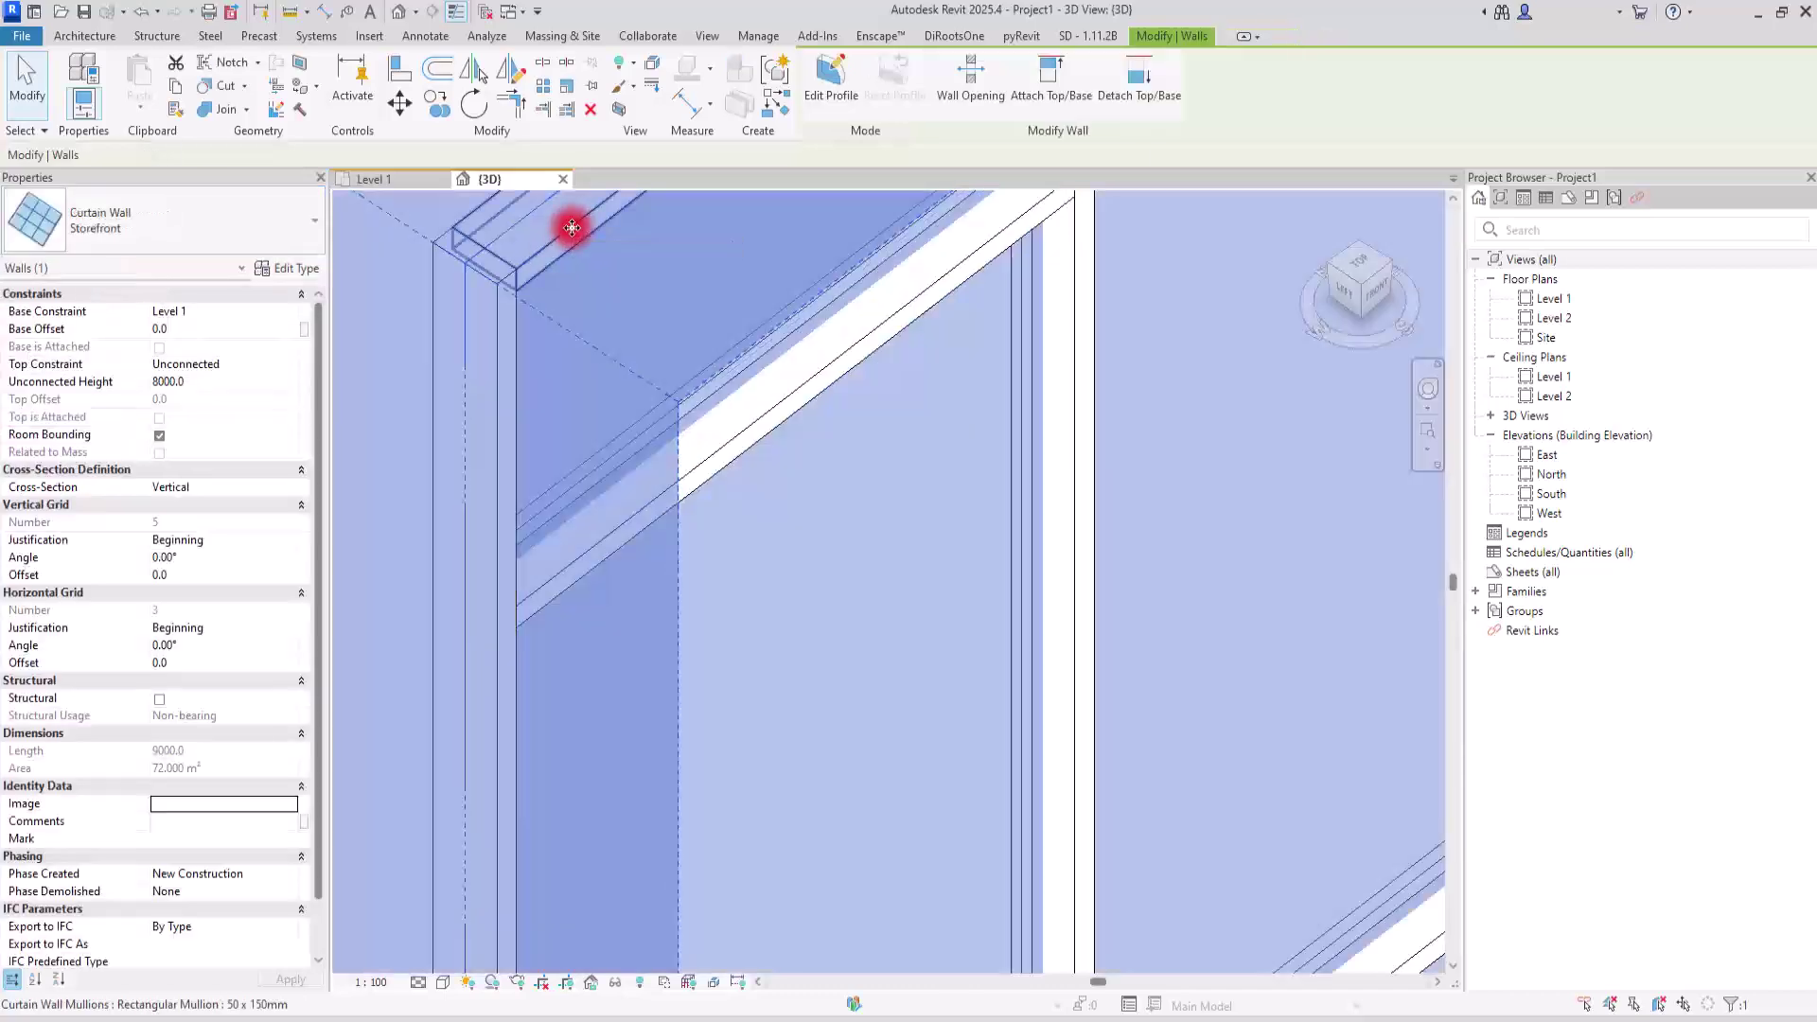
{"action": "left_click", "coordinate": [591, 232]}
{"action": "middle_click_drag", "start_coordinate": [646, 262], "coordinate": [614, 447]}
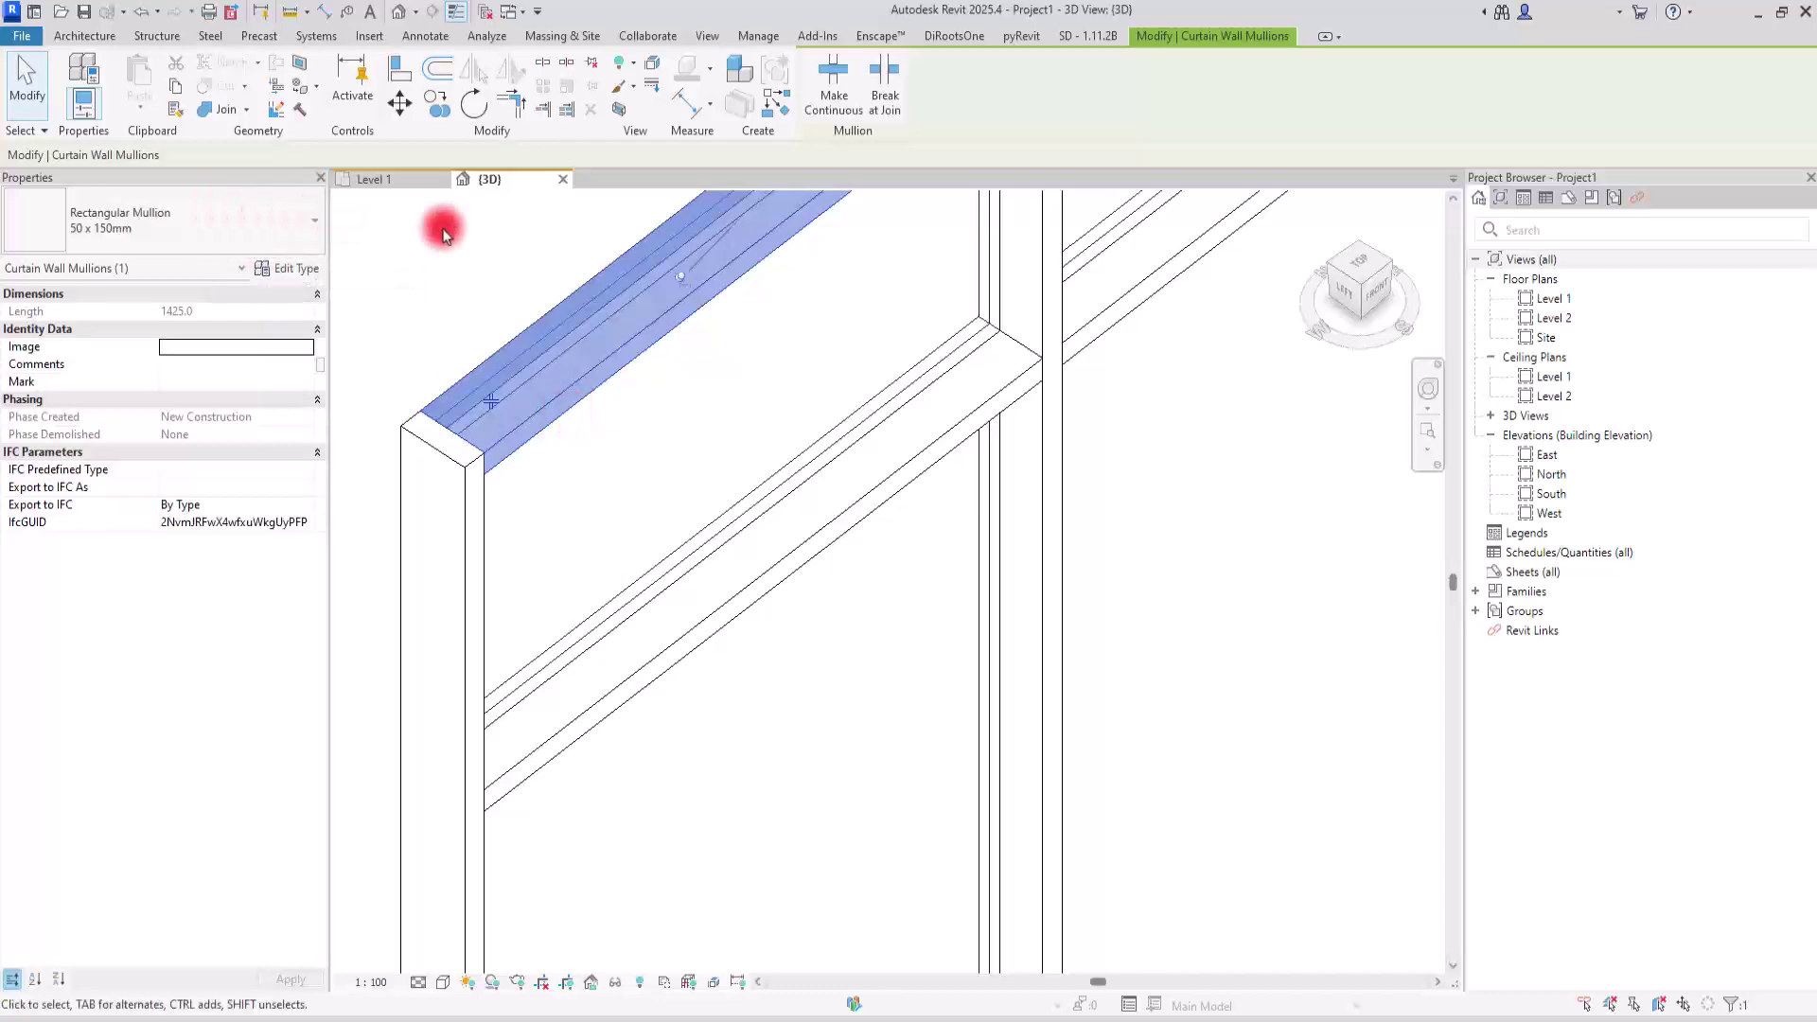
{"action": "scroll", "coordinate": [571, 489], "scroll_direction": "down", "scroll_amount": 2}
{"action": "scroll", "coordinate": [624, 341], "scroll_direction": "up", "scroll_amount": 2}
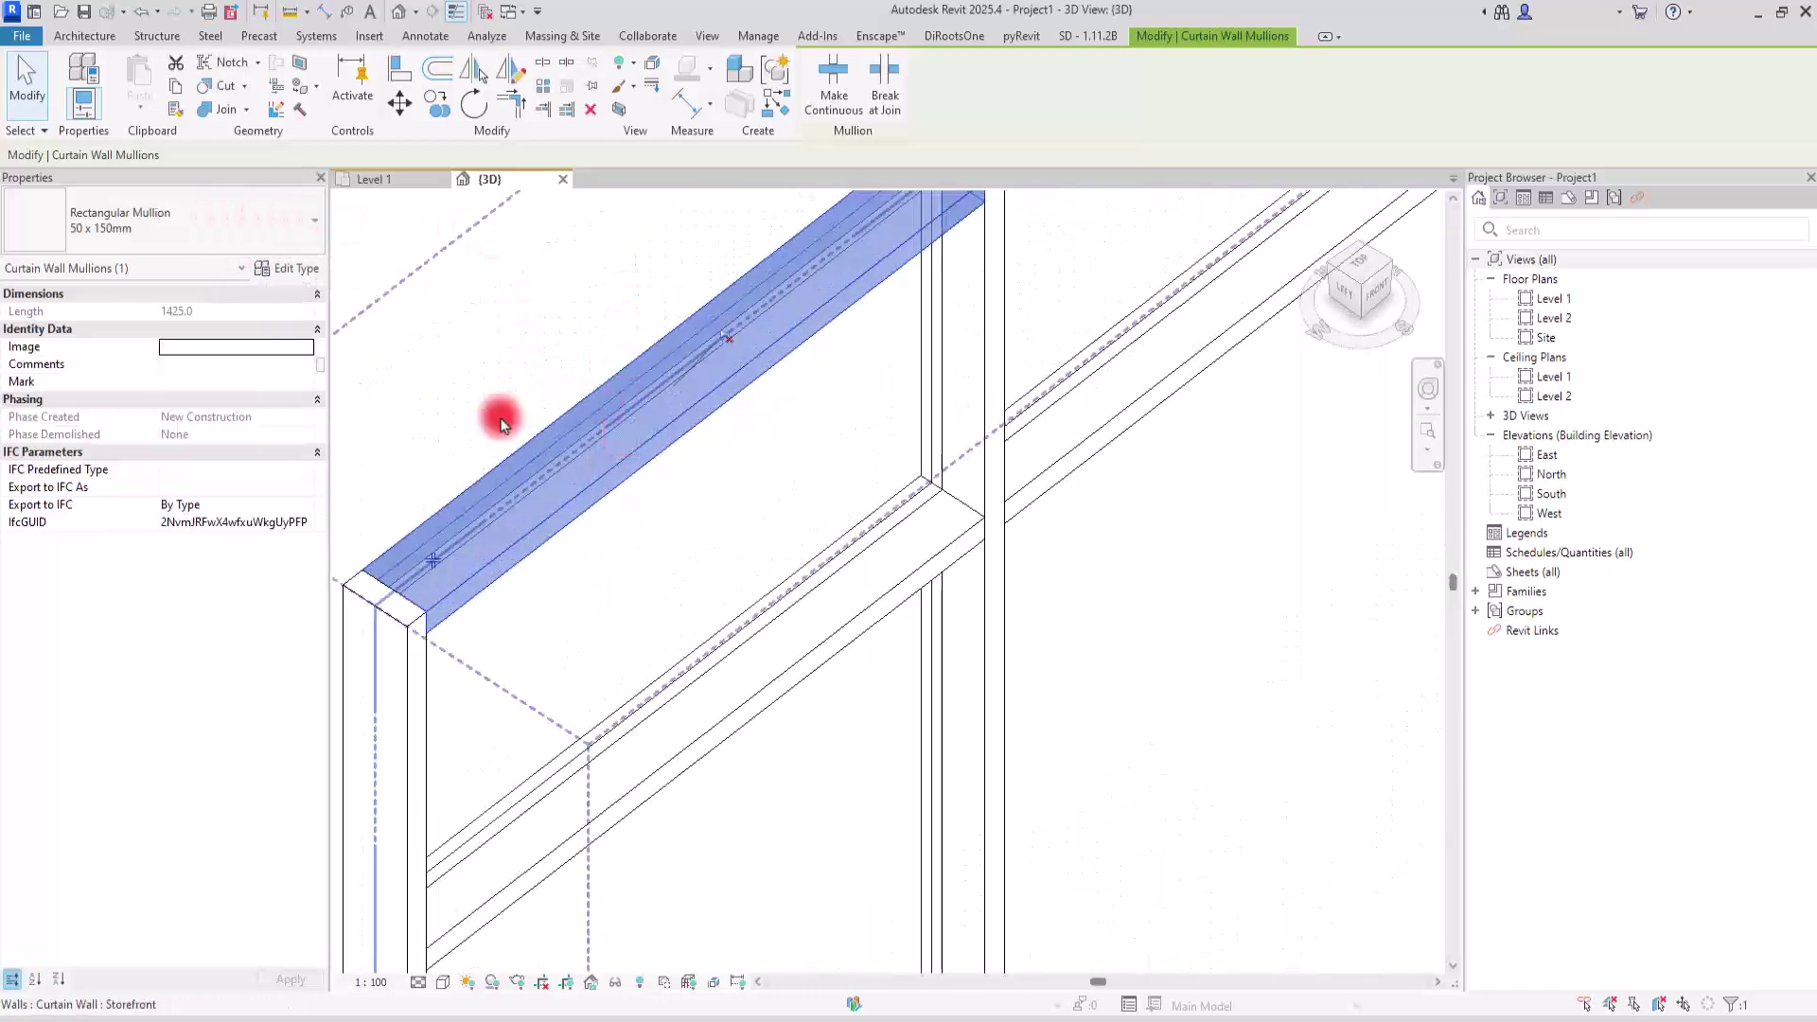
Scroll the type selector's mullion types, including the corner mullion types
{"action": "left_click", "coordinate": [79, 197]}
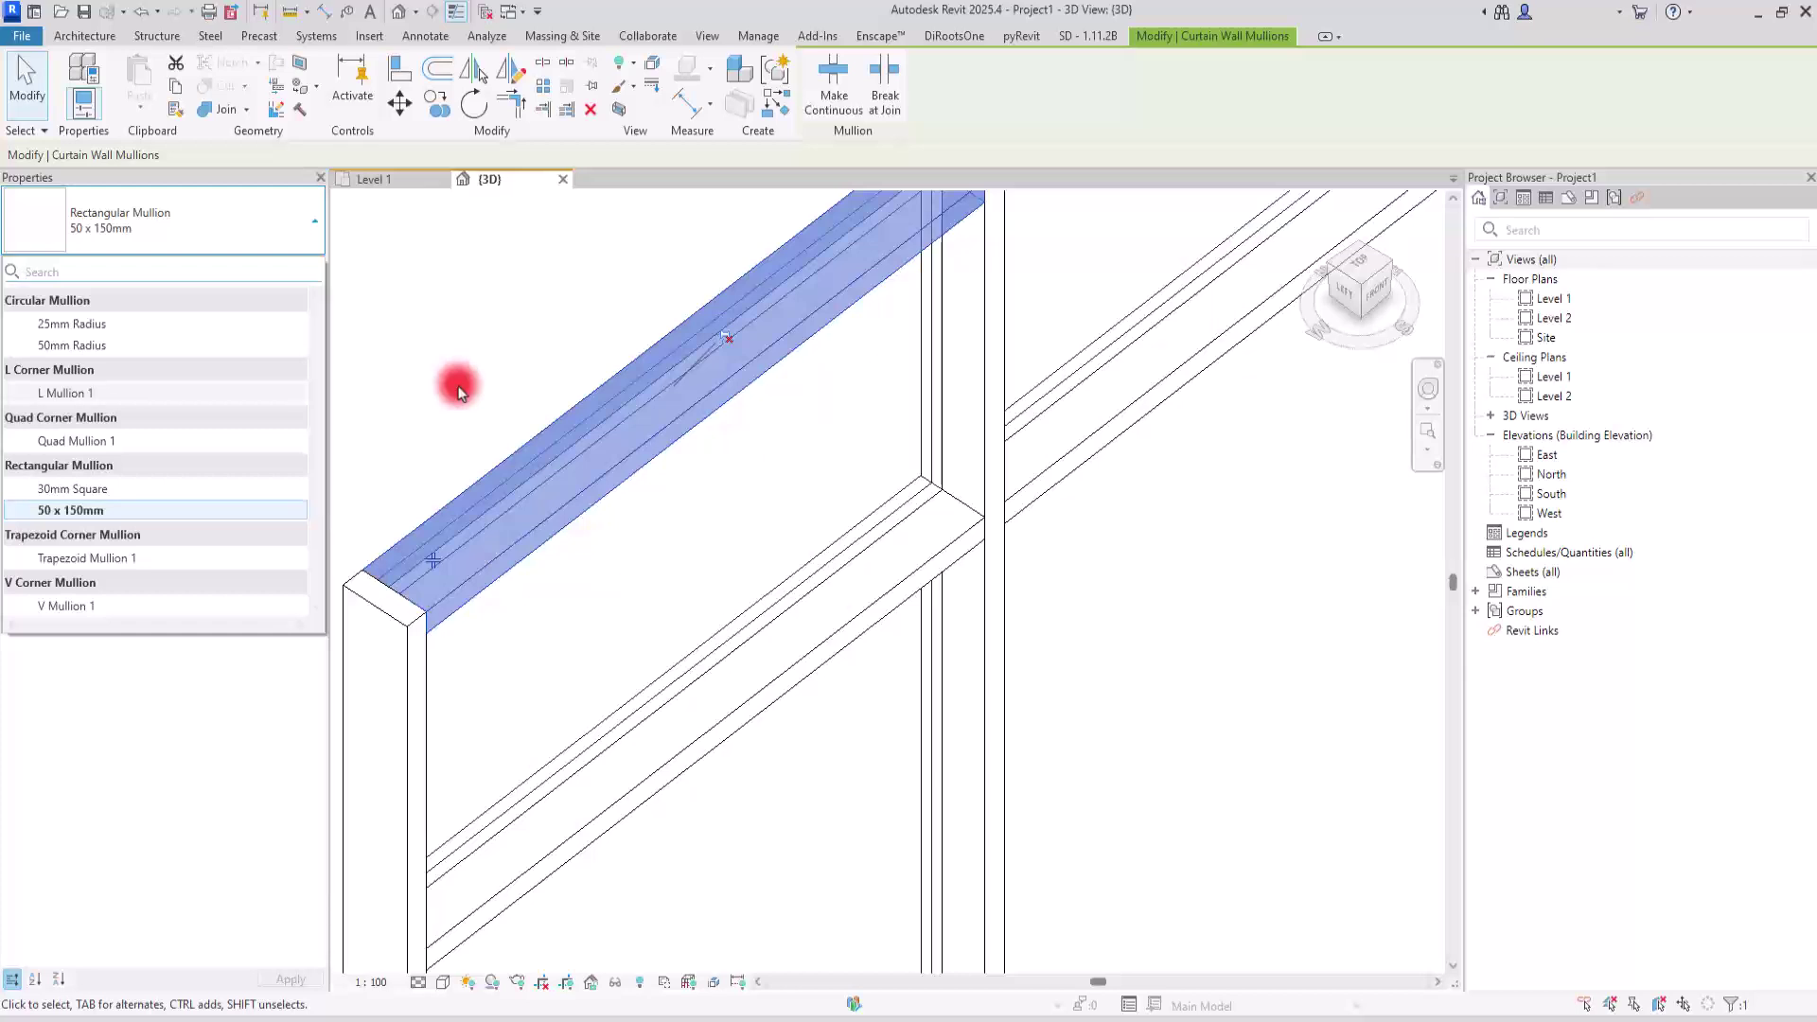
{"action": "scroll", "coordinate": [616, 401], "scroll_direction": "down", "scroll_amount": 2}
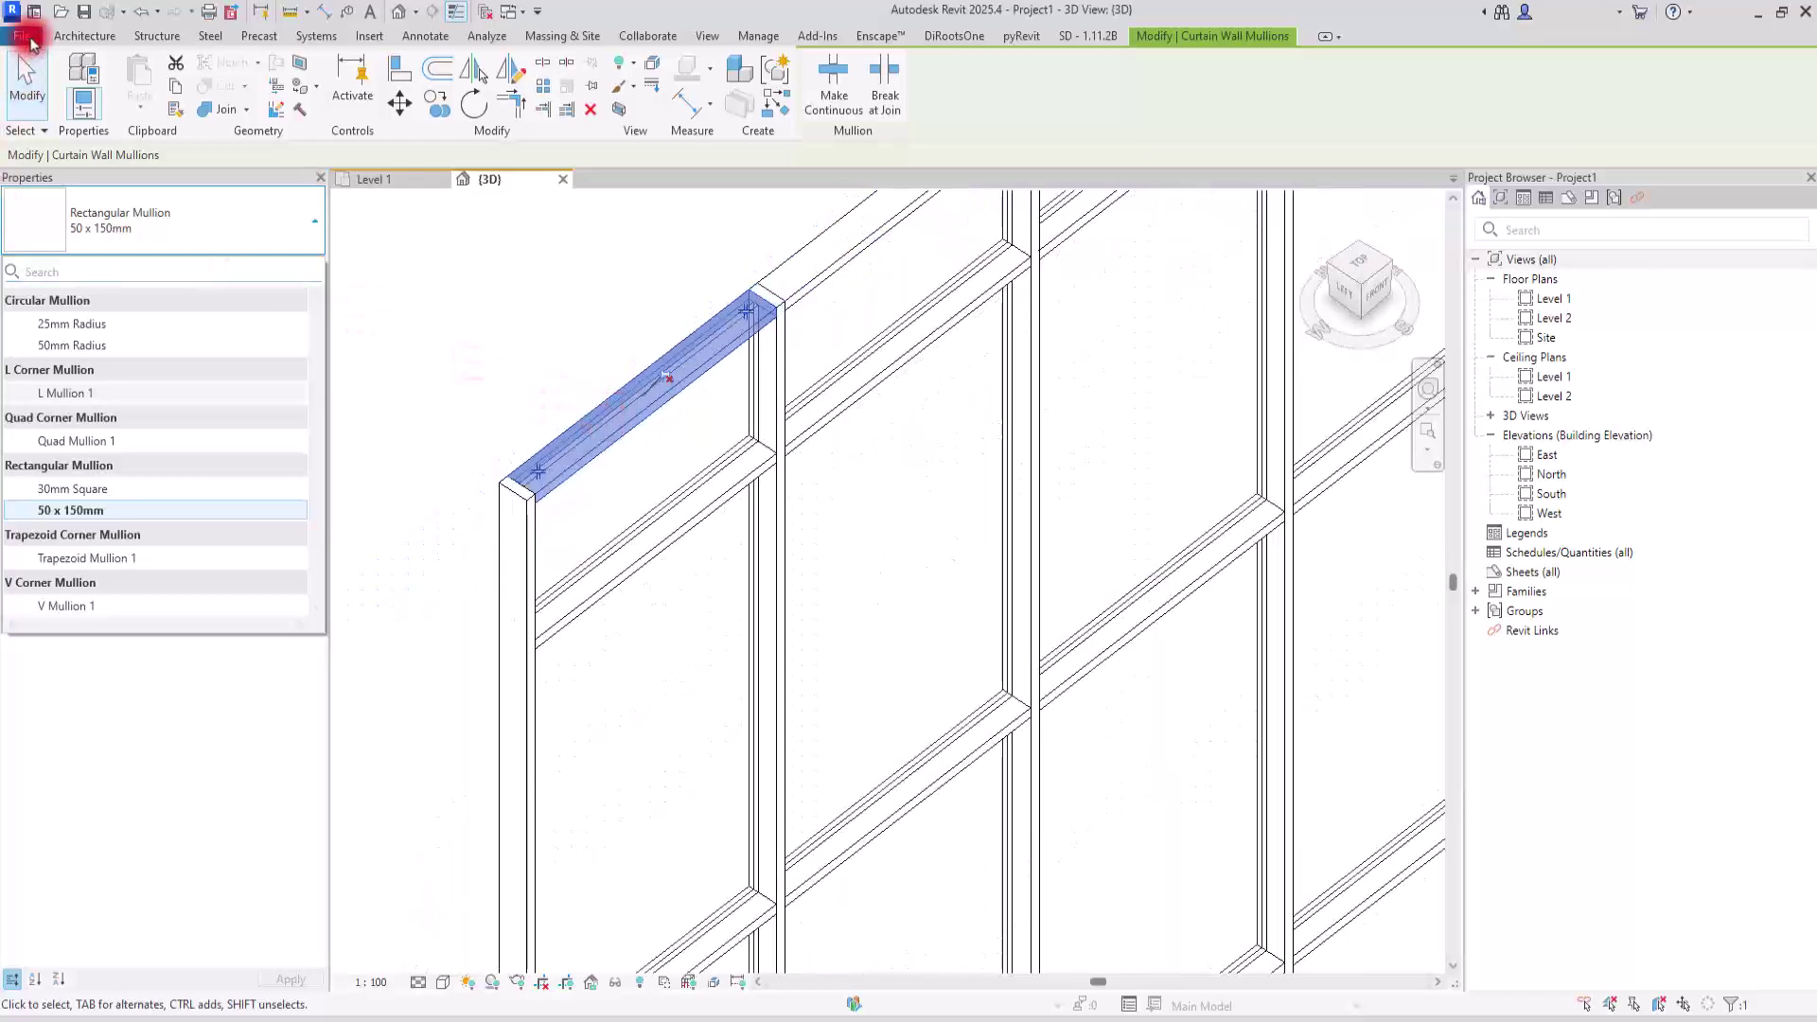
Create a new family from the English Metric Profile-Mullion.rft template
{"action": "left_click", "coordinate": [22, 36]}
{"action": "mouse_move", "coordinate": [63, 110]}
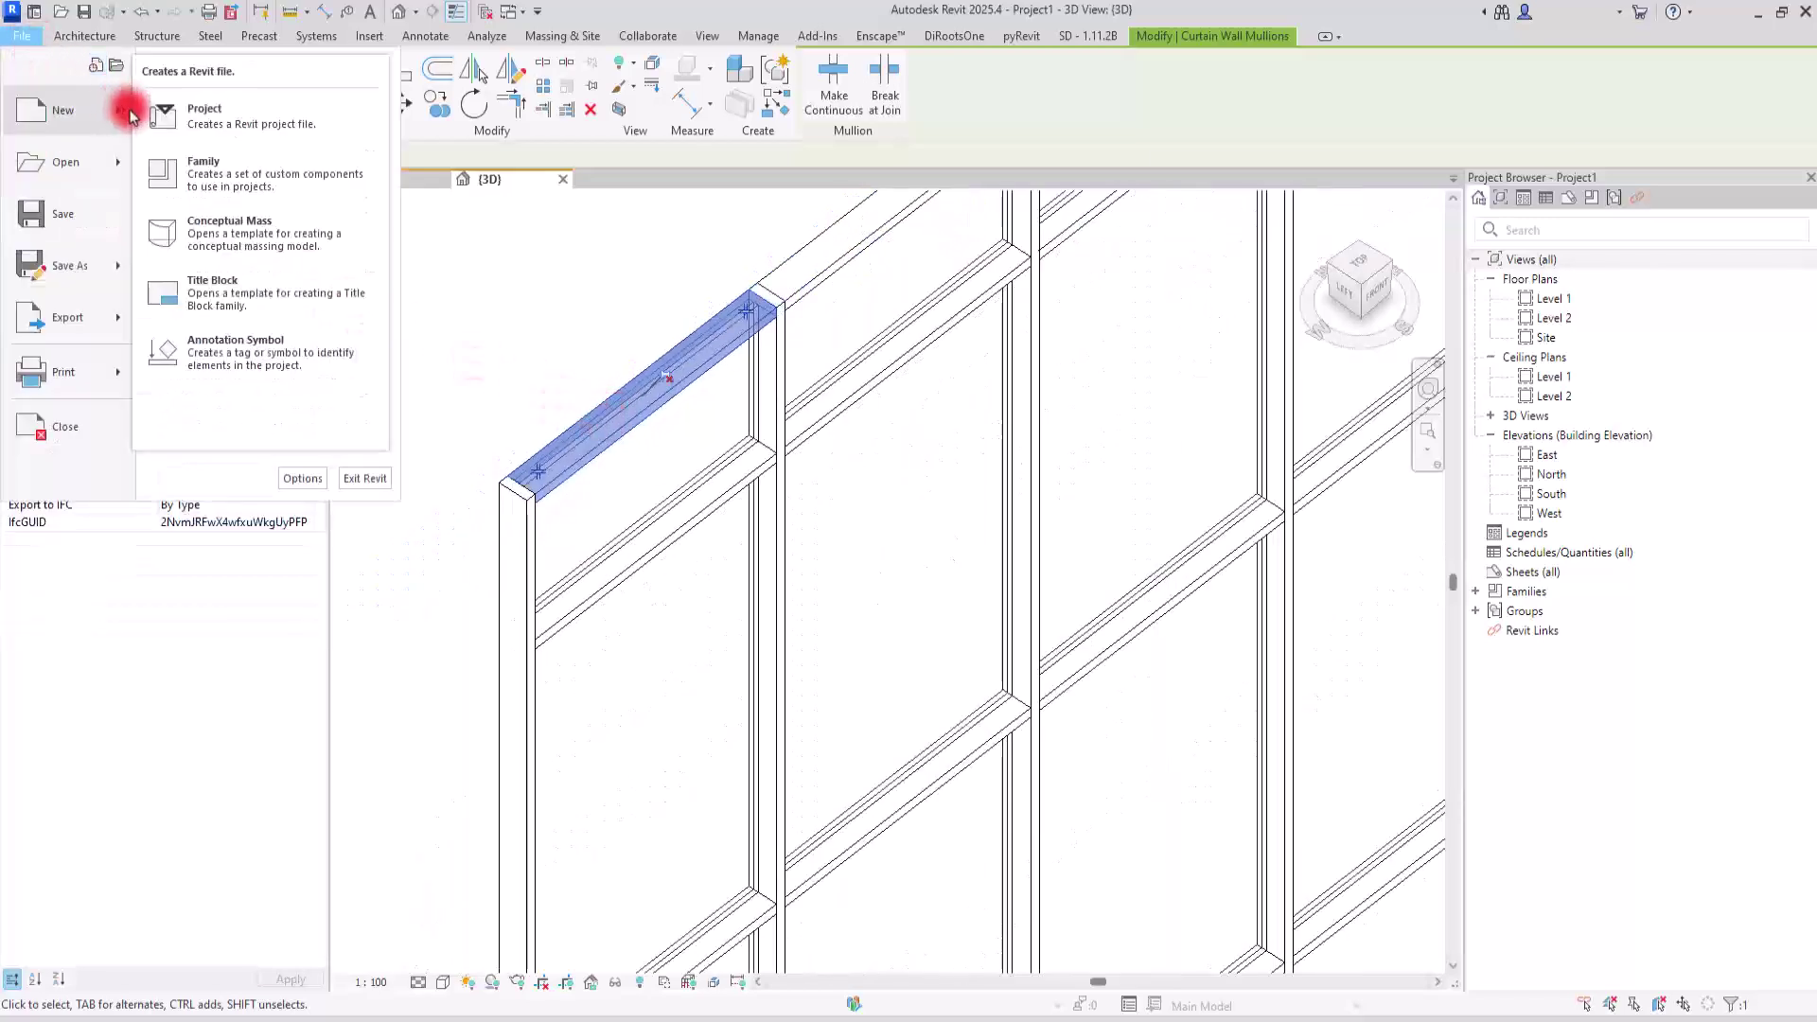
{"action": "left_click", "coordinate": [265, 178]}
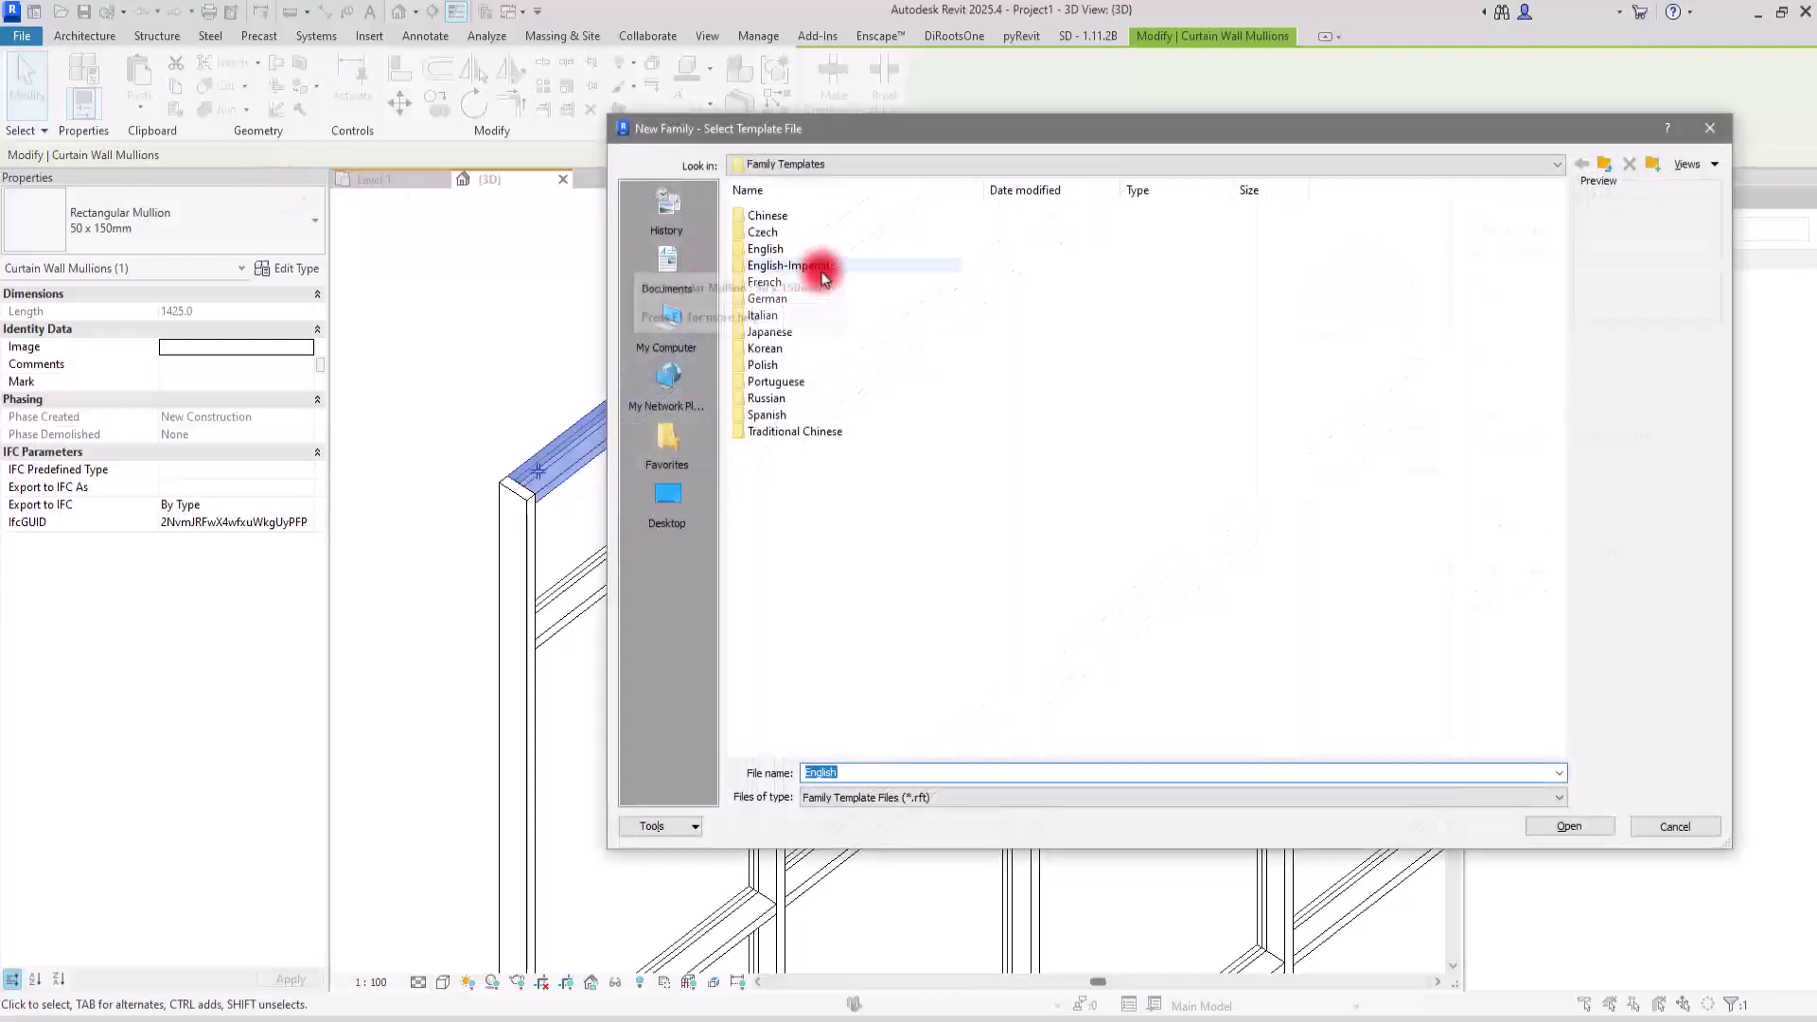
{"action": "double_click", "coordinate": [771, 248]}
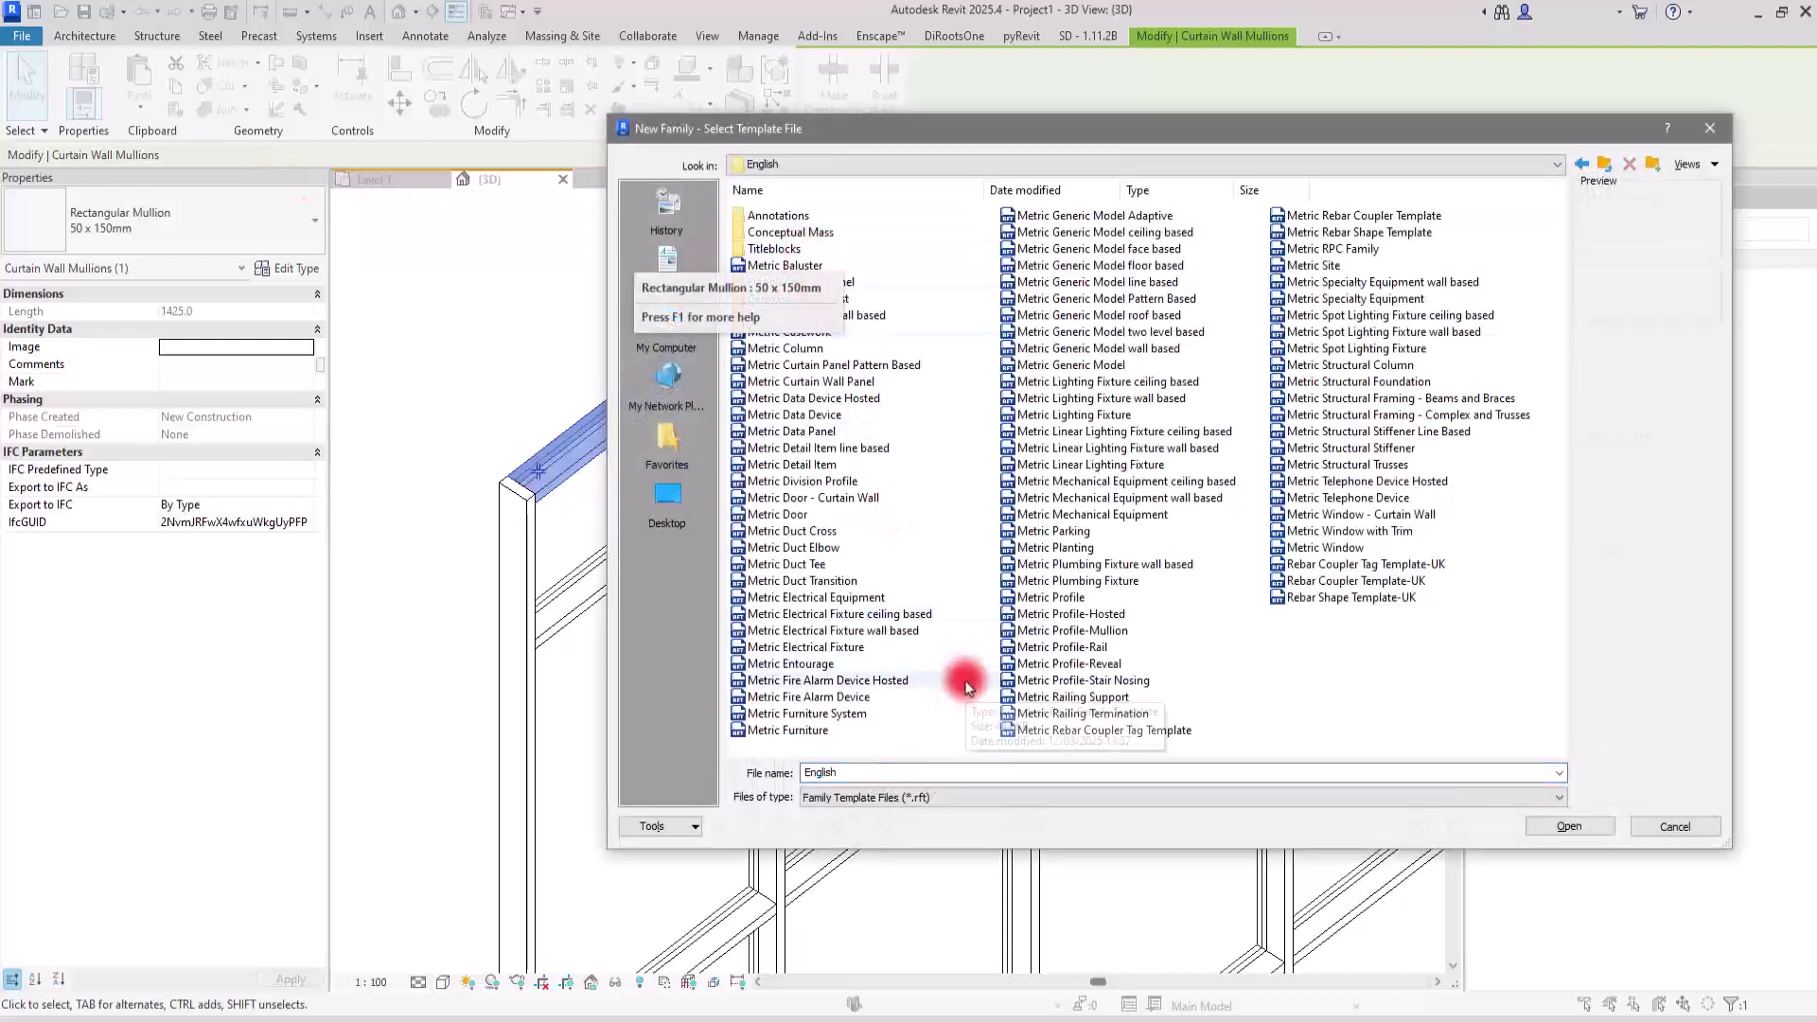
{"action": "left_click", "coordinate": [1042, 632]}
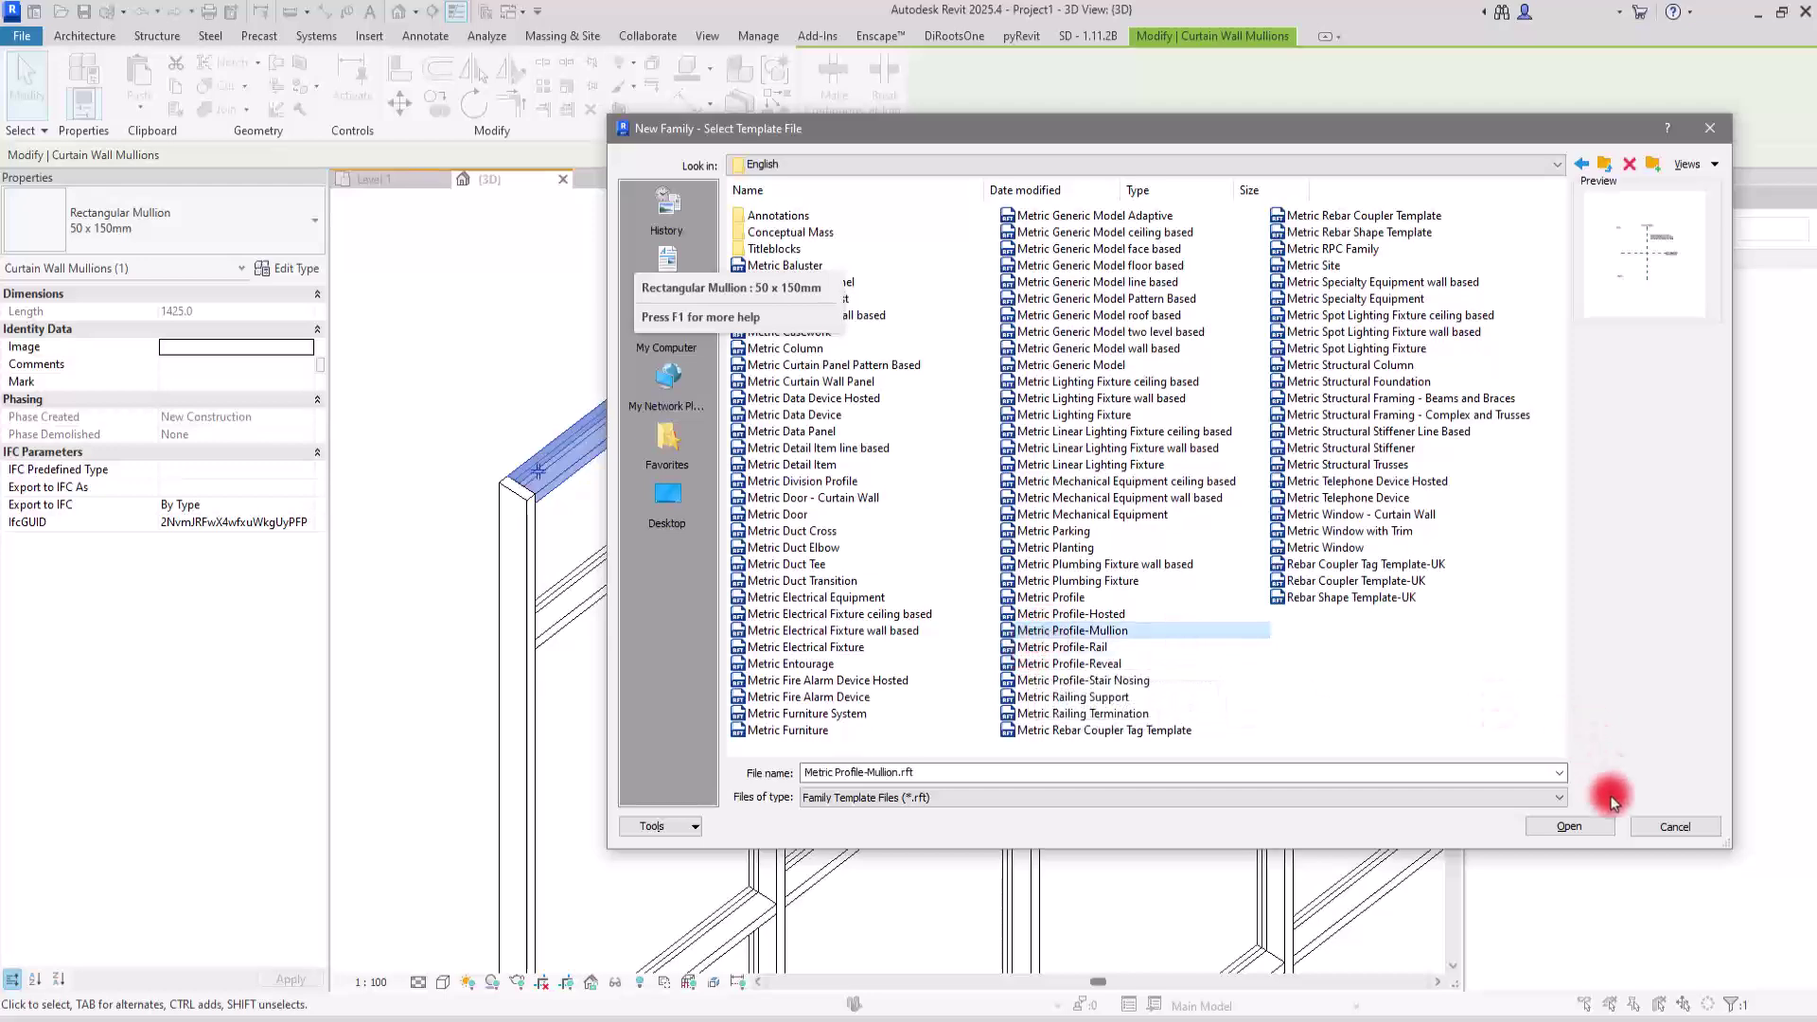
{"action": "left_click", "coordinate": [1569, 826]}
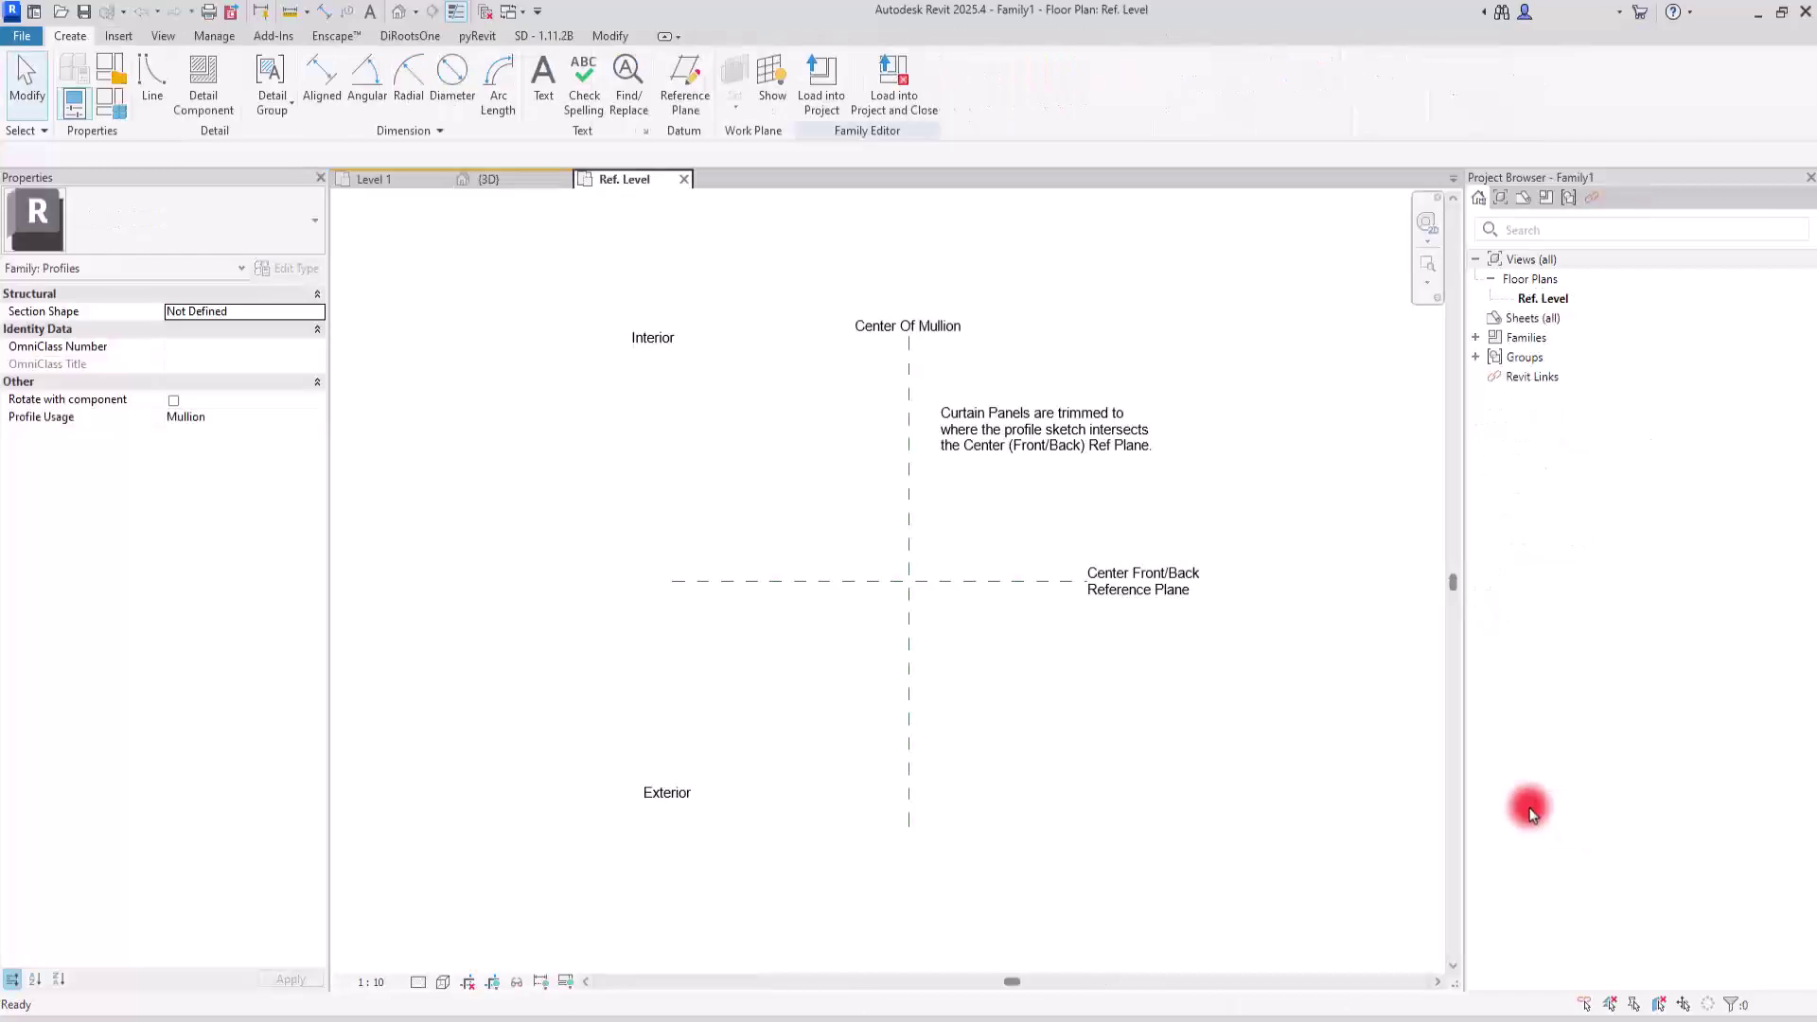
Drag the curtain panel trimming note up-right, clear of the reference planes
{"action": "scroll", "coordinate": [1124, 557], "scroll_direction": "up", "scroll_amount": 1}
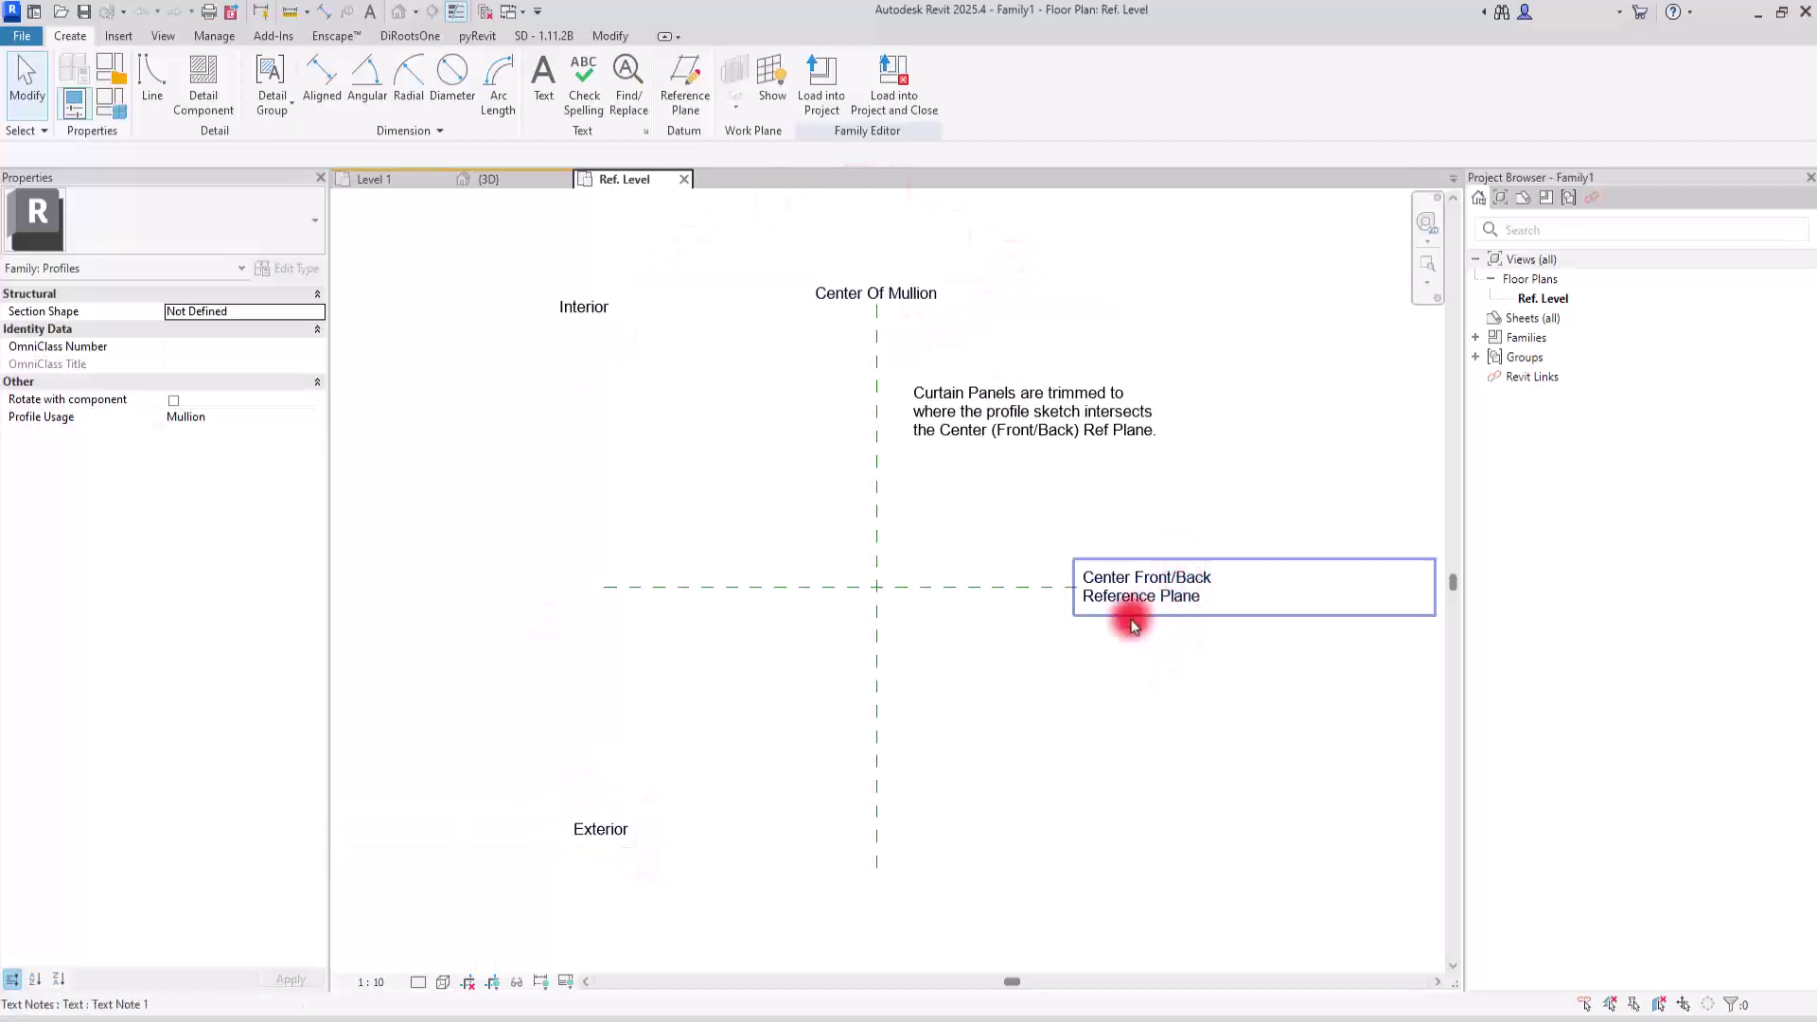
{"action": "scroll", "coordinate": [1011, 405], "scroll_direction": "up", "scroll_amount": 2}
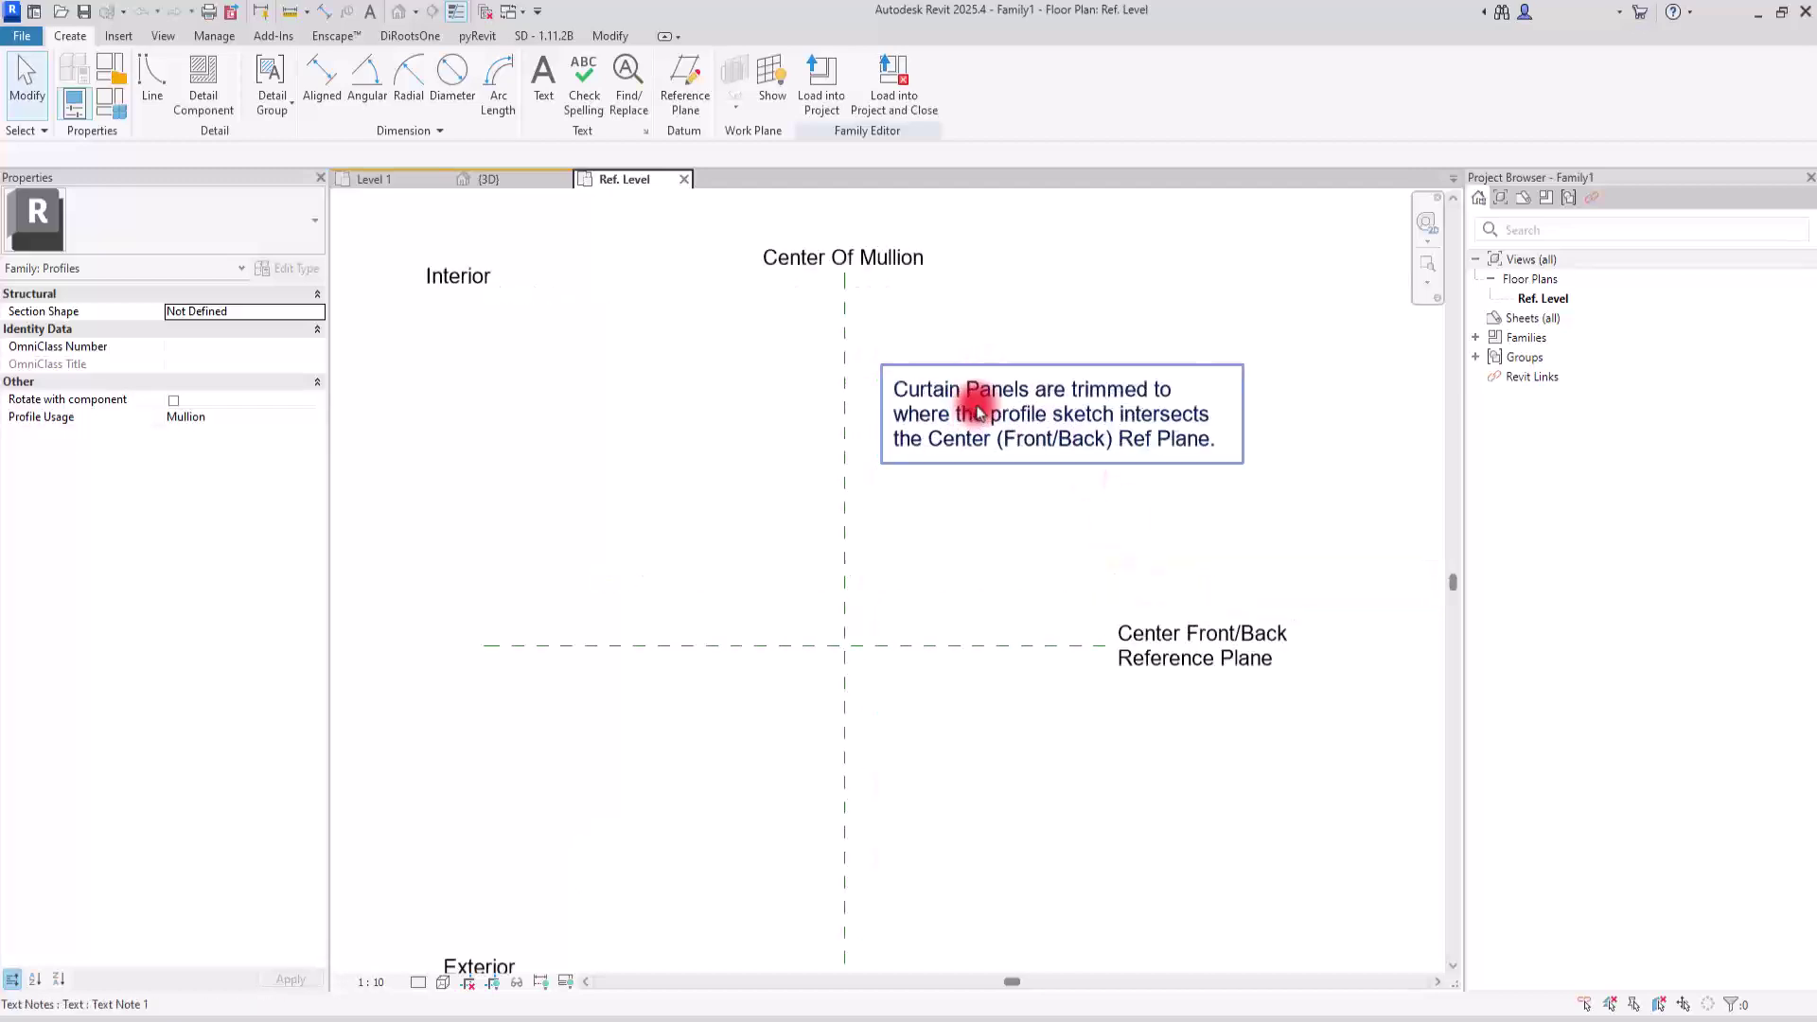
{"action": "scroll", "coordinate": [1005, 409], "scroll_direction": "up", "scroll_amount": 1}
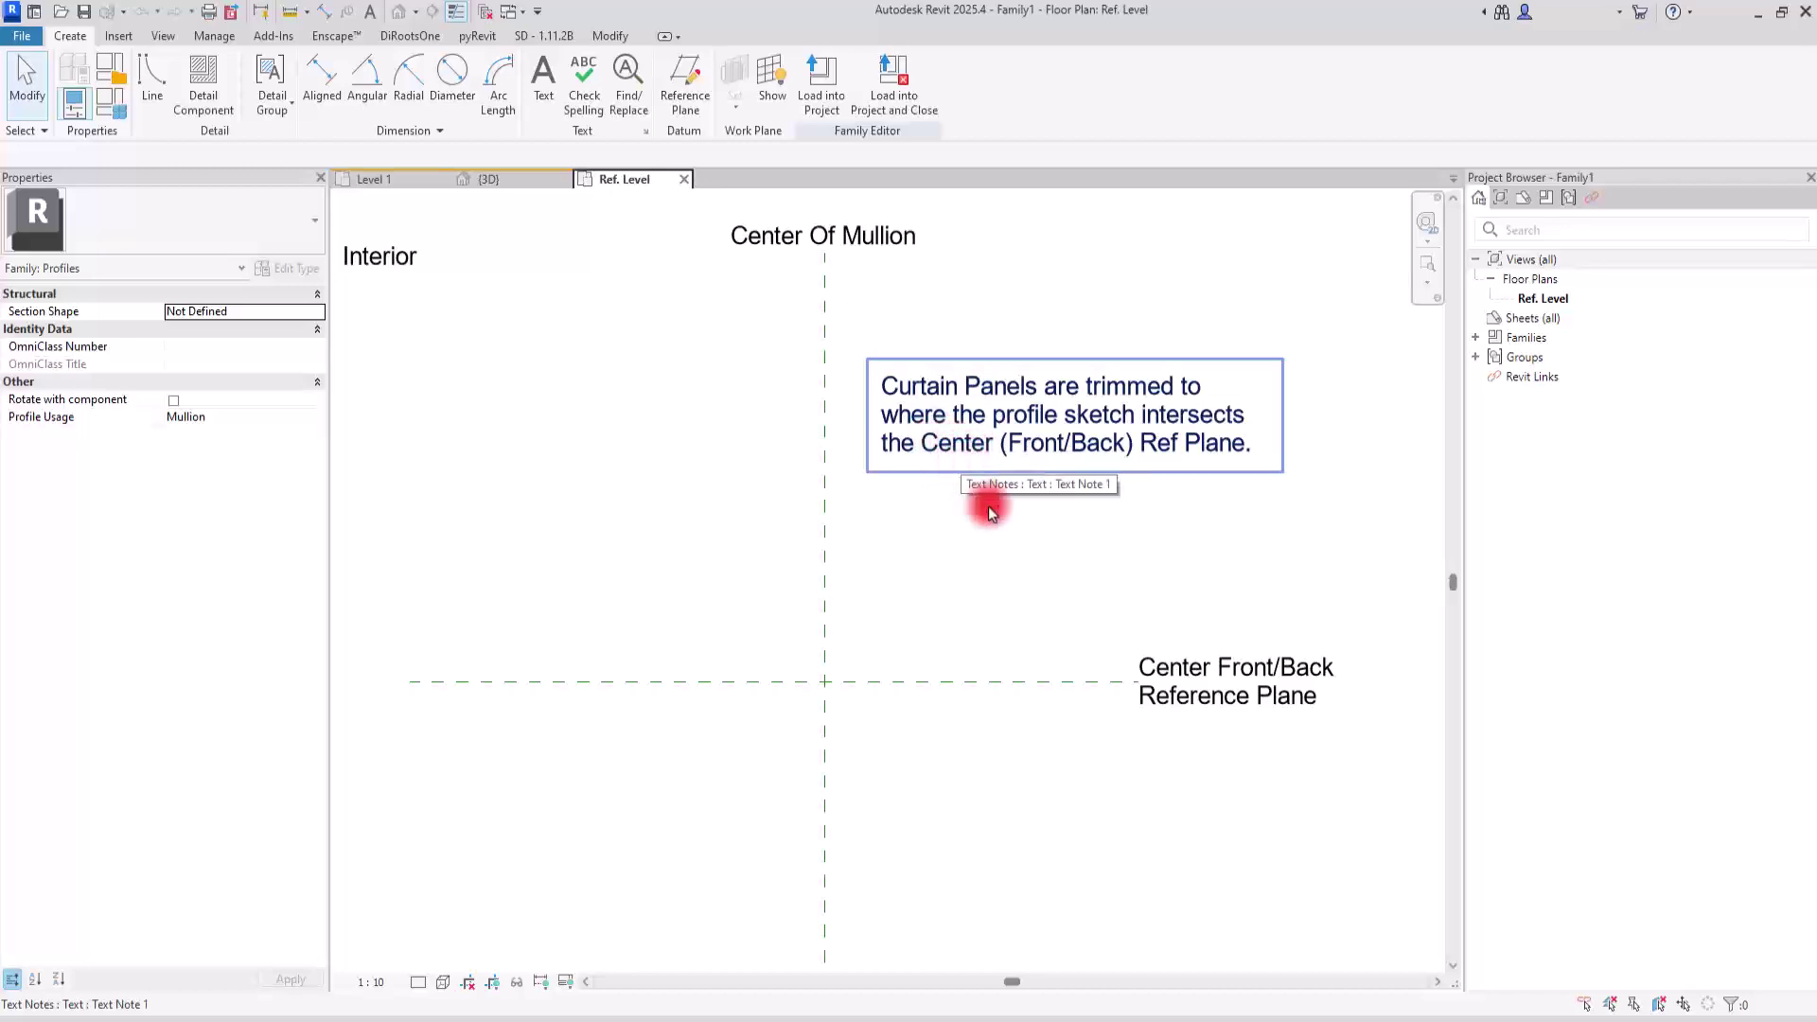
{"action": "left_click", "coordinate": [985, 456]}
{"action": "scroll", "coordinate": [946, 435], "scroll_direction": "down", "scroll_amount": 1}
{"action": "left_click_drag", "start_coordinate": [908, 368], "coordinate": [1059, 267]}
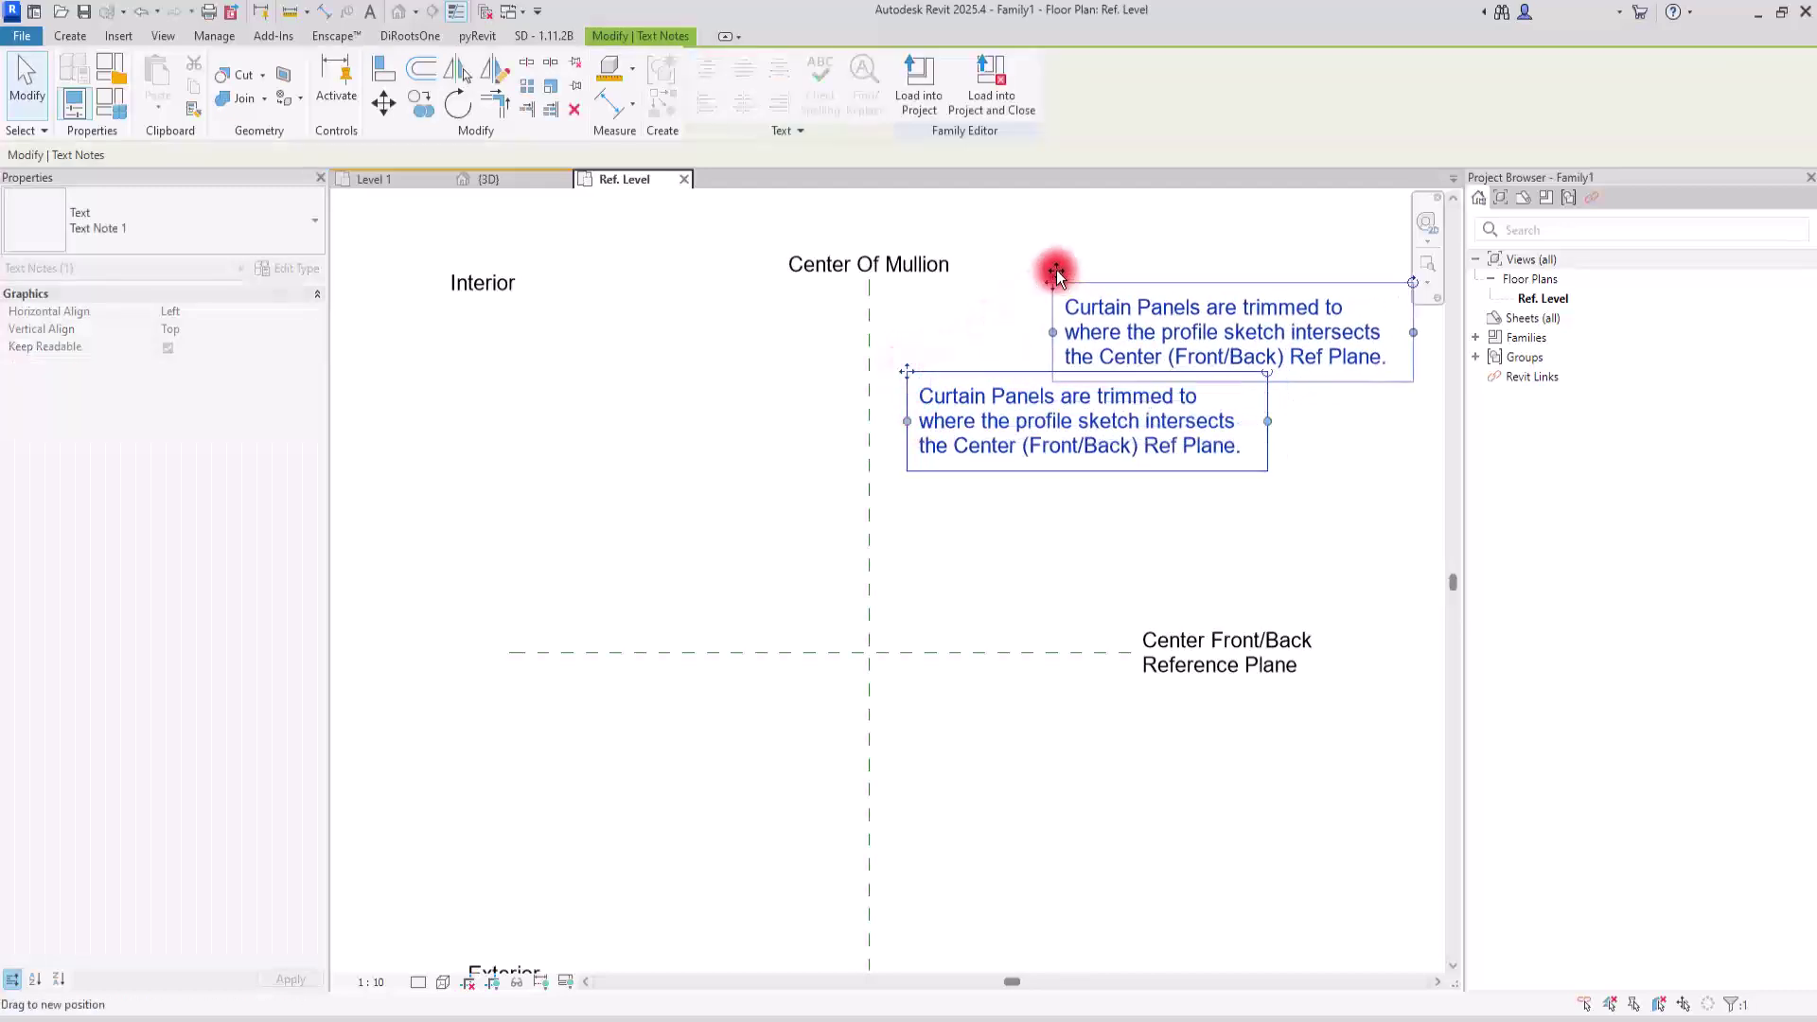
{"action": "left_click", "coordinate": [1060, 520]}
{"action": "middle_click_drag", "start_coordinate": [1073, 516], "coordinate": [1107, 467]}
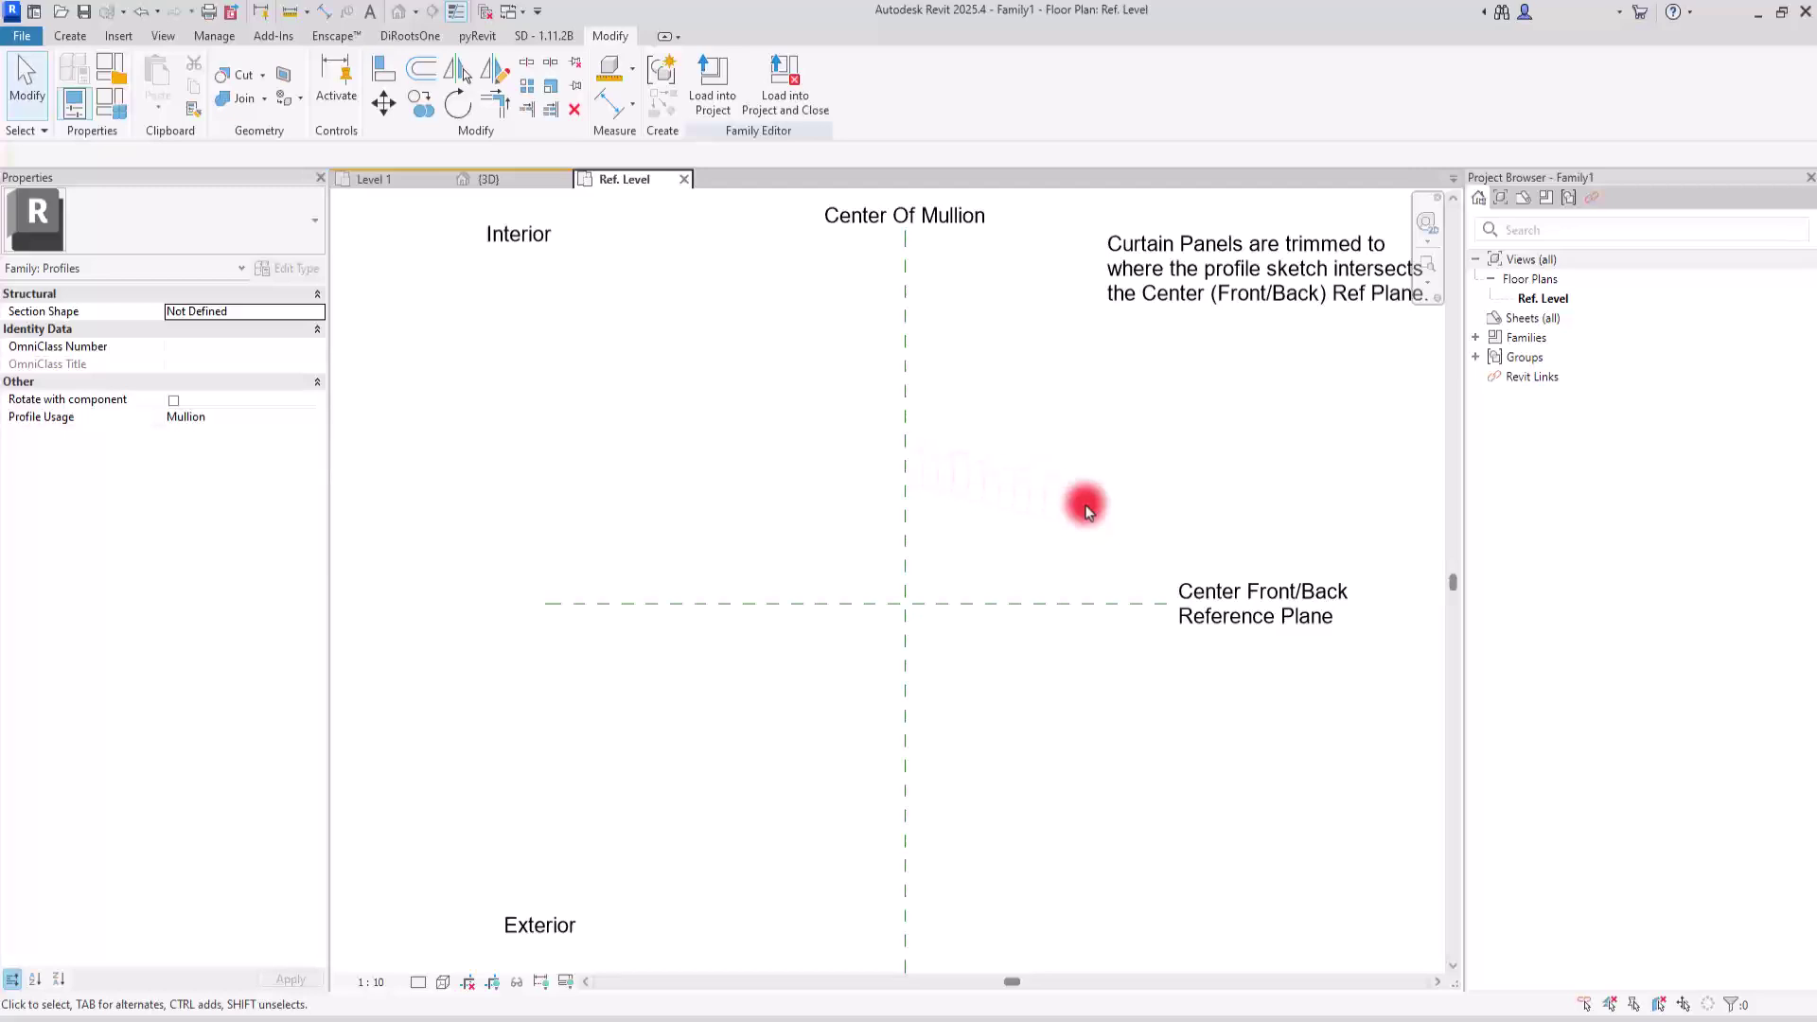
Draw horizontal reference planes above the centre and below the front/back plane
{"action": "left_click", "coordinate": [74, 35]}
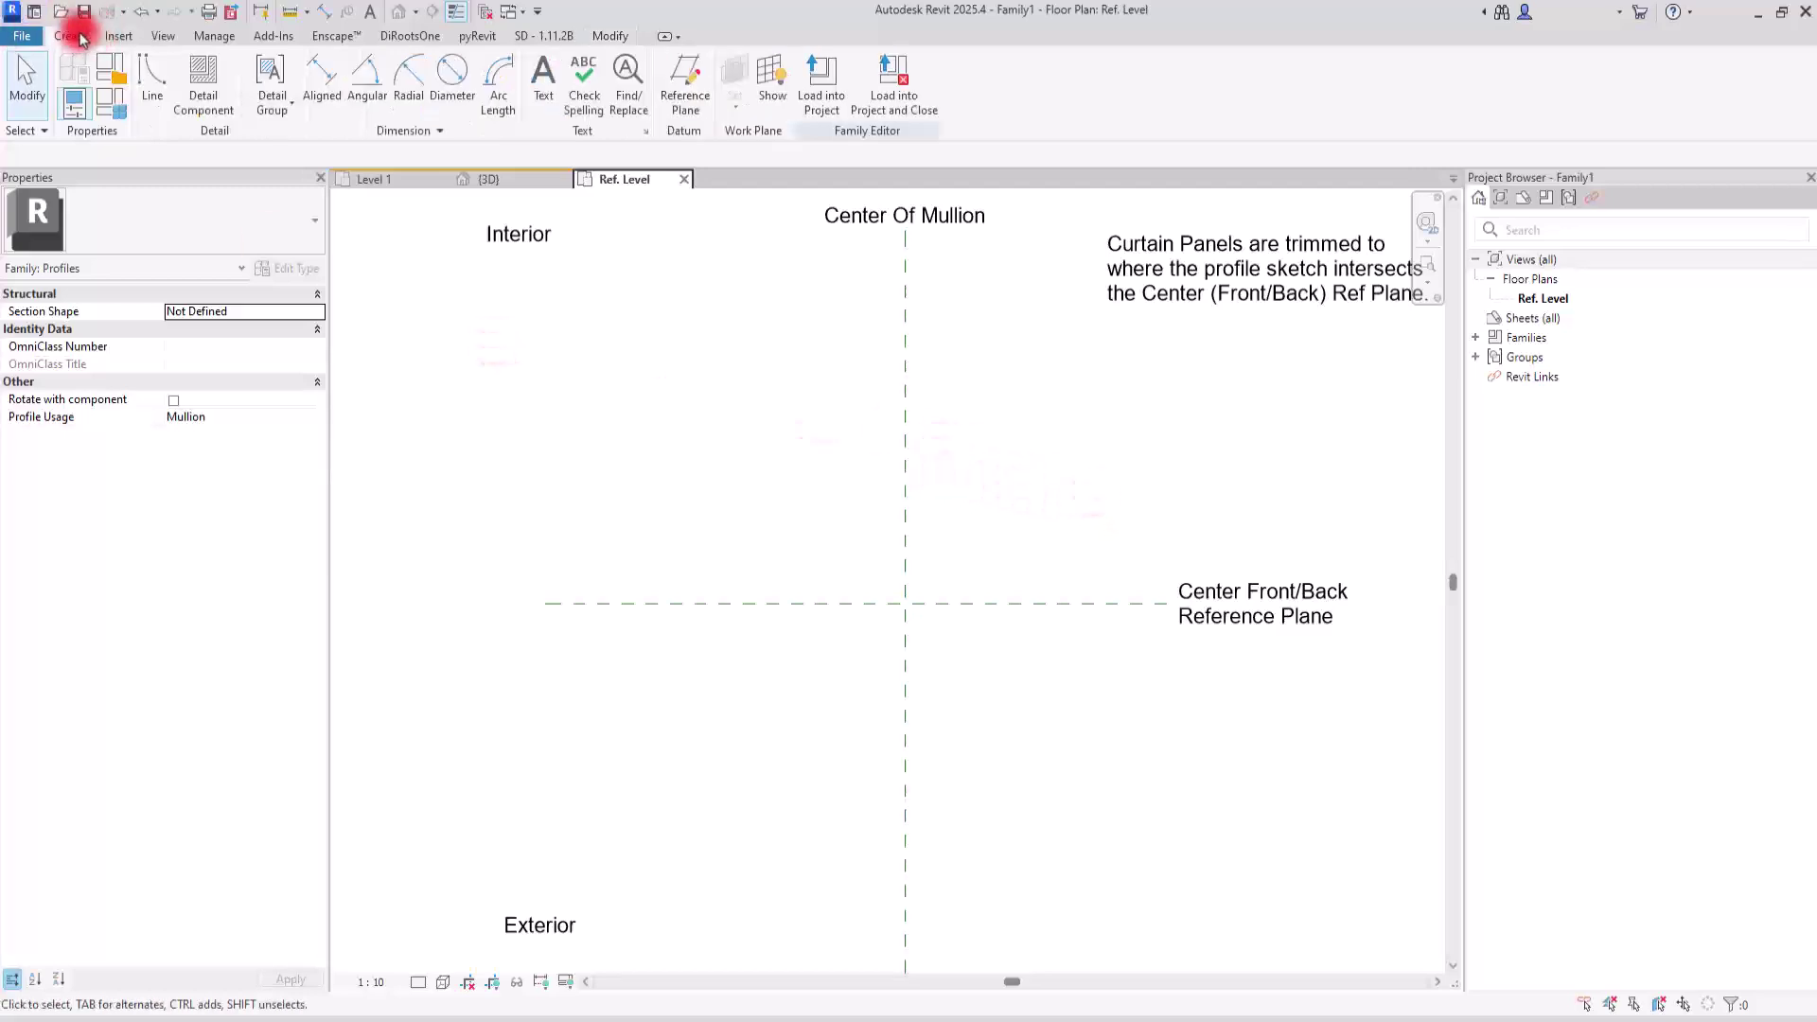
{"action": "left_click", "coordinate": [685, 81]}
{"action": "scroll", "coordinate": [953, 587], "scroll_direction": "up", "scroll_amount": 2}
{"action": "scroll", "coordinate": [949, 547], "scroll_direction": "down", "scroll_amount": 2}
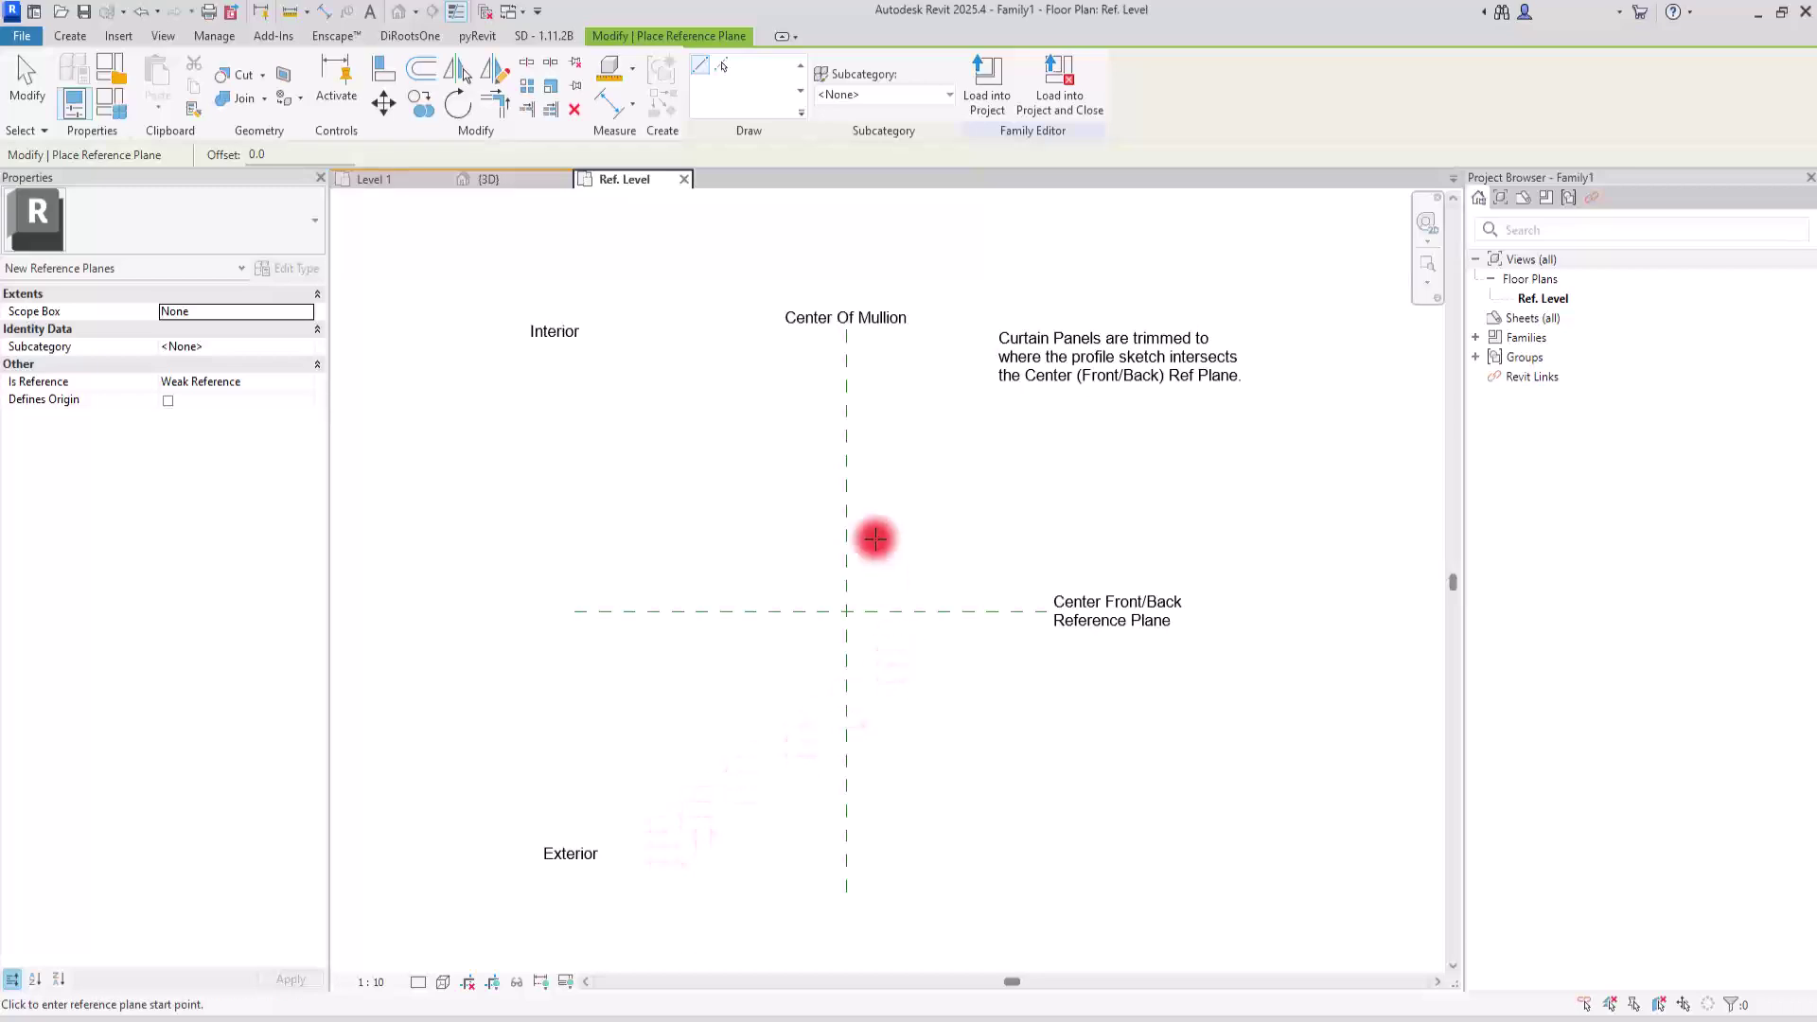
{"action": "scroll", "coordinate": [865, 549], "scroll_direction": "up", "scroll_amount": 1}
{"action": "scroll", "coordinate": [856, 615], "scroll_direction": "up", "scroll_amount": 2}
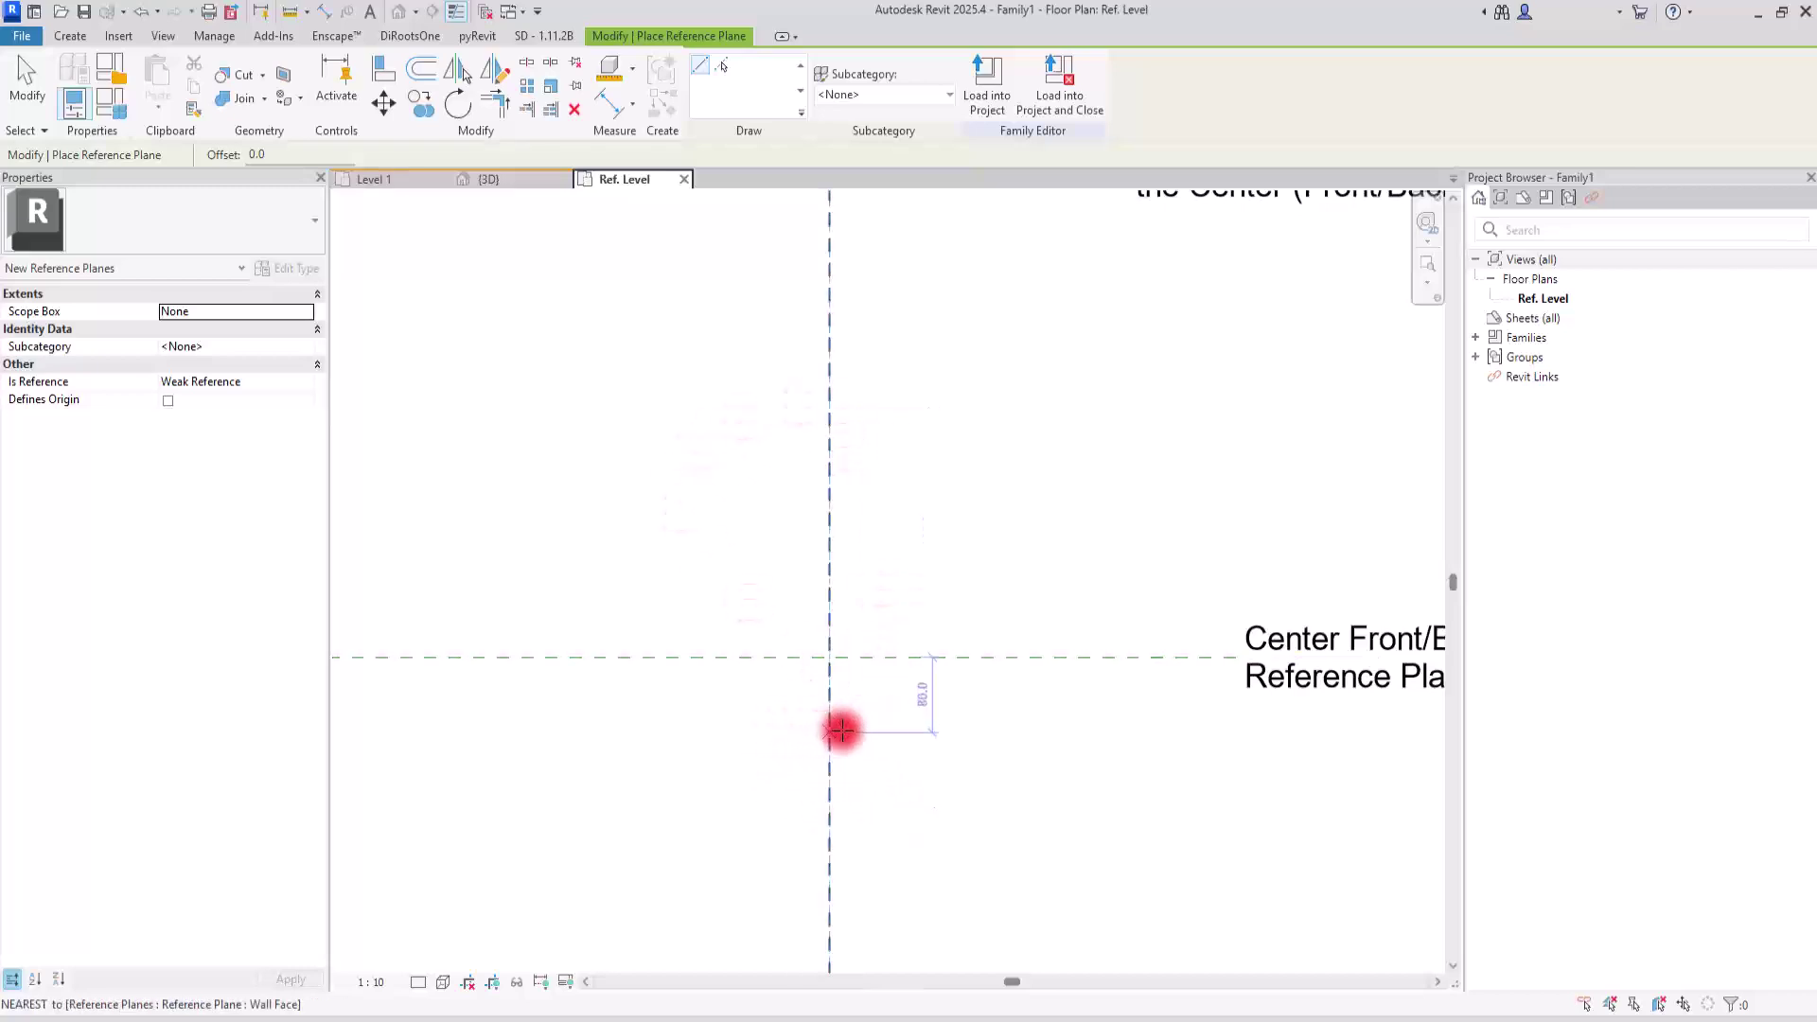
{"action": "scroll", "coordinate": [936, 595], "scroll_direction": "up", "scroll_amount": 1}
{"action": "left_click", "coordinate": [585, 329]}
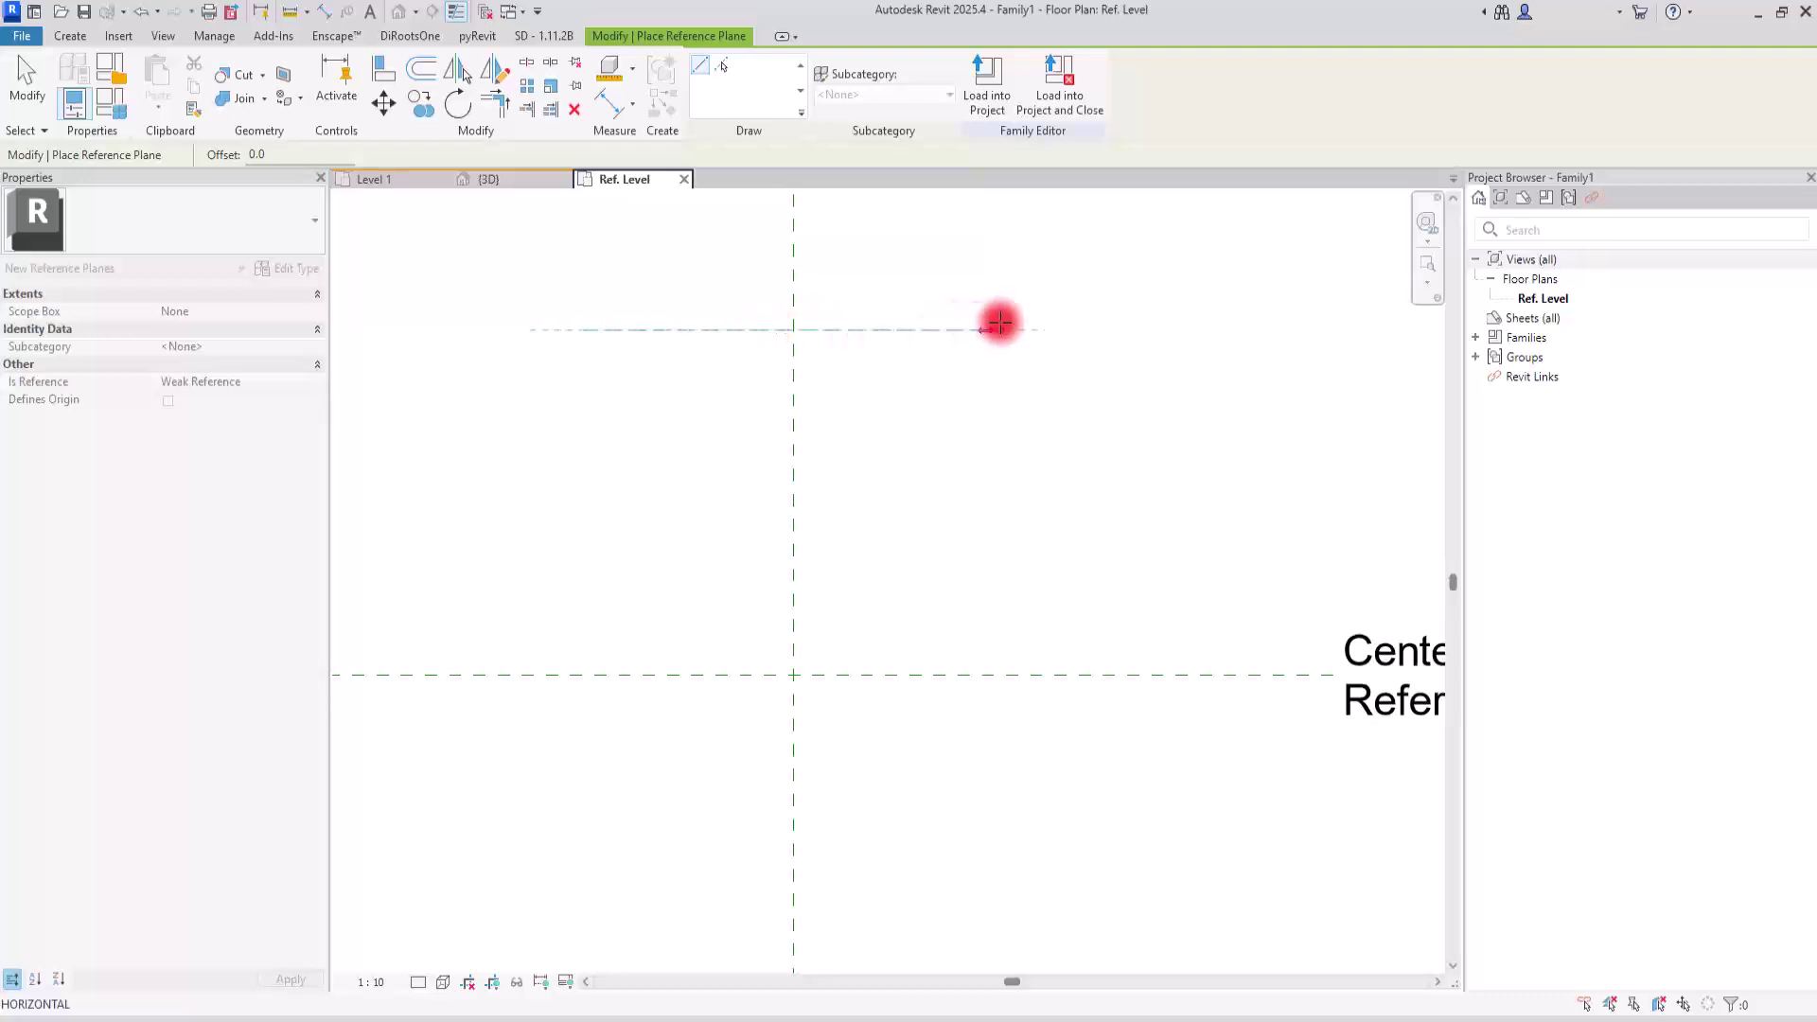
{"action": "left_click", "coordinate": [1013, 323]}
{"action": "scroll", "coordinate": [682, 333], "scroll_direction": "down", "scroll_amount": 1}
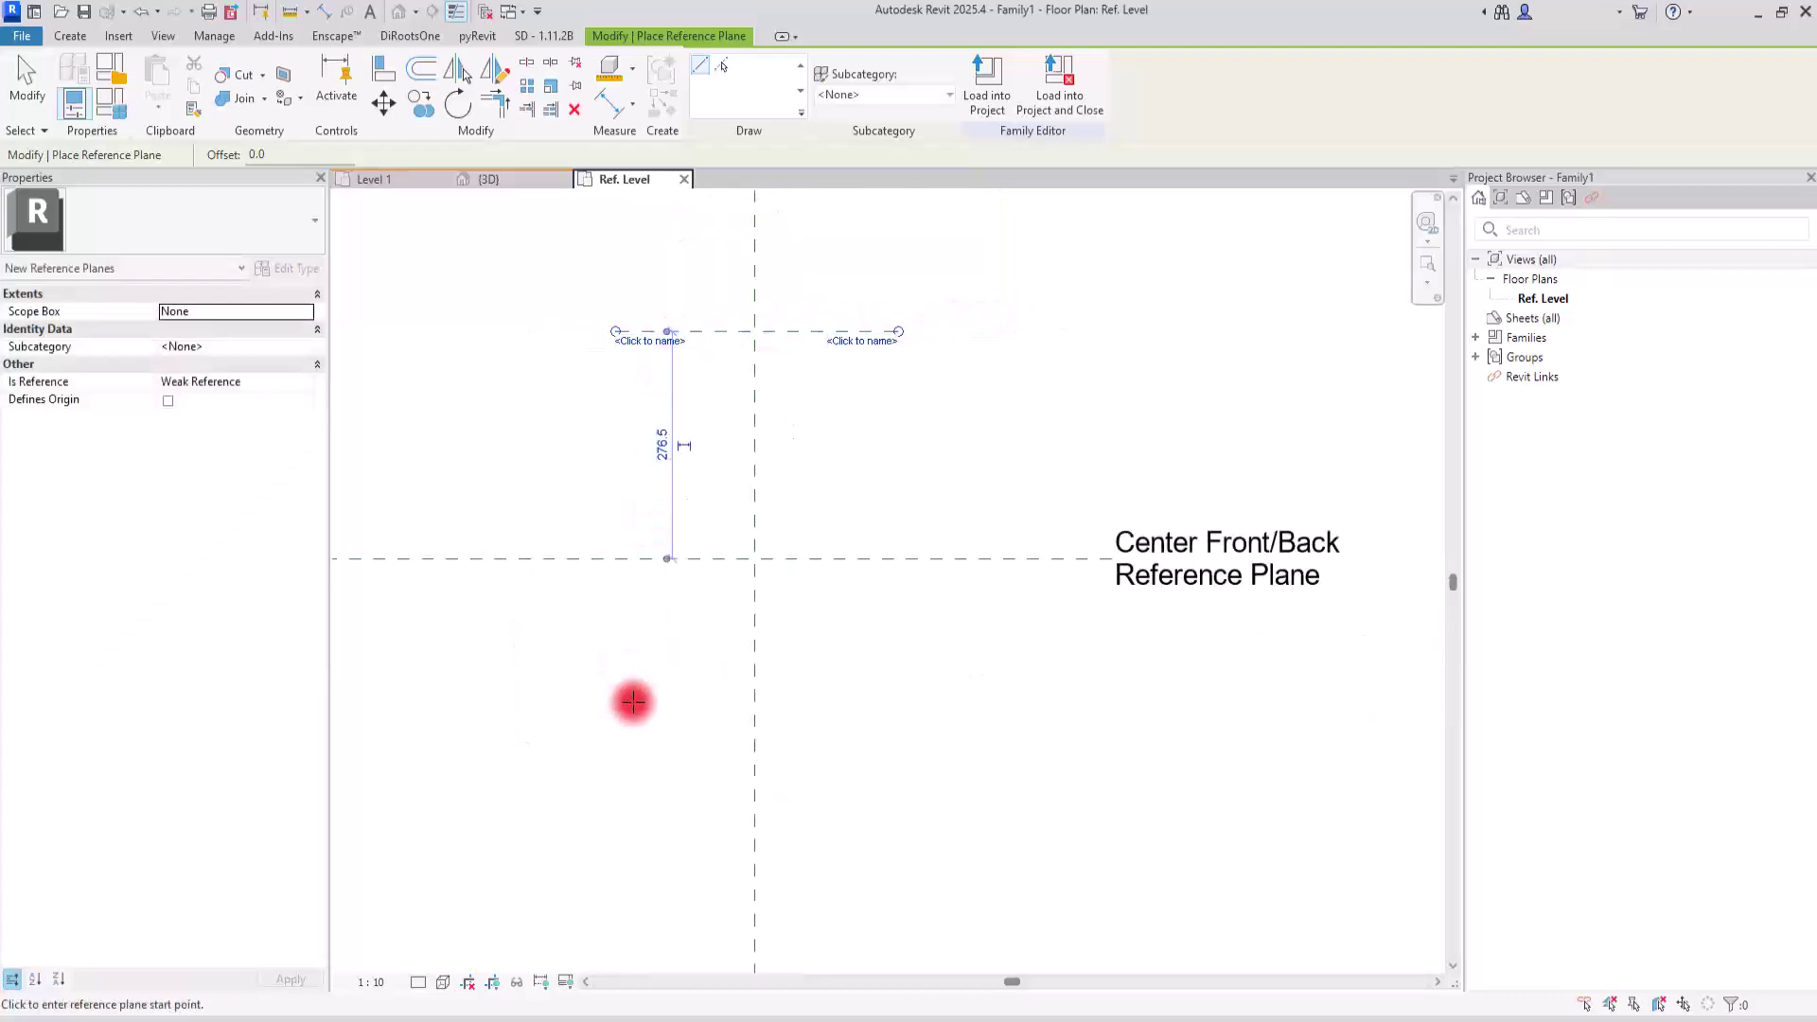
{"action": "left_click", "coordinate": [623, 640]}
{"action": "left_click", "coordinate": [873, 640]}
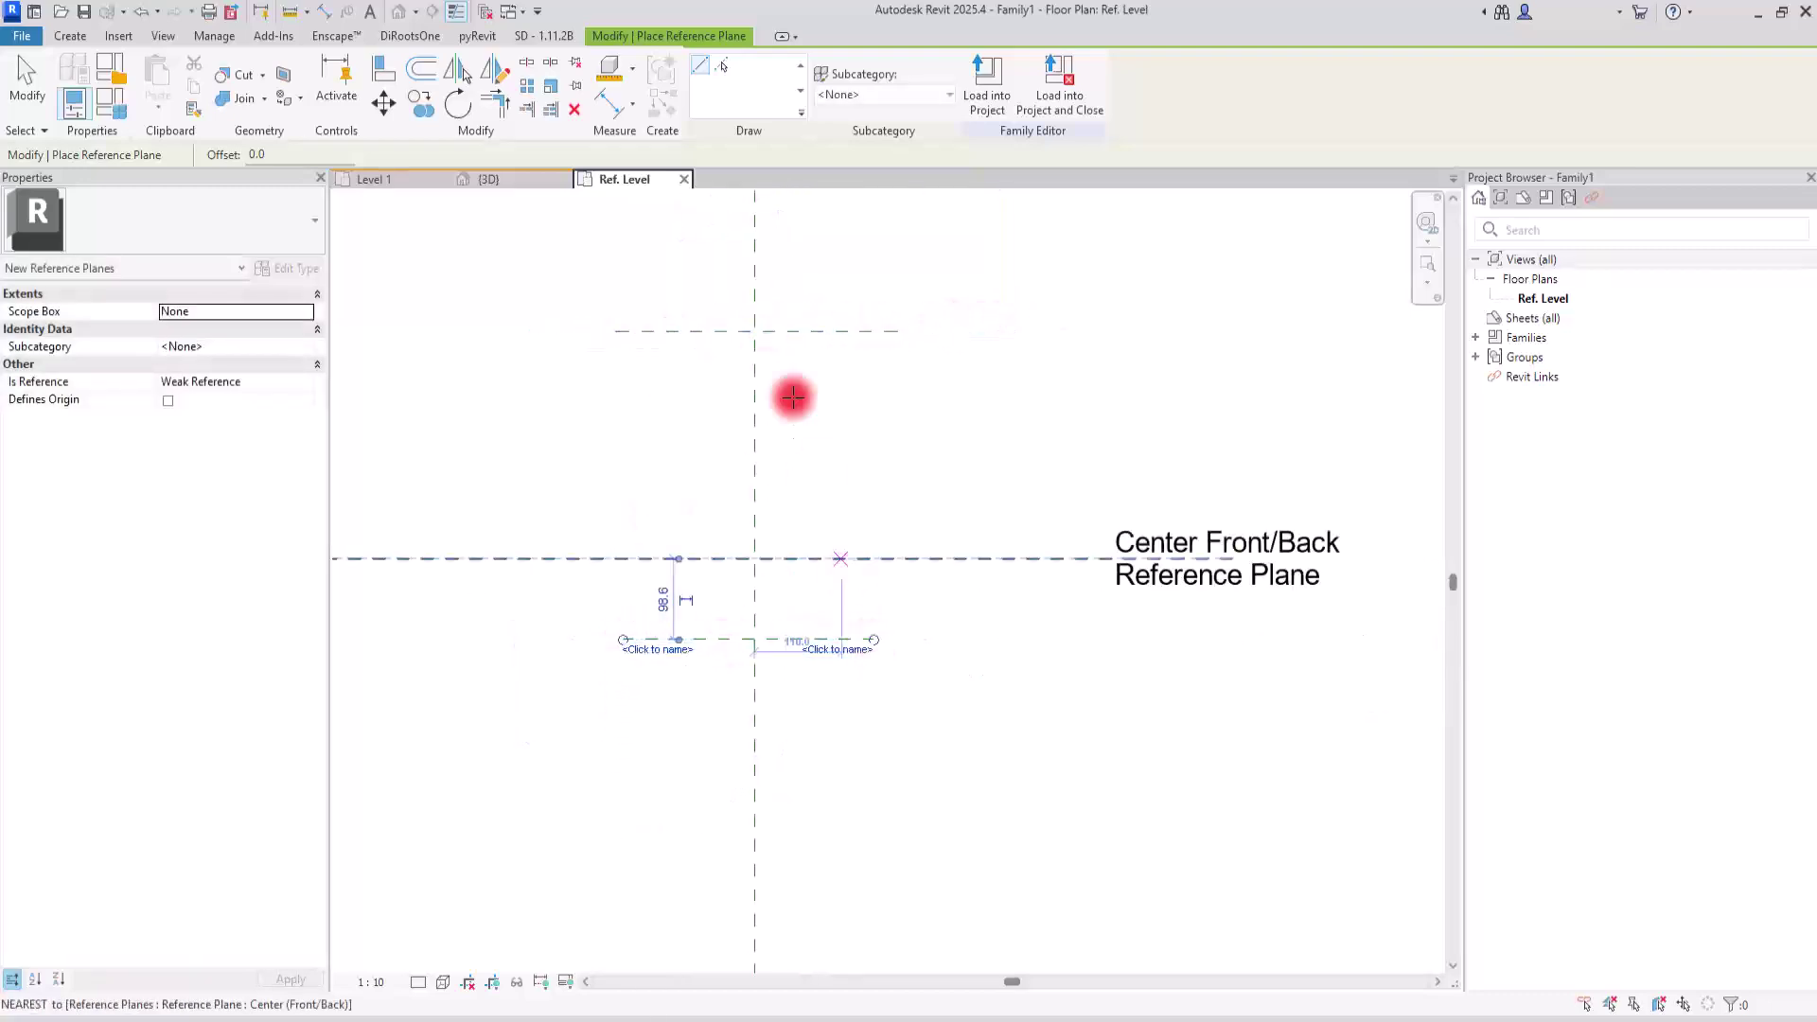
Add four vertical reference planes, two on each side of the mullion centre
{"action": "left_click", "coordinate": [795, 250]}
{"action": "left_click", "coordinate": [785, 726]}
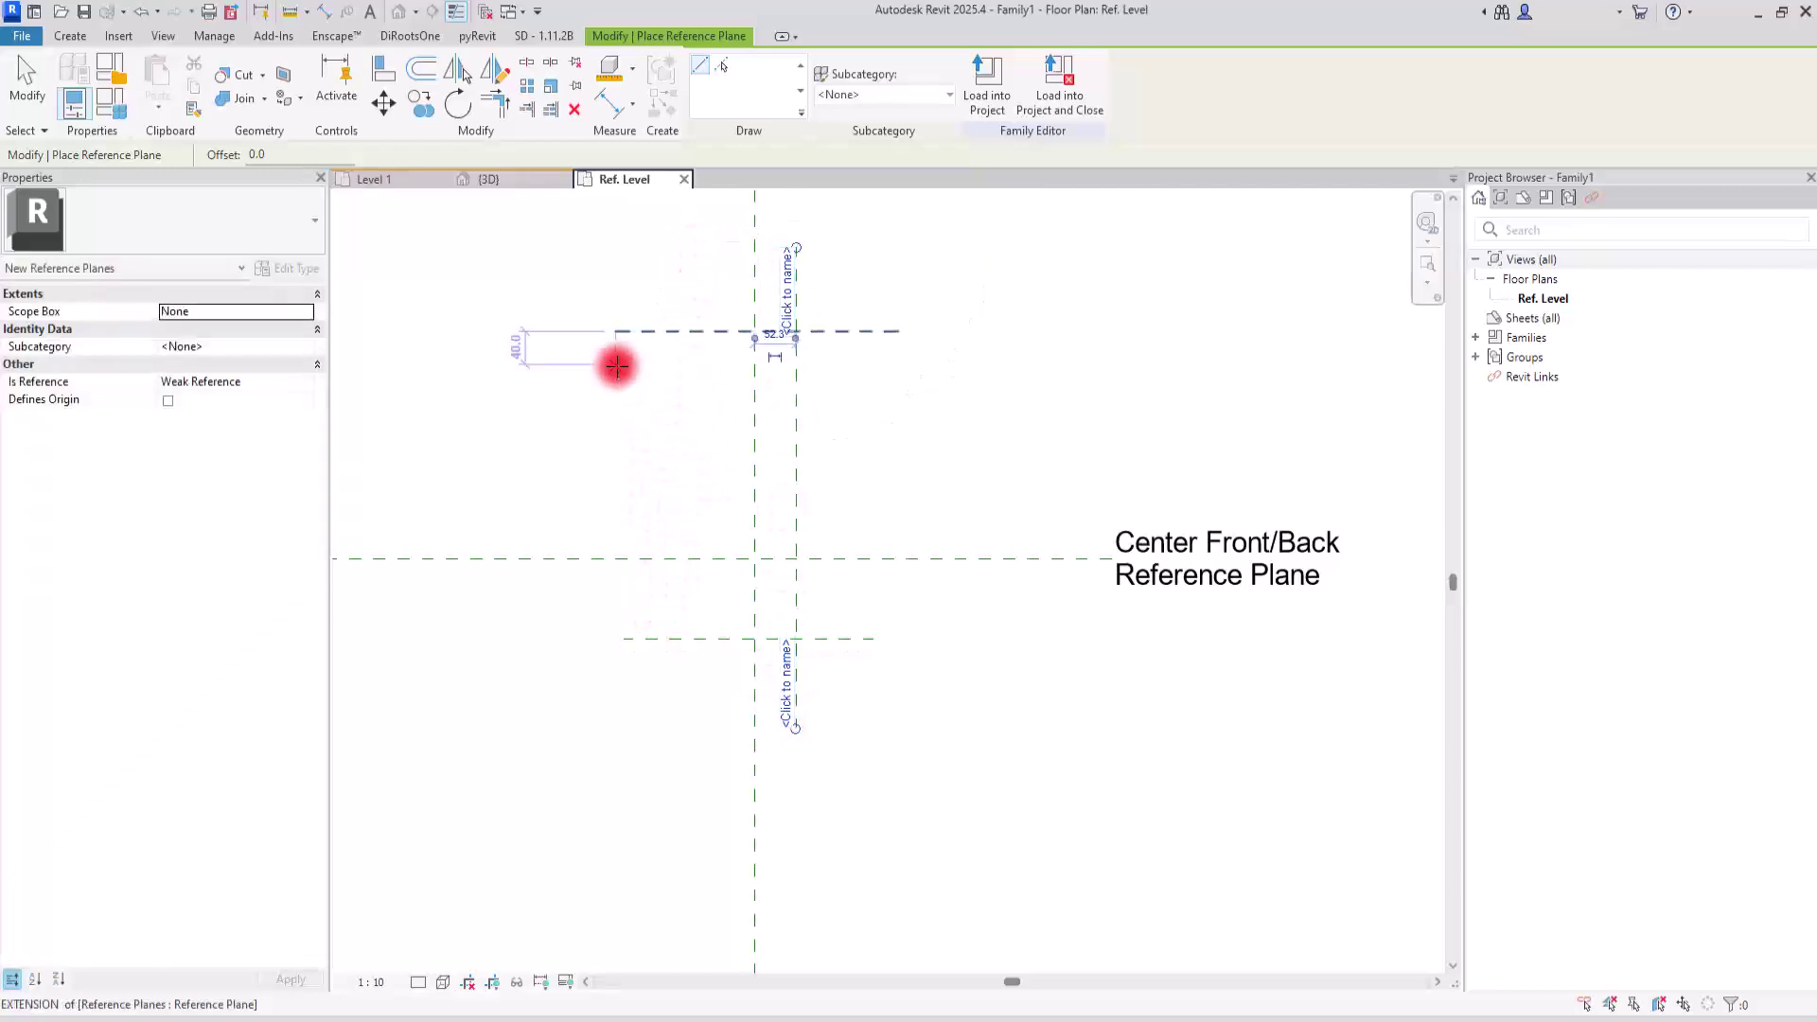
{"action": "left_click", "coordinate": [684, 331]}
{"action": "left_click", "coordinate": [714, 249]}
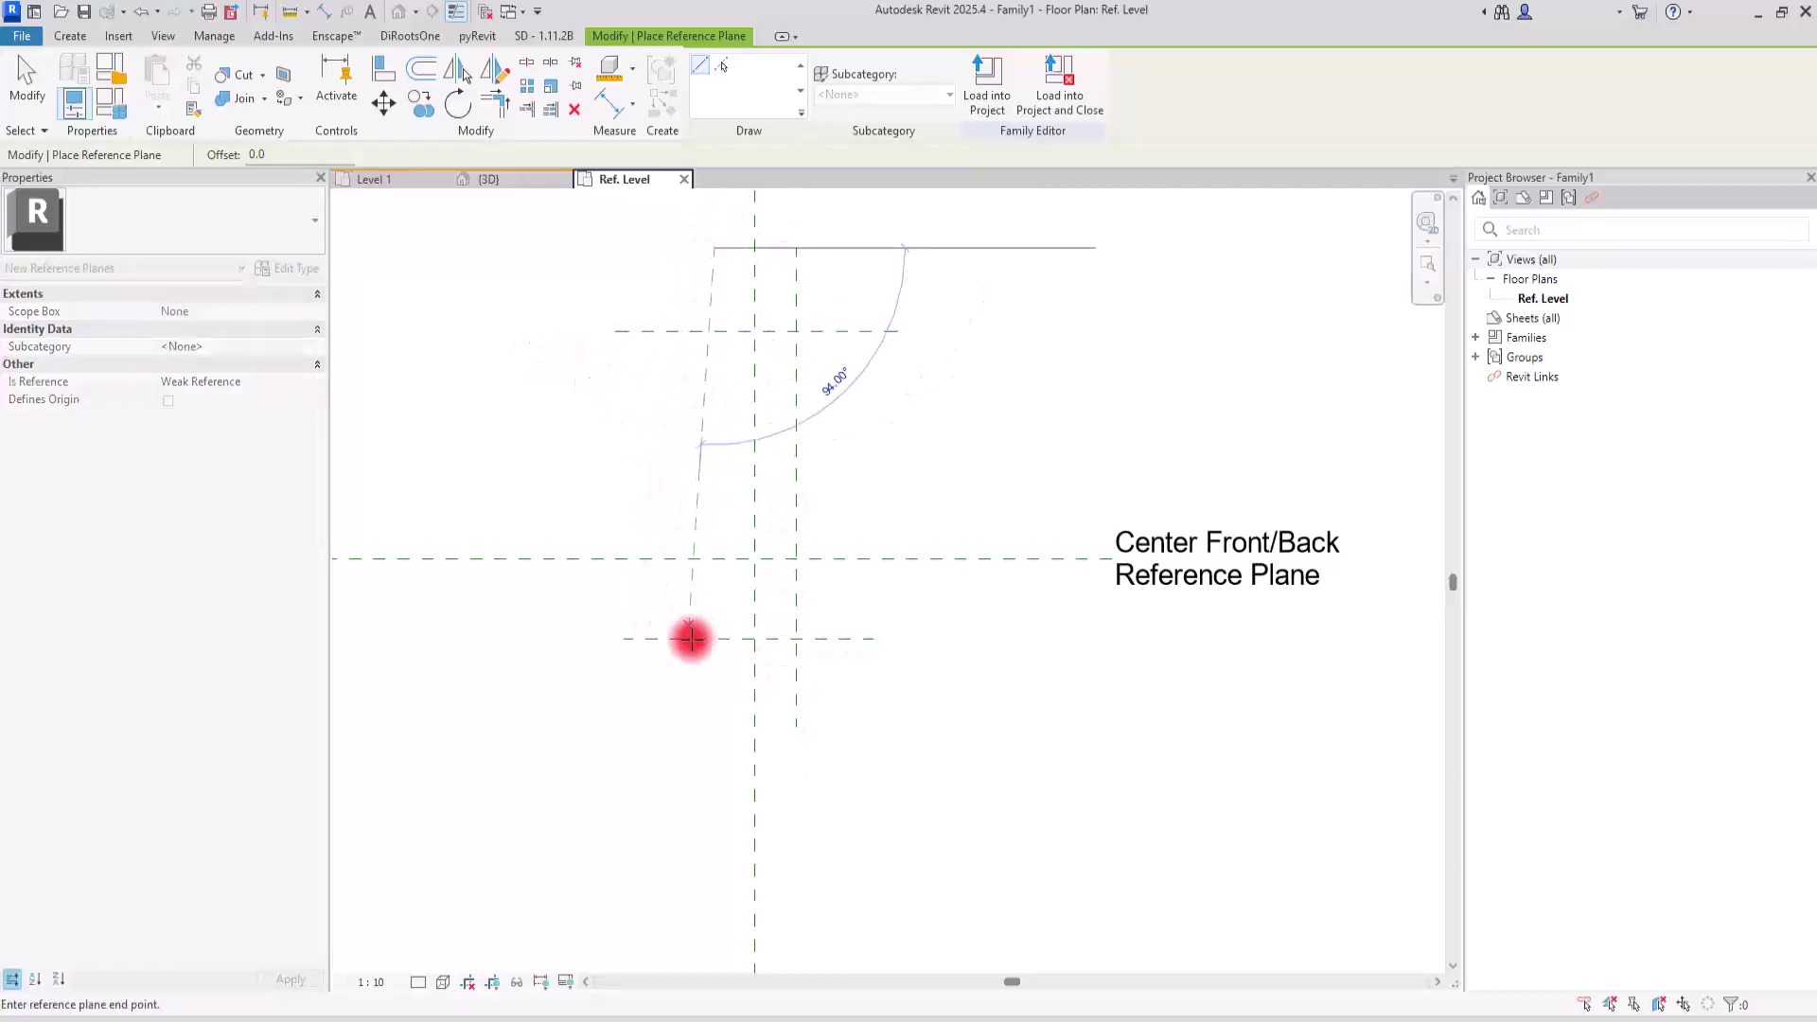
{"action": "left_click", "coordinate": [714, 693]}
{"action": "left_click", "coordinate": [863, 273]}
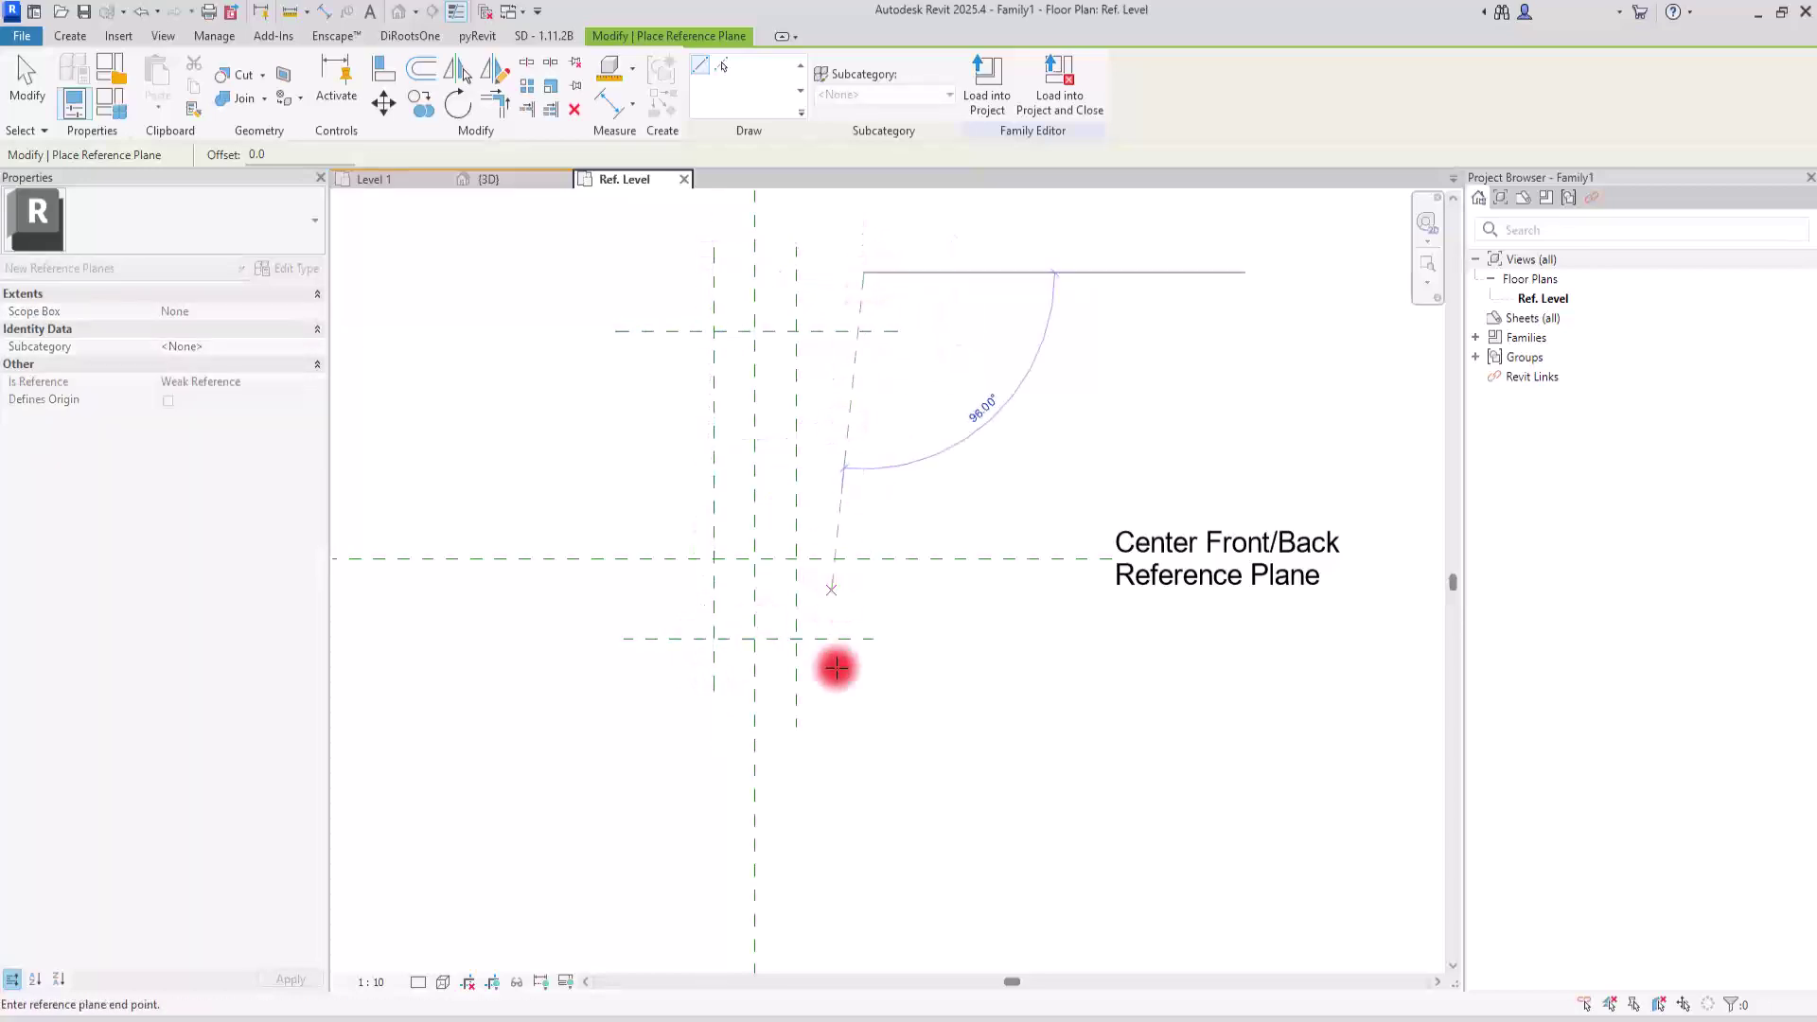
{"action": "left_click", "coordinate": [864, 723]}
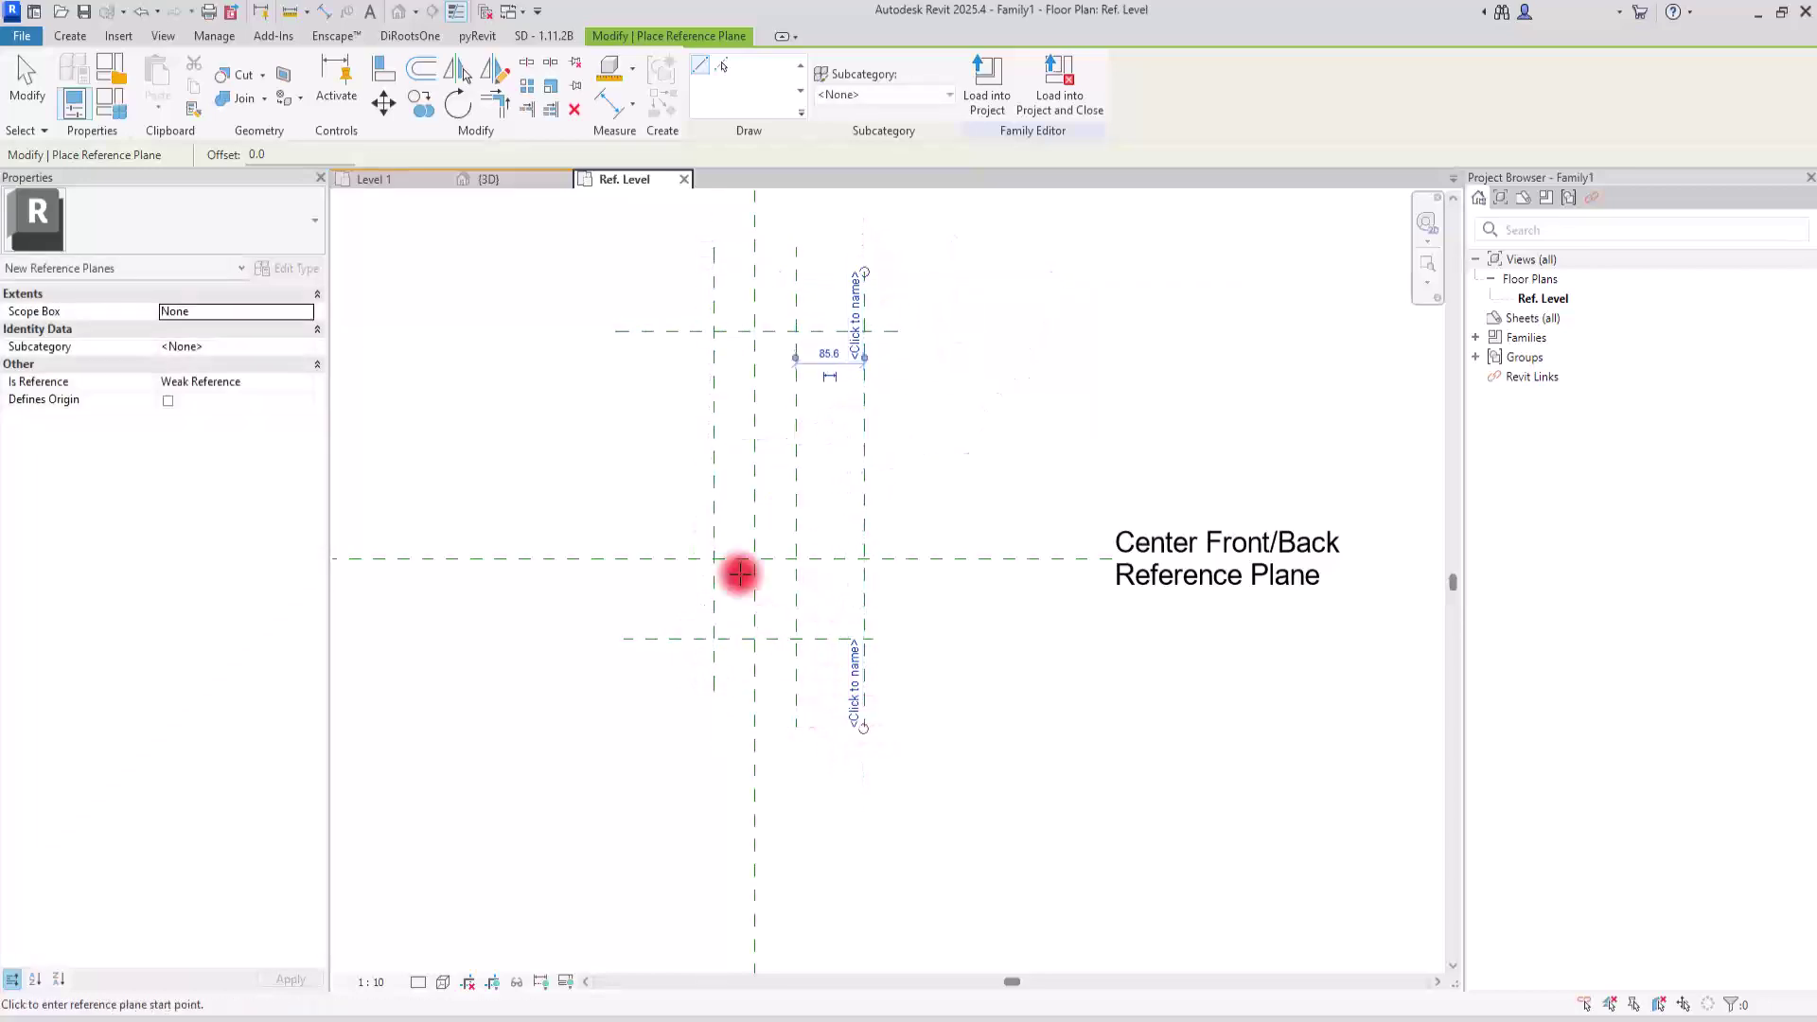
{"action": "left_click", "coordinate": [643, 233]}
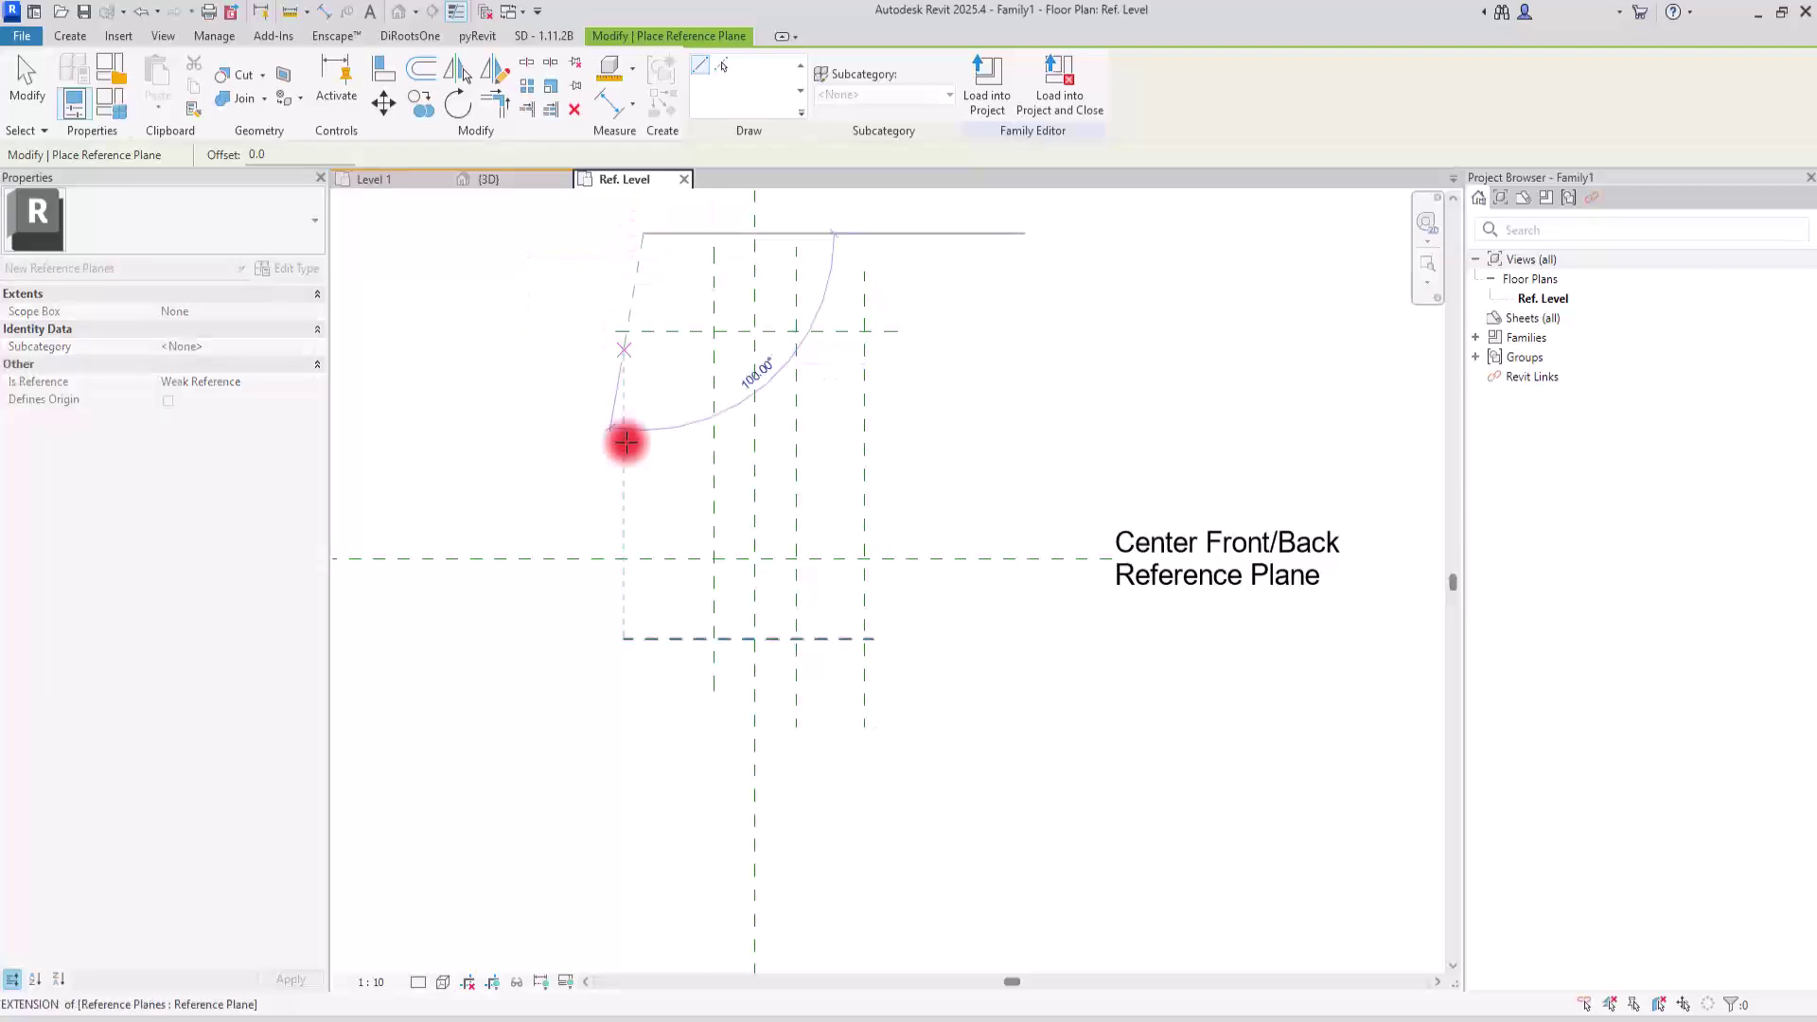
{"action": "left_click", "coordinate": [649, 755]}
Add two horizontal reference planes just above and below the front/back plane
{"action": "scroll", "coordinate": [681, 560], "scroll_direction": "up", "scroll_amount": 1}
{"action": "left_click", "coordinate": [606, 574]}
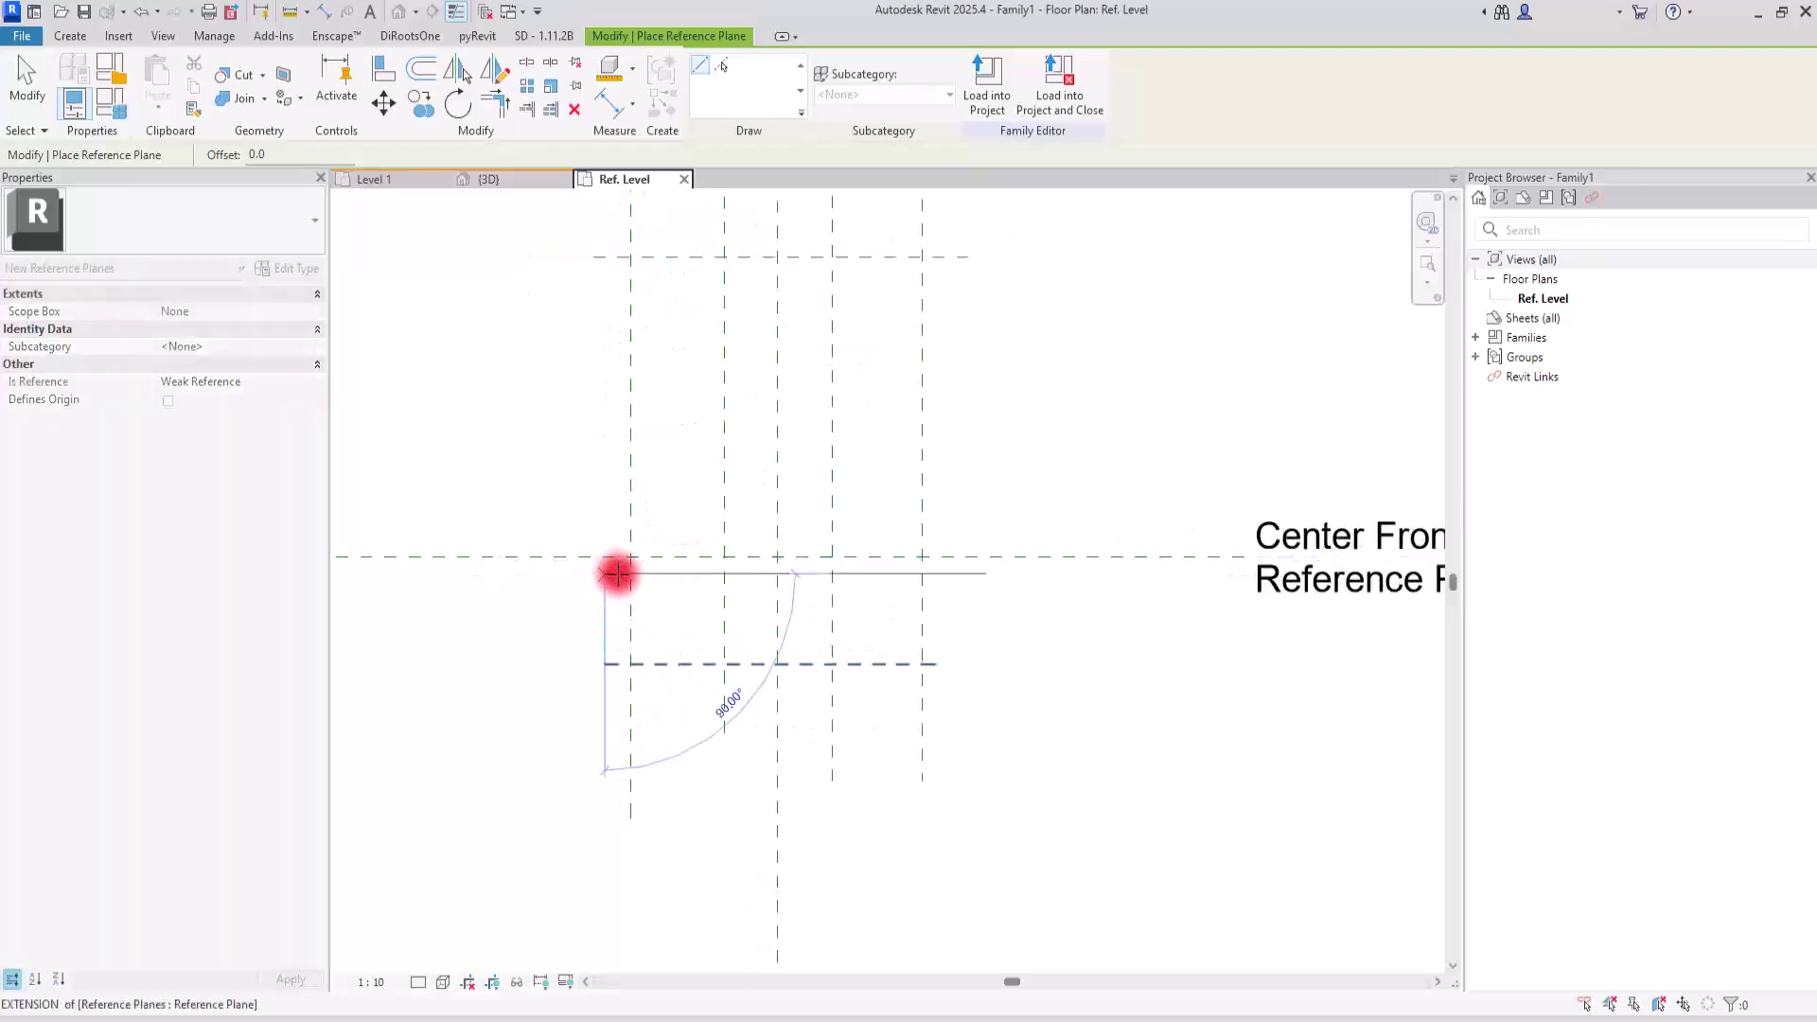
{"action": "left_click", "coordinate": [996, 574]}
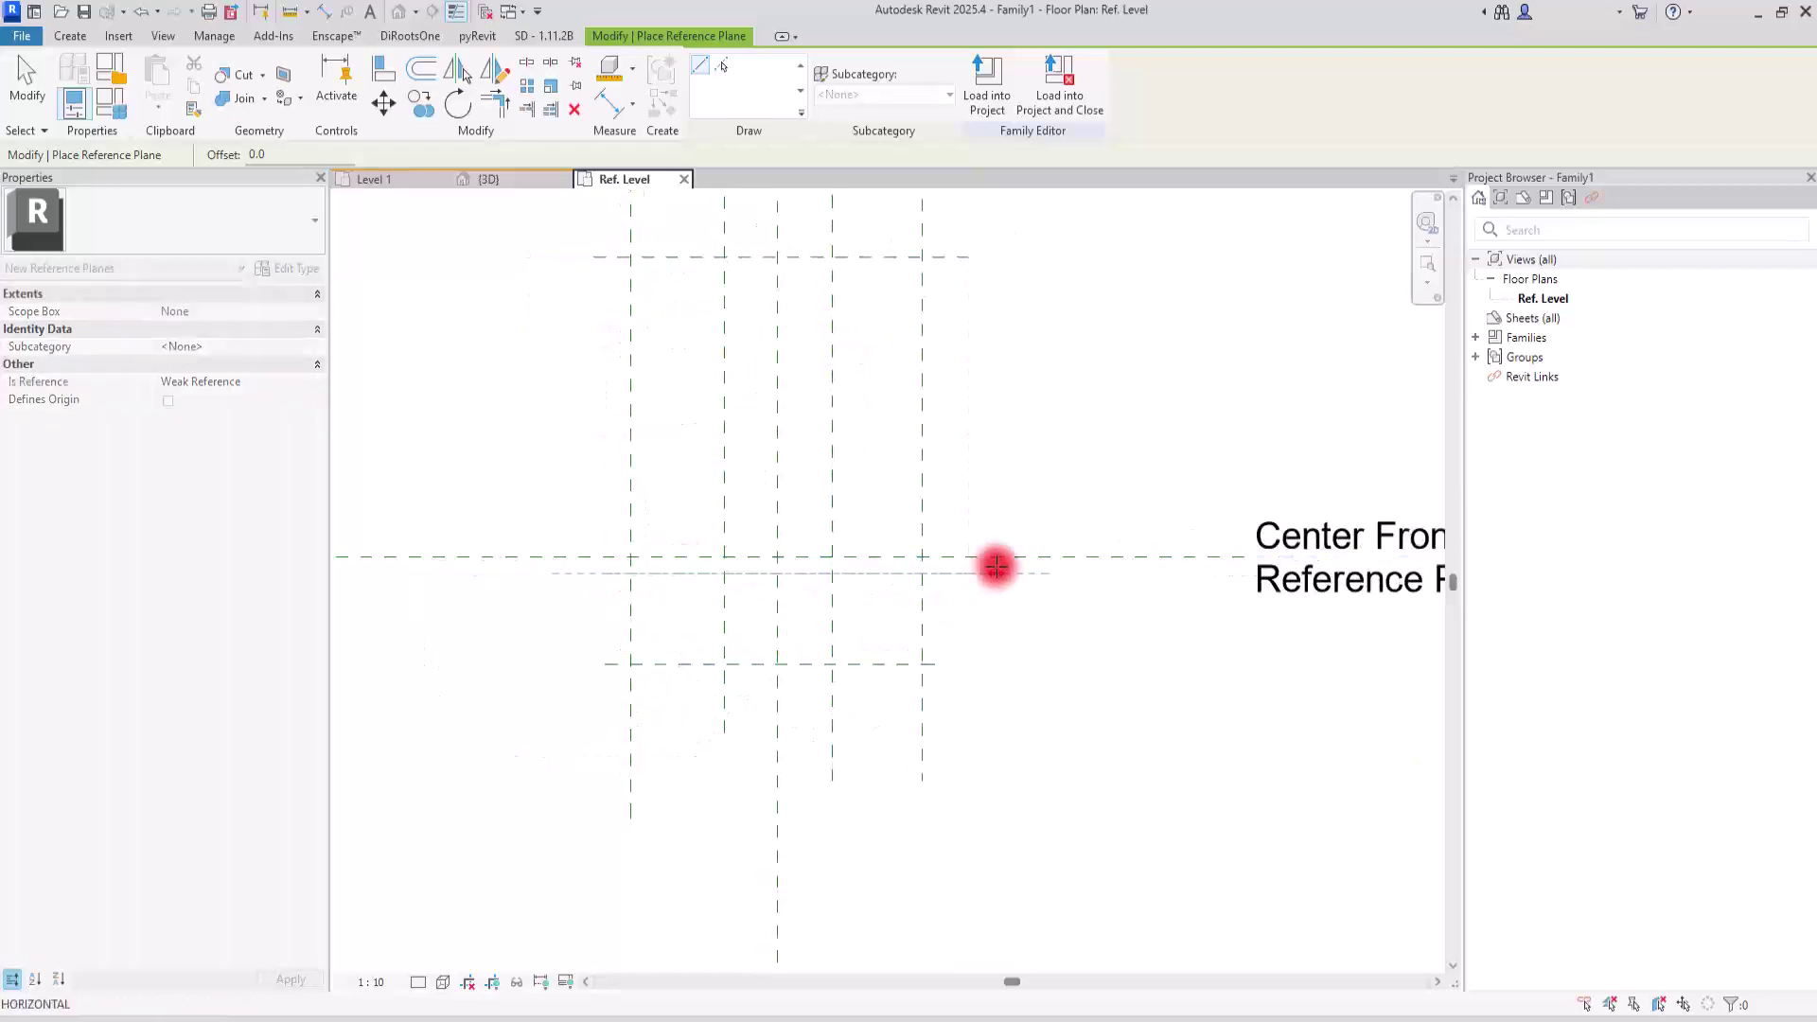
{"action": "left_click", "coordinate": [606, 542]}
{"action": "left_click", "coordinate": [973, 541]}
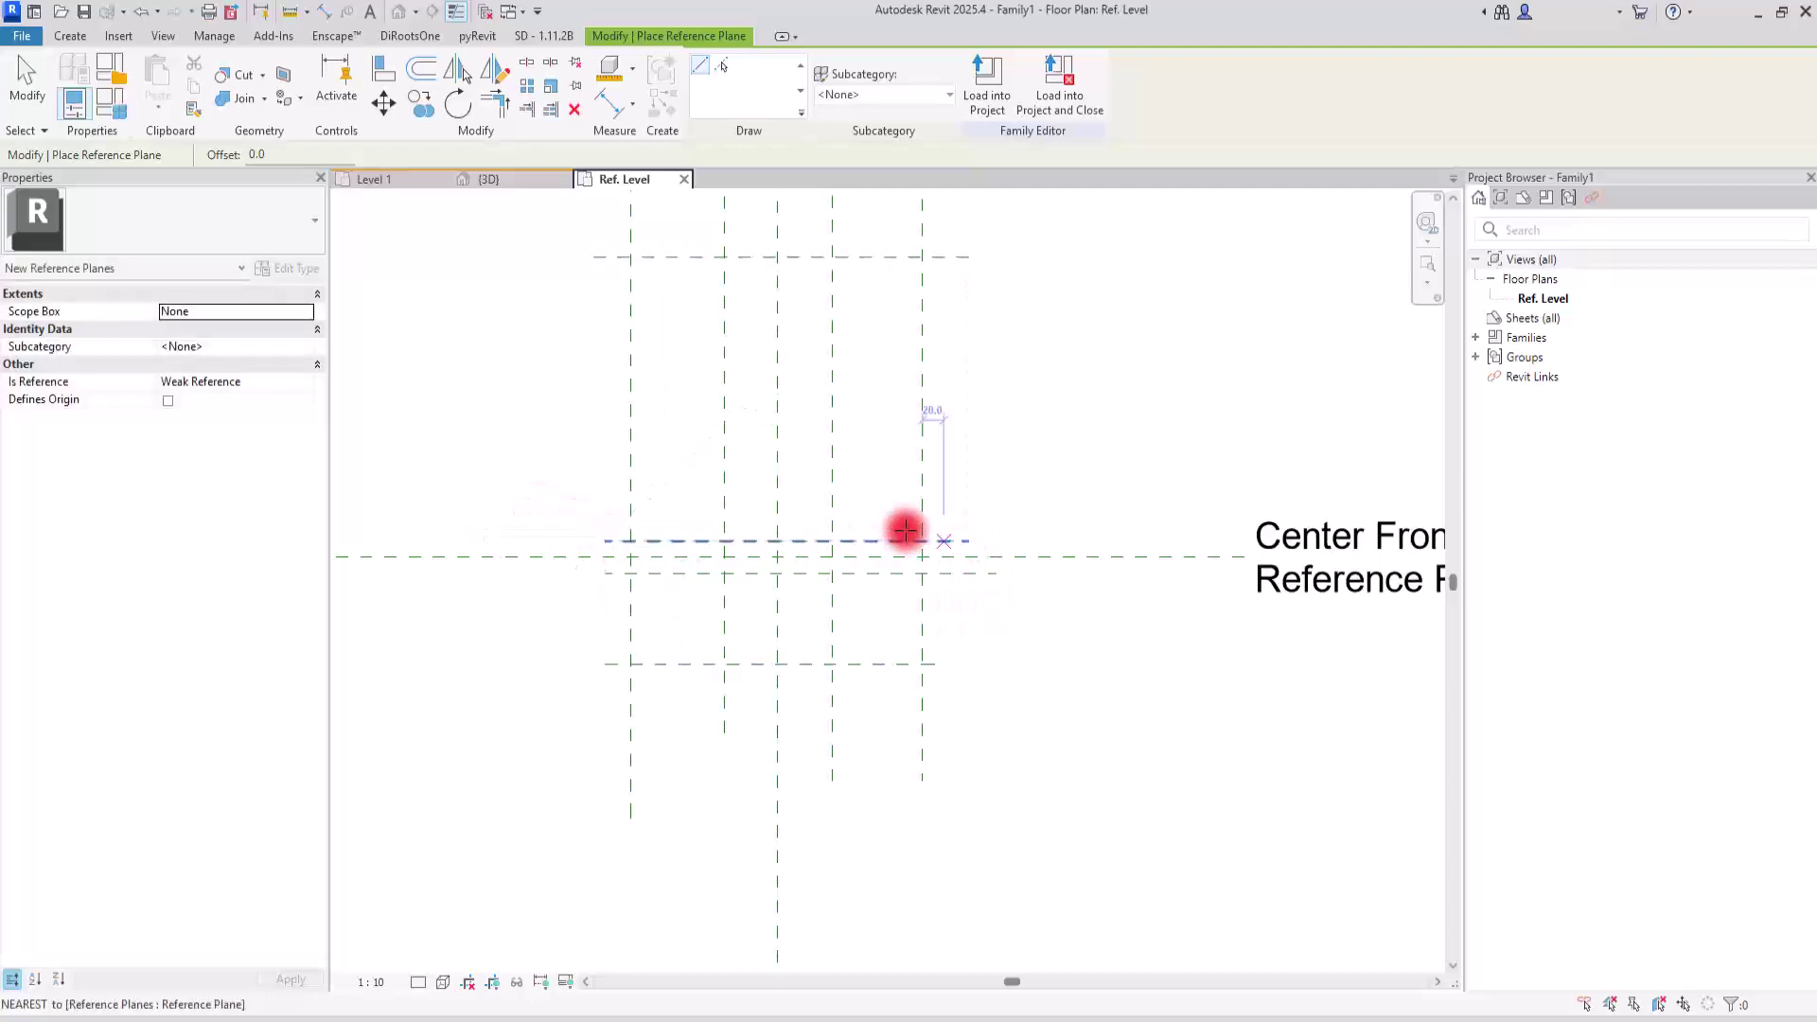
{"action": "key", "text": "Escape"}
{"action": "key", "text": "Escape"}
Drag one vertical reference plane further to the left
{"action": "left_click", "coordinate": [833, 470]}
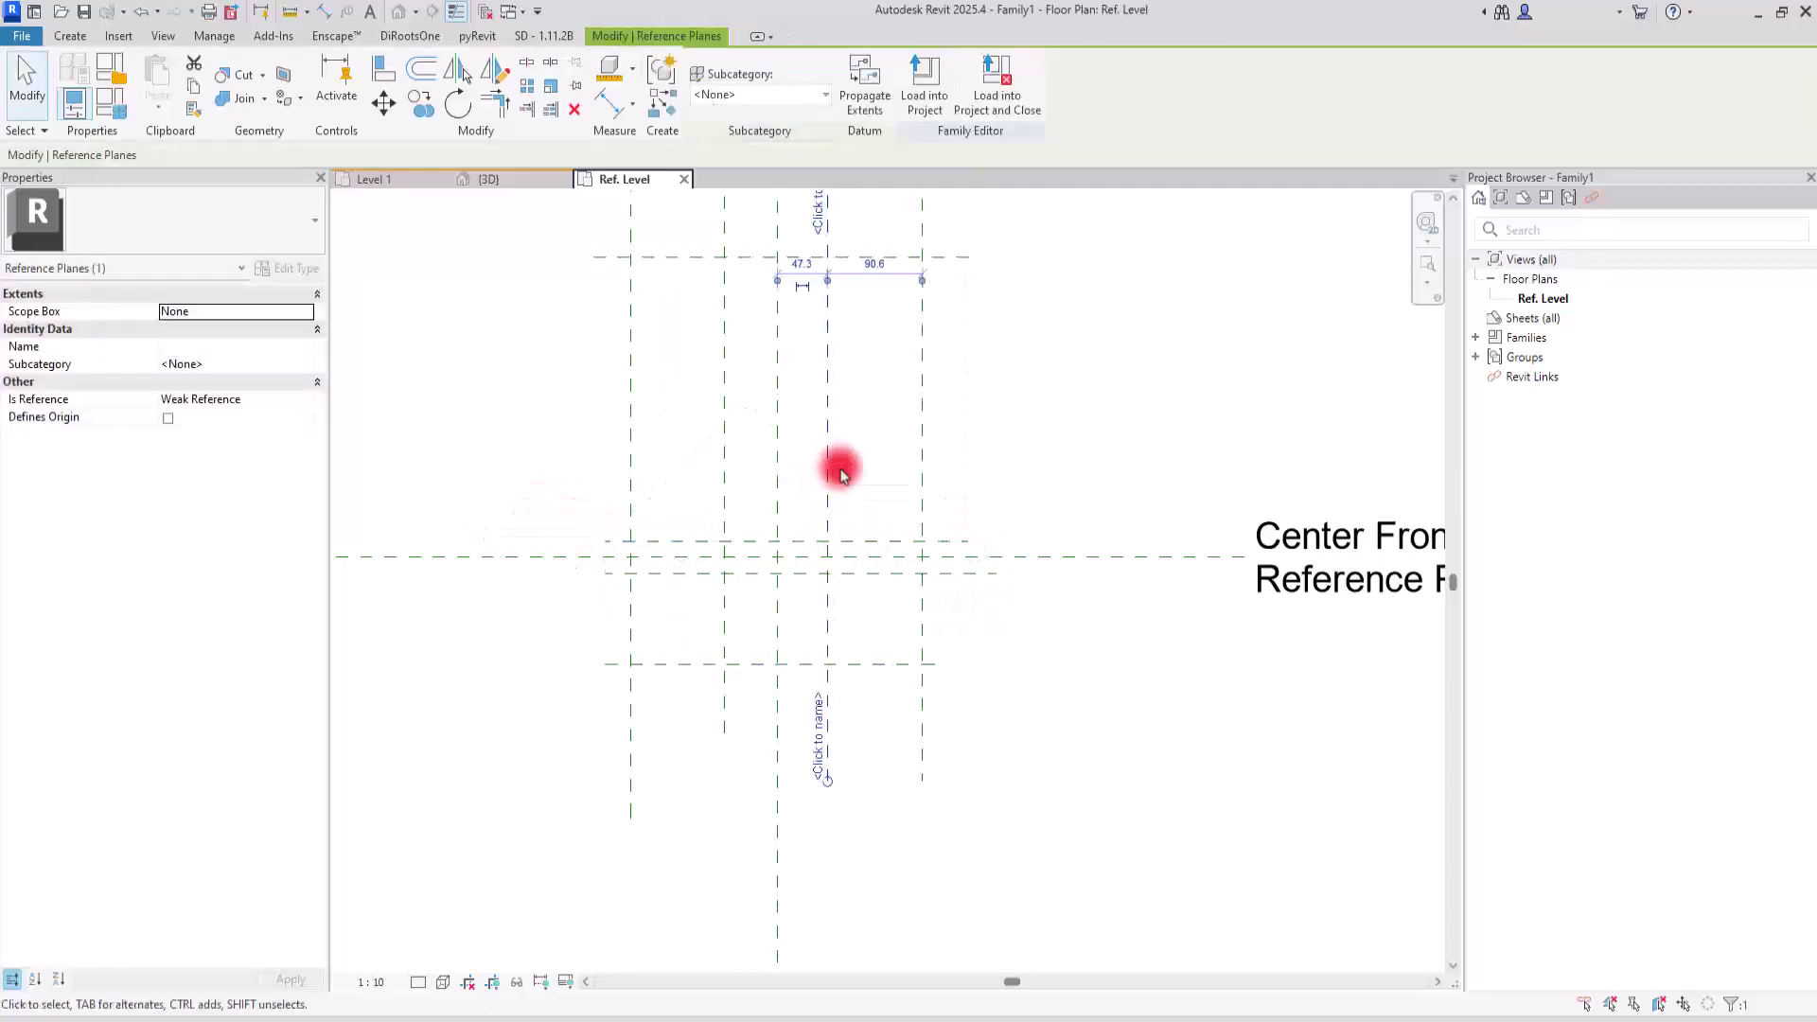
{"action": "left_click_drag", "start_coordinate": [839, 467], "coordinate": [720, 479]}
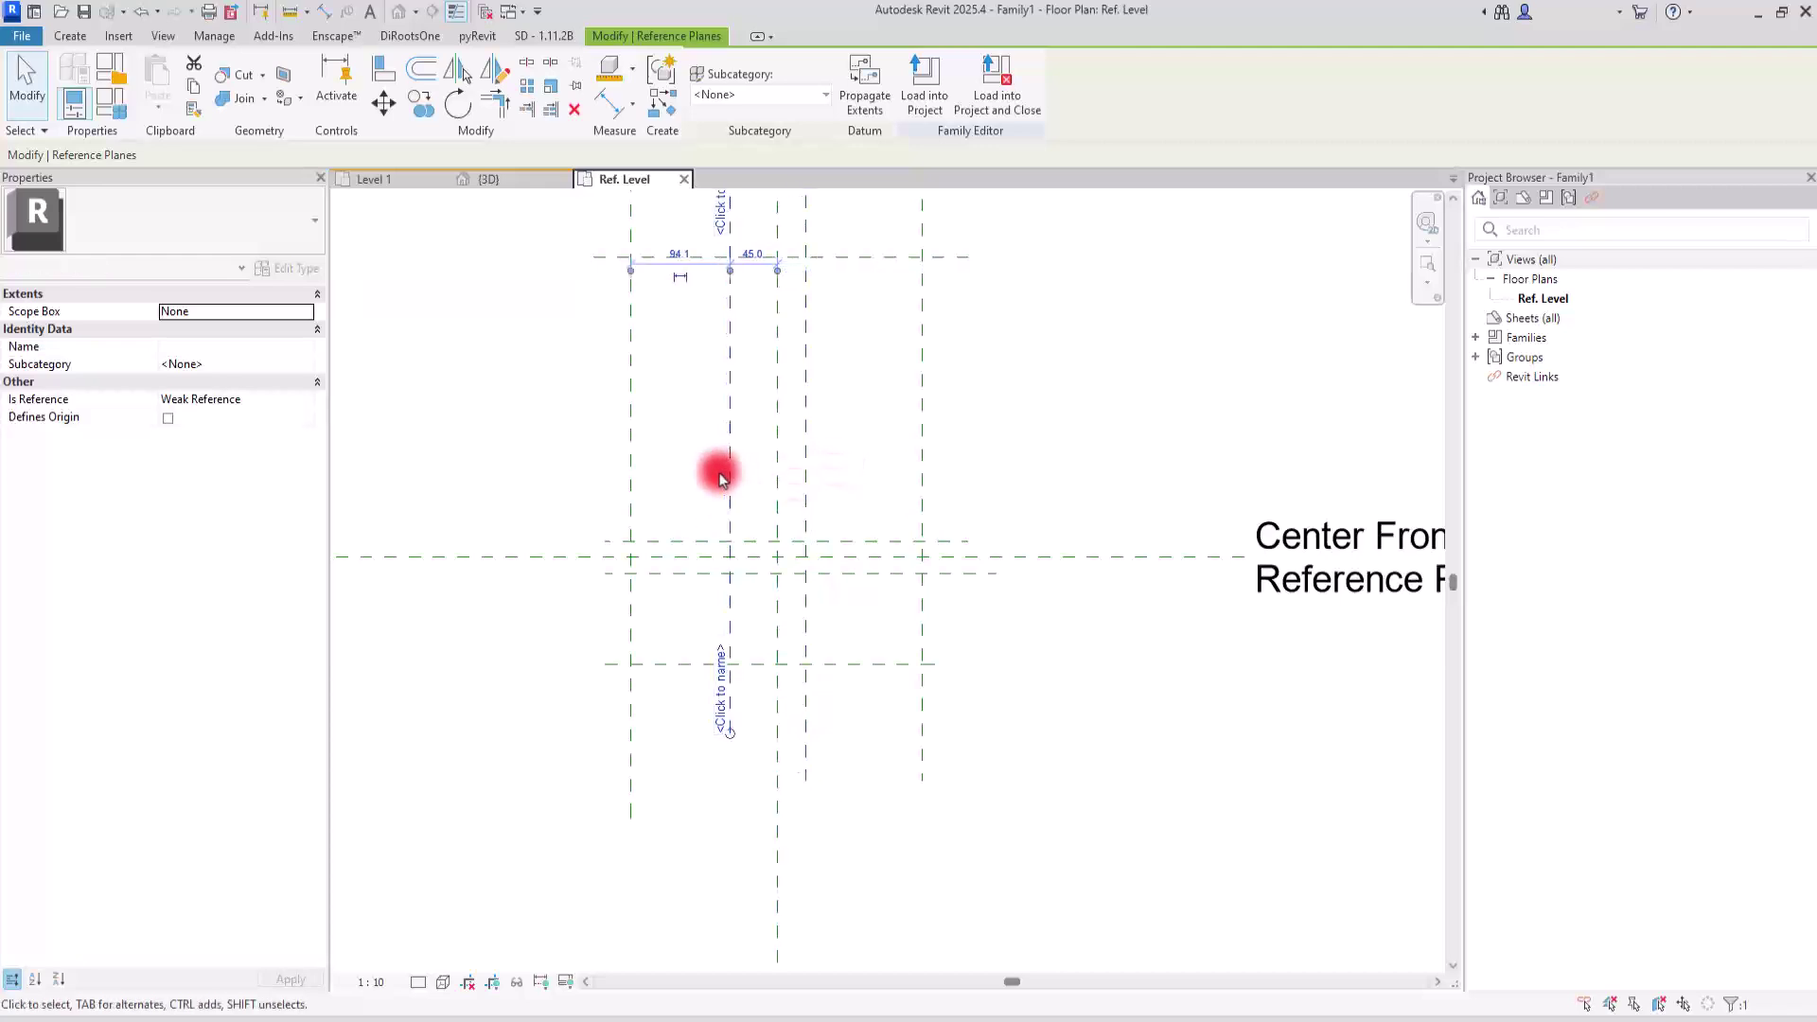
{"action": "left_click", "coordinate": [840, 393]}
{"action": "scroll", "coordinate": [848, 333], "scroll_direction": "down", "scroll_amount": 3}
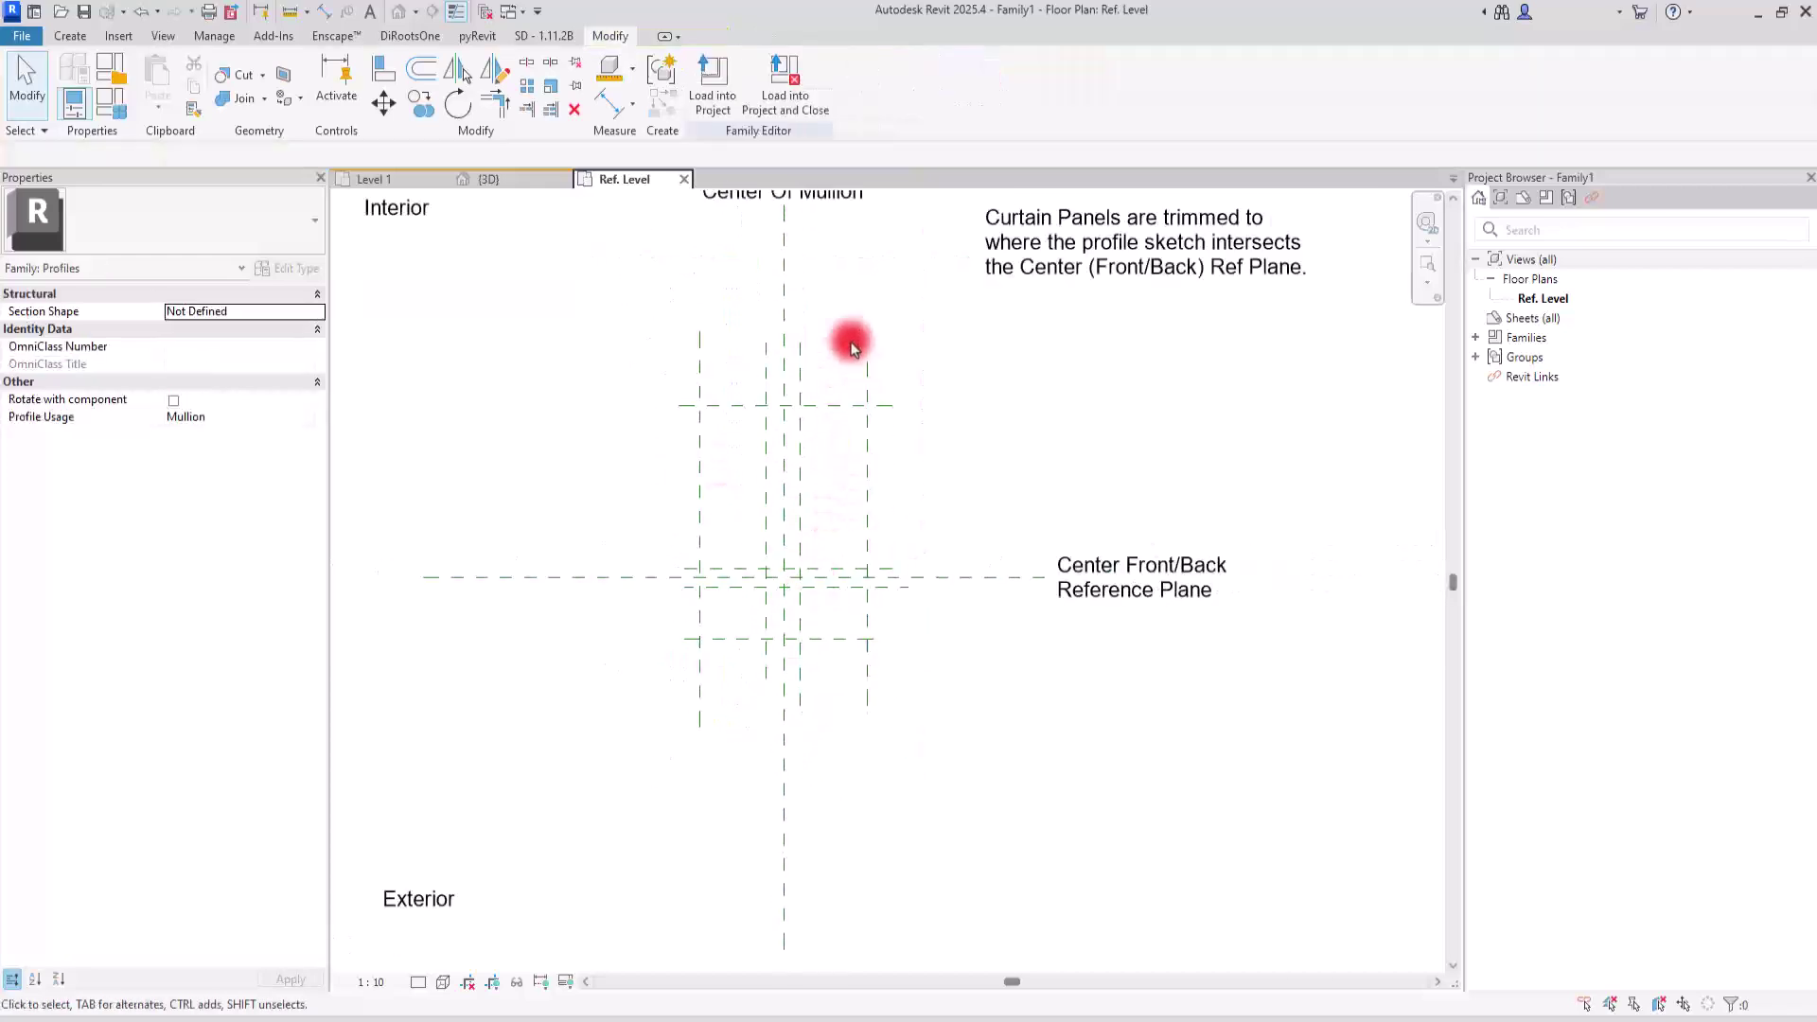
{"action": "scroll", "coordinate": [839, 345], "scroll_direction": "up", "scroll_amount": 3}
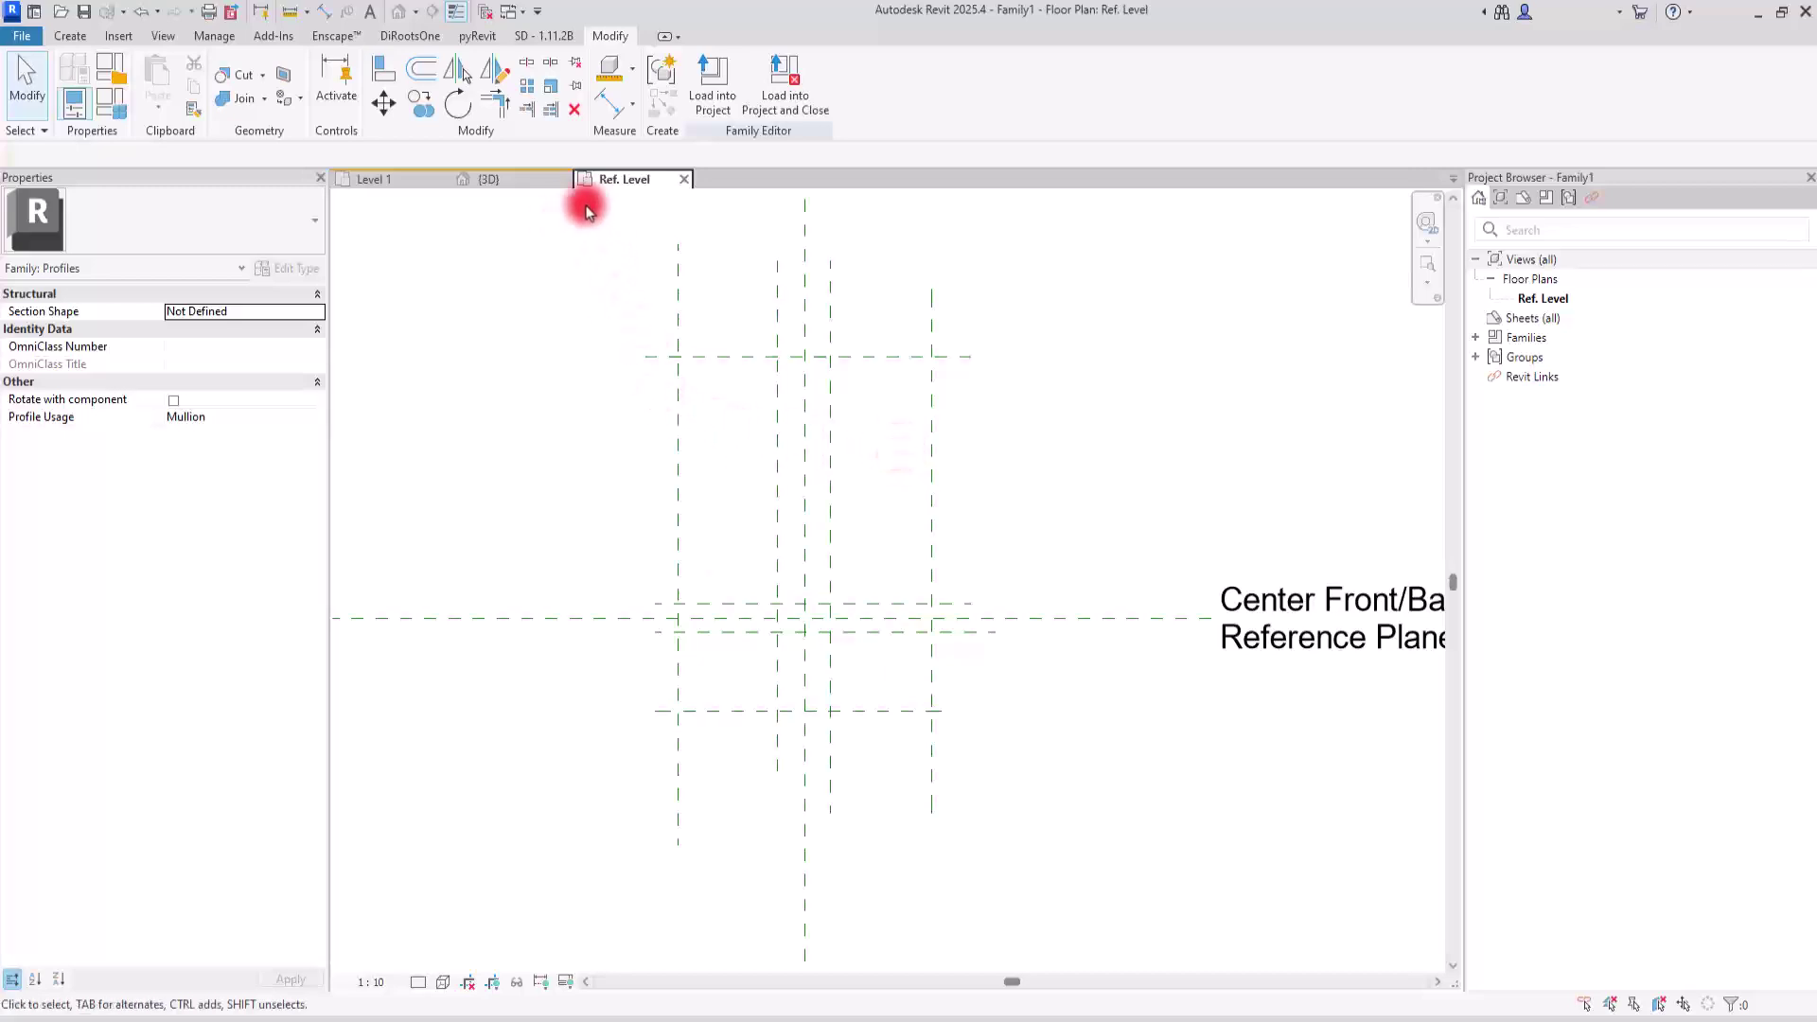
Dimension the outer planes to the mullion centre and set the string equal
{"action": "left_click", "coordinate": [610, 104]}
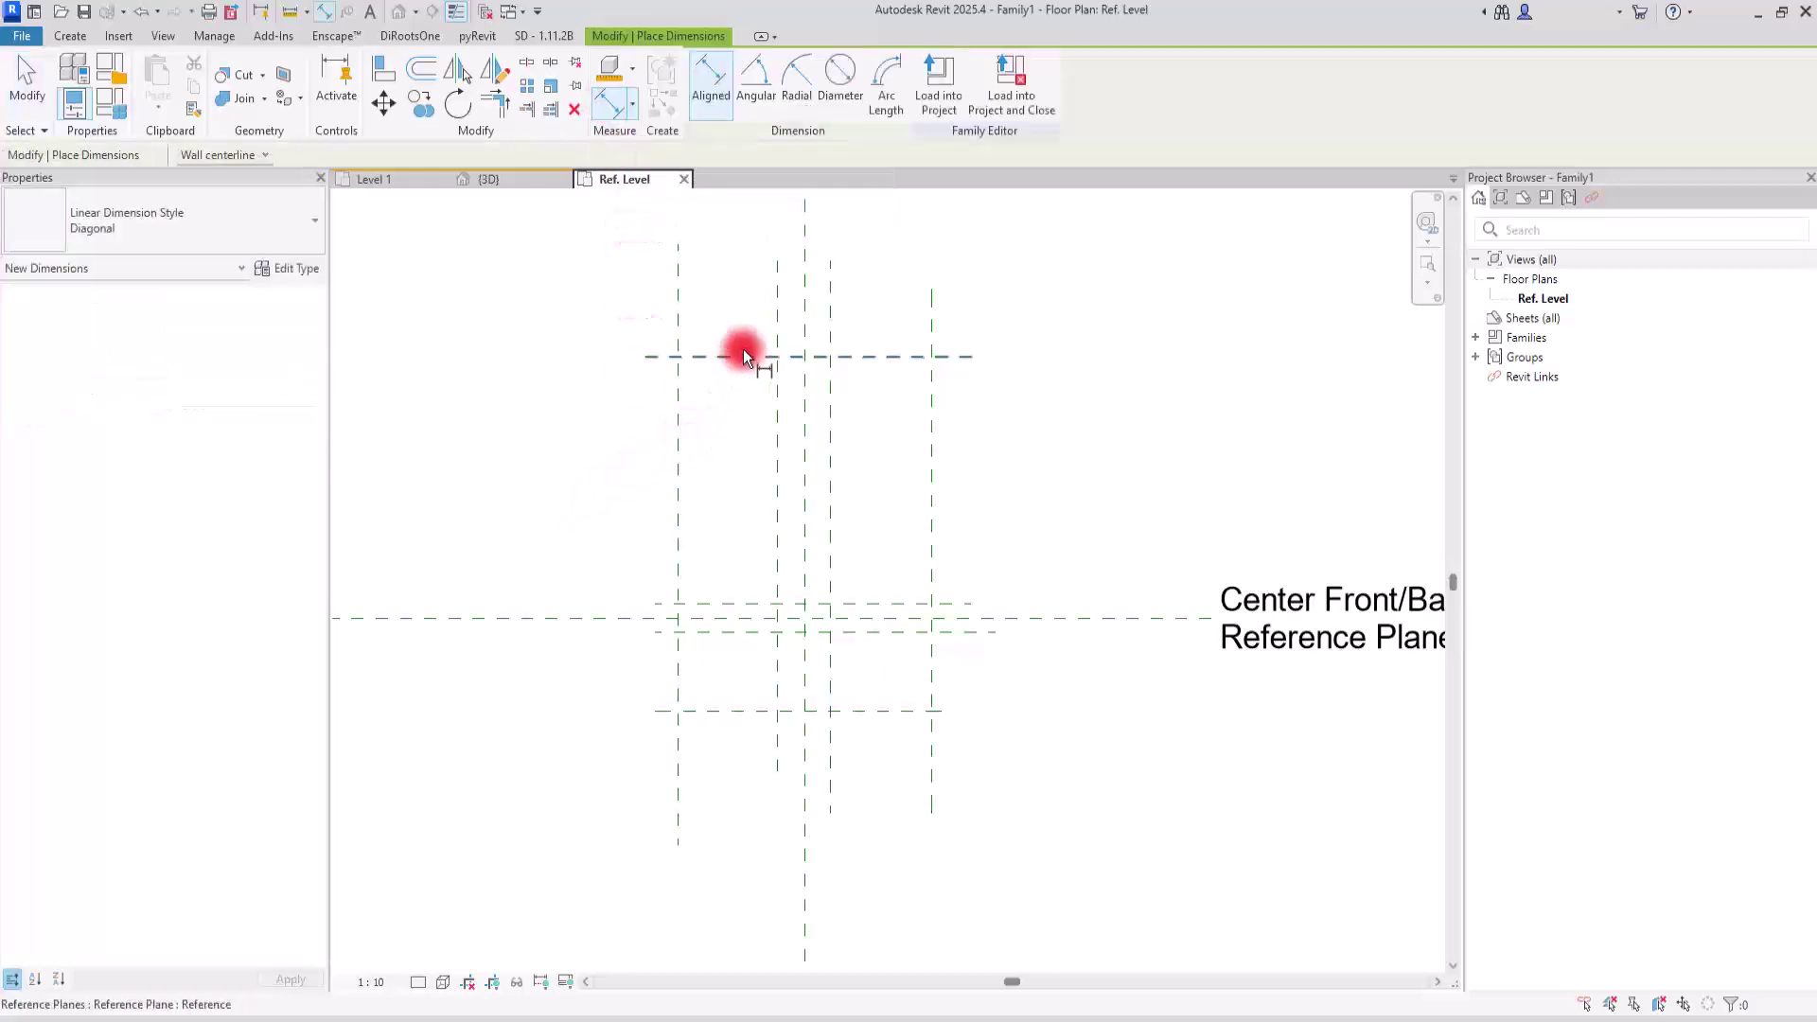
{"action": "middle_click_drag", "start_coordinate": [848, 278], "coordinate": [866, 344]}
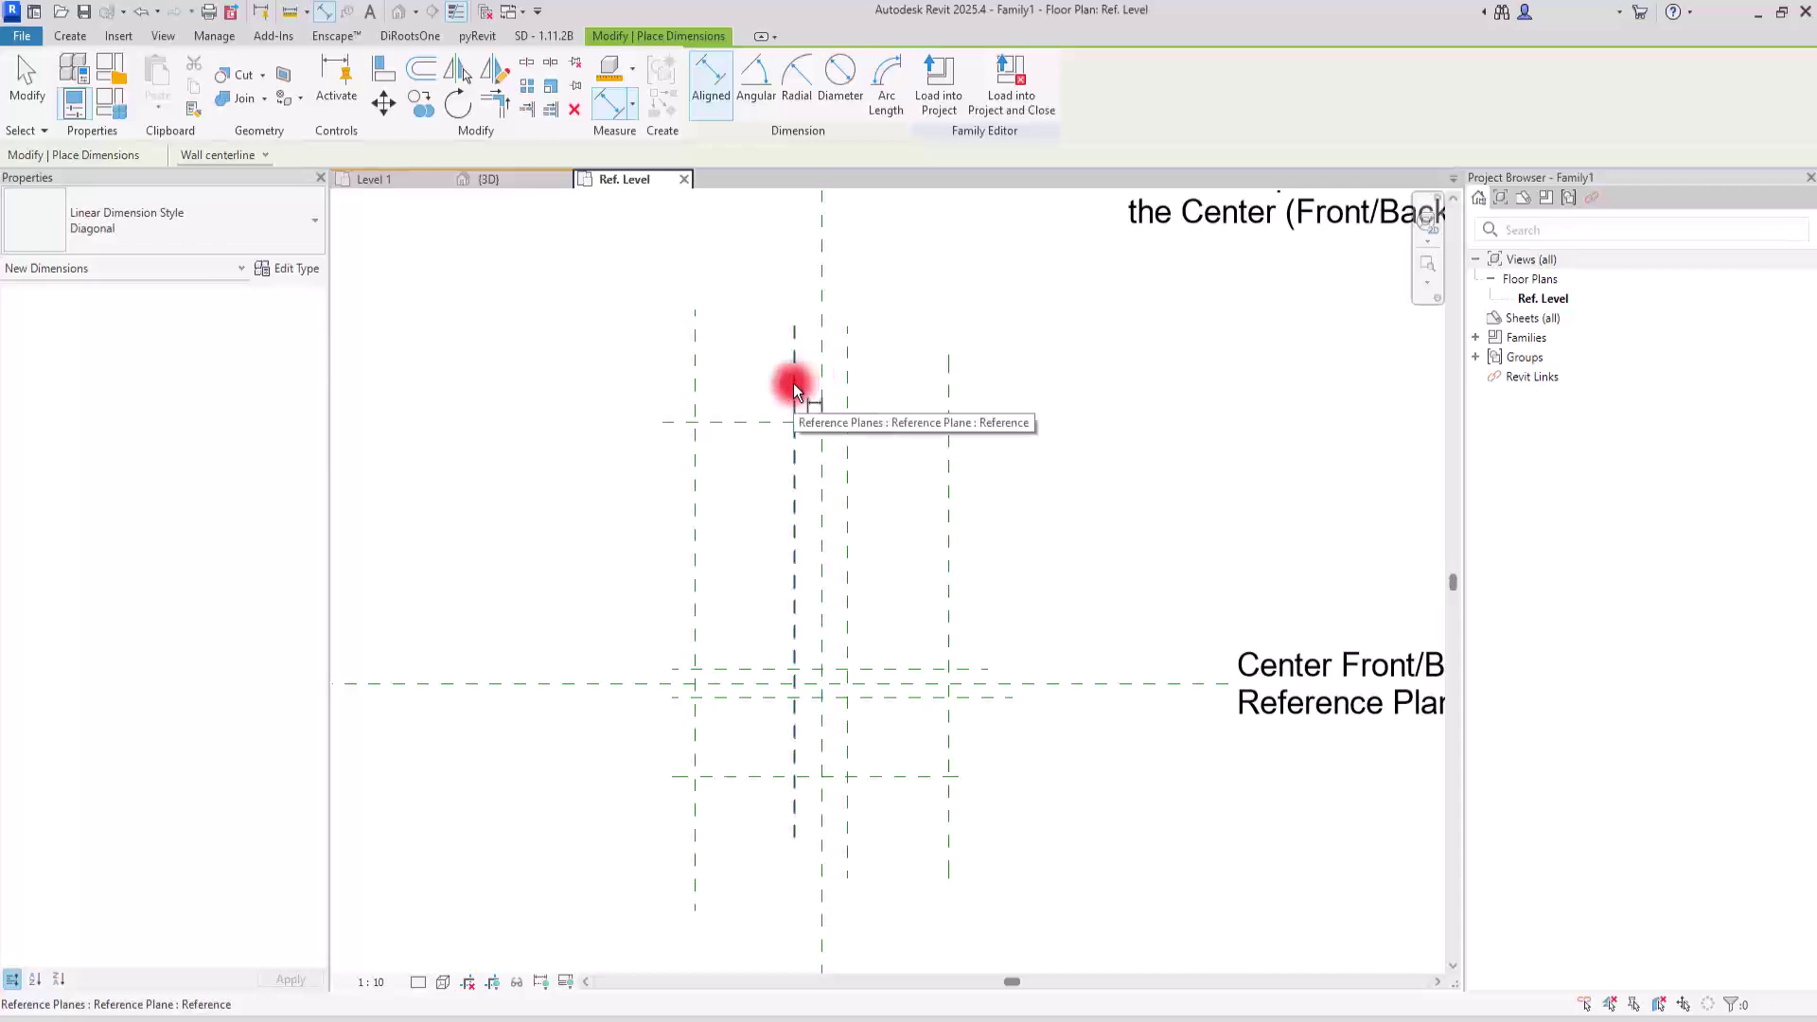
{"action": "left_click", "coordinate": [694, 357]}
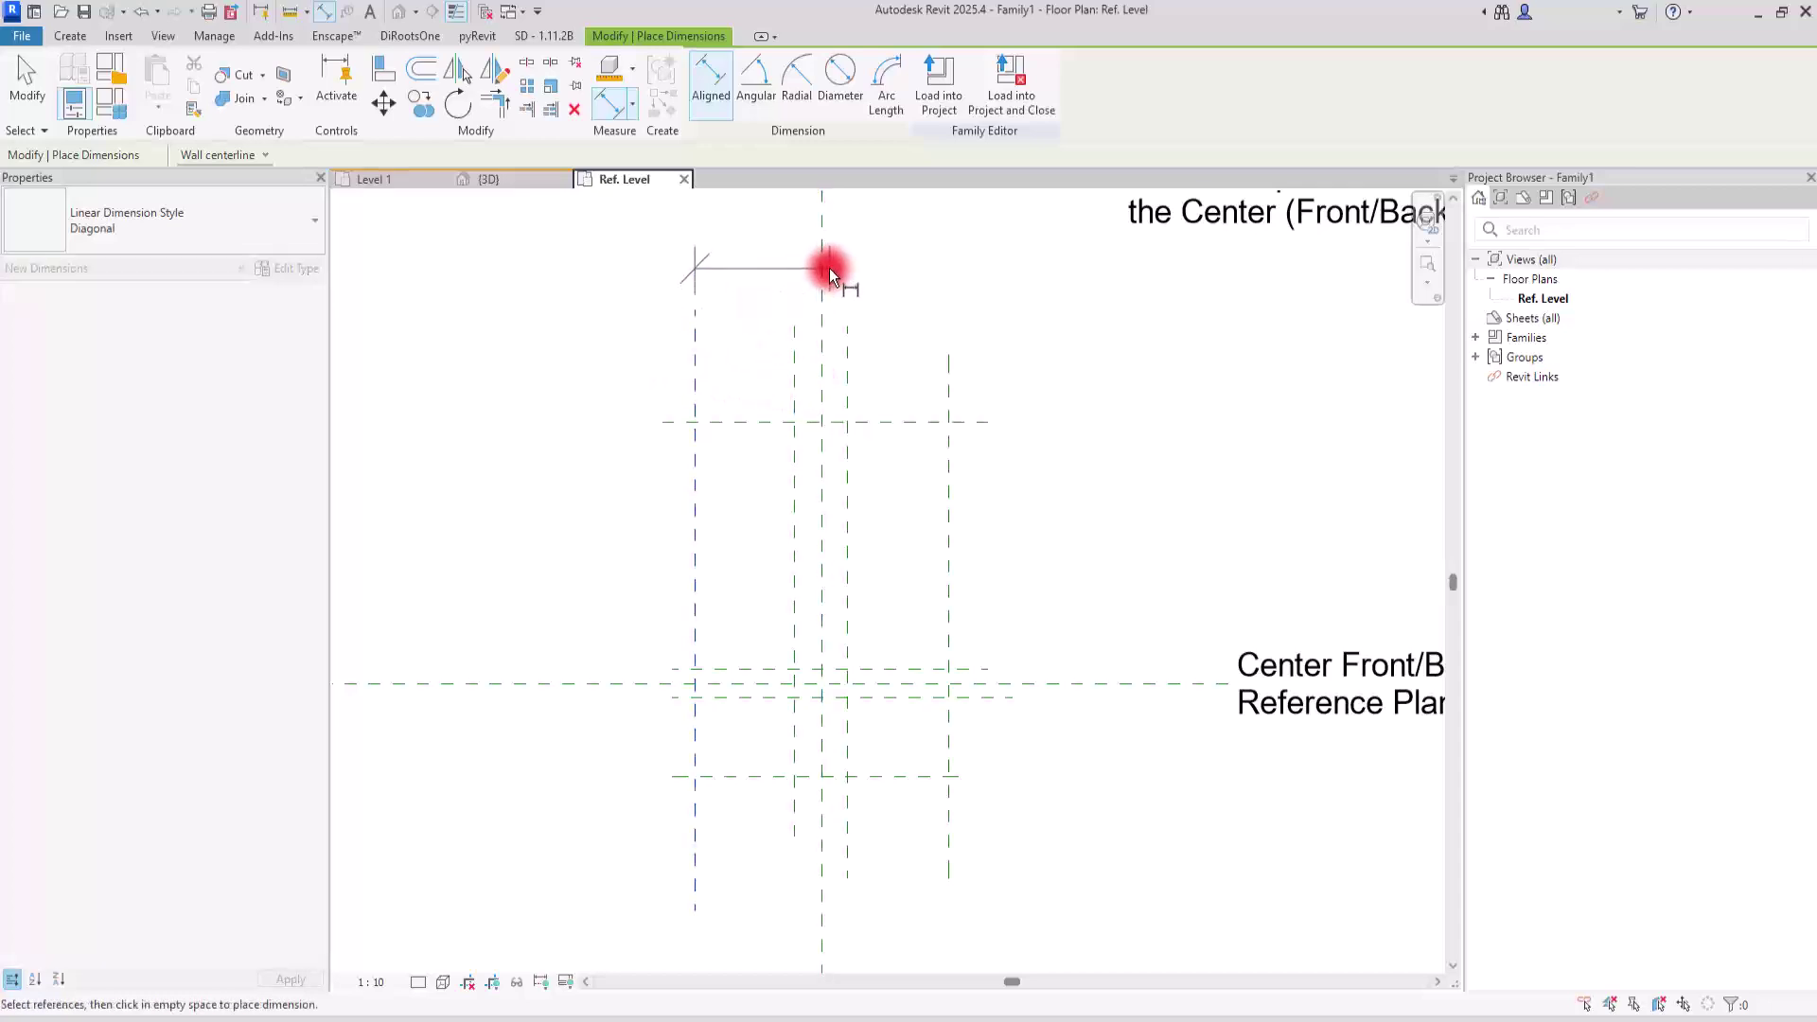
{"action": "left_click", "coordinate": [825, 268]}
{"action": "left_click", "coordinate": [950, 384]}
{"action": "middle_click_drag", "start_coordinate": [1004, 344], "coordinate": [984, 526]}
{"action": "left_click", "coordinate": [967, 530]}
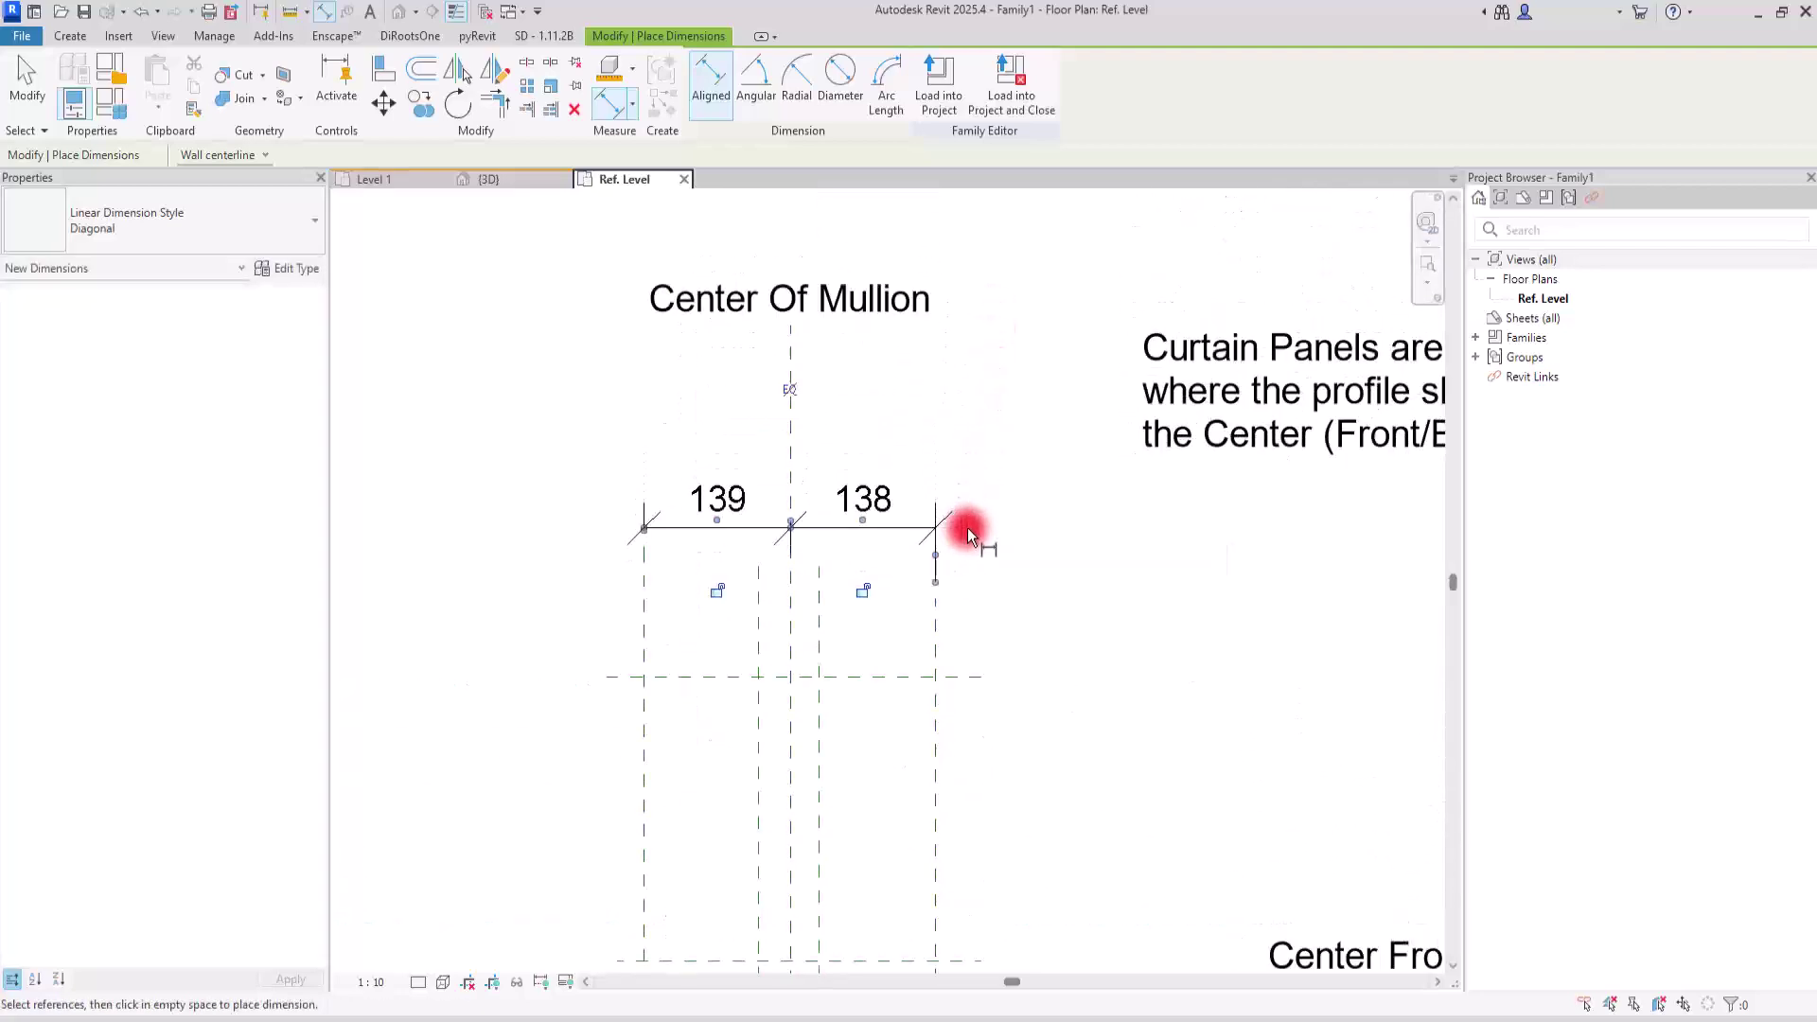
{"action": "left_click", "coordinate": [787, 388]}
Add a 276 overall width dimension between the outer planes
{"action": "left_click", "coordinate": [644, 600]}
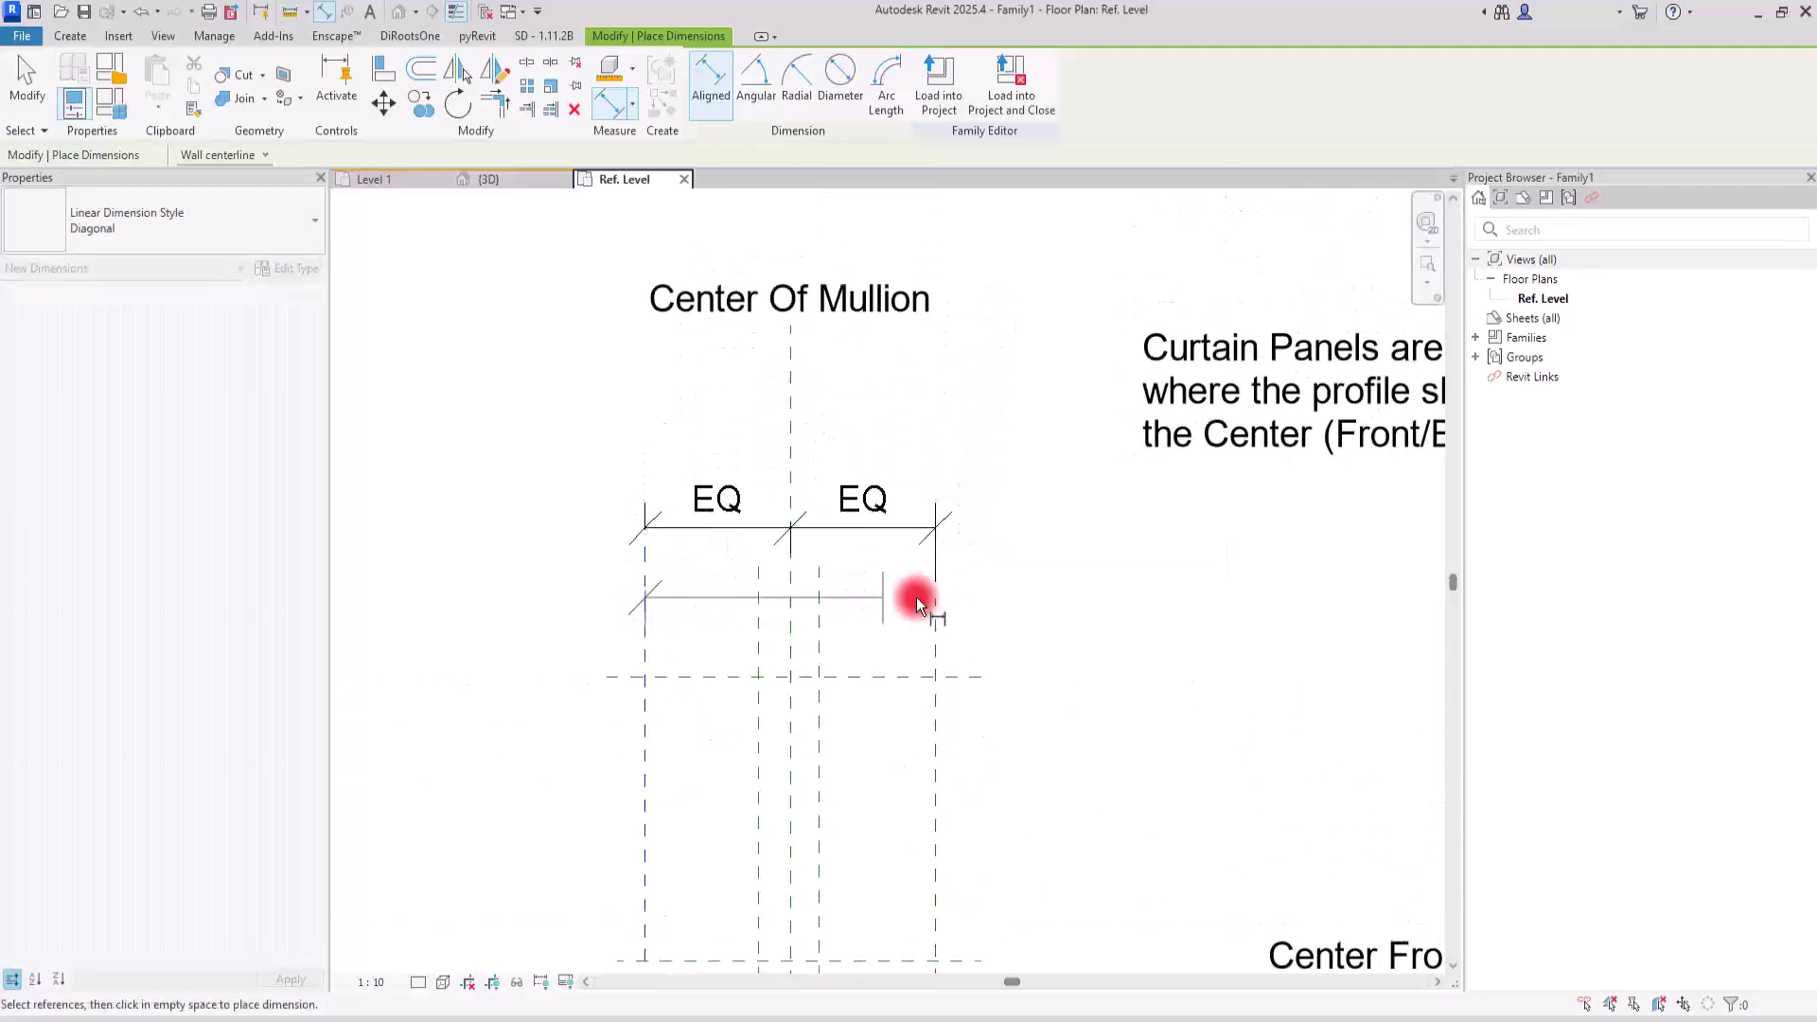
{"action": "left_click", "coordinate": [935, 607]}
{"action": "left_click", "coordinate": [1002, 456]}
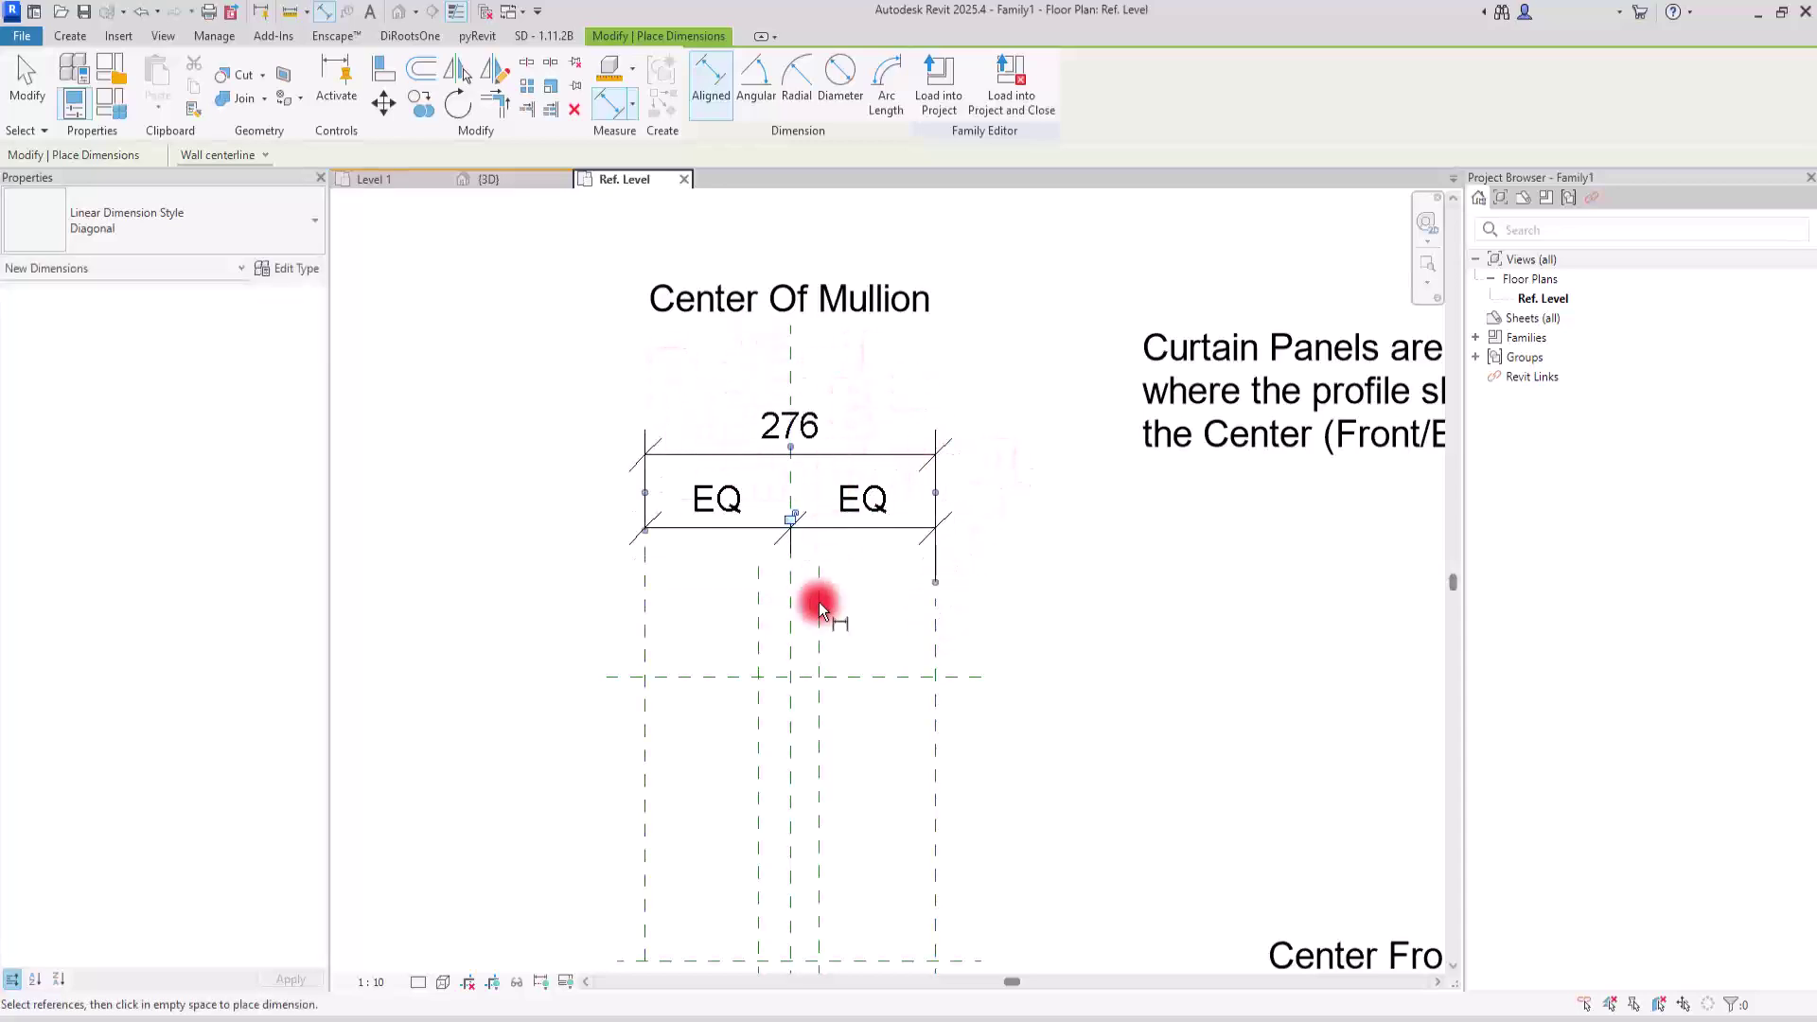
{"action": "middle_click_drag", "start_coordinate": [672, 604], "coordinate": [751, 468]}
{"action": "key", "text": "Escape"}
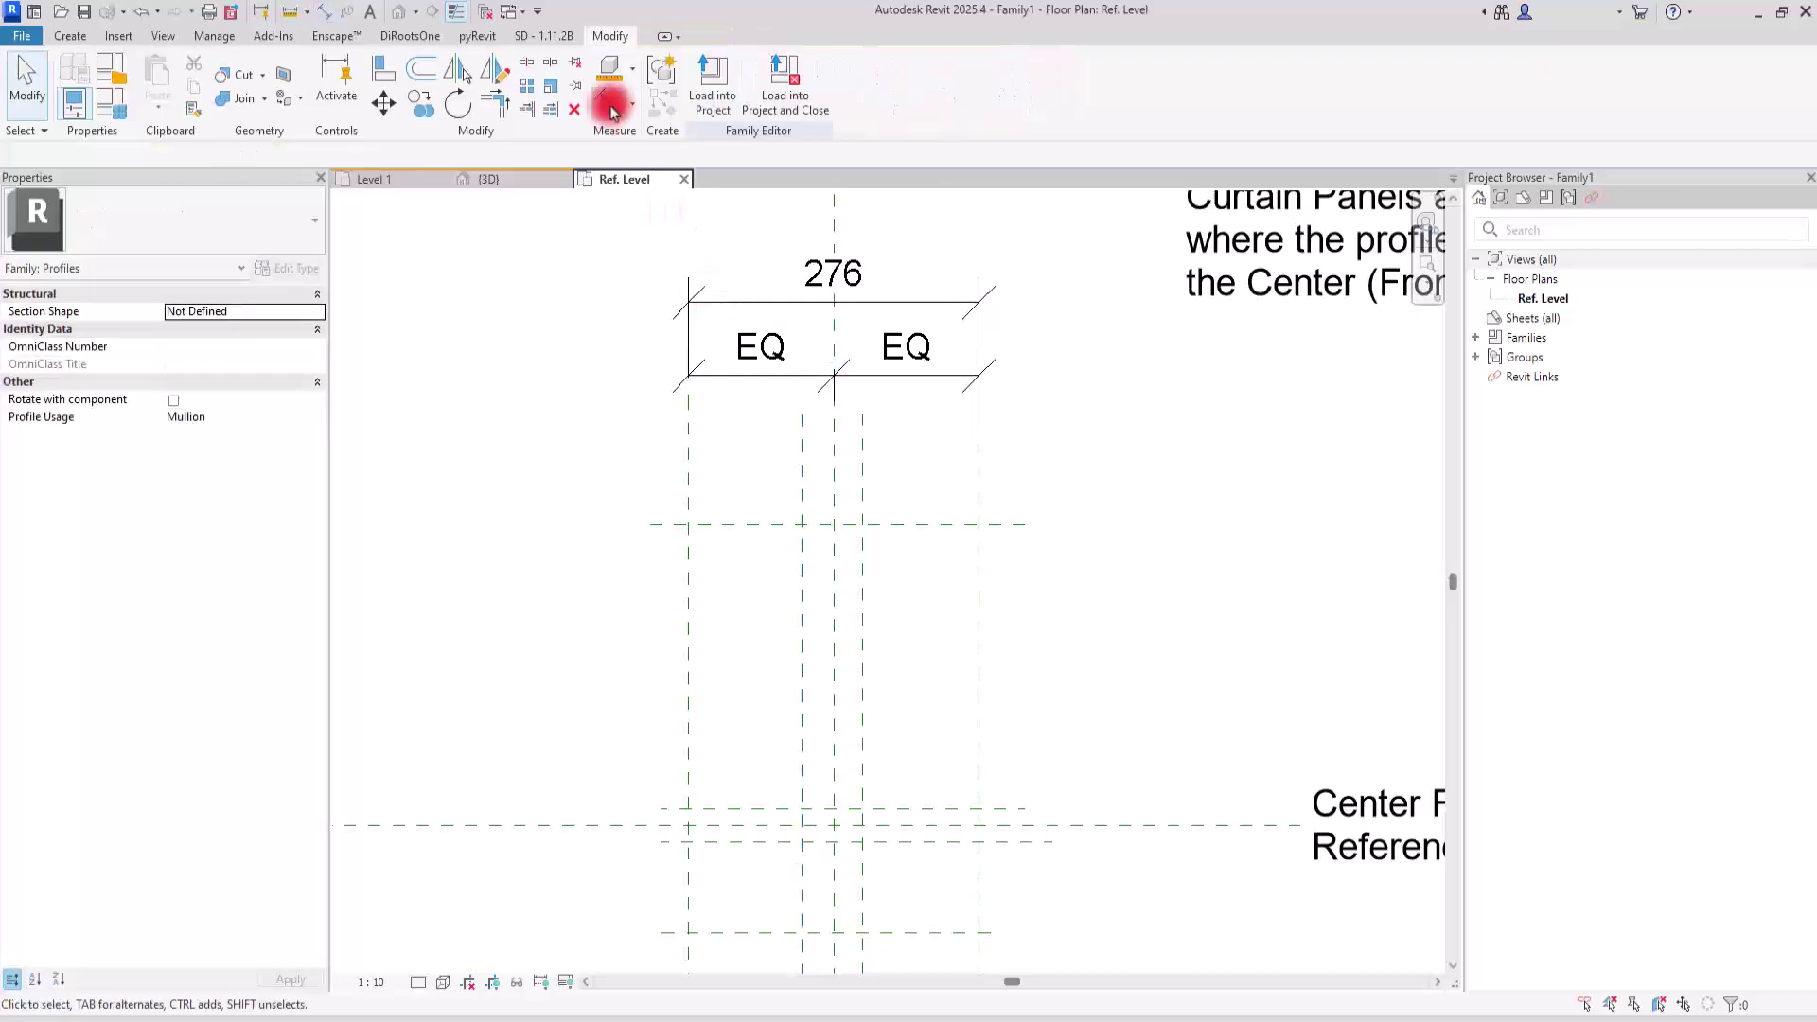
Dimension the inner planes equally about the centre and add a 55 gap dimension
{"action": "left_click", "coordinate": [609, 99]}
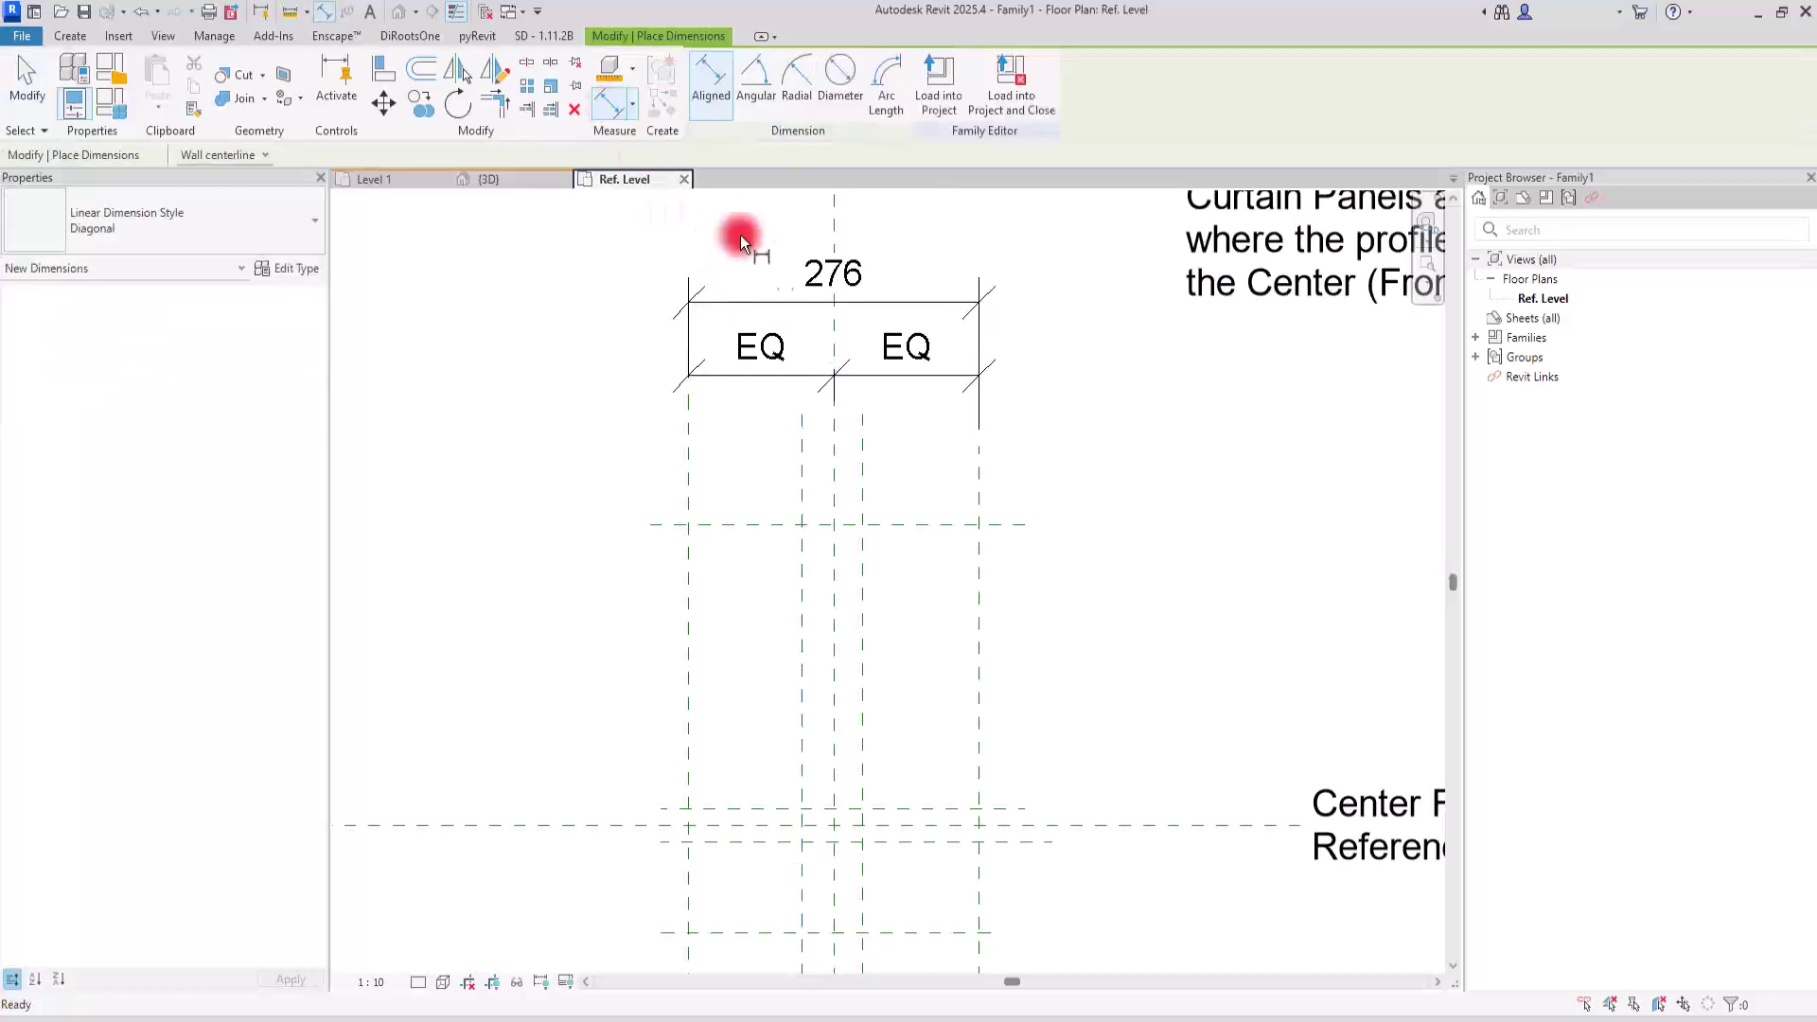
{"action": "left_click", "coordinate": [803, 469]}
{"action": "left_click", "coordinate": [833, 467]}
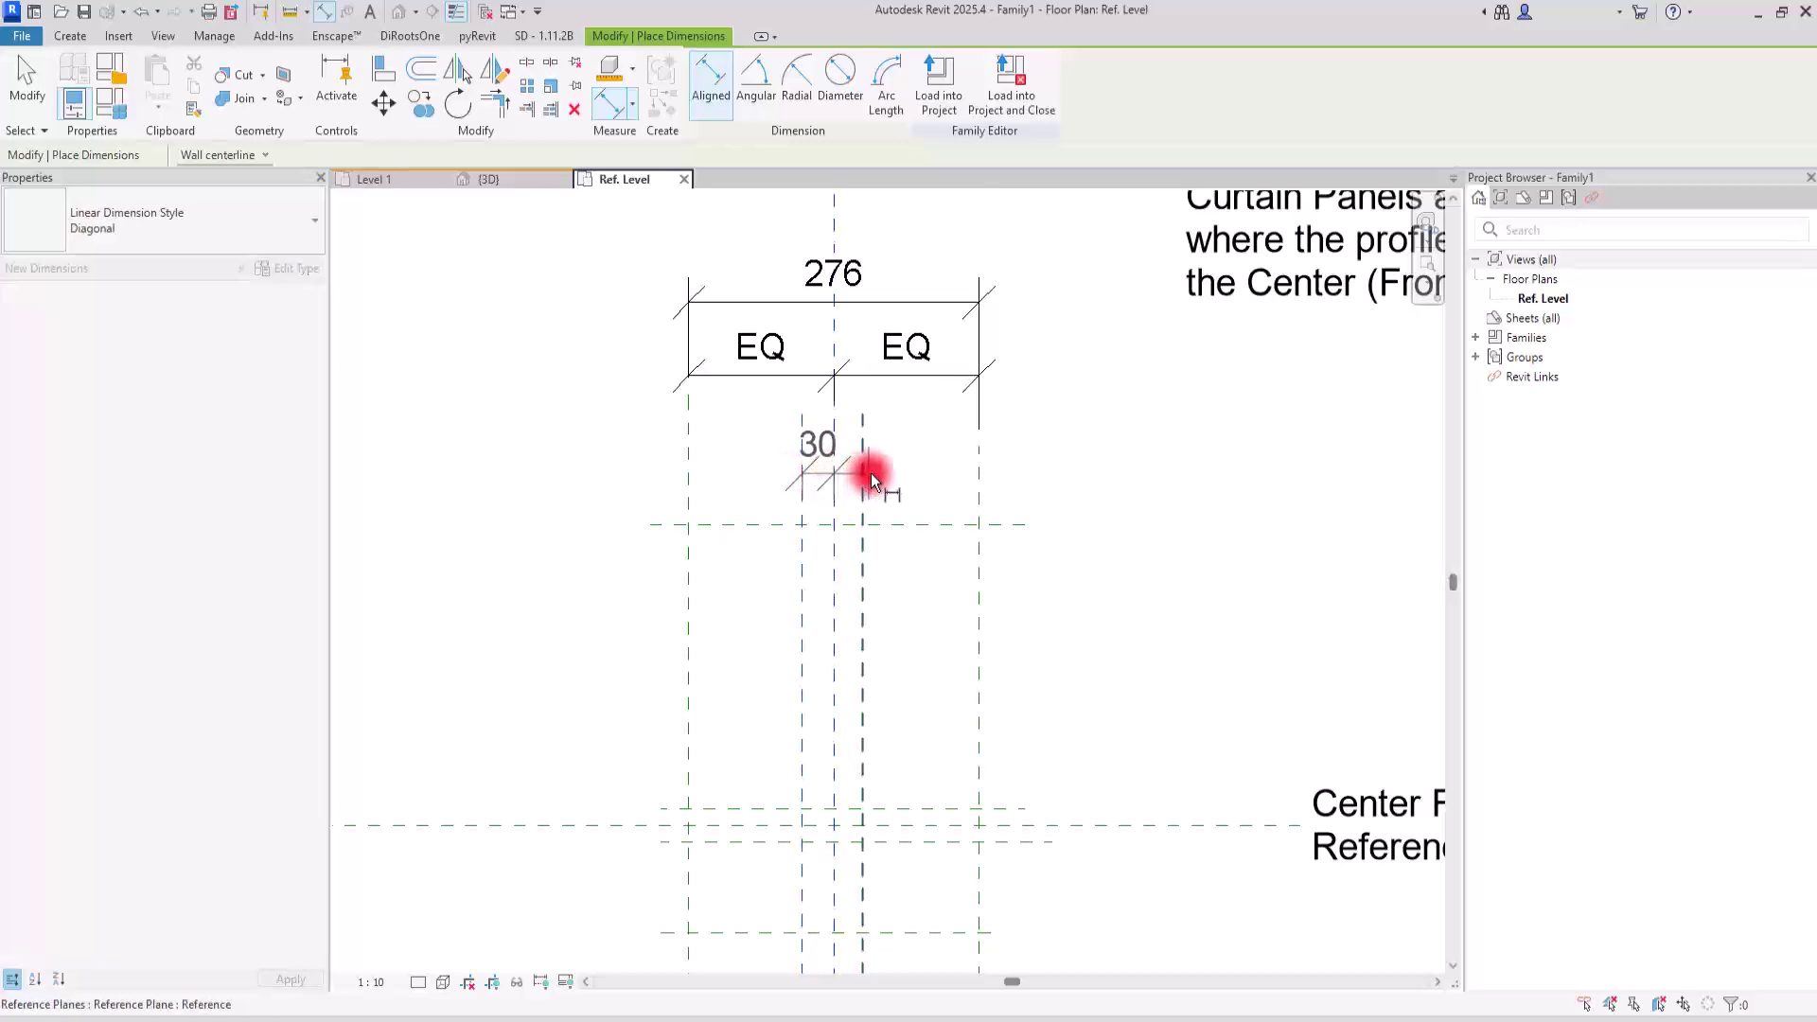
{"action": "left_click", "coordinate": [866, 473]}
{"action": "left_click", "coordinate": [1111, 651]}
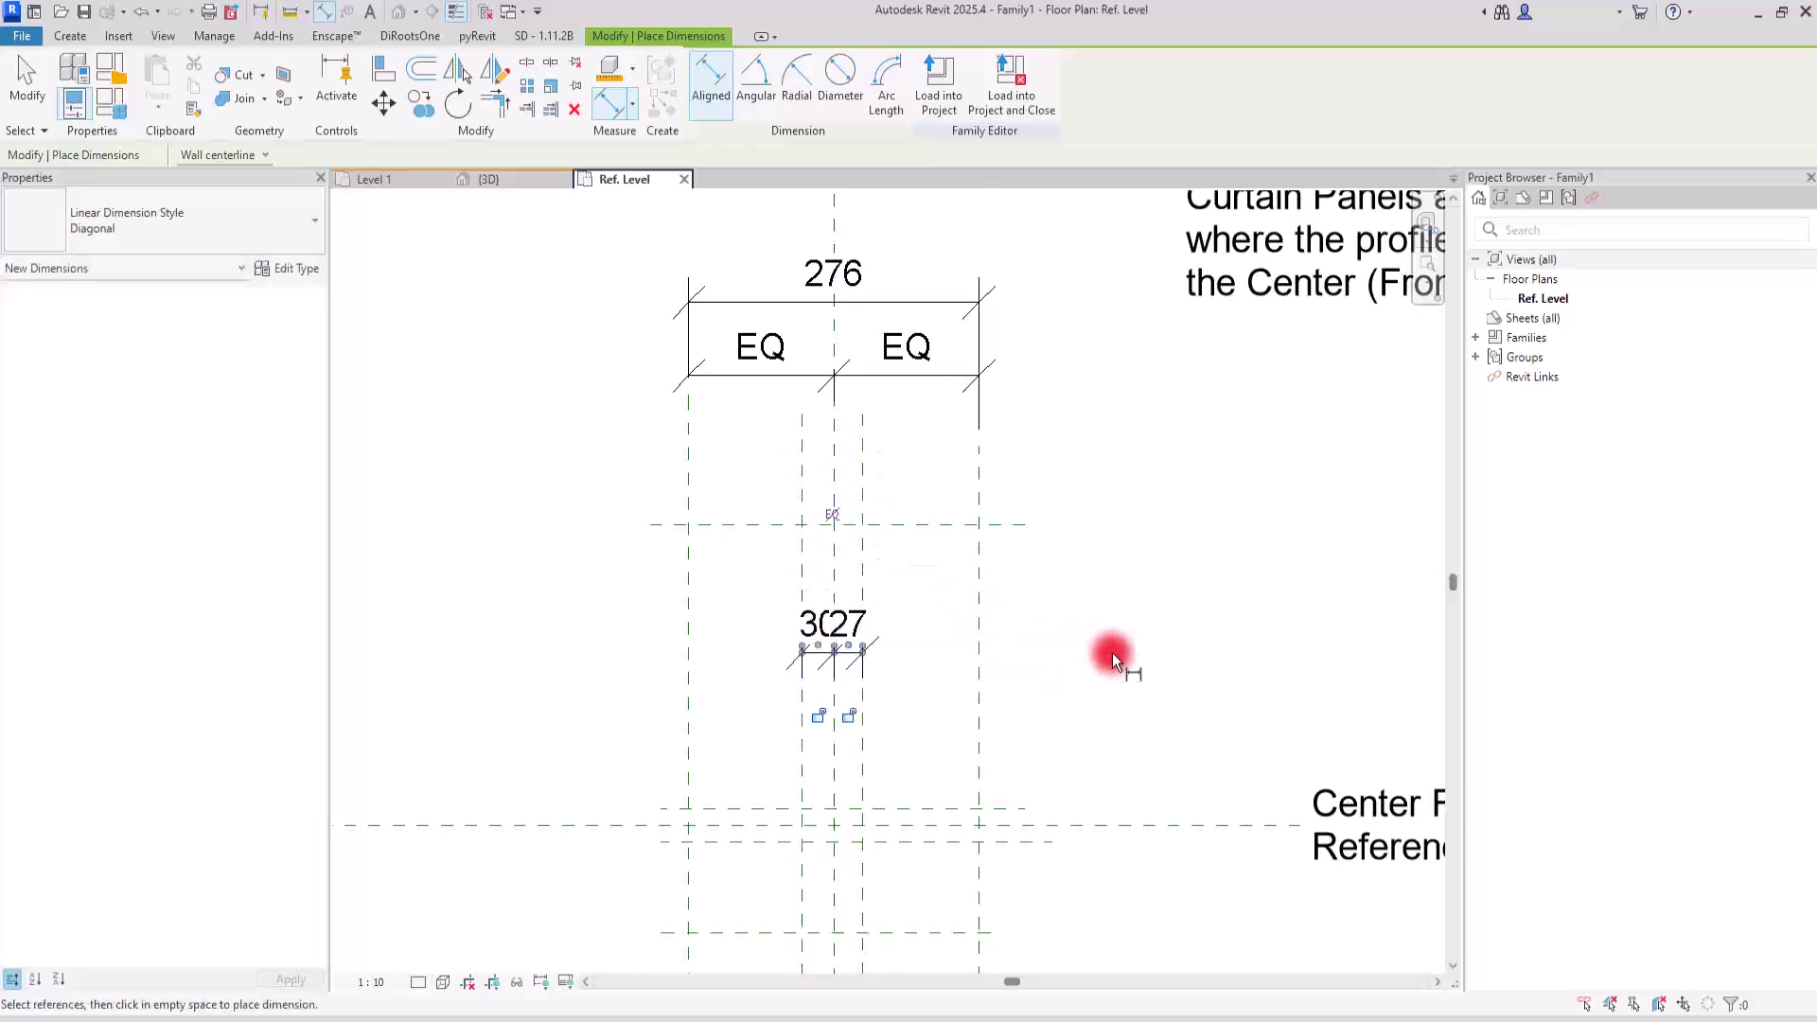
{"action": "left_click", "coordinate": [830, 520]}
{"action": "left_click", "coordinate": [806, 571]}
{"action": "left_click", "coordinate": [863, 570]}
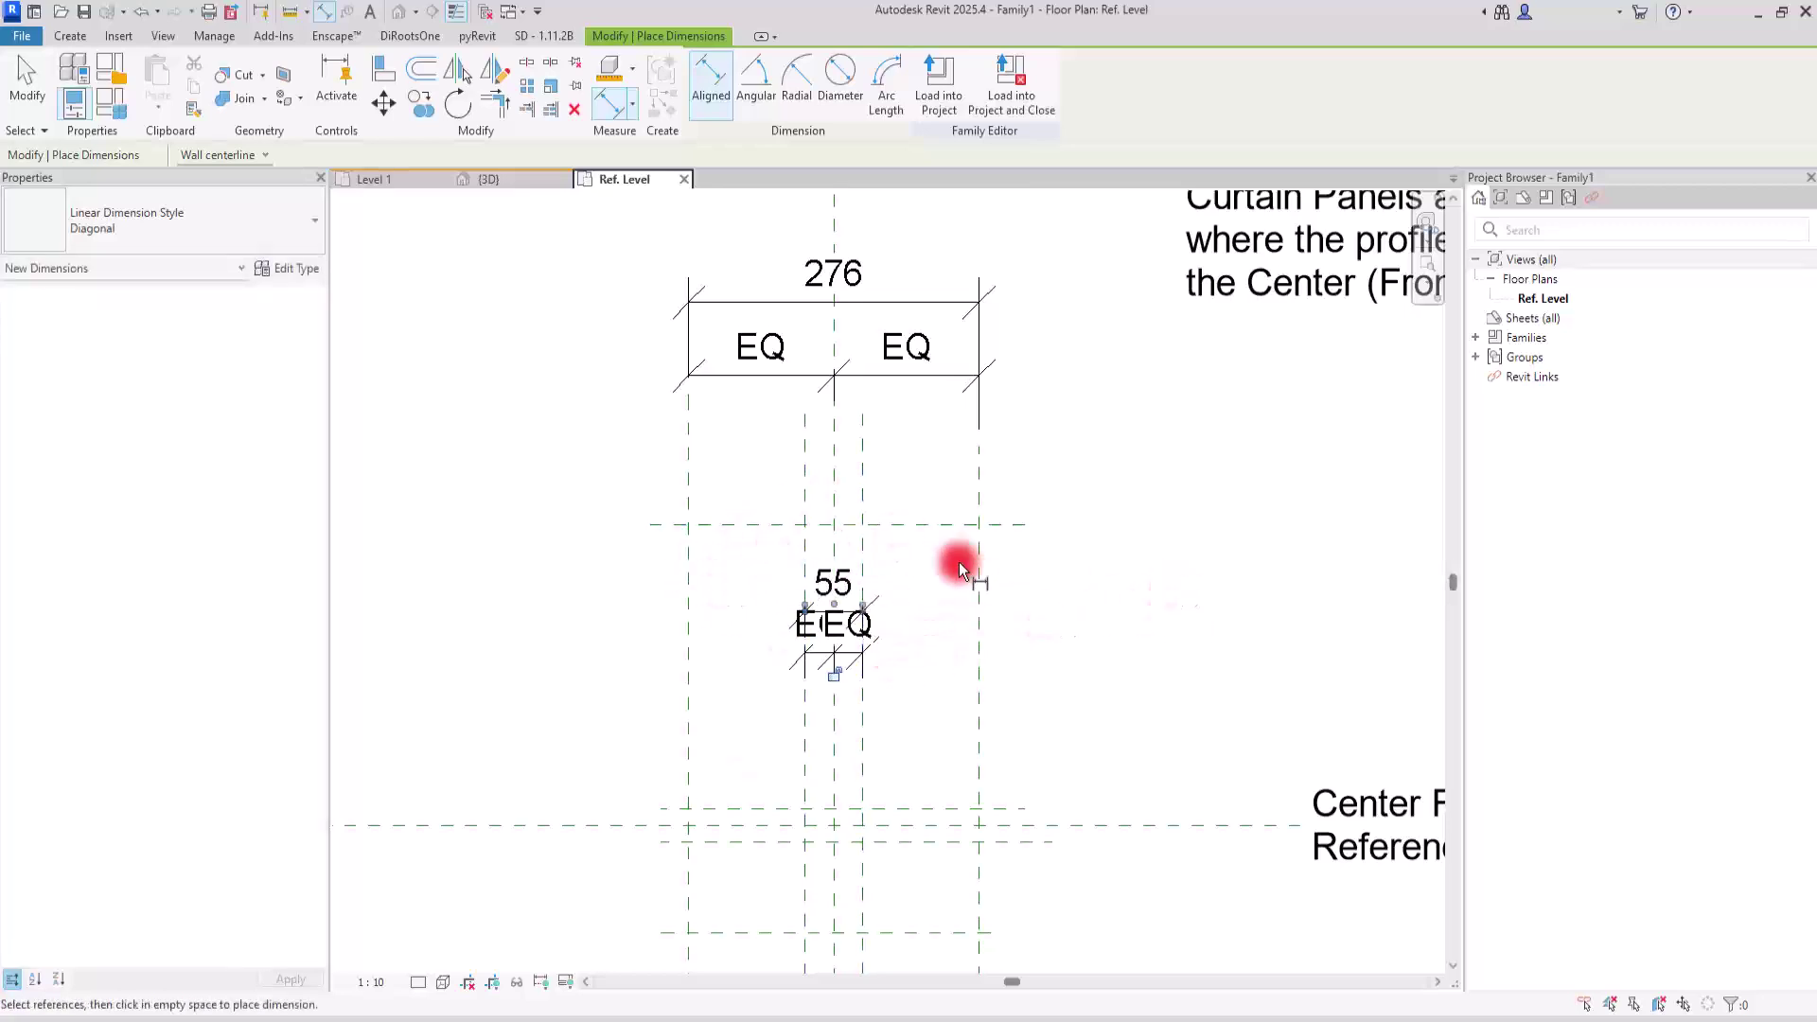
Add a 111 dimension between each outer plane and its inner plane
{"action": "left_click", "coordinate": [804, 480]}
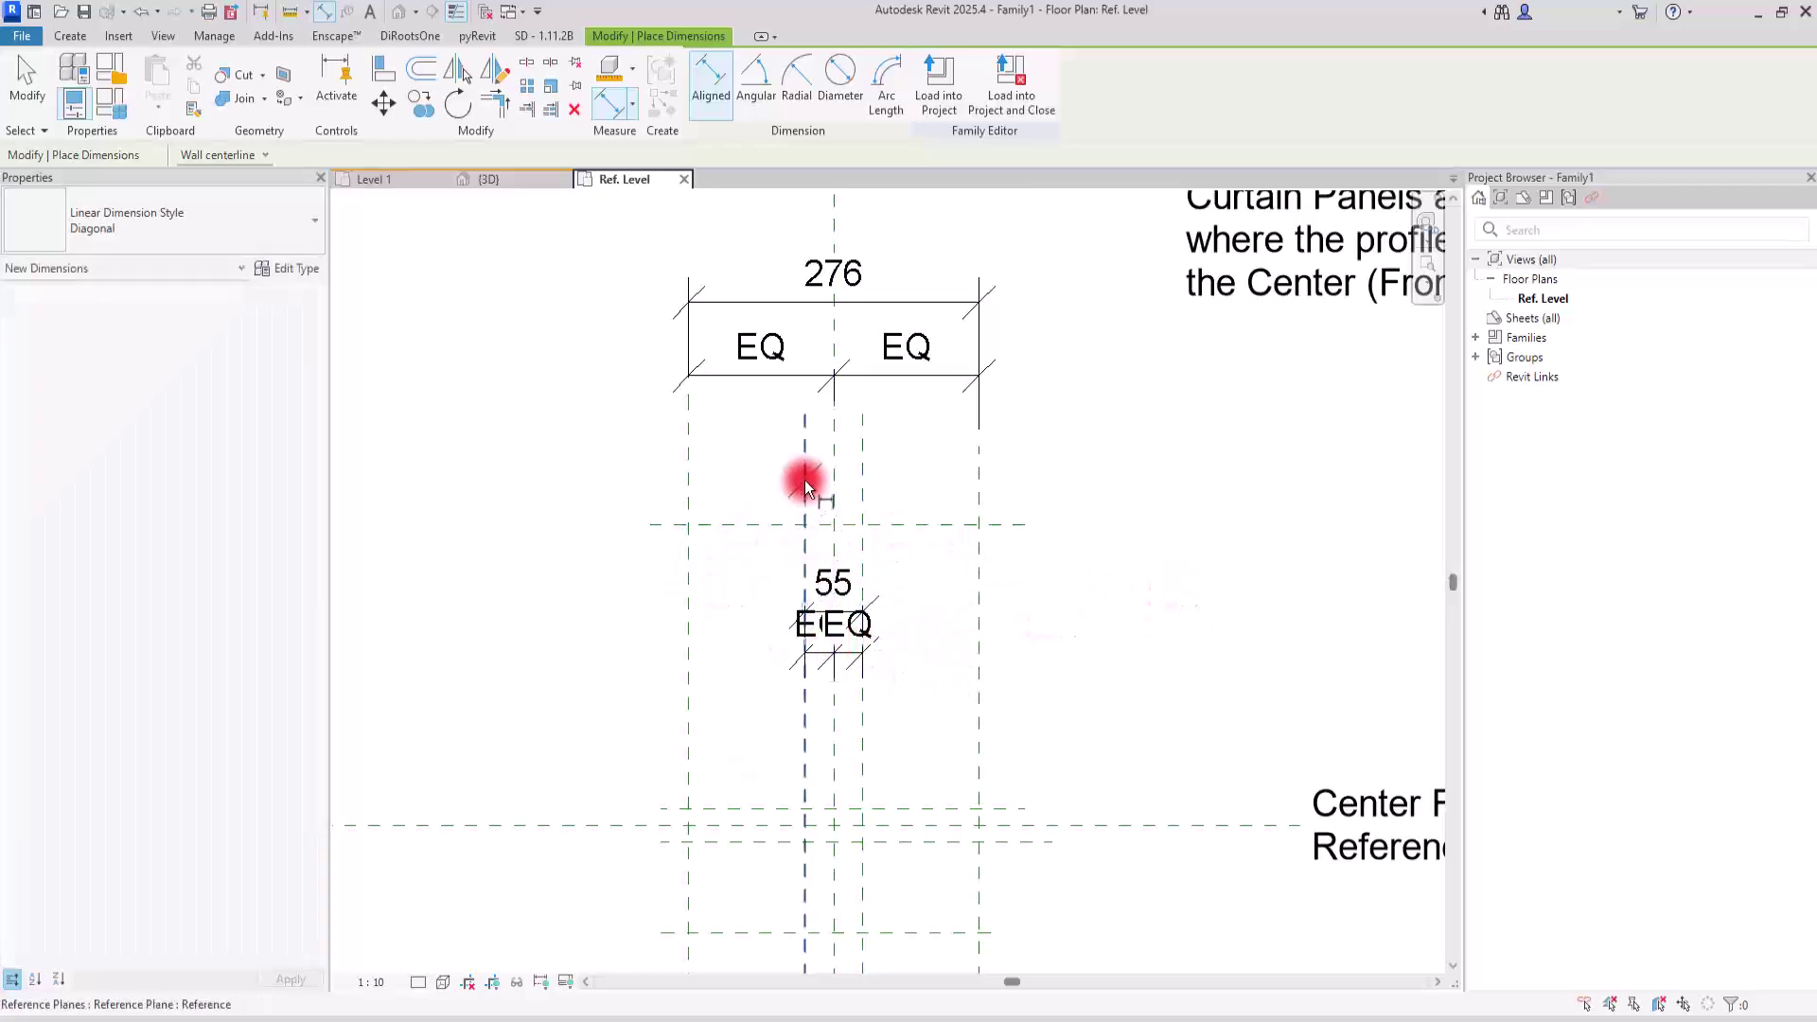
{"action": "left_click", "coordinate": [689, 474]}
{"action": "left_click", "coordinate": [579, 473]}
{"action": "left_click", "coordinate": [862, 474]}
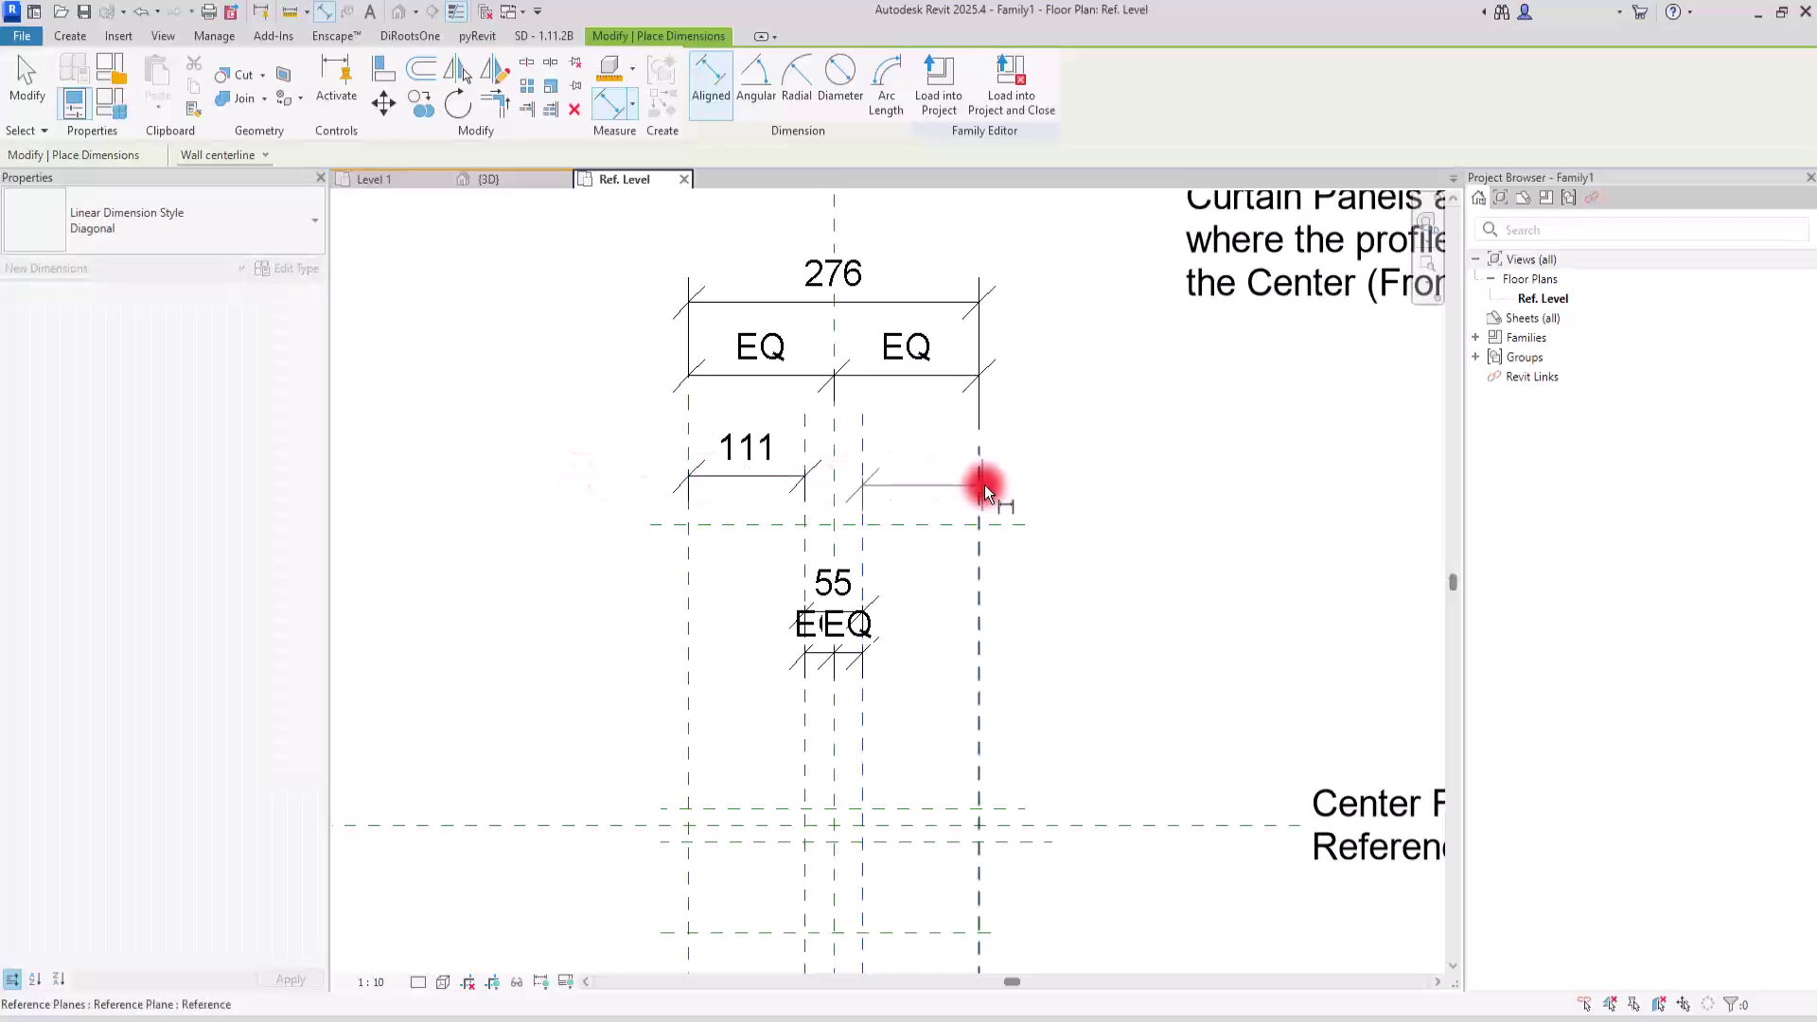
{"action": "left_click", "coordinate": [980, 485]}
{"action": "left_click", "coordinate": [1138, 483]}
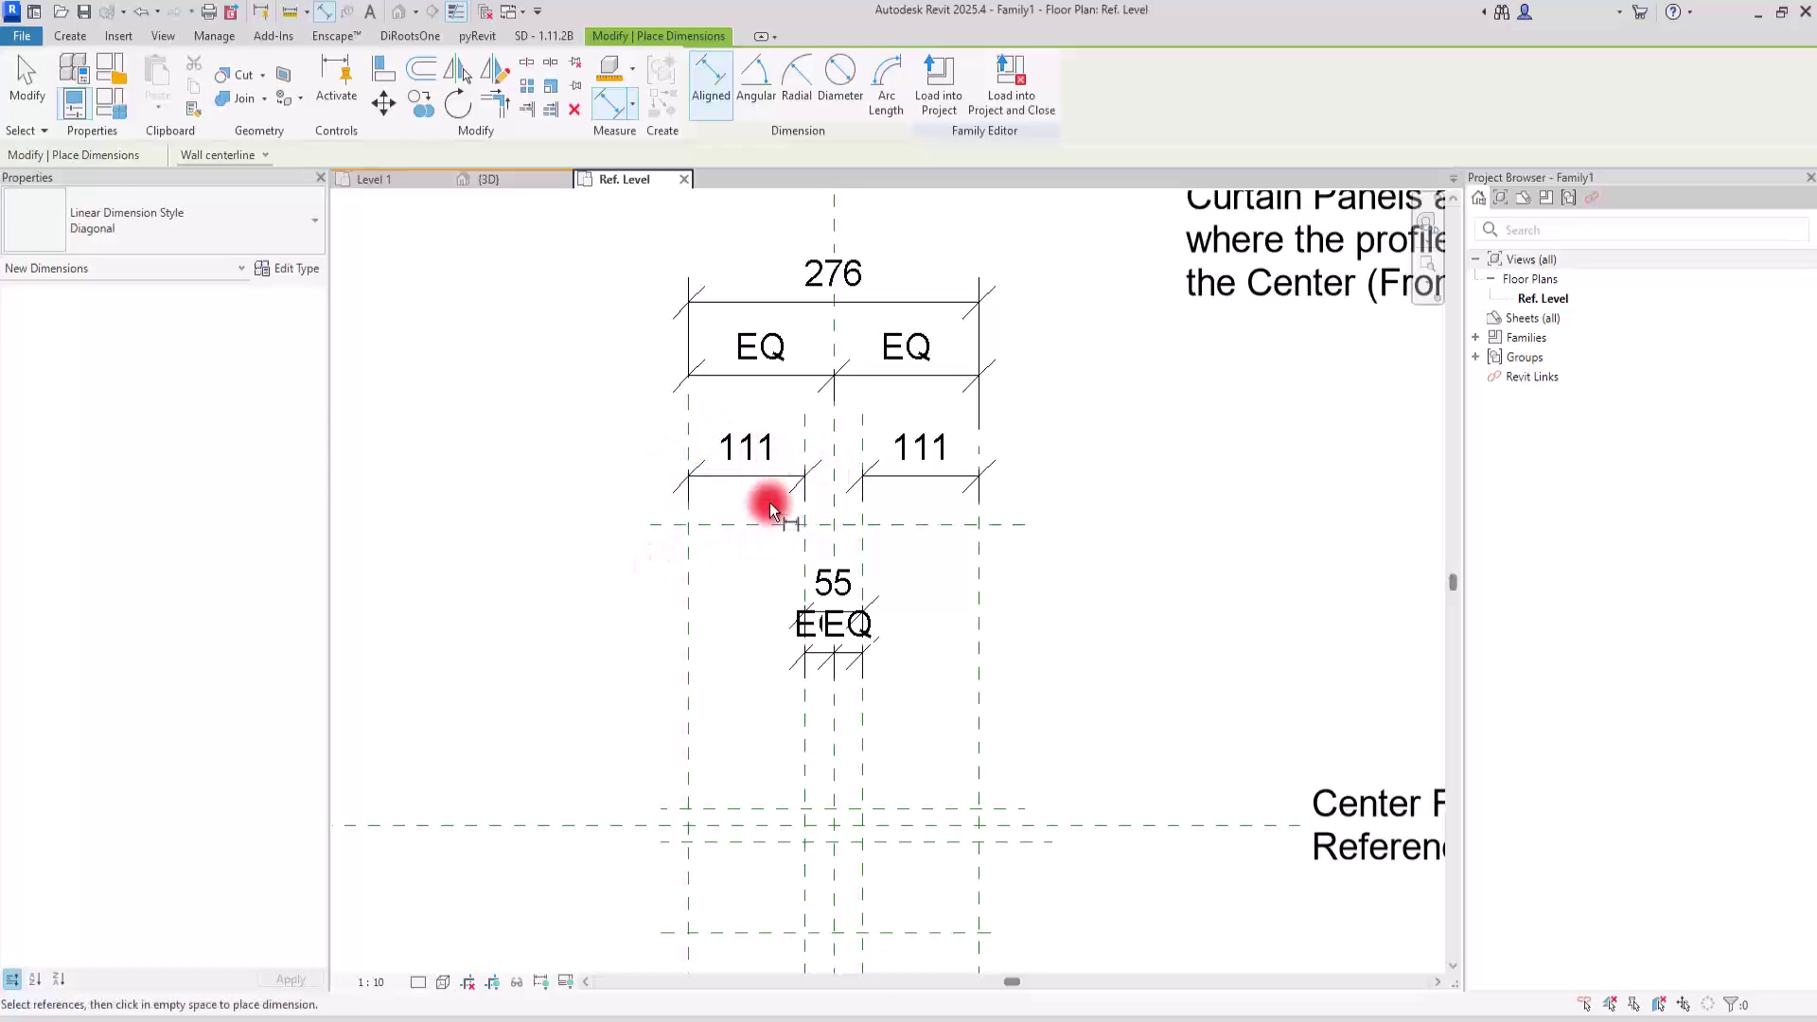
{"action": "key", "text": "Escape"}
{"action": "key", "text": "Escape"}
Delete the 55 dimension between the central inner planes
{"action": "left_click", "coordinate": [832, 647]}
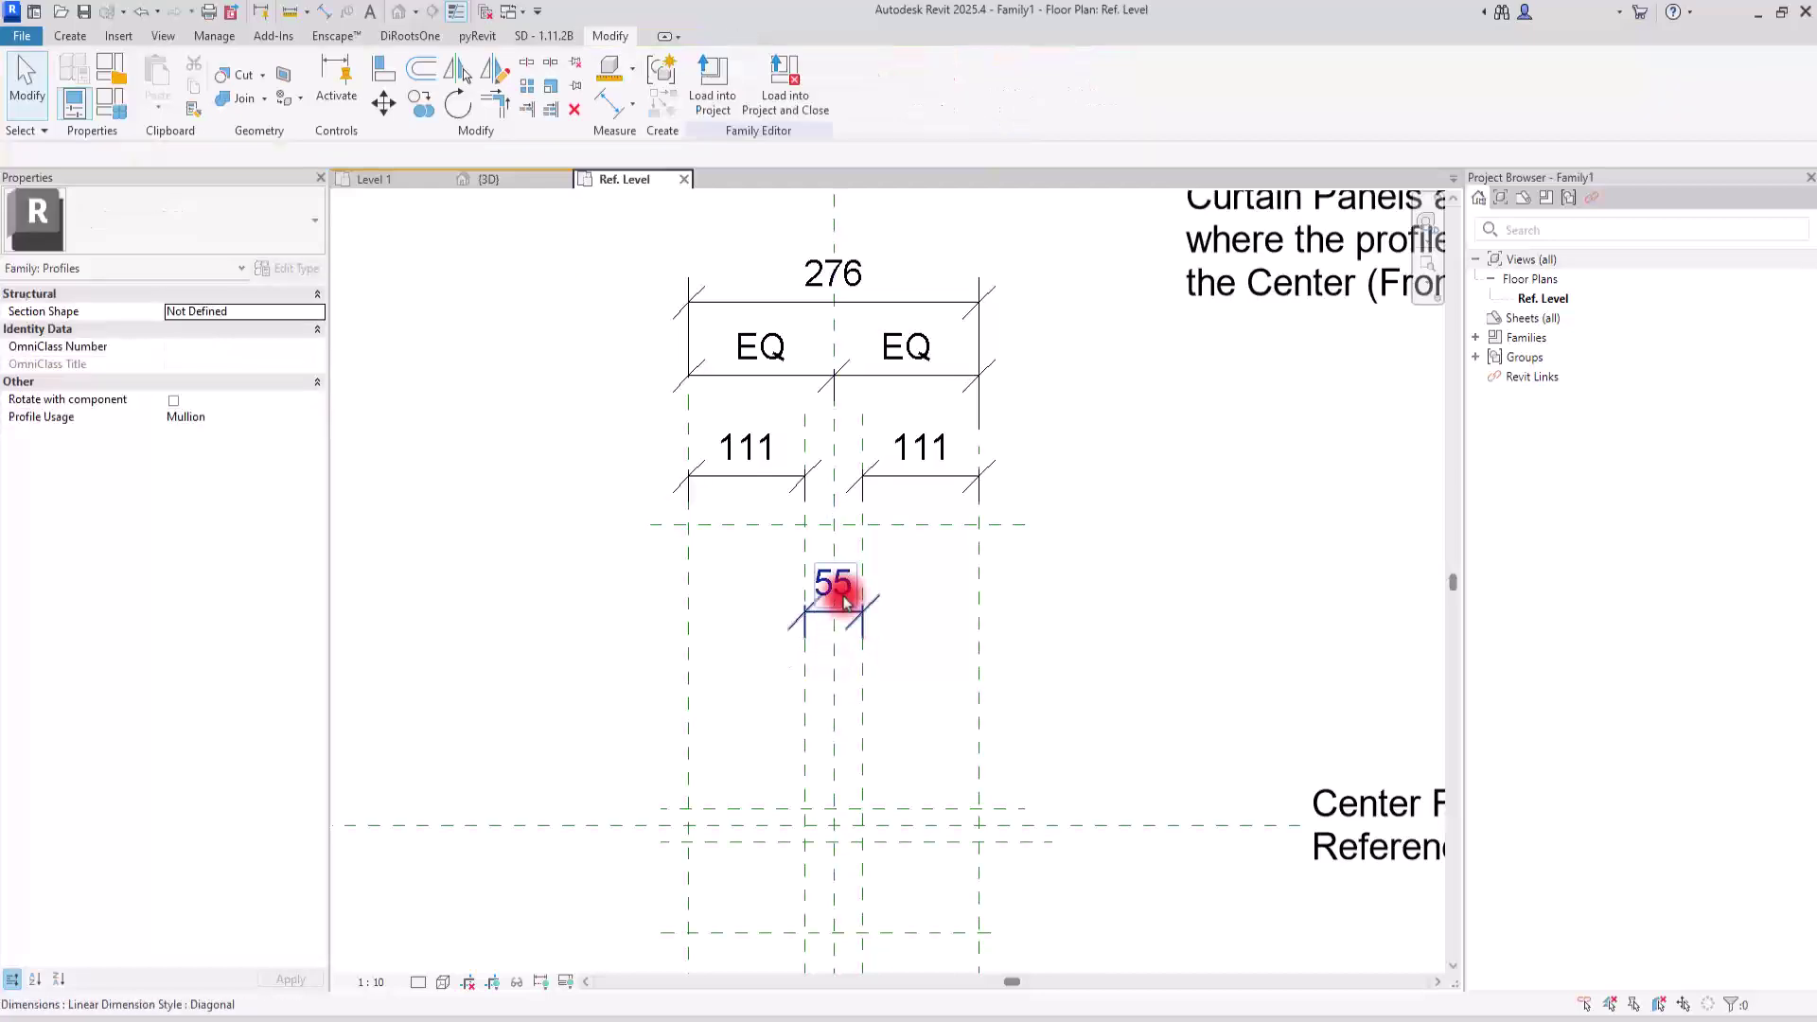
{"action": "key", "text": "Delete"}
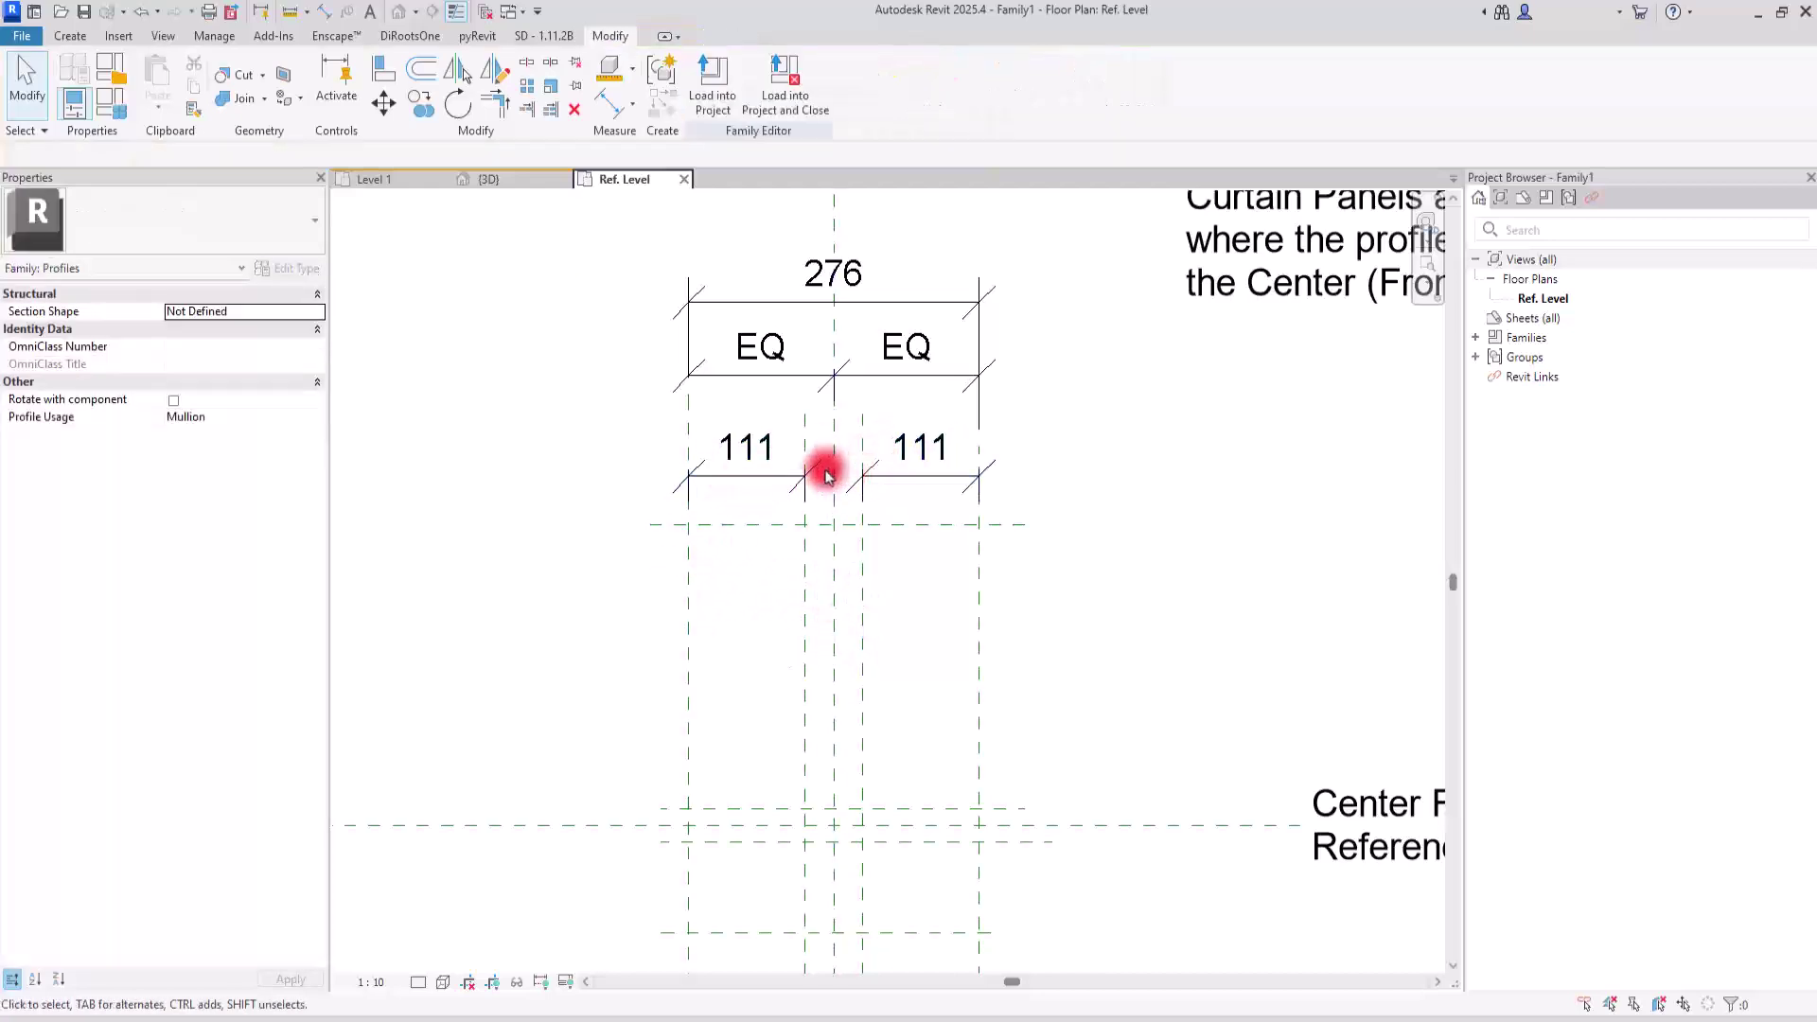
{"action": "middle_click_drag", "start_coordinate": [539, 621], "coordinate": [601, 508]}
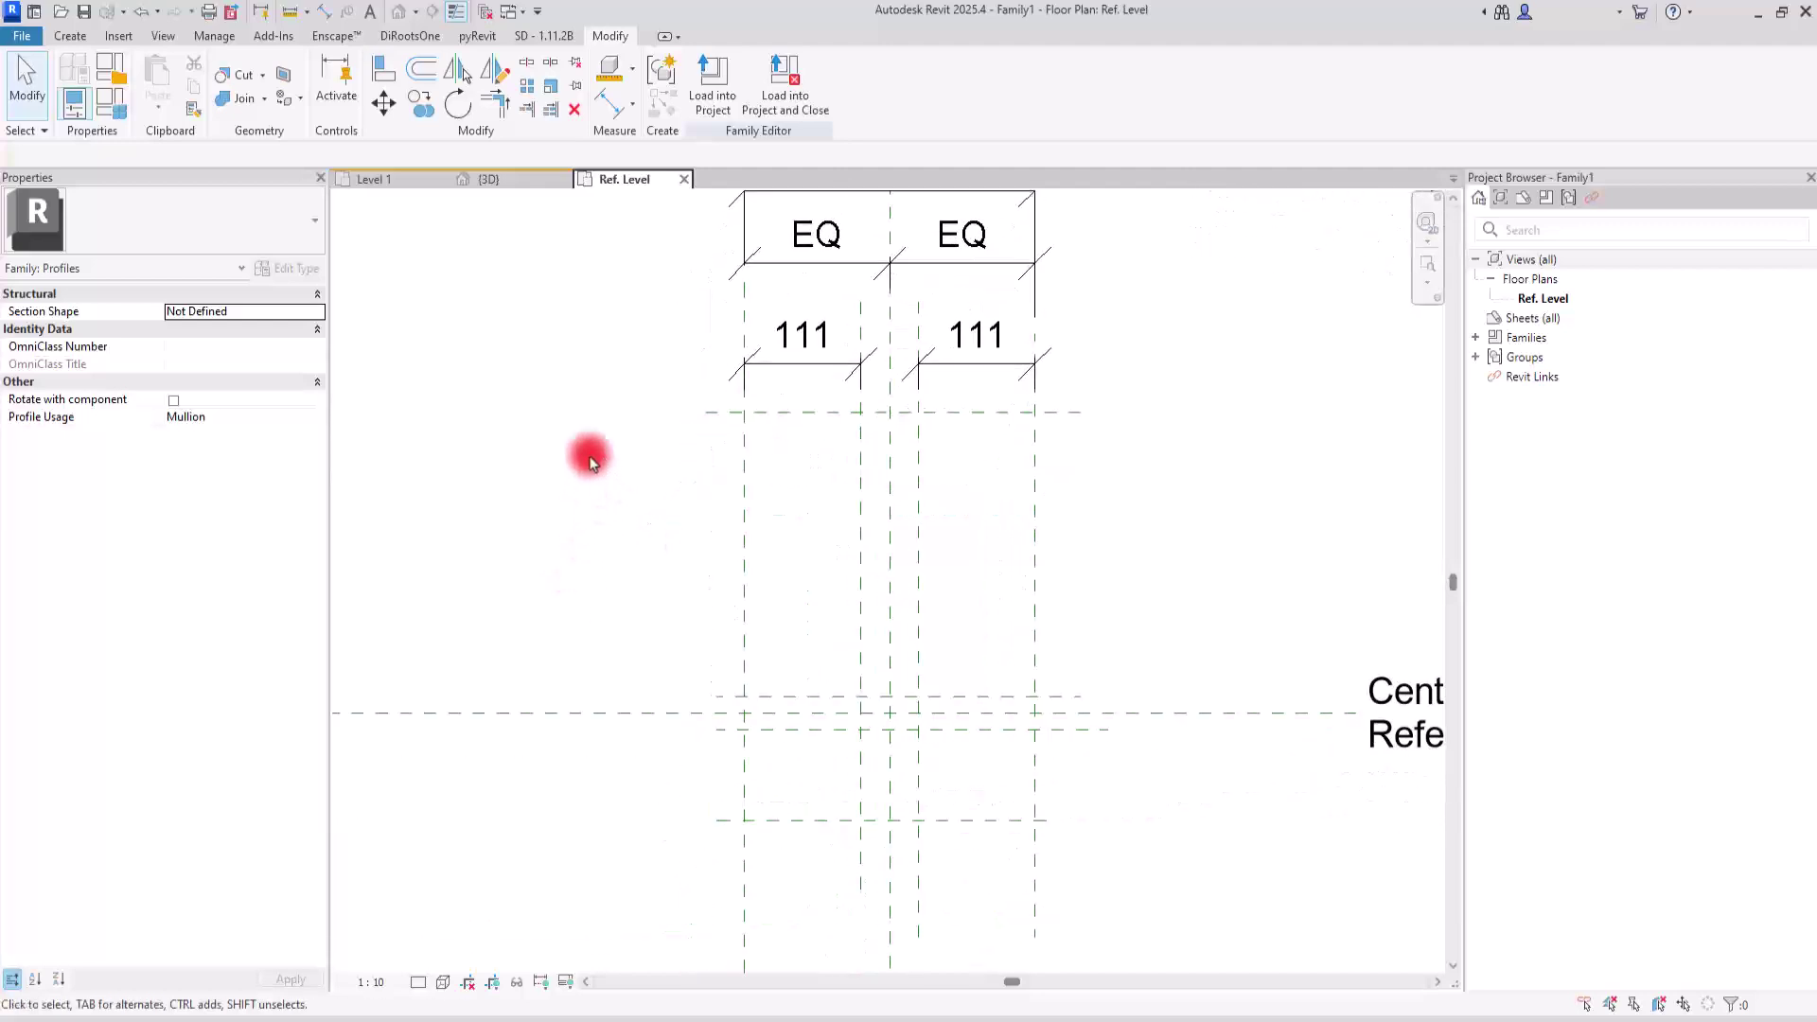
Dimension top plane to centre (277) and centre to bottom plane (84)
{"action": "left_click", "coordinate": [609, 104]}
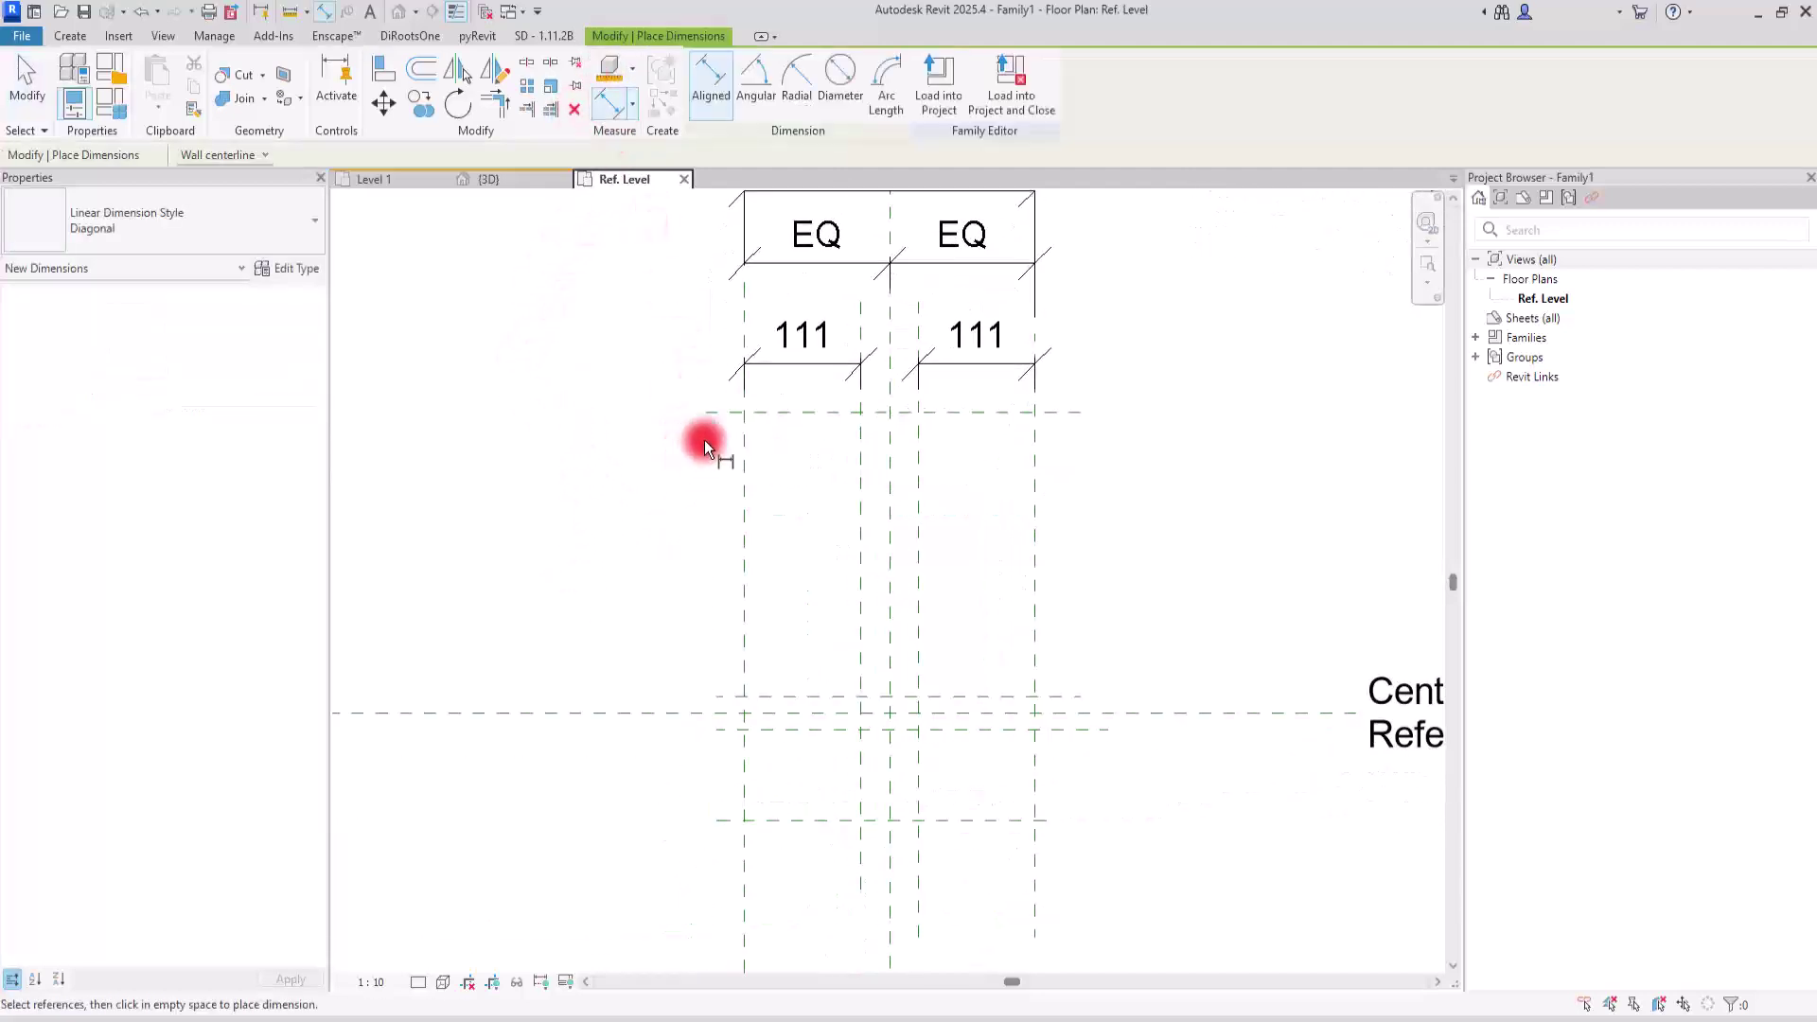
{"action": "left_click", "coordinate": [710, 414]}
{"action": "left_click", "coordinate": [643, 713]}
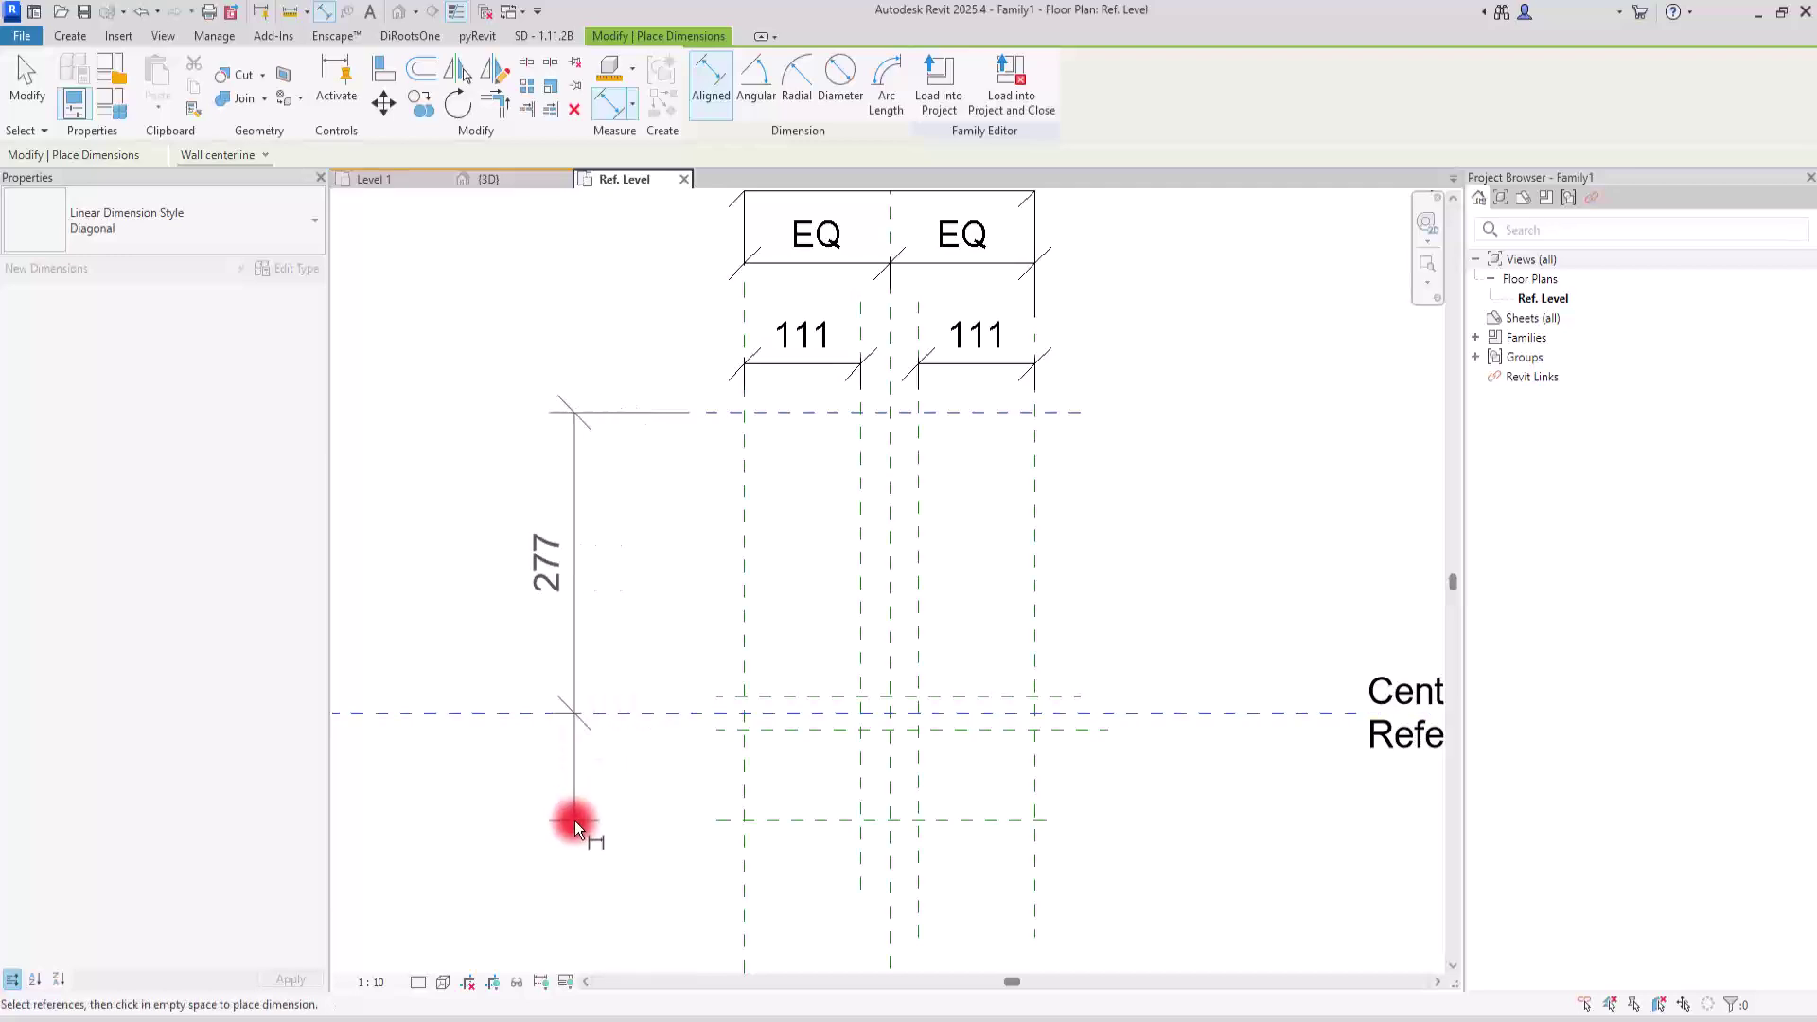
{"action": "left_click", "coordinate": [576, 820]}
{"action": "key", "text": "Escape"}
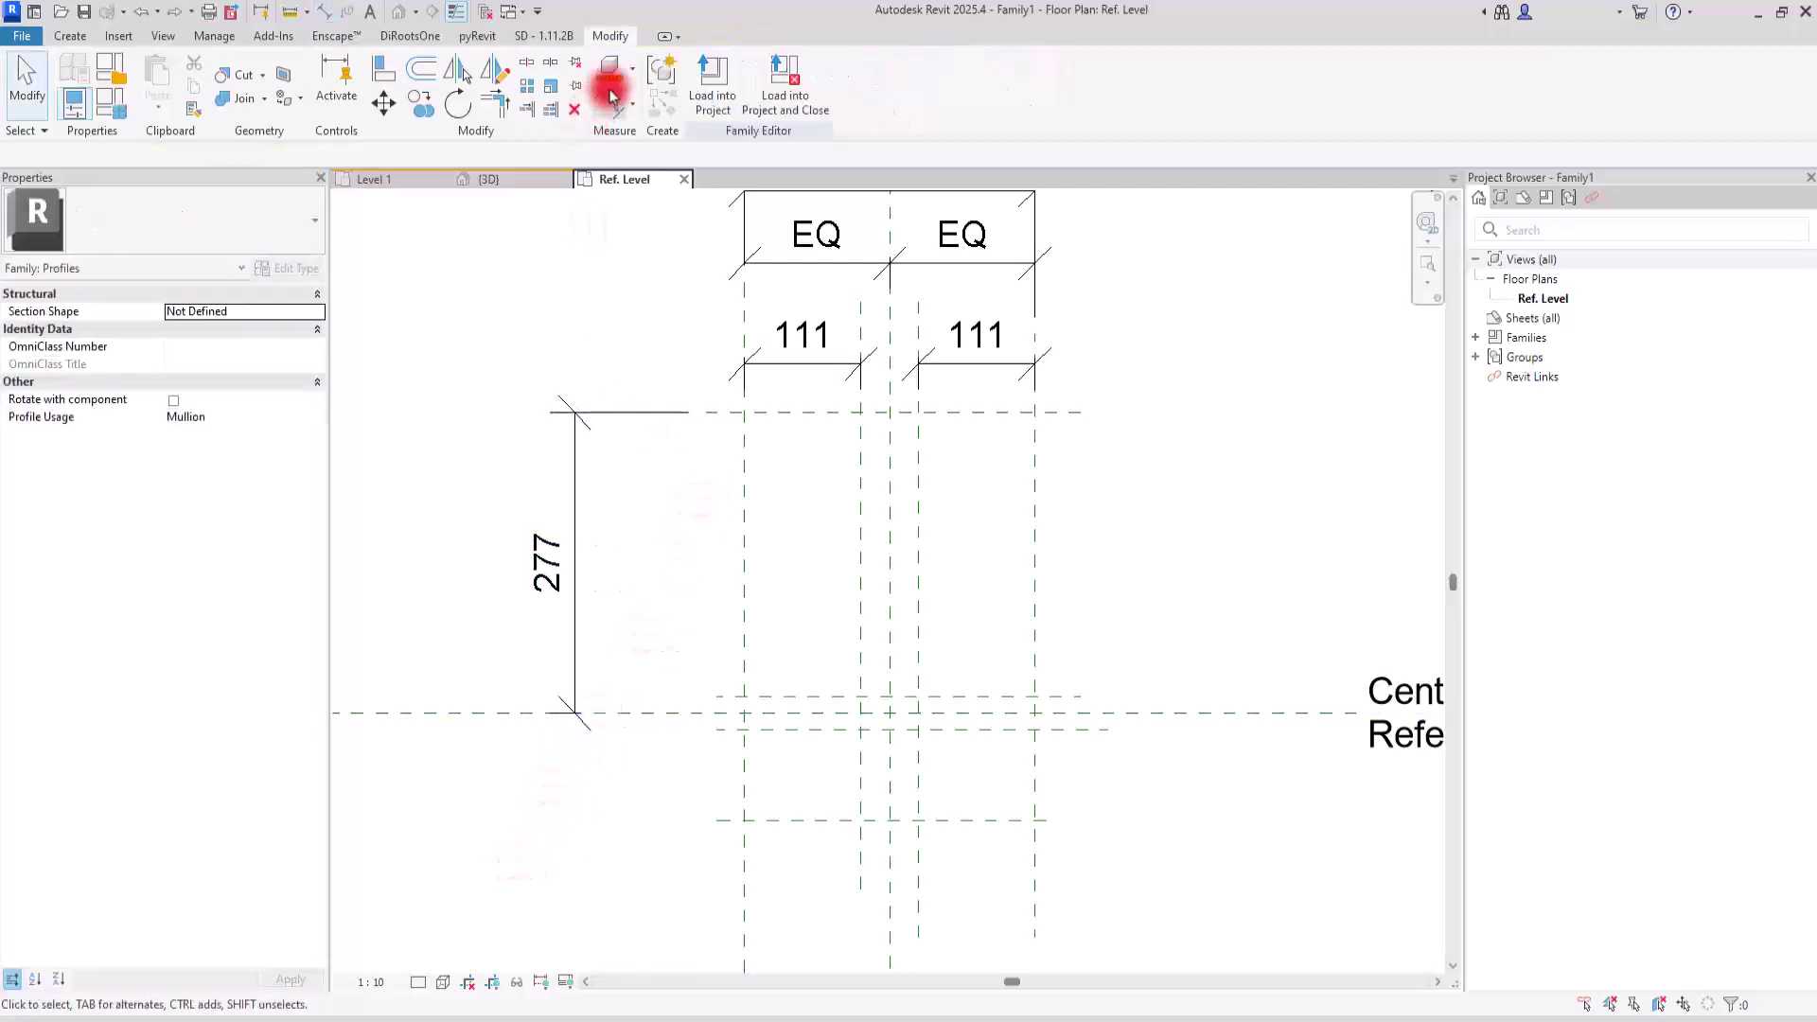
{"action": "key", "text": "d"}
{"action": "key", "text": "i"}
{"action": "left_click", "coordinate": [791, 821]}
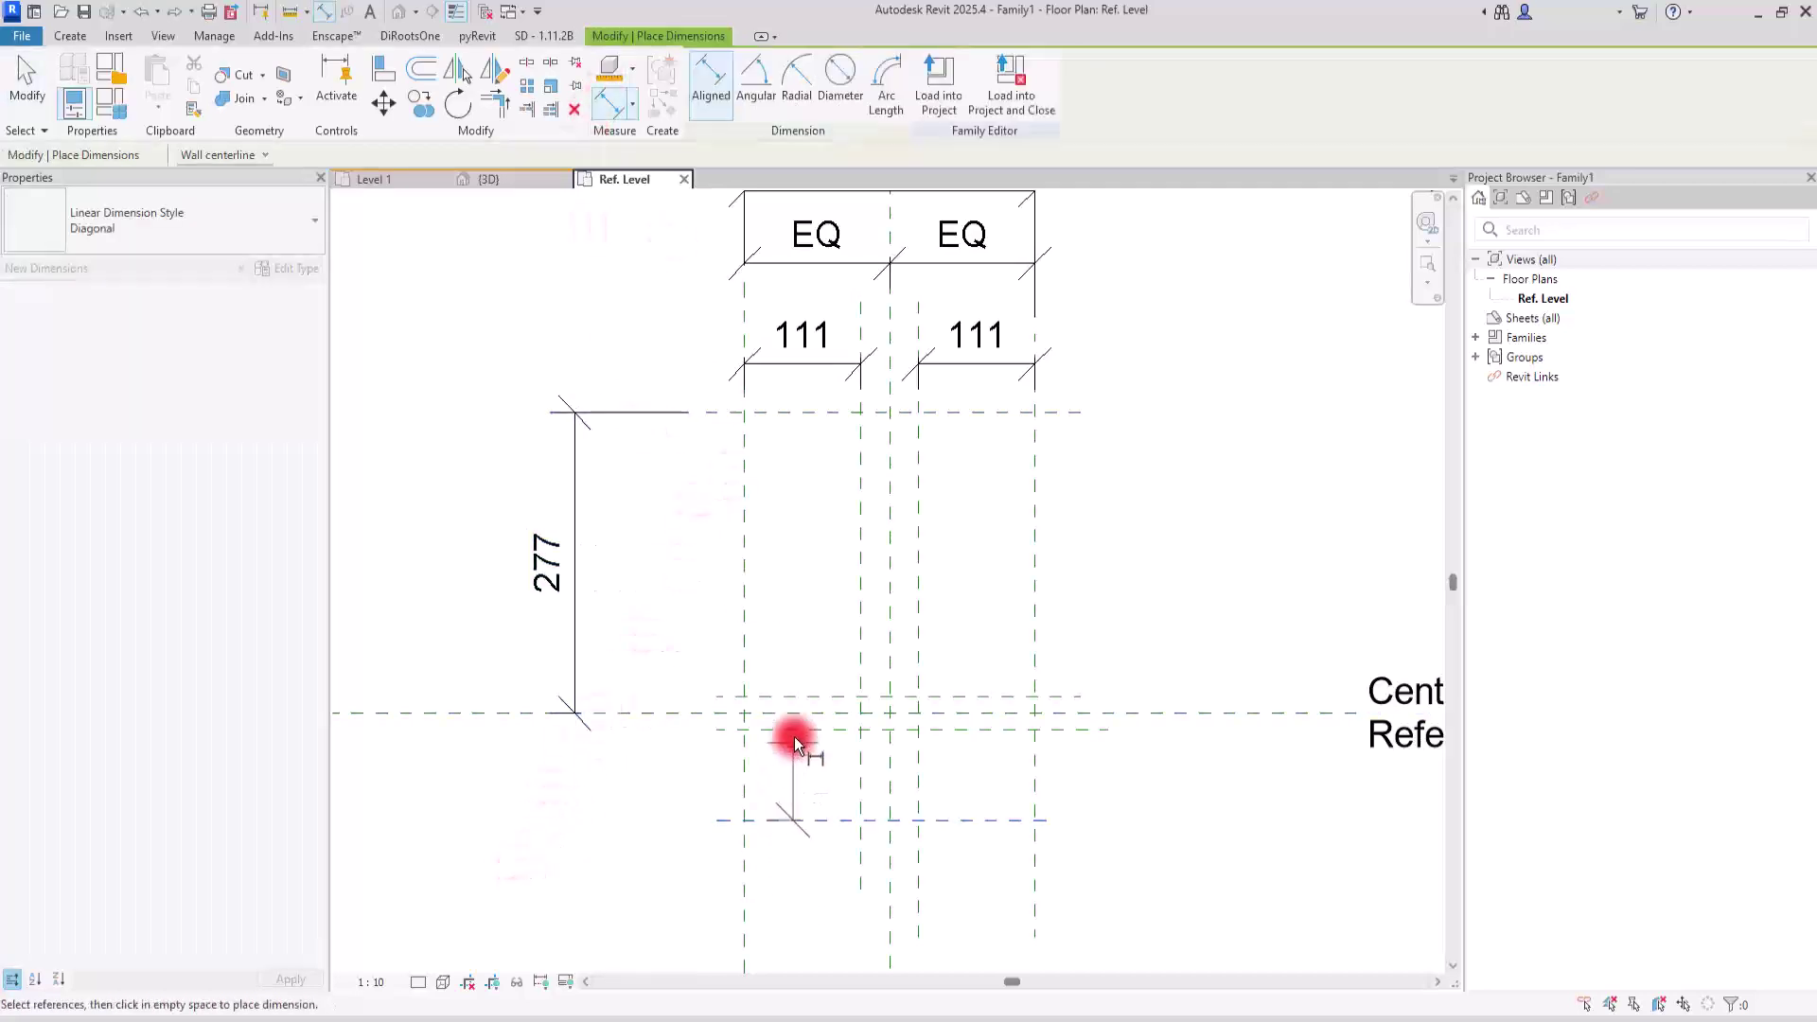
{"action": "left_click", "coordinate": [793, 730]}
{"action": "left_click", "coordinate": [635, 950]}
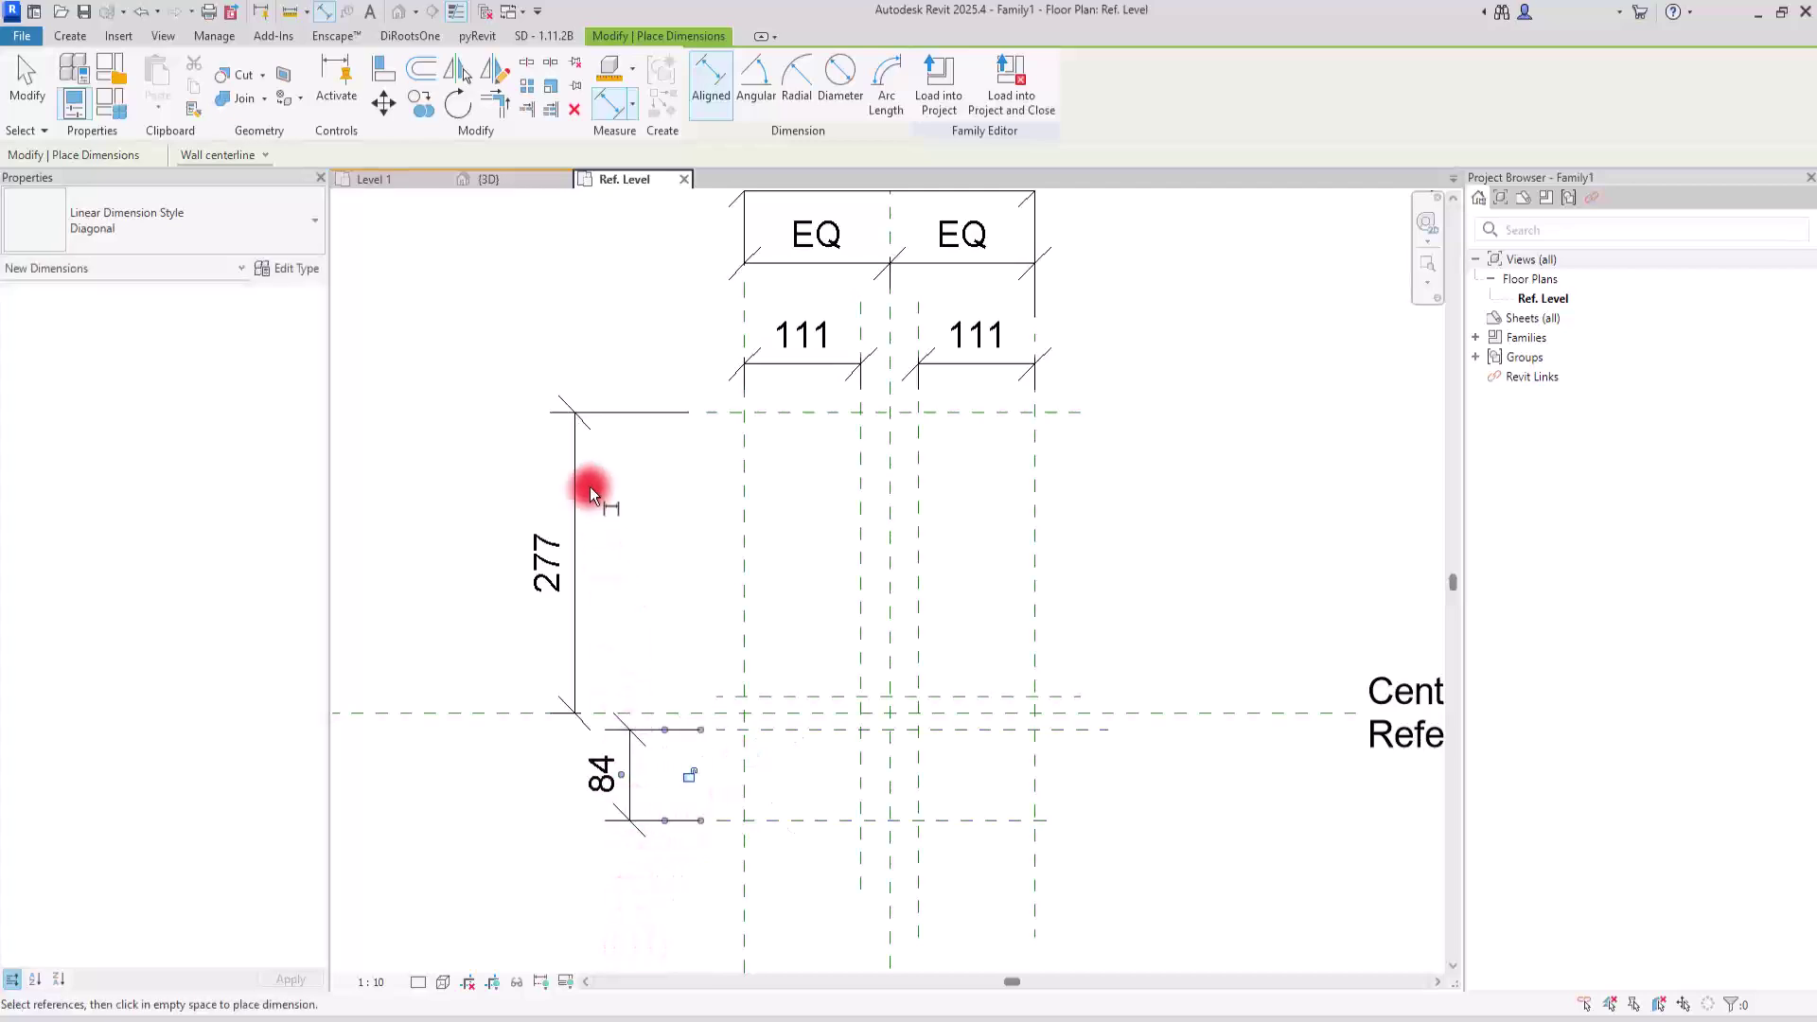
Add a 262 dimension from the top plane and delete the 277 one
{"action": "left_click", "coordinate": [791, 412]}
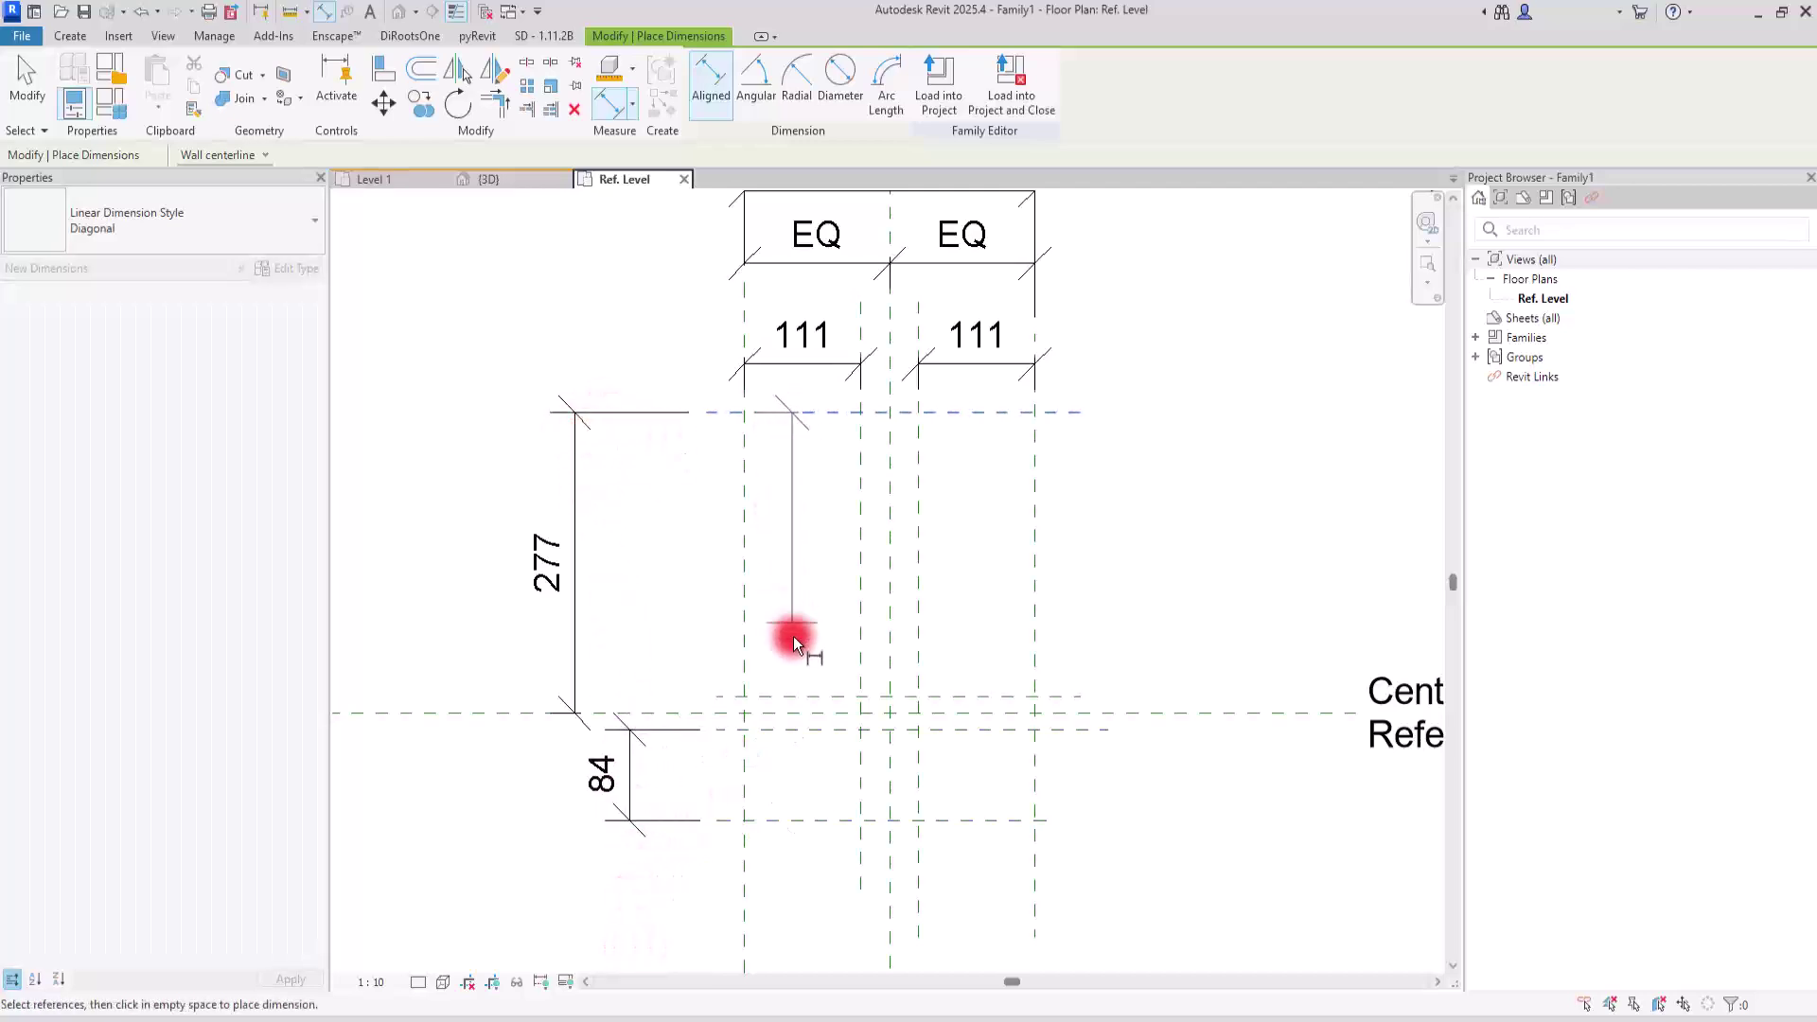
{"action": "left_click", "coordinate": [793, 697]}
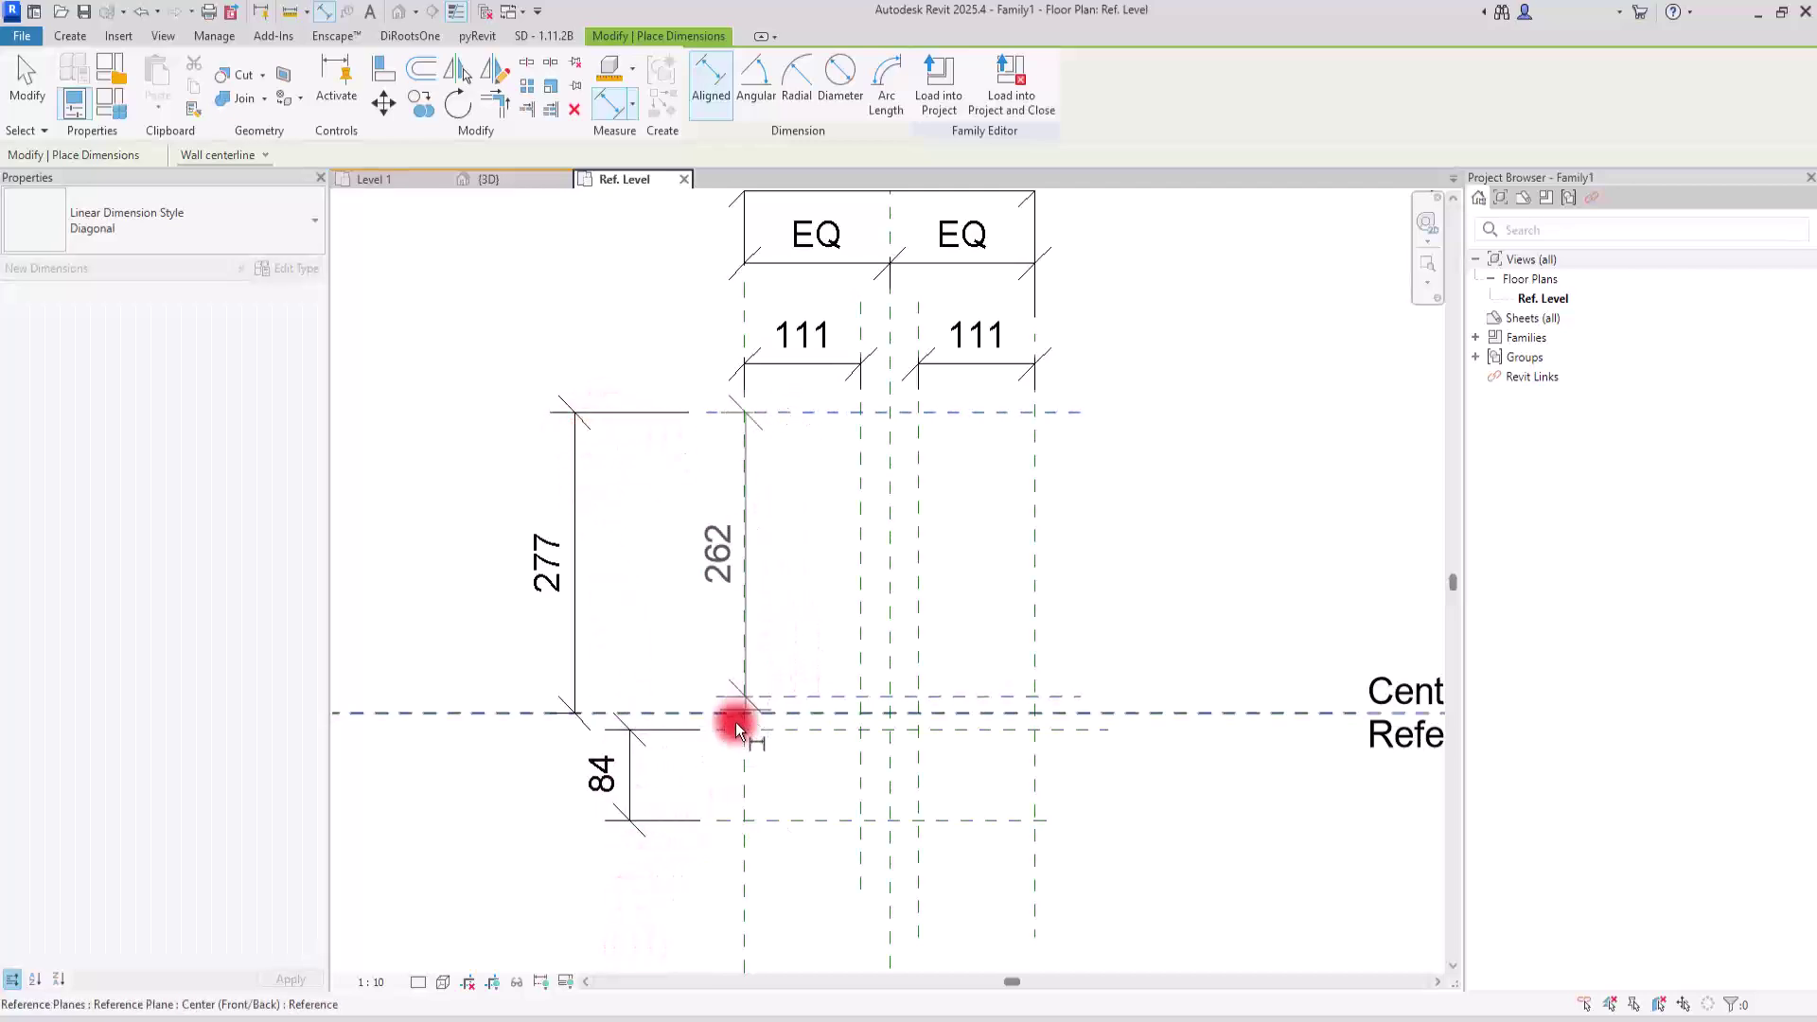
{"action": "left_click", "coordinate": [635, 768]}
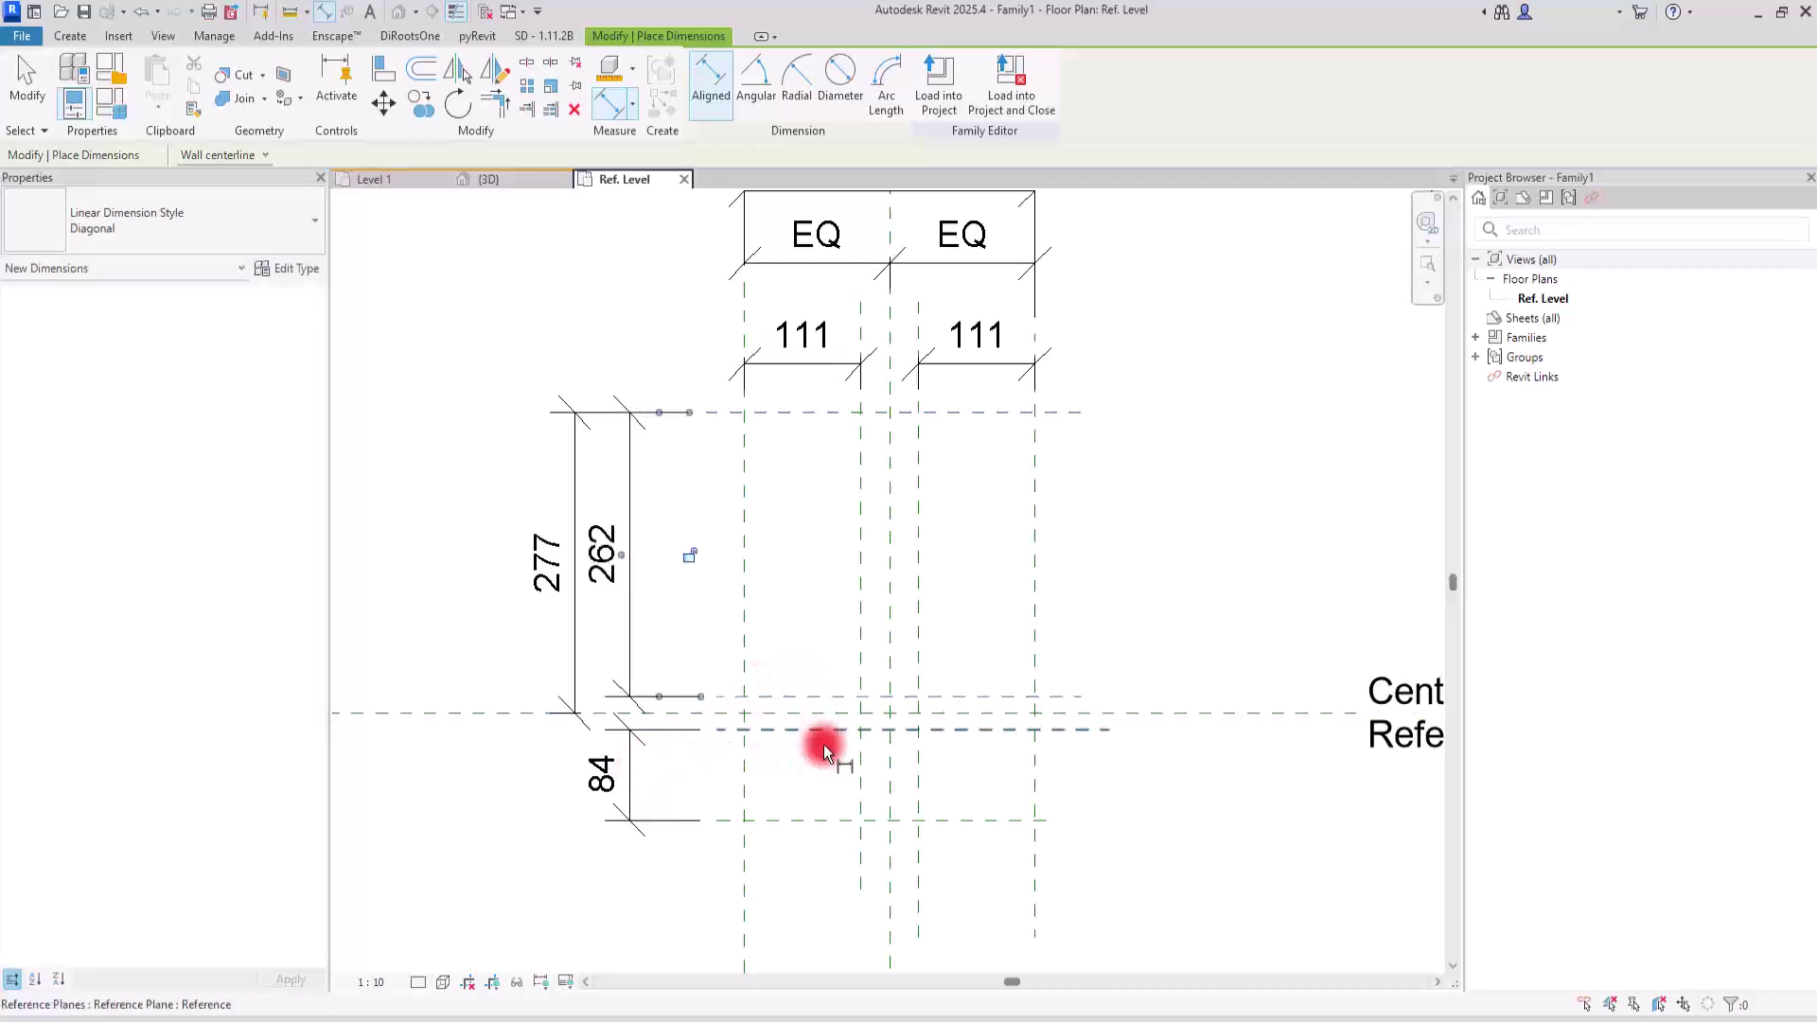
{"action": "key", "text": "Escape"}
{"action": "key", "text": "Escape"}
{"action": "left_click", "coordinate": [574, 475]}
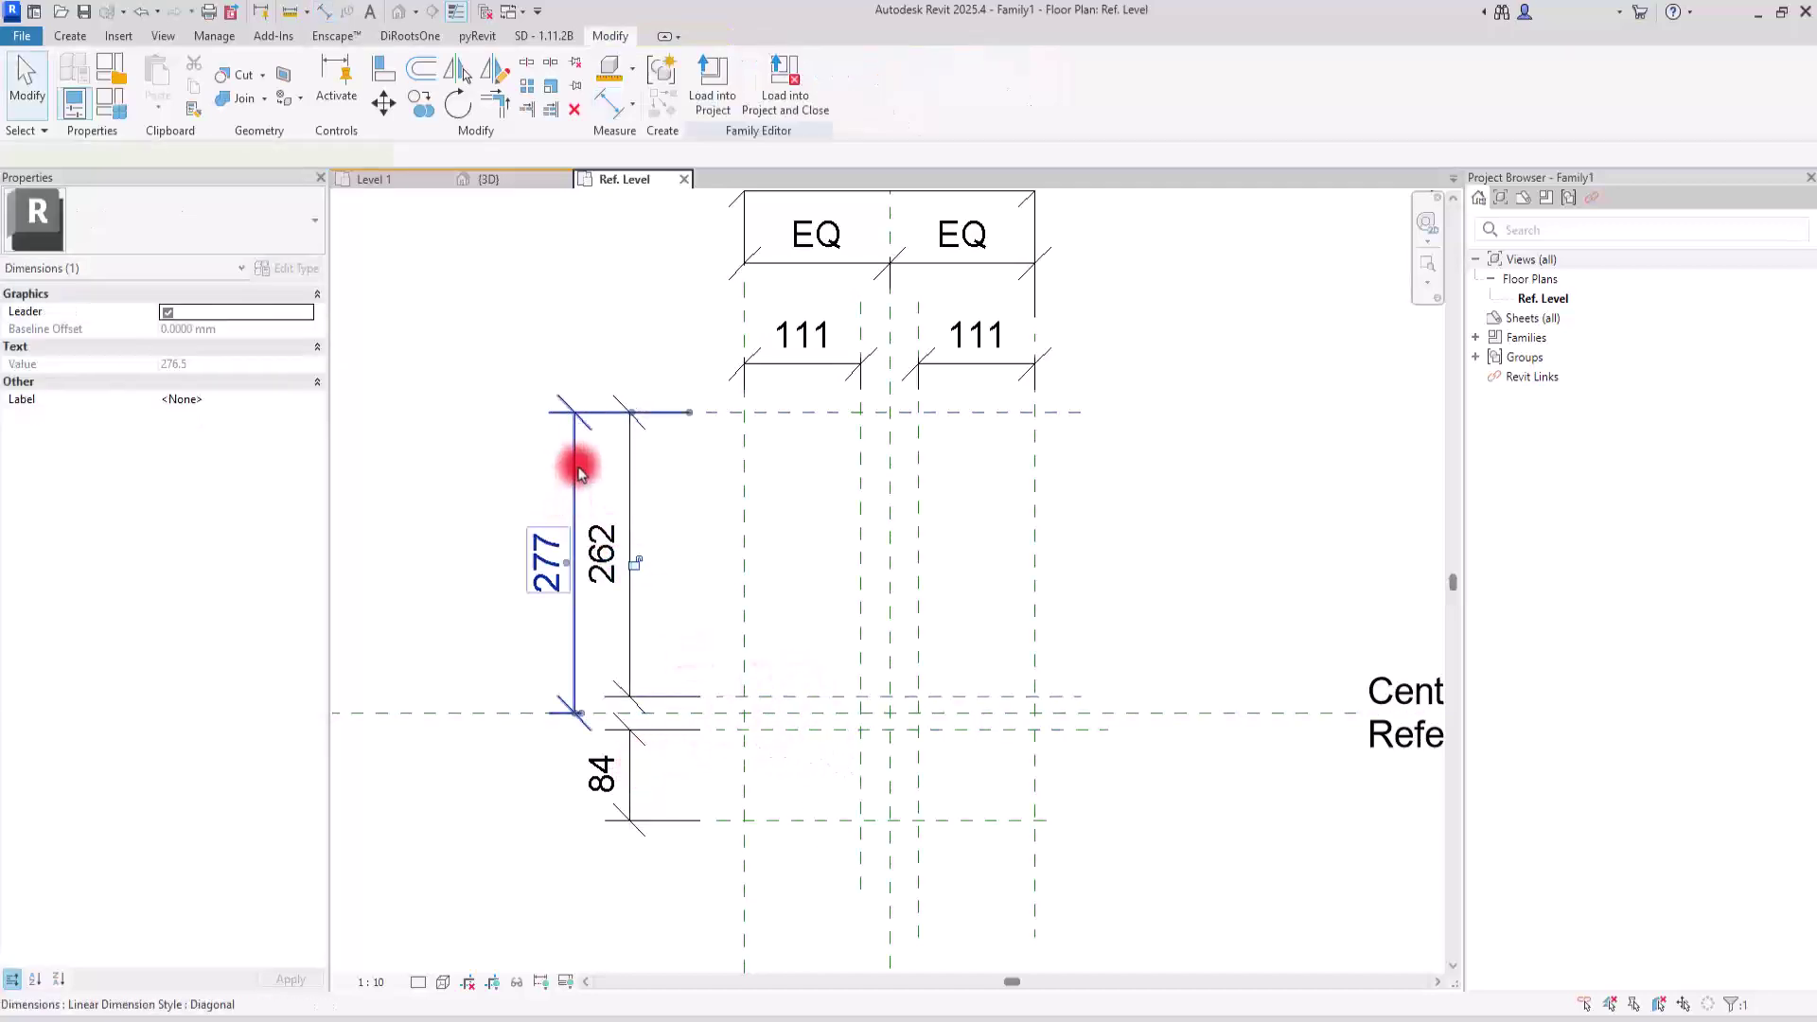
{"action": "key", "text": "Delete"}
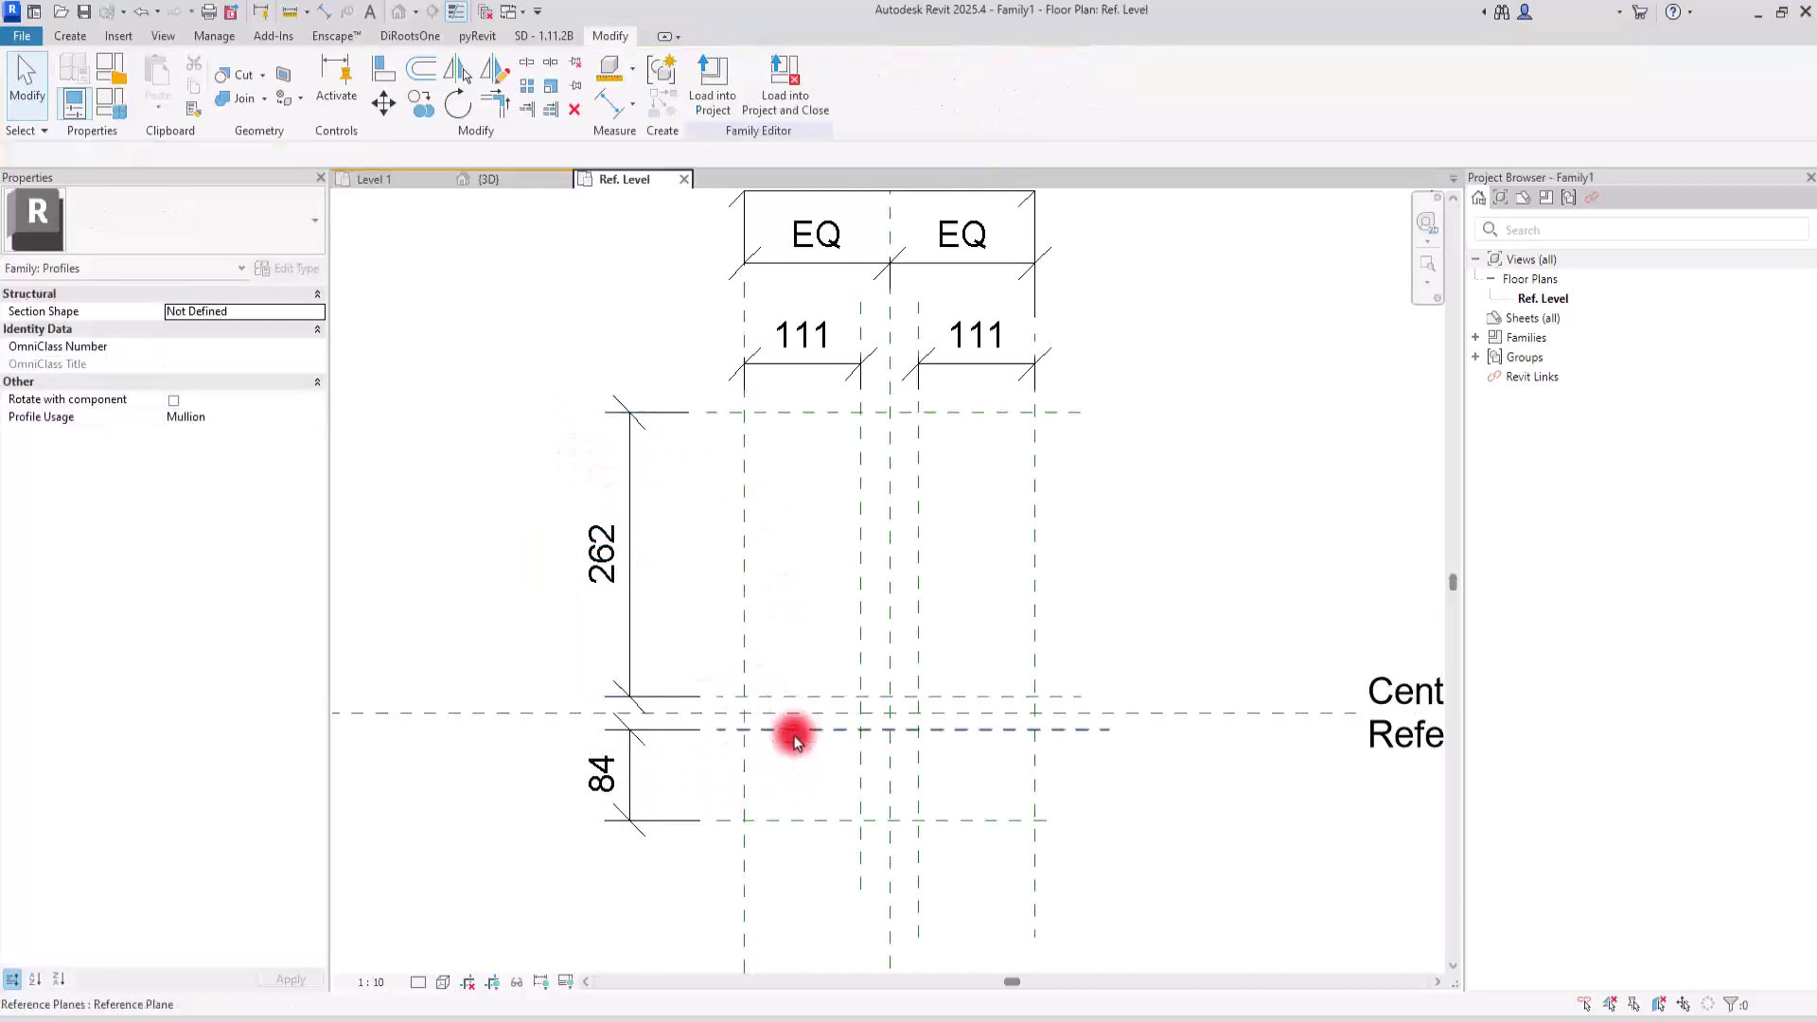
Add an EQ-split string and a 30 overall gap dimension across the centre plane
{"action": "left_click", "coordinate": [610, 99]}
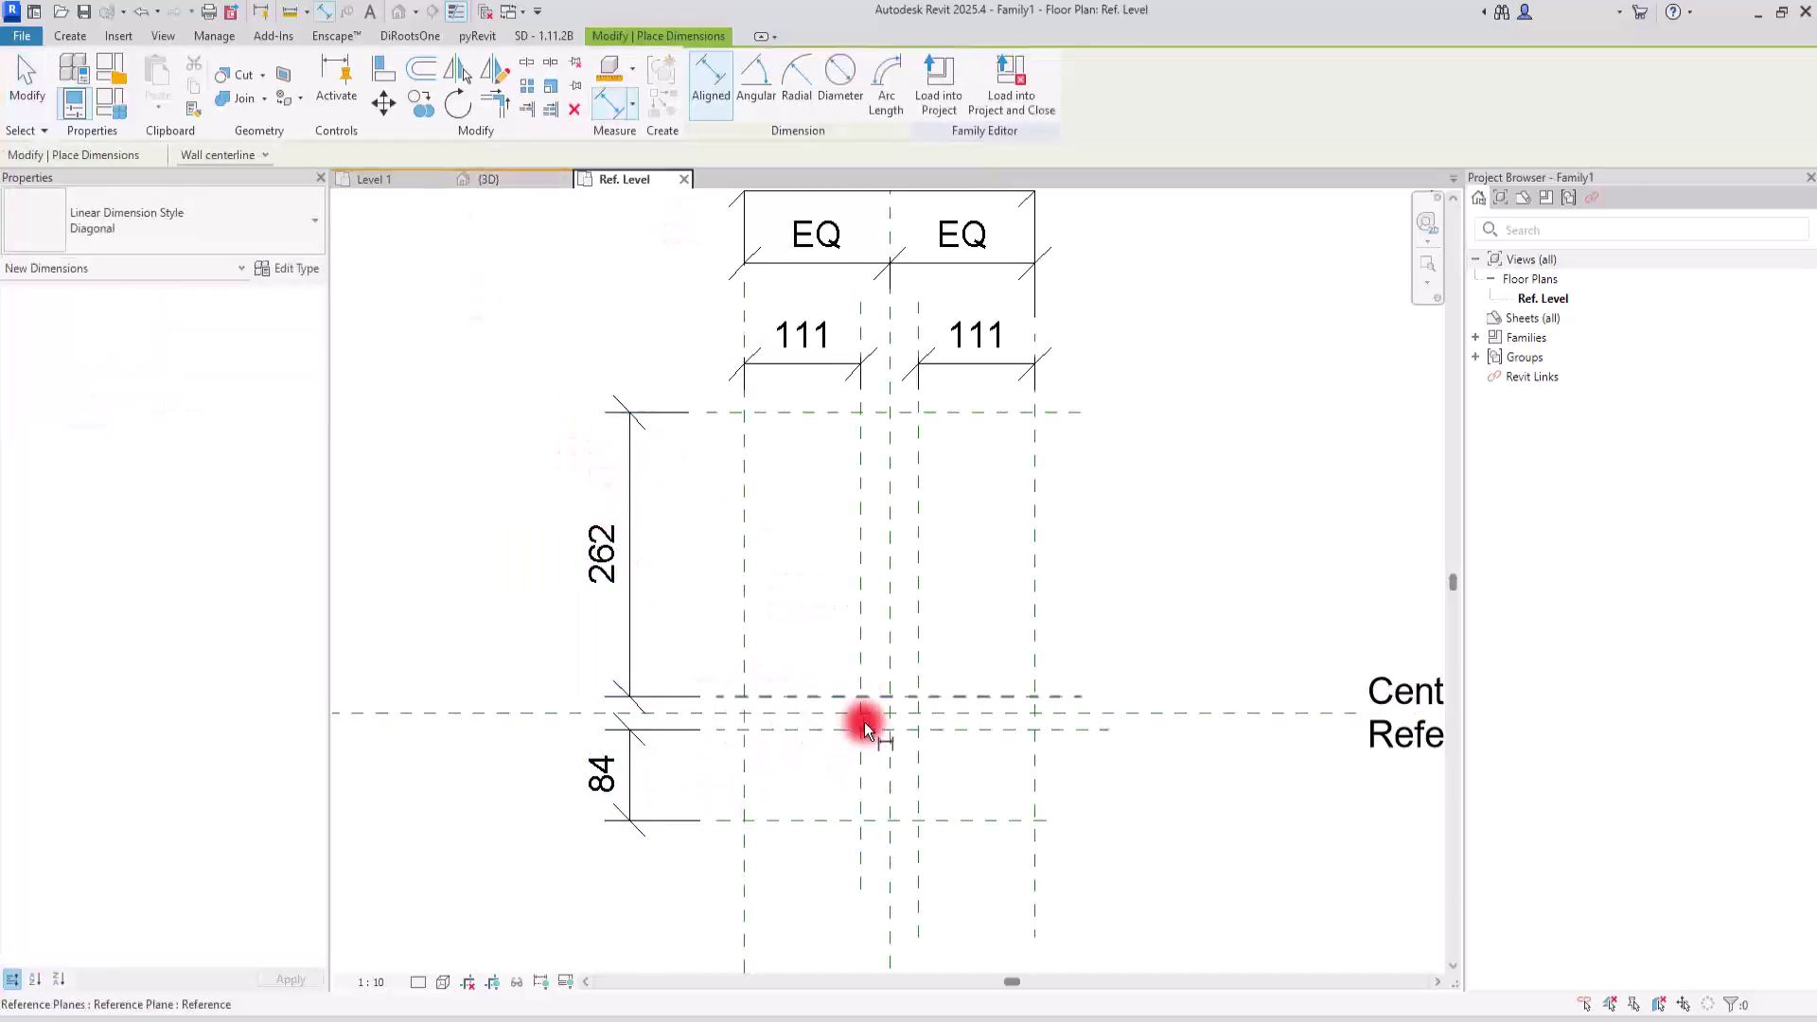
{"action": "left_click", "coordinate": [791, 696]}
{"action": "left_click", "coordinate": [793, 729]}
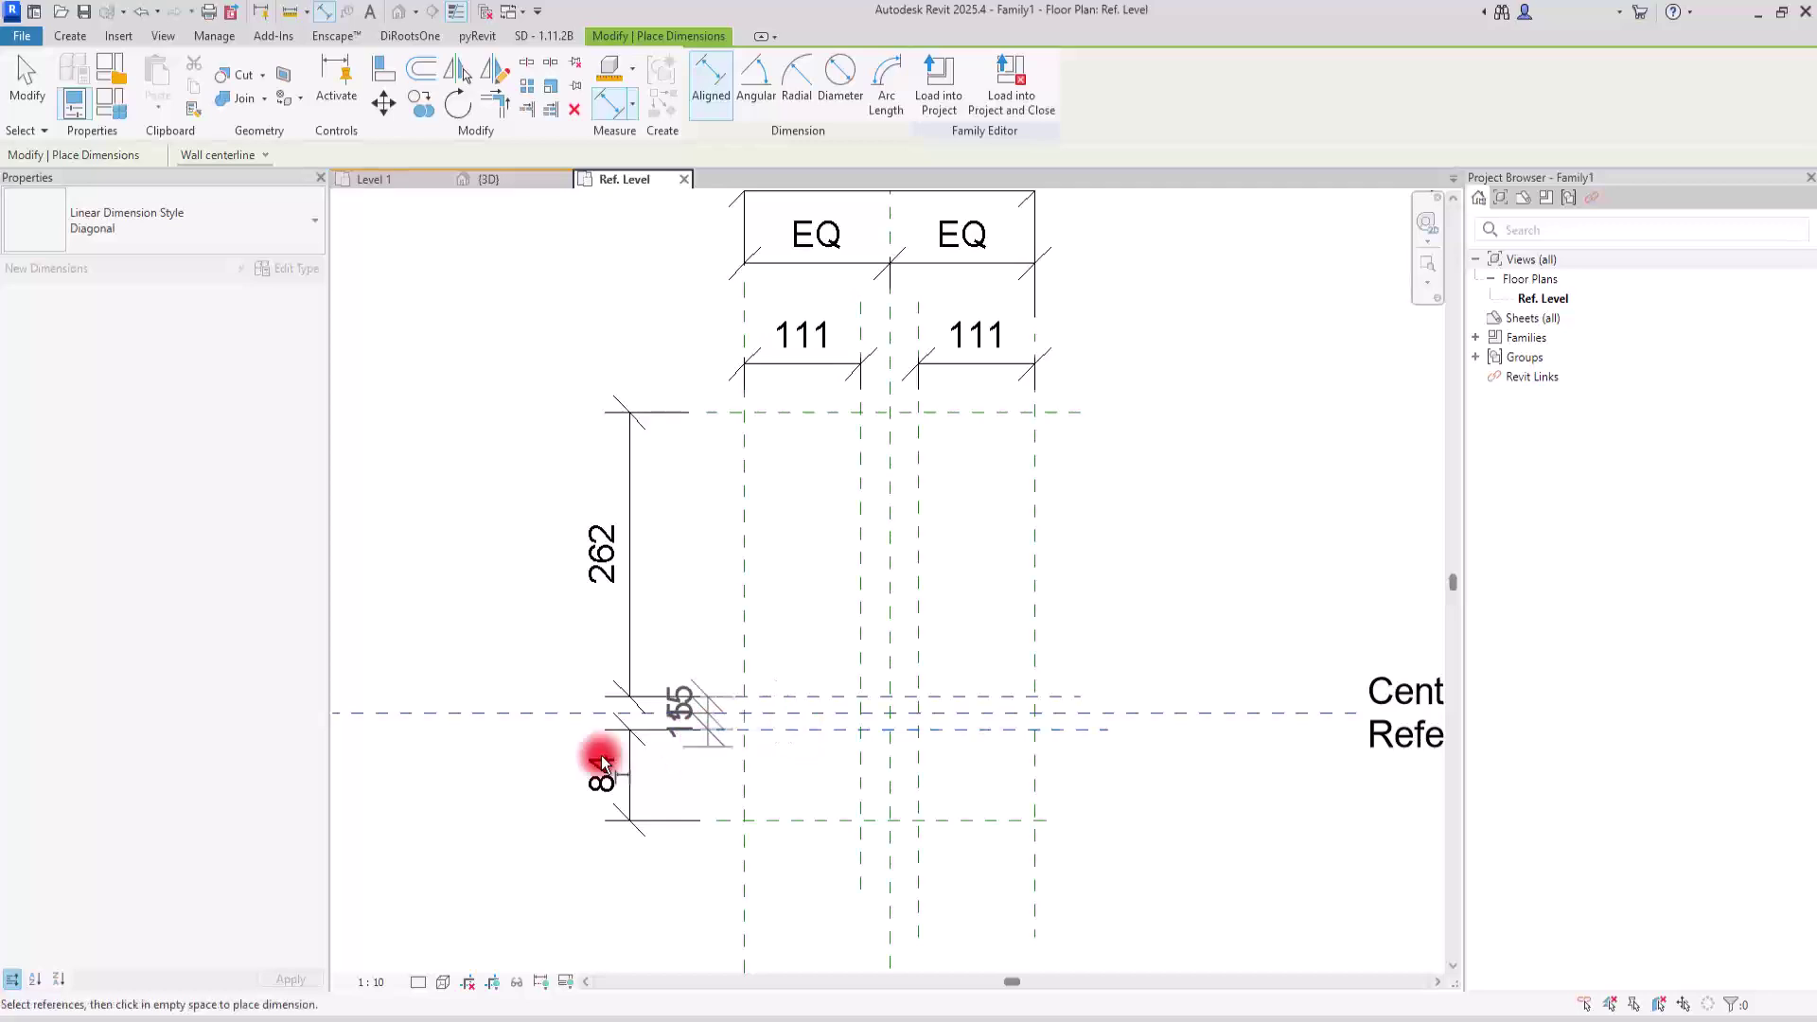
{"action": "left_click", "coordinate": [524, 804]}
{"action": "left_click", "coordinate": [659, 717]}
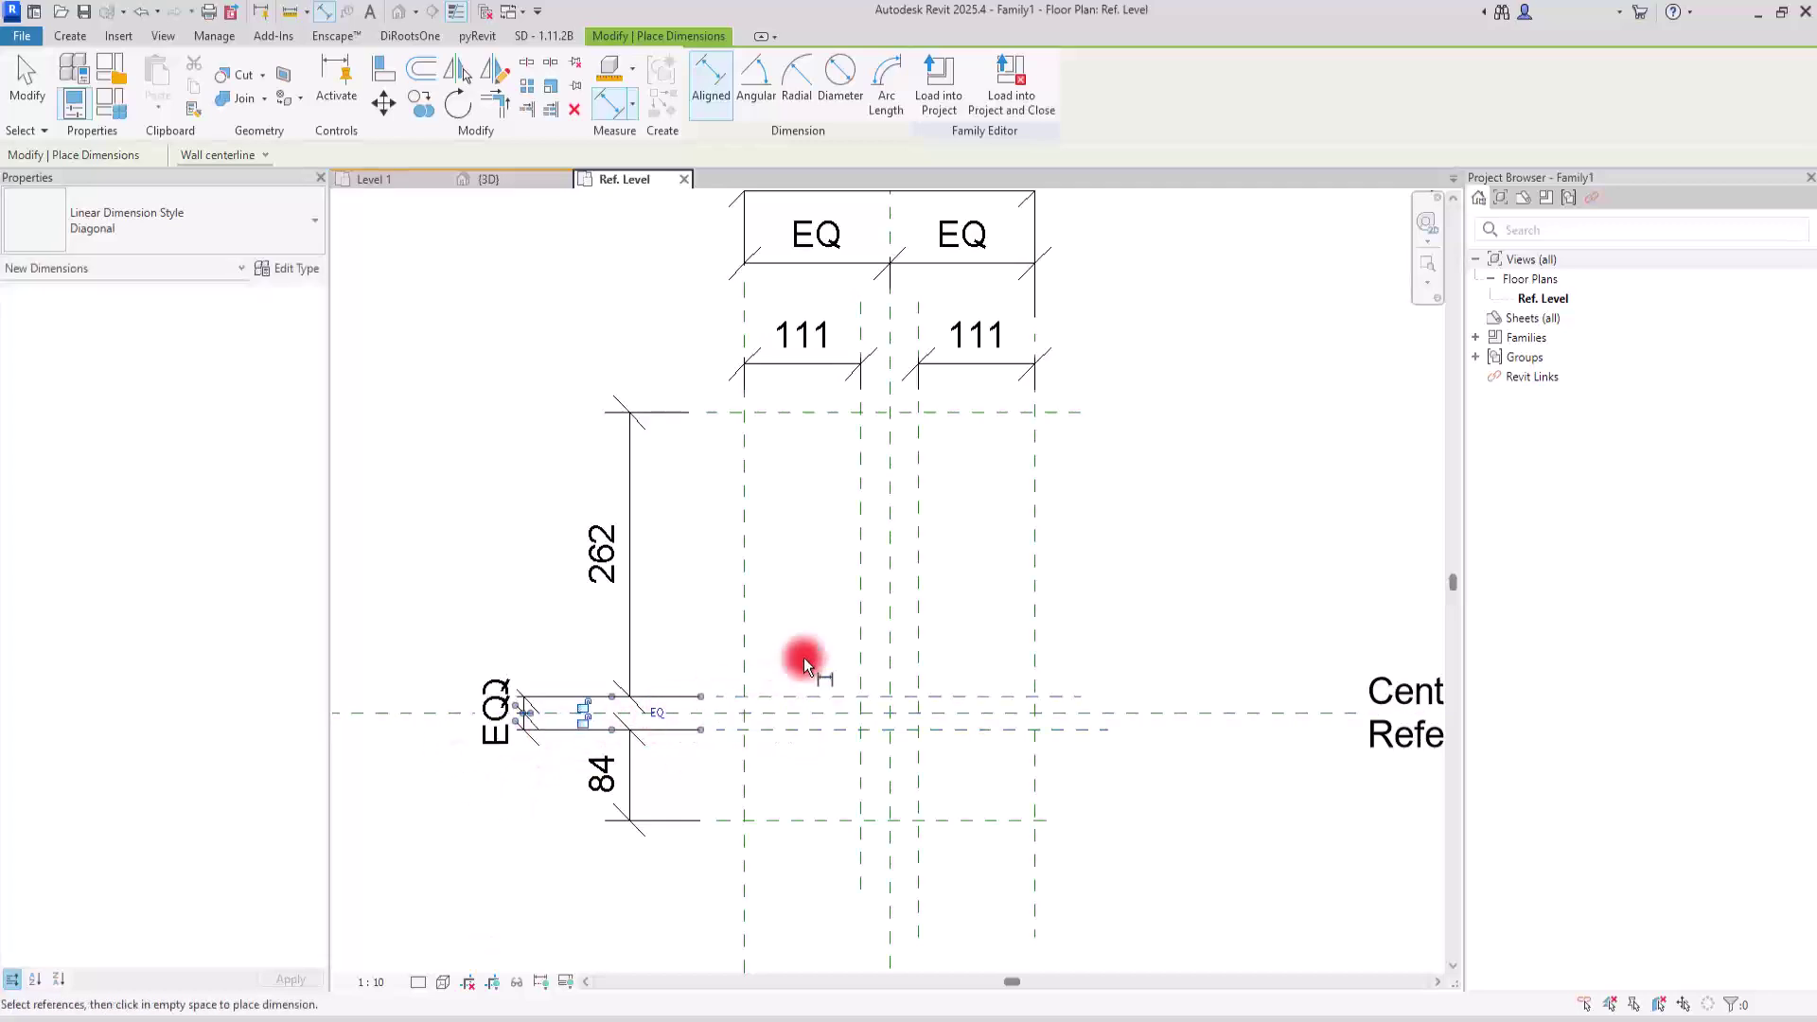
{"action": "left_click", "coordinate": [798, 696]}
{"action": "left_click", "coordinate": [793, 730]}
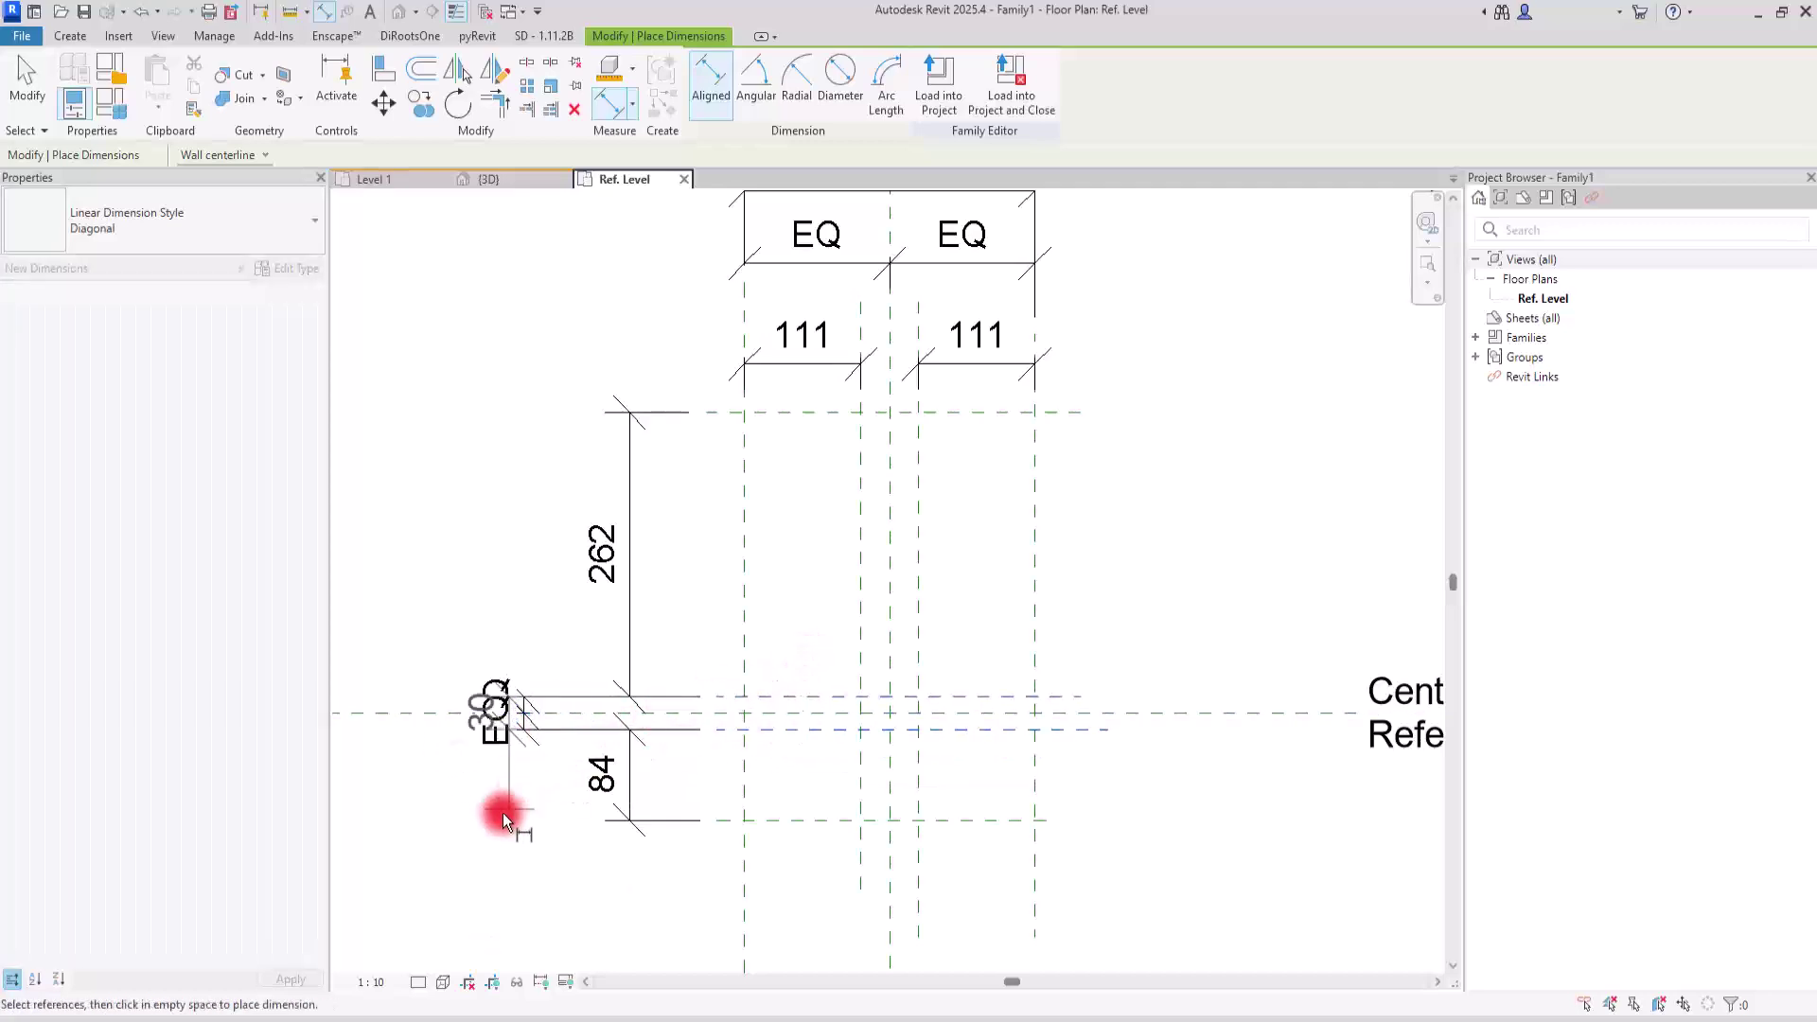
{"action": "left_click", "coordinate": [468, 826]}
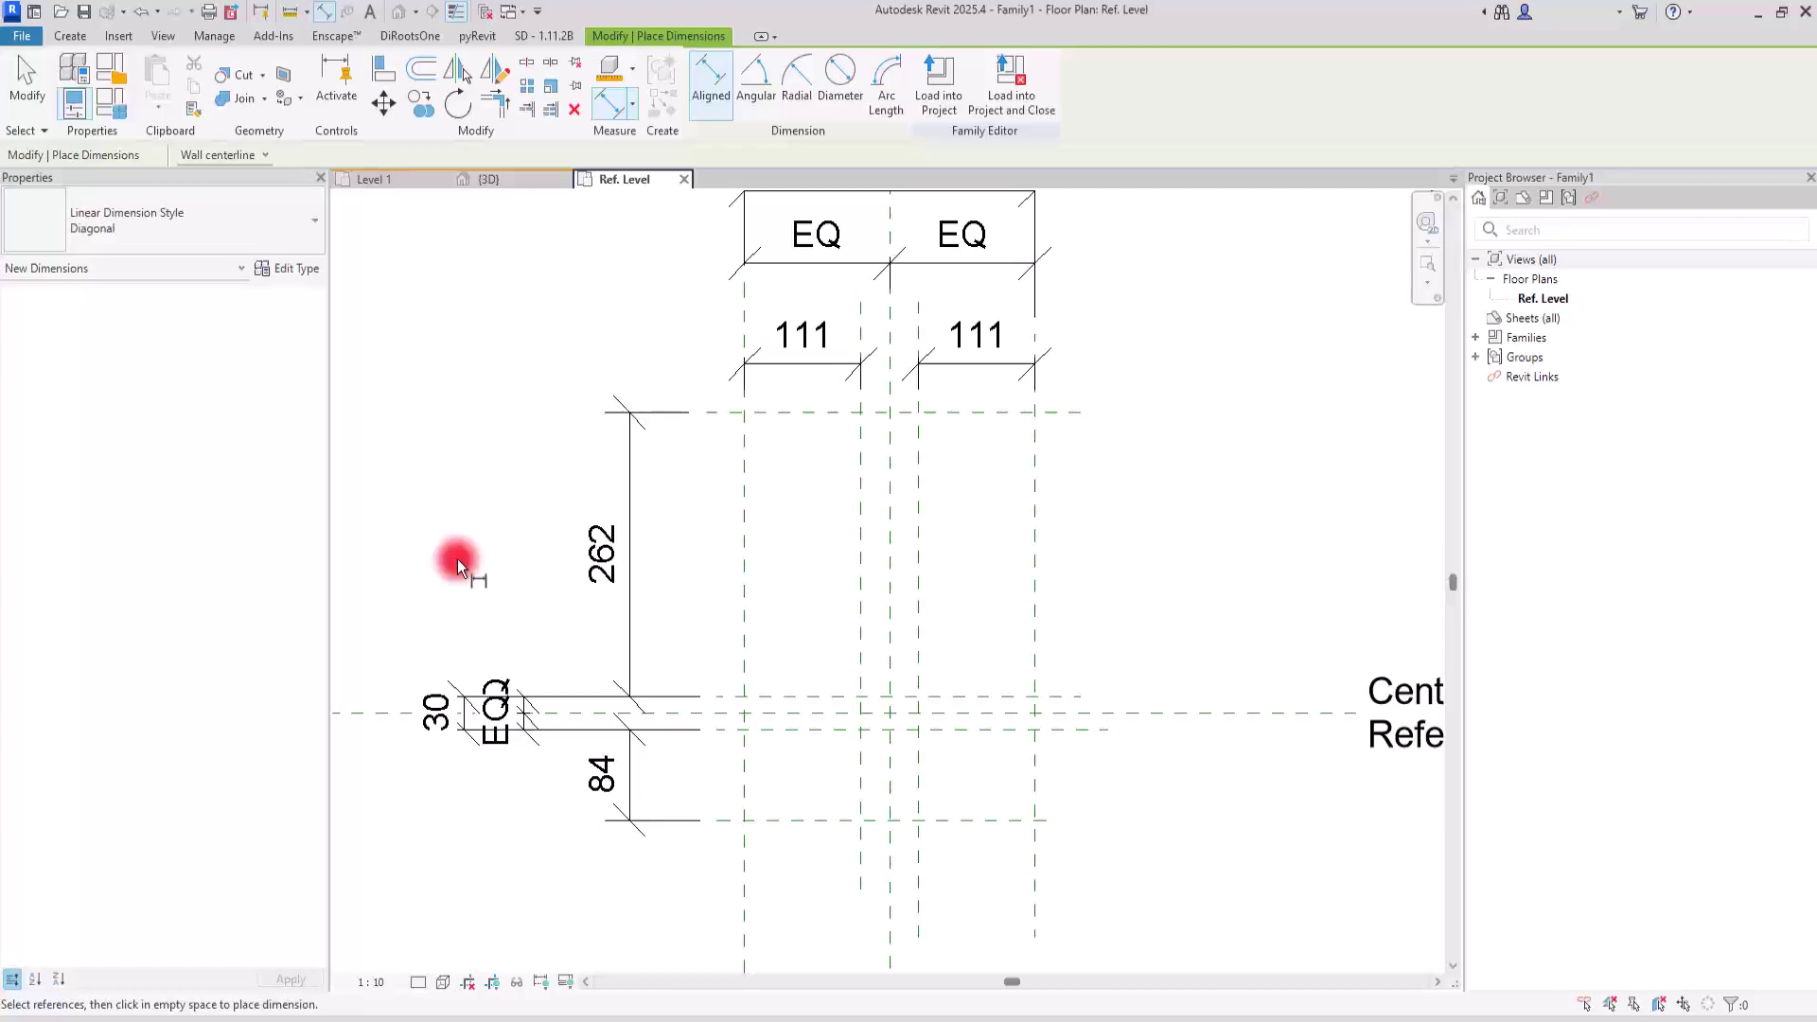
{"action": "scroll", "coordinate": [662, 710], "scroll_direction": "down", "scroll_amount": 3}
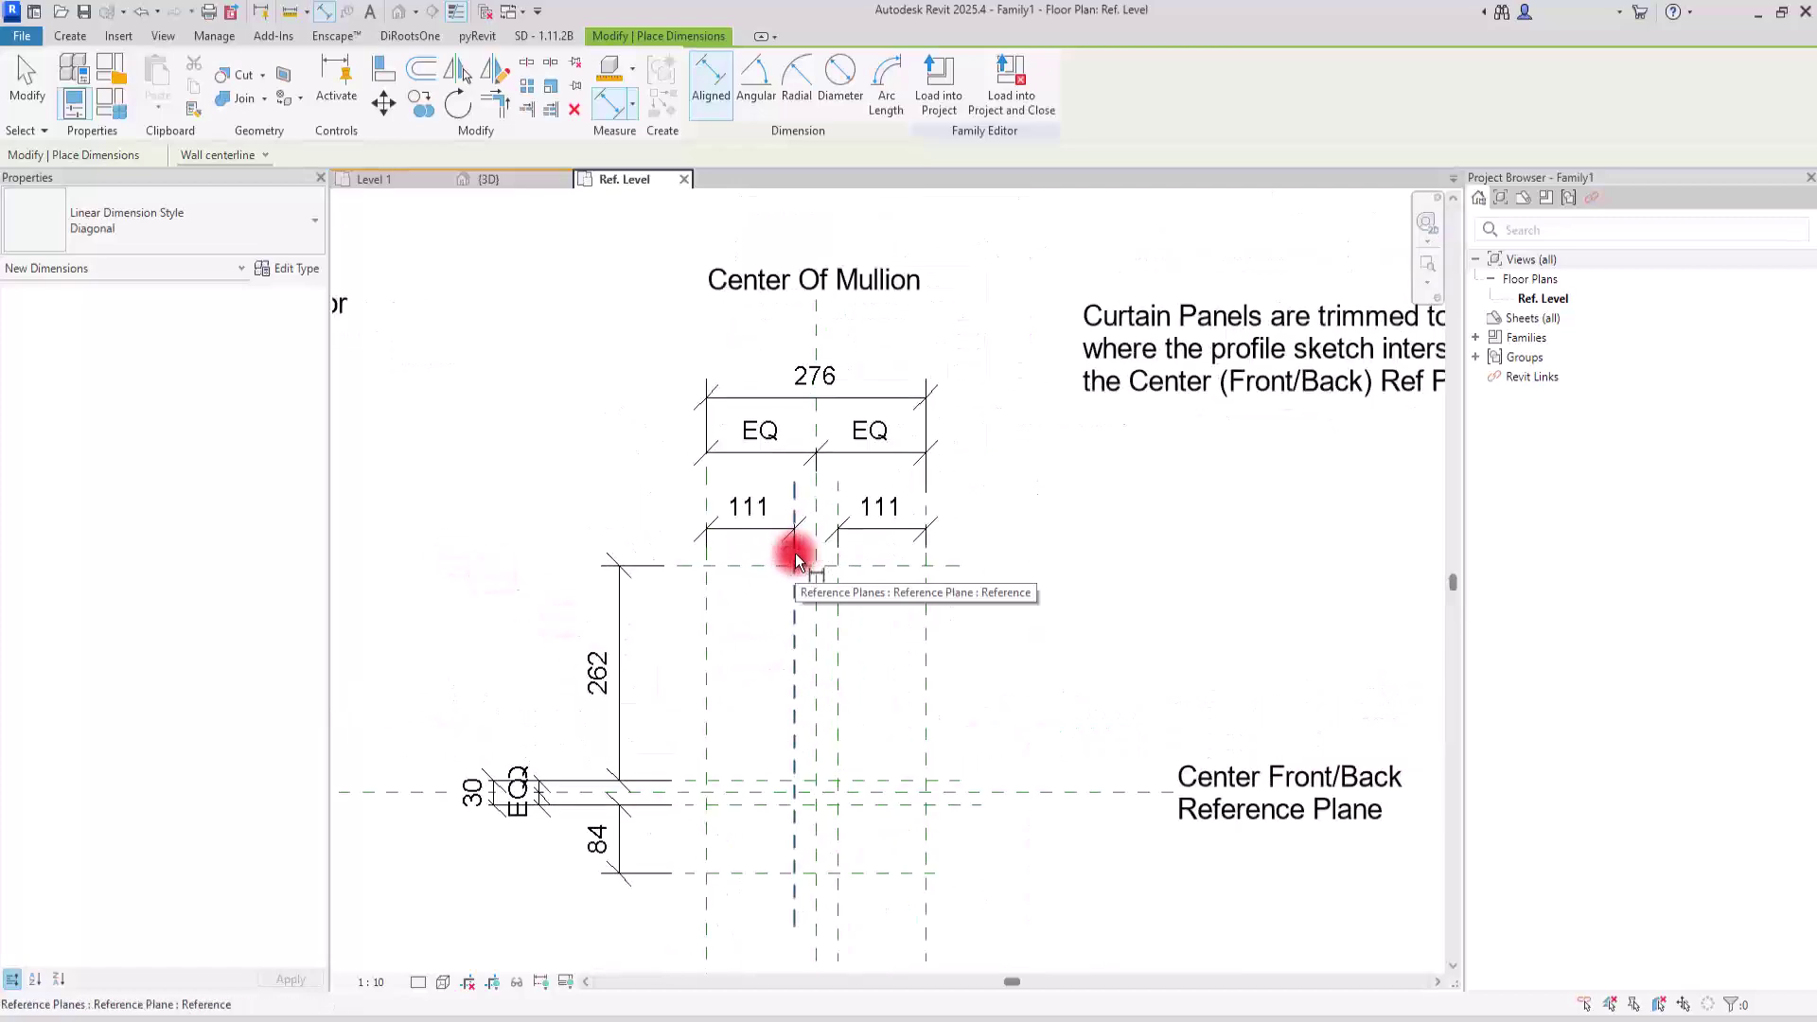
{"action": "key", "text": "Escape"}
{"action": "key", "text": "Escape"}
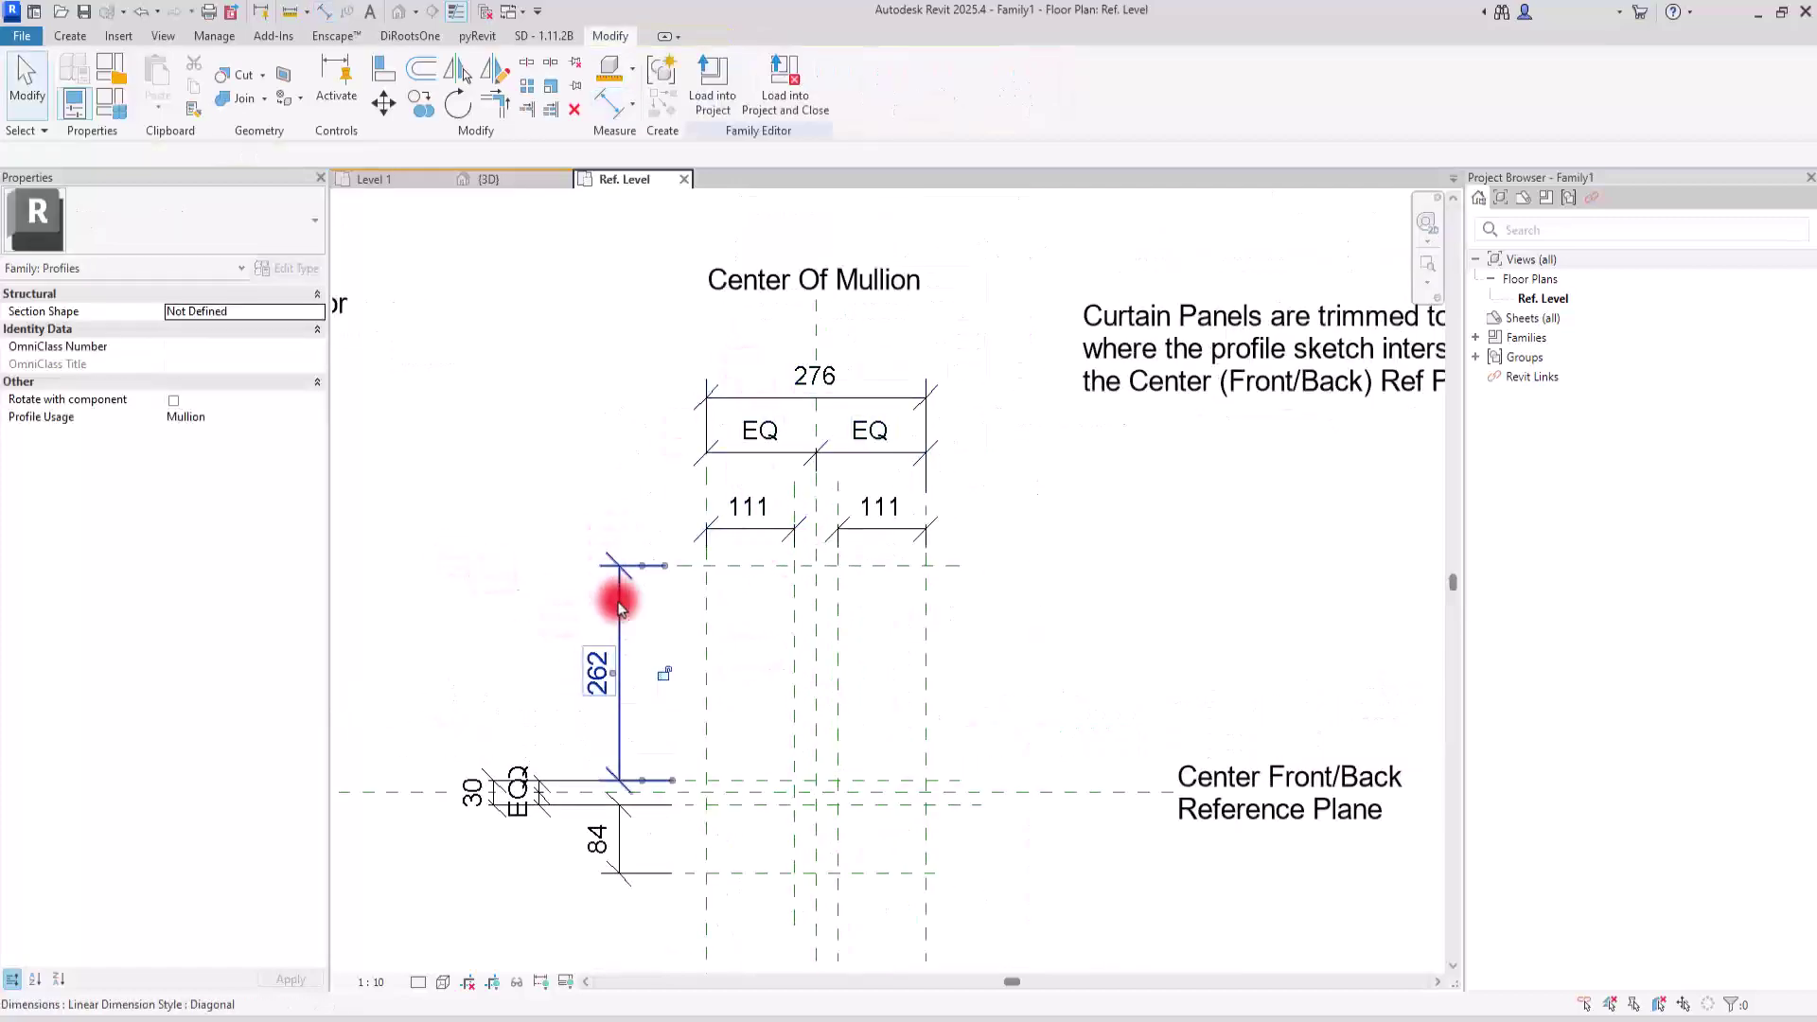
Label the 262 dimension as Length A and the 84 dimension as width B
{"action": "left_click", "coordinate": [619, 606]}
{"action": "left_click", "coordinate": [885, 90]}
{"action": "type", "text": "Length A"}
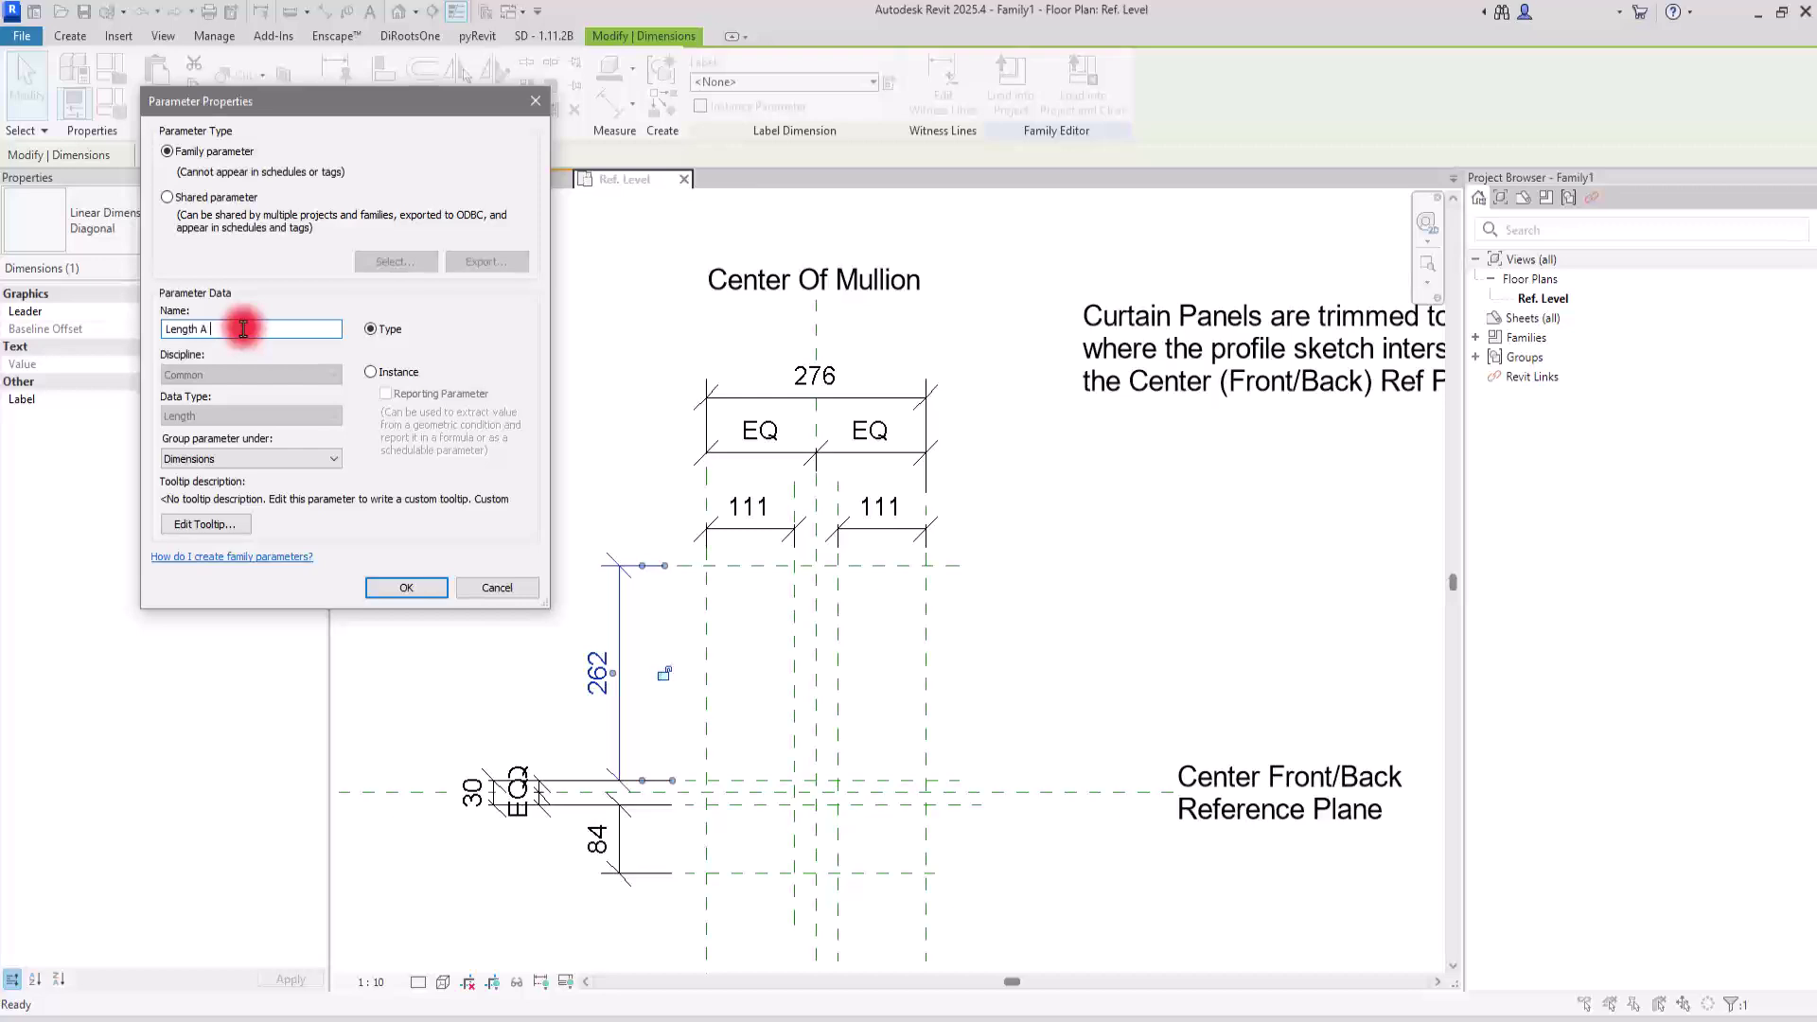
{"action": "left_click", "coordinate": [426, 587]}
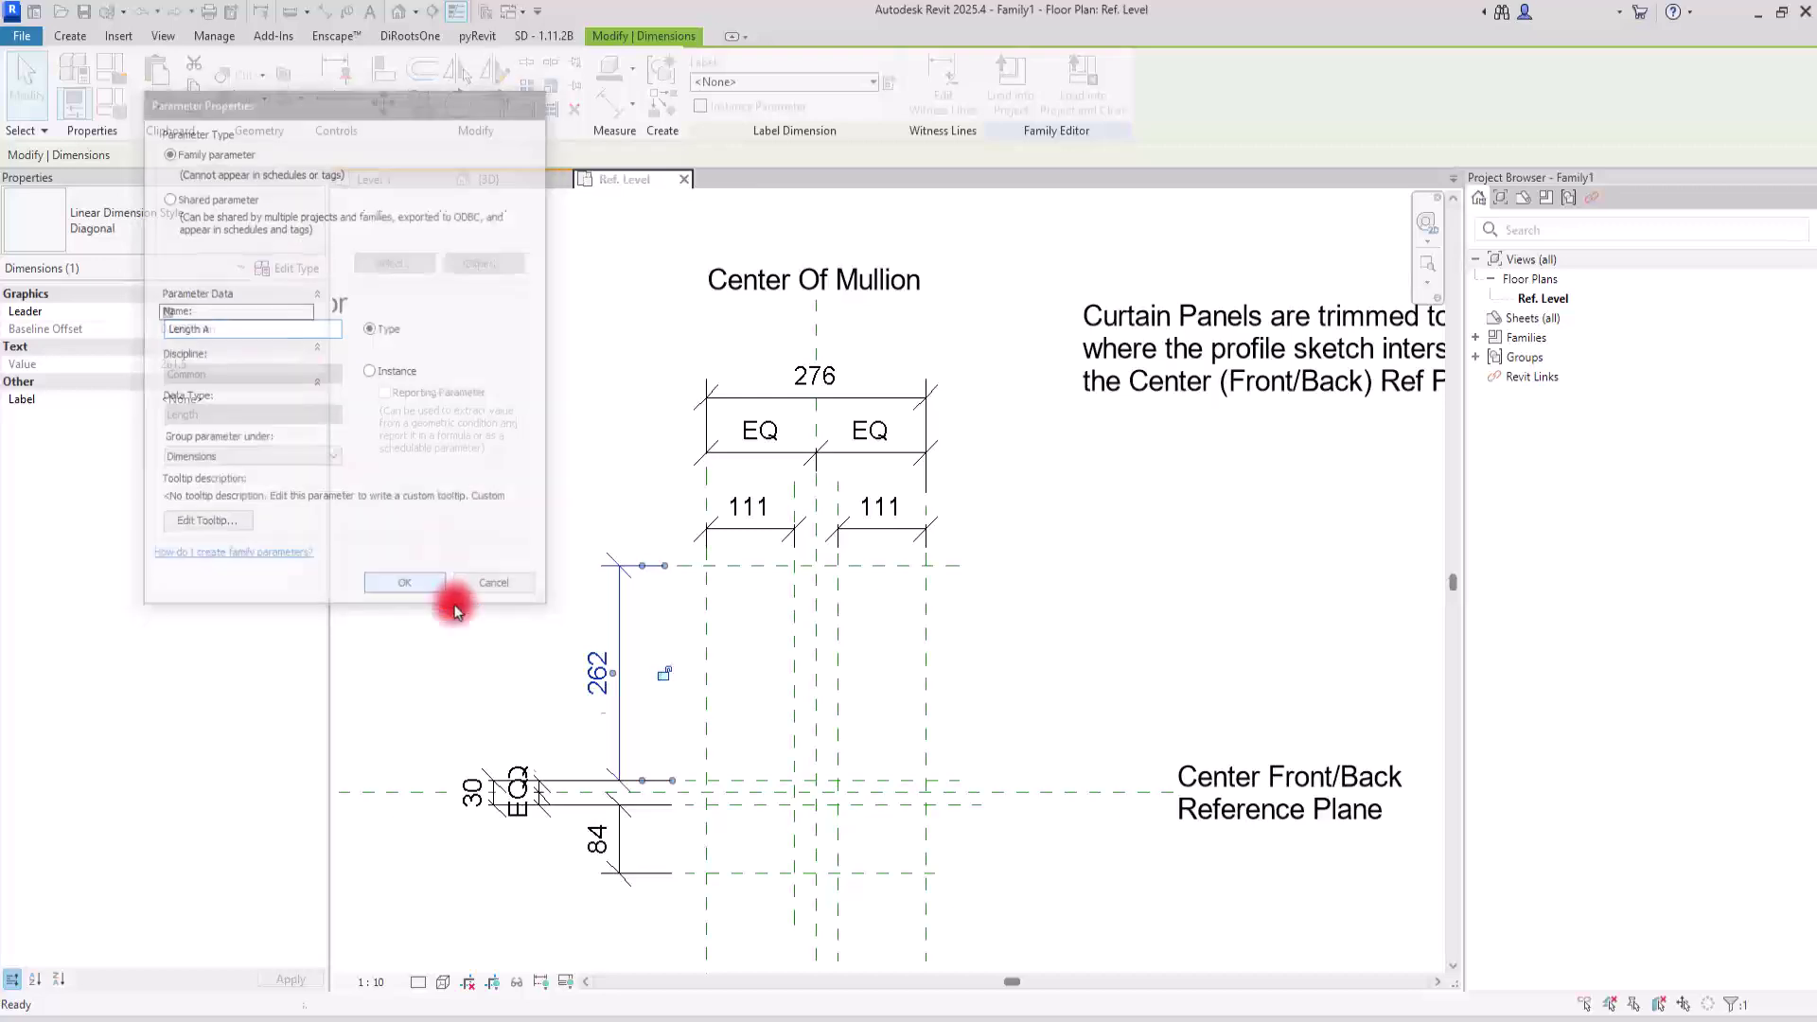
{"action": "left_click", "coordinate": [603, 869]}
{"action": "left_click", "coordinate": [888, 82]}
{"action": "type", "text": "width B"}
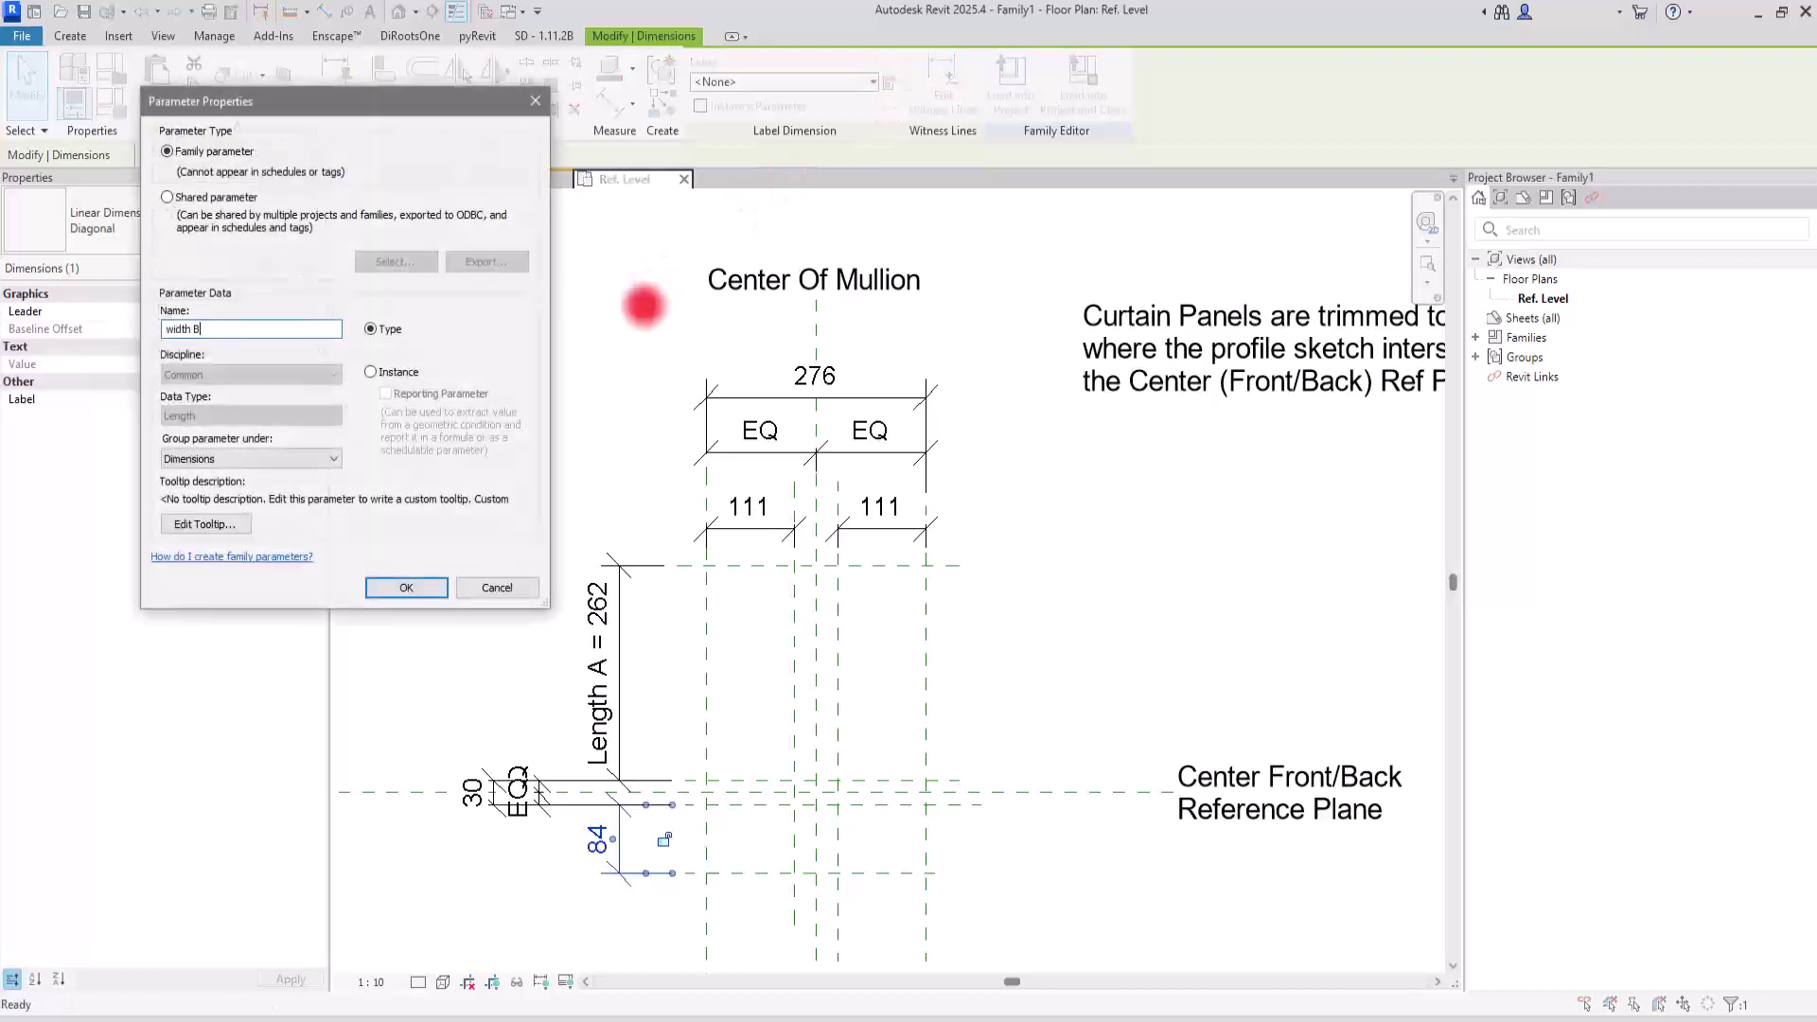
{"action": "key", "text": "Return"}
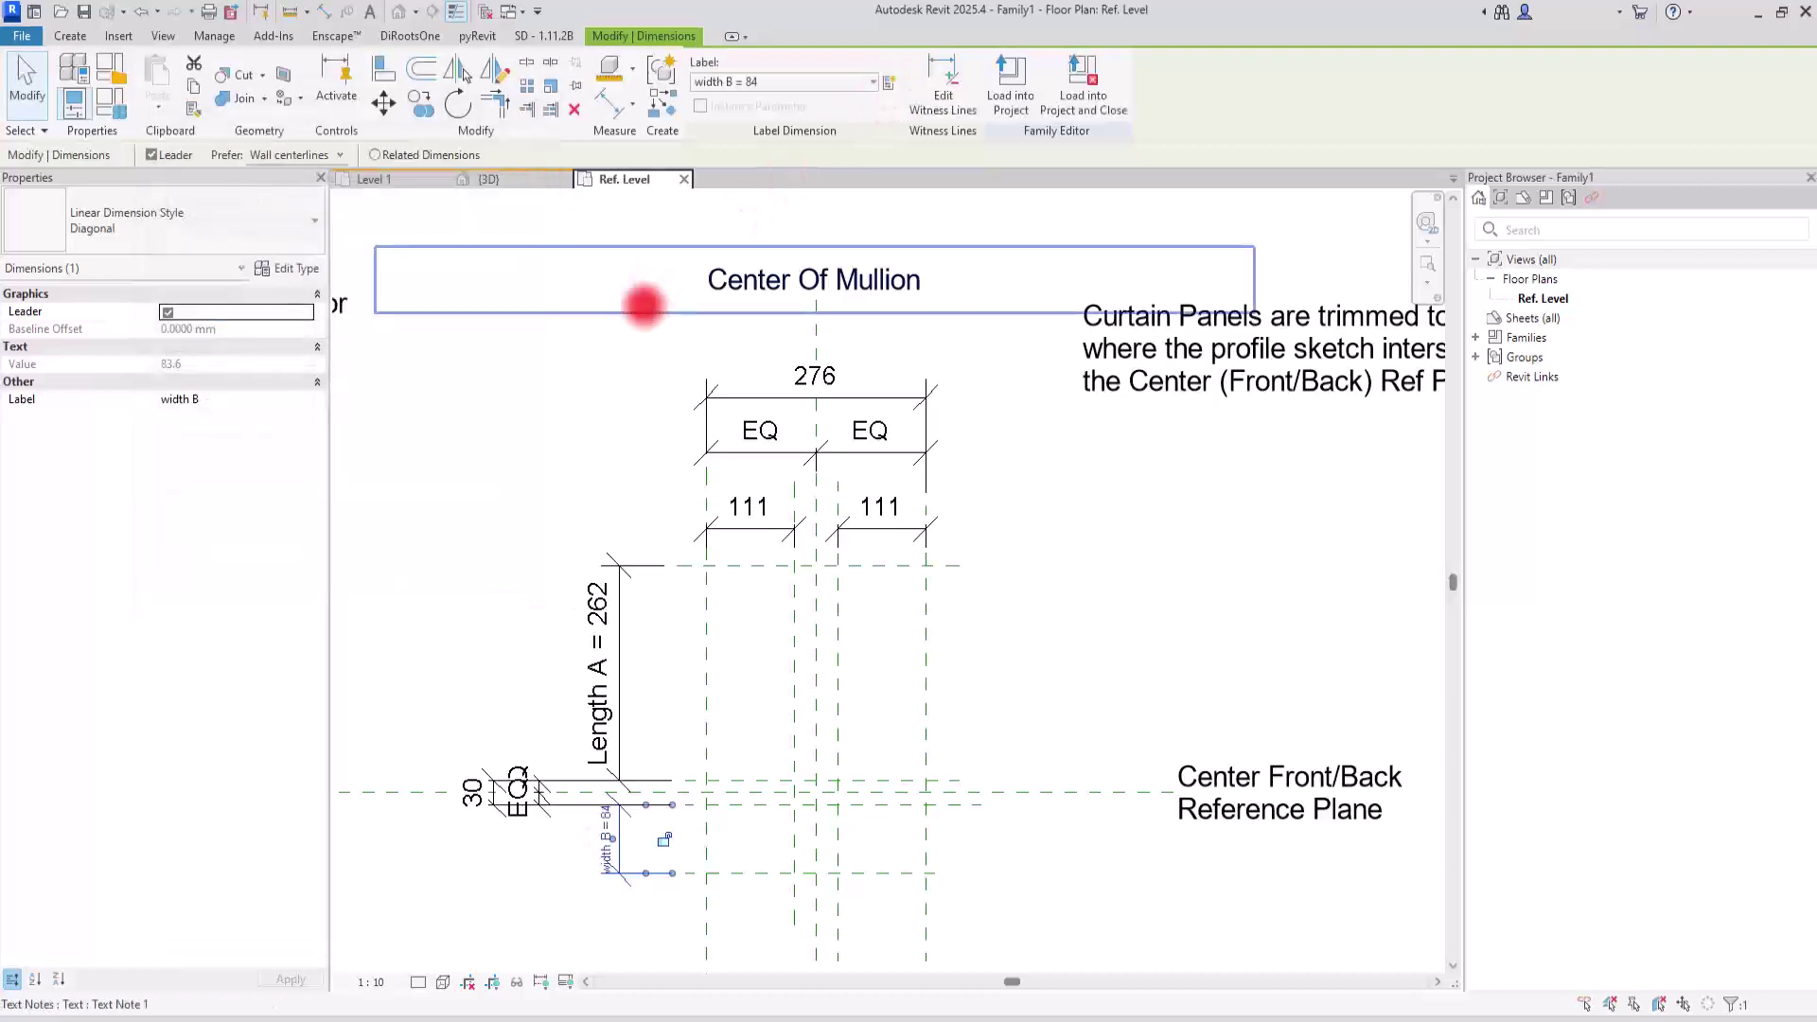
Label the 30 dimension as Glass Thickness and the 276 dimension as Width, then view Family Types
{"action": "left_click", "coordinate": [499, 458]}
{"action": "left_click", "coordinate": [499, 812]}
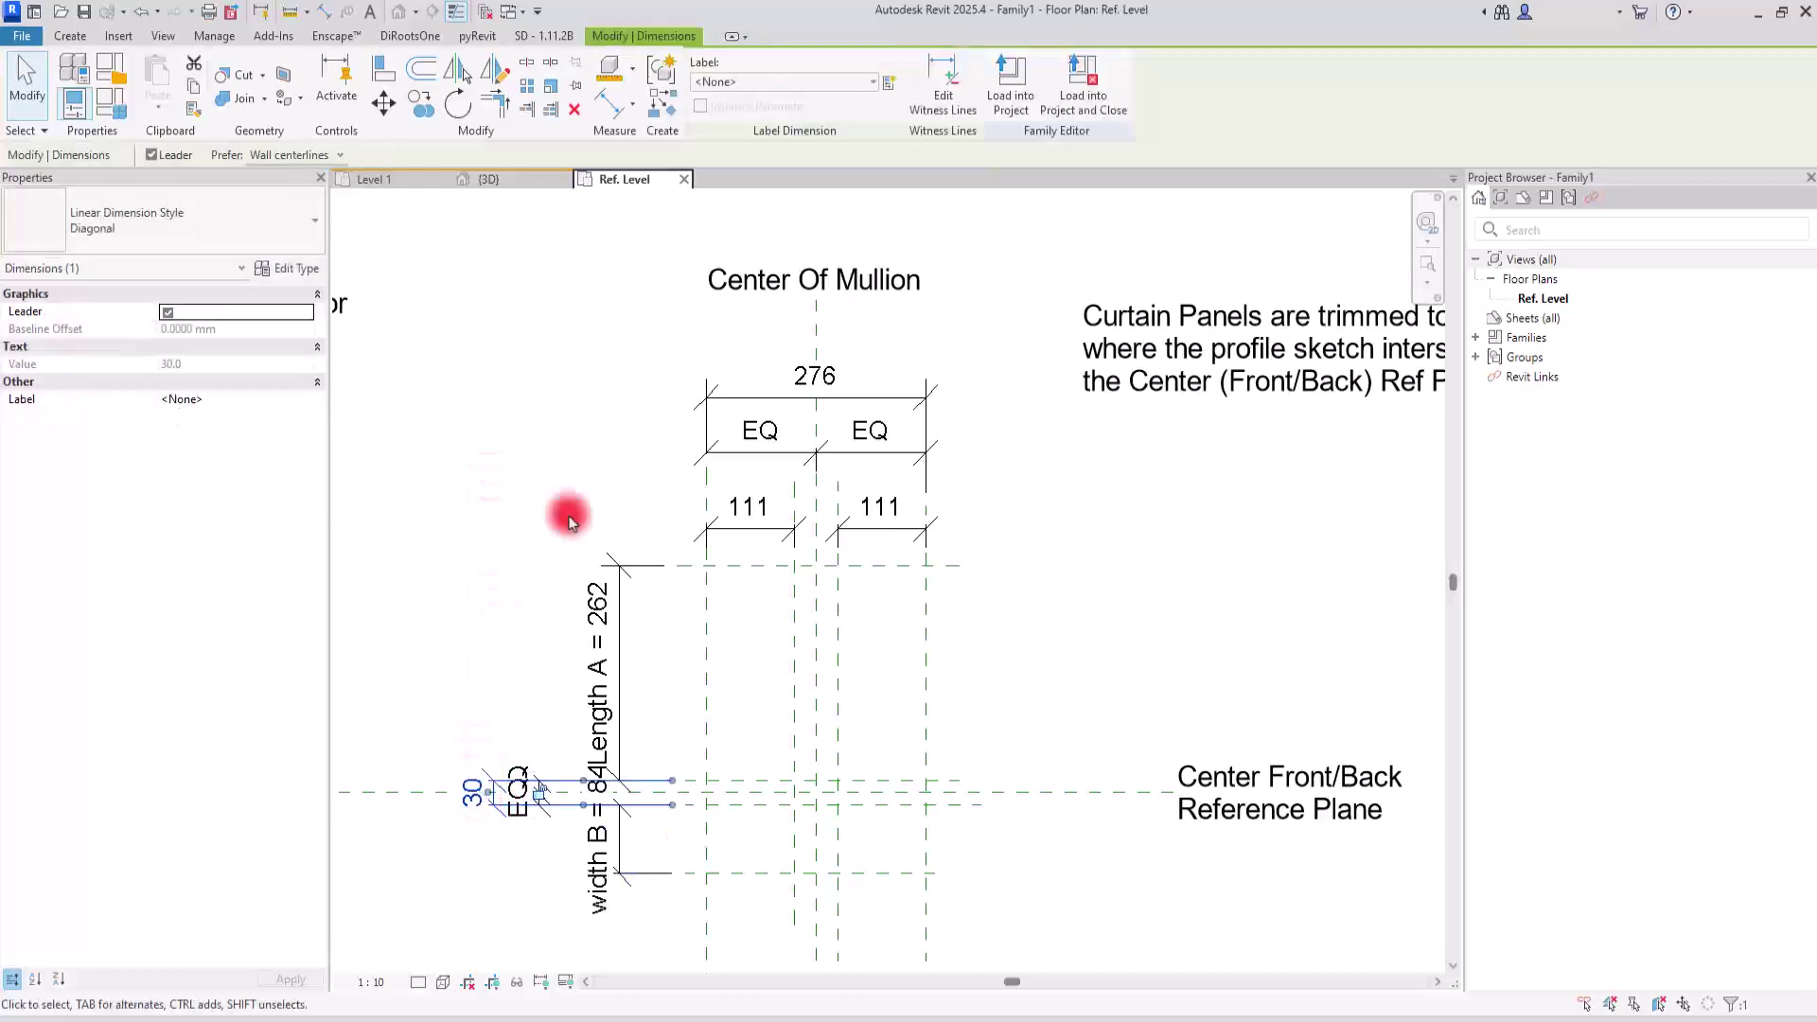
{"action": "left_click", "coordinate": [887, 84]}
{"action": "type", "text": "Glass Thickne"}
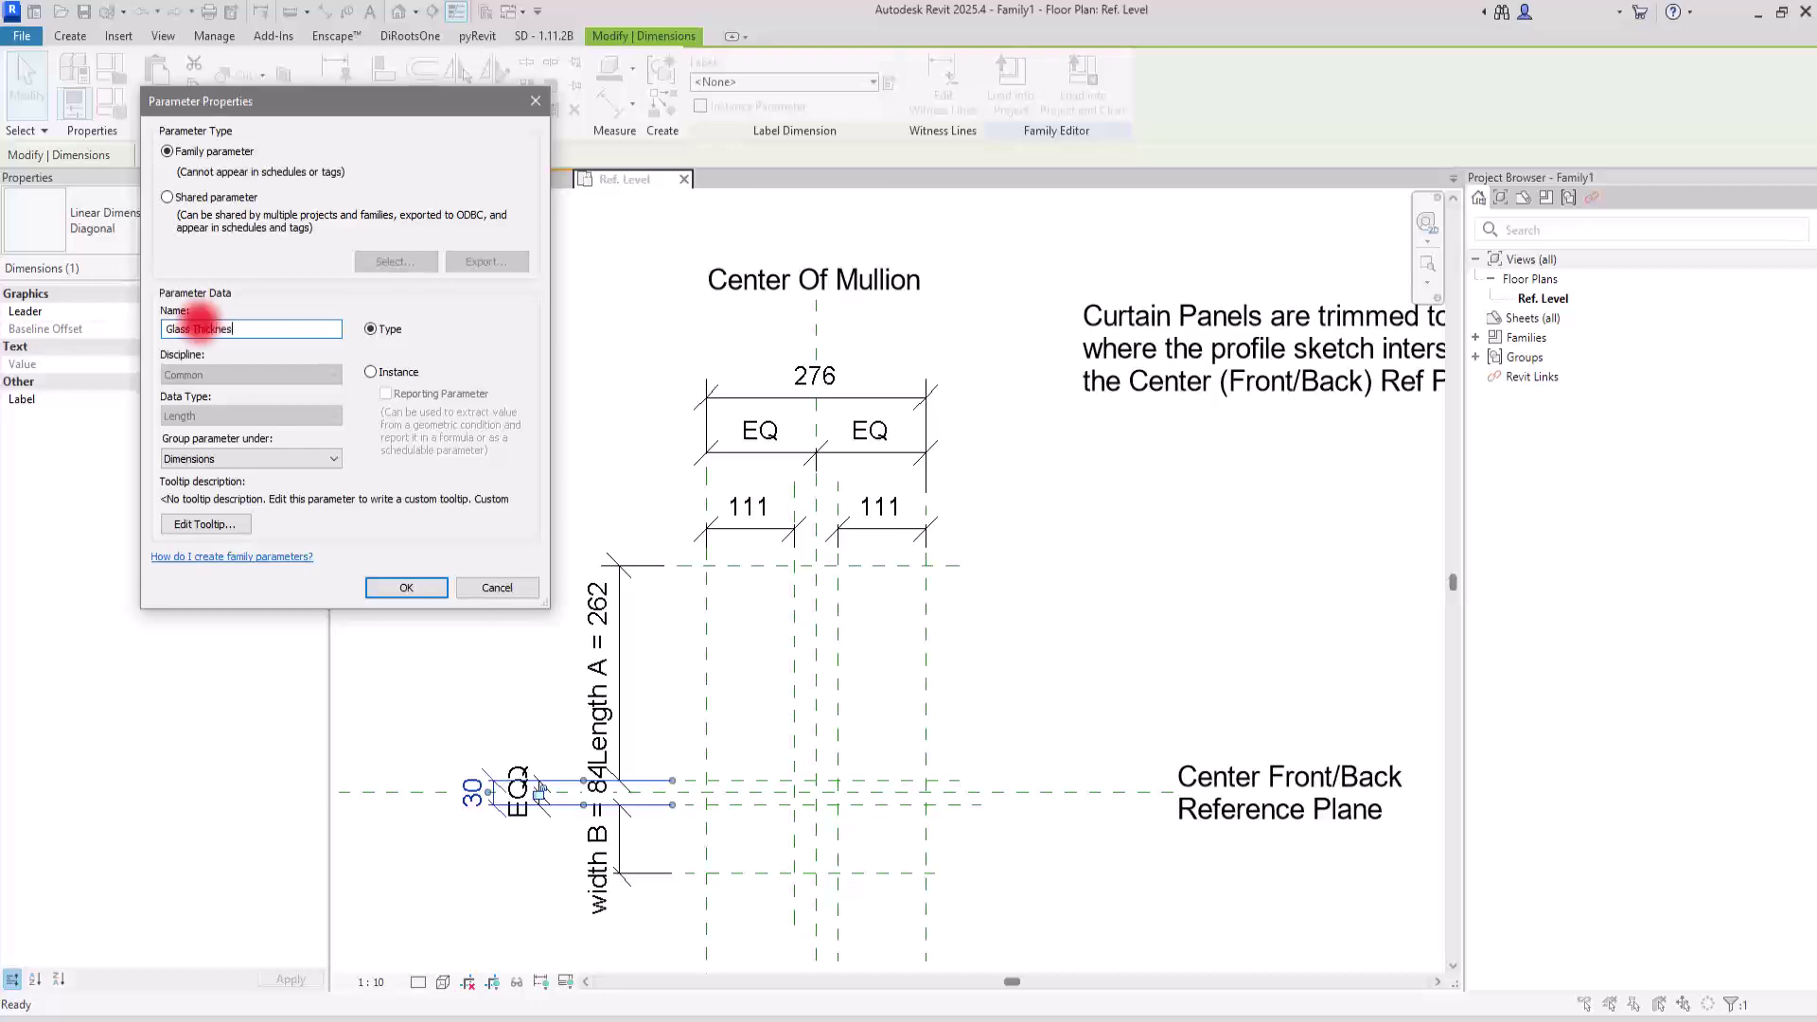
{"action": "type", "text": "s"}
{"action": "key", "text": "Return"}
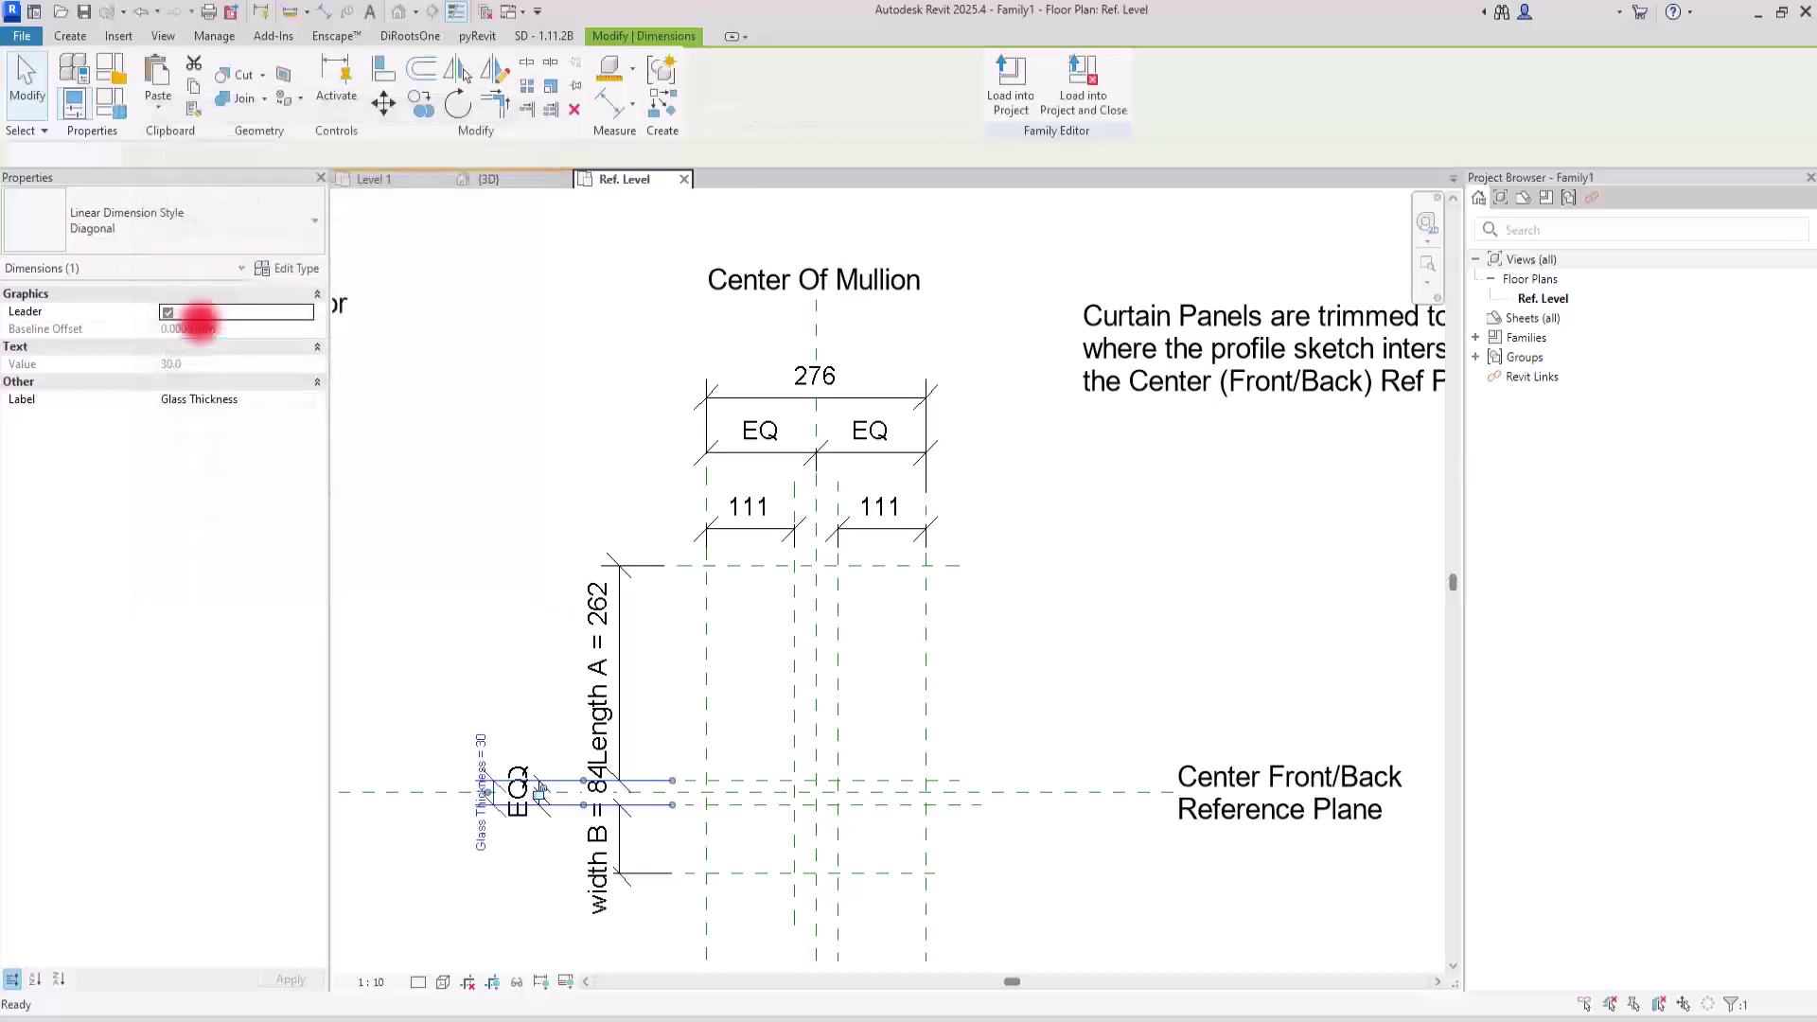
{"action": "left_click", "coordinate": [556, 378]}
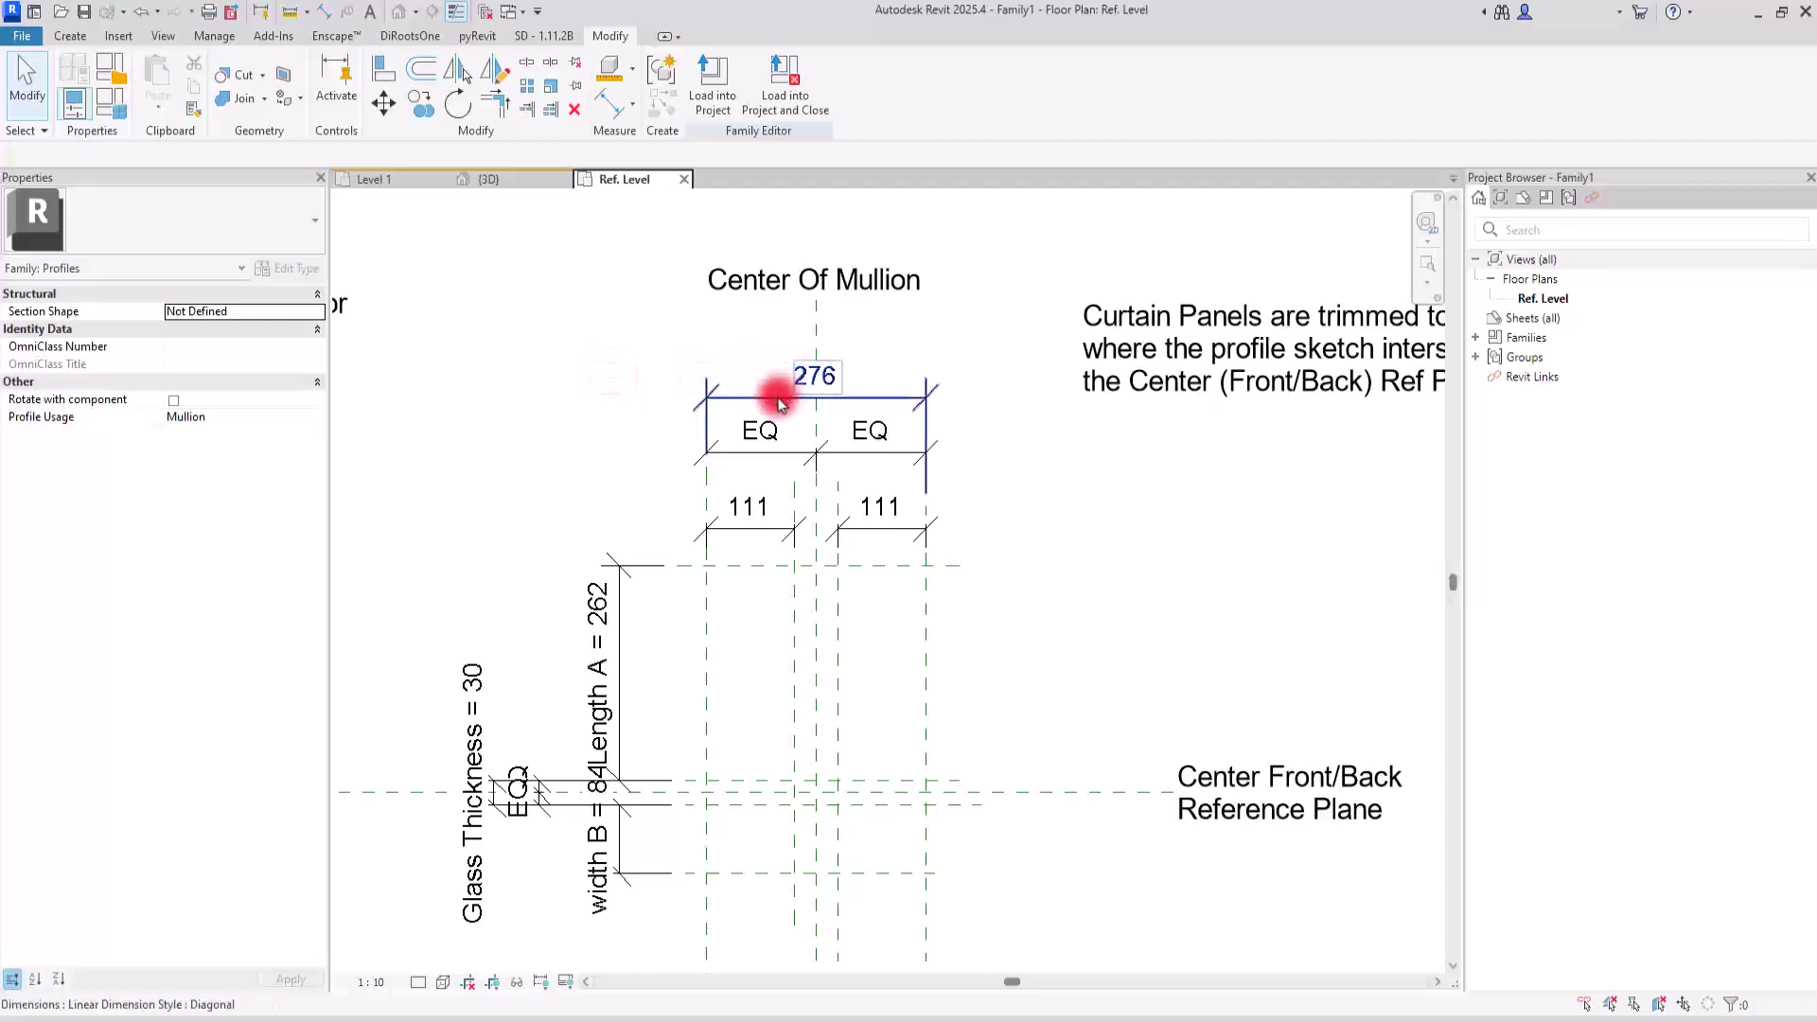
{"action": "left_click", "coordinate": [775, 386]}
{"action": "left_click", "coordinate": [888, 84]}
{"action": "type", "text": "Width"}
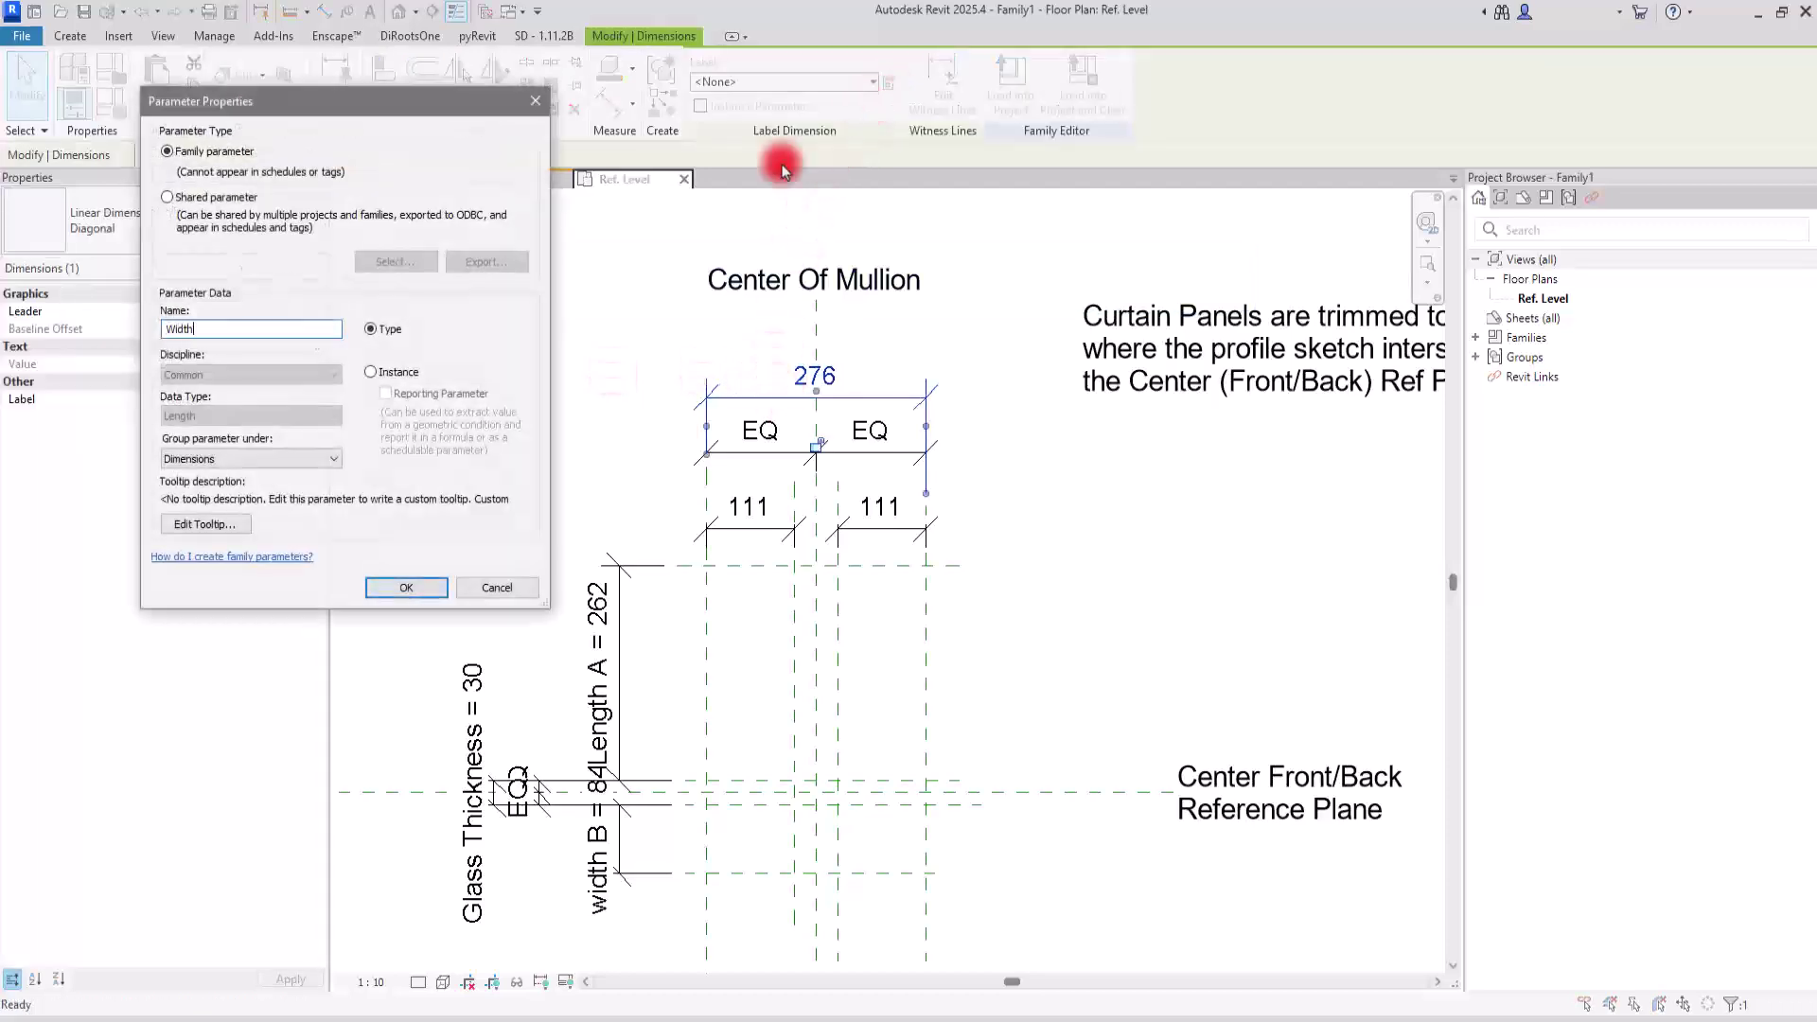
{"action": "key", "text": "Return"}
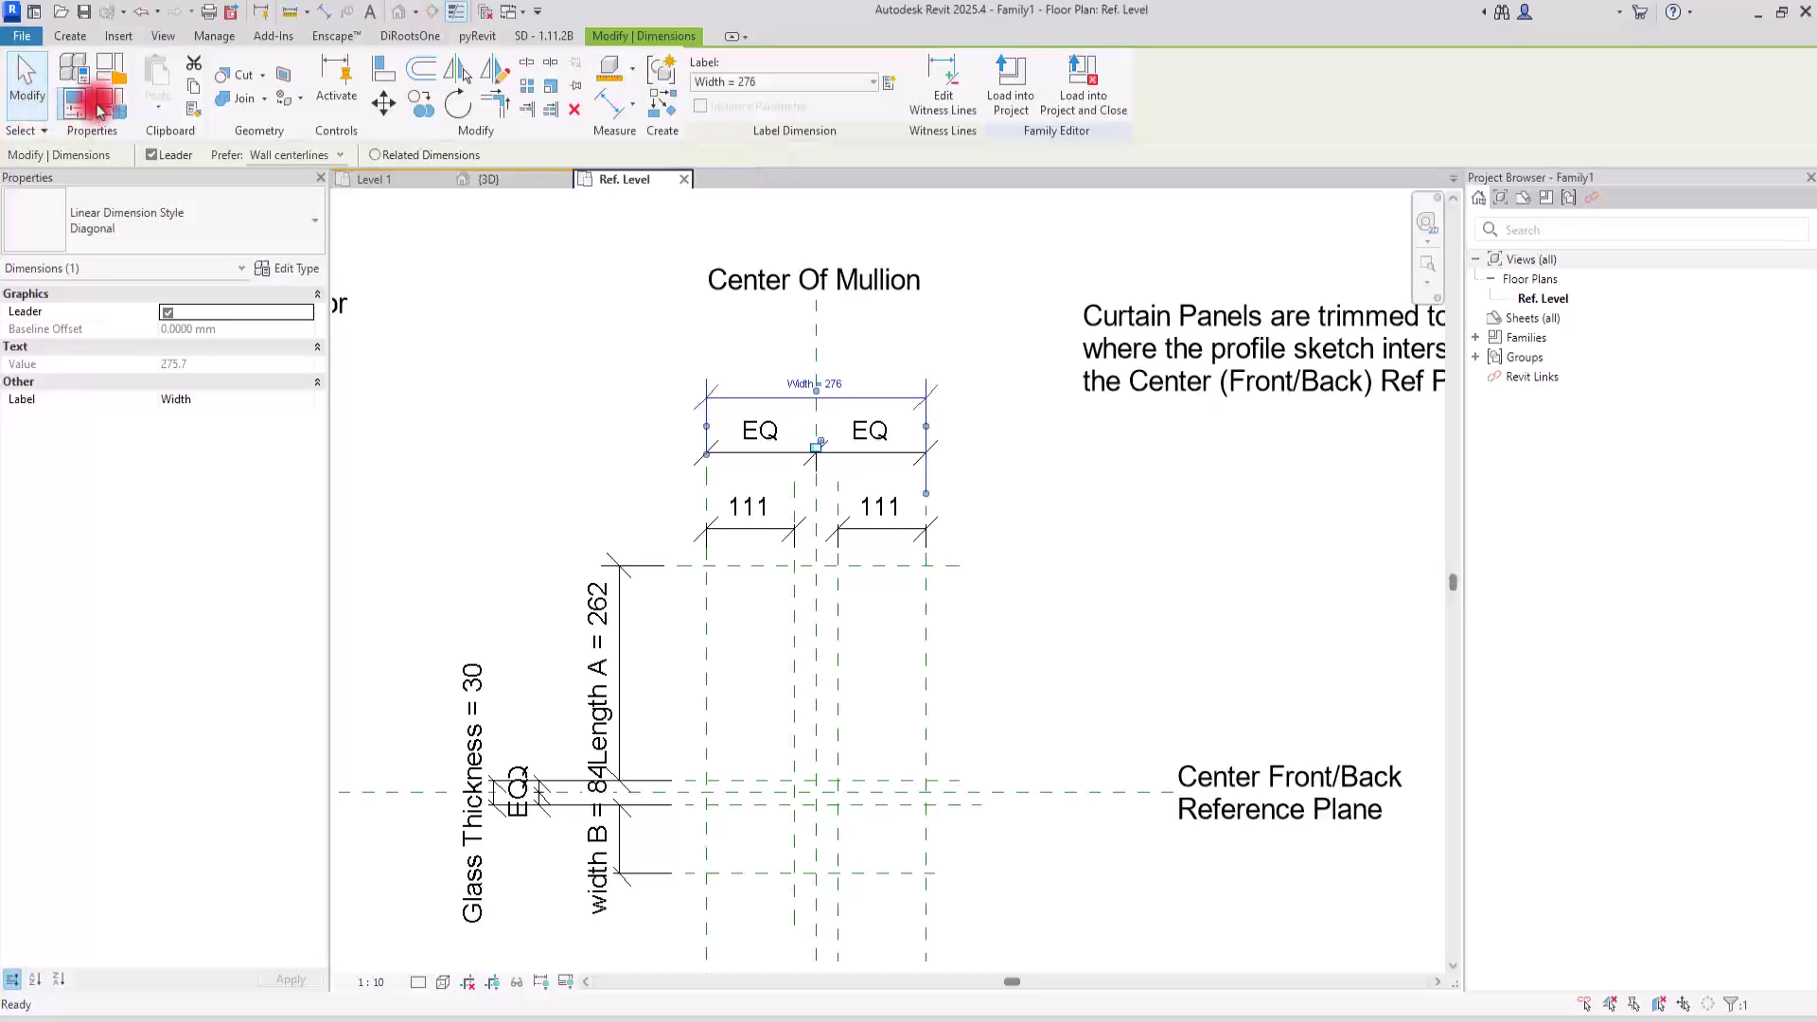
{"action": "left_click", "coordinate": [110, 71]}
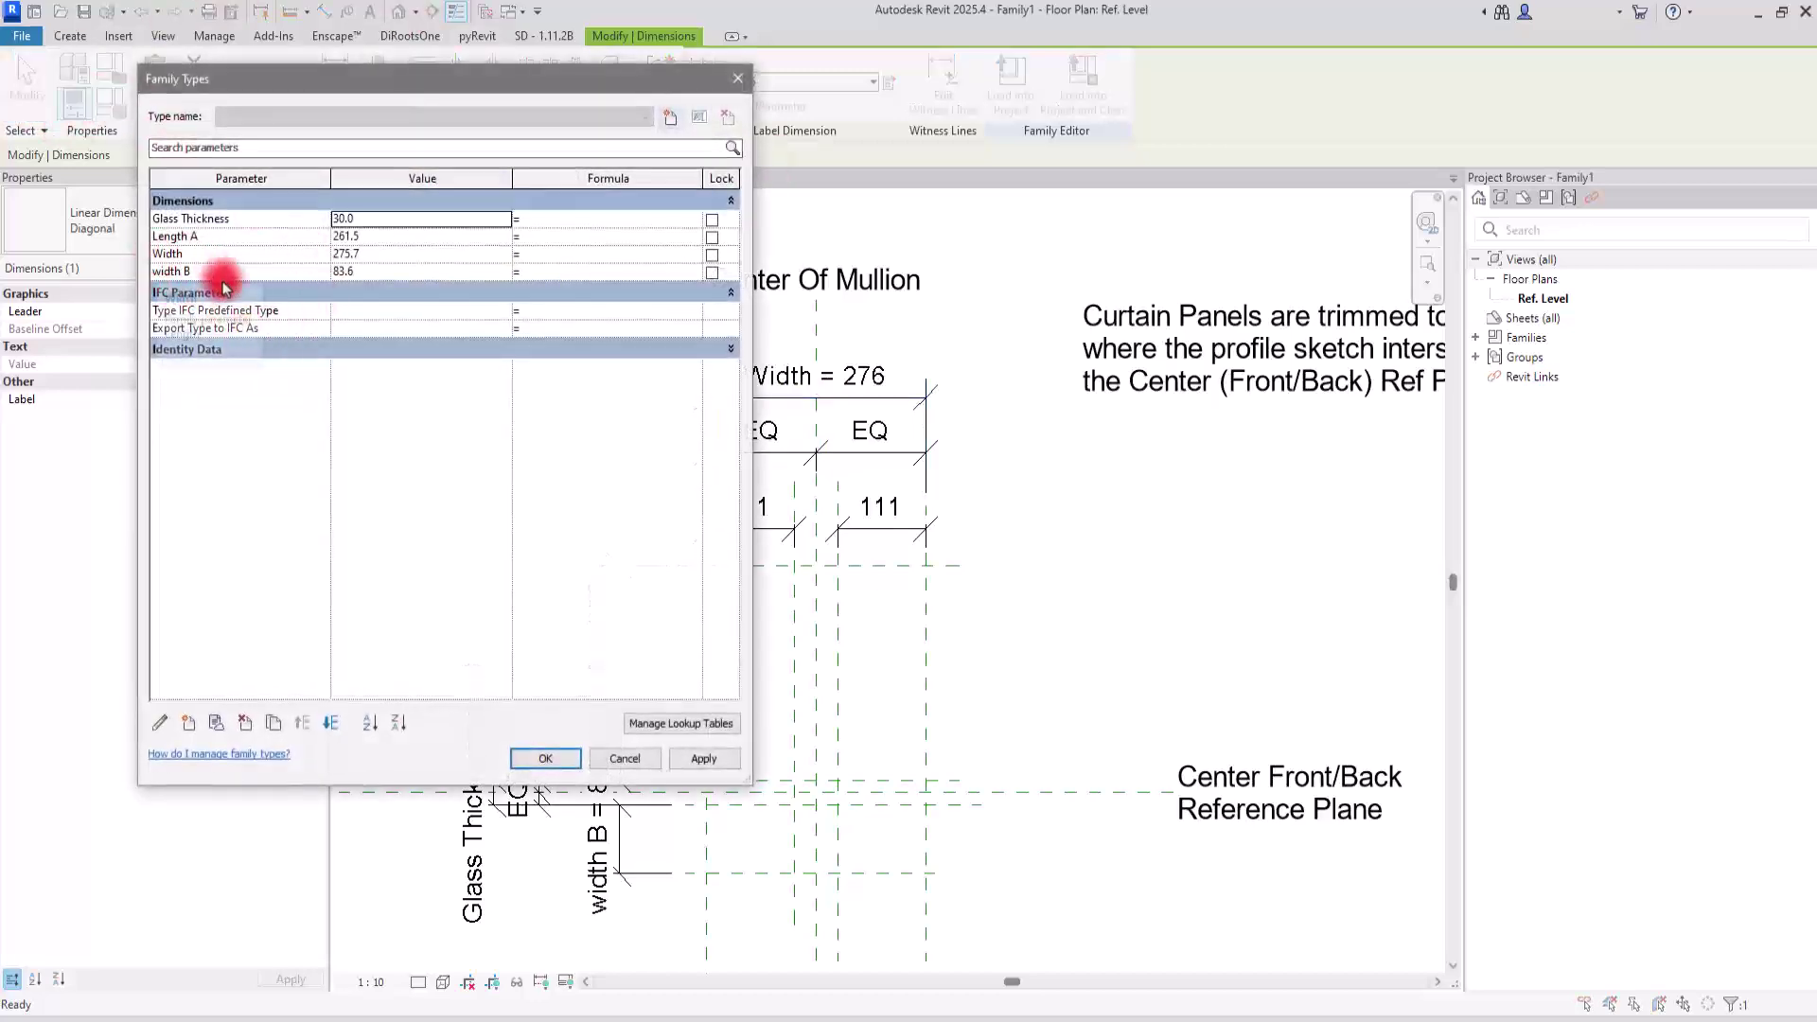
Rename the width B parameter to Length B
{"action": "left_click", "coordinate": [227, 272]}
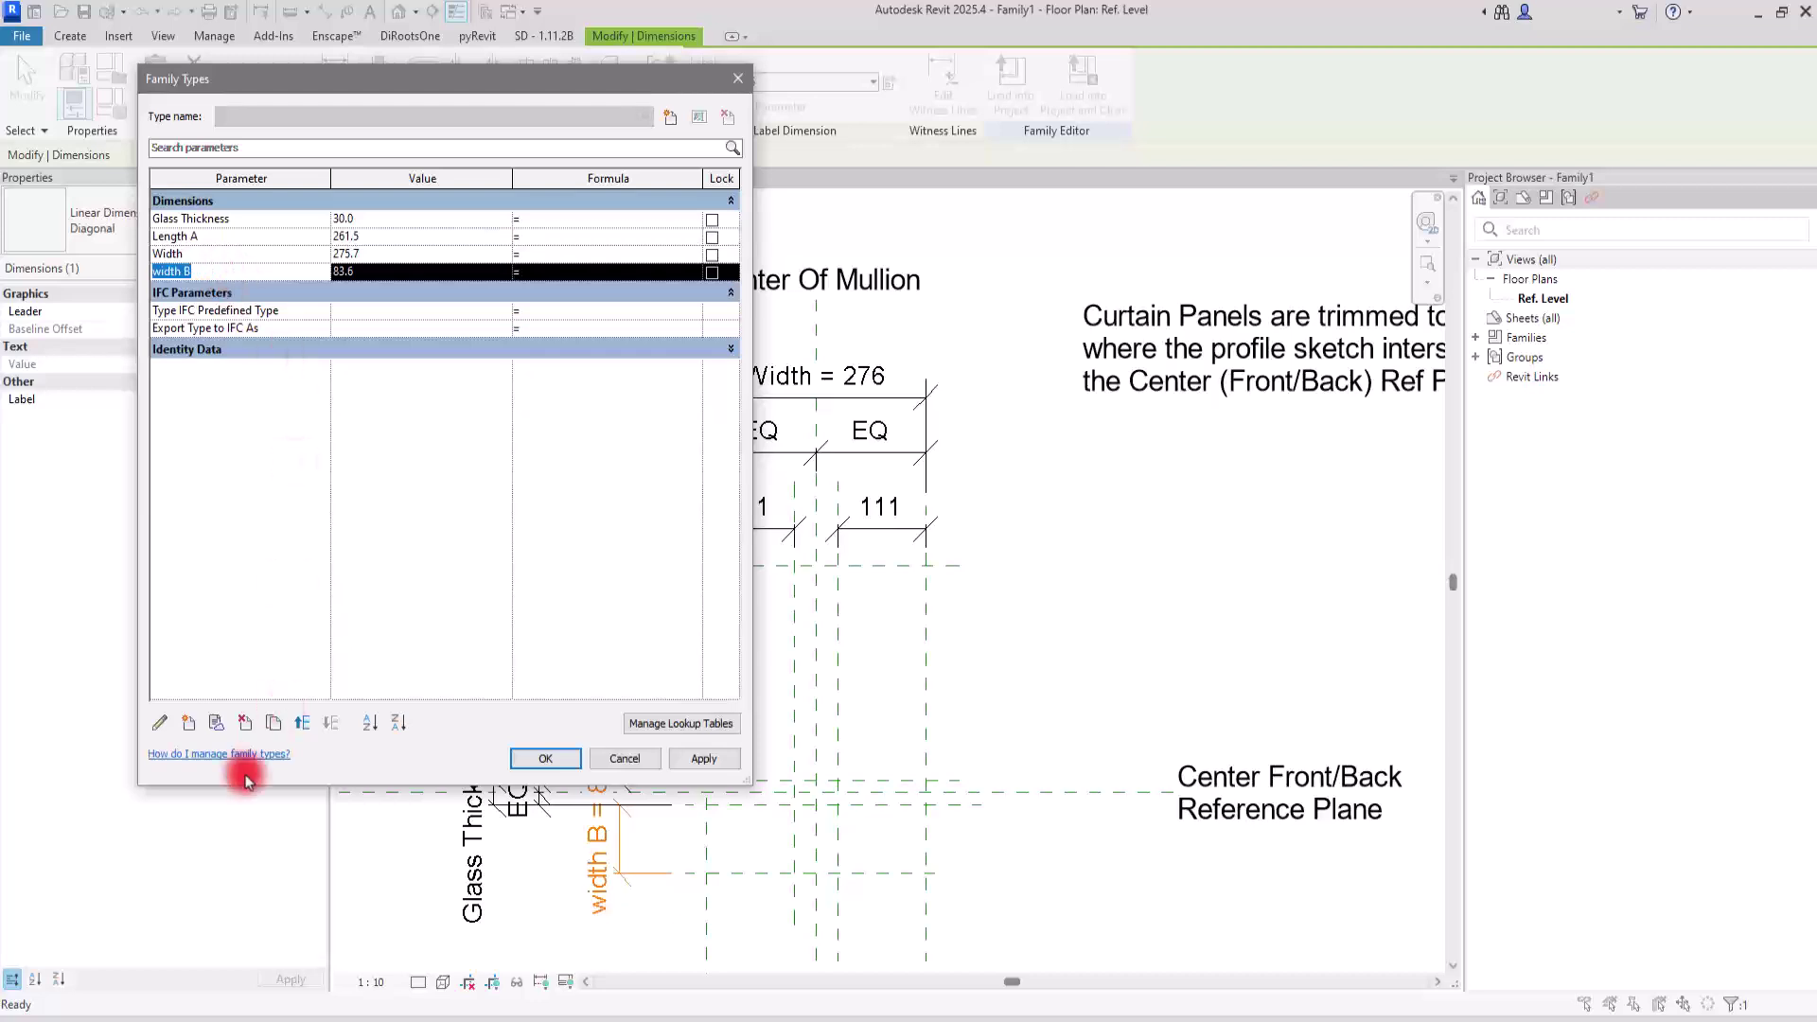
{"action": "left_click", "coordinate": [157, 724]}
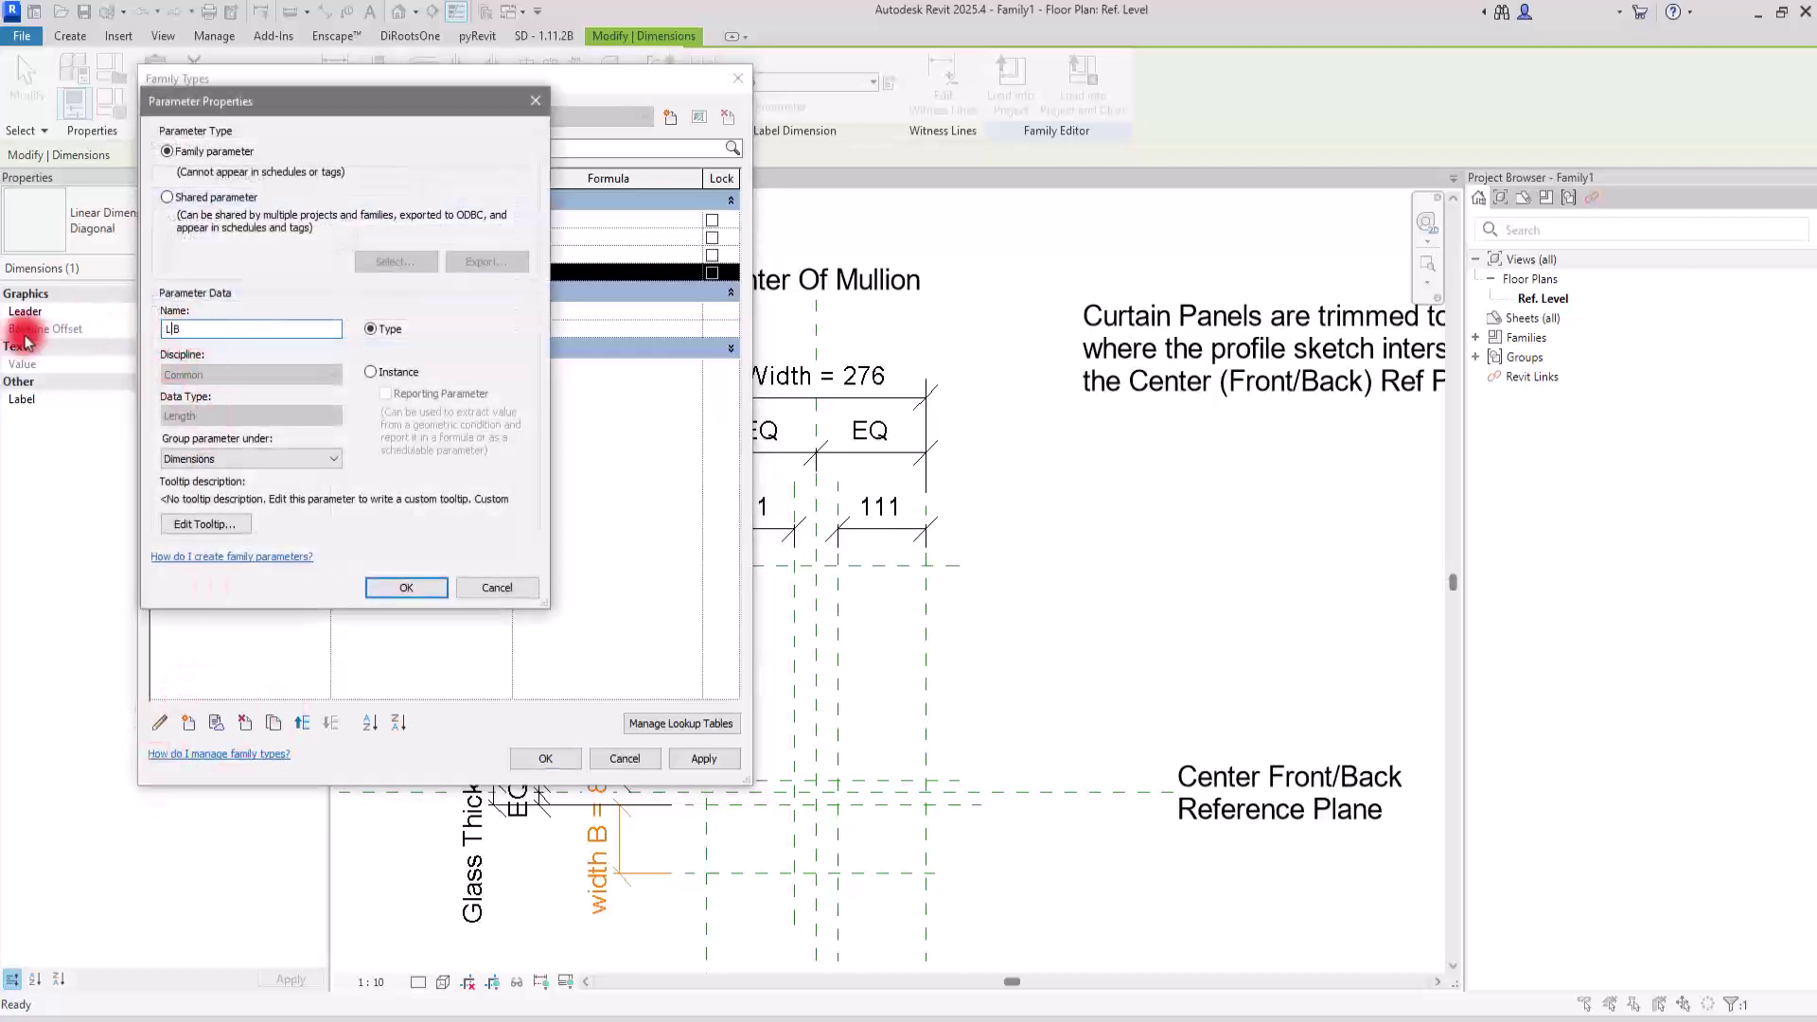
{"action": "key", "text": "Return"}
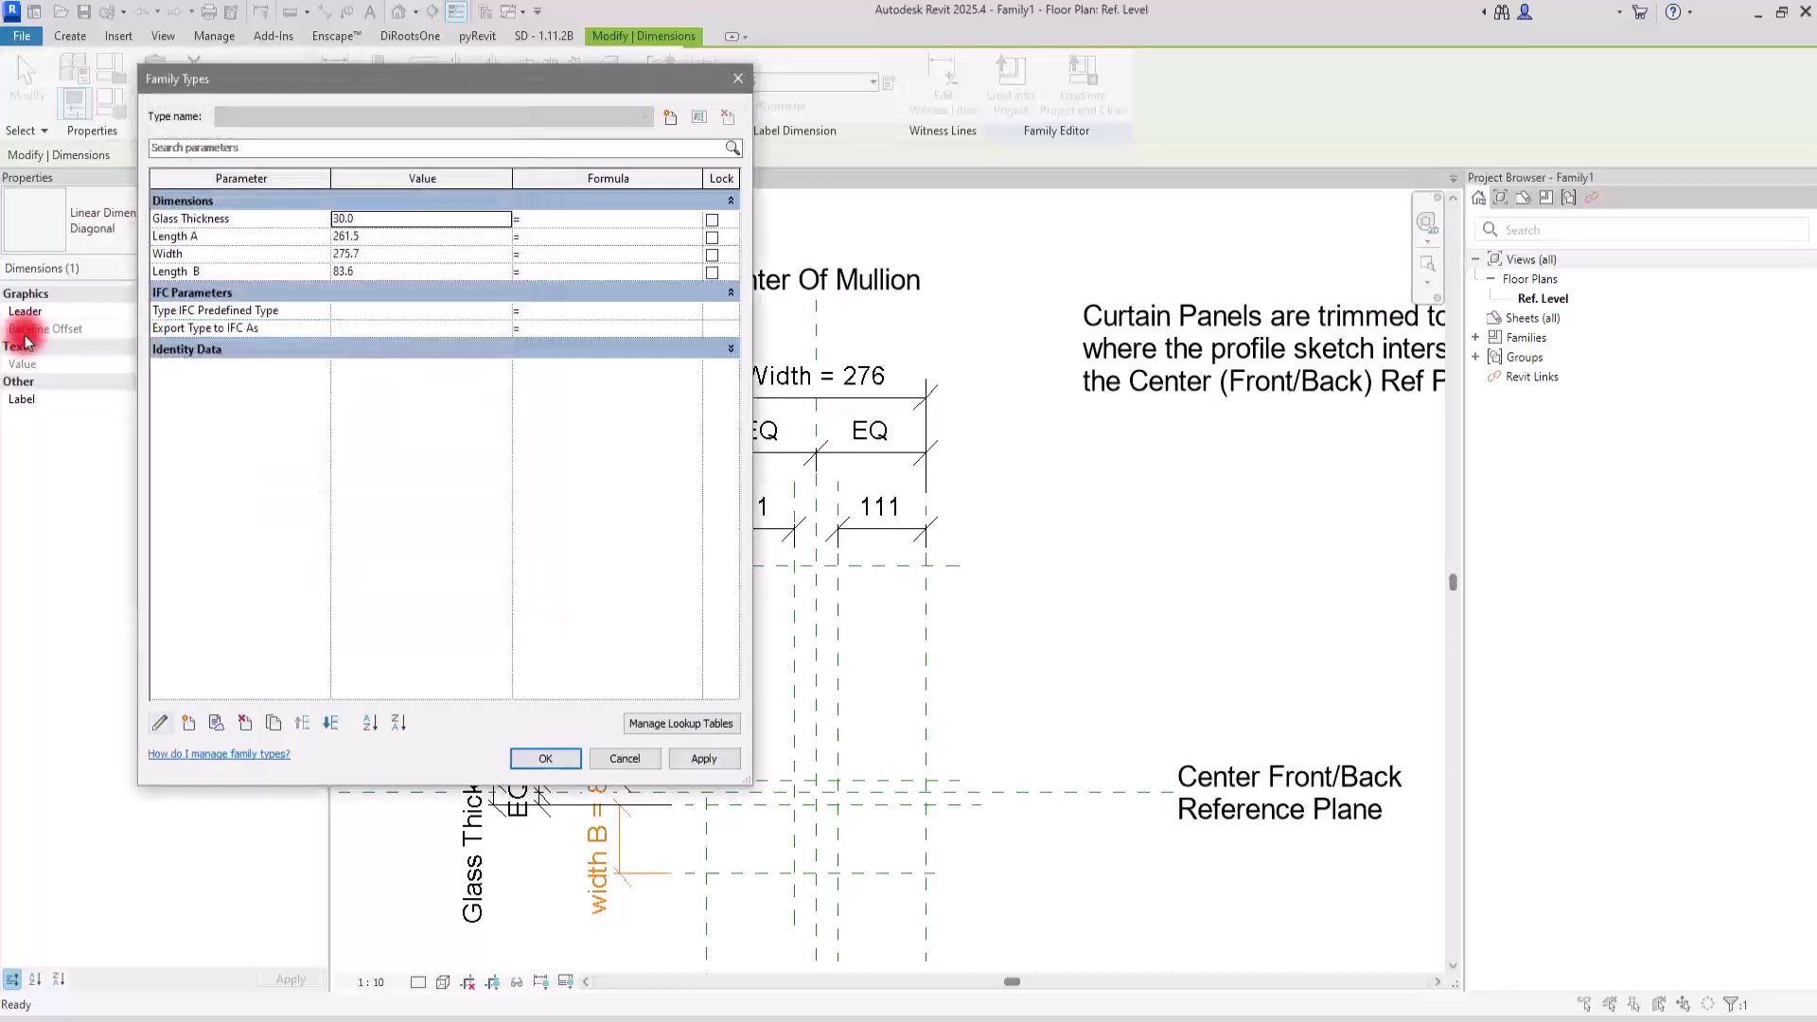
Reorder the parameters as Length A, Length B, Width, Glass Thickness
{"action": "left_click", "coordinate": [210, 238]}
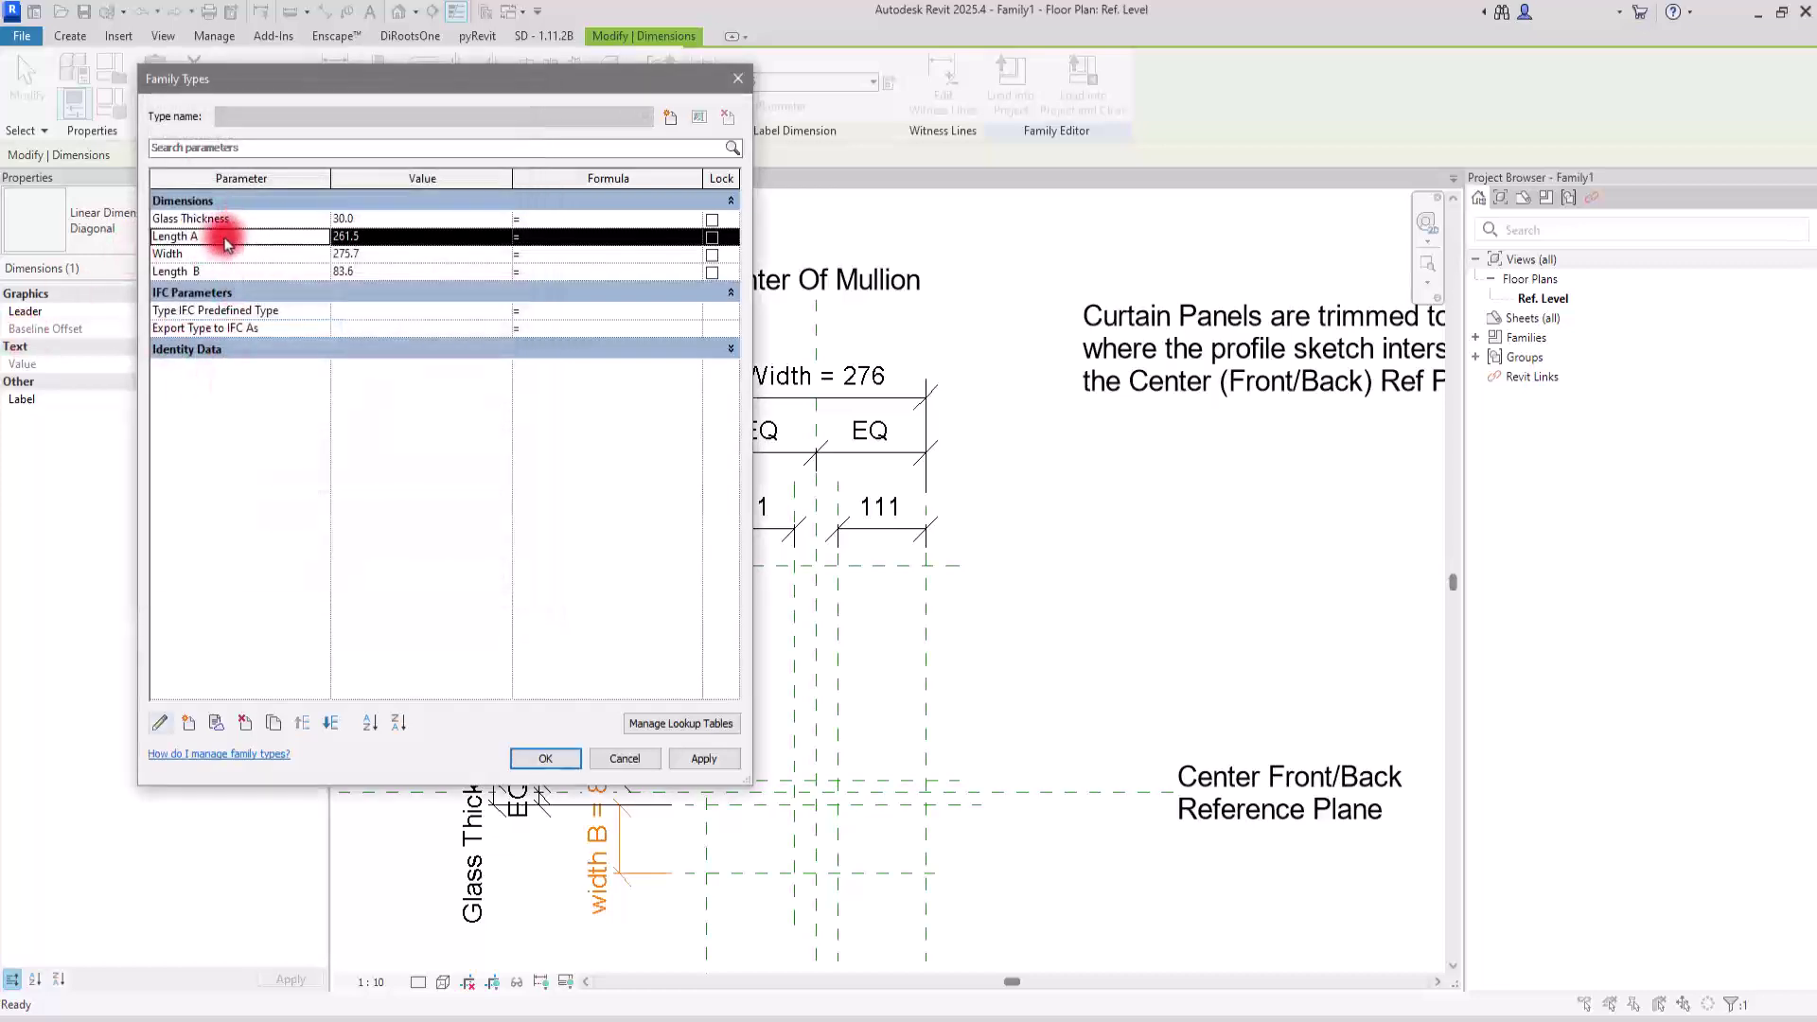
{"action": "left_click", "coordinate": [304, 724]}
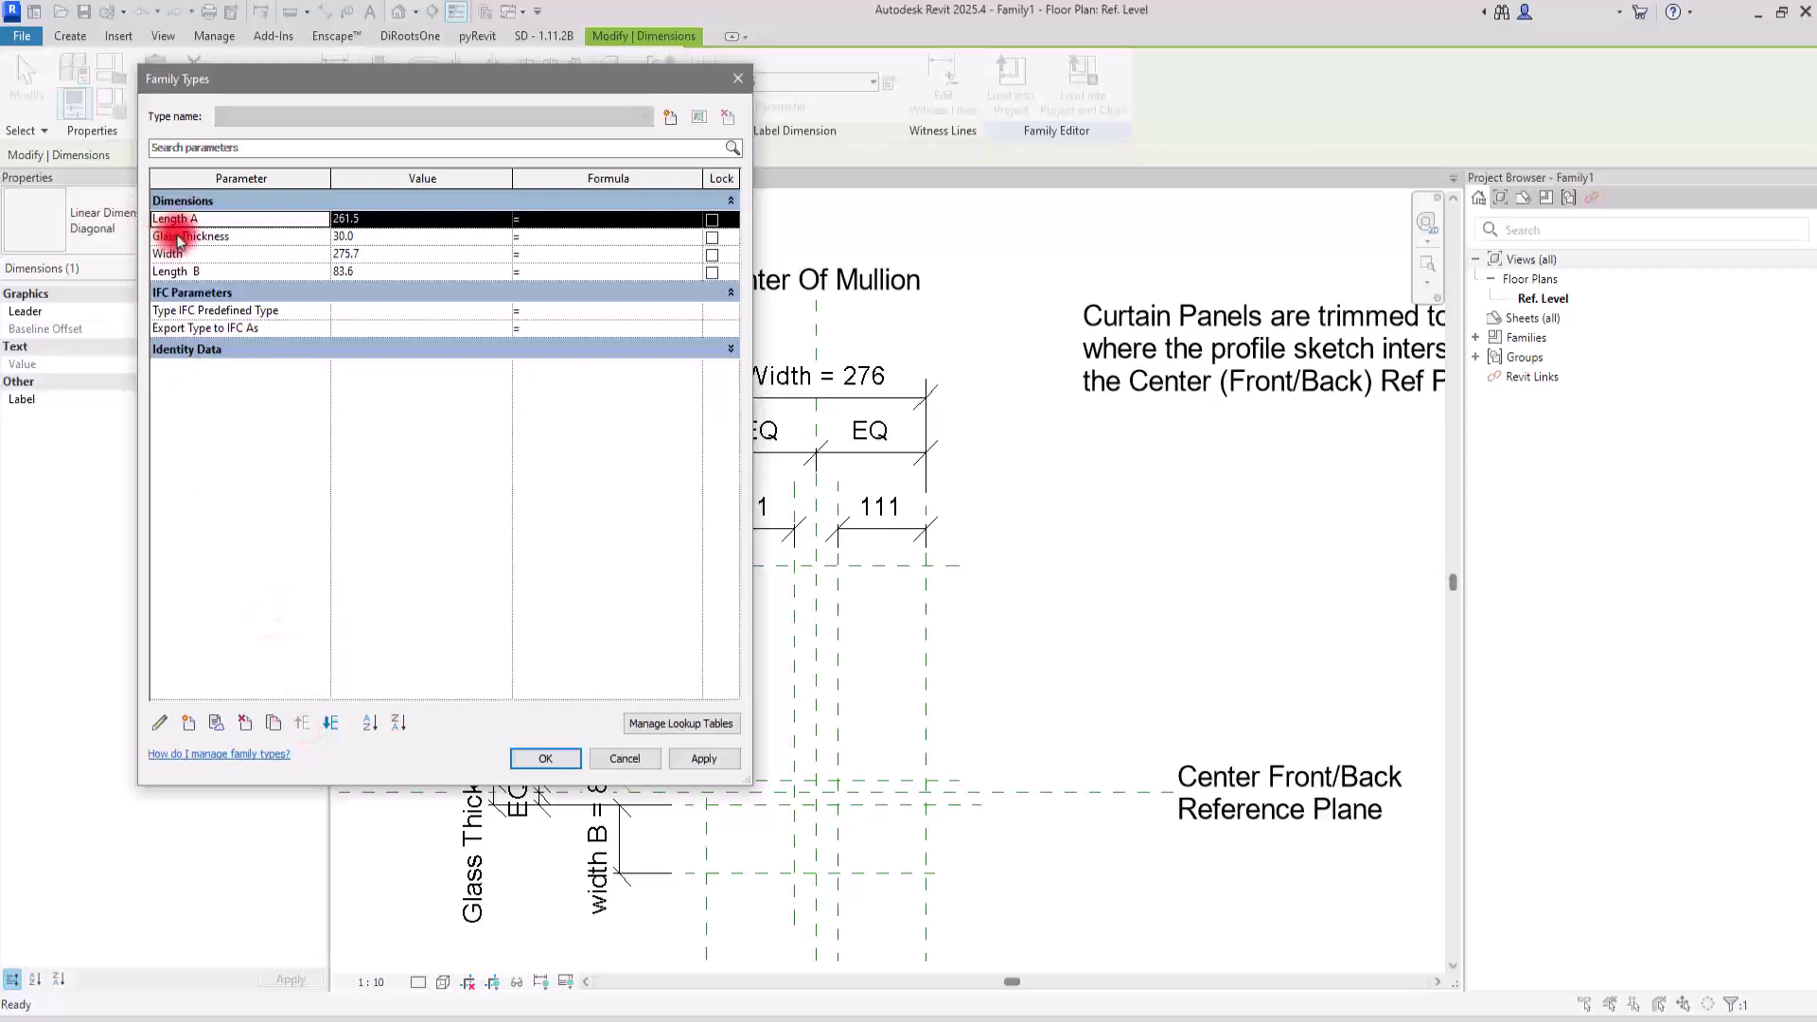
{"action": "left_click", "coordinate": [180, 271]}
{"action": "left_click", "coordinate": [304, 724]}
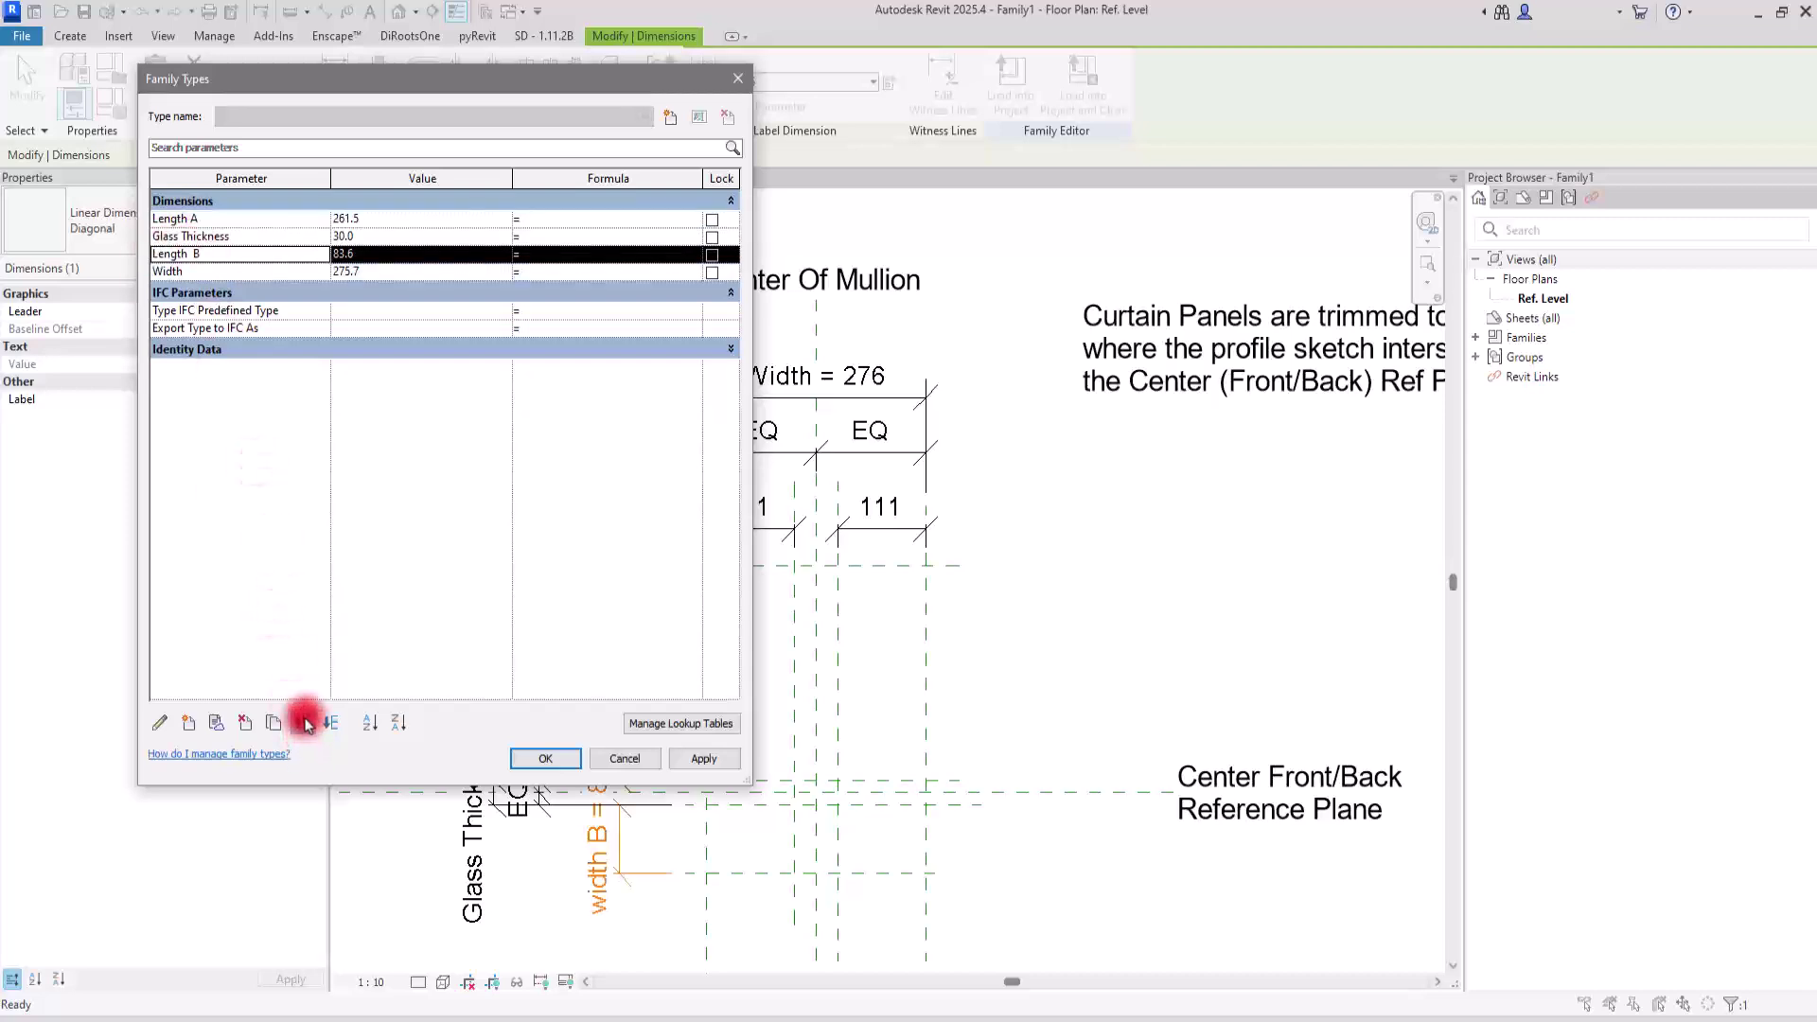
{"action": "left_click", "coordinate": [210, 275]}
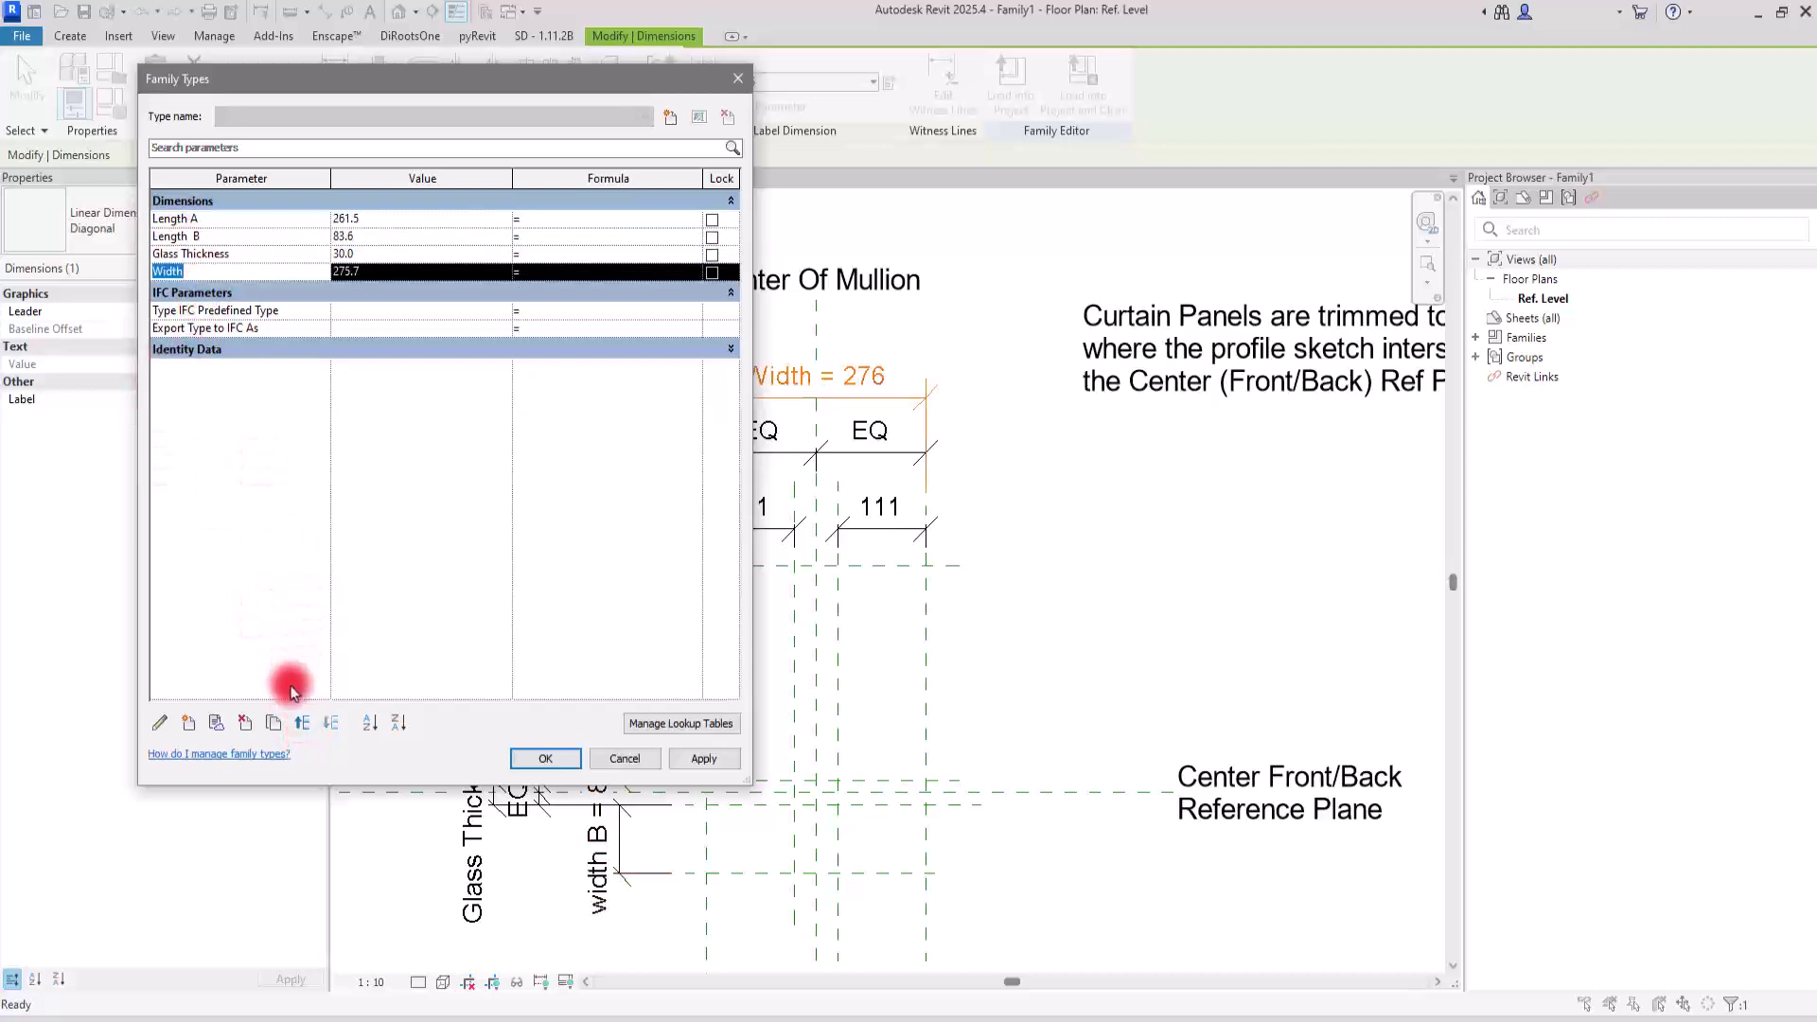
{"action": "left_click", "coordinate": [304, 724]}
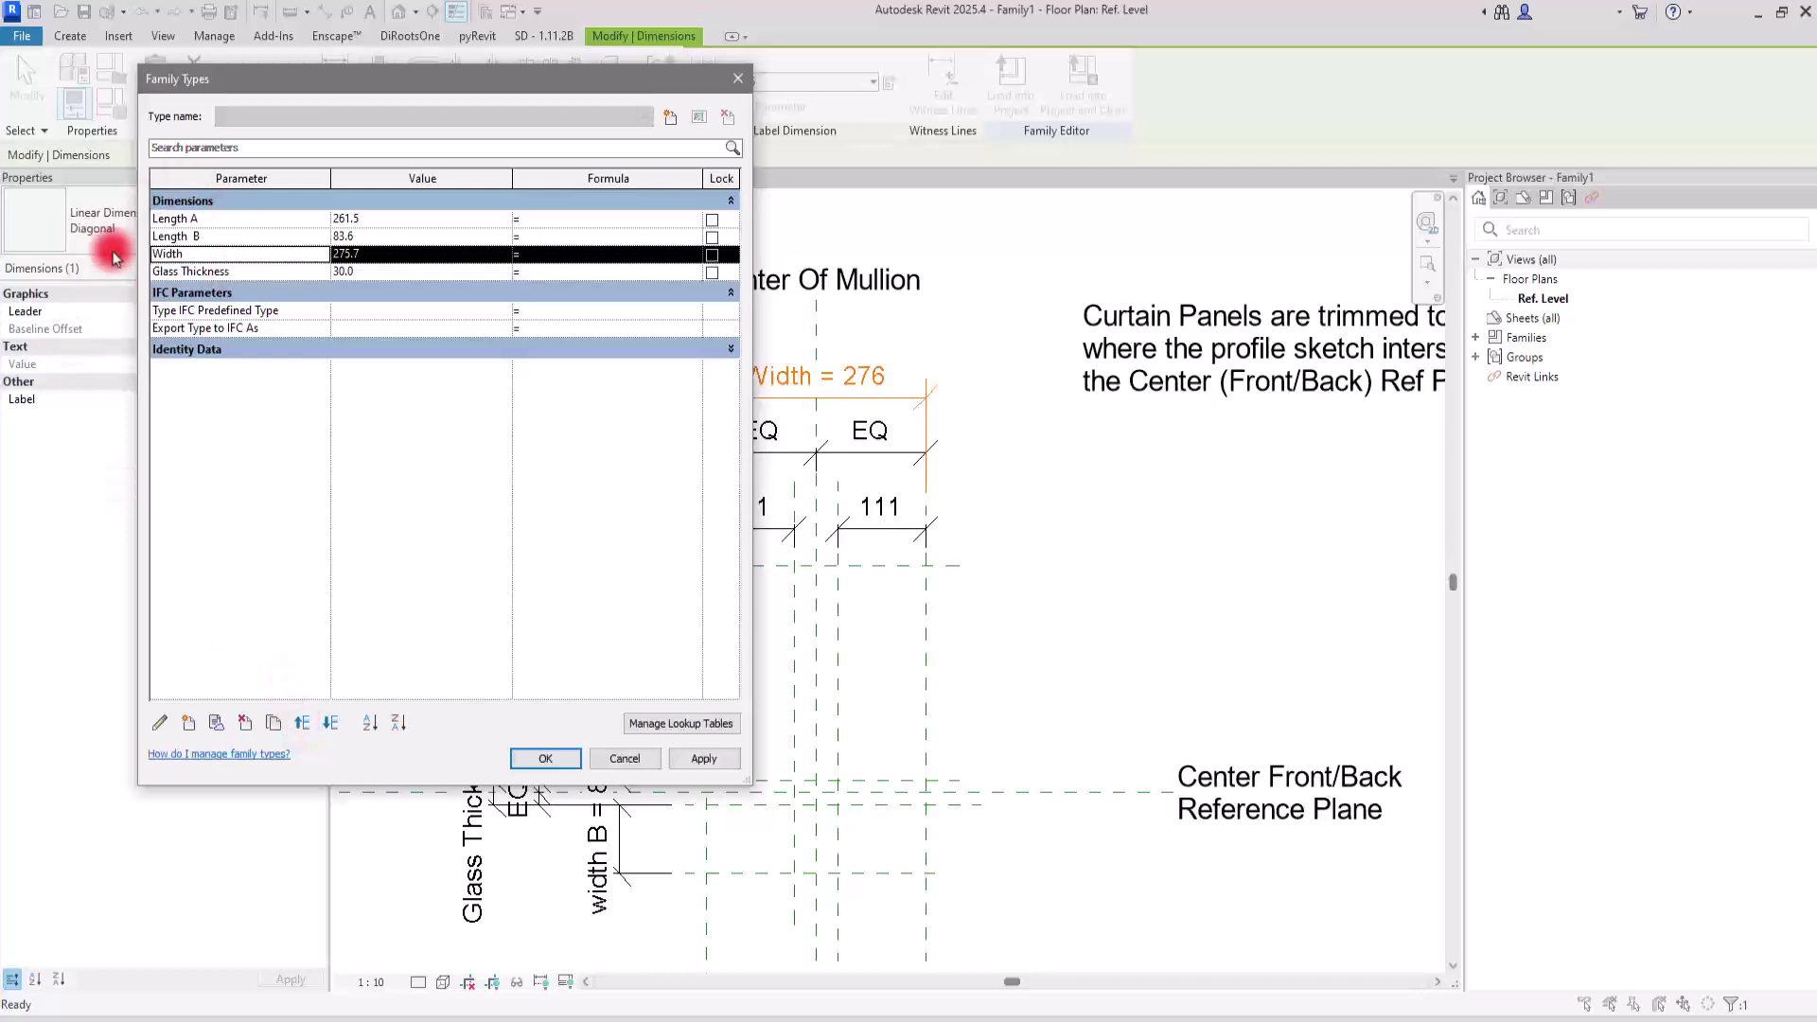
Label both 111 dimensions with a new shared Depth parameter
{"action": "left_click", "coordinate": [549, 757]}
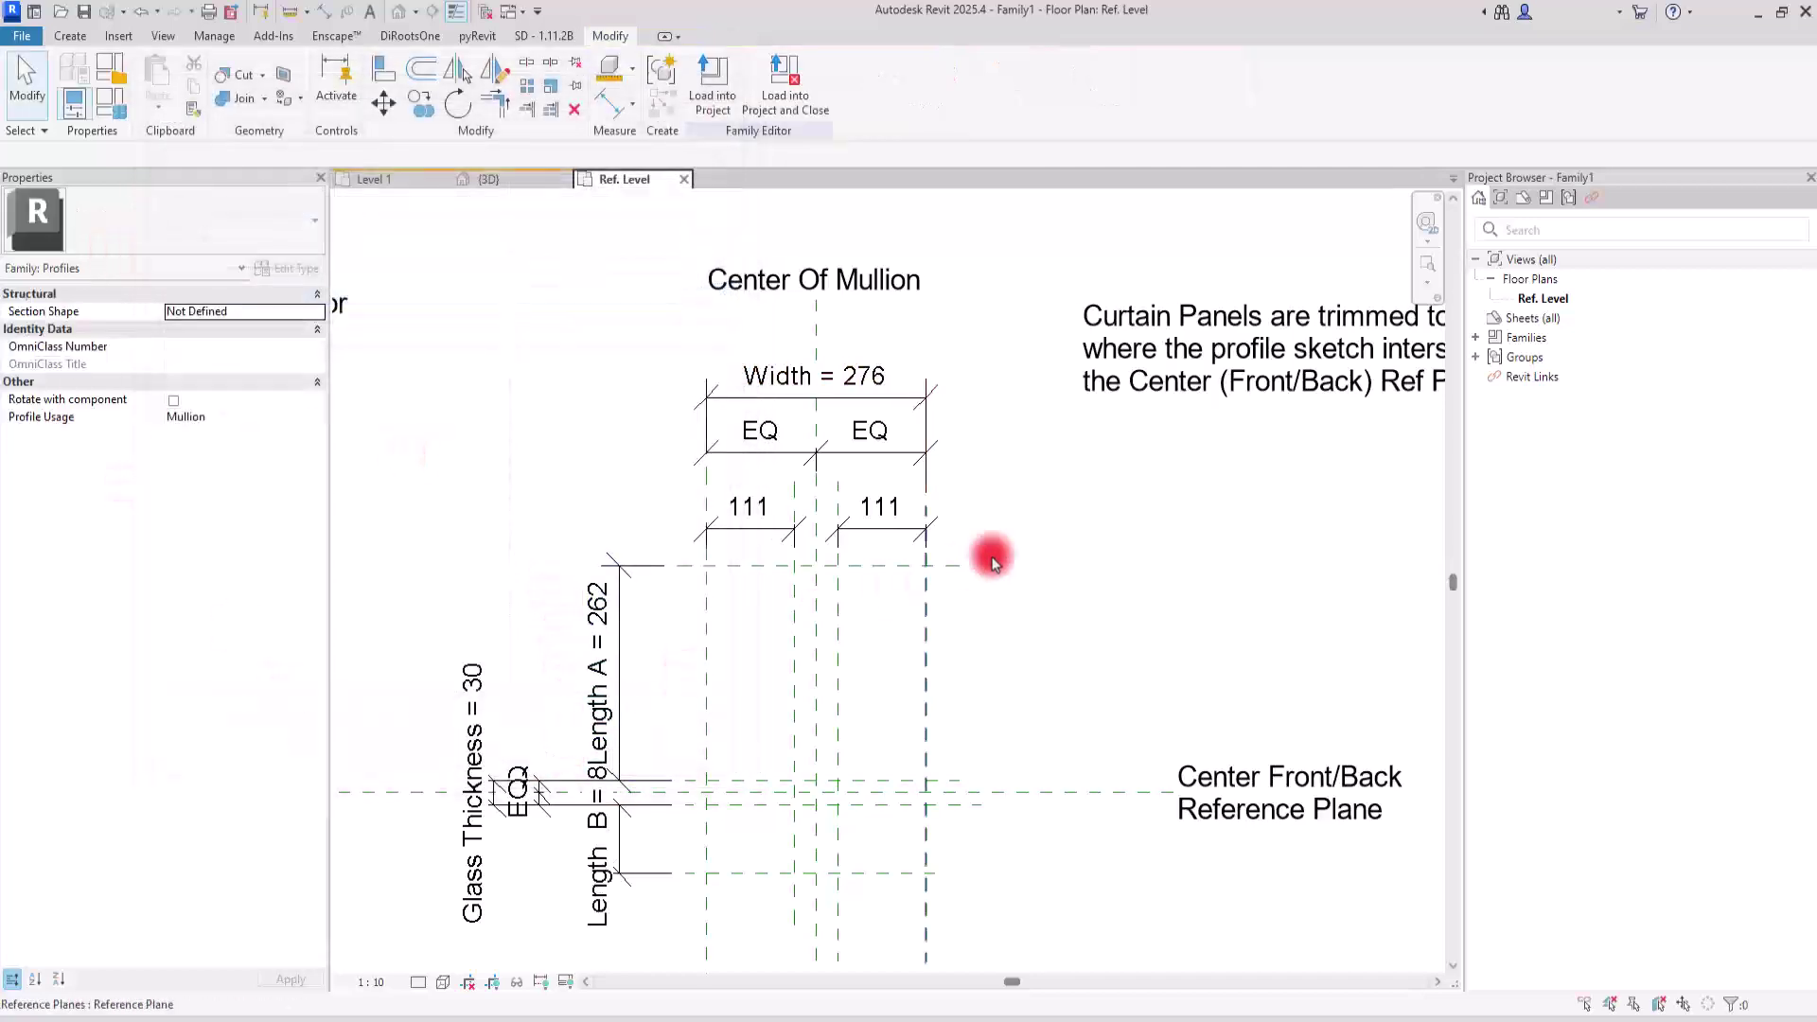
{"action": "left_click", "coordinate": [759, 528]}
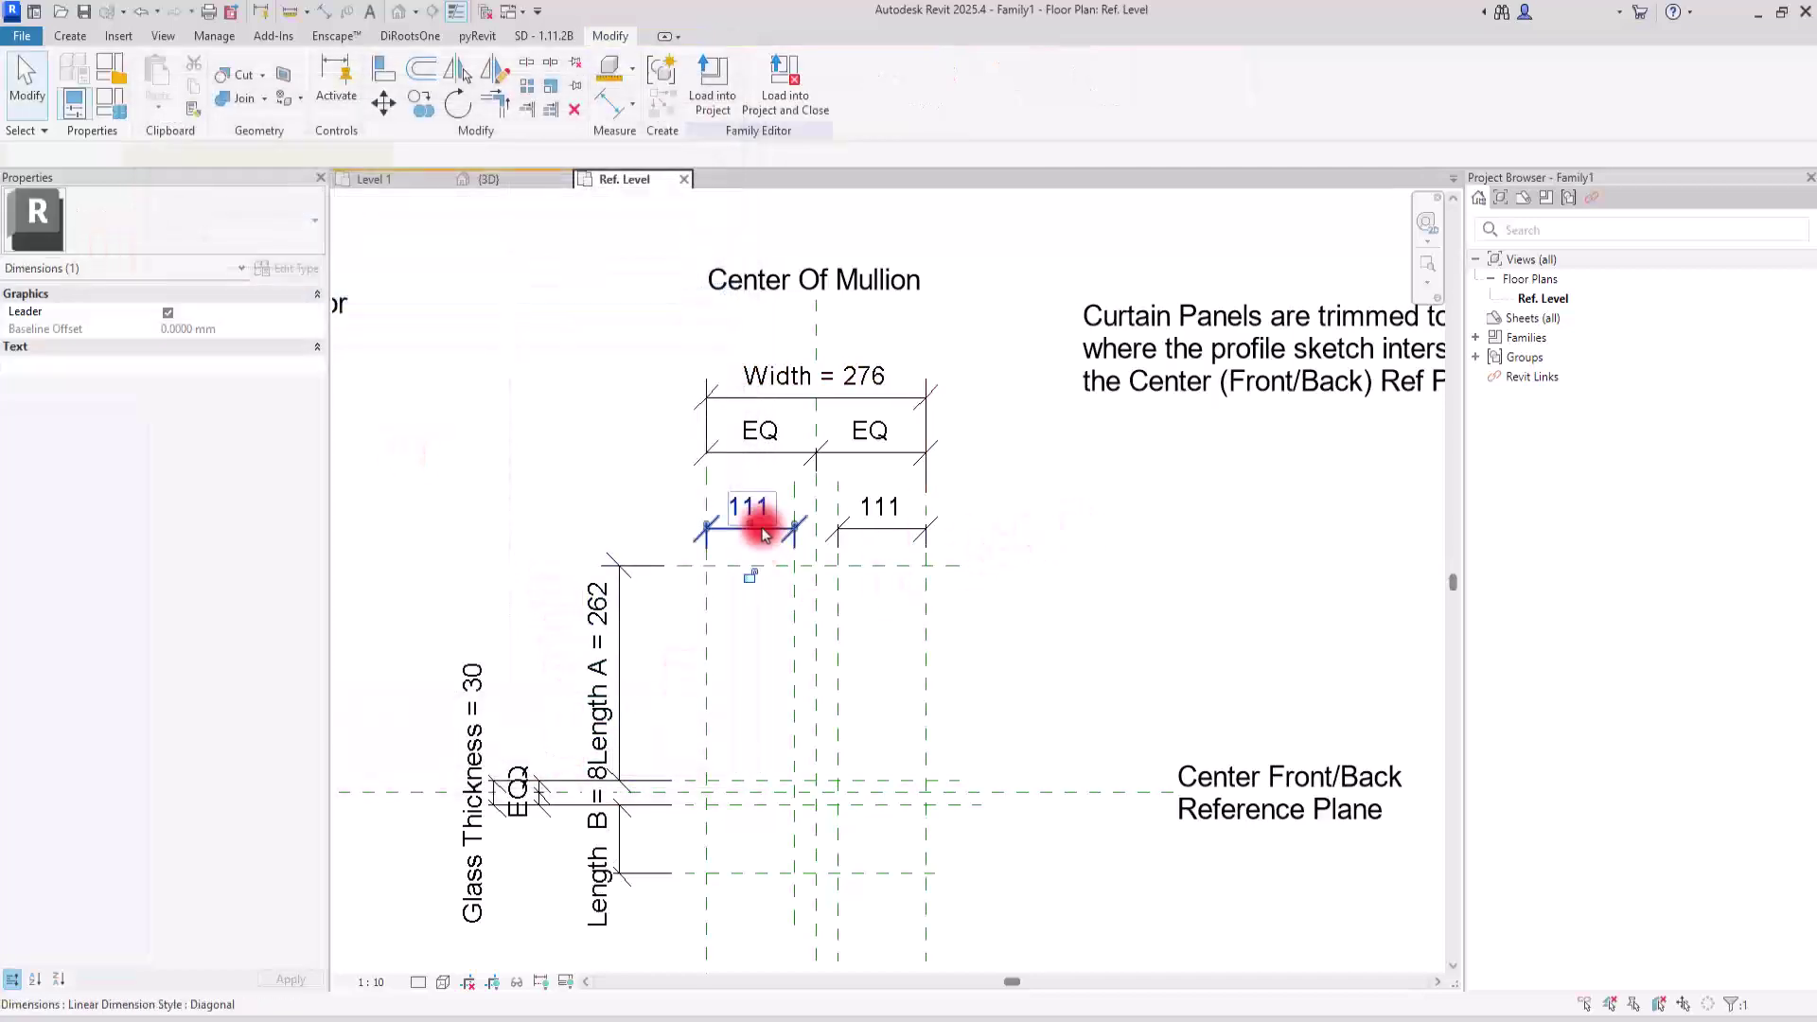
{"action": "left_click", "coordinate": [866, 535], "text": "ctrl"}
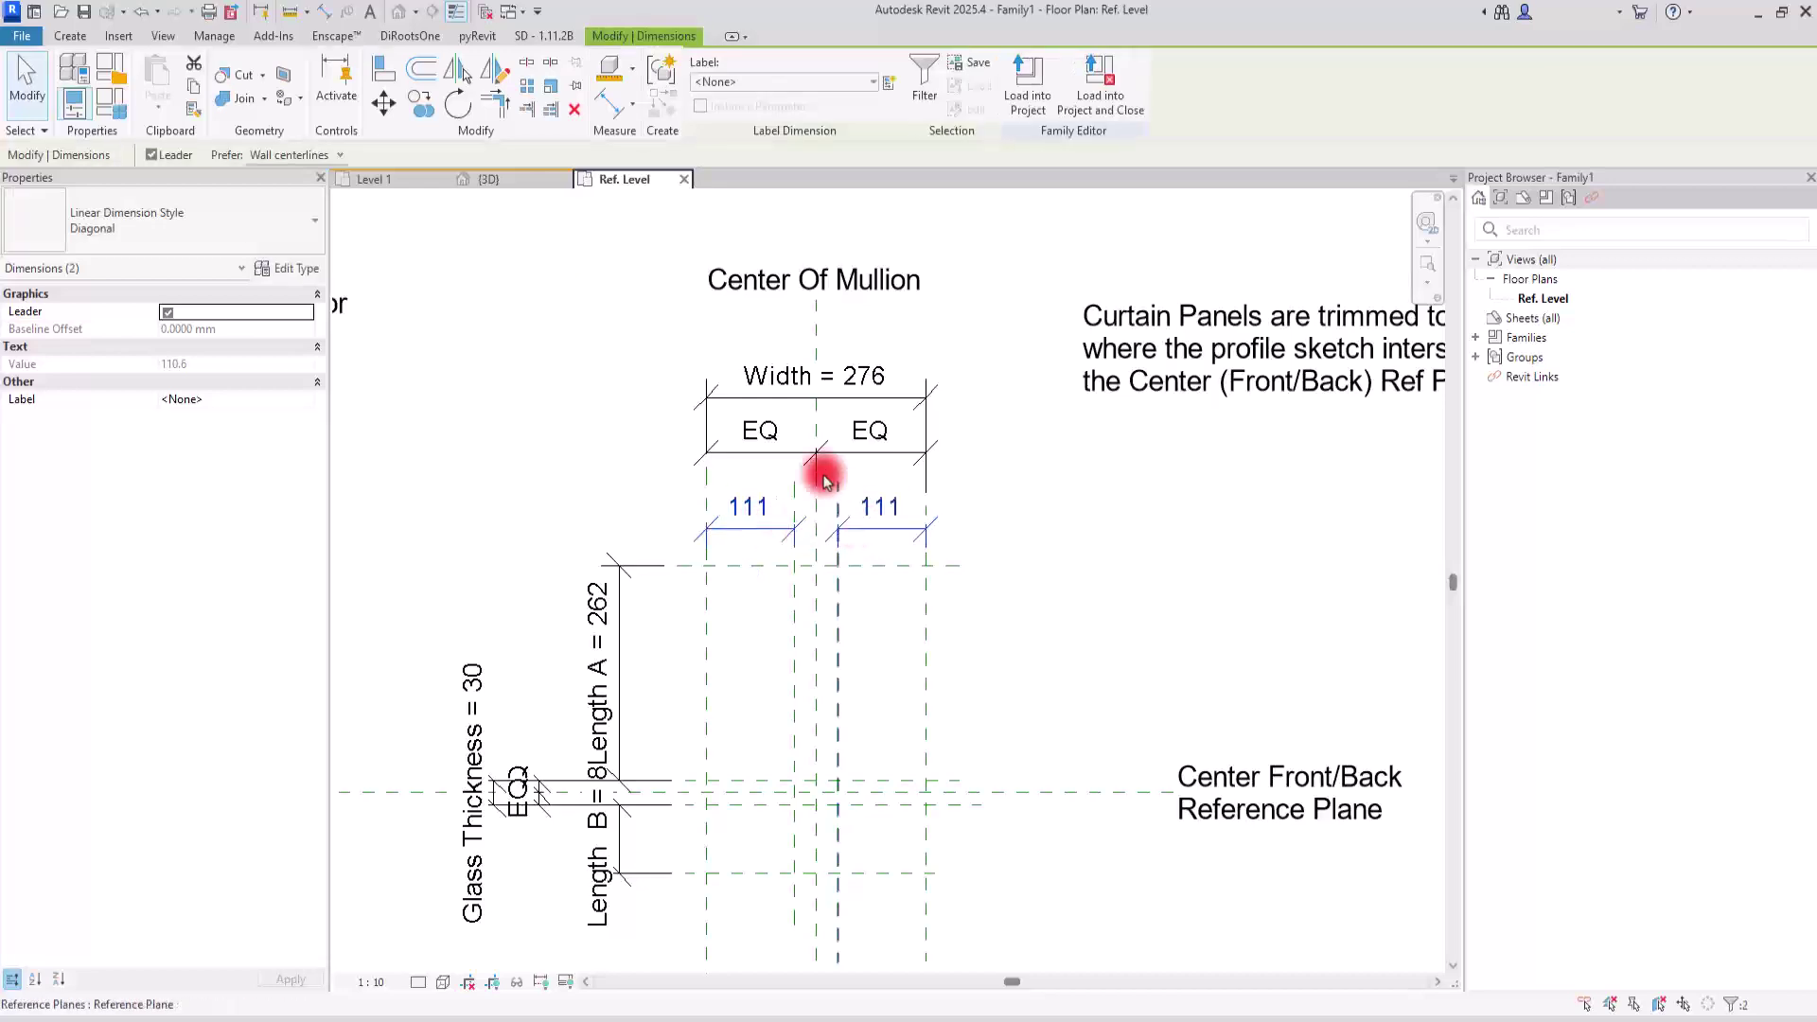
{"action": "left_click", "coordinate": [889, 85]}
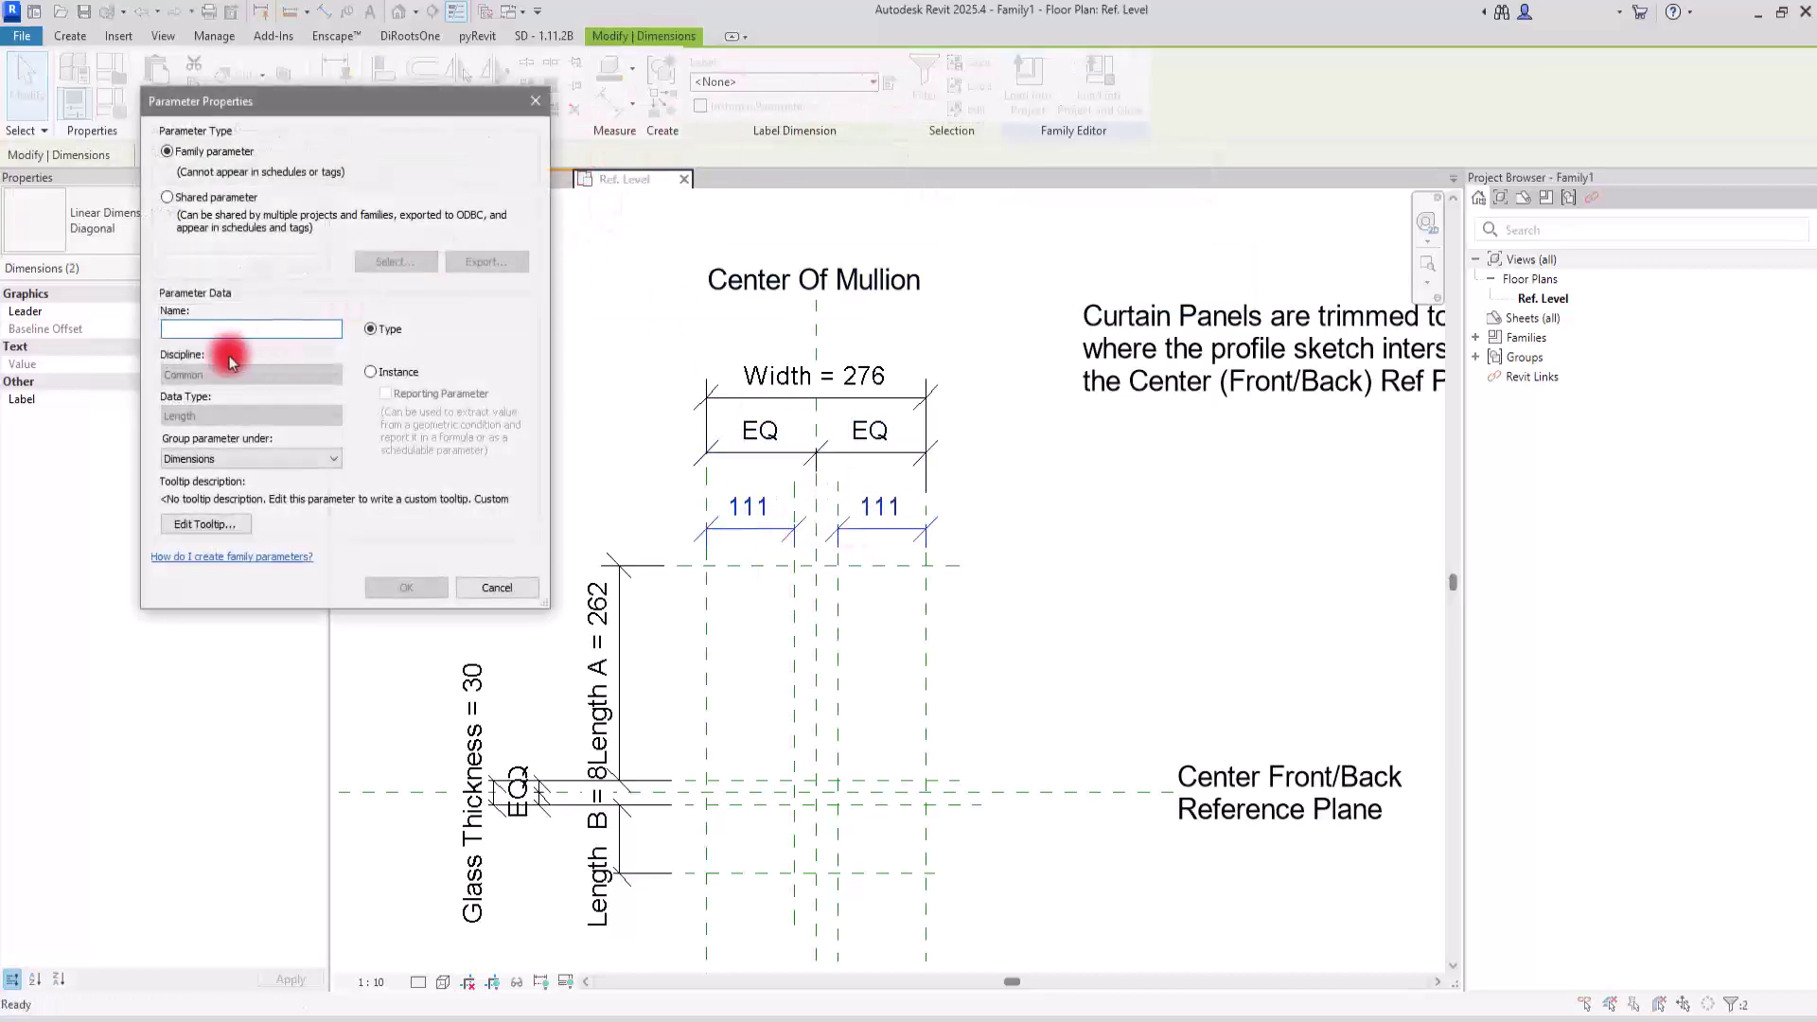
{"action": "left_click", "coordinate": [206, 328]}
{"action": "type", "text": "Depth"}
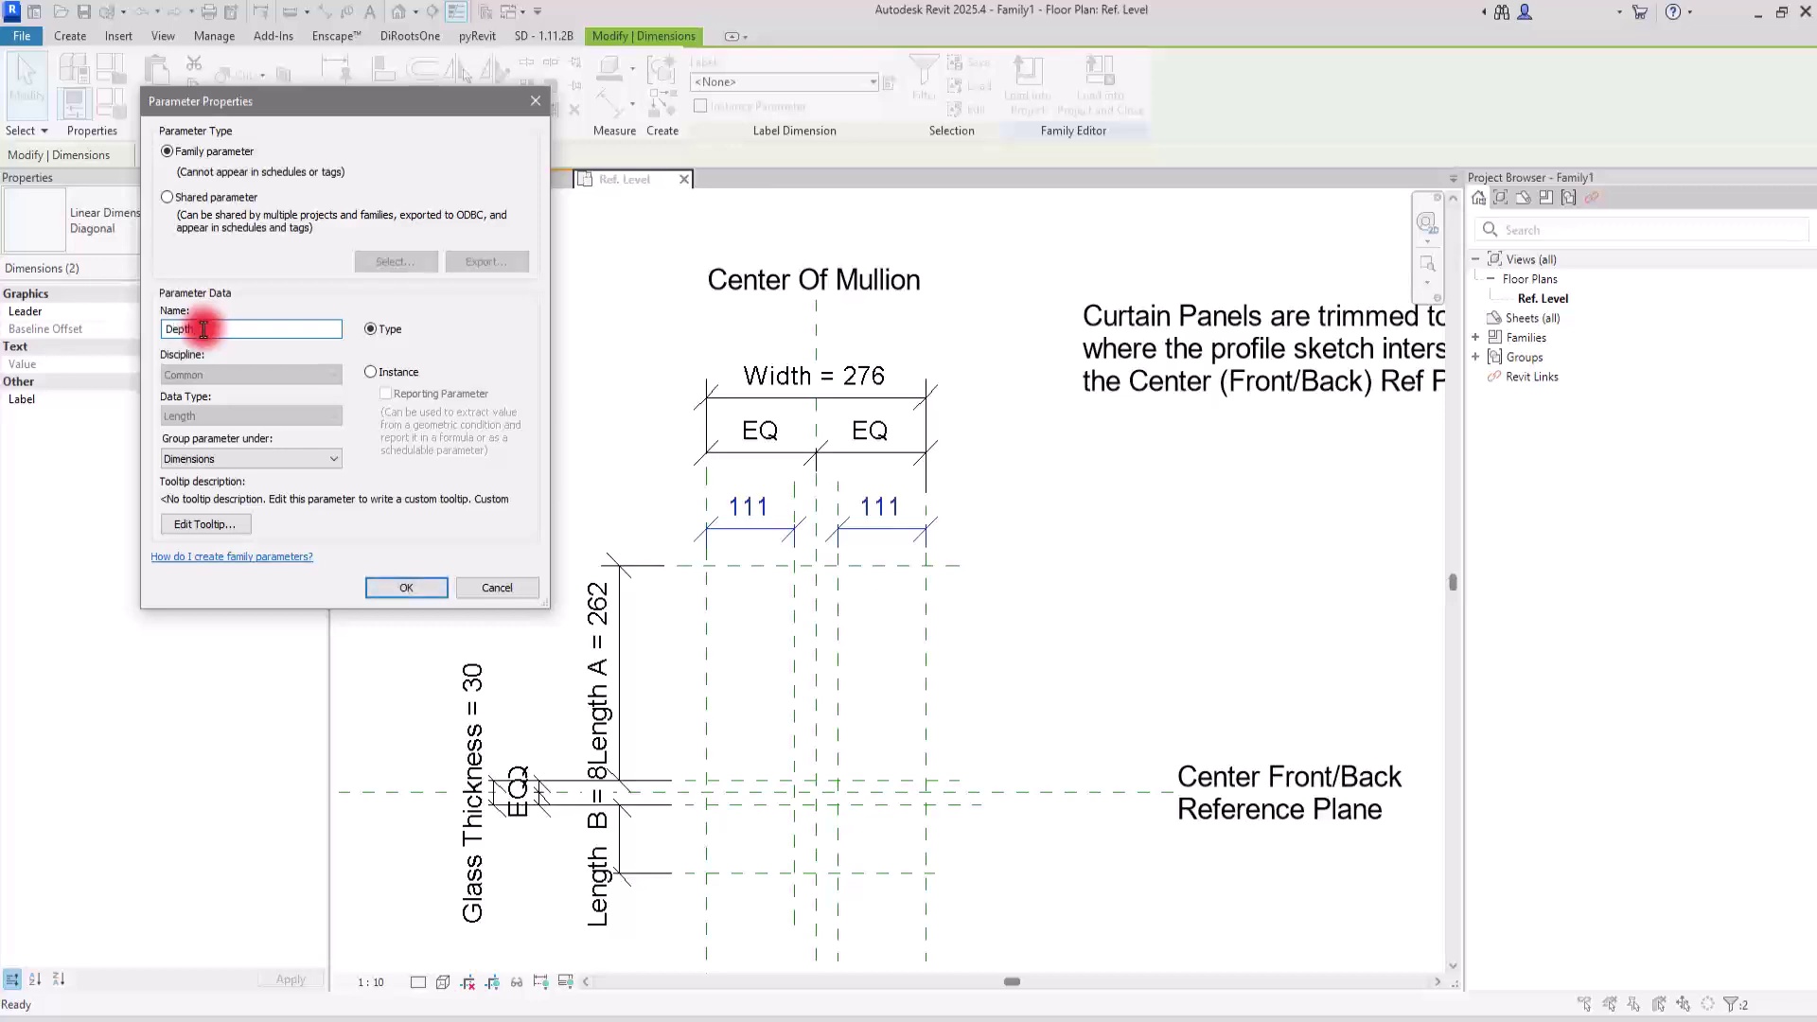
{"action": "key", "text": "Return"}
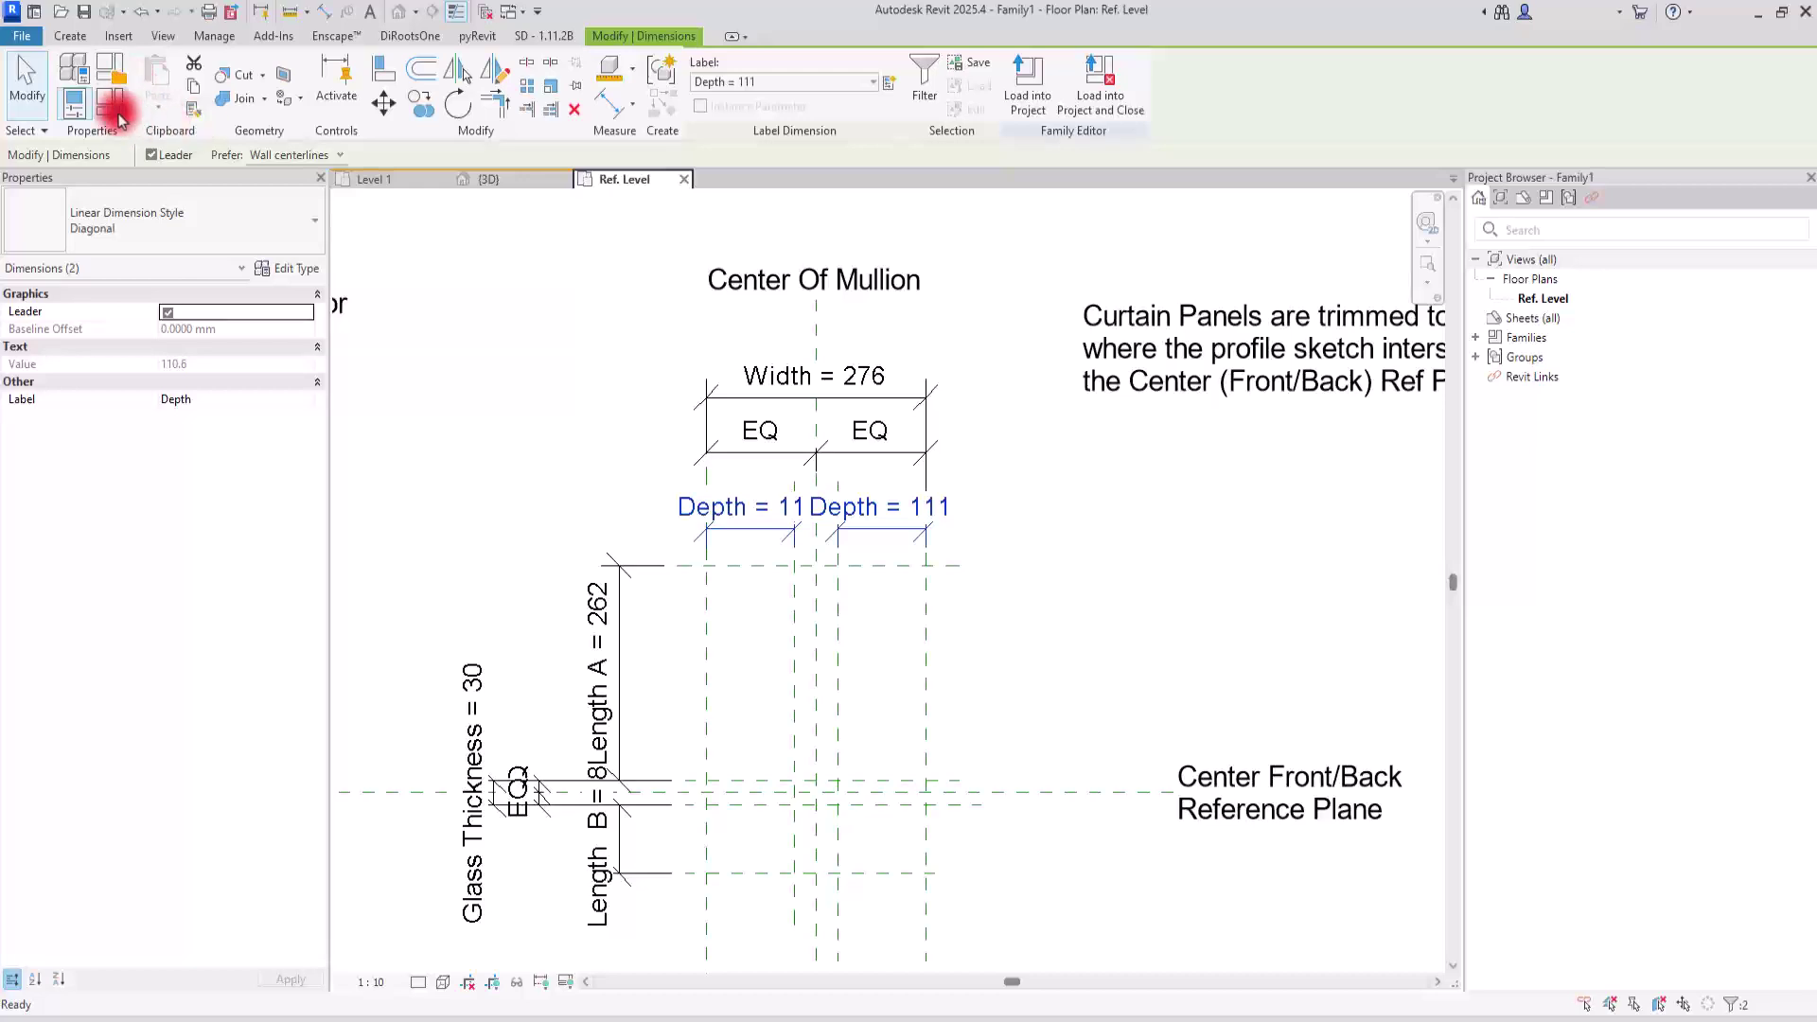
Move Depth directly below Width in Family Types and apply
{"action": "left_click", "coordinate": [107, 115]}
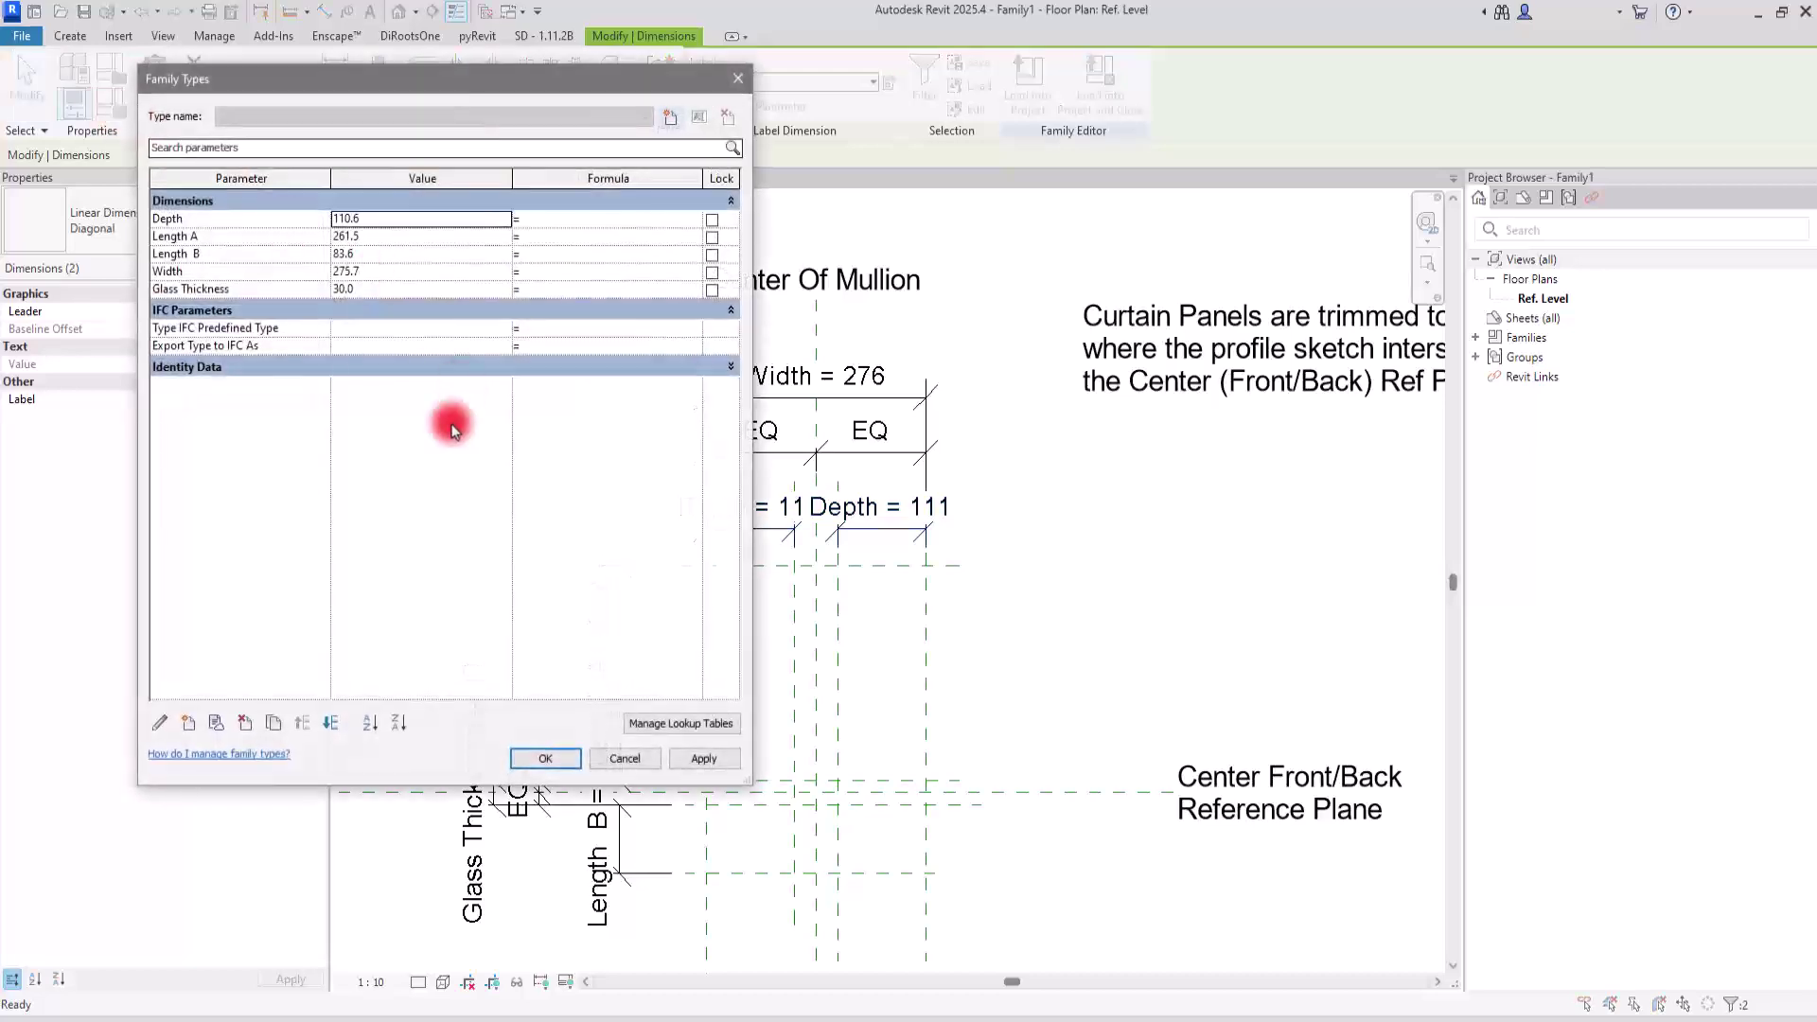
{"action": "left_click", "coordinate": [202, 223]}
{"action": "left_click", "coordinate": [330, 723]}
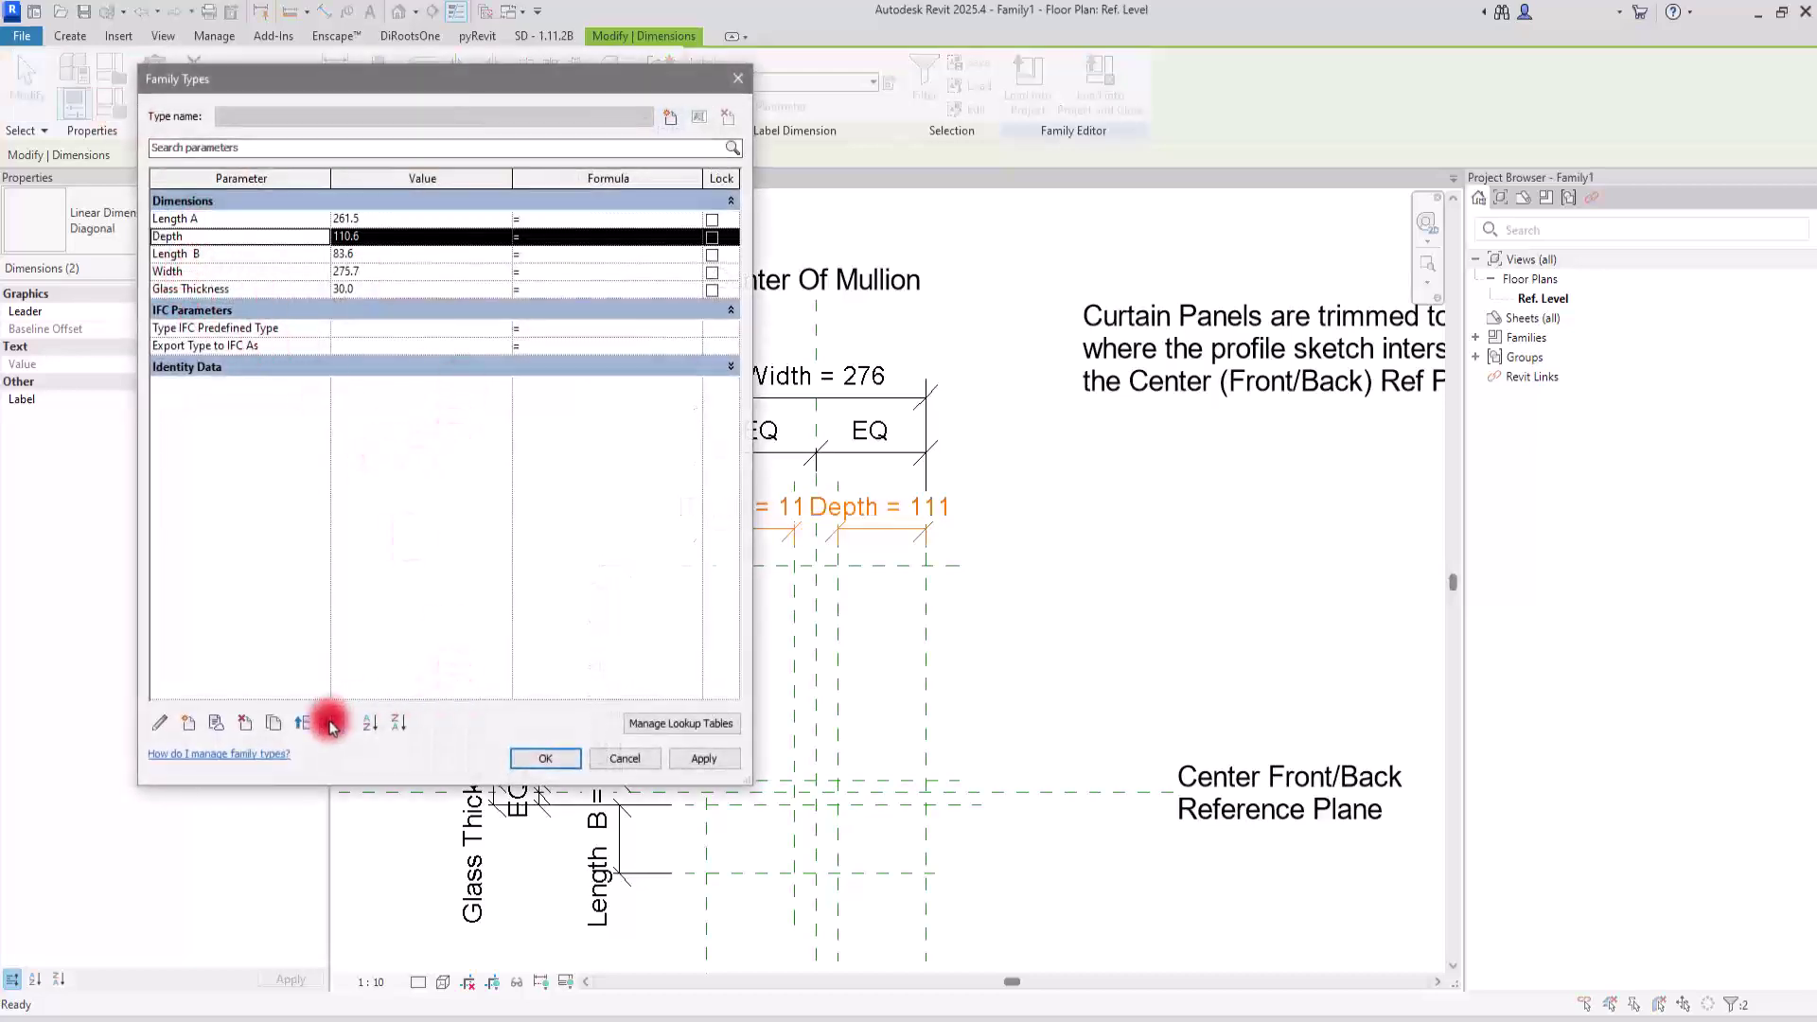
{"action": "left_click", "coordinate": [330, 723]}
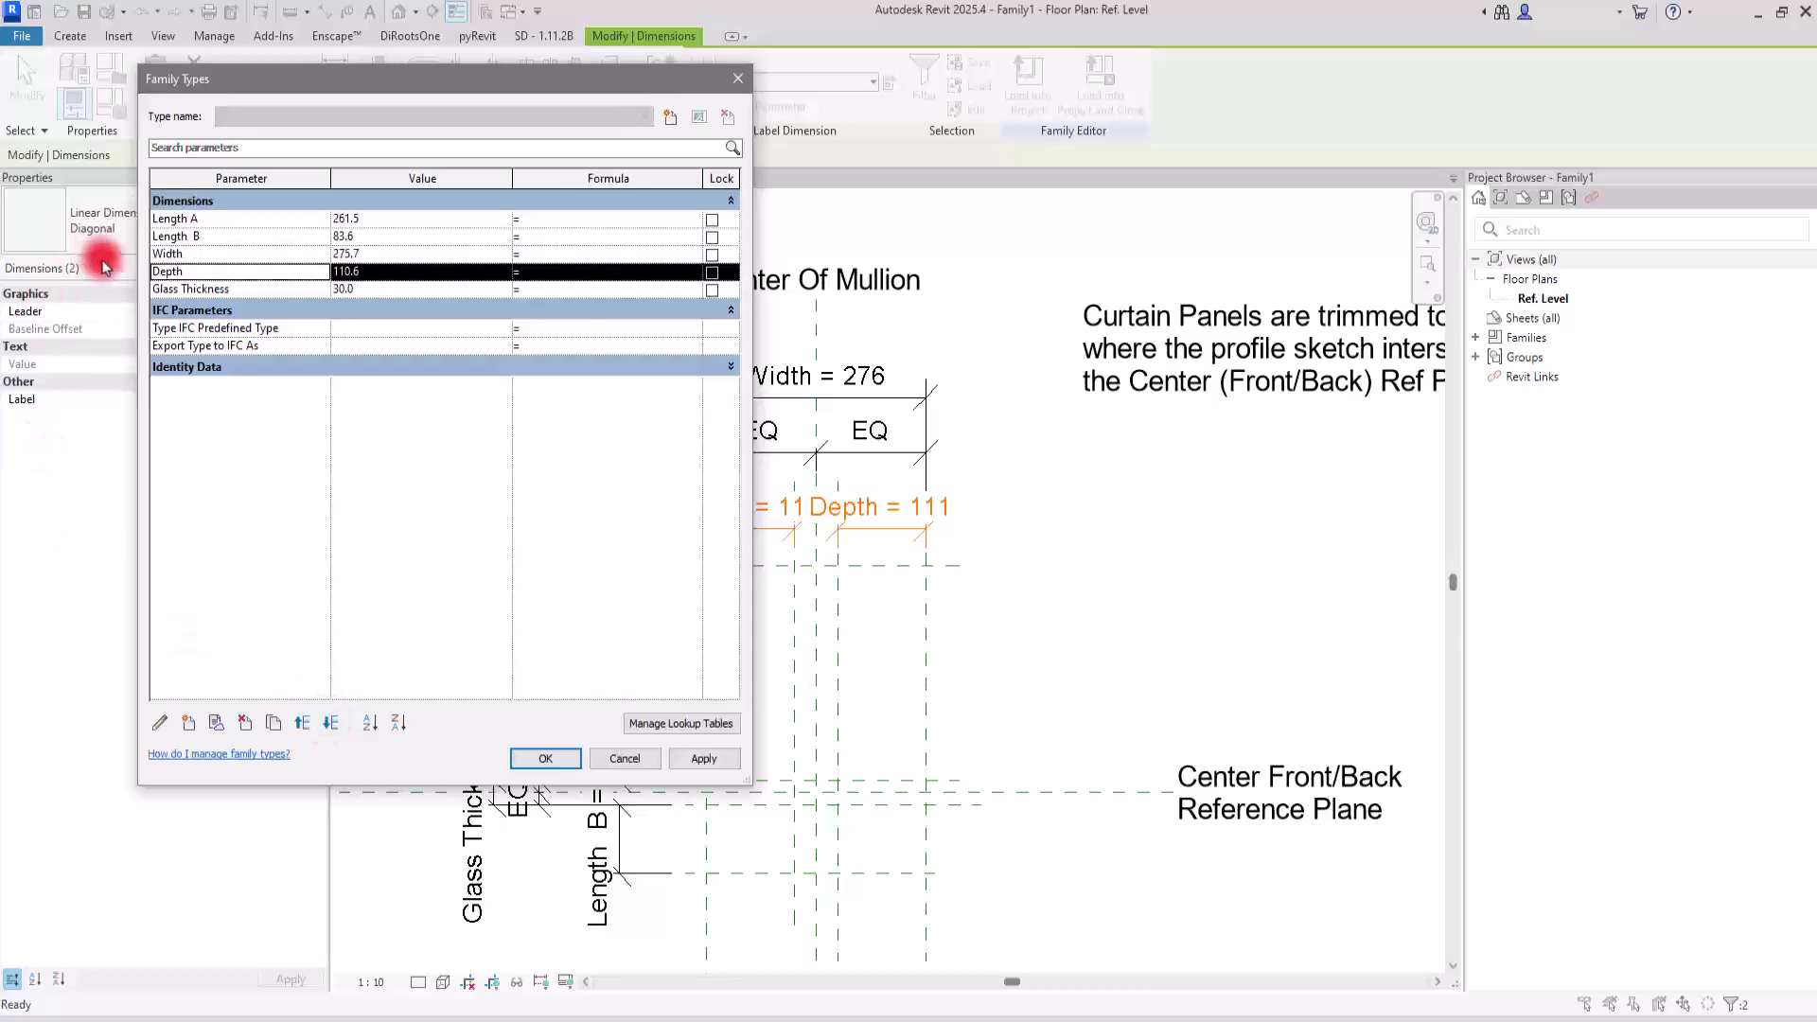
{"action": "left_click", "coordinate": [535, 765]}
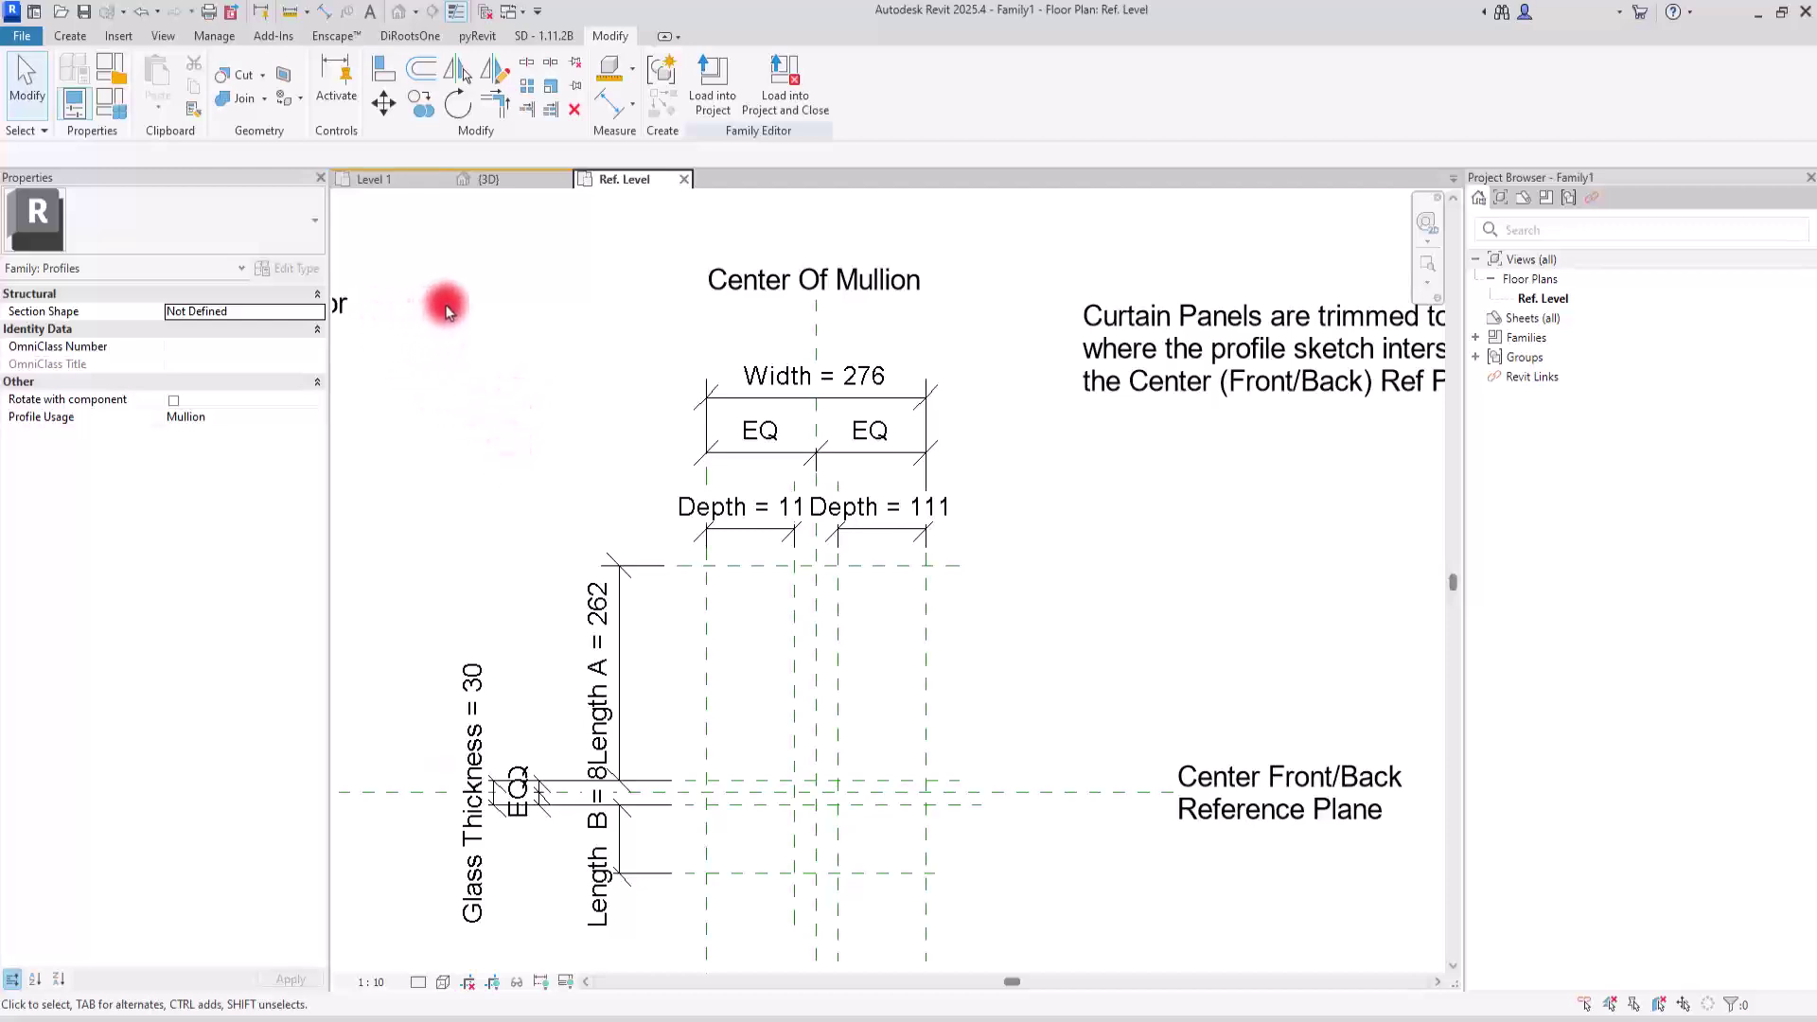
Pick locked profile lines on the top, right, bottom, left, glass-edge and inner reference planes
{"action": "left_click", "coordinate": [68, 36]}
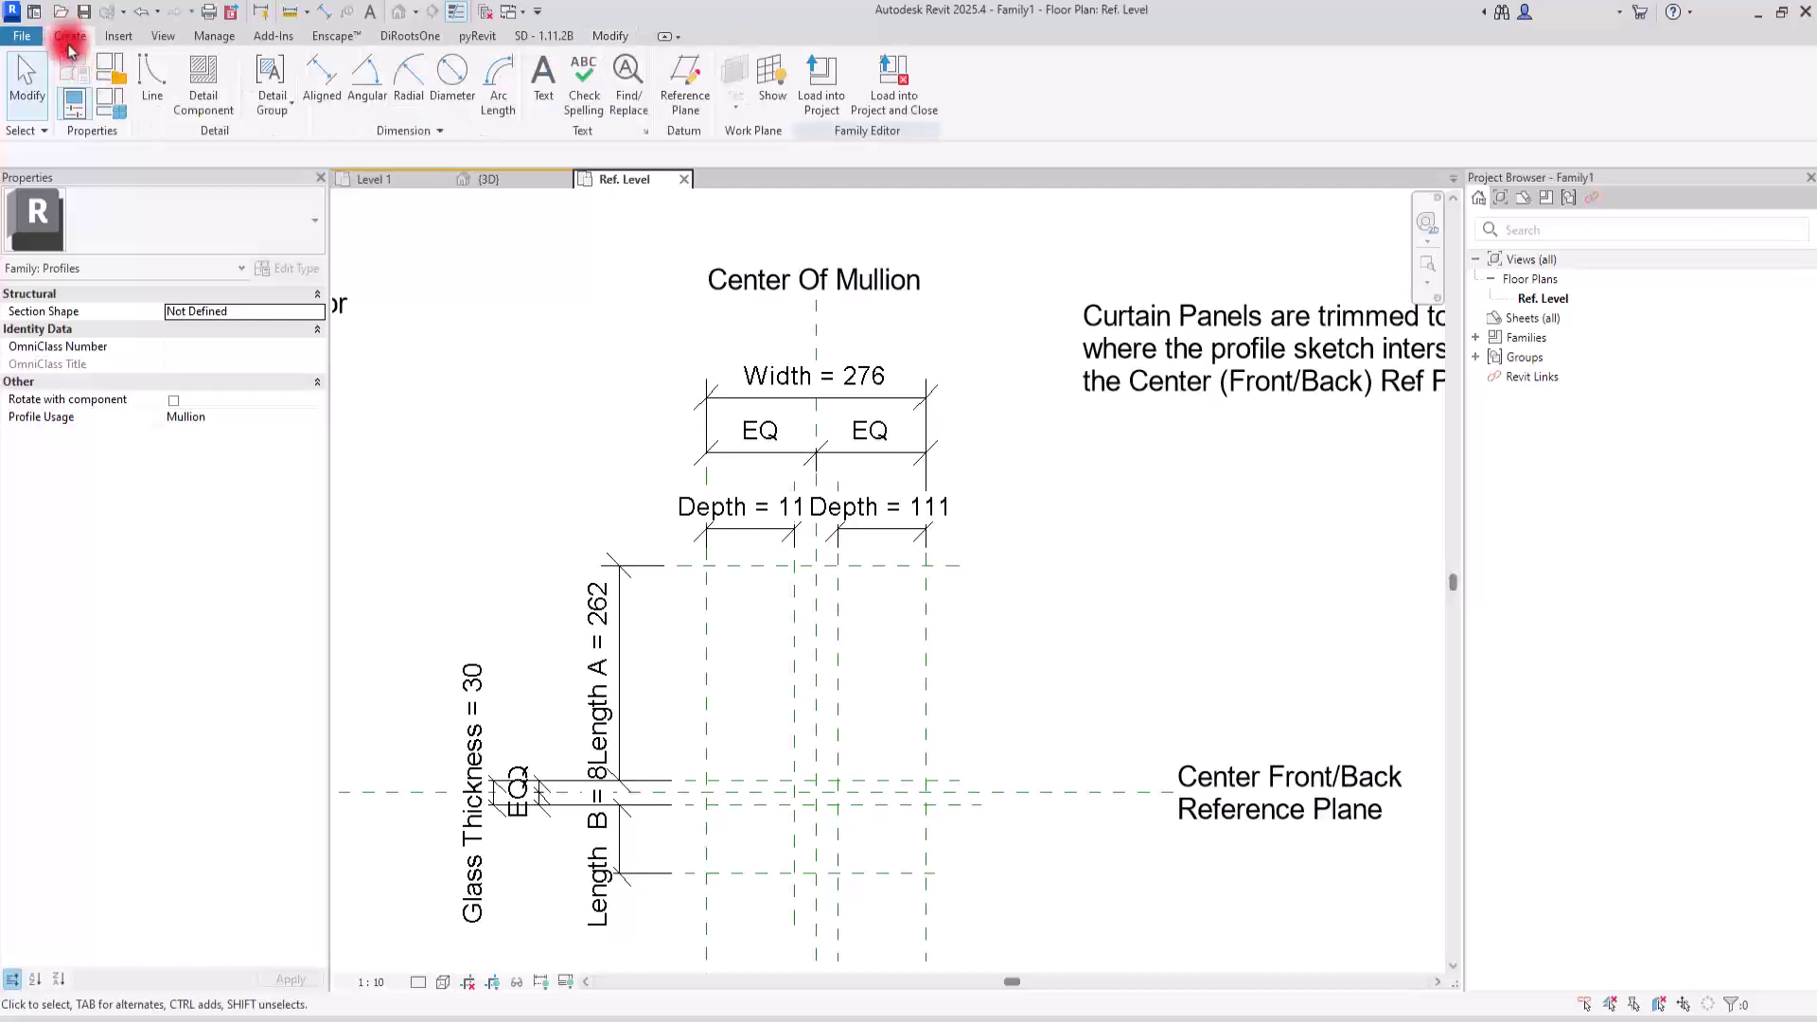
{"action": "left_click", "coordinate": [142, 95]}
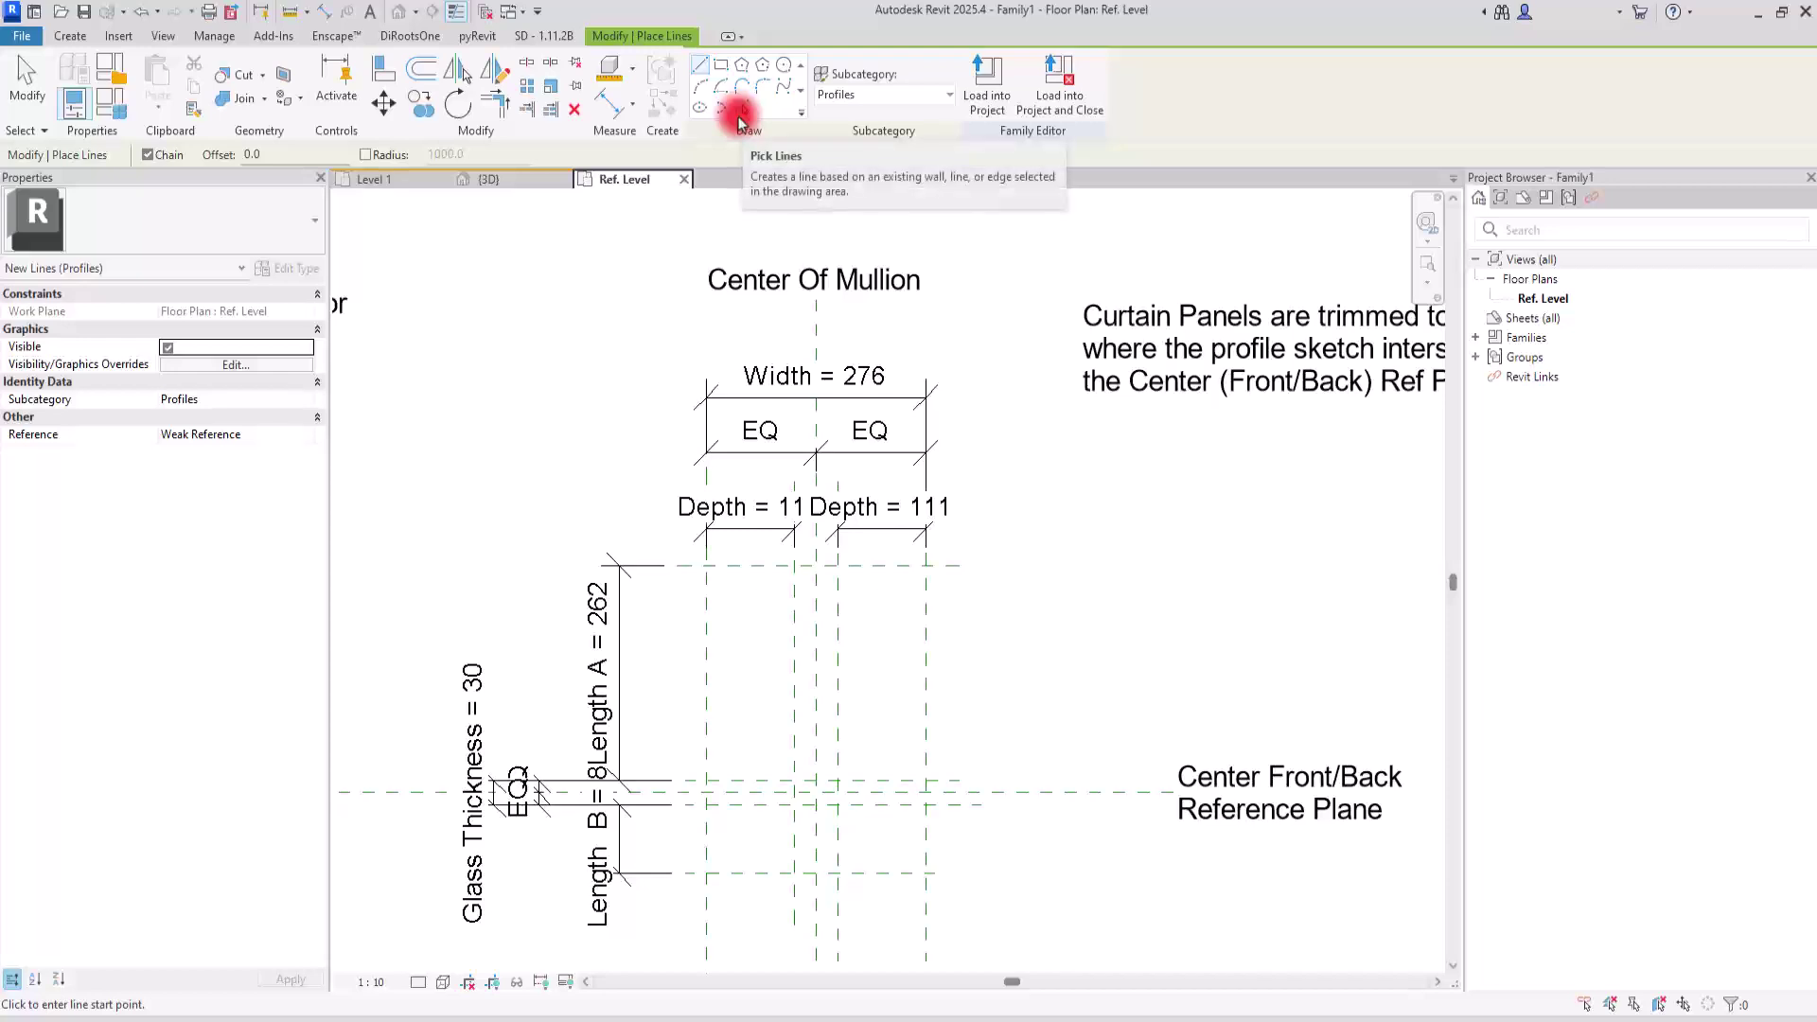
{"action": "left_click", "coordinate": [742, 108]}
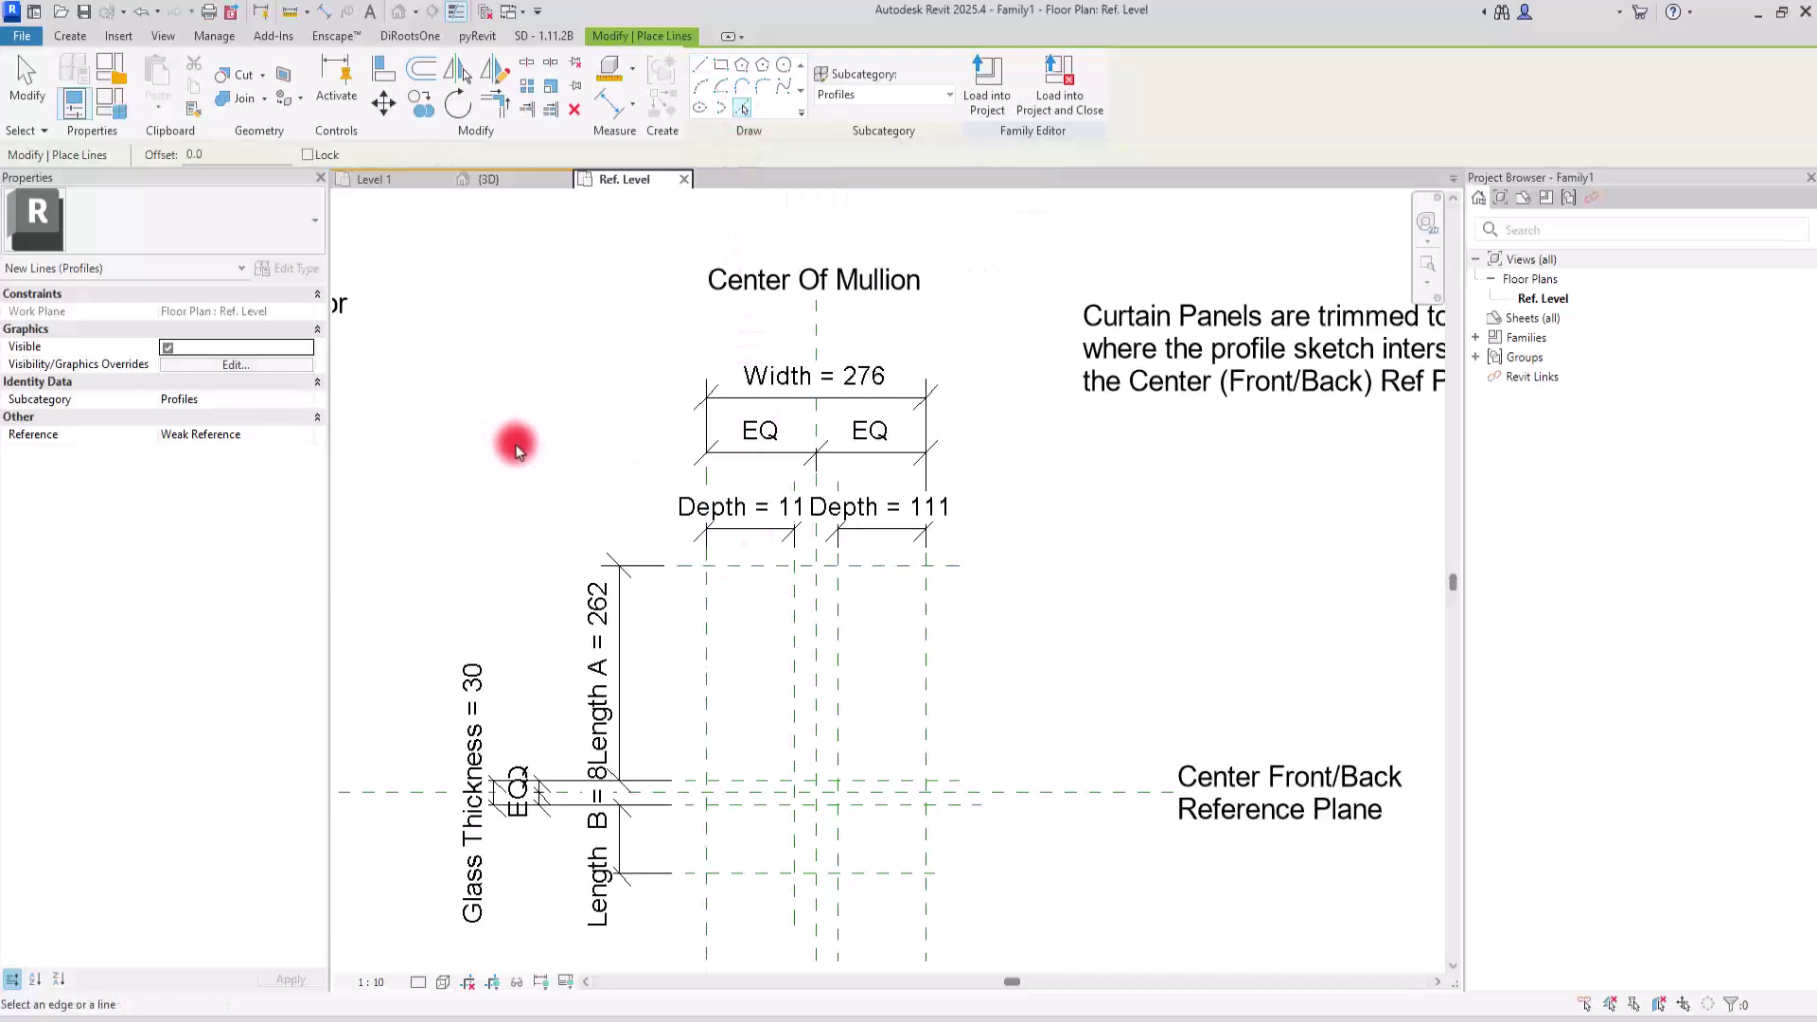
{"action": "left_click", "coordinate": [744, 567]}
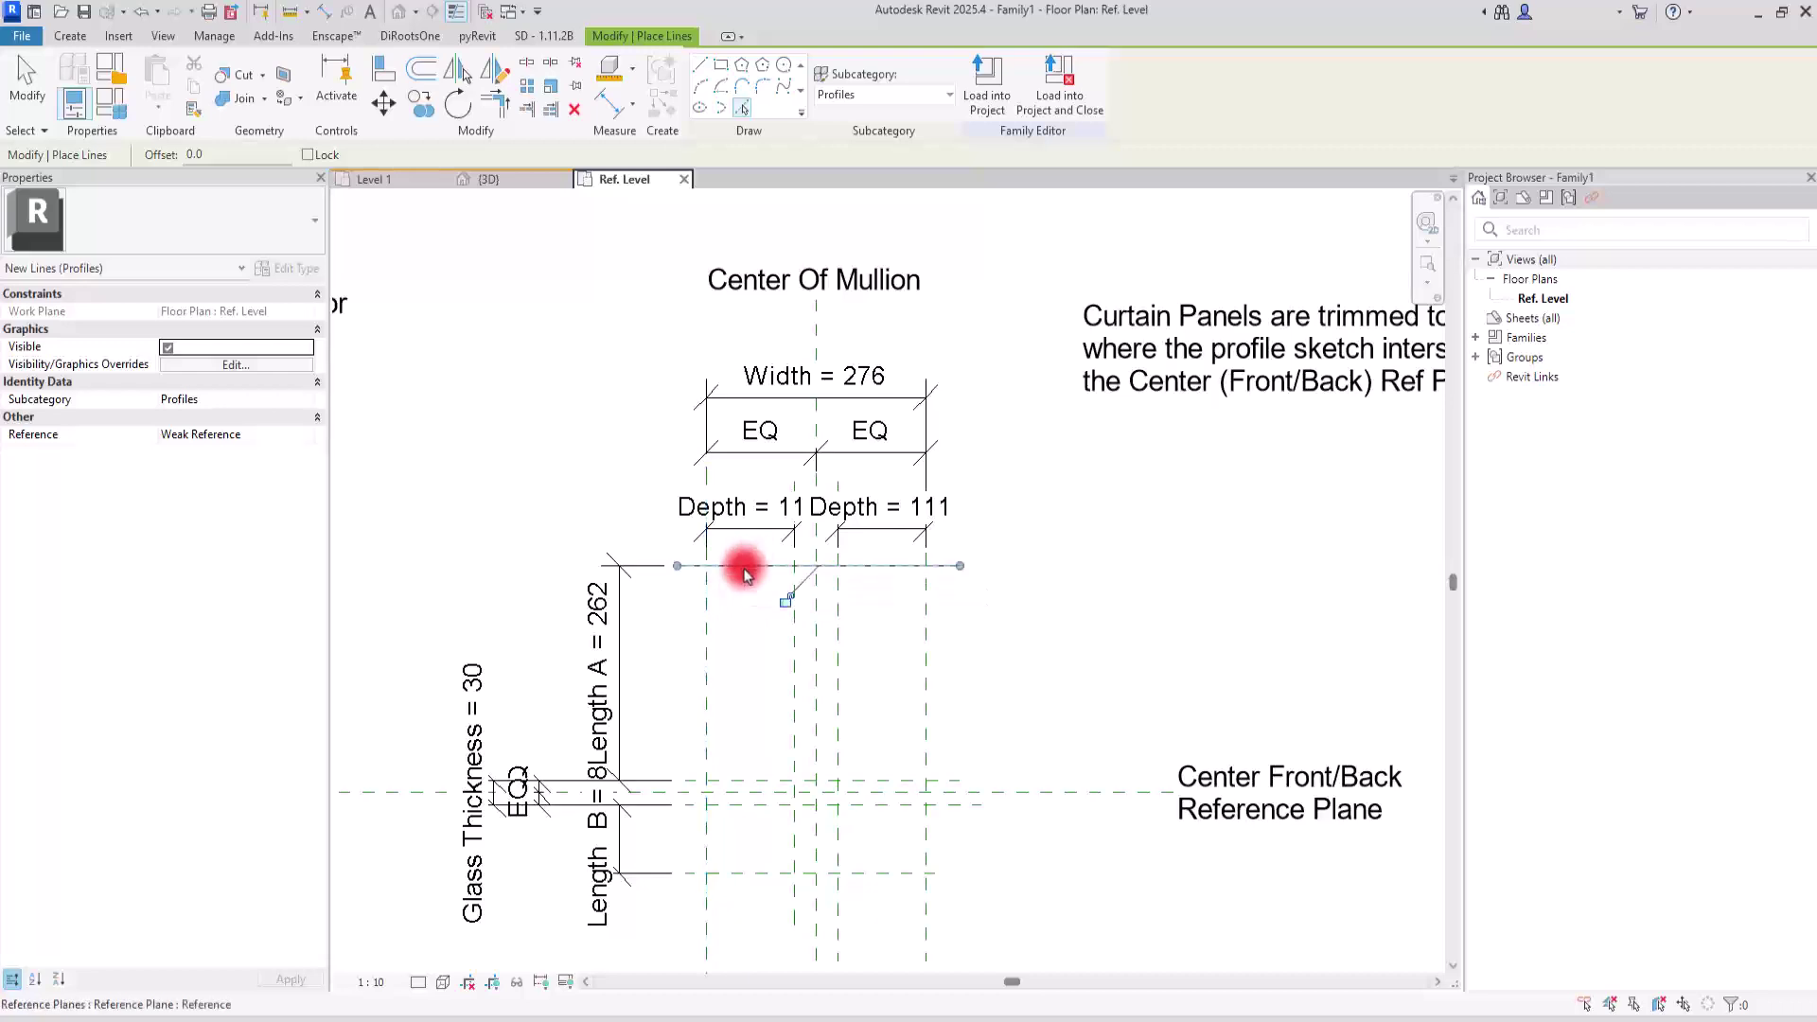
{"action": "left_click", "coordinate": [924, 662]}
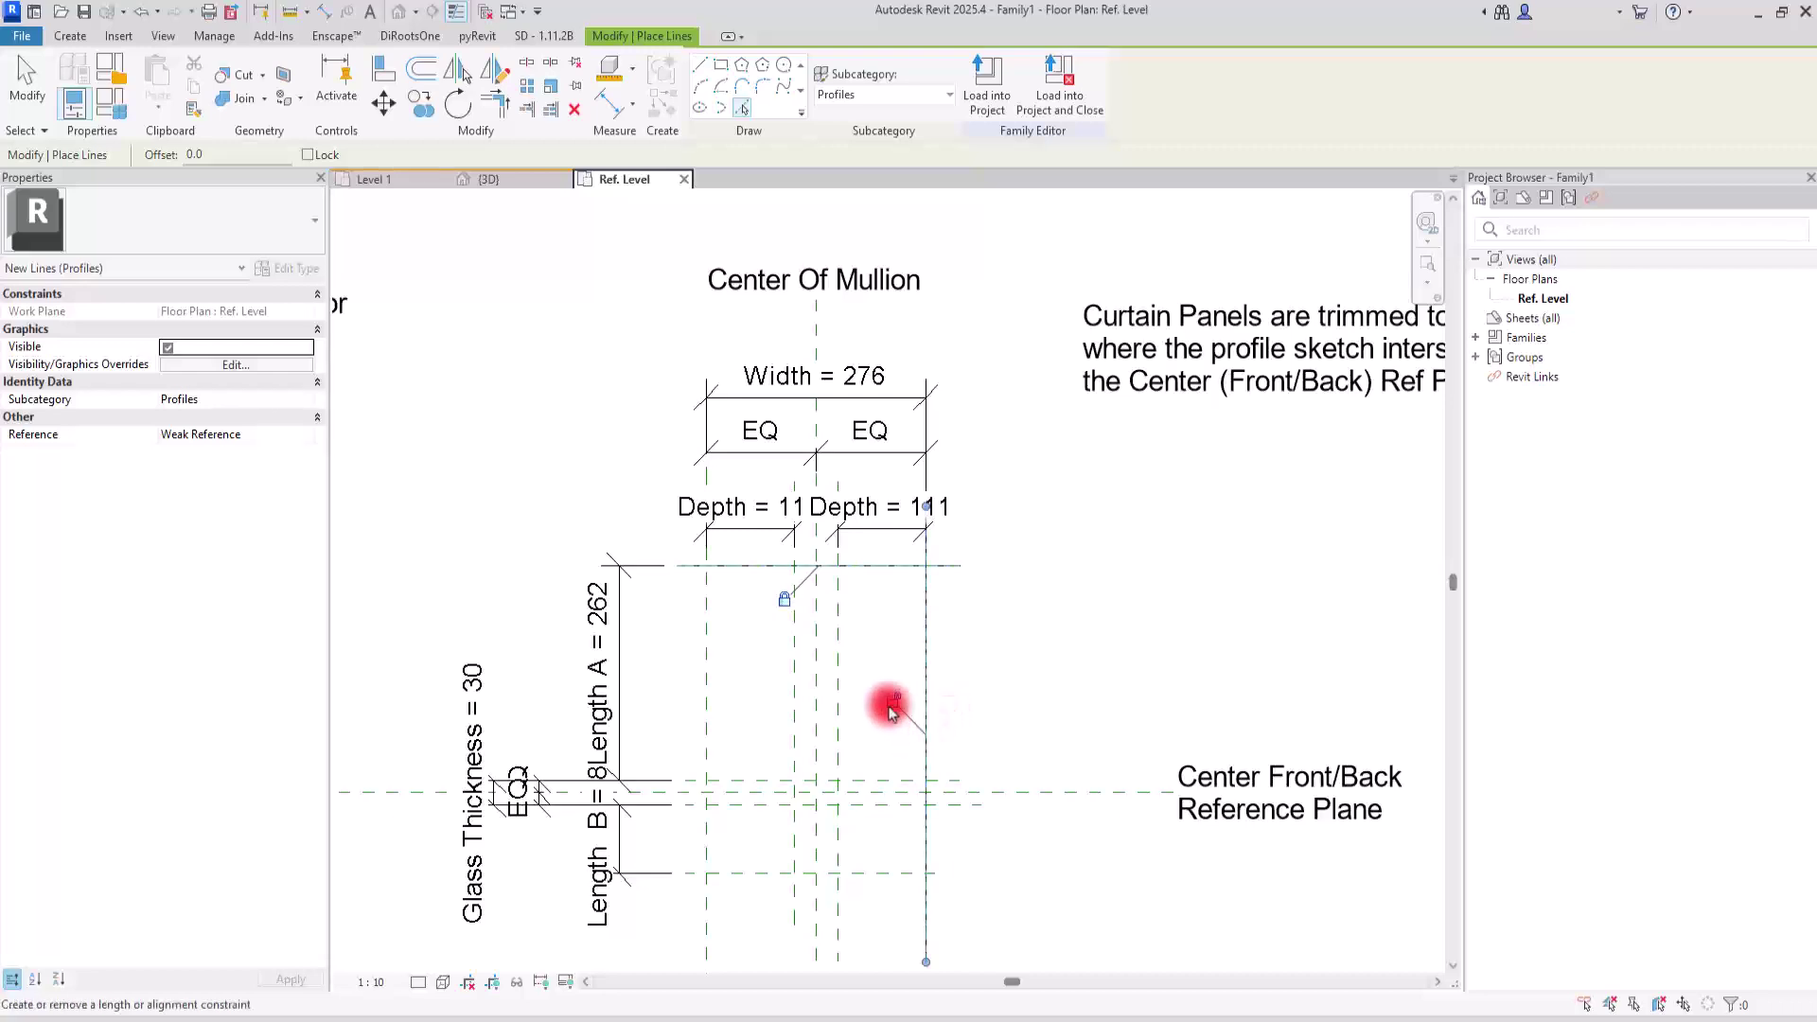
{"action": "left_click", "coordinate": [802, 873]}
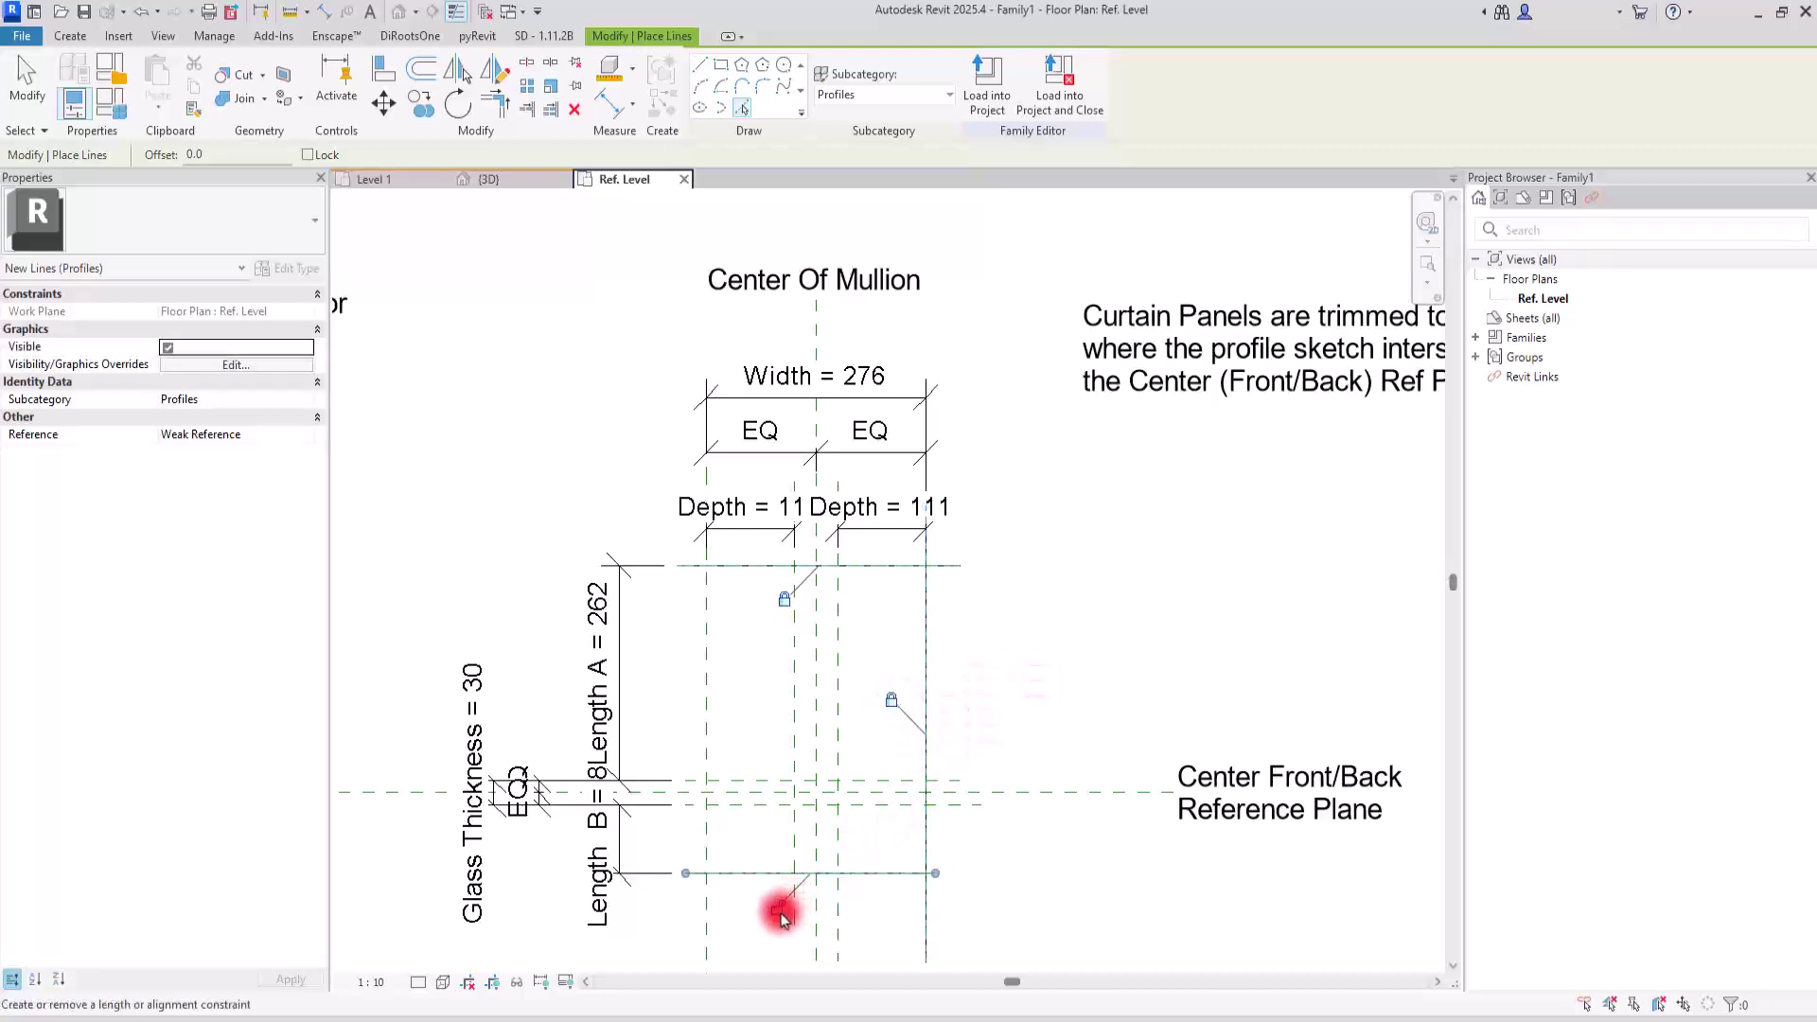
{"action": "left_click", "coordinate": [707, 700]}
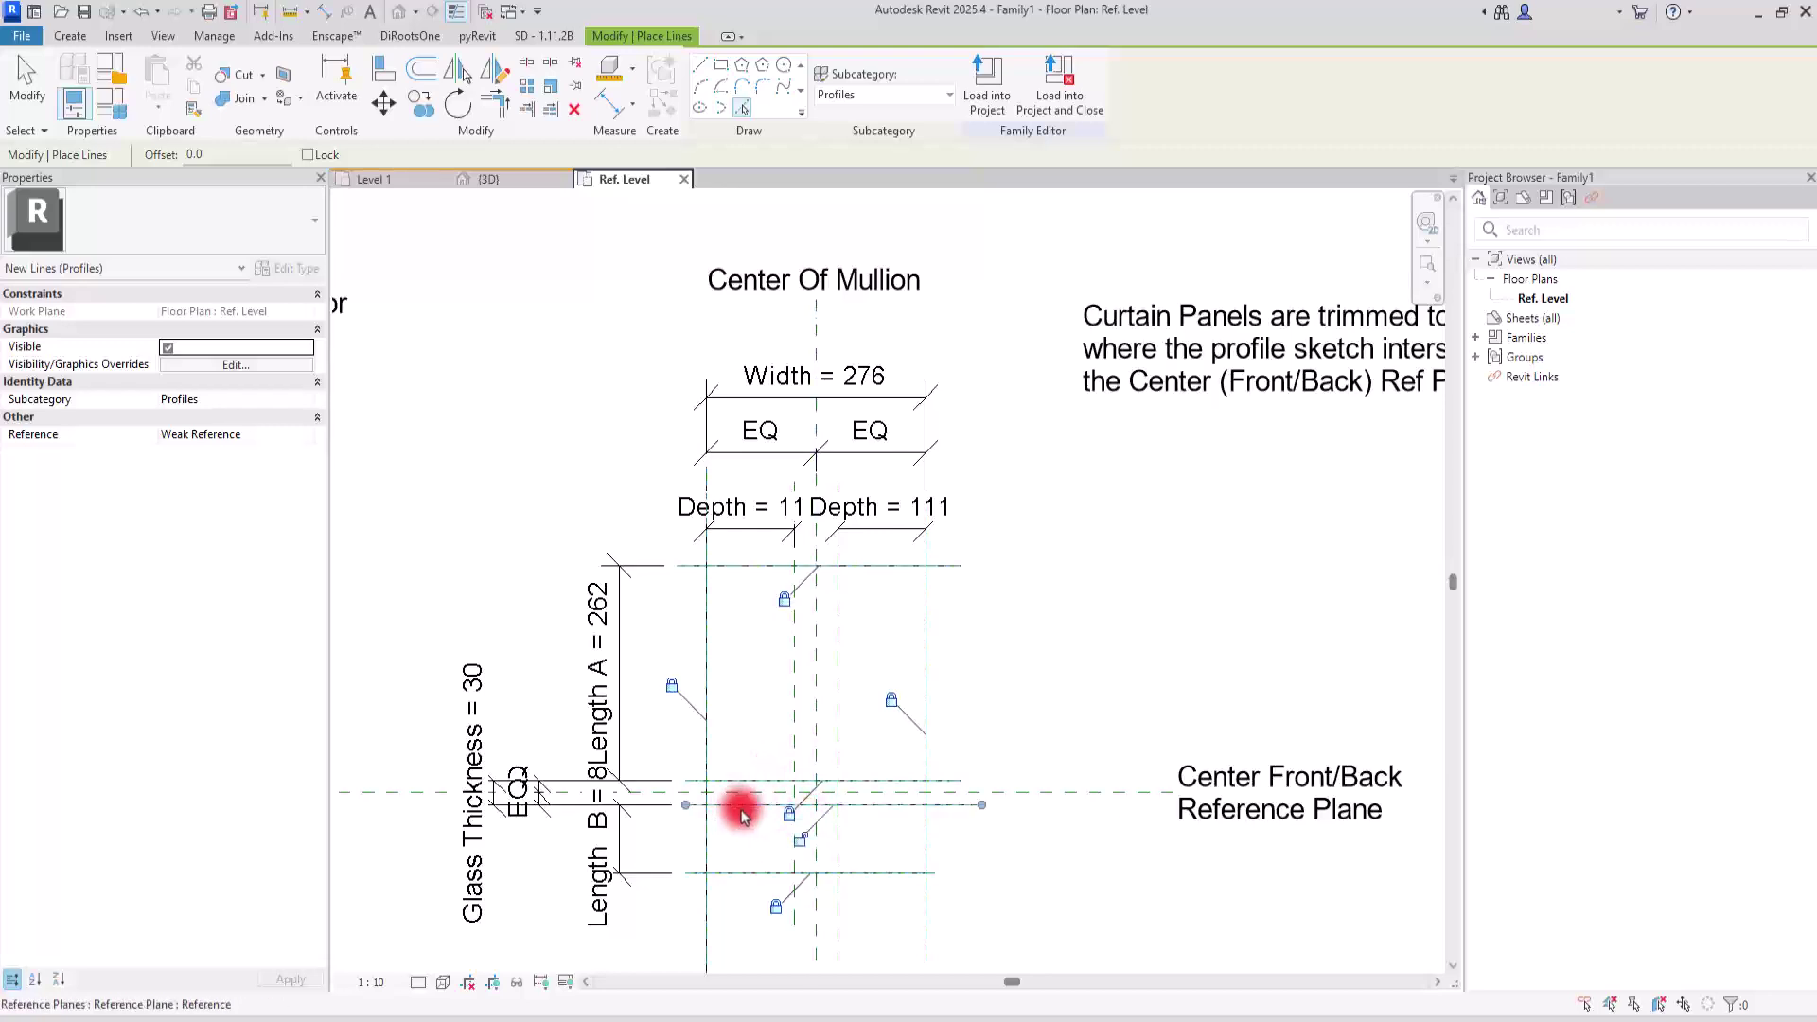
{"action": "left_click", "coordinate": [794, 761]}
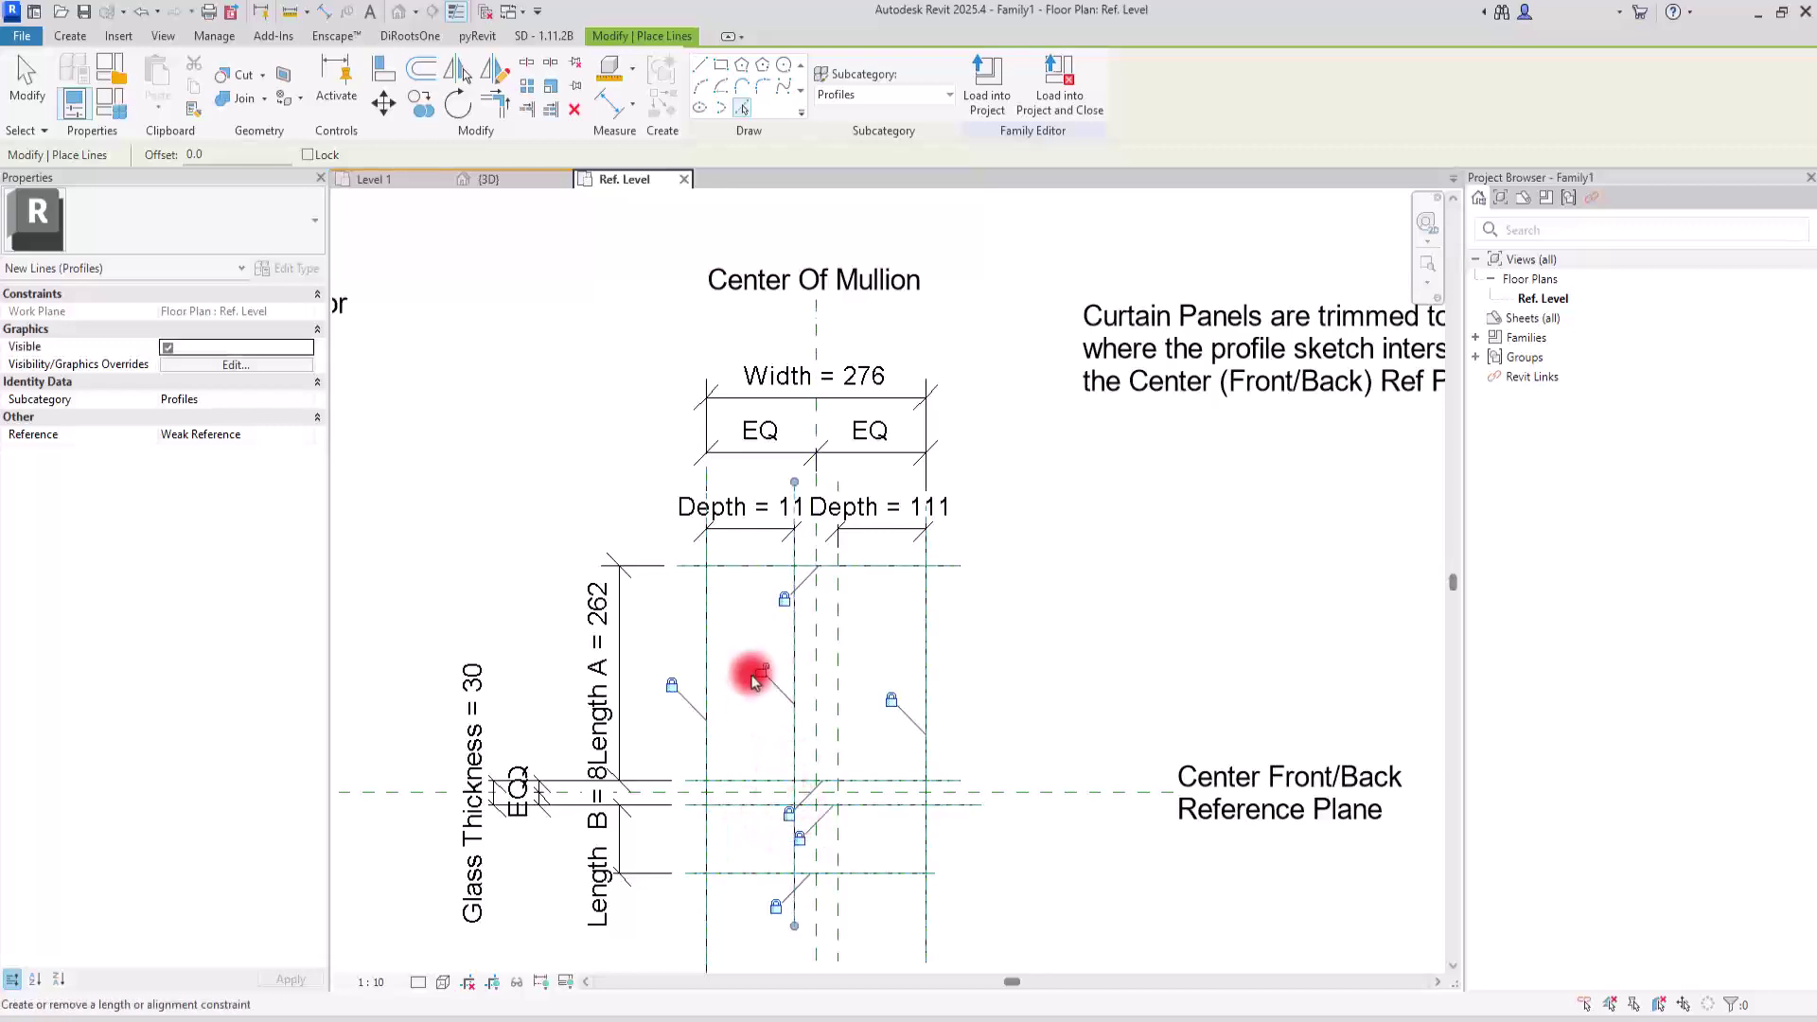
{"action": "left_click", "coordinate": [838, 696]}
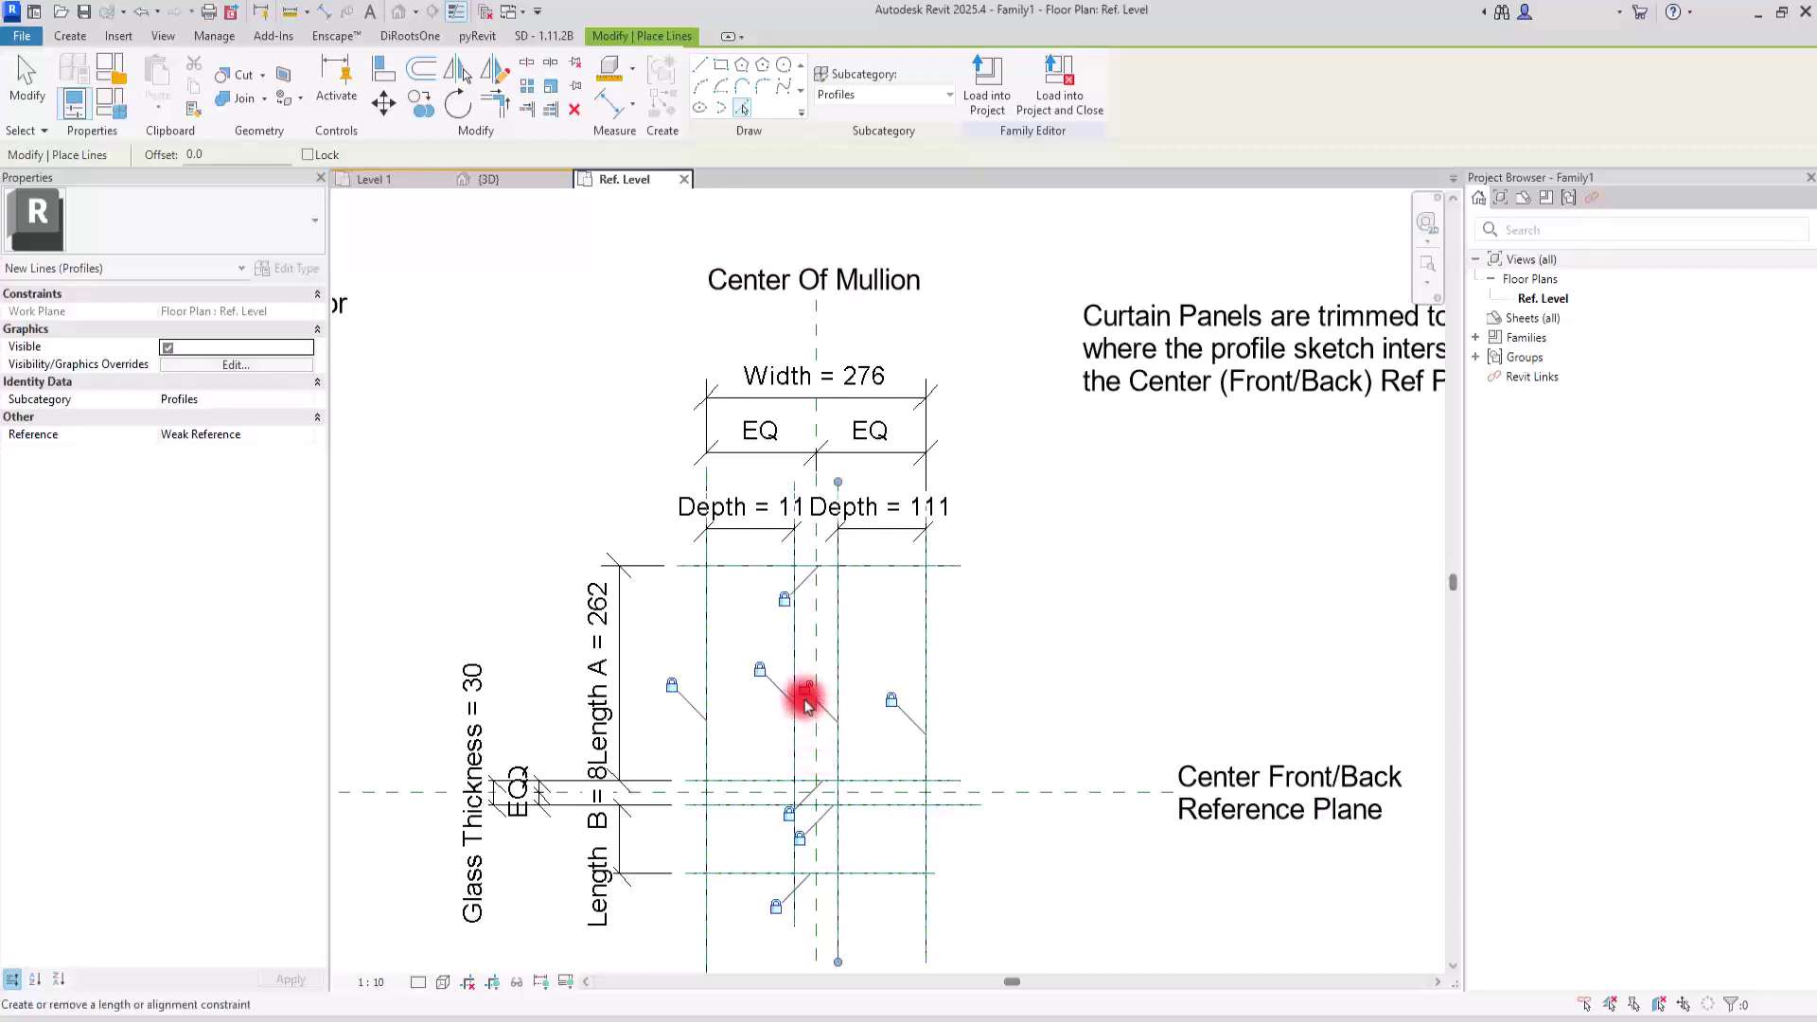
{"action": "scroll", "coordinate": [848, 771], "scroll_direction": "up", "scroll_amount": 1}
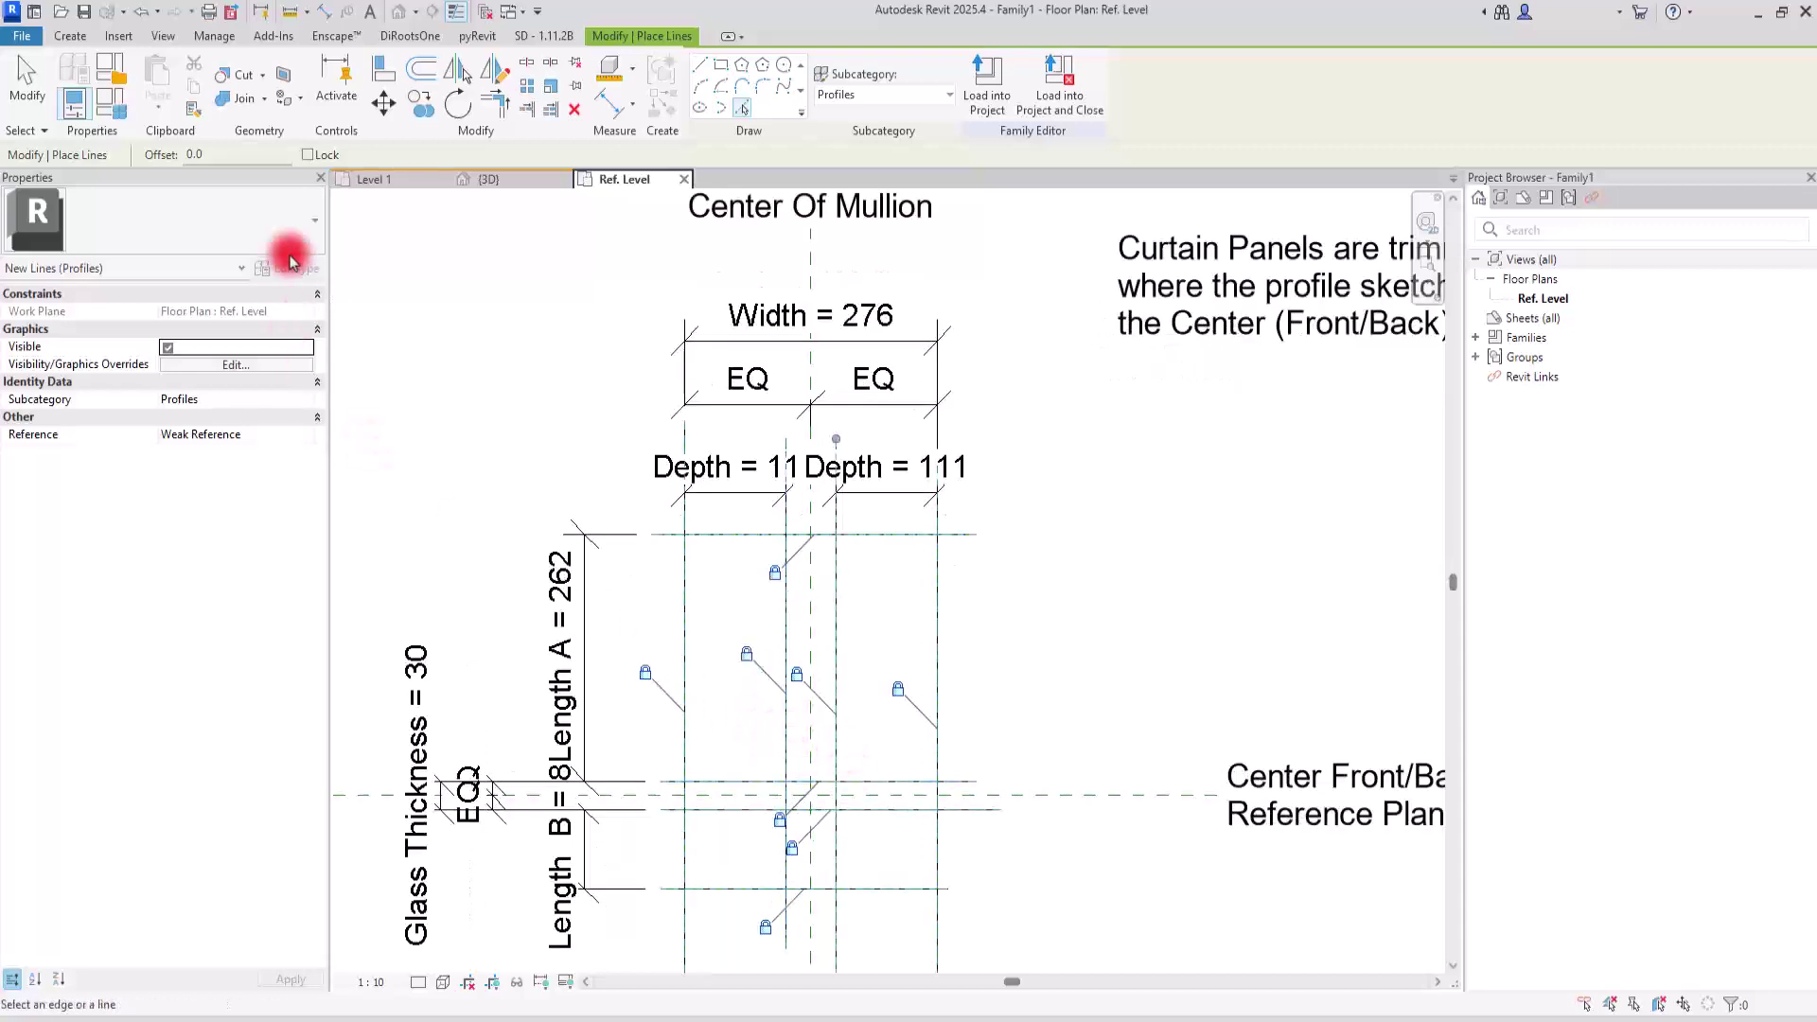
Move the horizontal profile line up to 200 and trim the top-left and top-right corners
{"action": "left_click", "coordinate": [523, 71]}
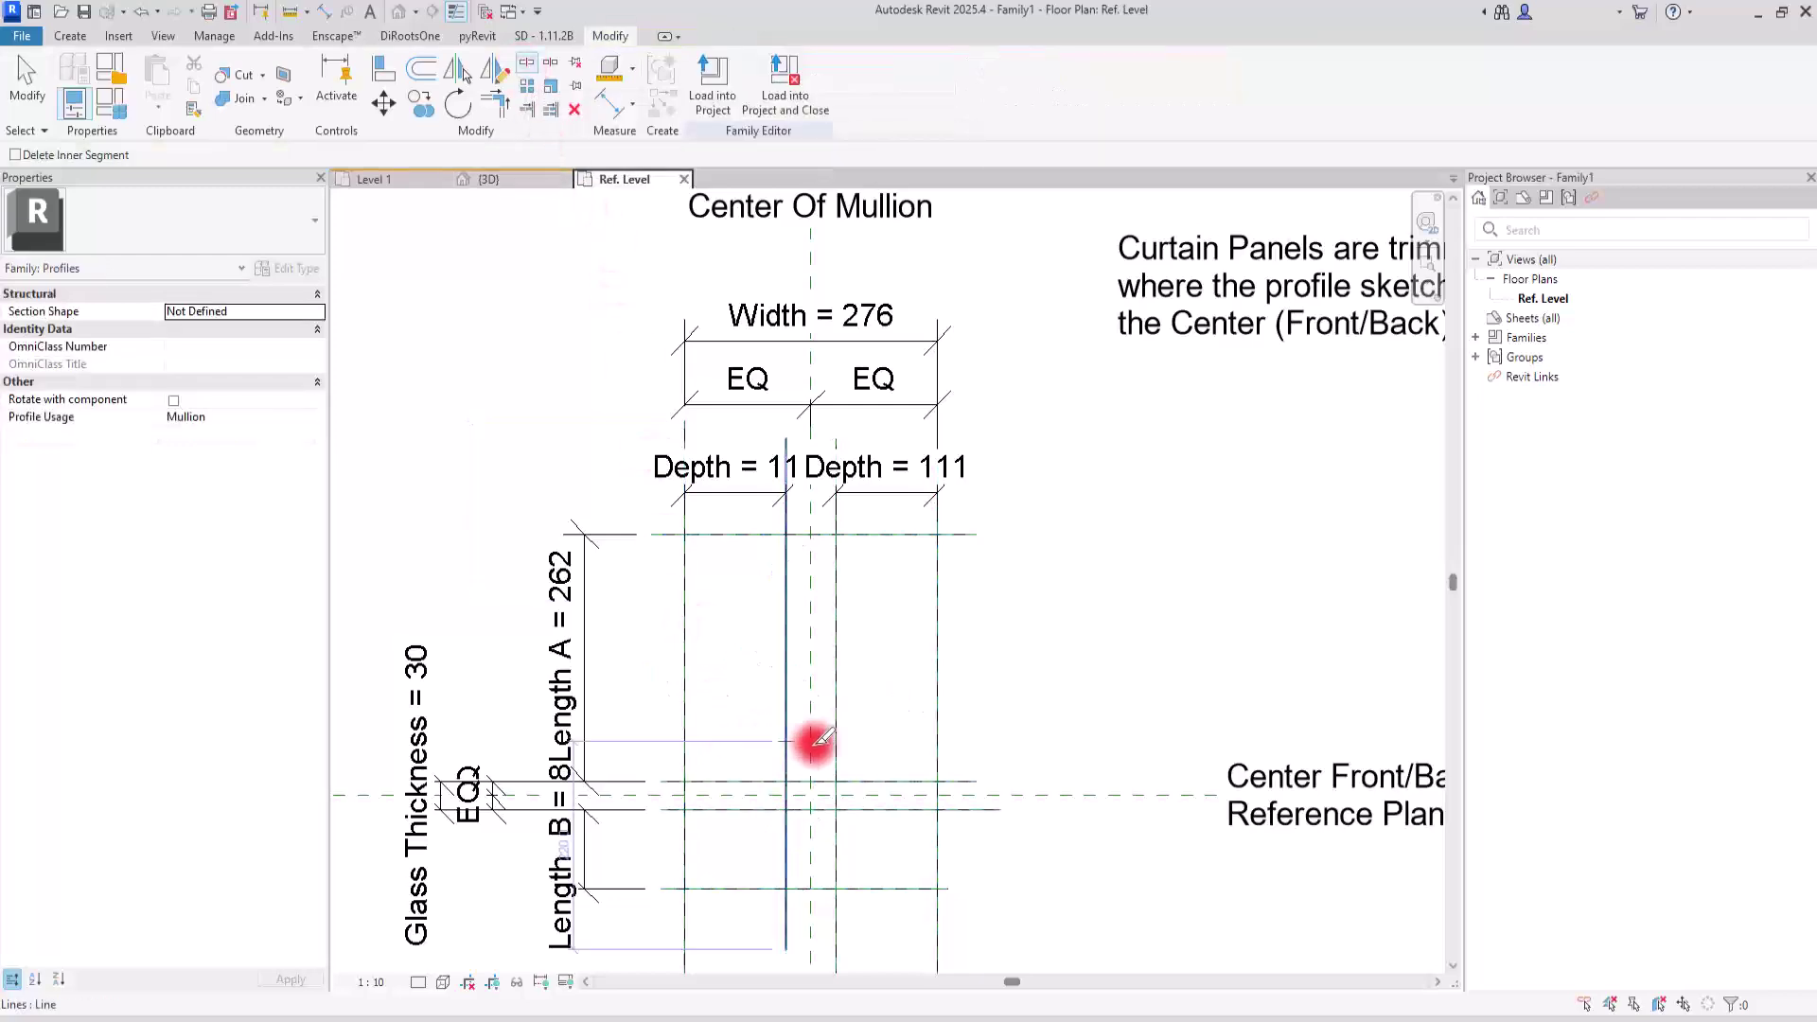
{"action": "scroll", "coordinate": [805, 848], "scroll_direction": "up", "scroll_amount": 3}
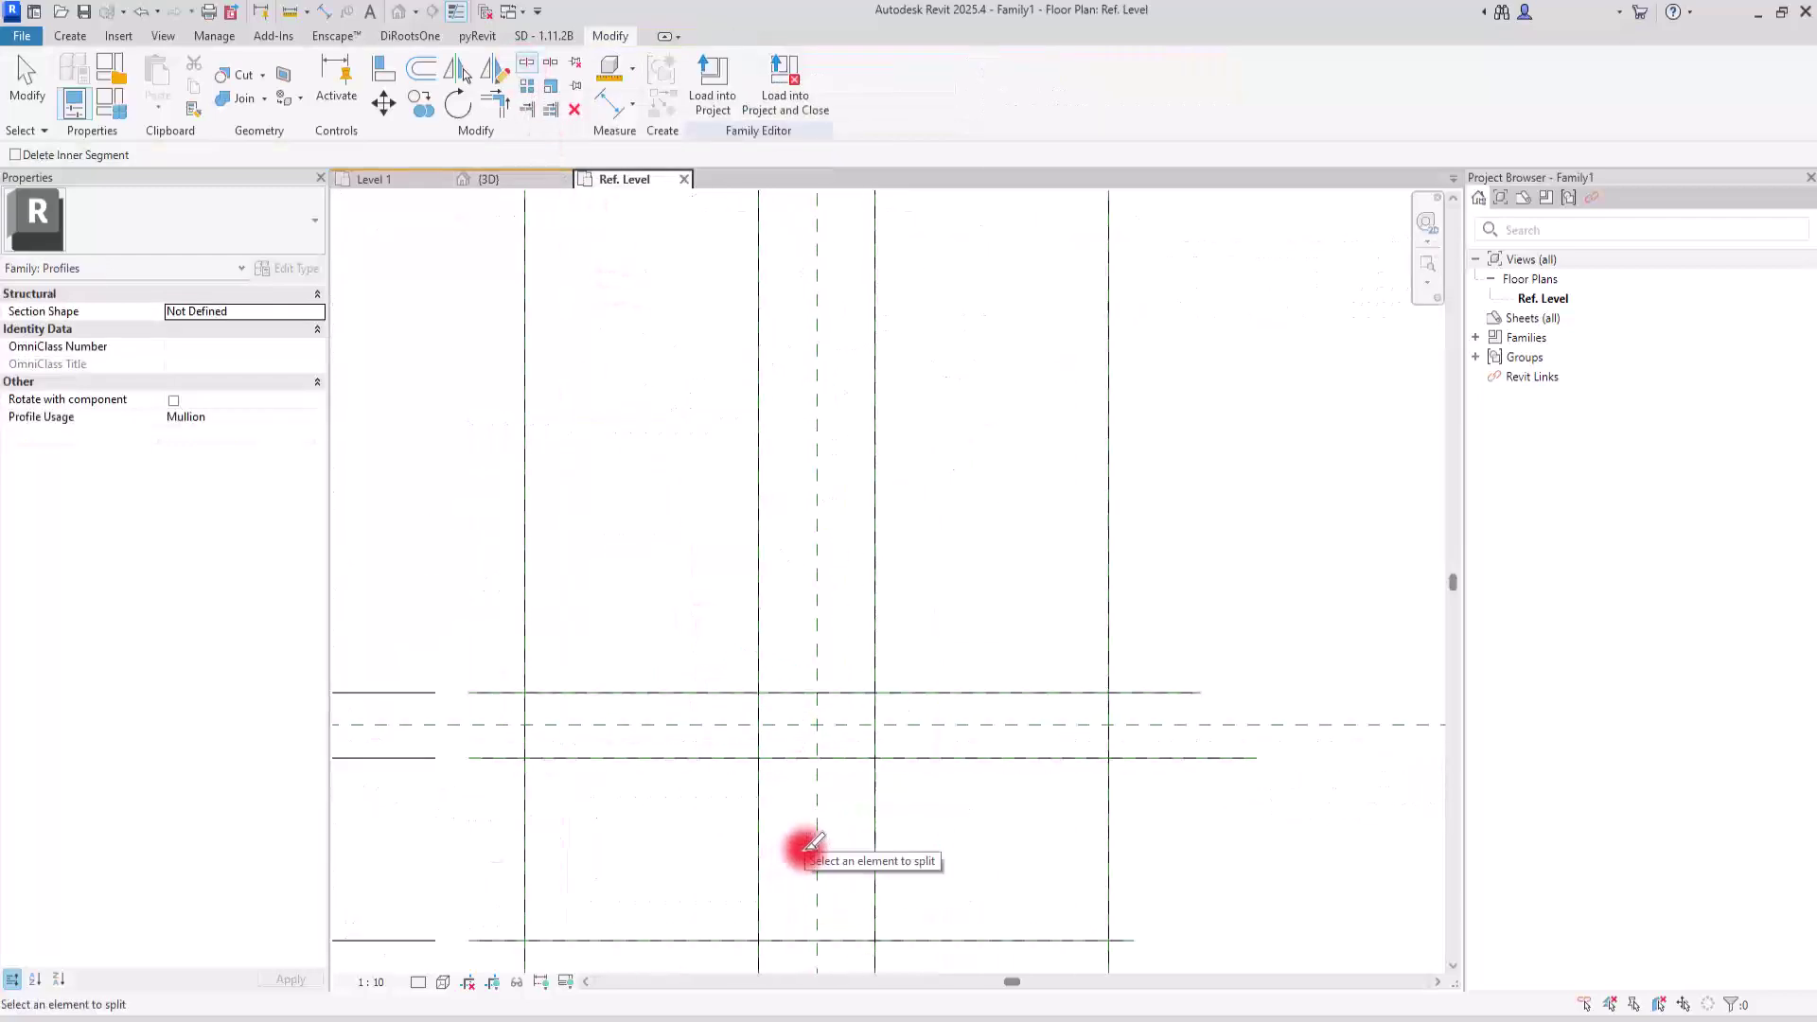
{"action": "scroll", "coordinate": [805, 845], "scroll_direction": "down", "scroll_amount": 3}
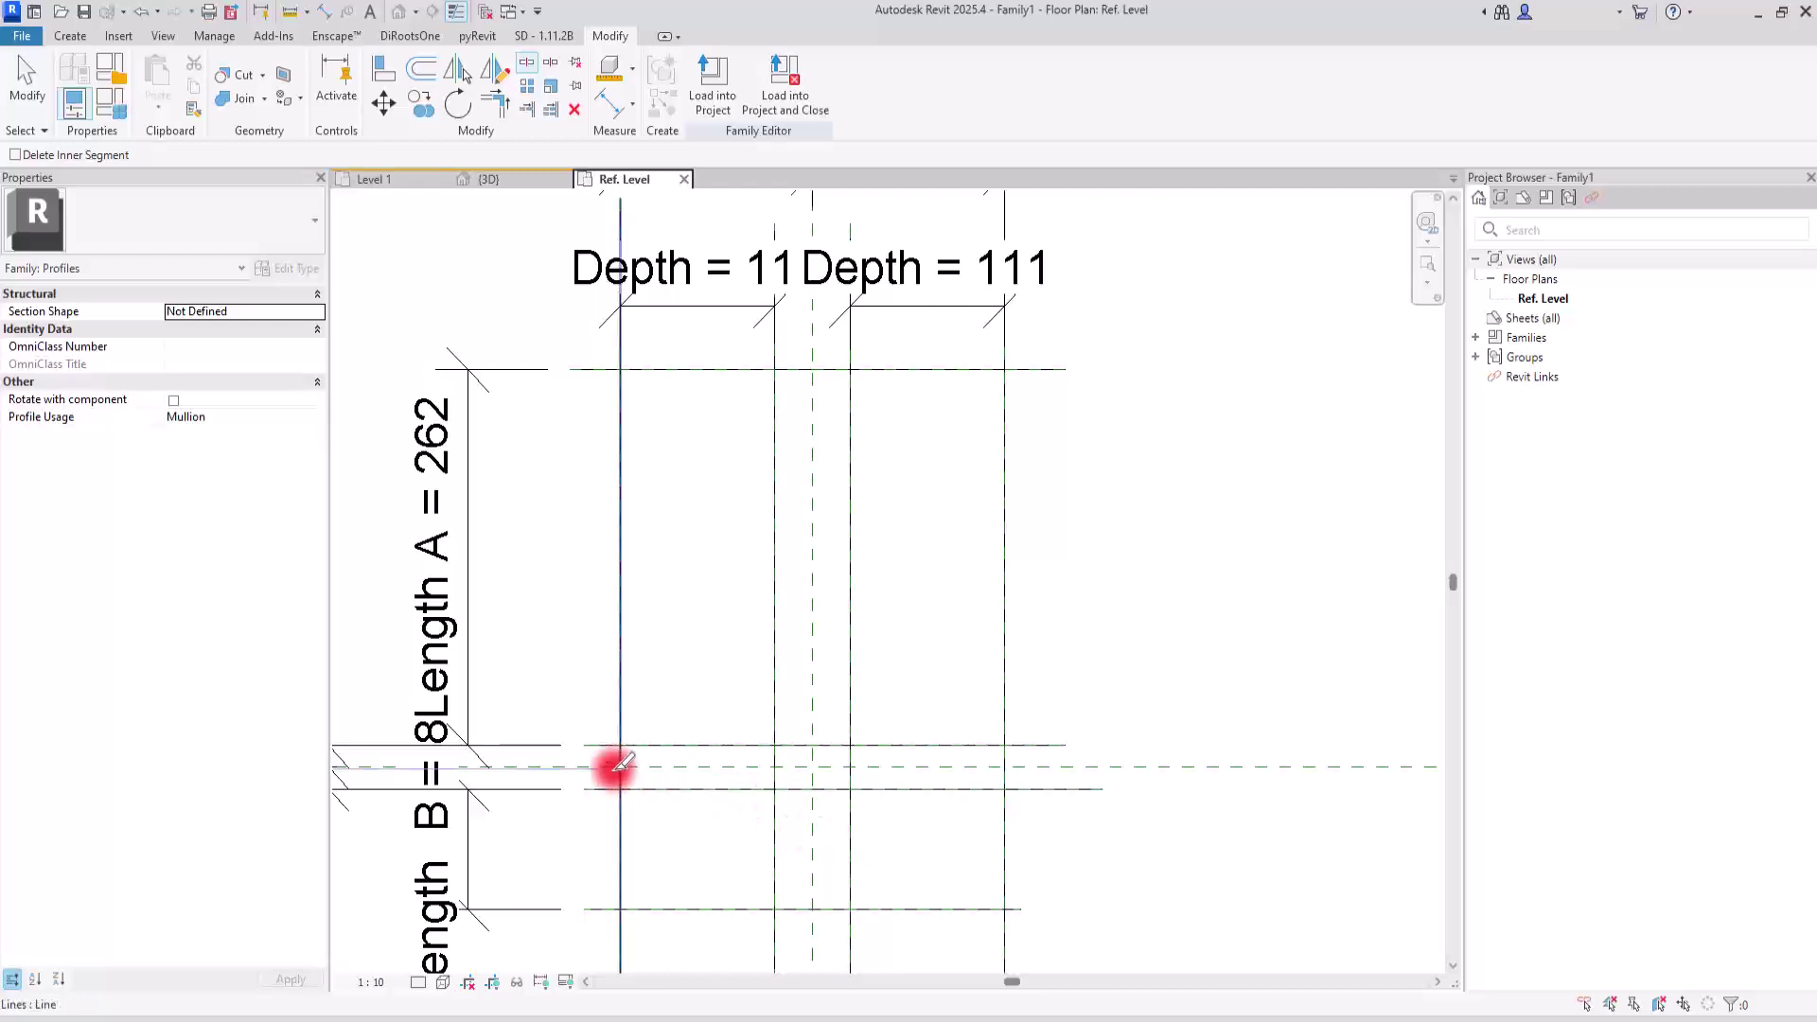
{"action": "left_click_drag", "start_coordinate": [1009, 795], "coordinate": [1009, 776]}
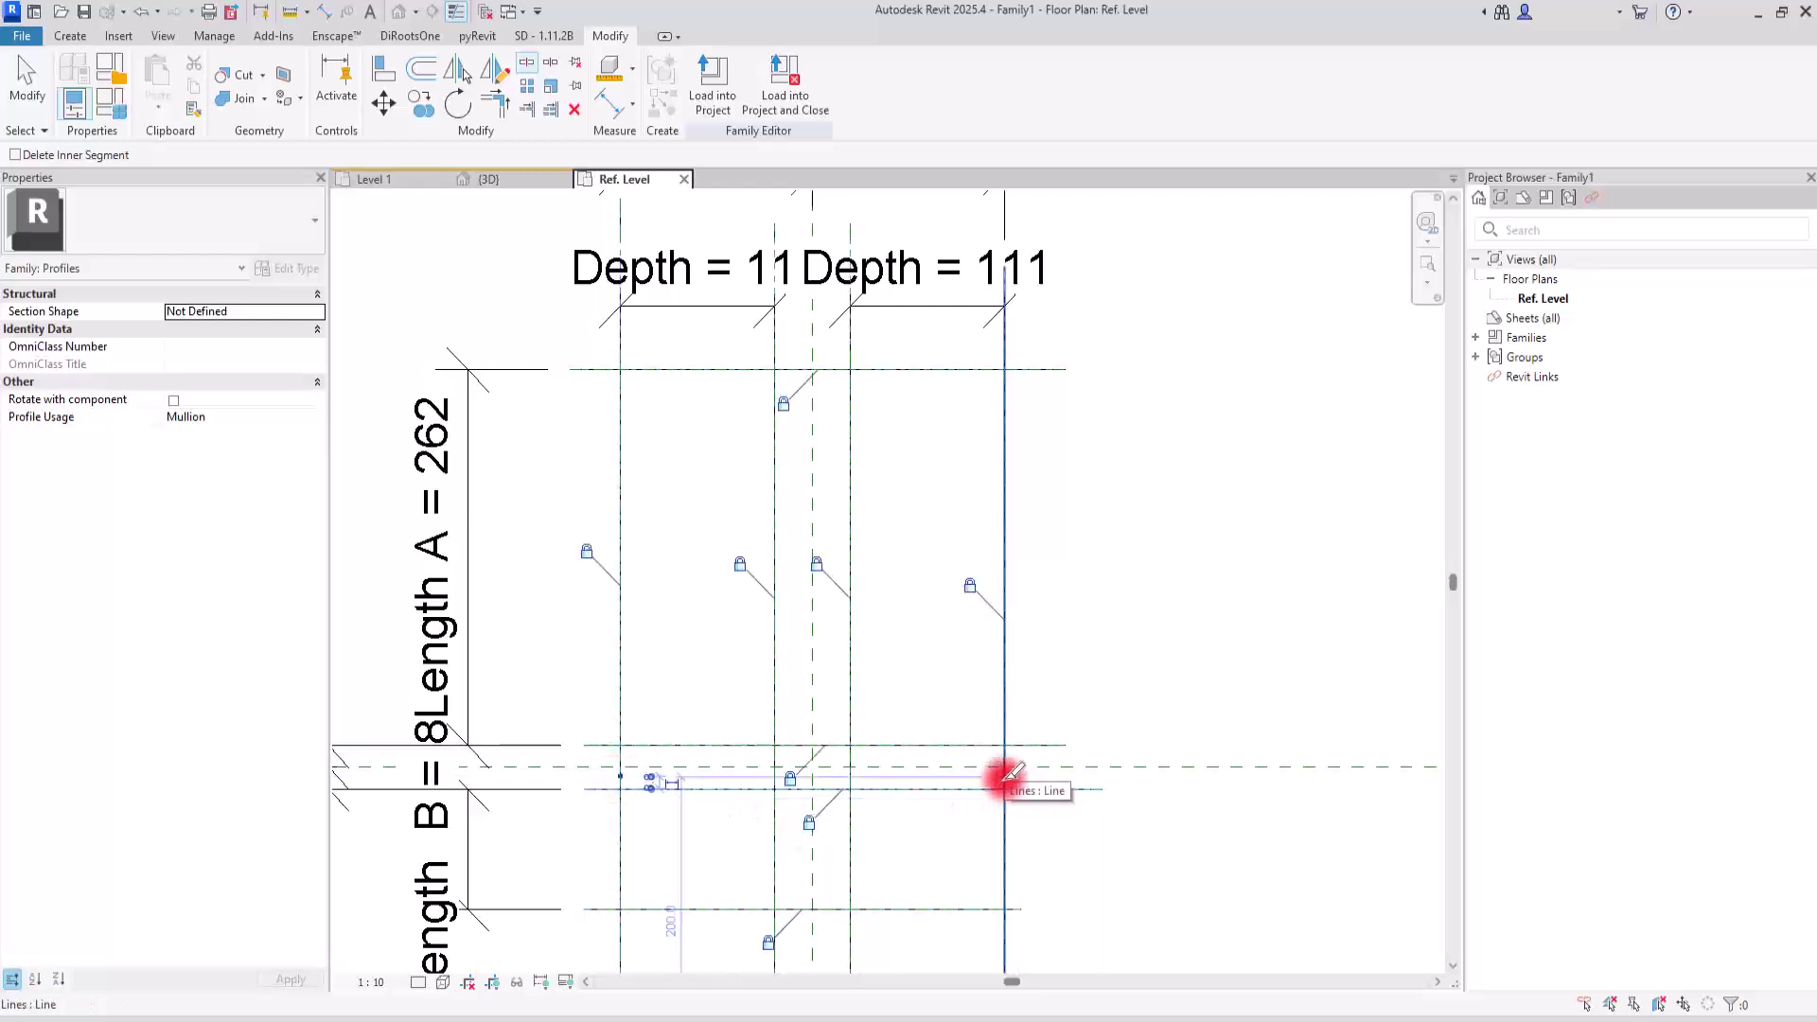
{"action": "left_click", "coordinate": [494, 103]}
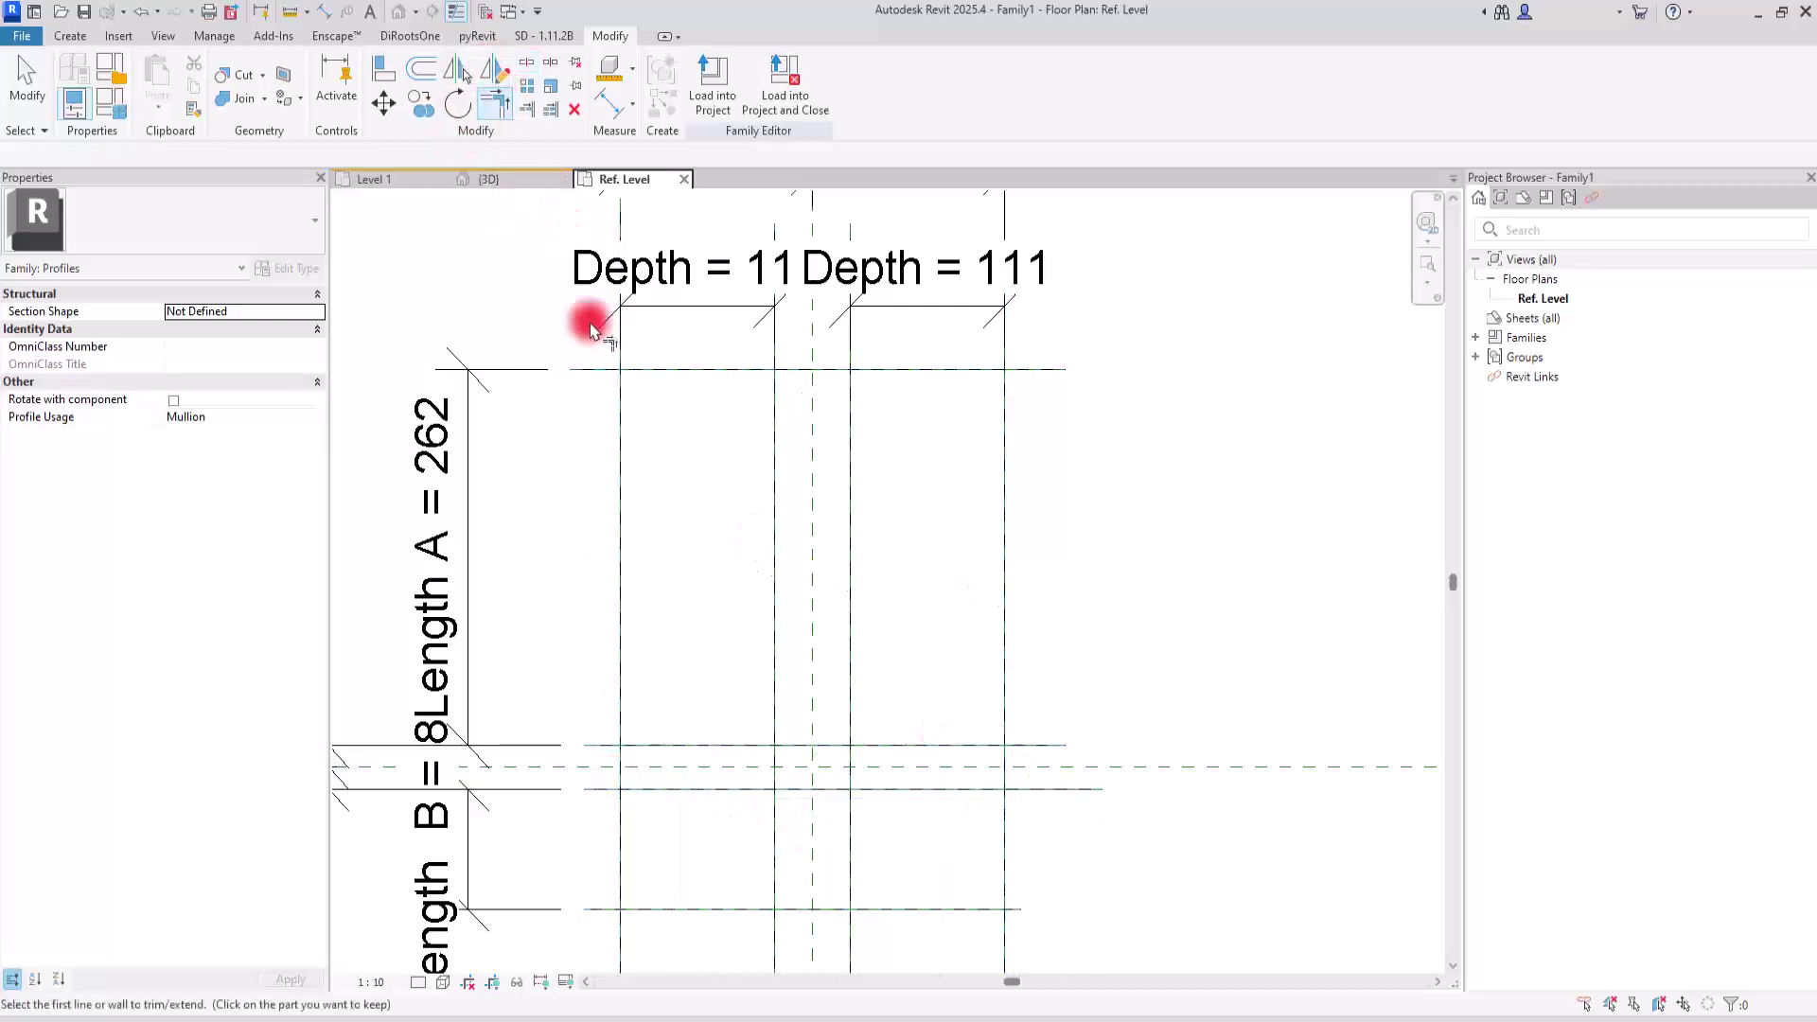
{"action": "left_click", "coordinate": [617, 383]}
{"action": "left_click", "coordinate": [636, 371]}
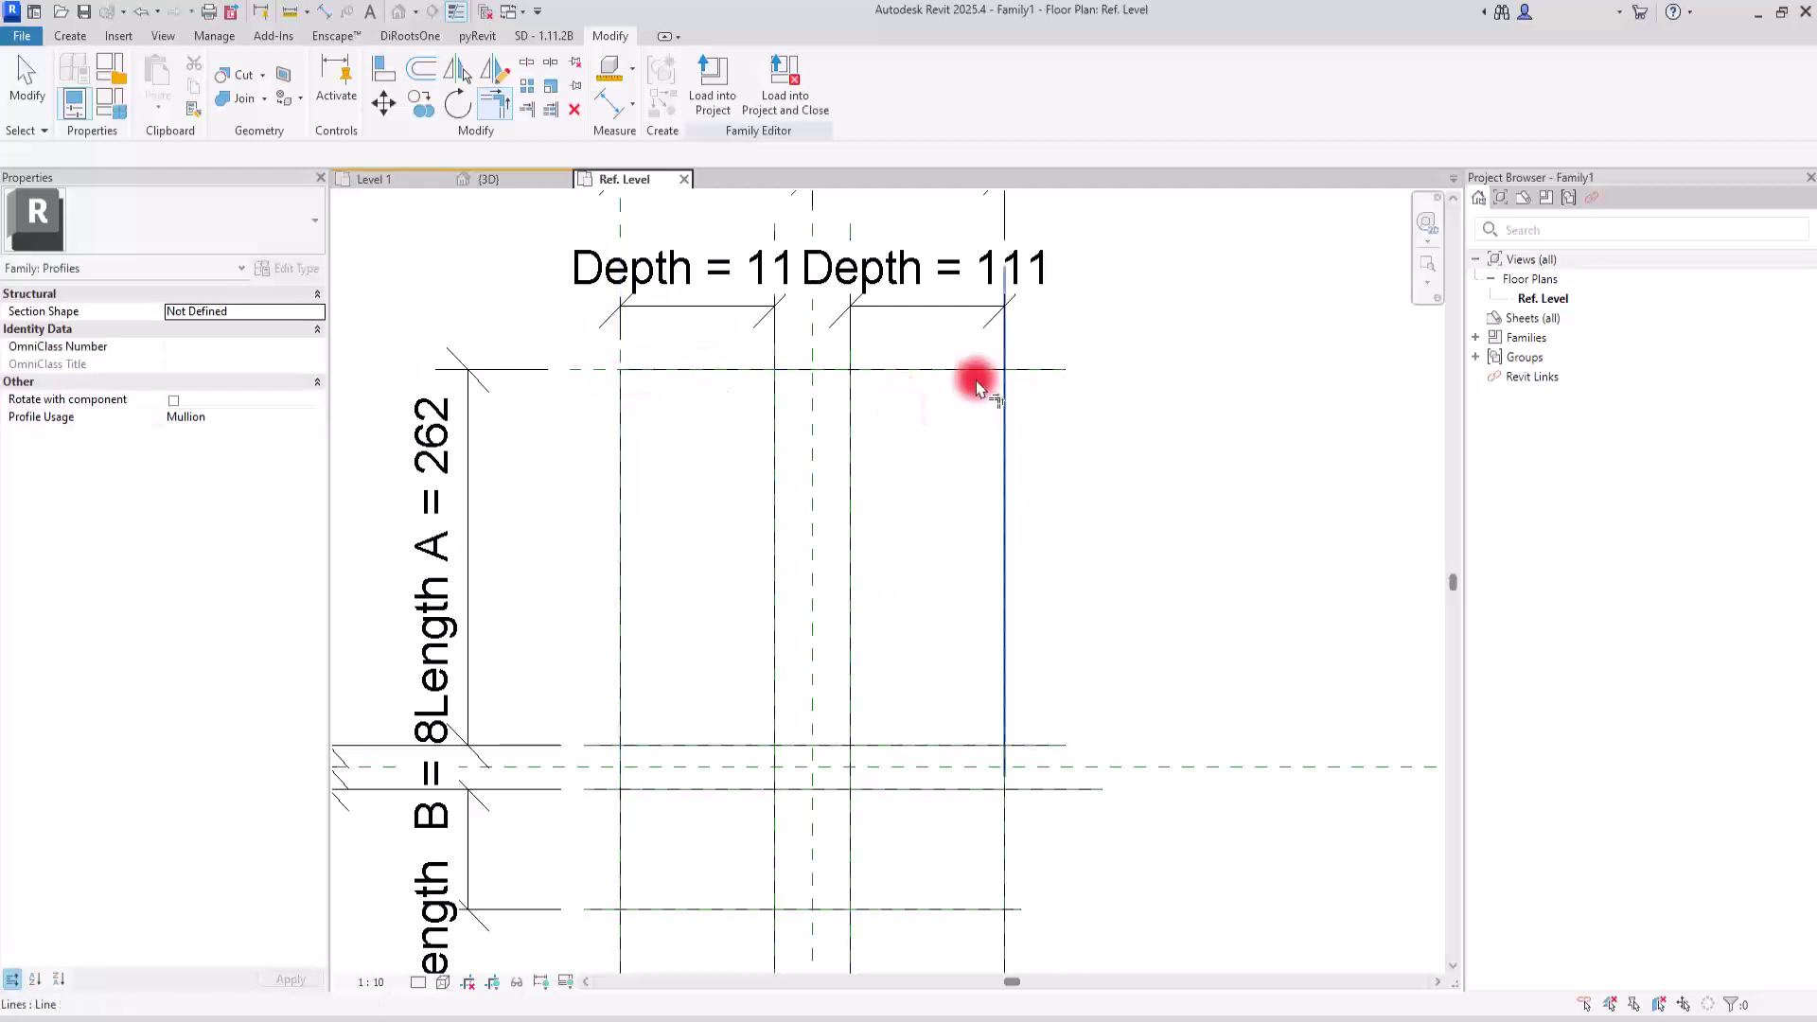
{"action": "left_click", "coordinate": [975, 378]}
{"action": "left_click", "coordinate": [458, 13]}
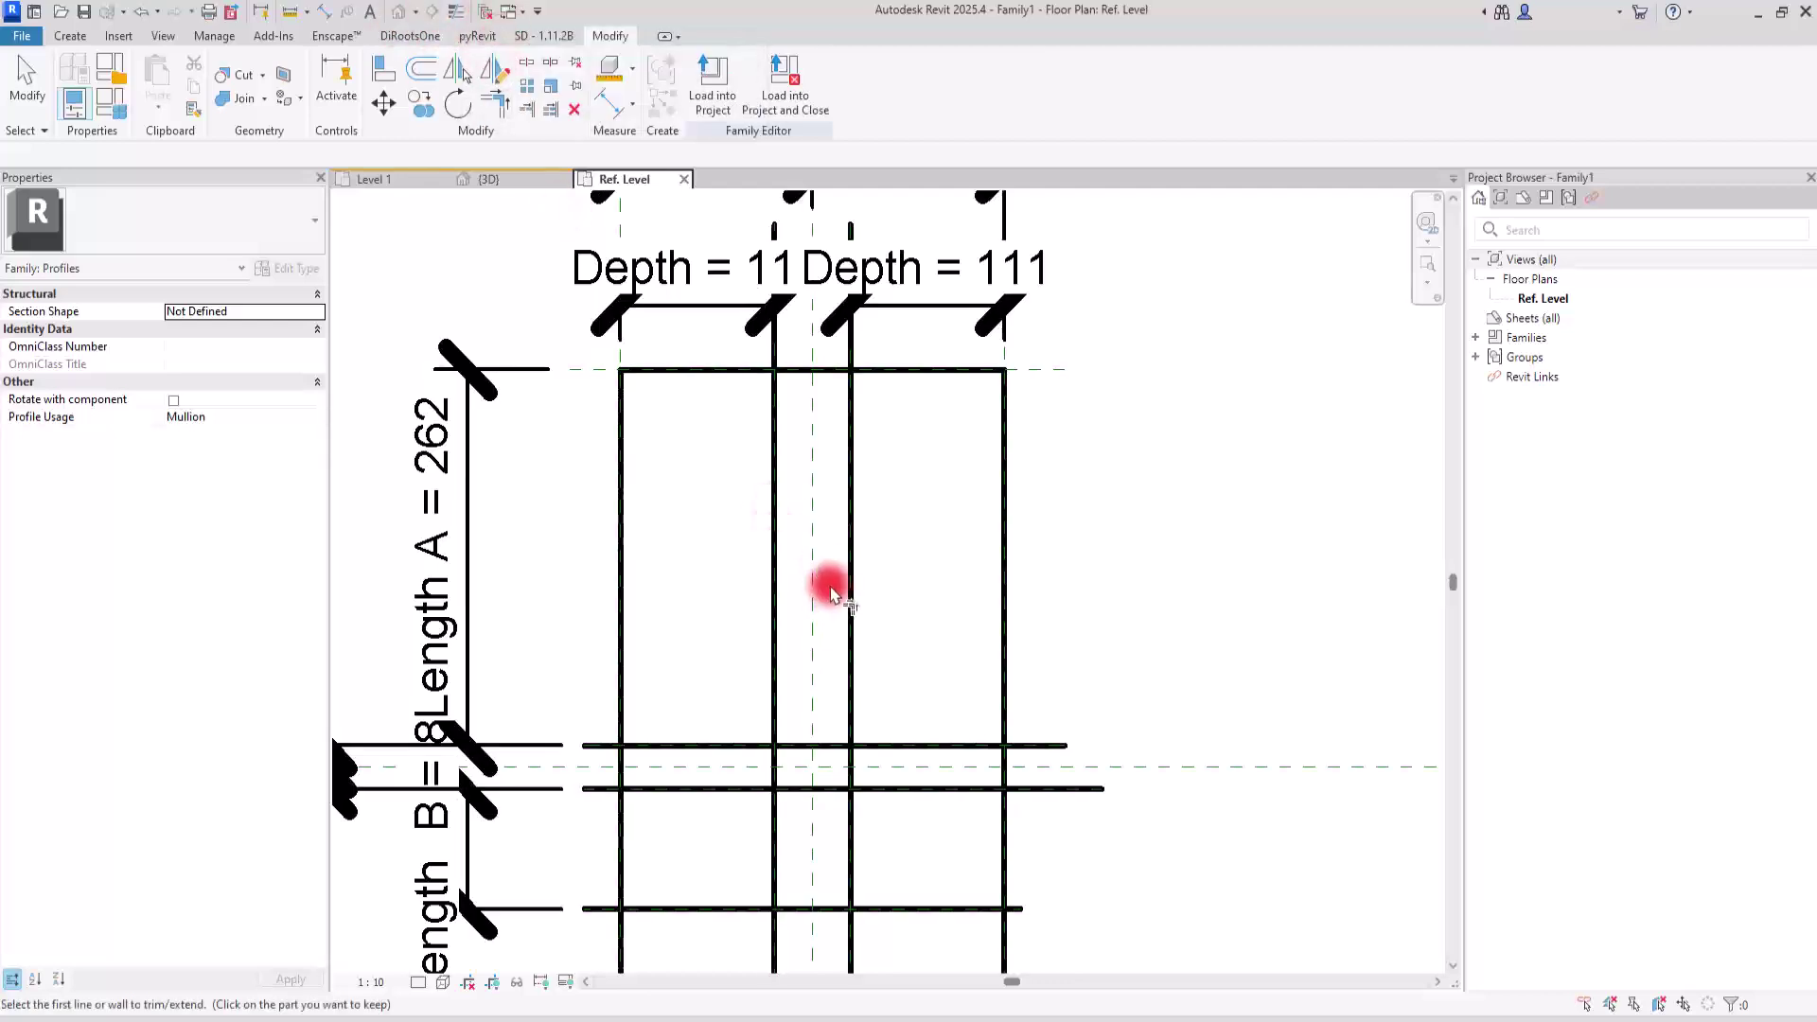
Trim the middle, left and bottom lines into corners, forming the left glass-pocket notch
{"action": "left_click", "coordinate": [774, 691]}
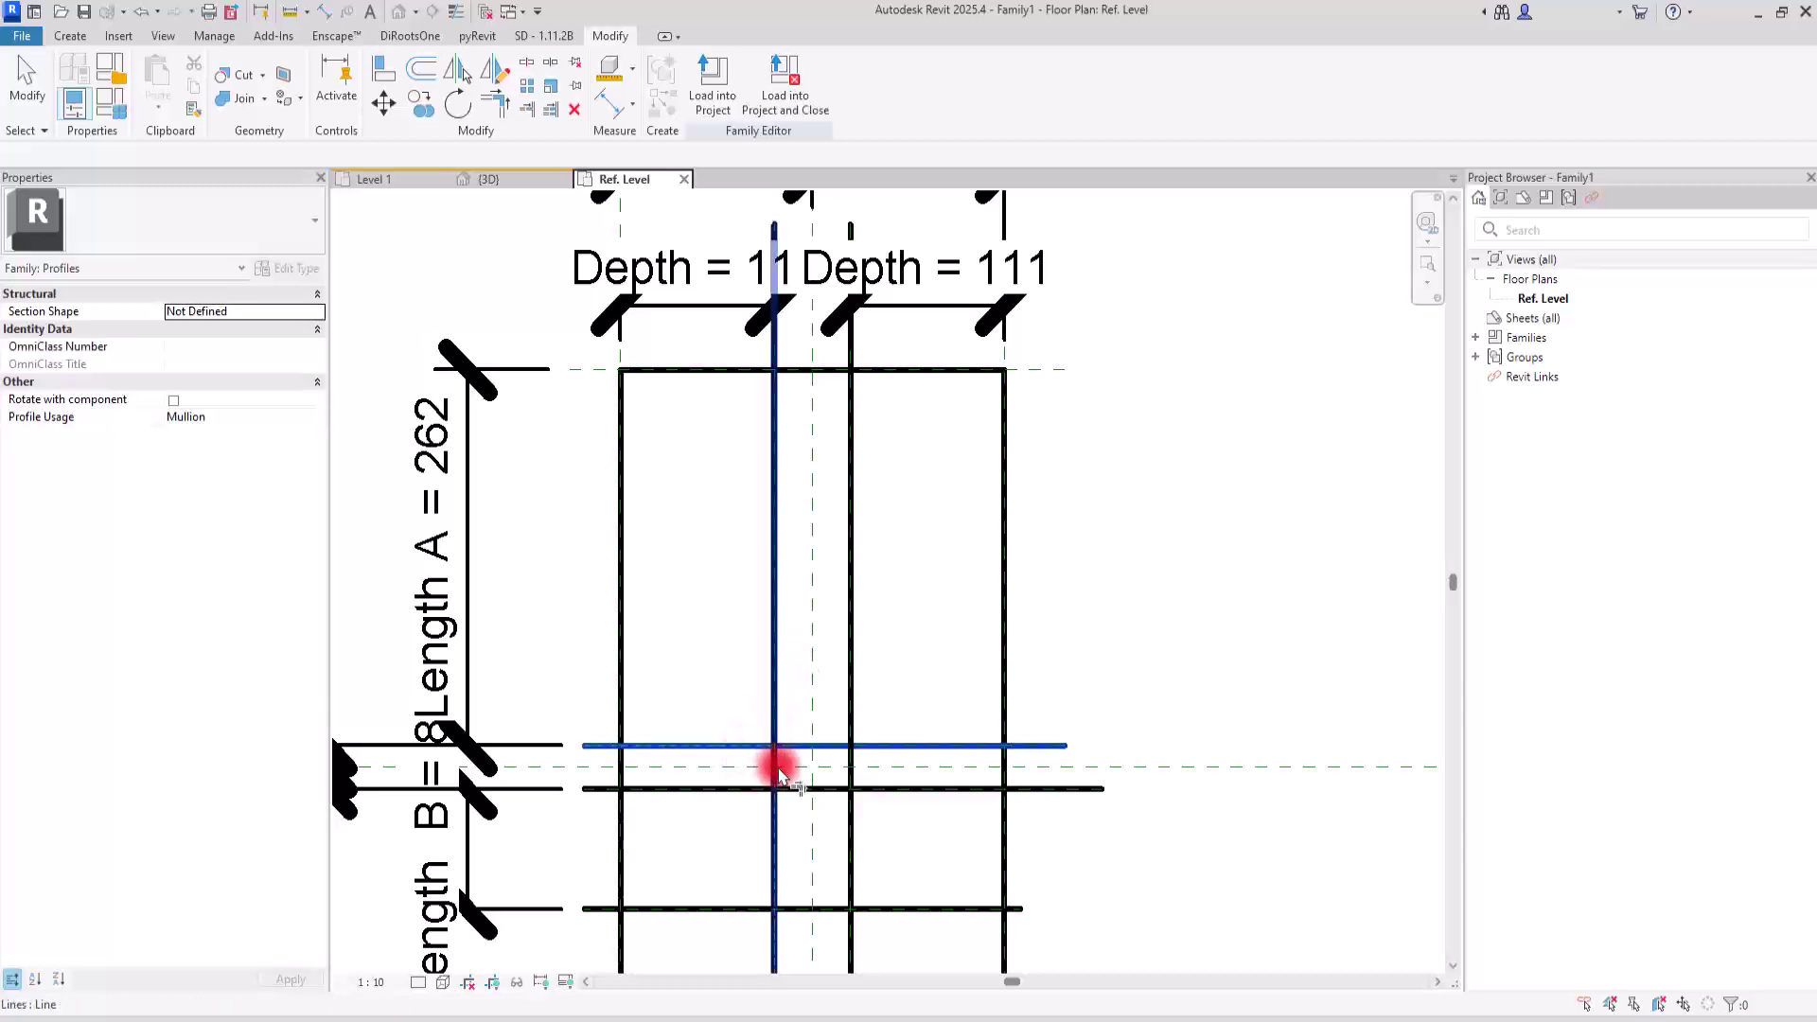
{"action": "left_click", "coordinate": [778, 771]}
{"action": "left_click", "coordinate": [734, 789]}
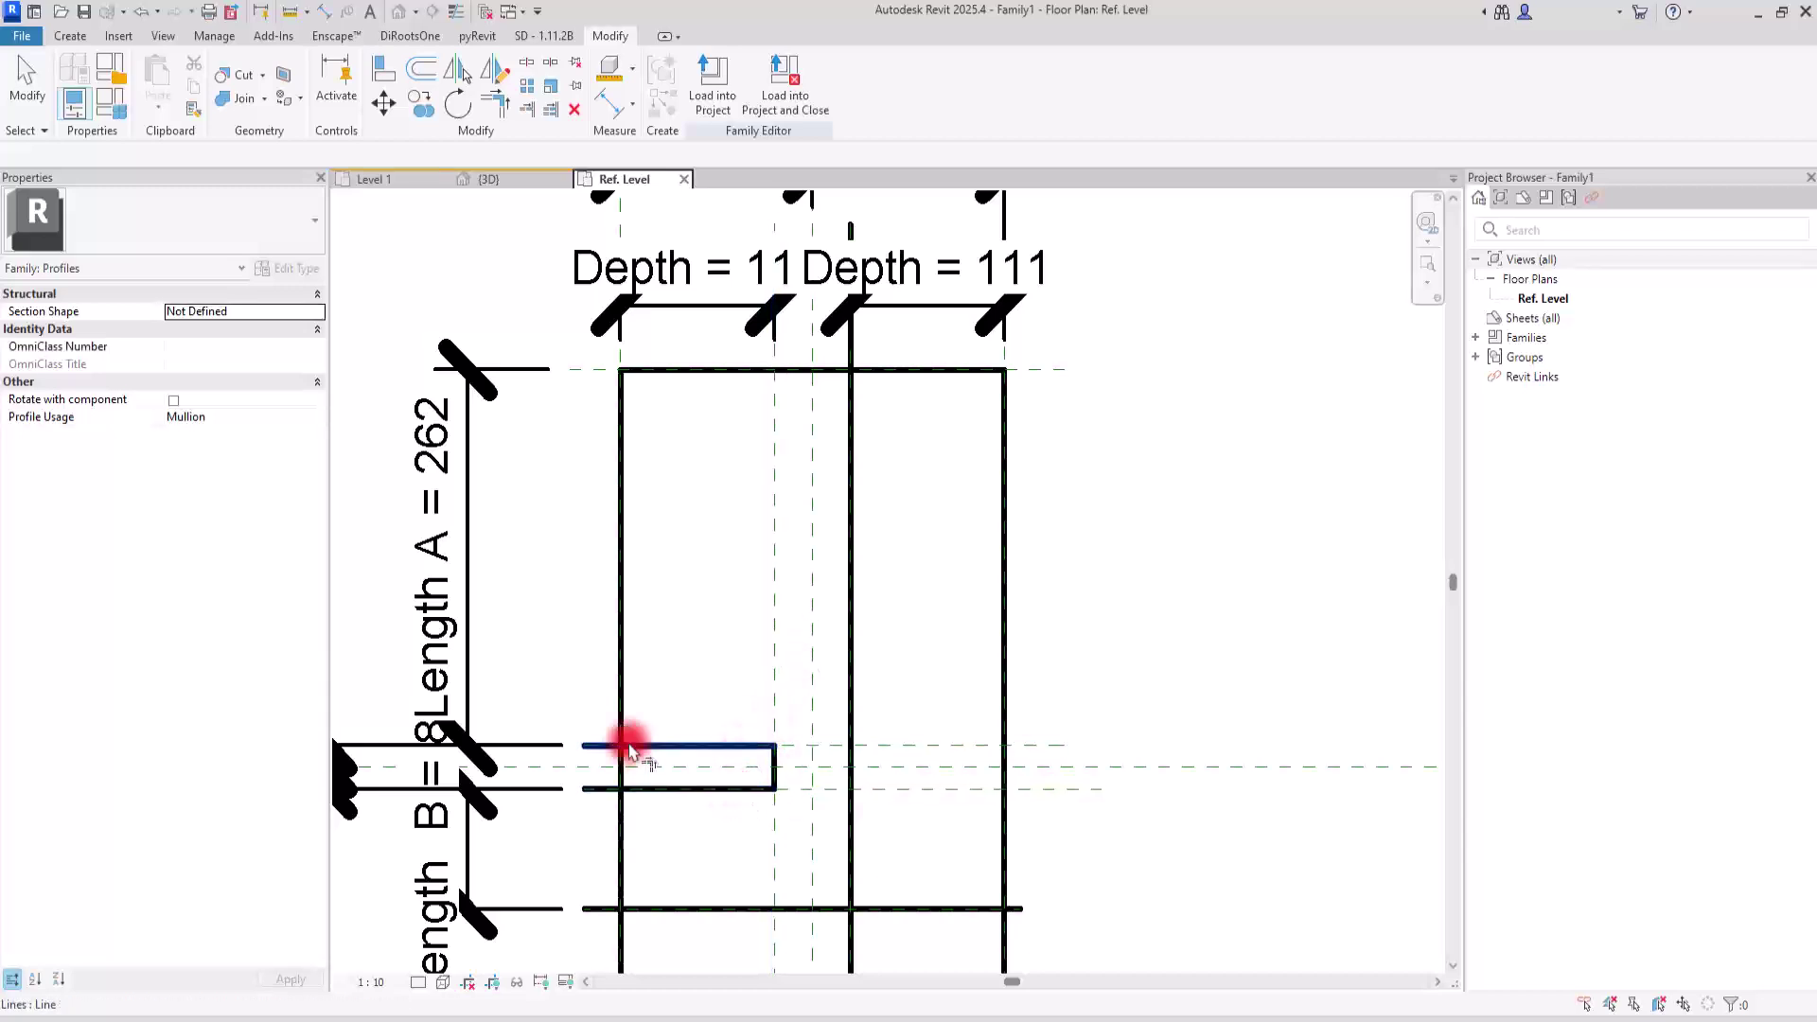
{"action": "left_click", "coordinate": [620, 709]}
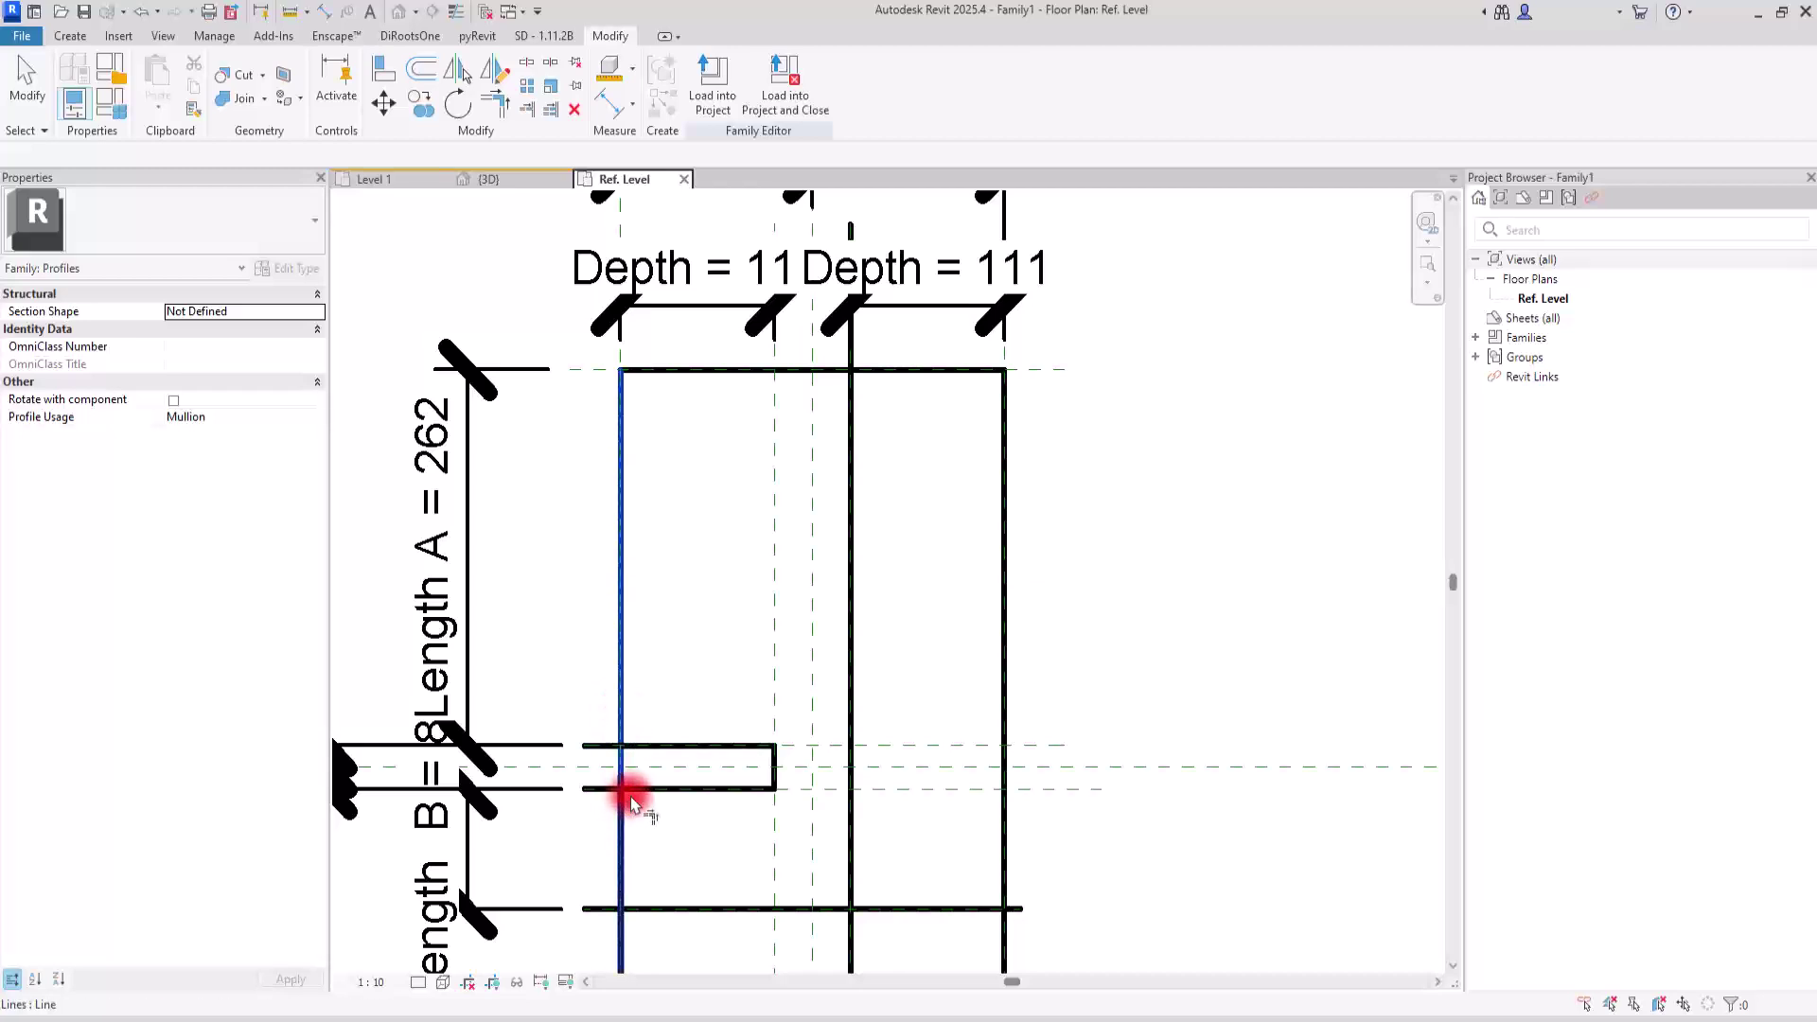
{"action": "left_click", "coordinate": [649, 748]}
{"action": "left_click", "coordinate": [649, 790]}
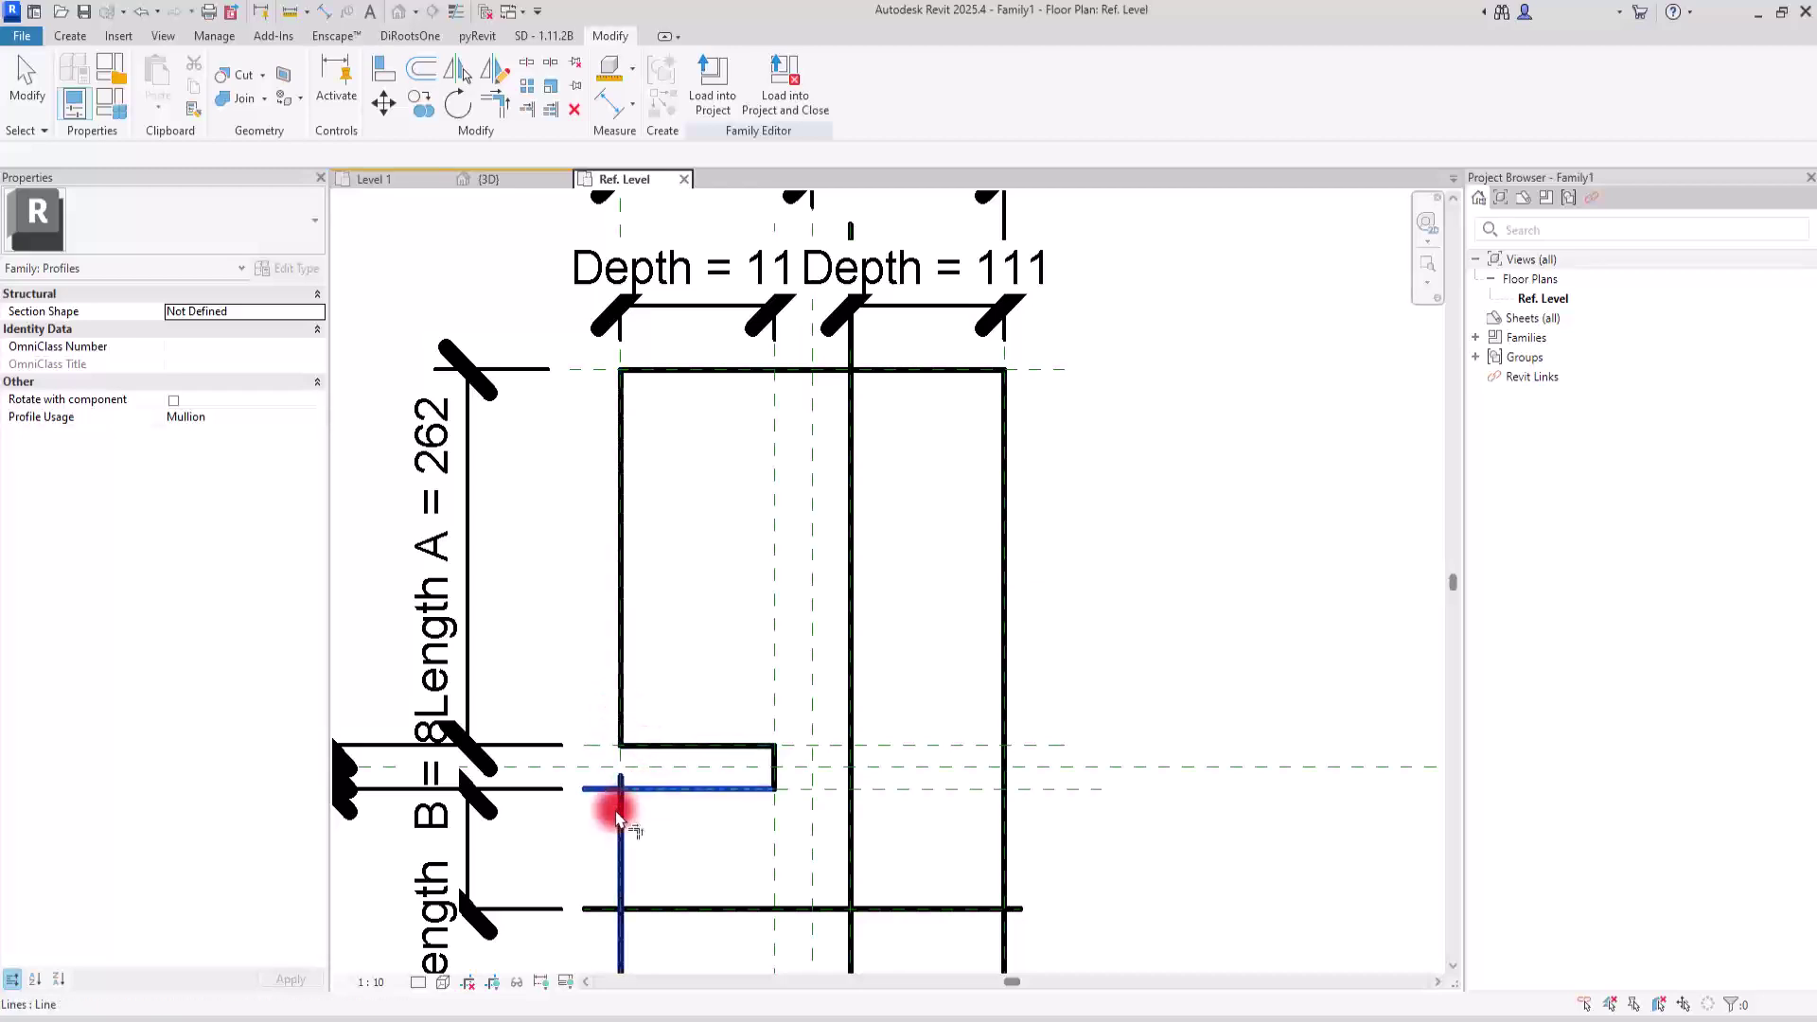
{"action": "left_click", "coordinate": [610, 819]}
{"action": "left_click", "coordinate": [640, 911]}
{"action": "left_click", "coordinate": [728, 911]}
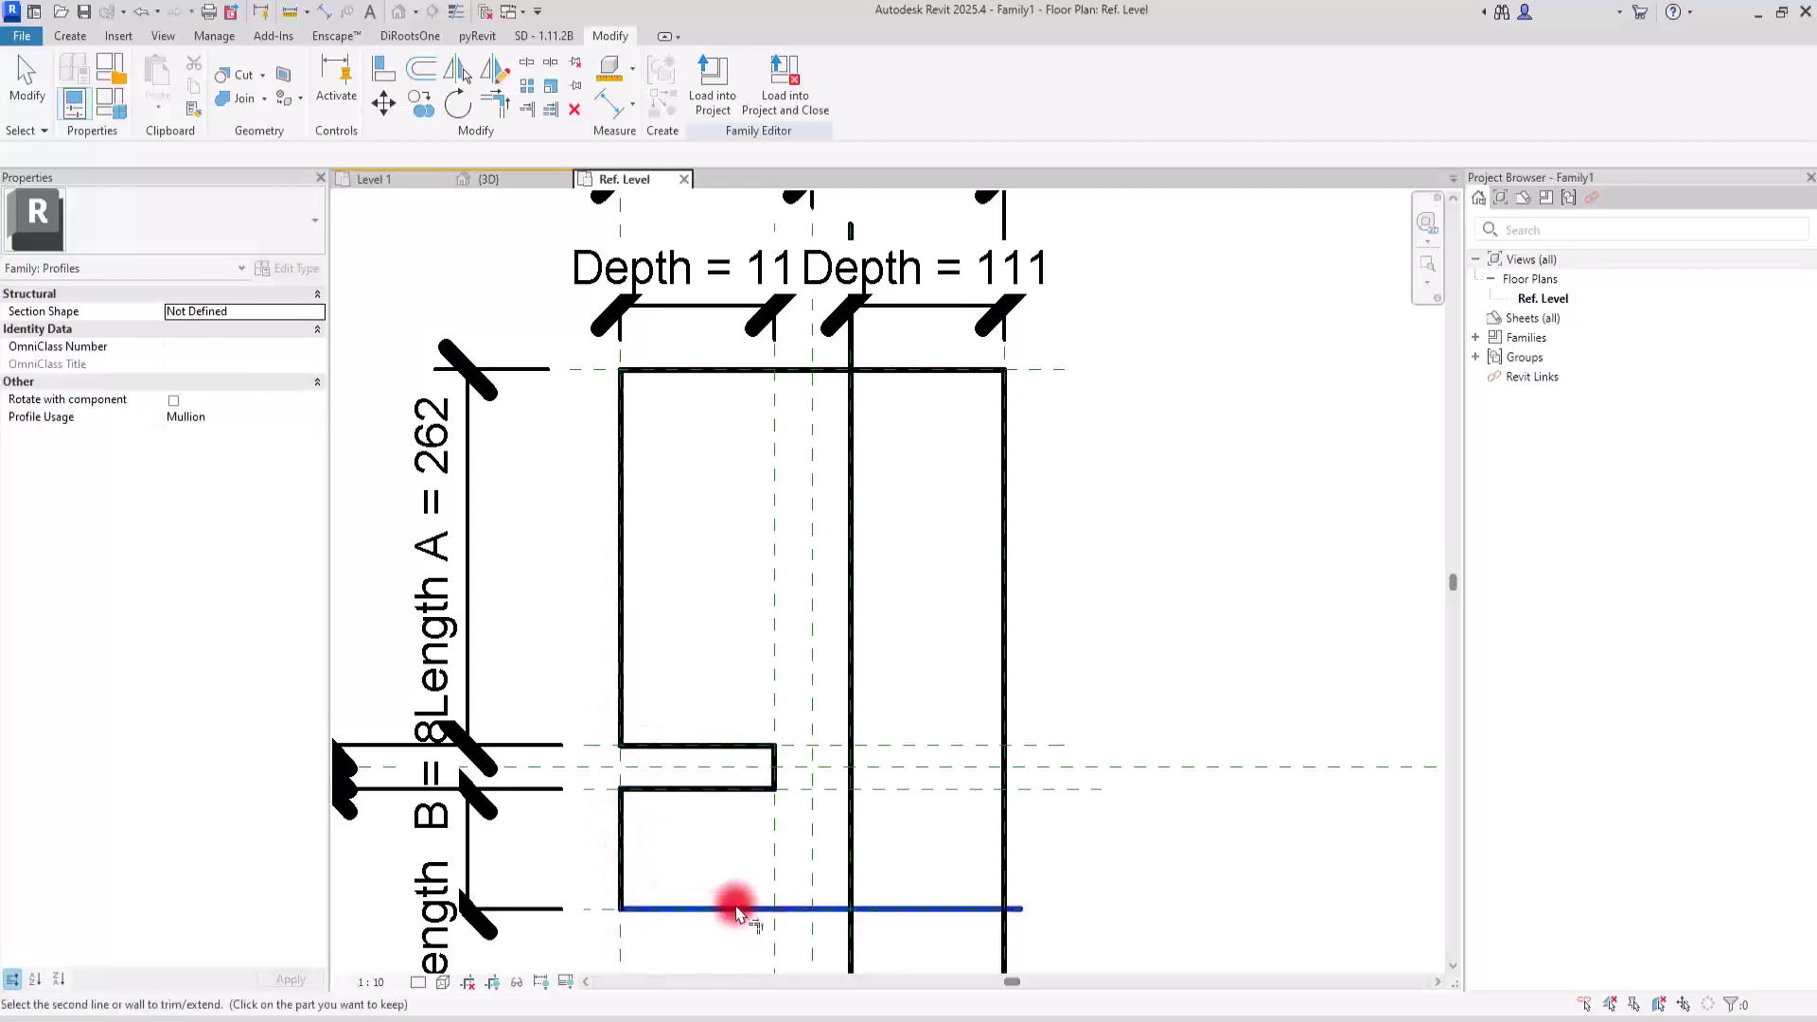
{"action": "left_click", "coordinate": [1014, 852]}
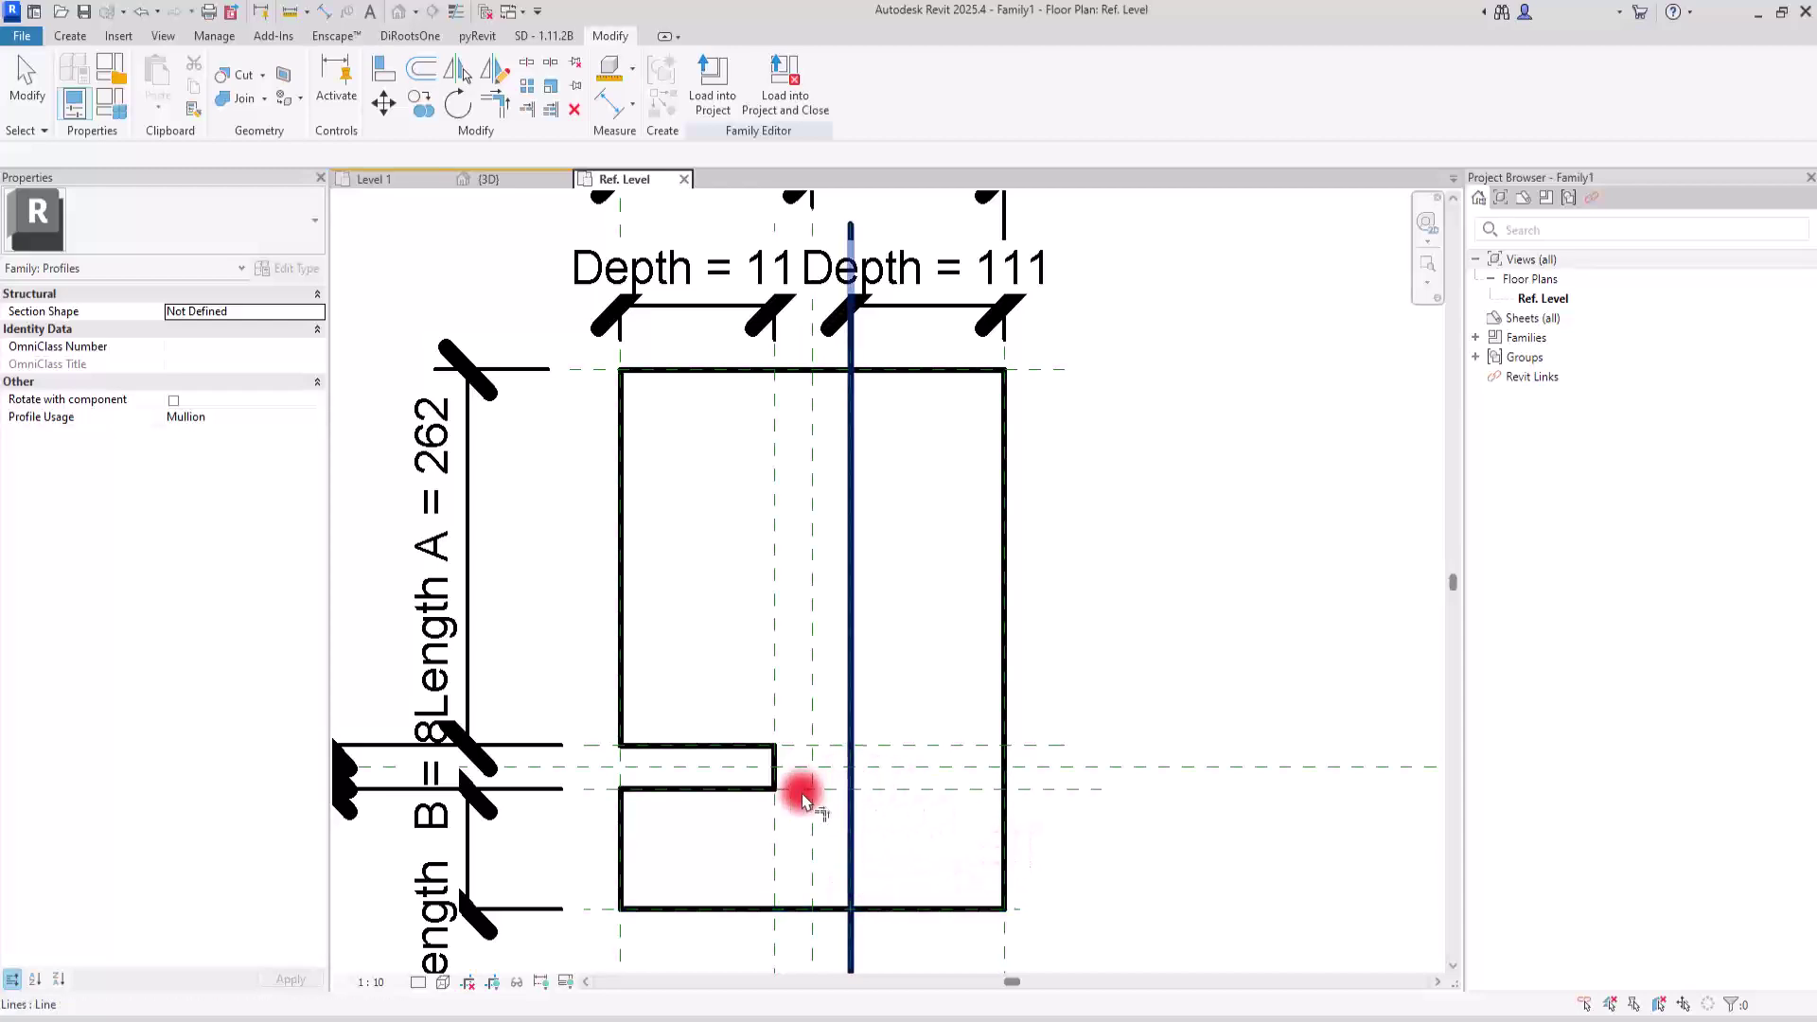
Add picked profile lines along the right edge and the lower gap reference plane
{"action": "left_click", "coordinate": [70, 36]}
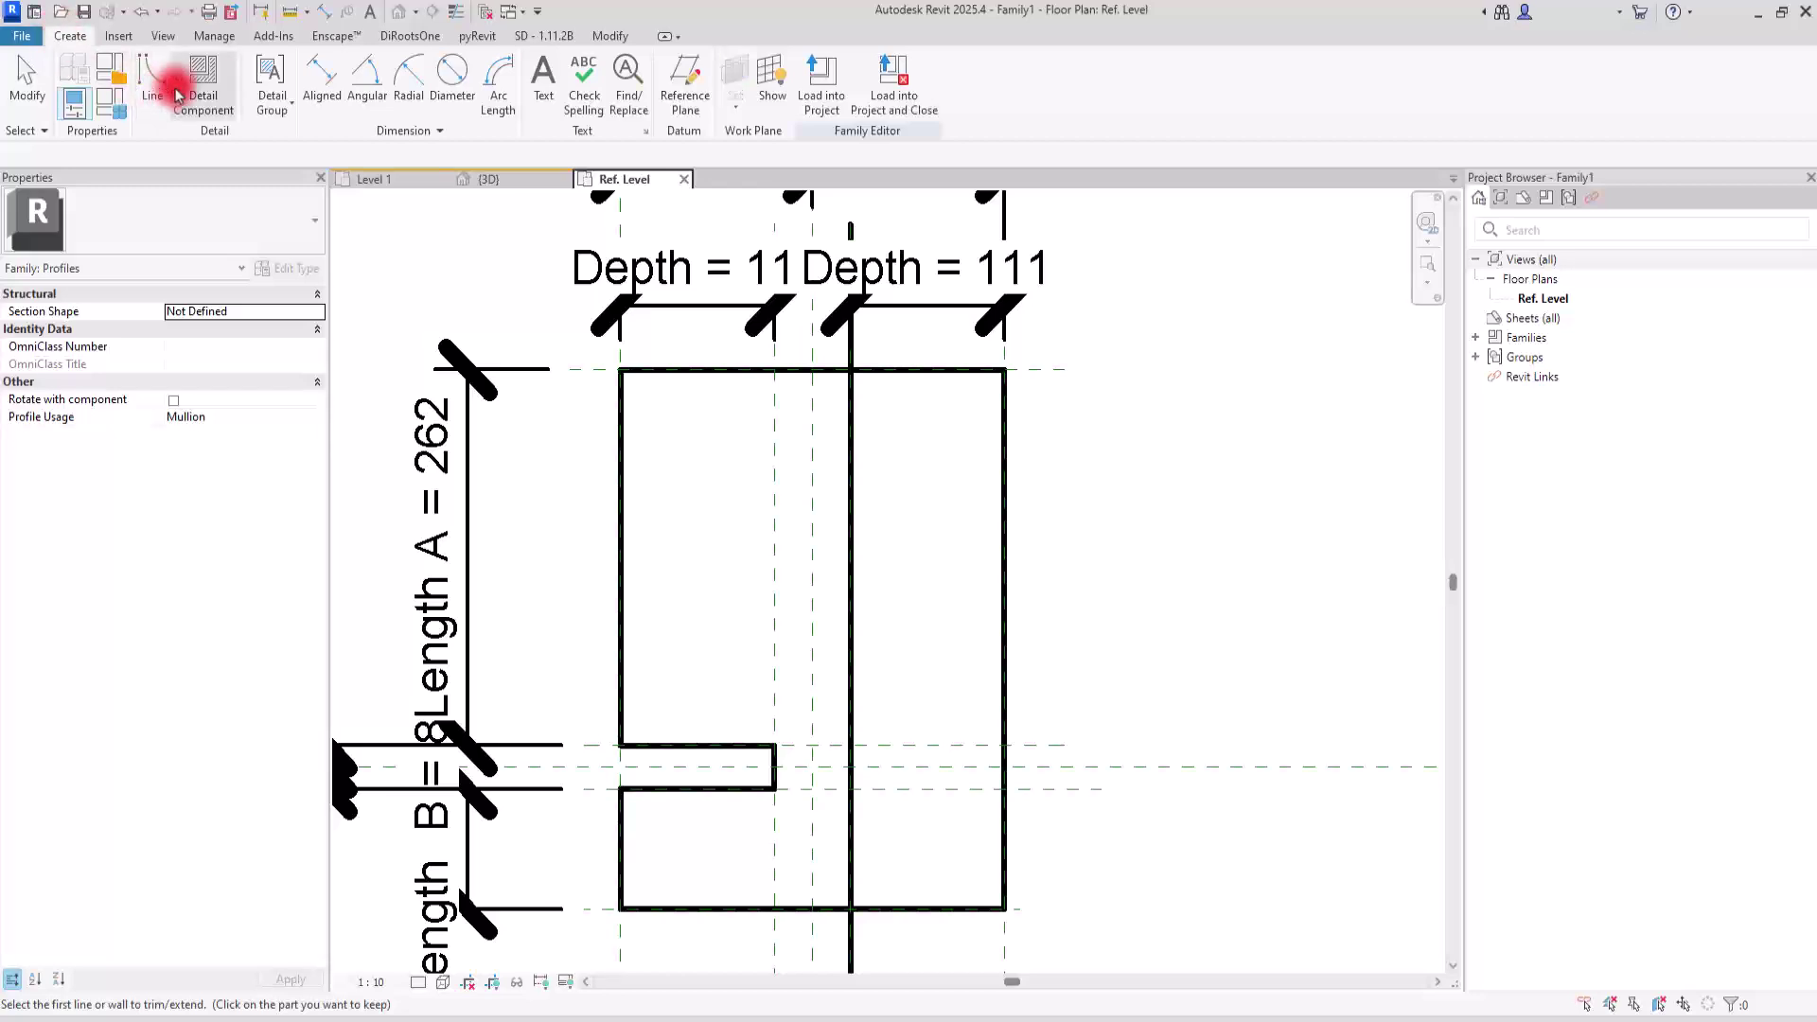
{"action": "left_click", "coordinate": [154, 73]}
{"action": "left_click", "coordinate": [742, 108]}
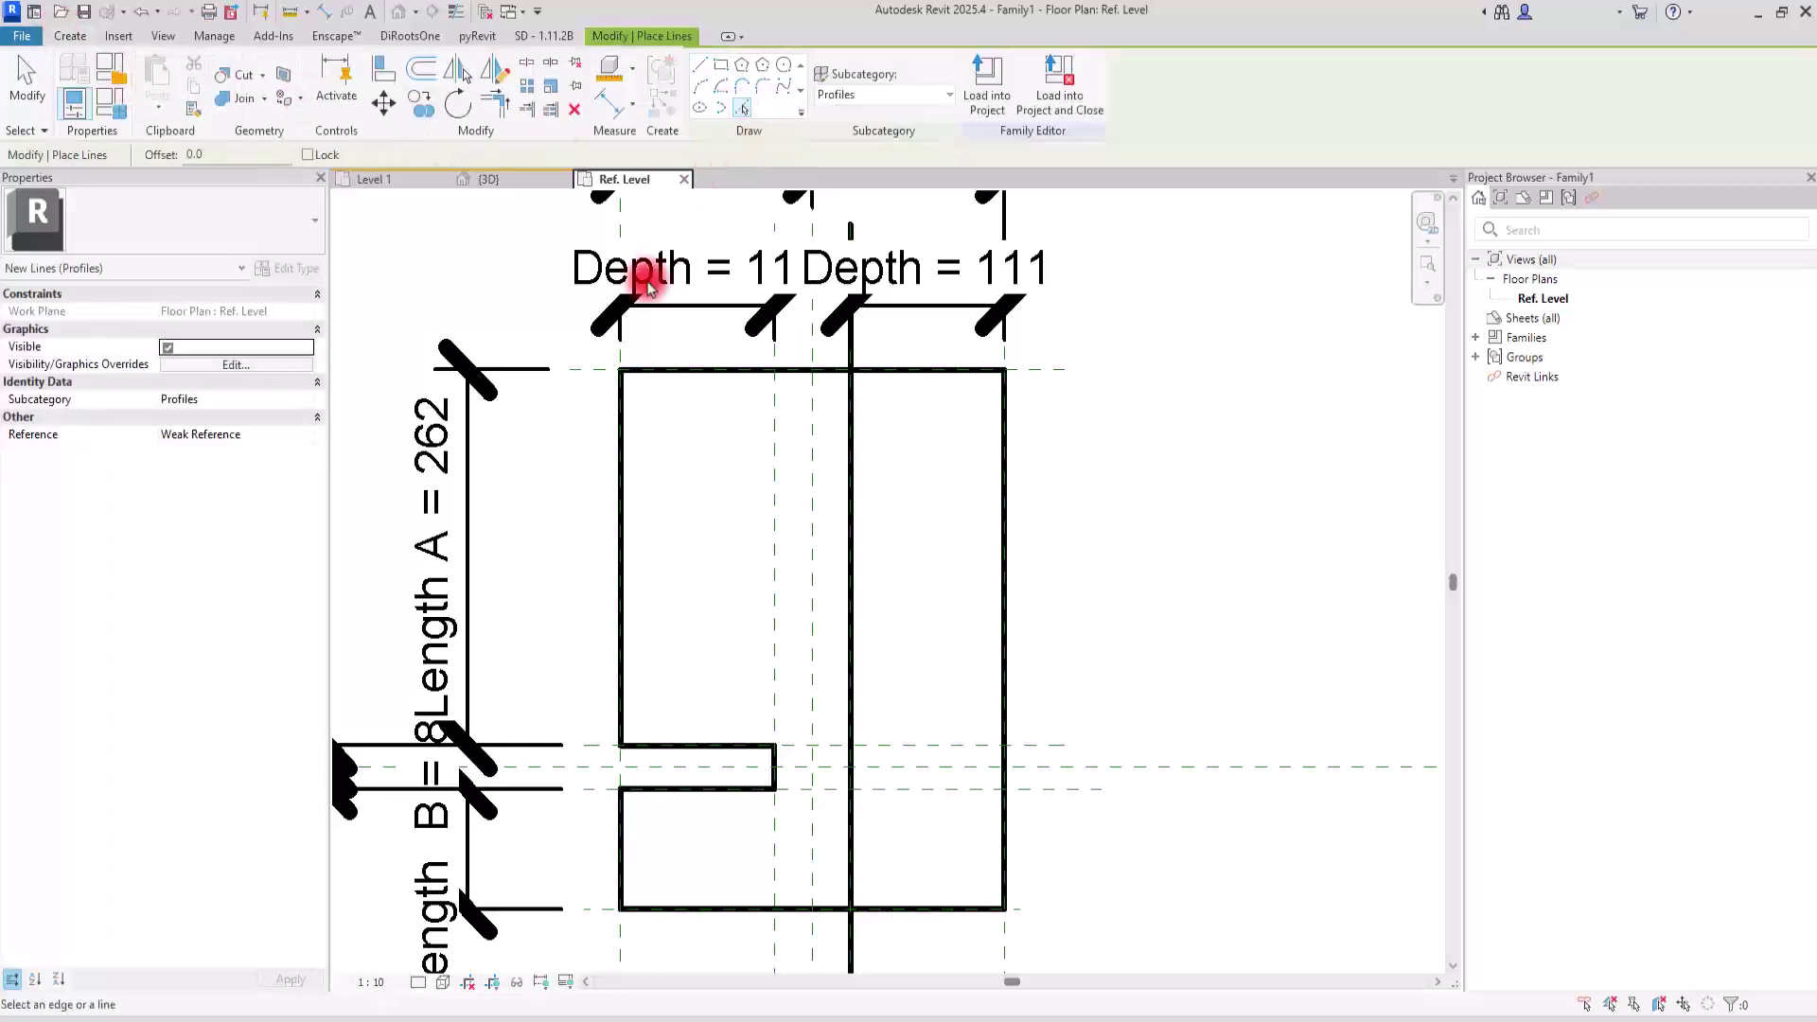
{"action": "key", "text": "Tab"}
{"action": "left_click", "coordinate": [913, 748]}
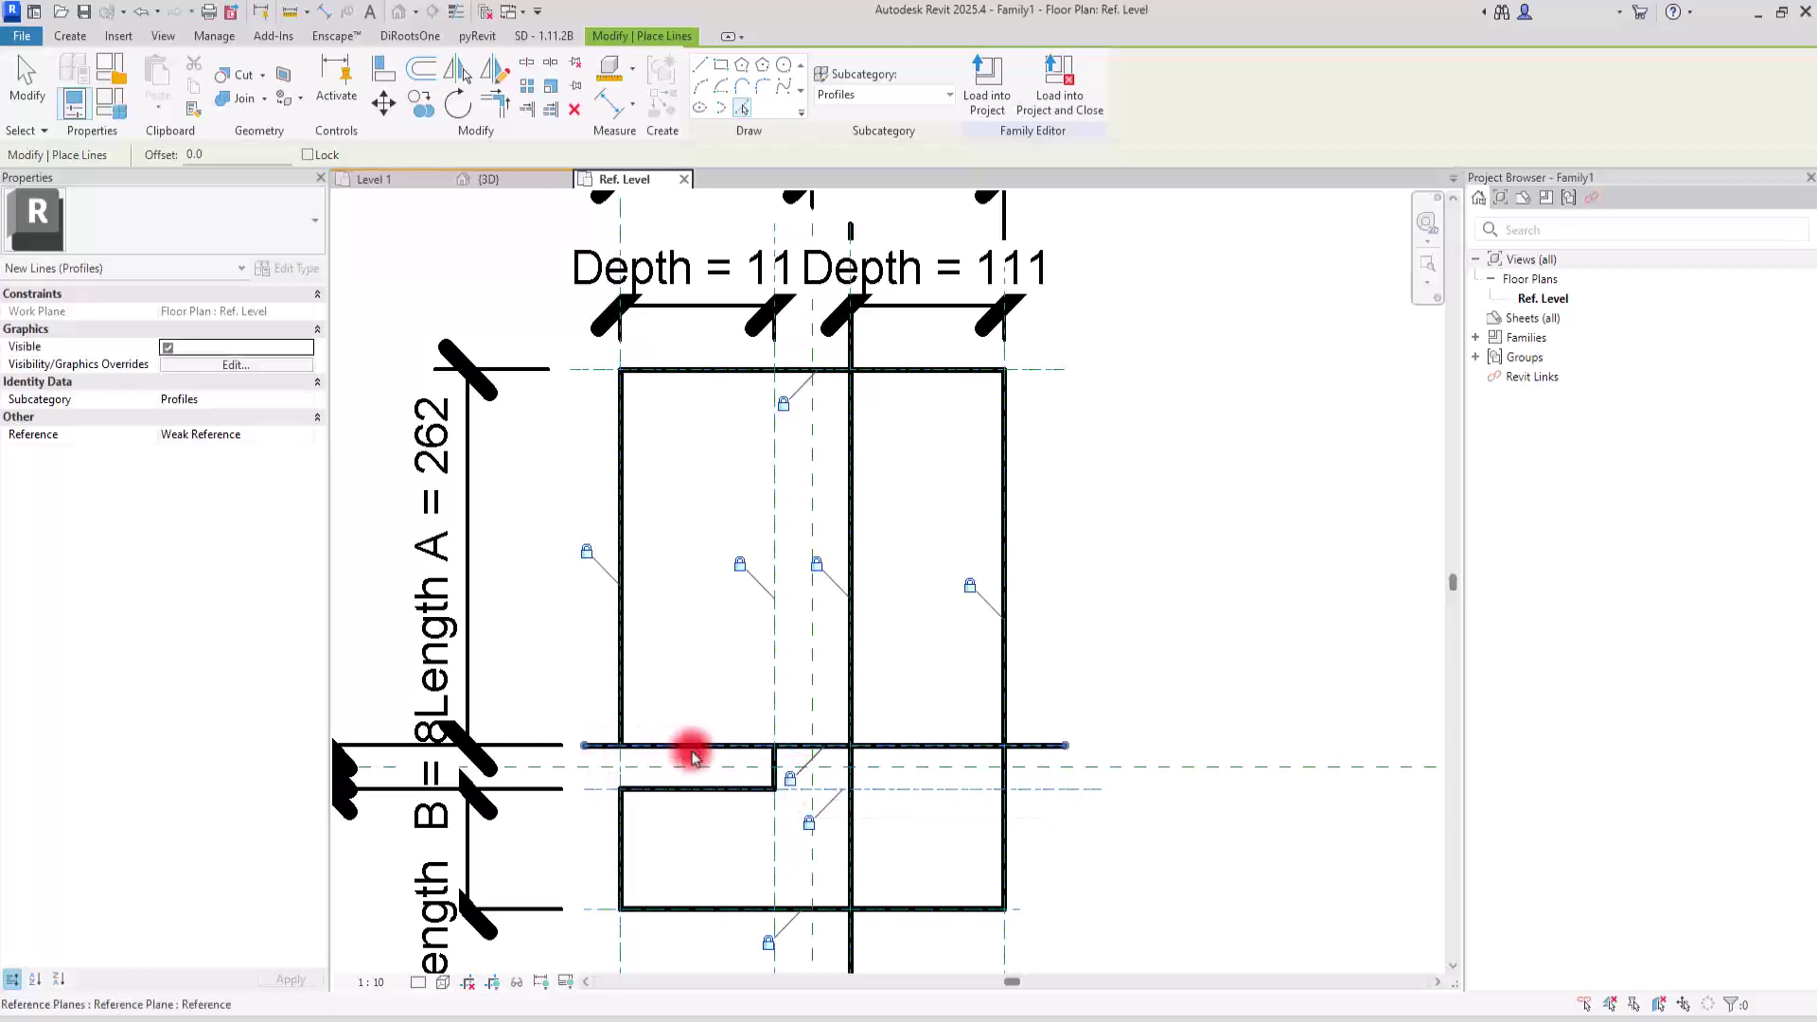
{"action": "left_click", "coordinate": [883, 788]}
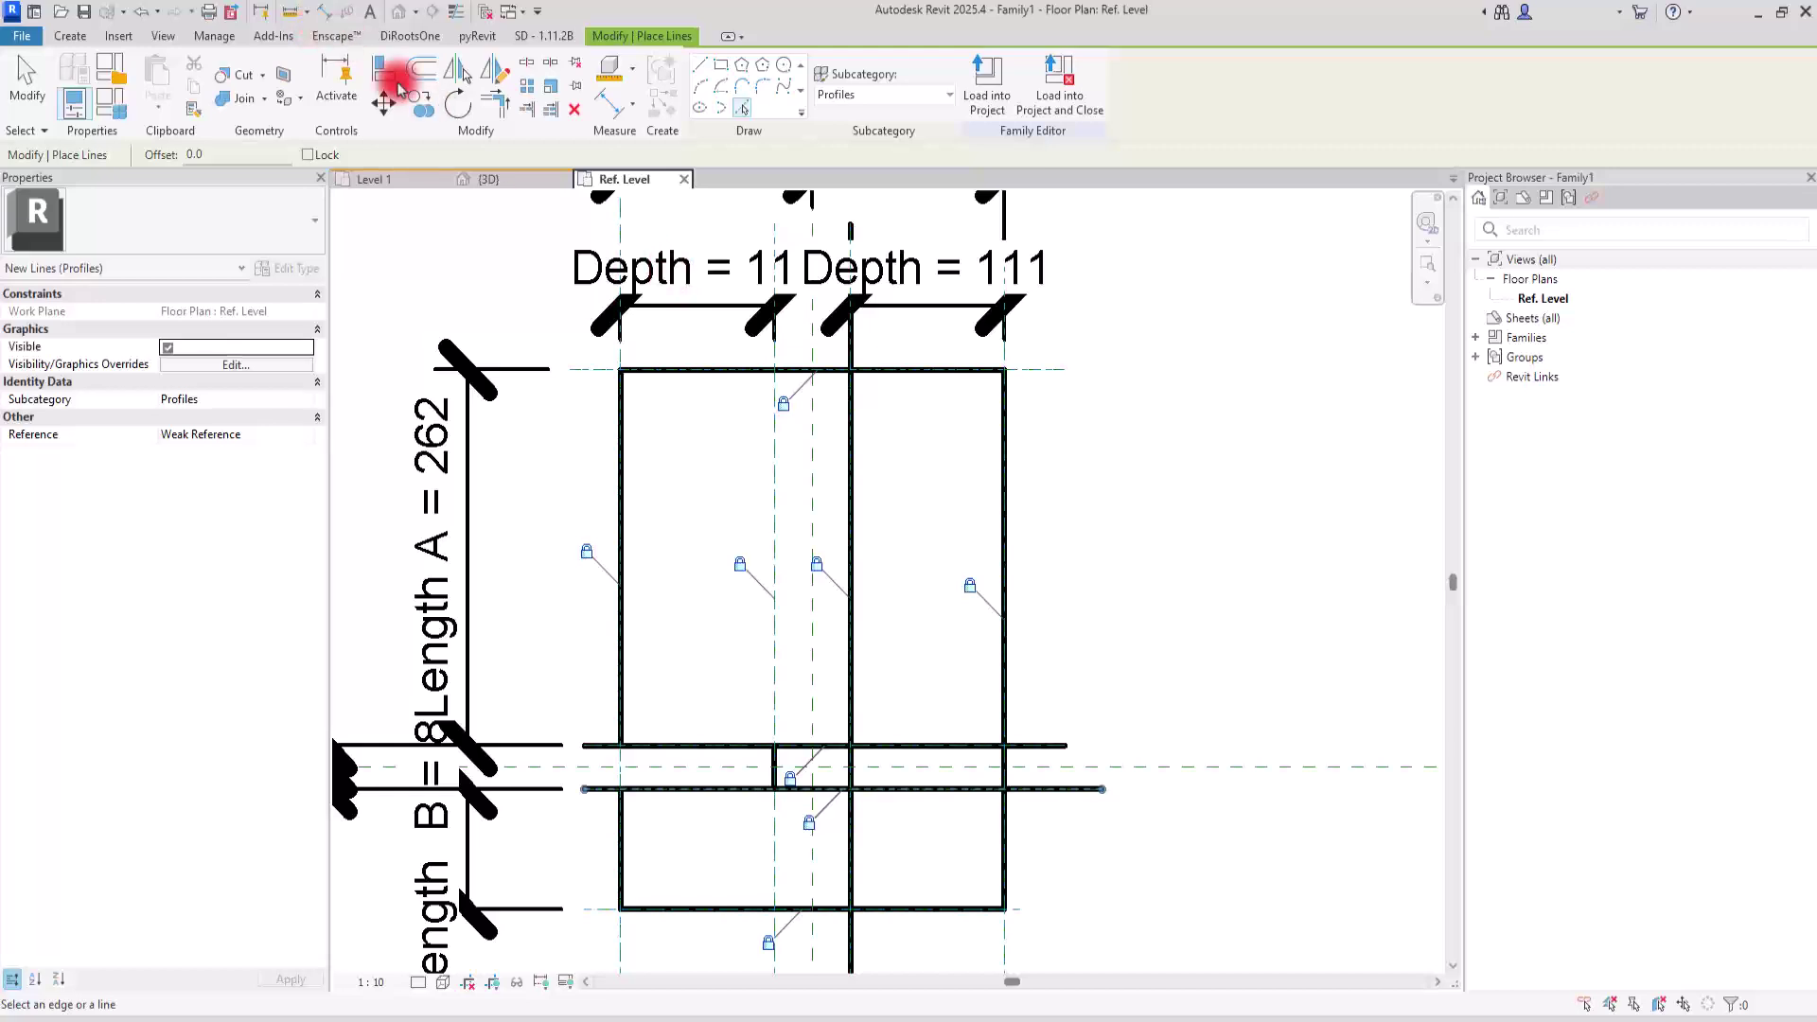
Trim the right-side lines into corners, forming a matching notch at the centre gap
{"action": "left_click", "coordinate": [493, 102]}
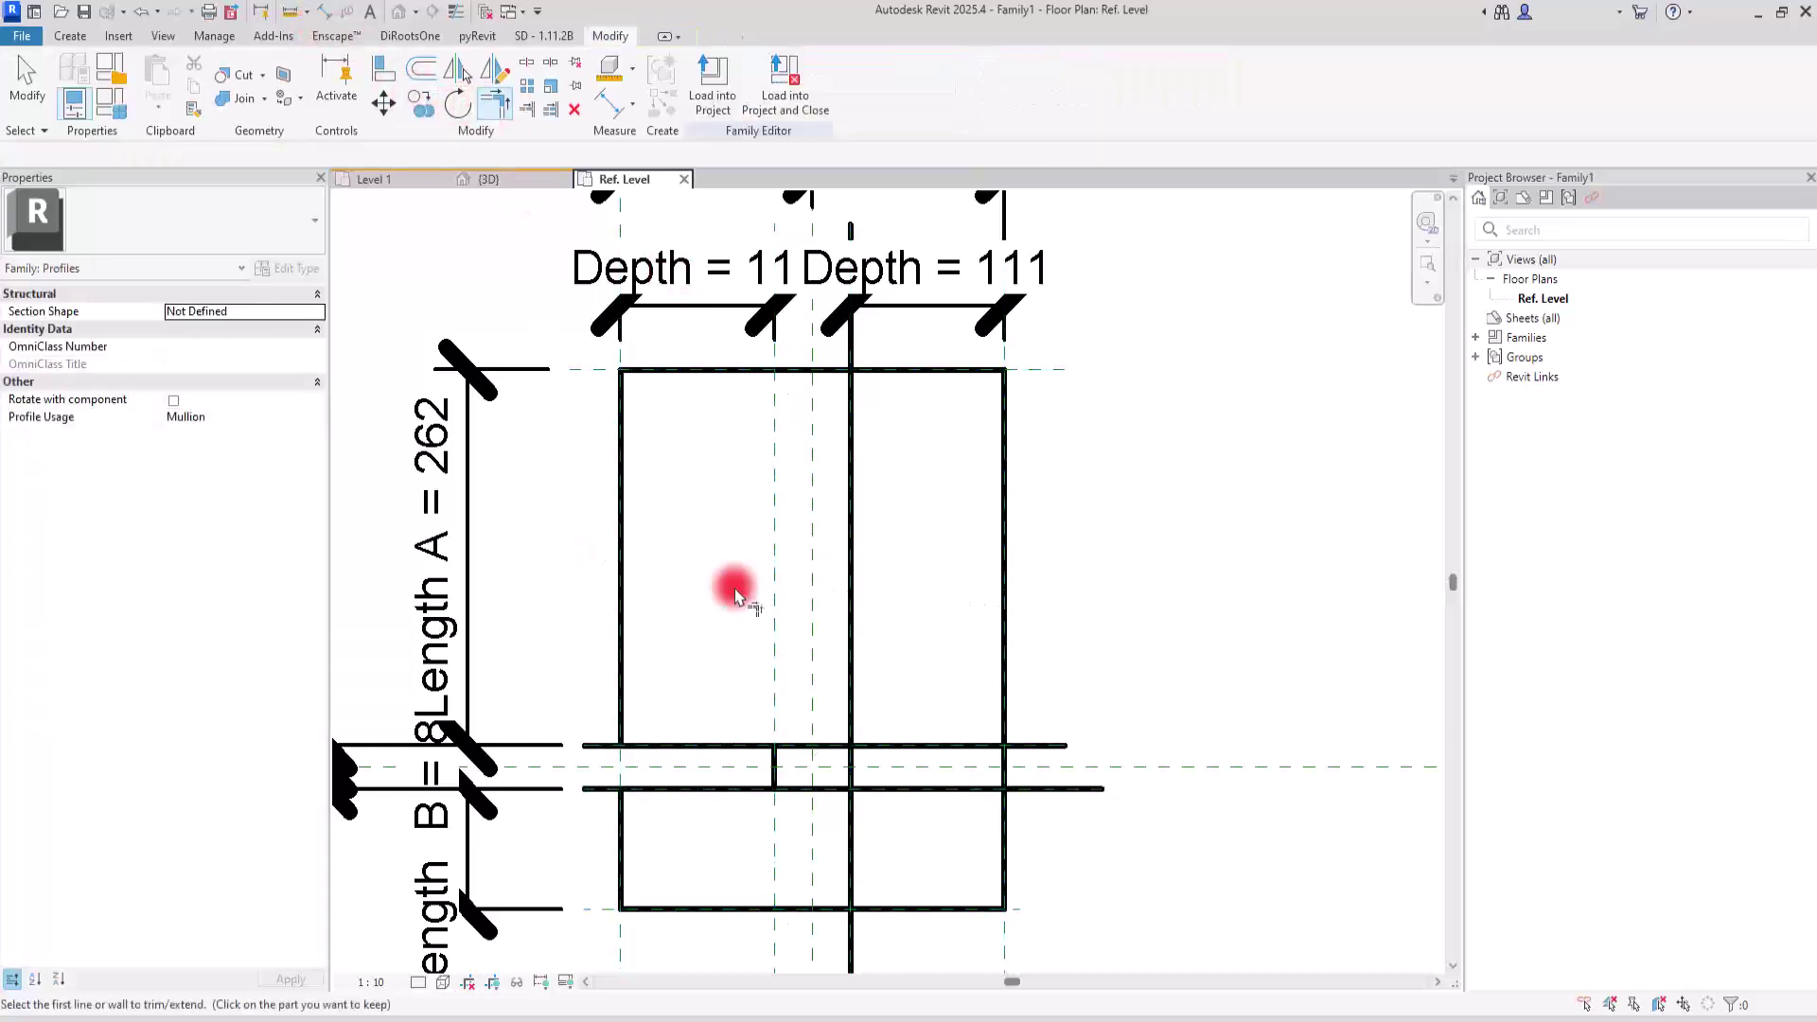
{"action": "left_click", "coordinate": [880, 747]}
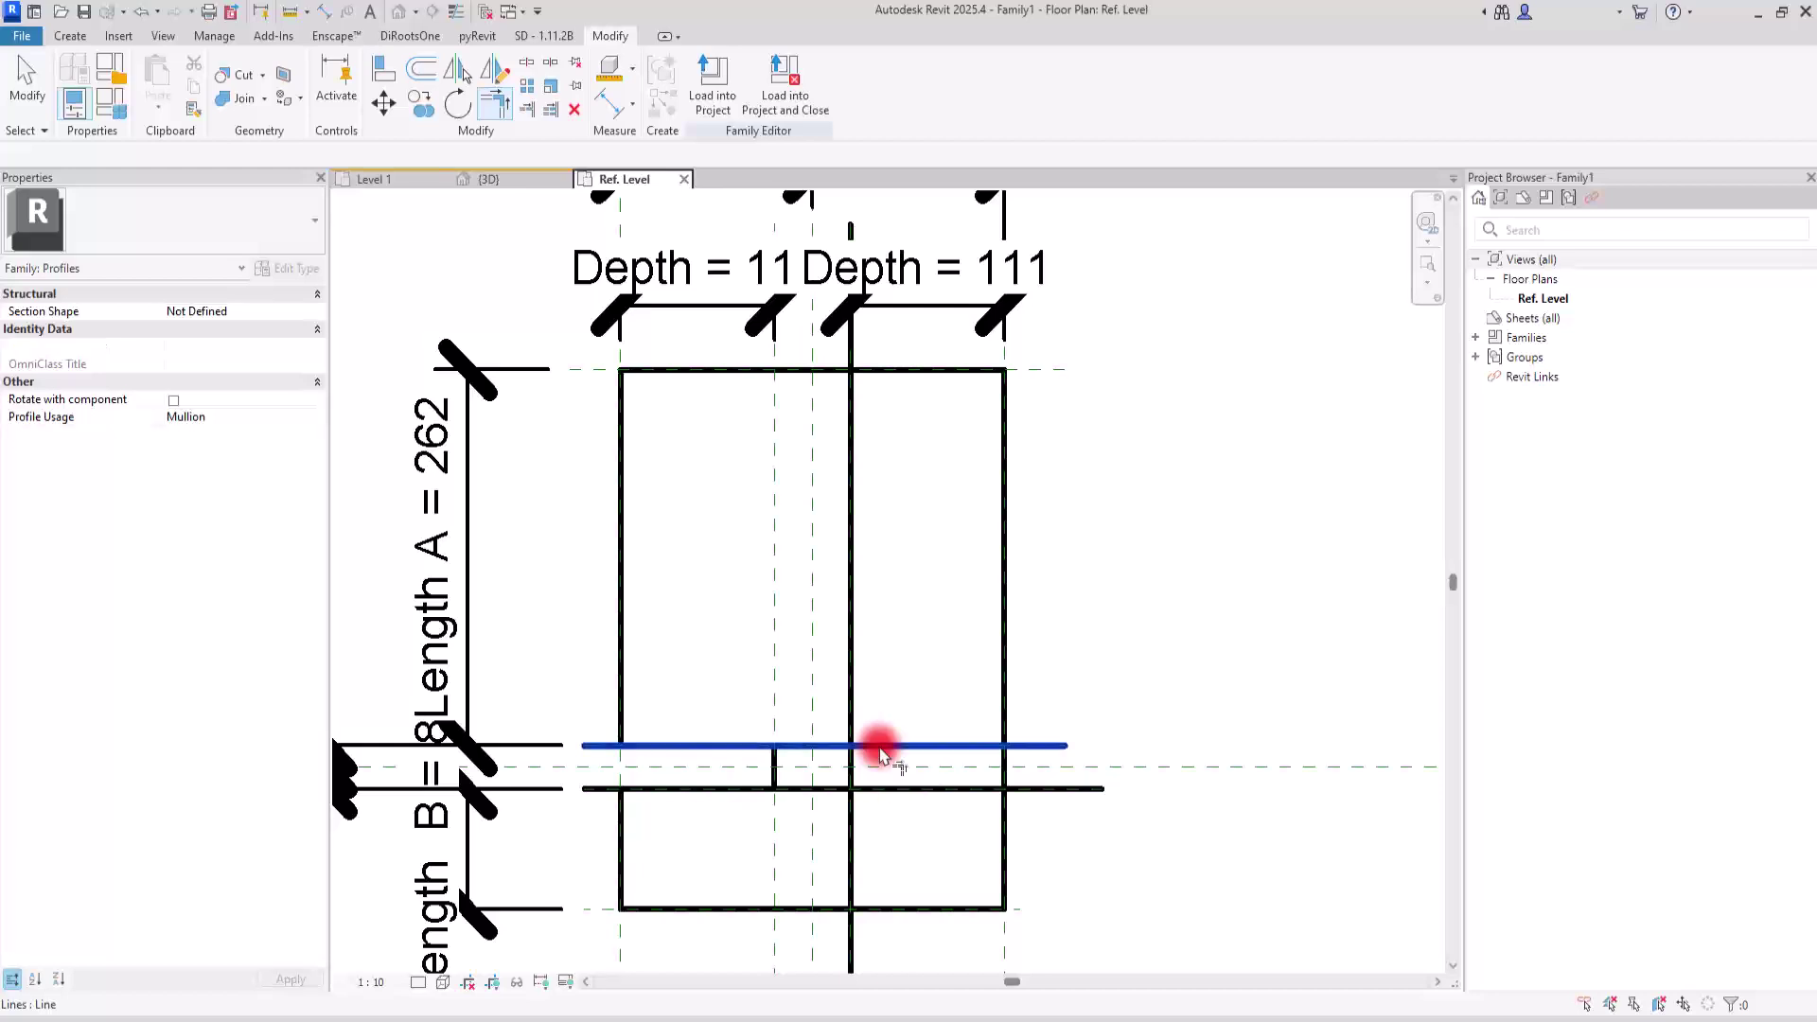
{"action": "left_click", "coordinate": [1005, 700]}
{"action": "left_click", "coordinate": [927, 748]}
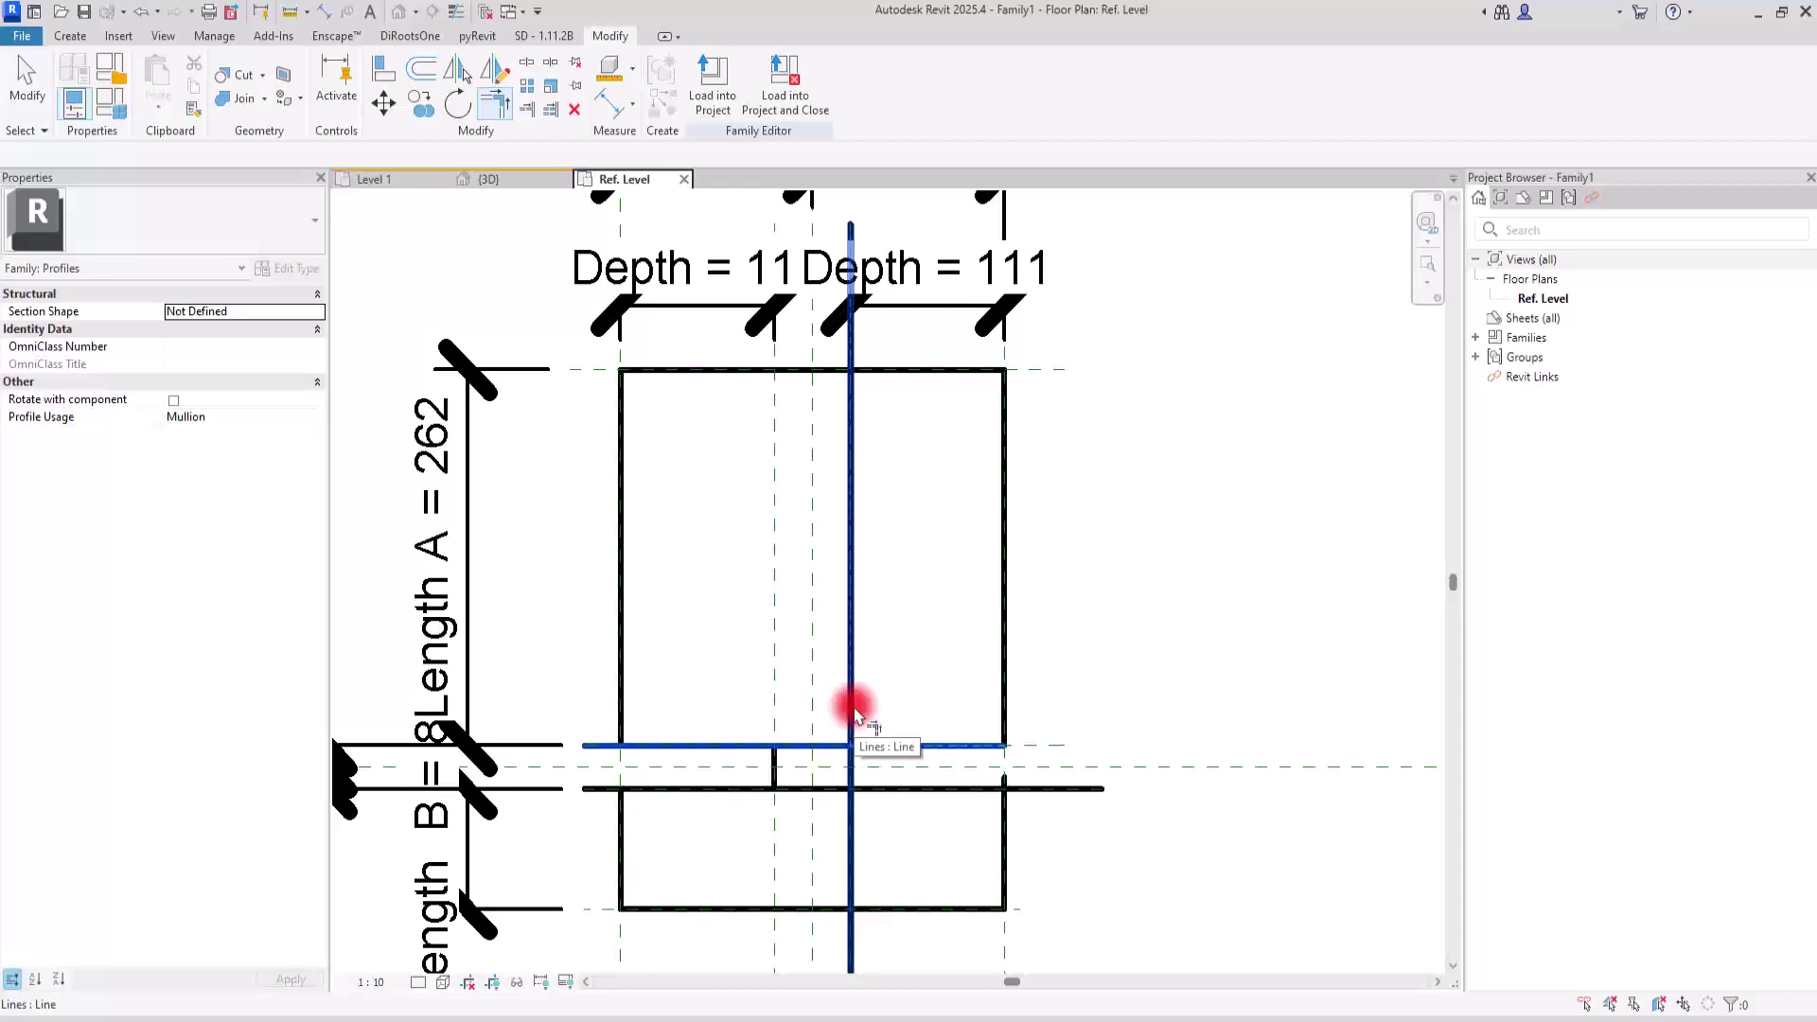
{"action": "left_click", "coordinate": [849, 790]}
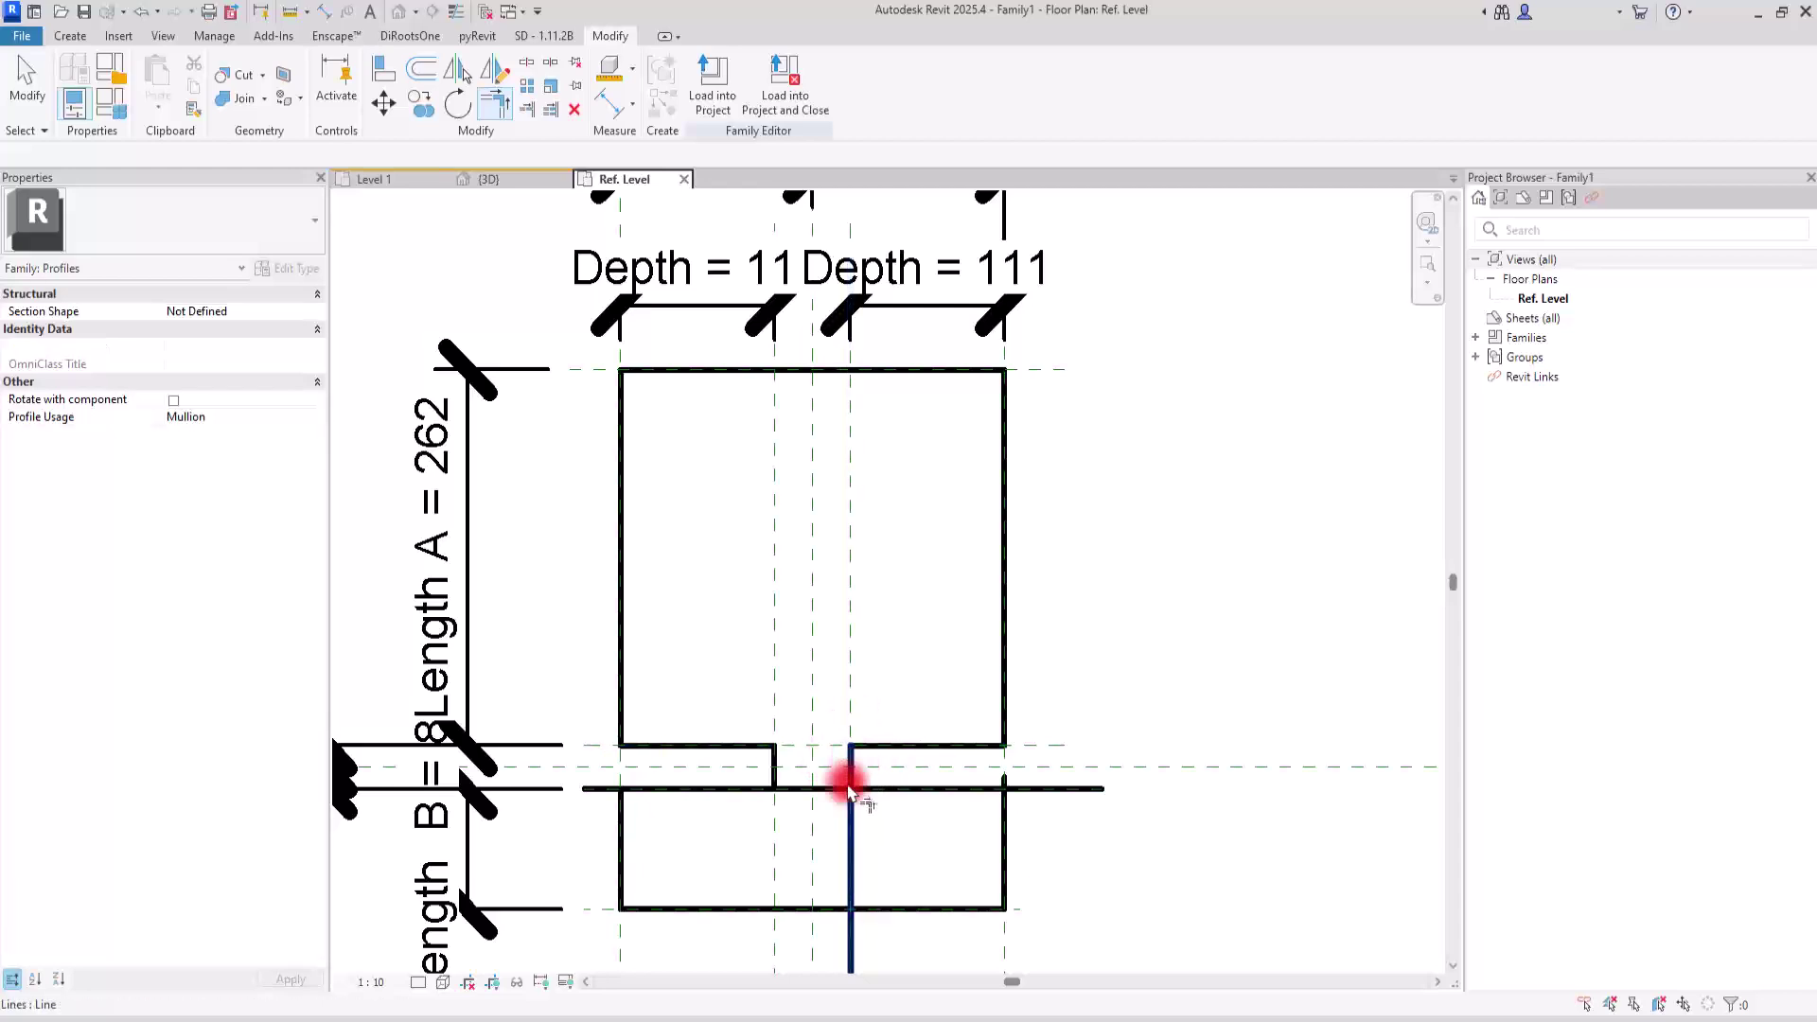
{"action": "left_click", "coordinate": [909, 789]}
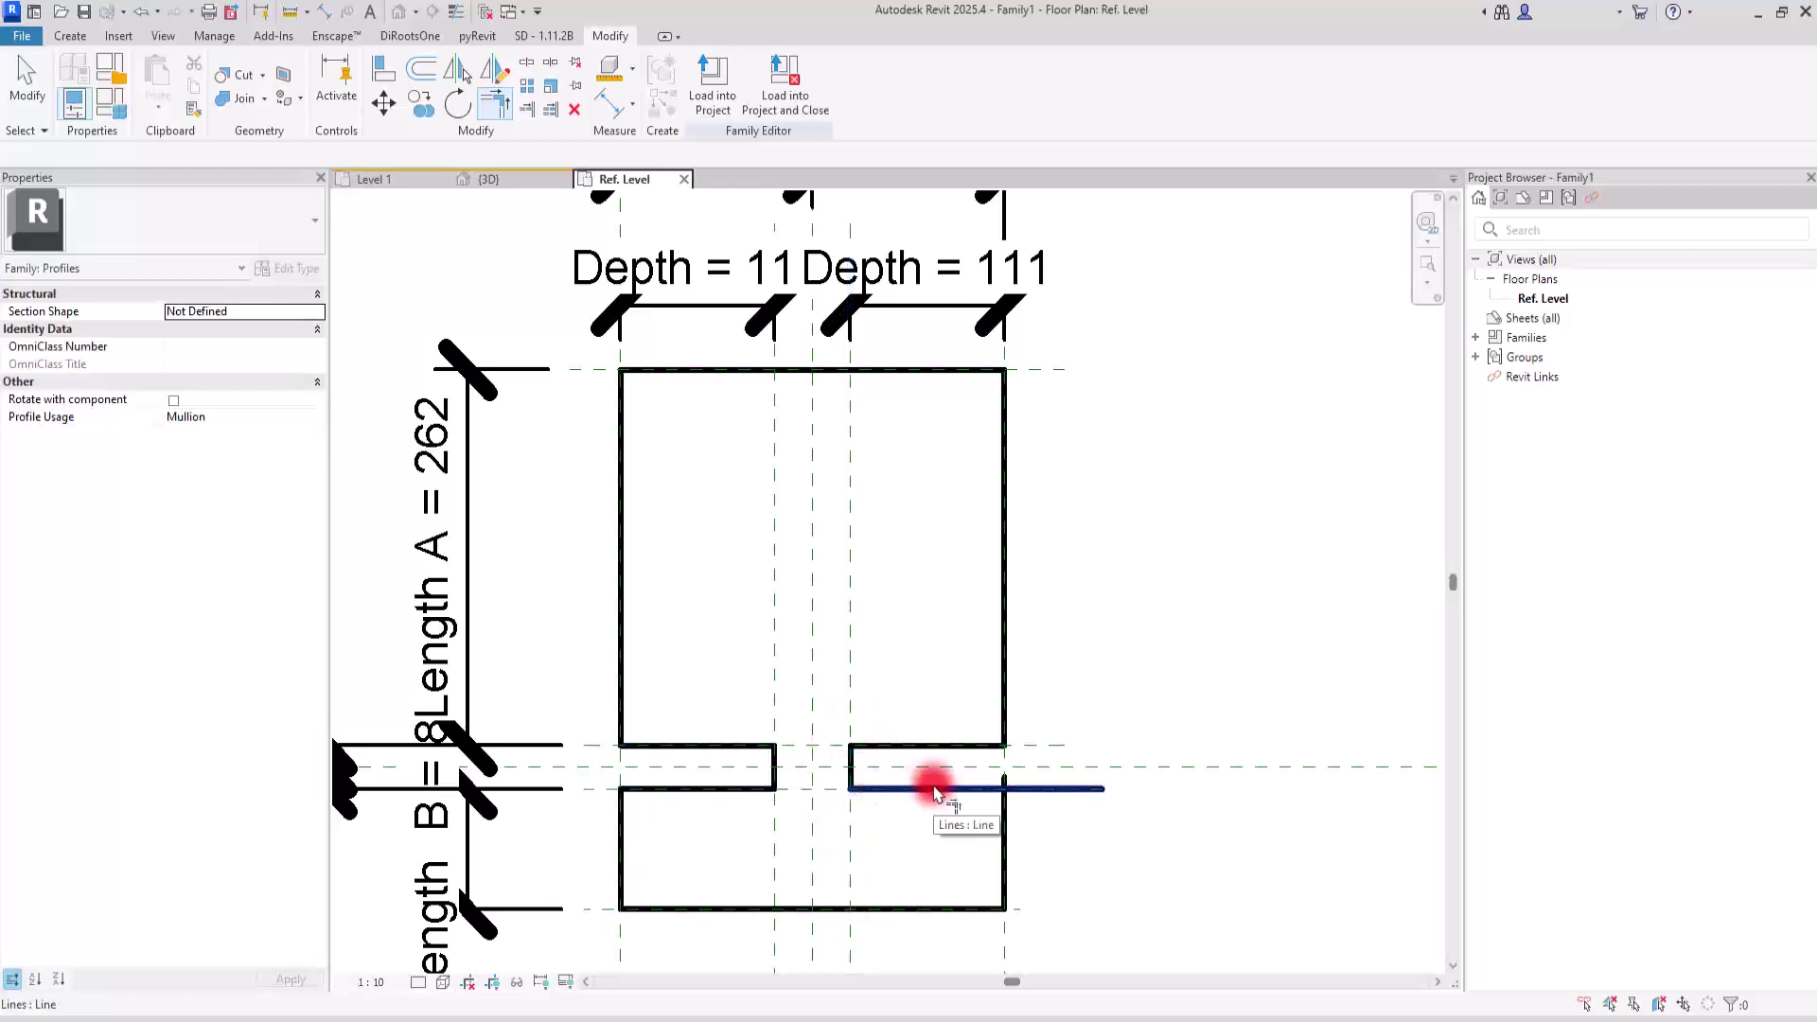
{"action": "left_click", "coordinate": [1005, 806]}
{"action": "scroll", "coordinate": [1172, 472], "scroll_direction": "down", "scroll_amount": 3}
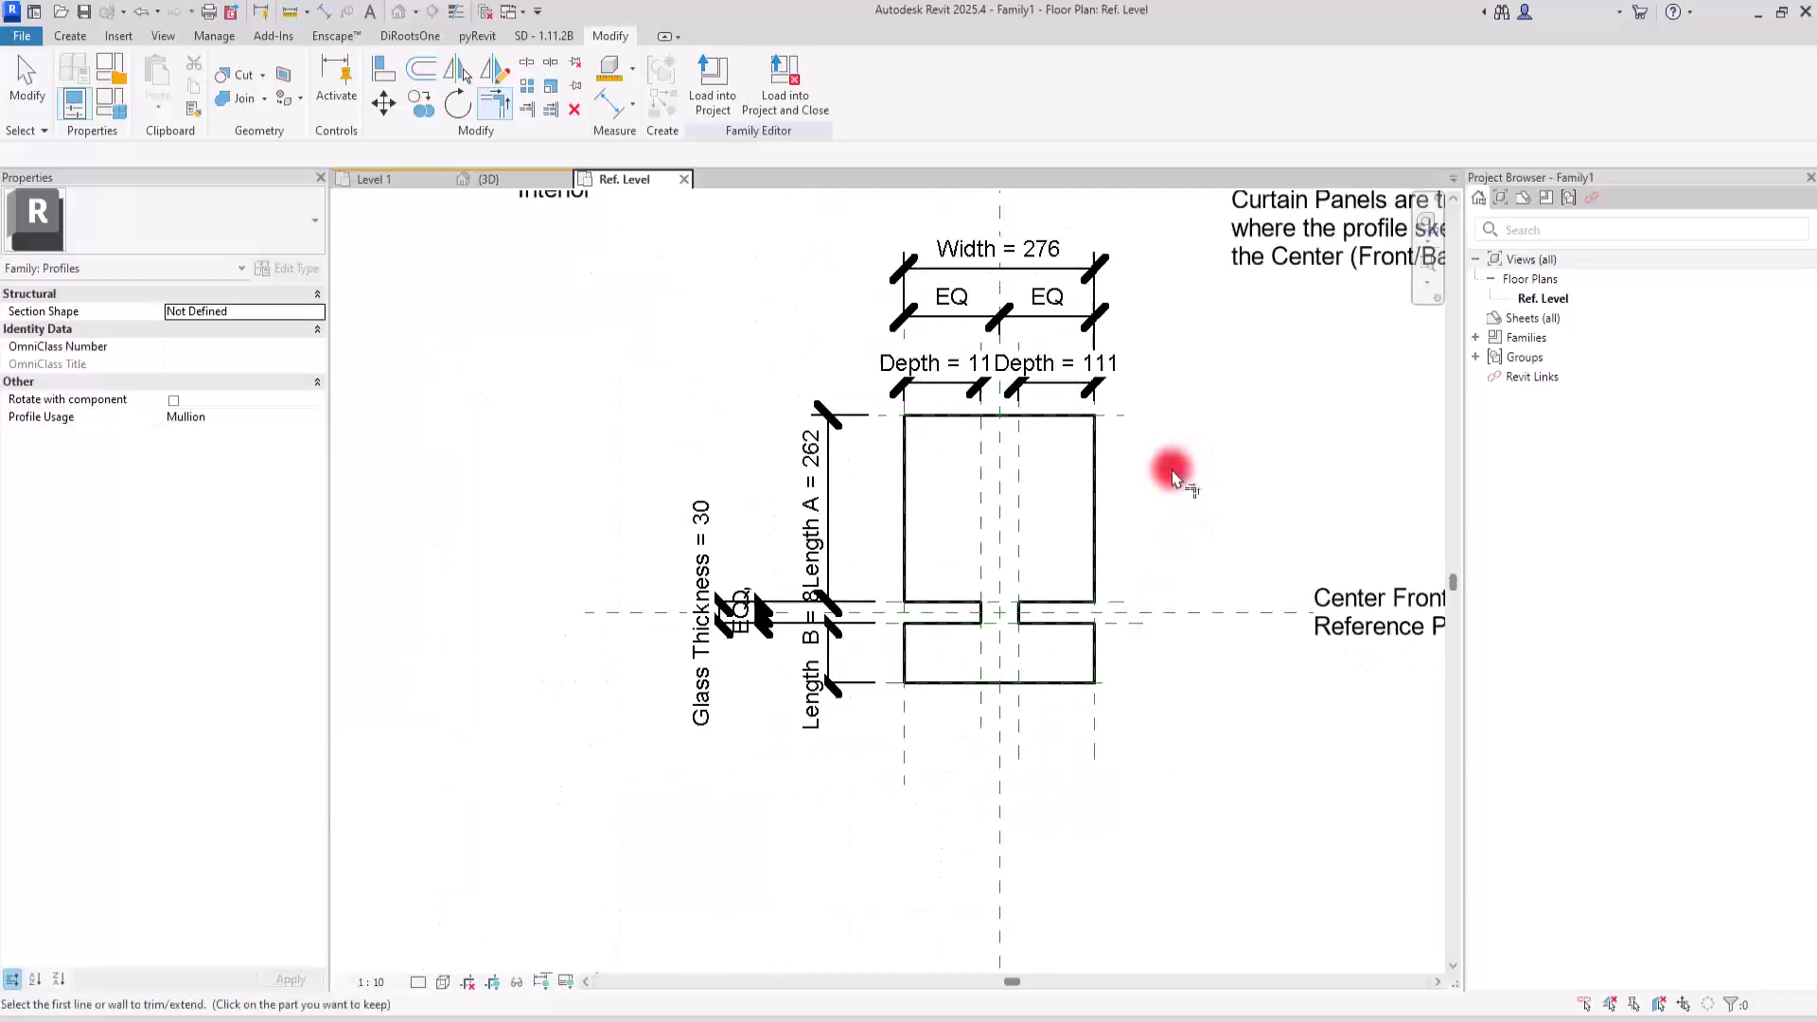
Set Length A to 200 and Length B to 60 in Family Types and apply
{"action": "scroll", "coordinate": [1107, 506], "scroll_direction": "up", "scroll_amount": 3}
{"action": "key", "text": "Escape"}
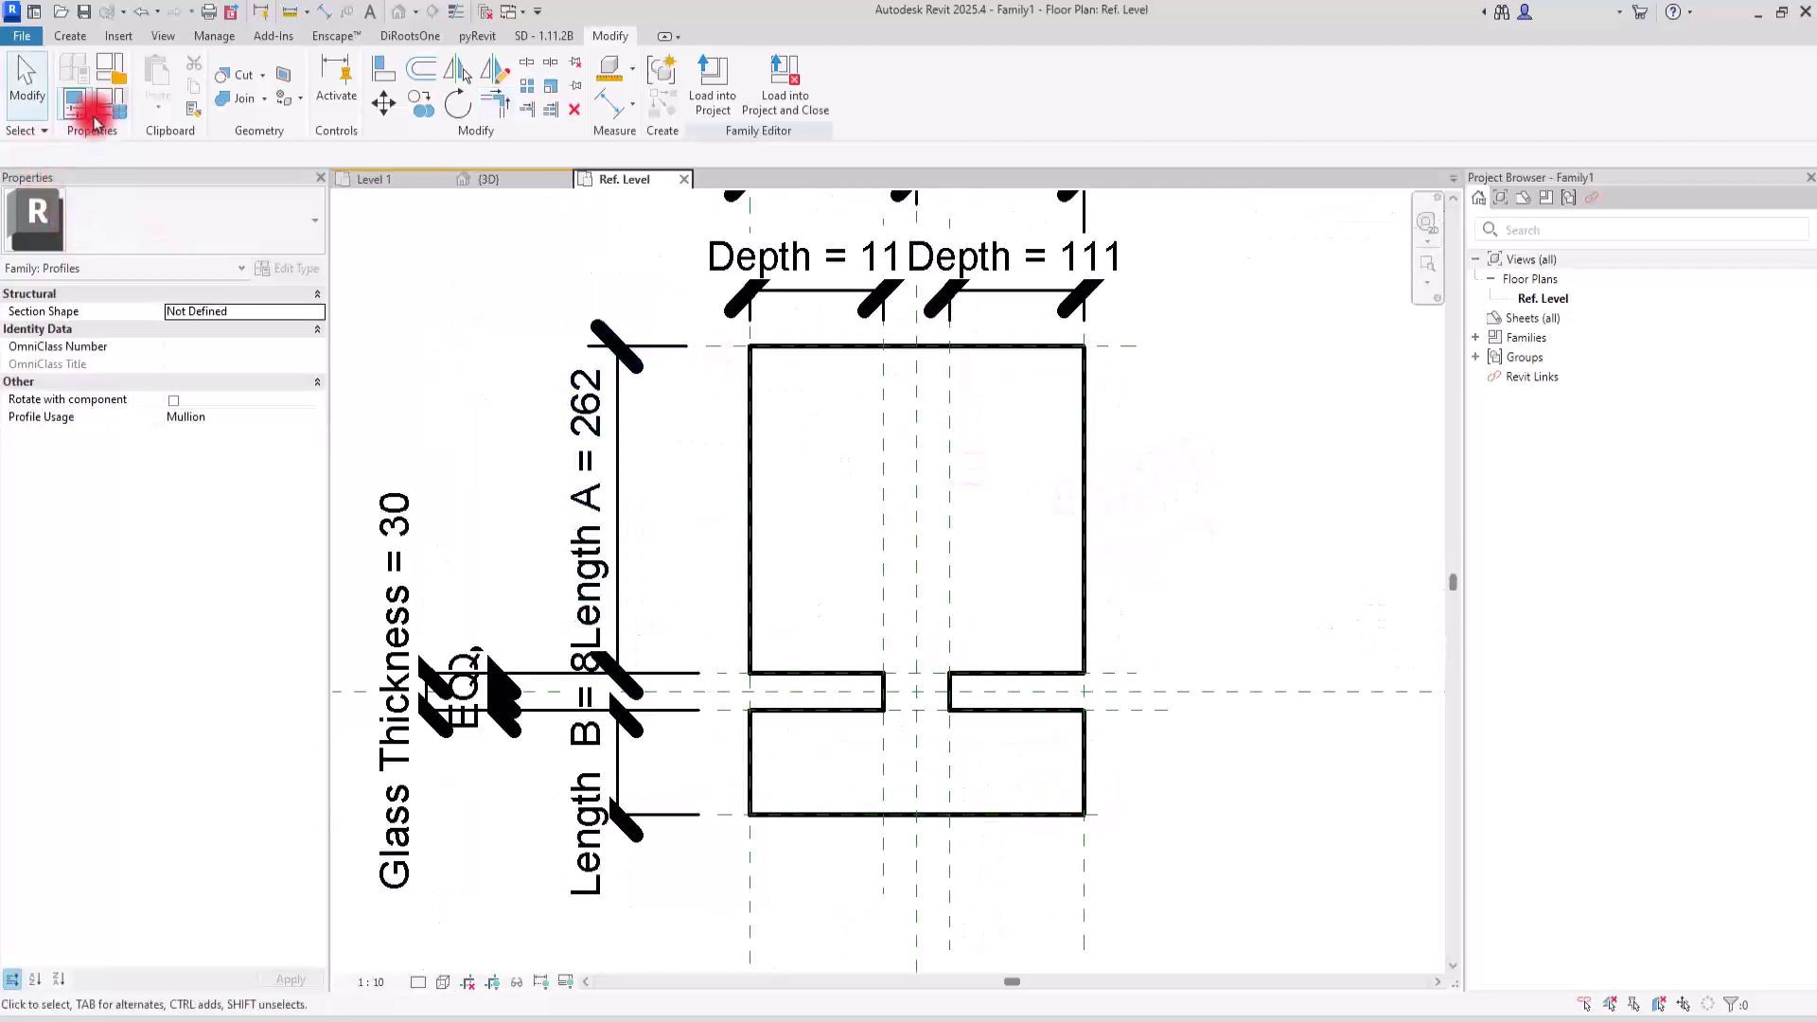
{"action": "left_click", "coordinate": [118, 102]}
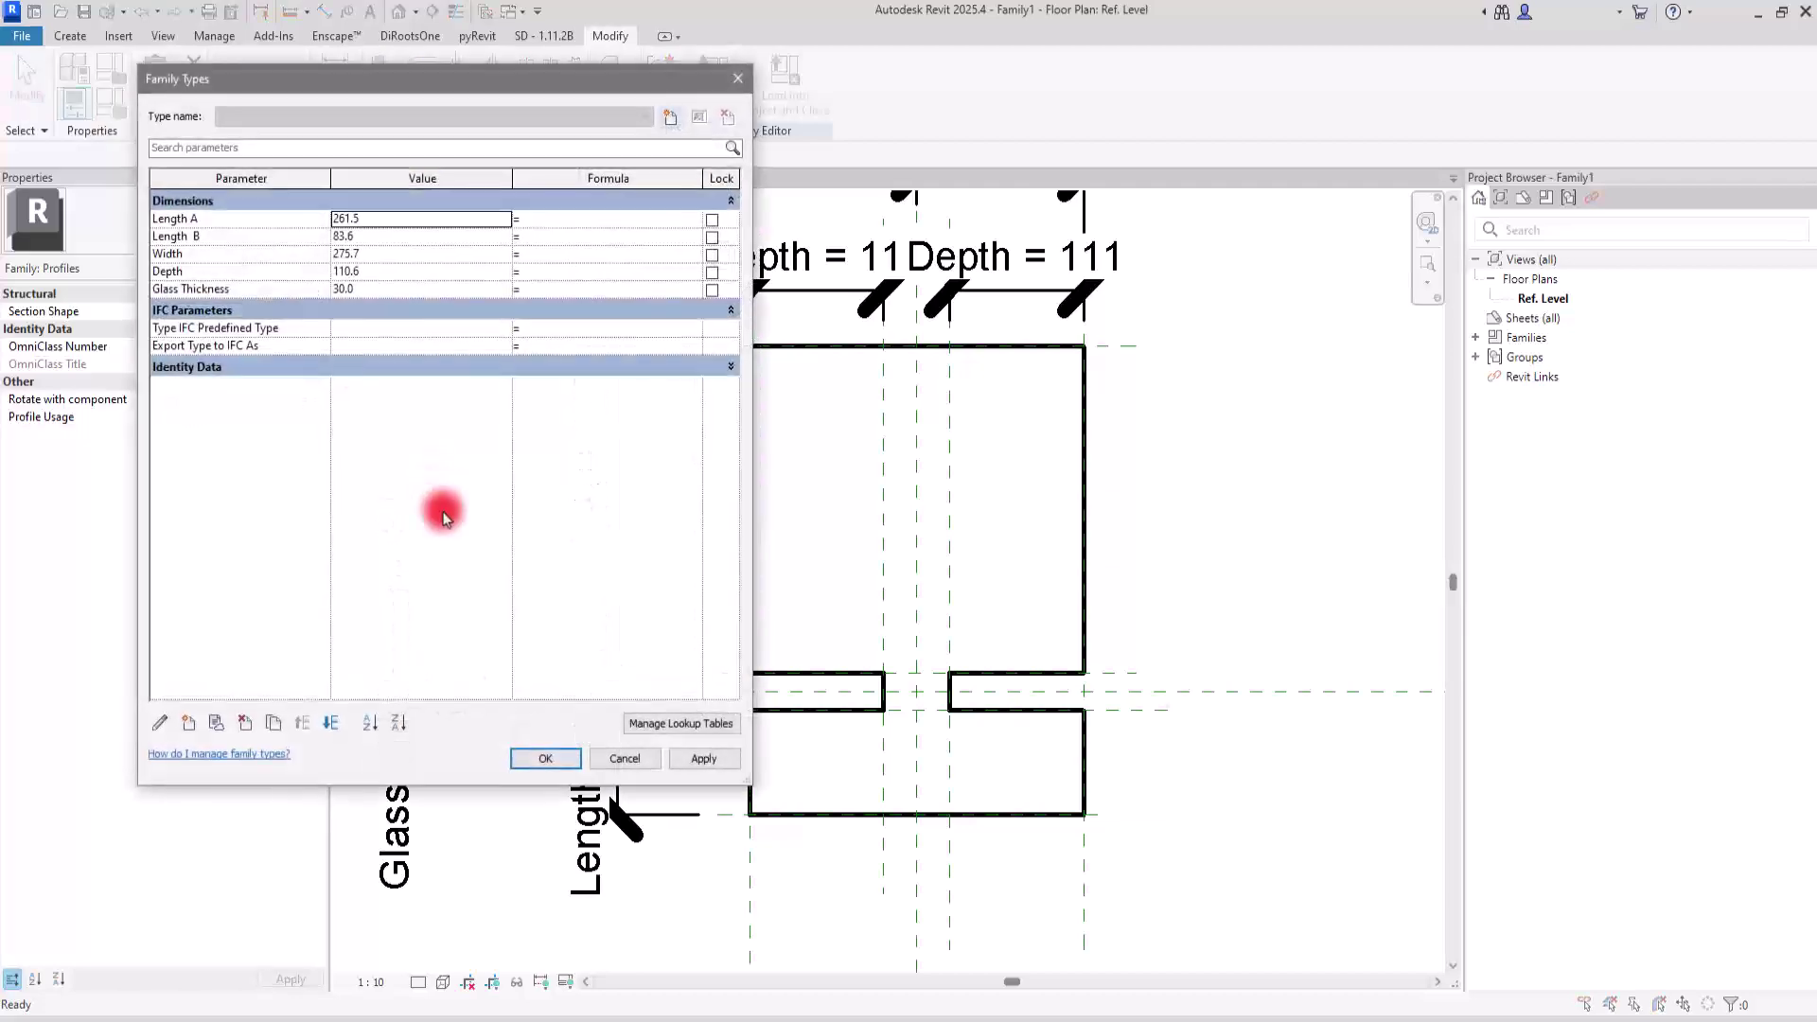
{"action": "left_click_drag", "start_coordinate": [374, 85], "coordinate": [1386, 101]}
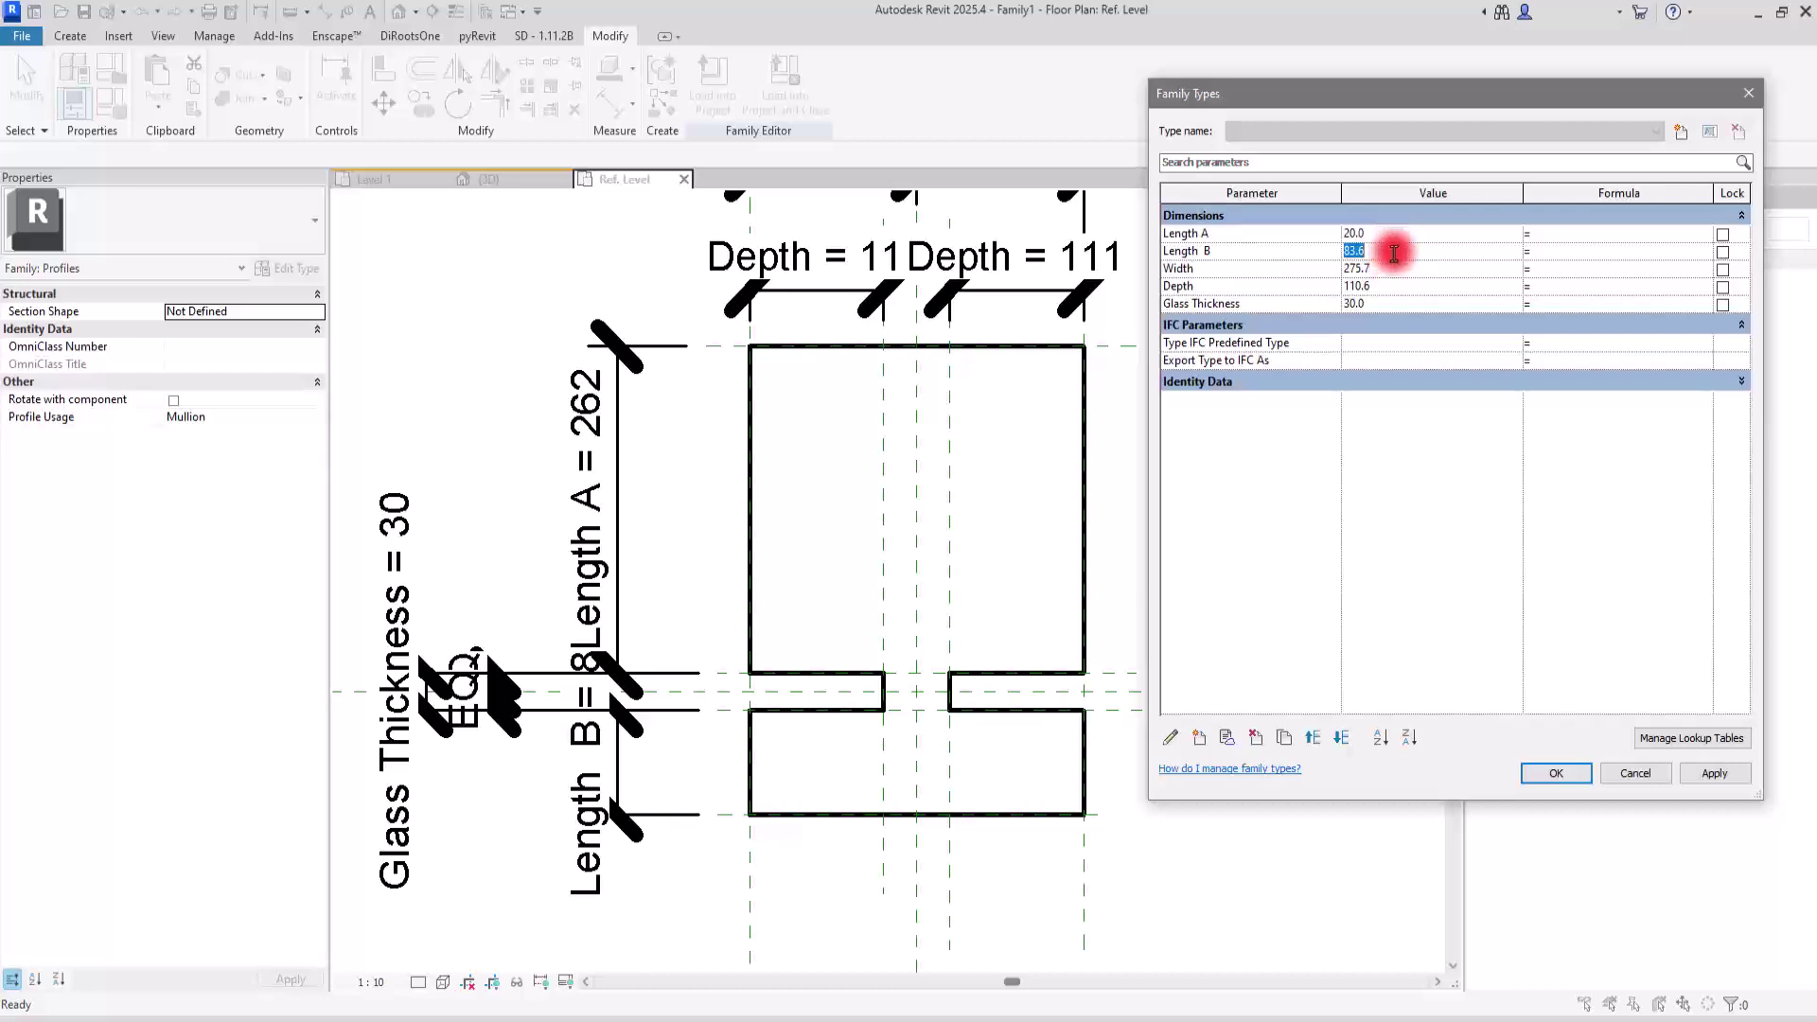
{"action": "type", "text": "0"}
{"action": "key", "text": "Return"}
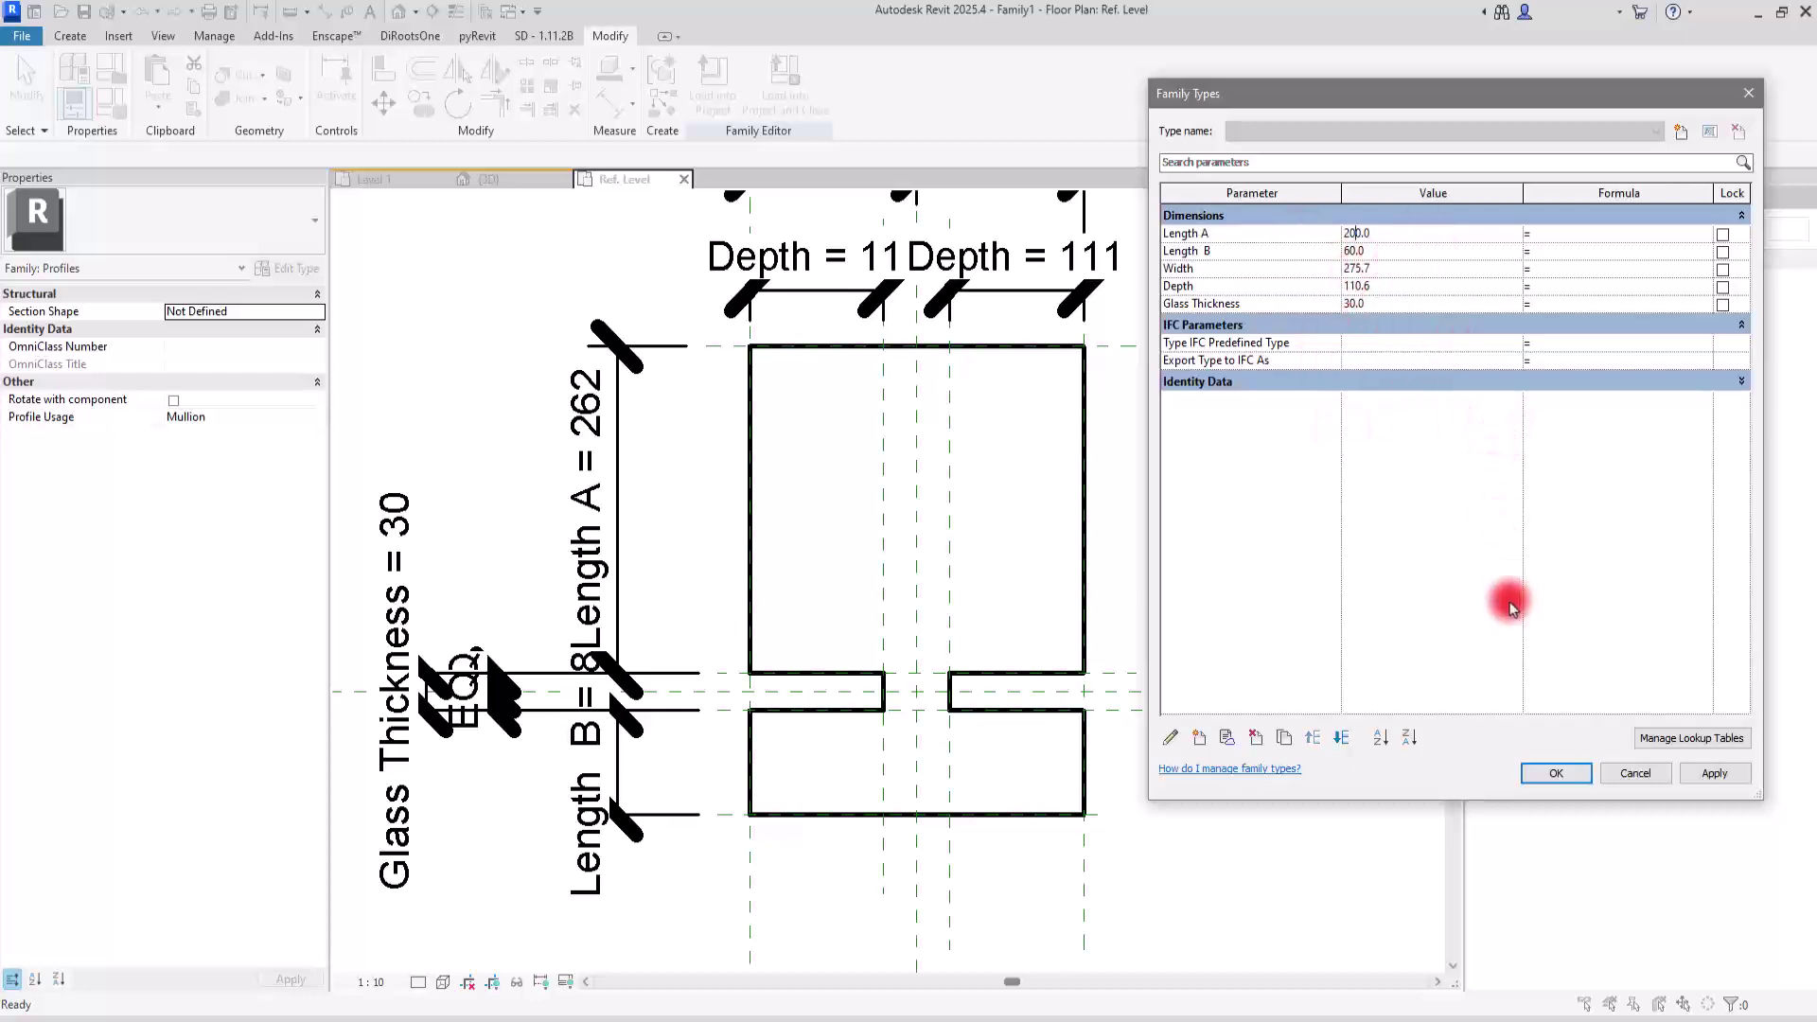
{"action": "left_click", "coordinate": [1714, 773]}
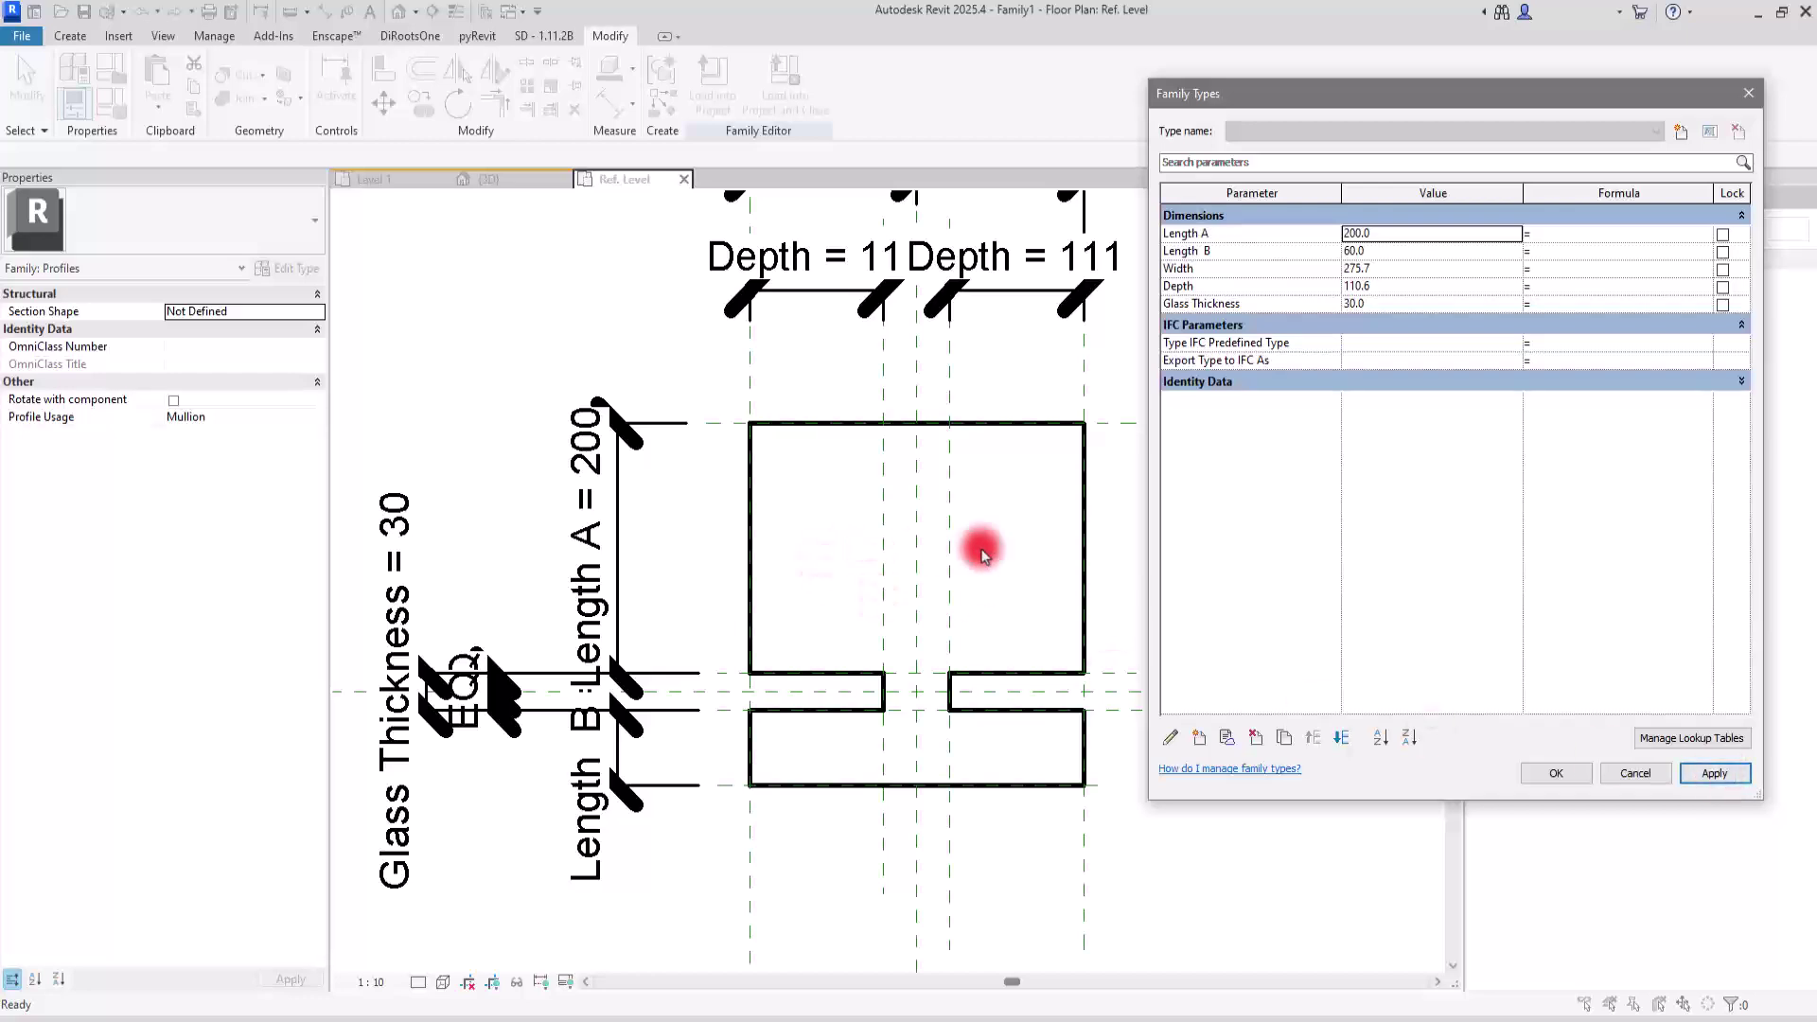
Set Width 30, Depth 20 and Glass Thickness 15
{"action": "left_click", "coordinate": [1408, 270]}
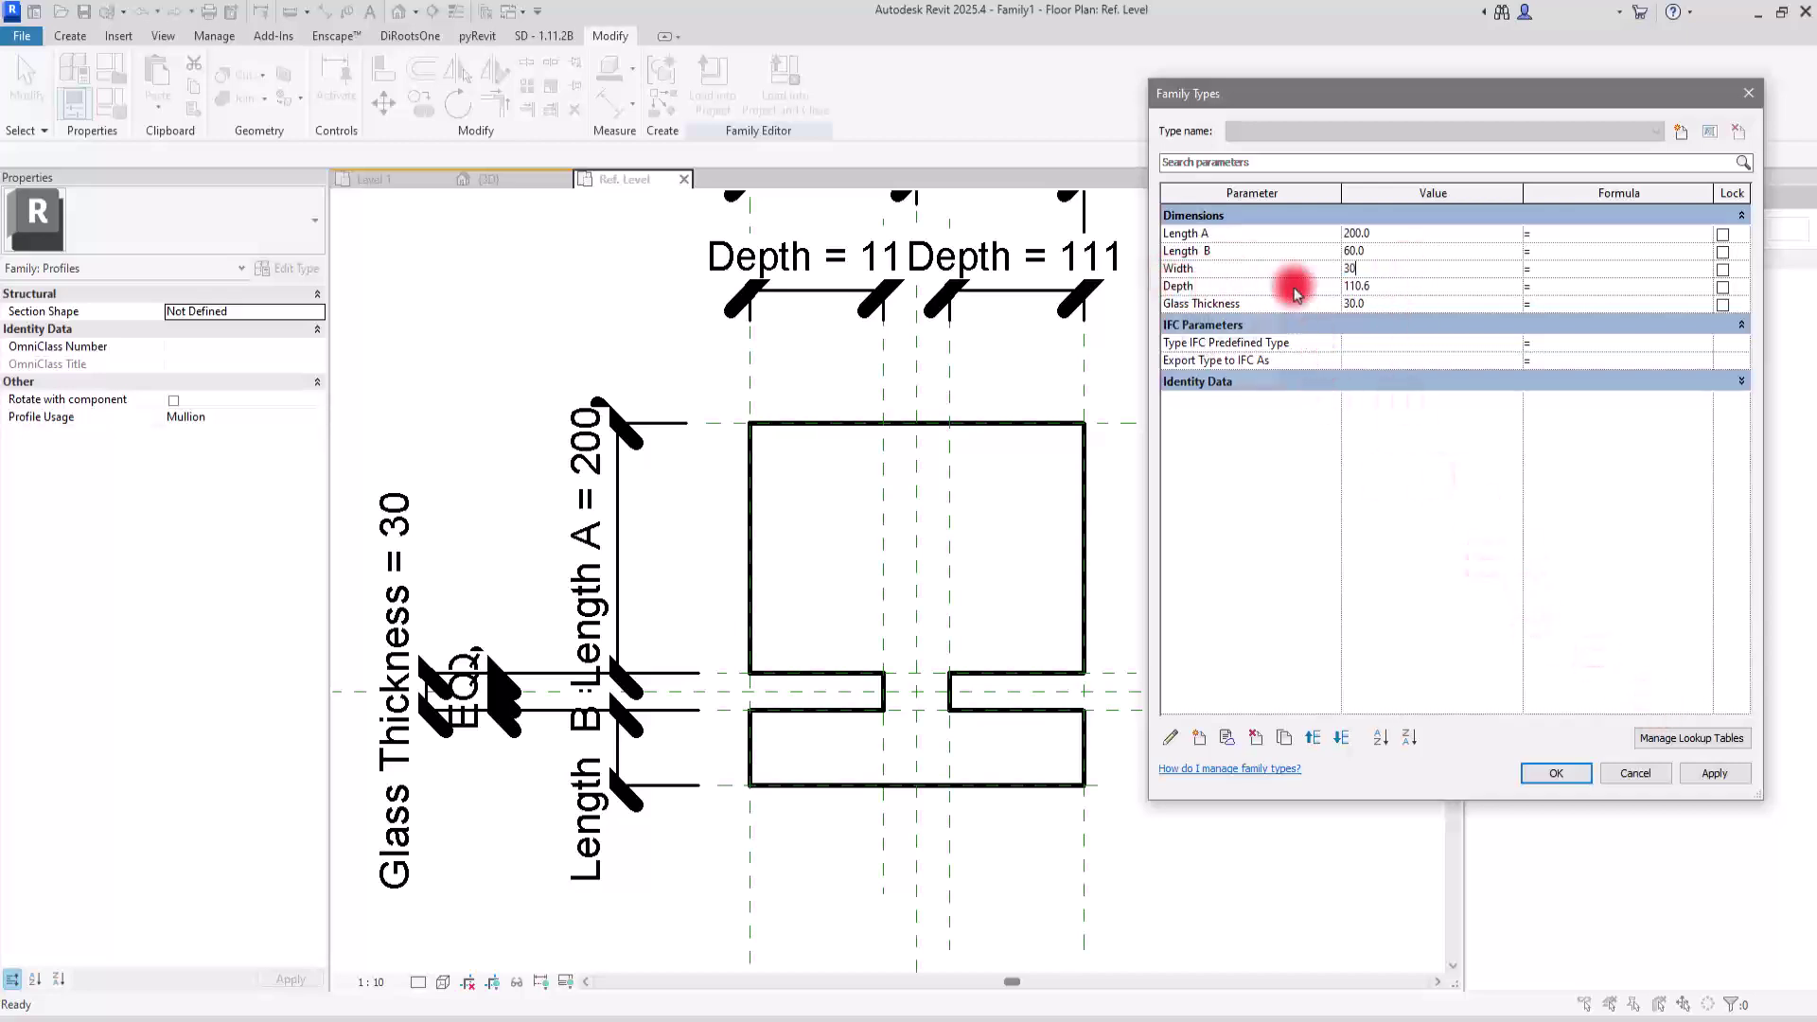
{"action": "left_click", "coordinate": [1410, 287]}
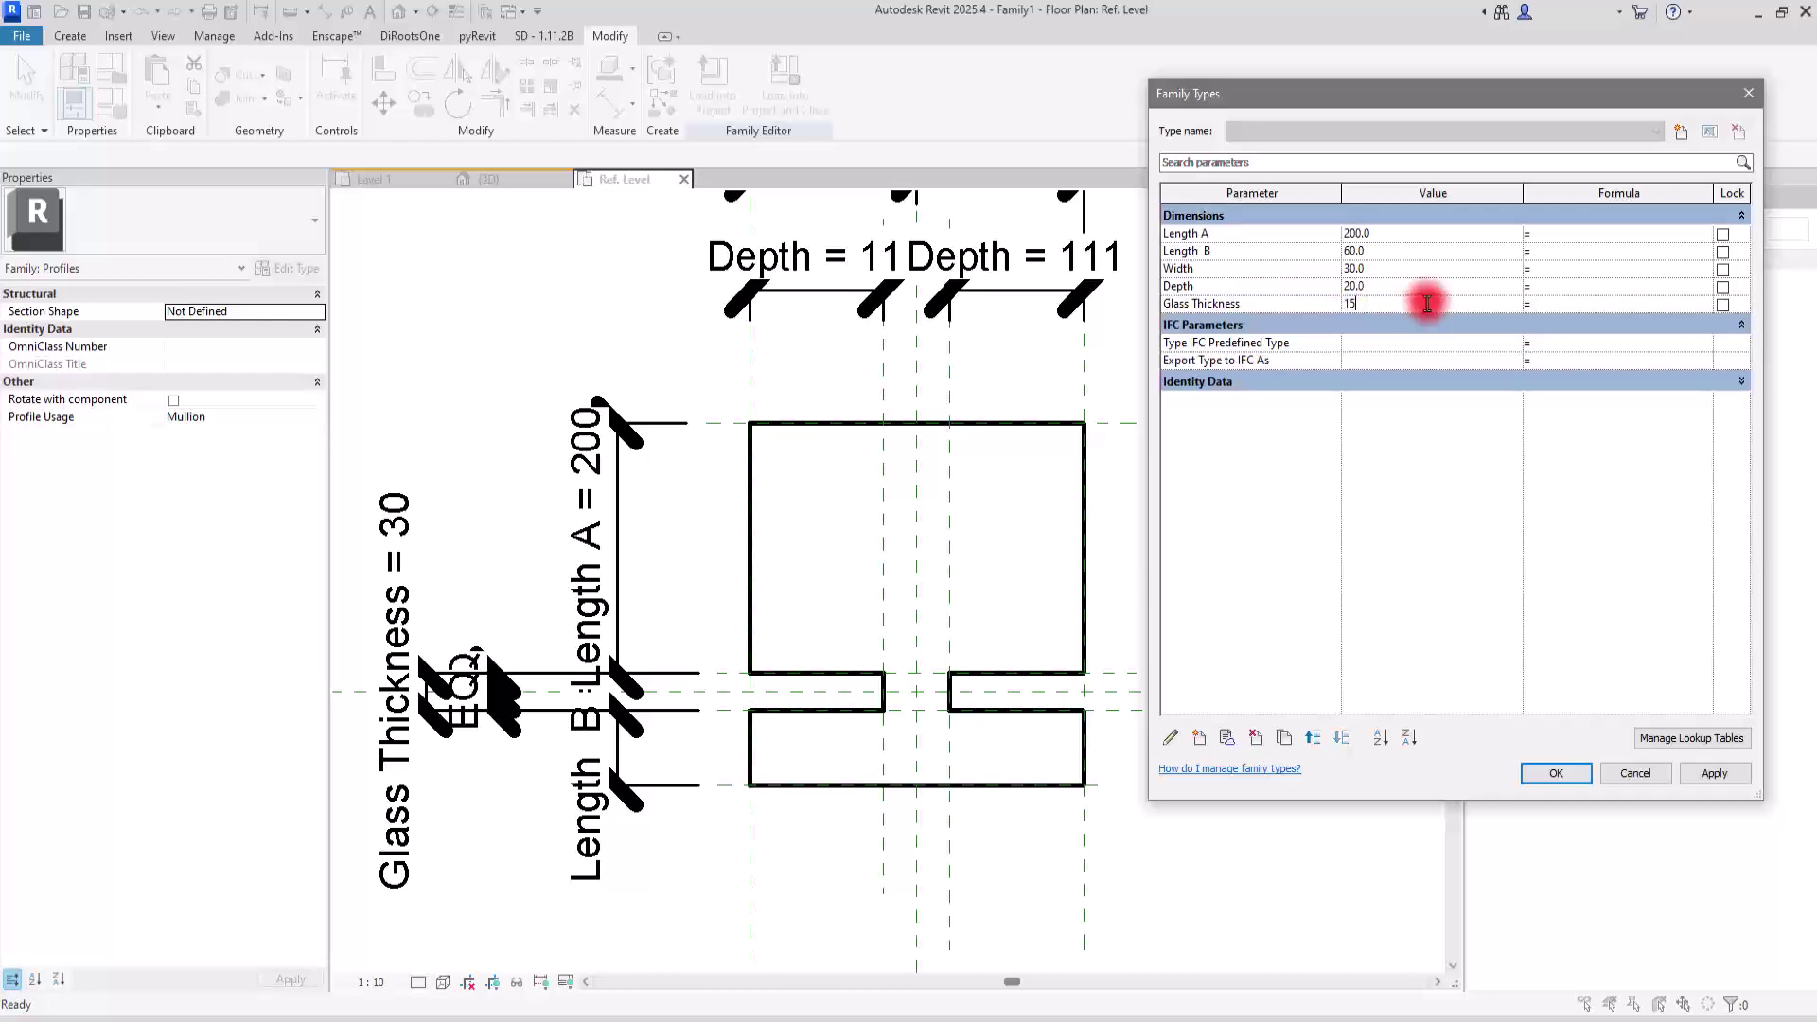
{"action": "left_click", "coordinate": [1411, 443]}
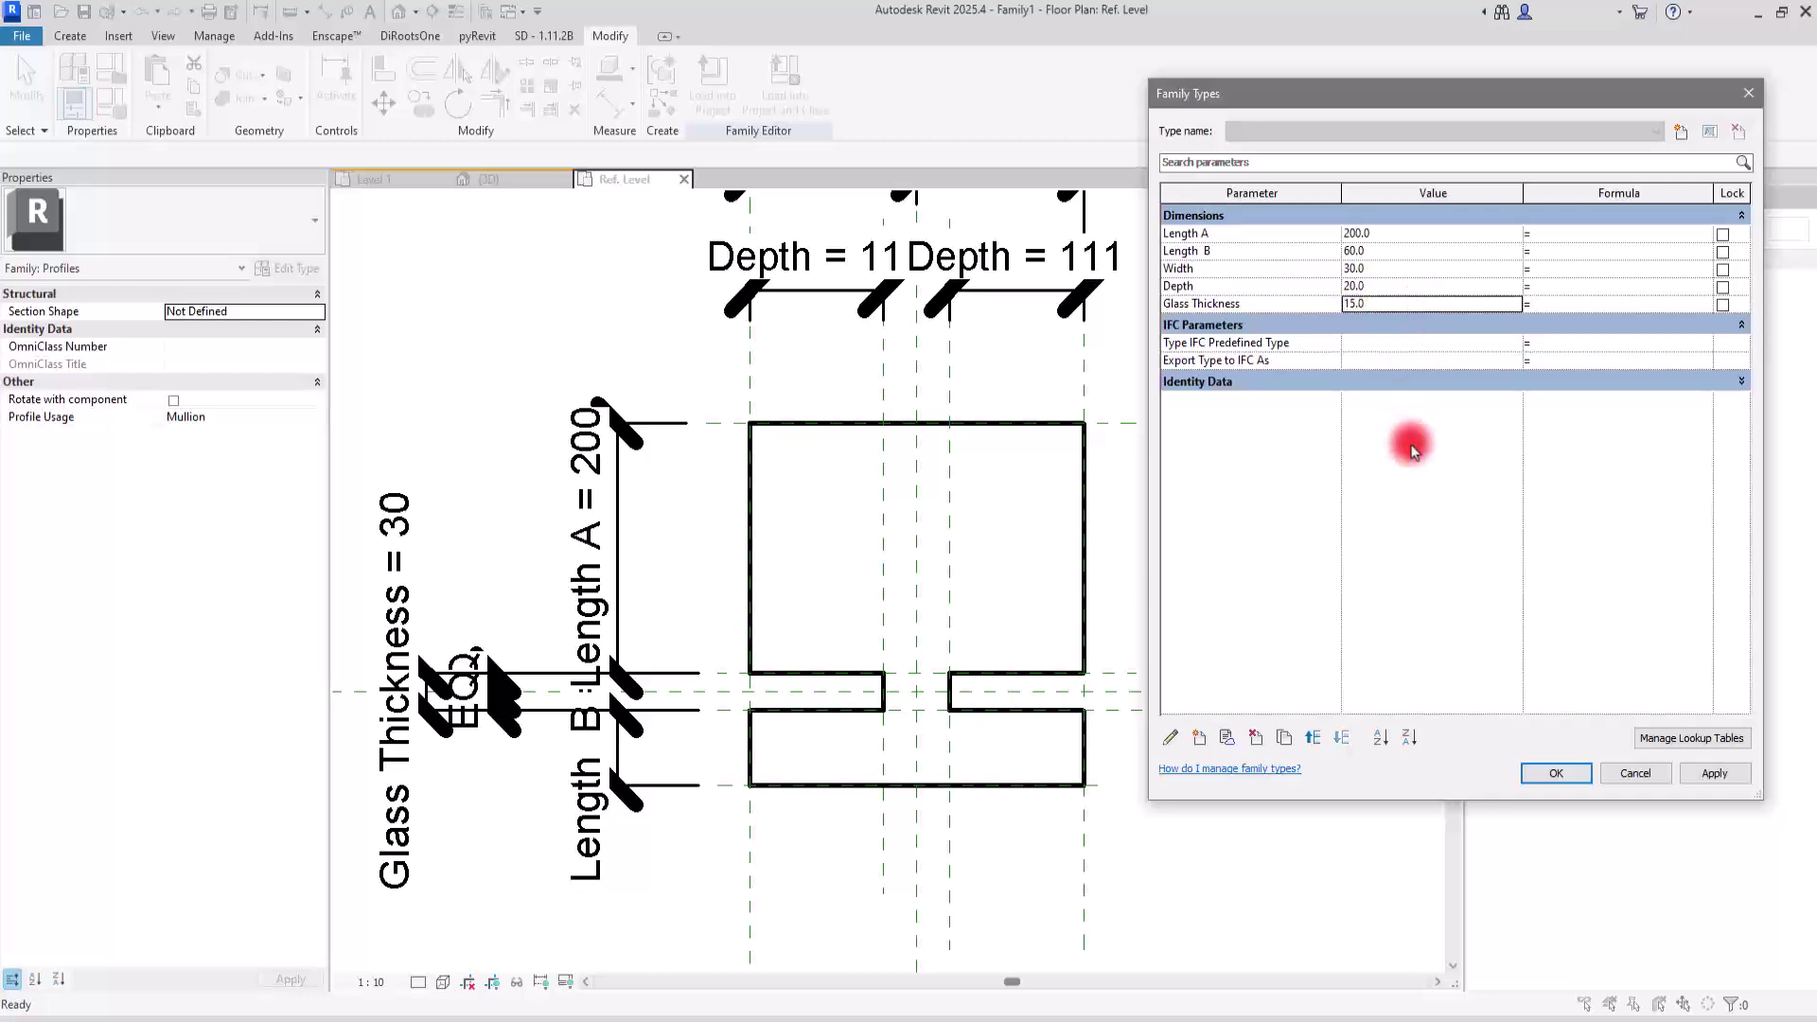
Apply the new values and widen the profile to Width 80
{"action": "left_click", "coordinate": [1716, 782]}
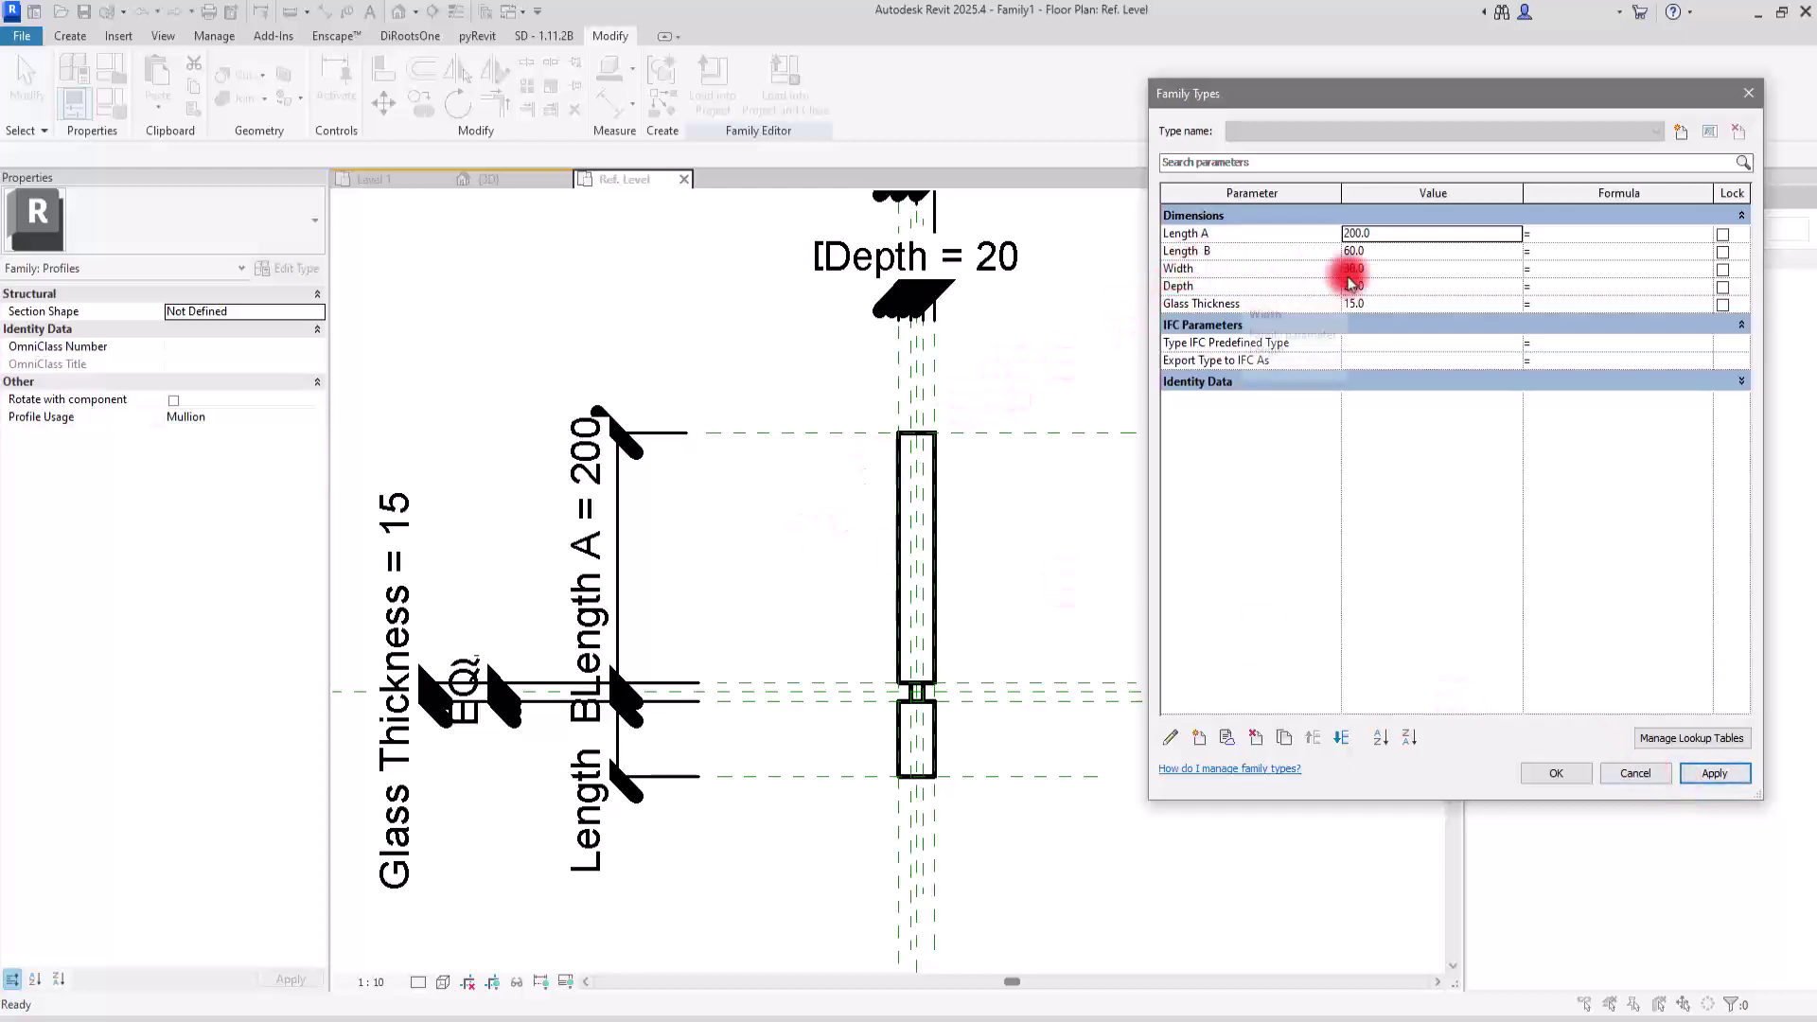
{"action": "left_click", "coordinate": [1398, 272]}
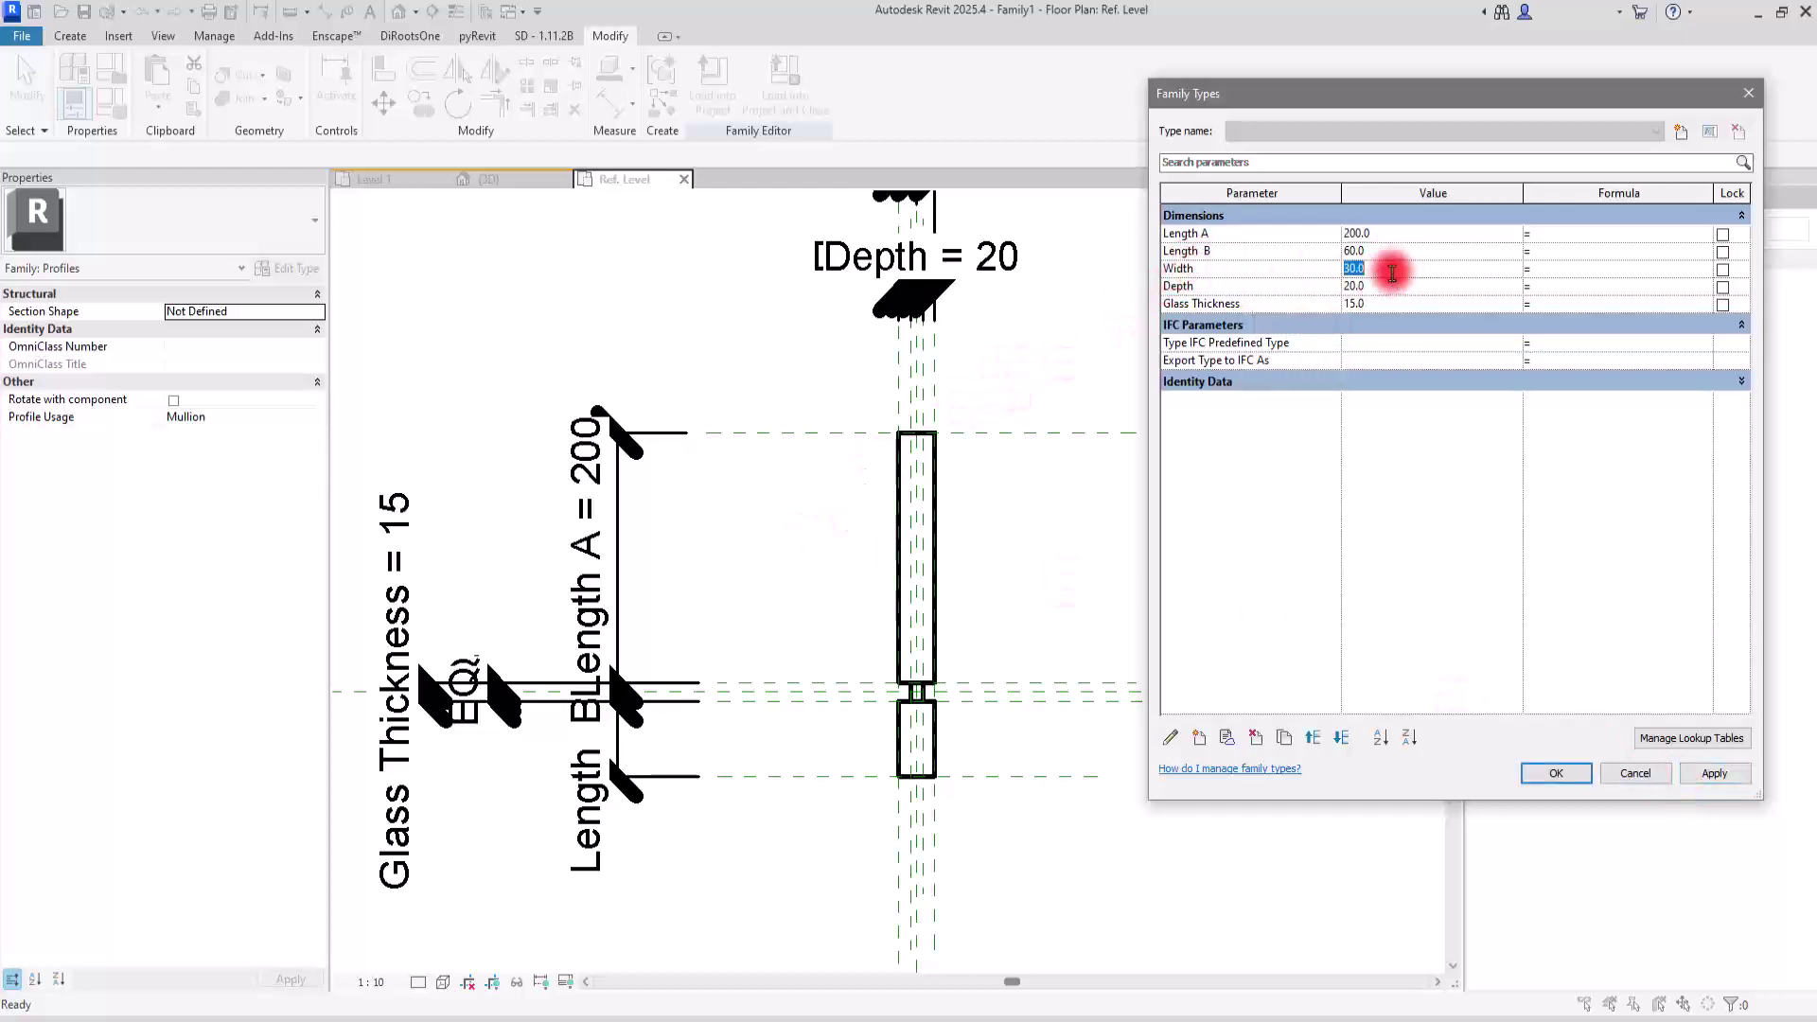
{"action": "left_click", "coordinate": [1728, 774]}
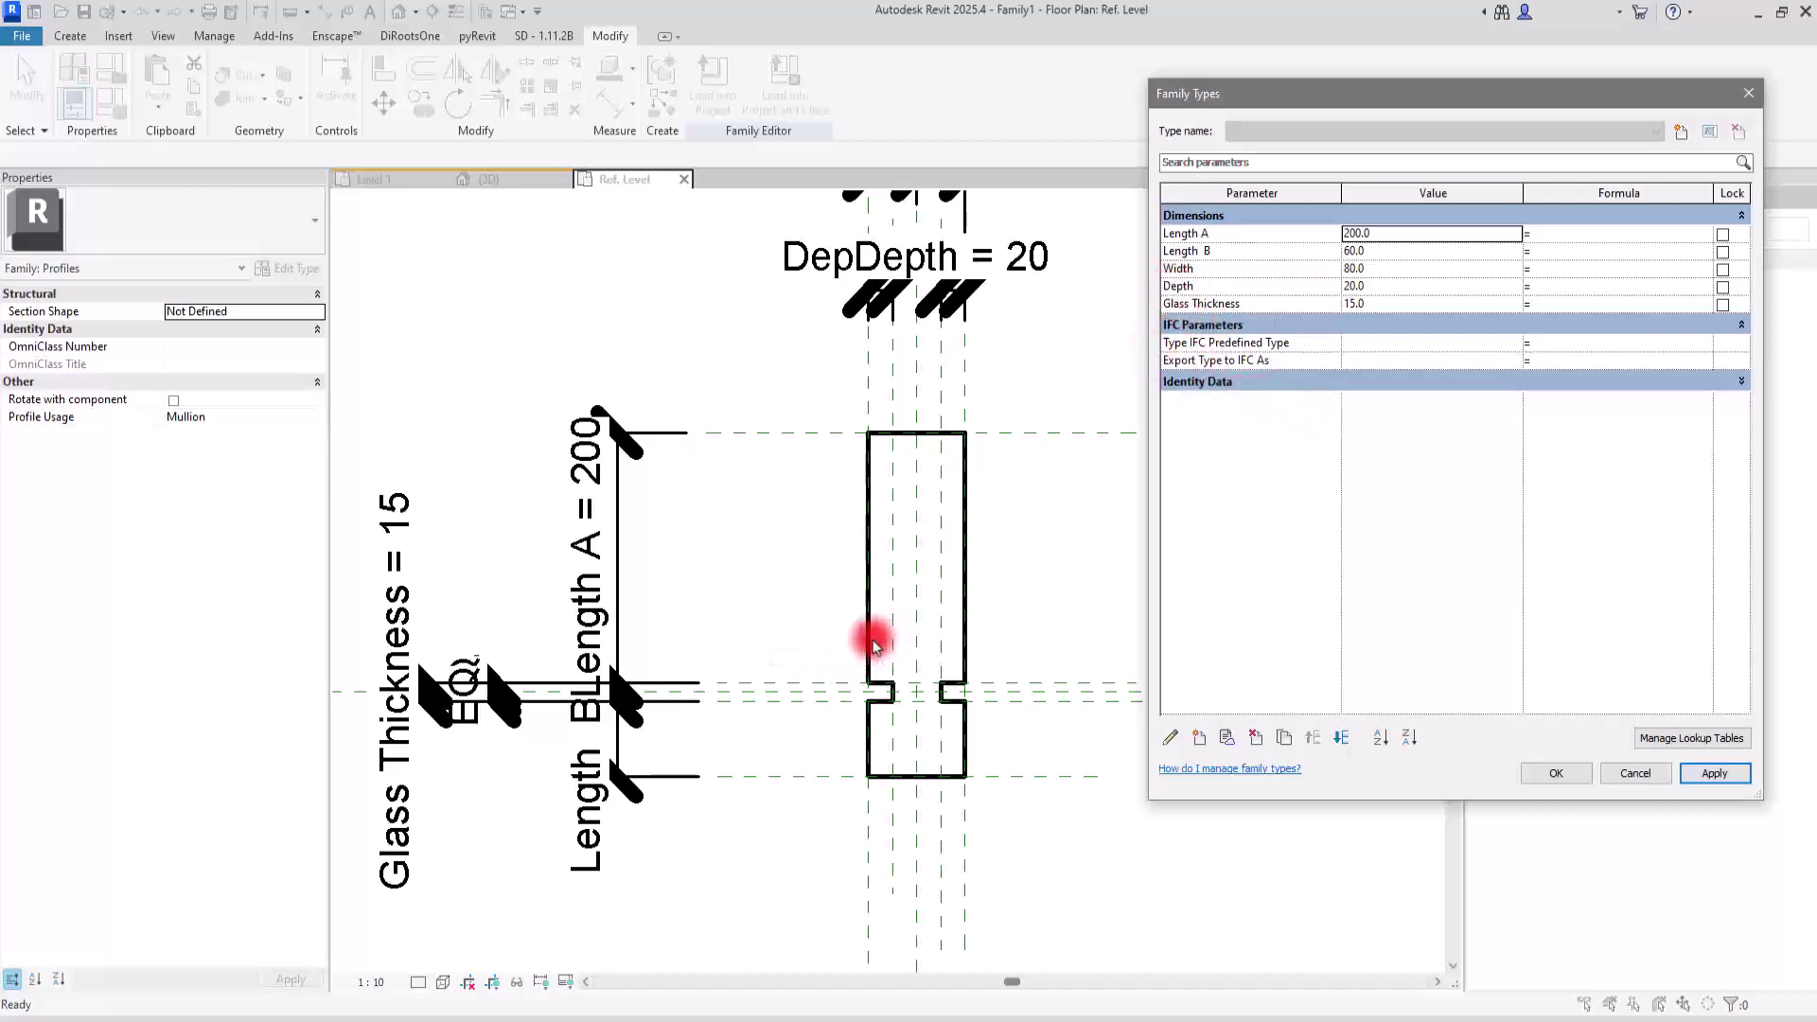
Try Depth 40 and 35, settle on Depth 30, and close Family Types
{"action": "left_click", "coordinate": [1403, 288]}
{"action": "type", "text": "40"}
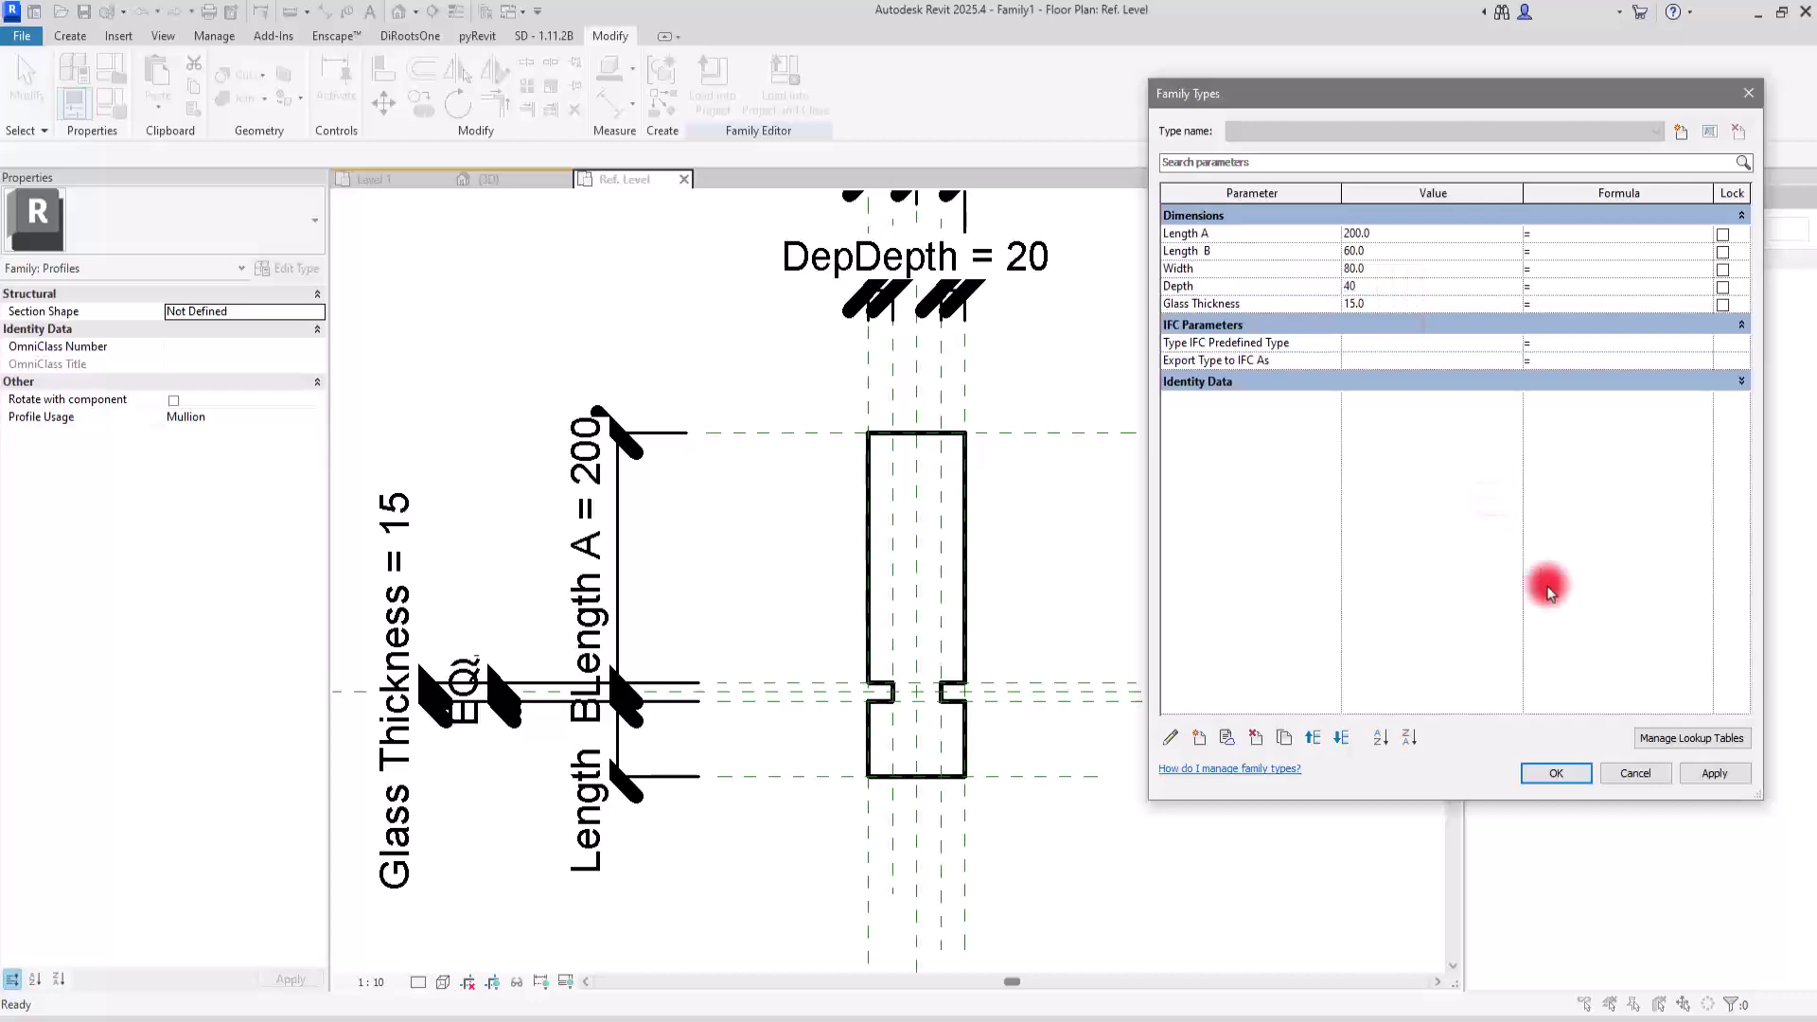
{"action": "left_click", "coordinate": [1715, 772]}
{"action": "type", "text": "35"}
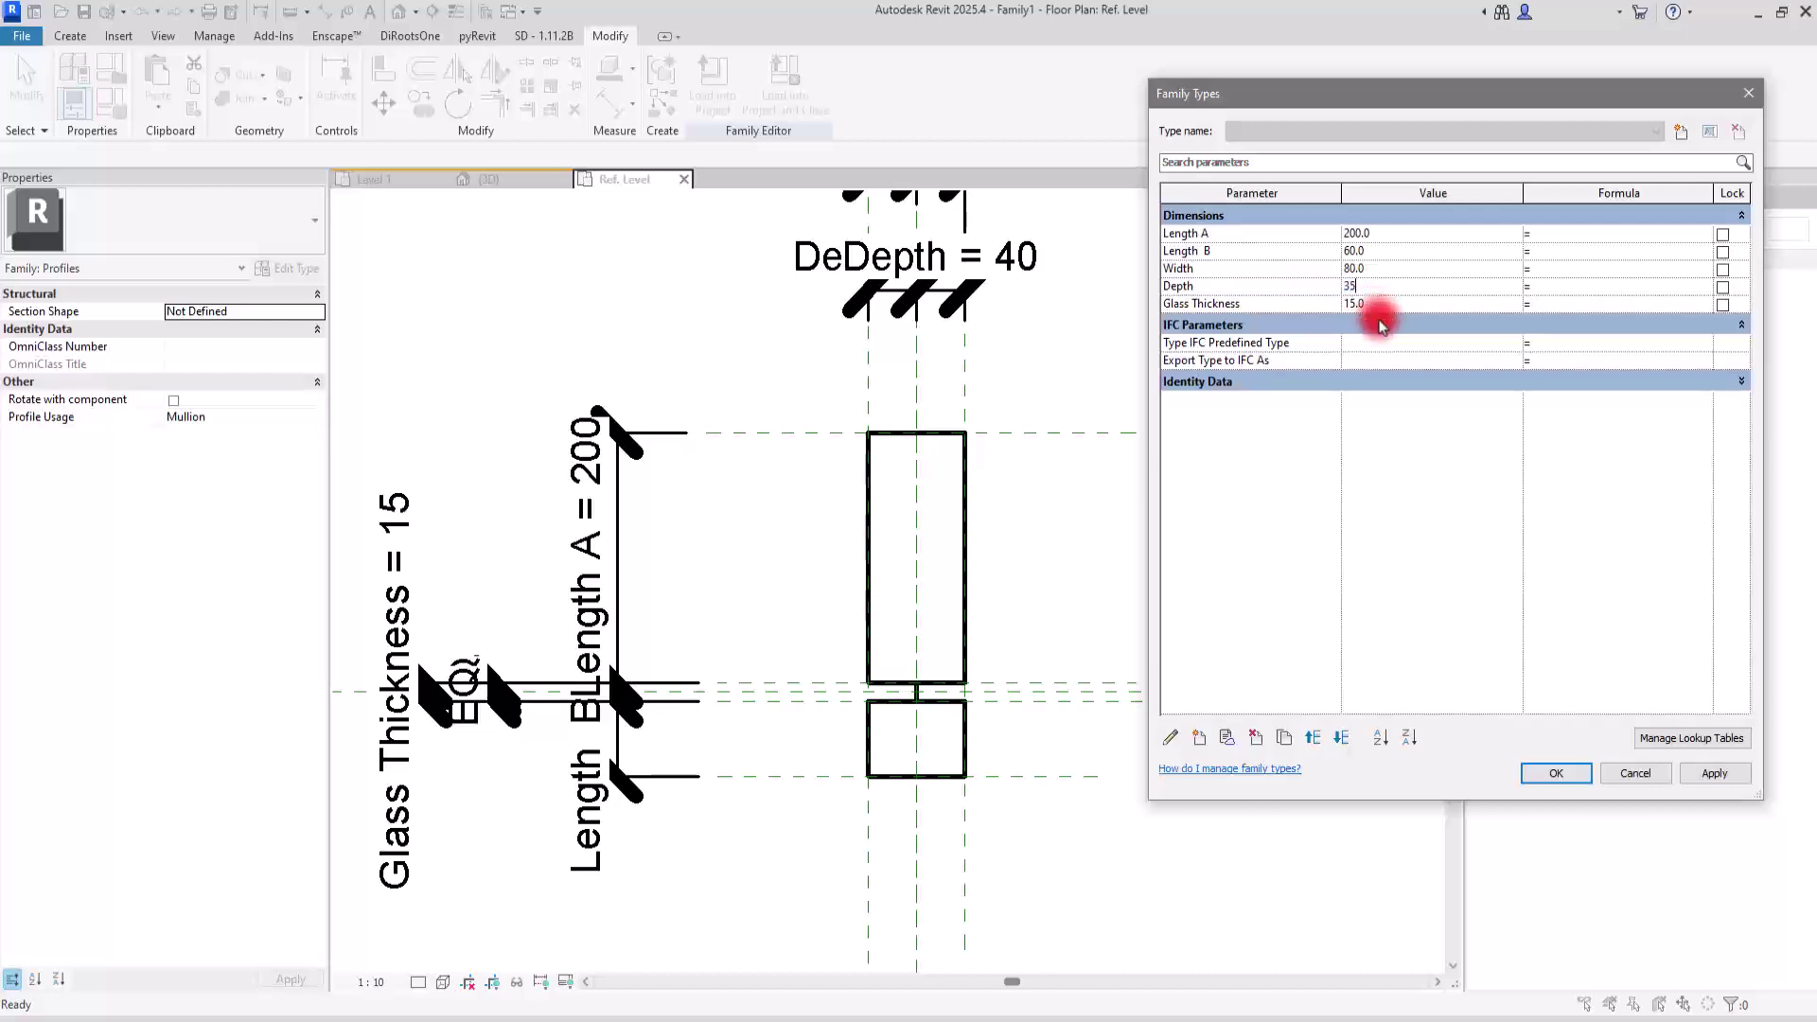
{"action": "left_click", "coordinate": [1703, 774]}
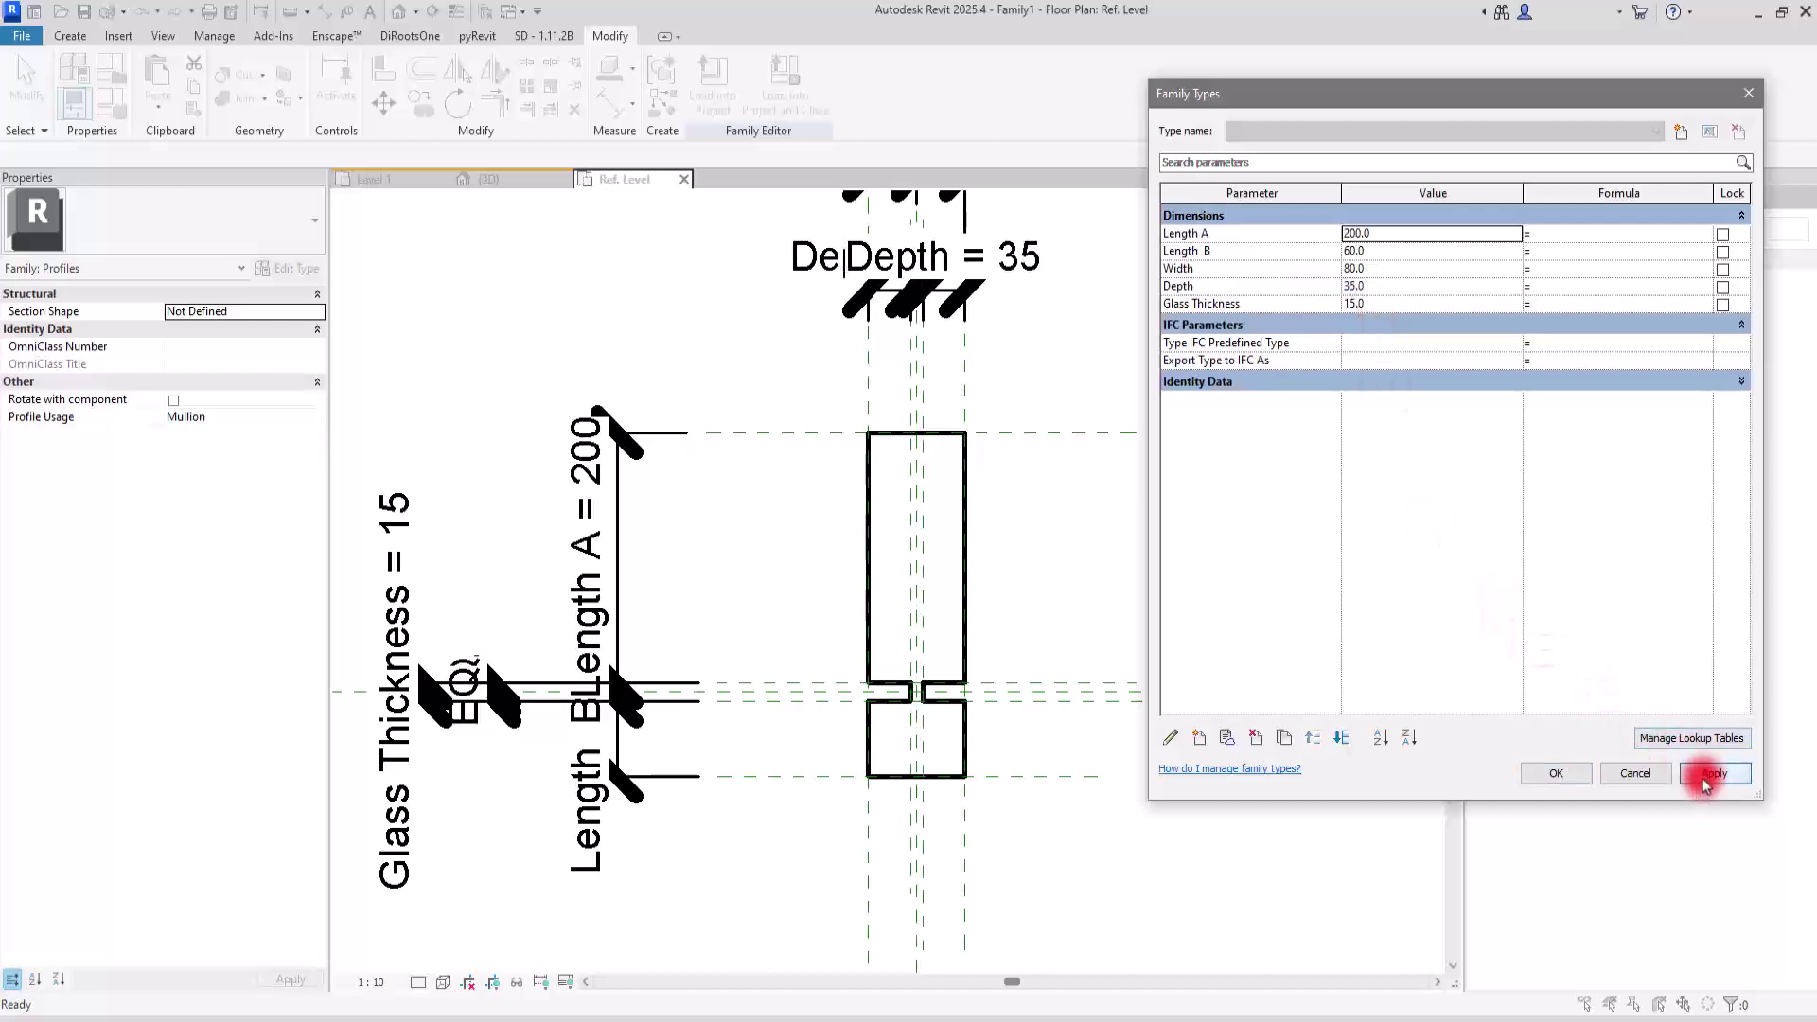
{"action": "left_click", "coordinate": [1404, 290]}
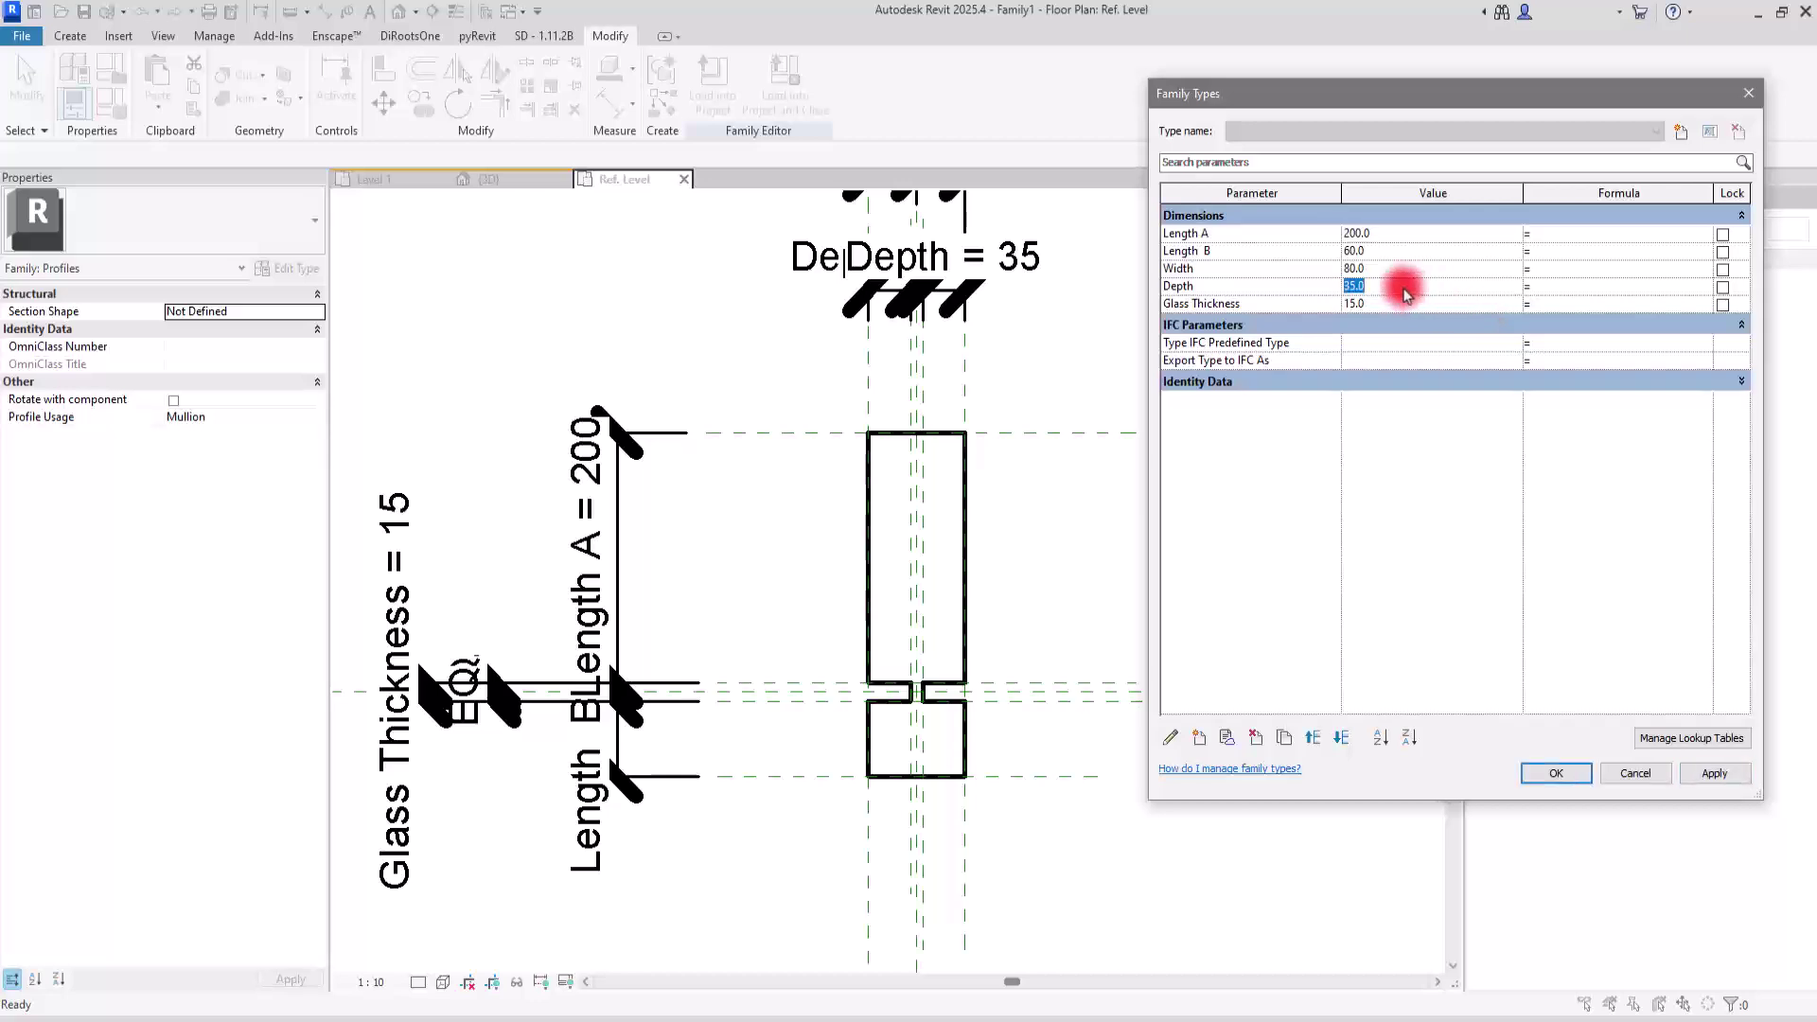
{"action": "type", "text": "30"}
{"action": "left_click", "coordinate": [1704, 776]}
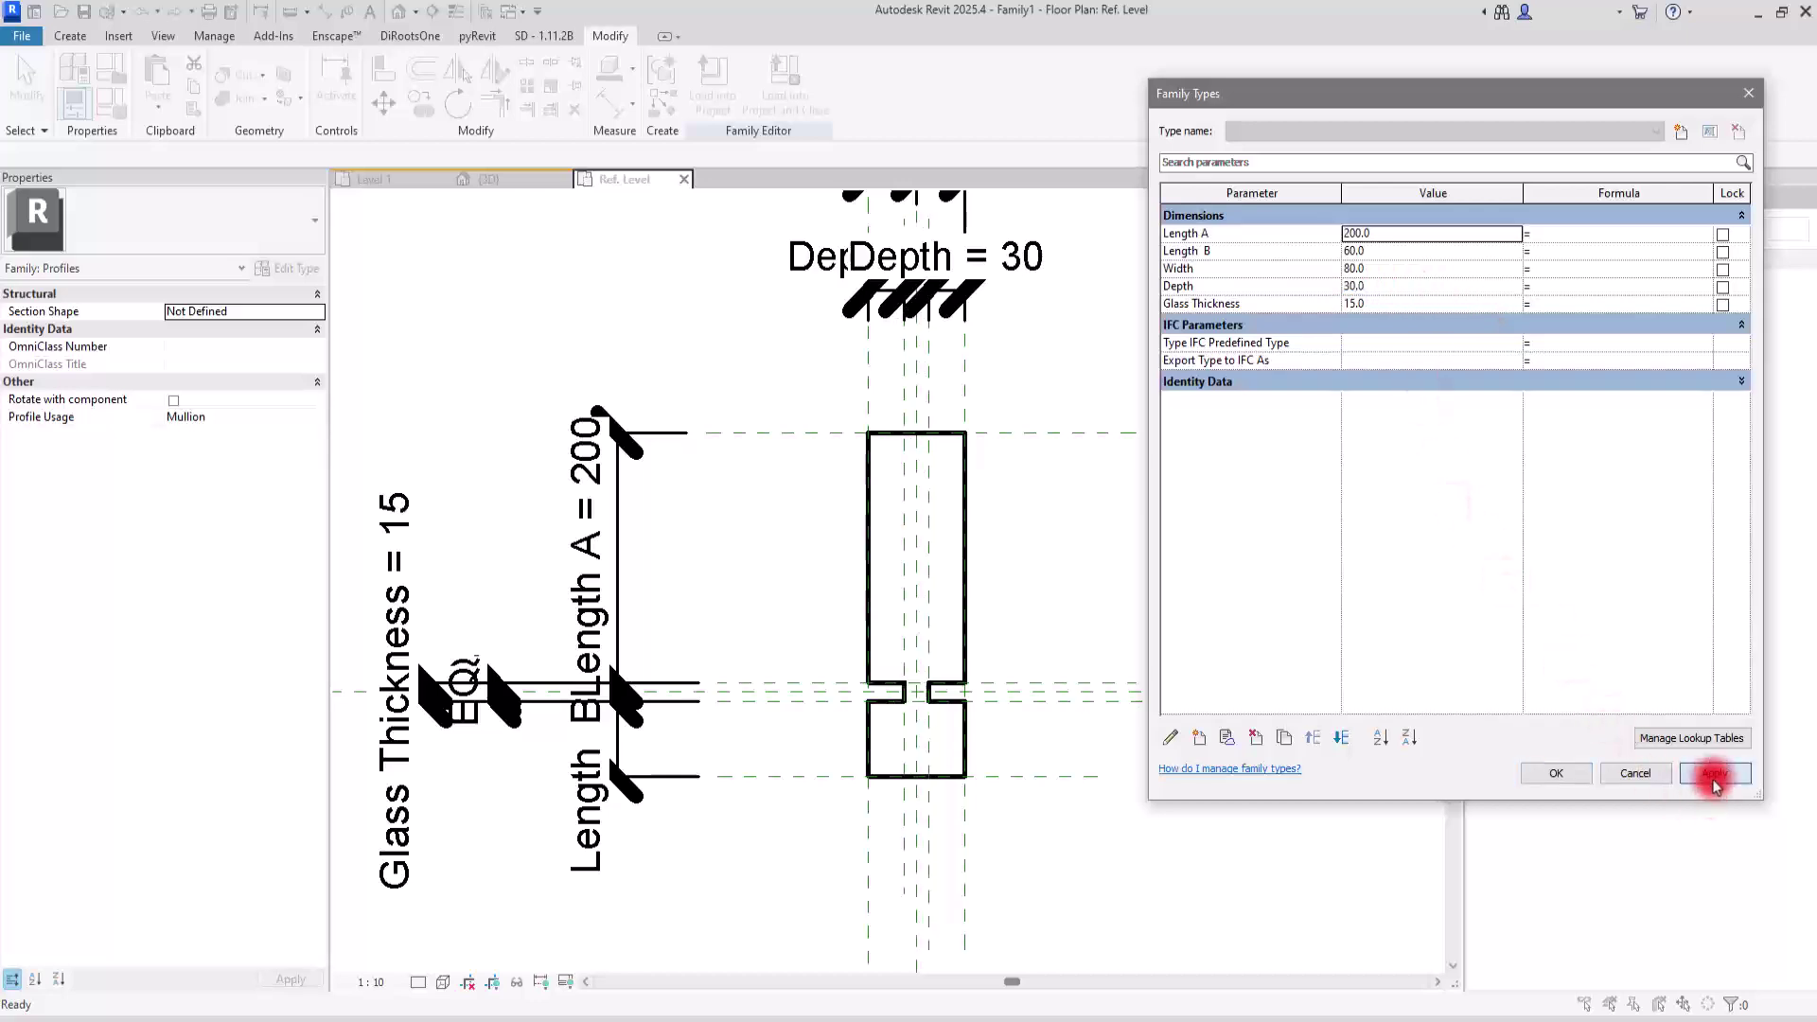
{"action": "left_click", "coordinate": [1556, 774]}
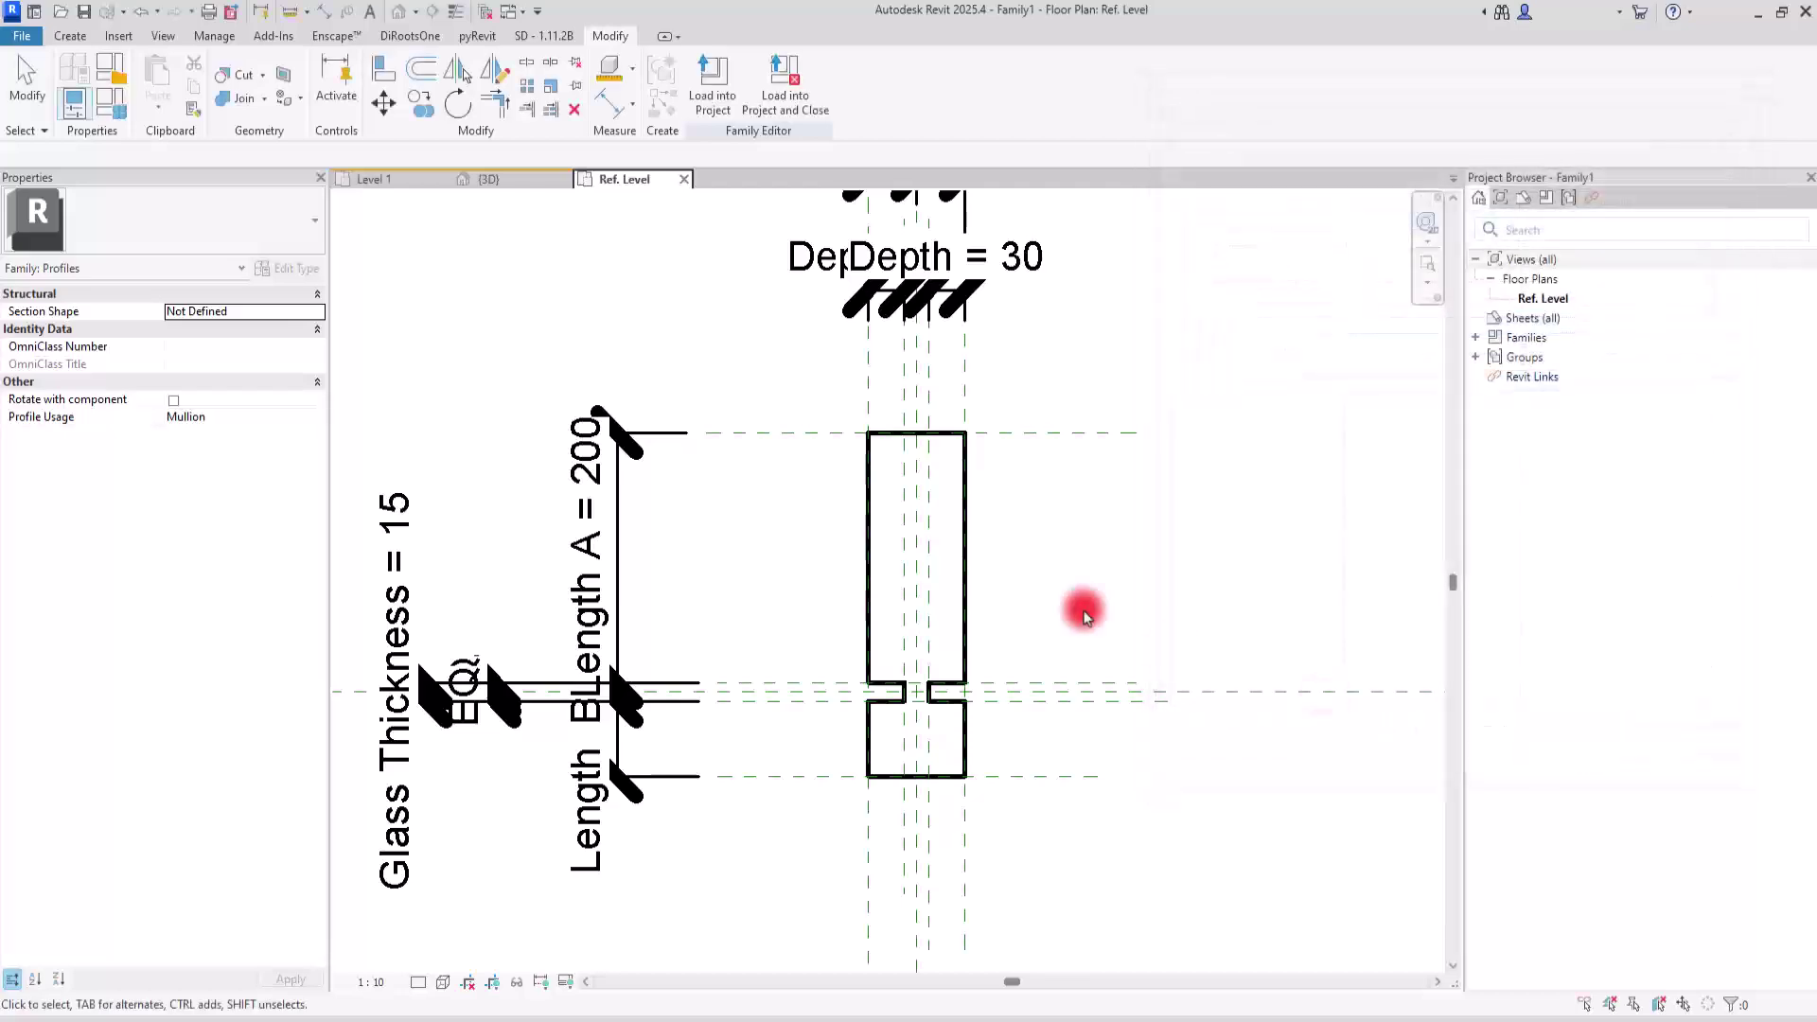
Load the profile into Project1 and select a curtain wall mullion in the {3D} view
{"action": "scroll", "coordinate": [1078, 478], "scroll_direction": "down", "scroll_amount": 4}
{"action": "scroll", "coordinate": [1060, 497], "scroll_direction": "up", "scroll_amount": 5}
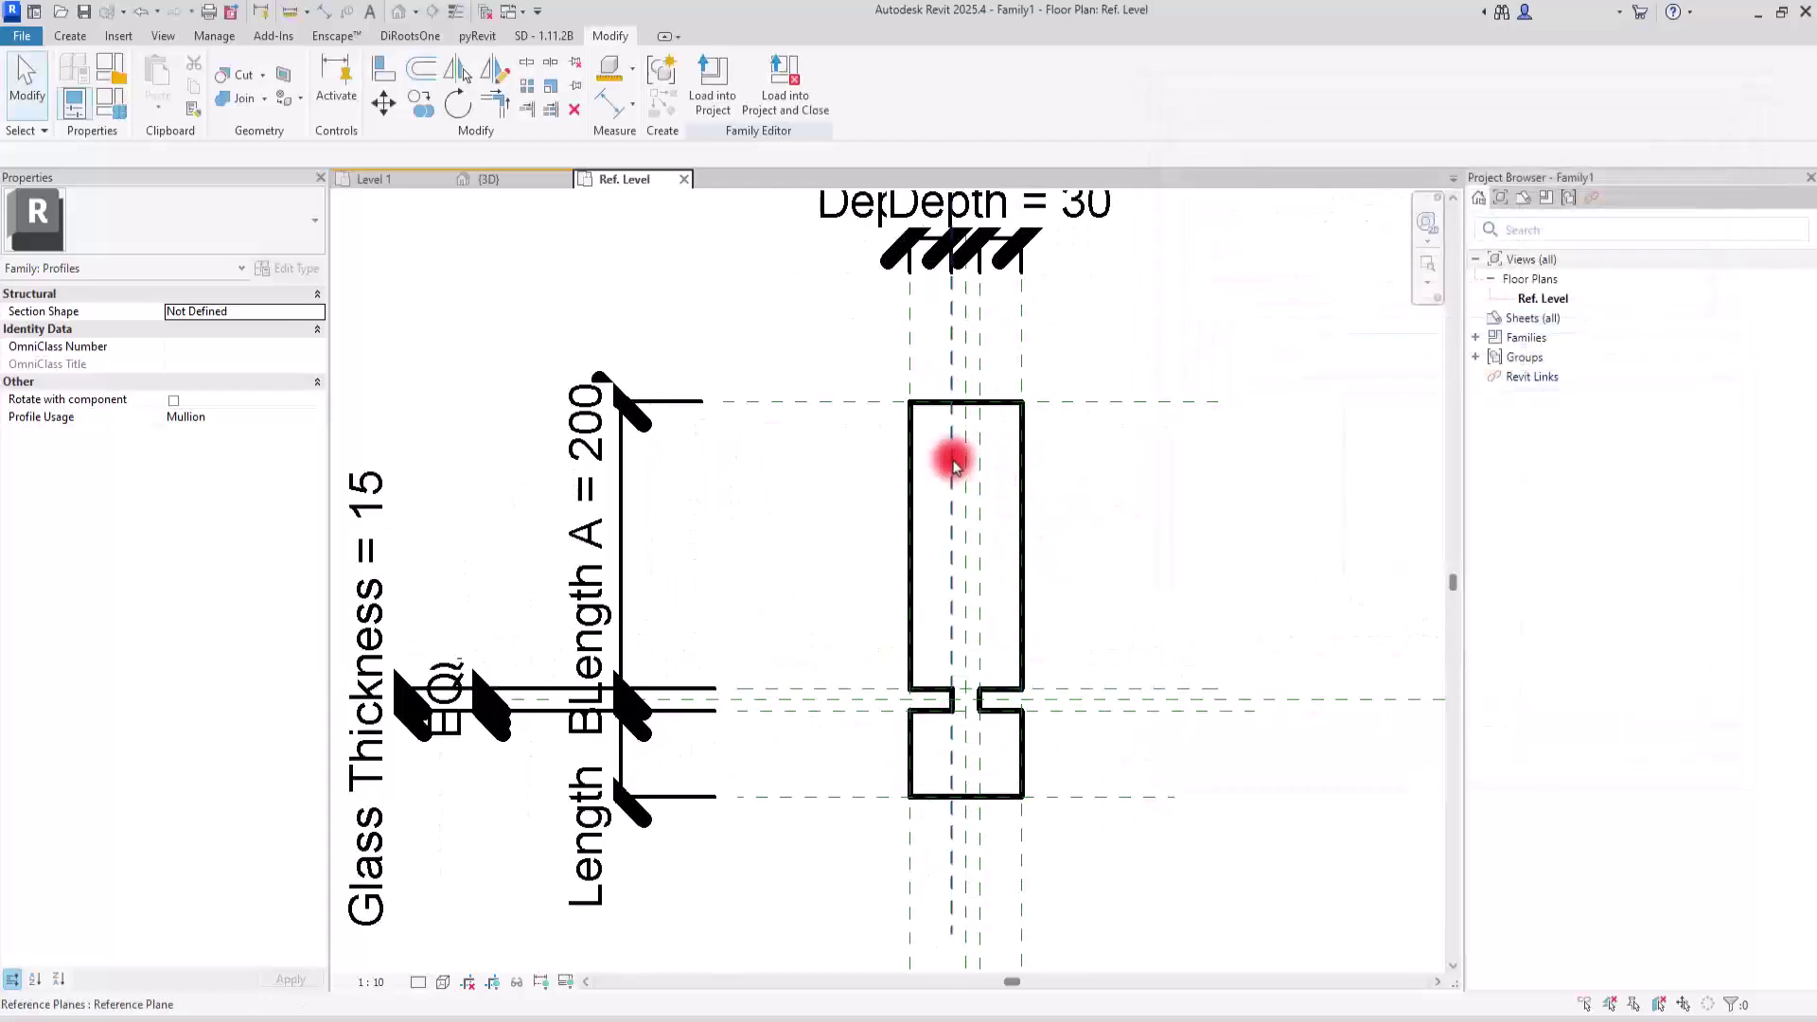
{"action": "scroll", "coordinate": [957, 454], "scroll_direction": "down", "scroll_amount": 3}
{"action": "left_click", "coordinate": [700, 76]}
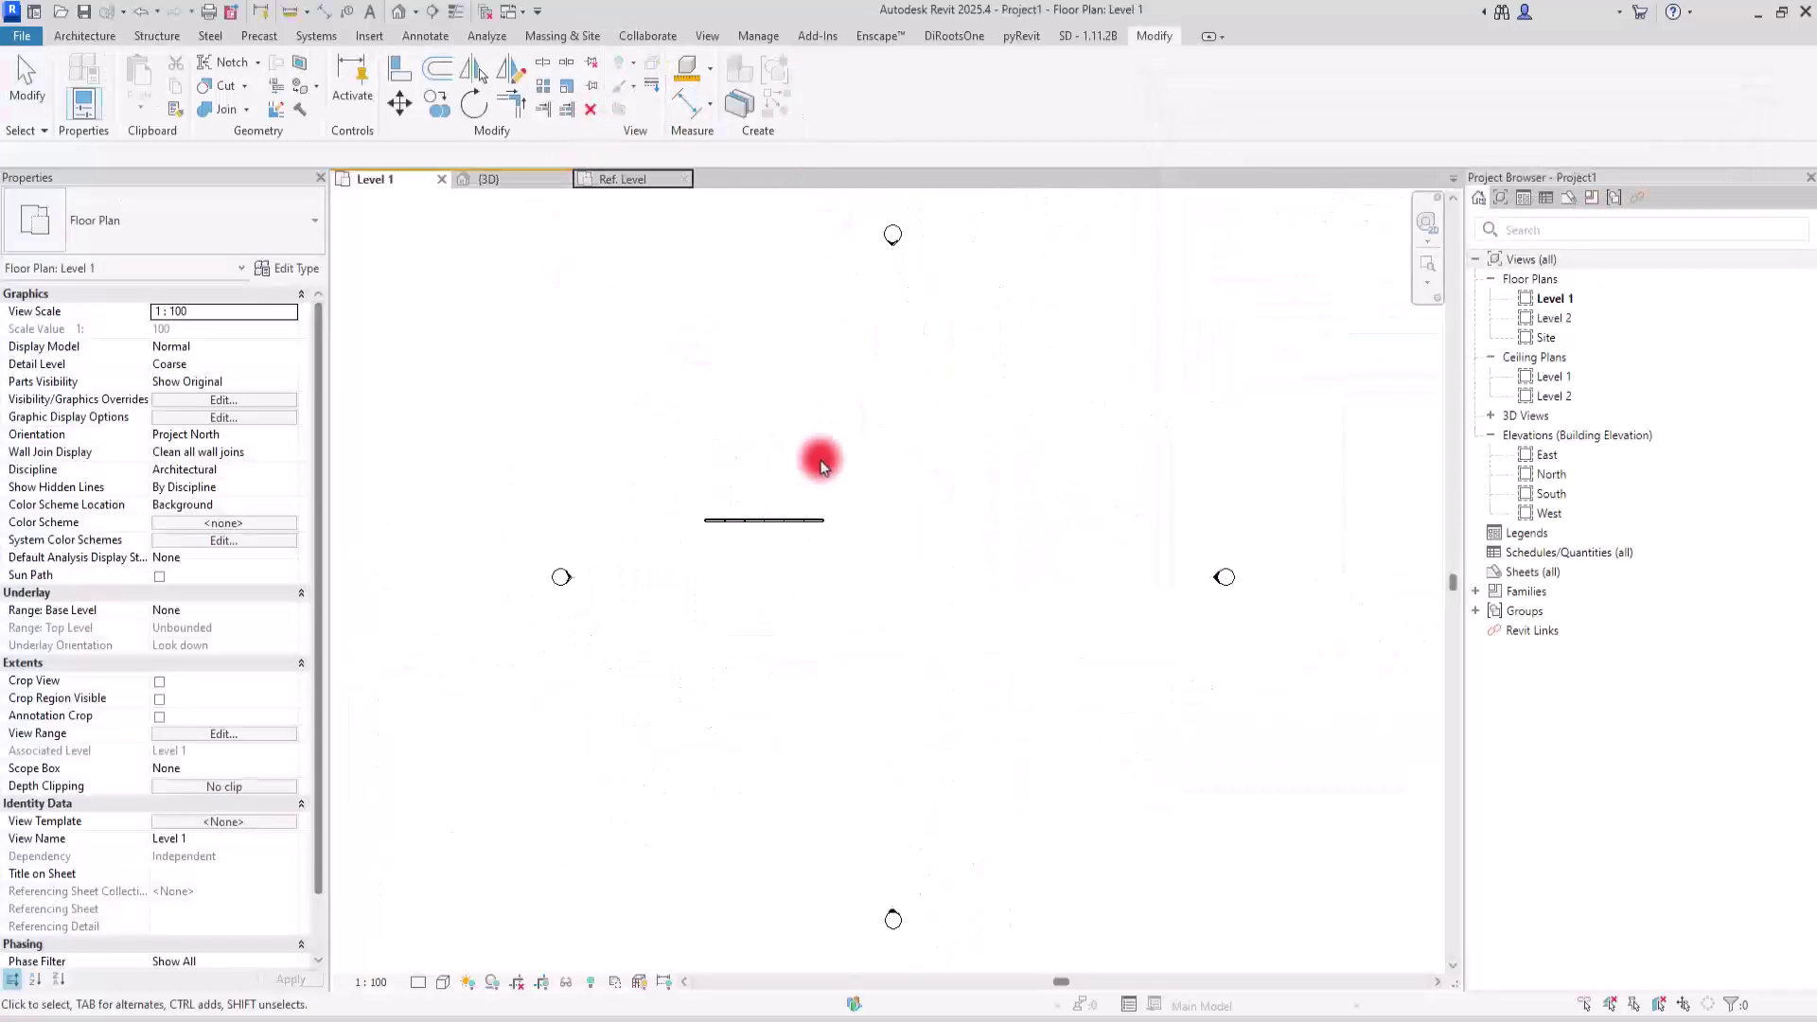
{"action": "left_click", "coordinate": [477, 180]}
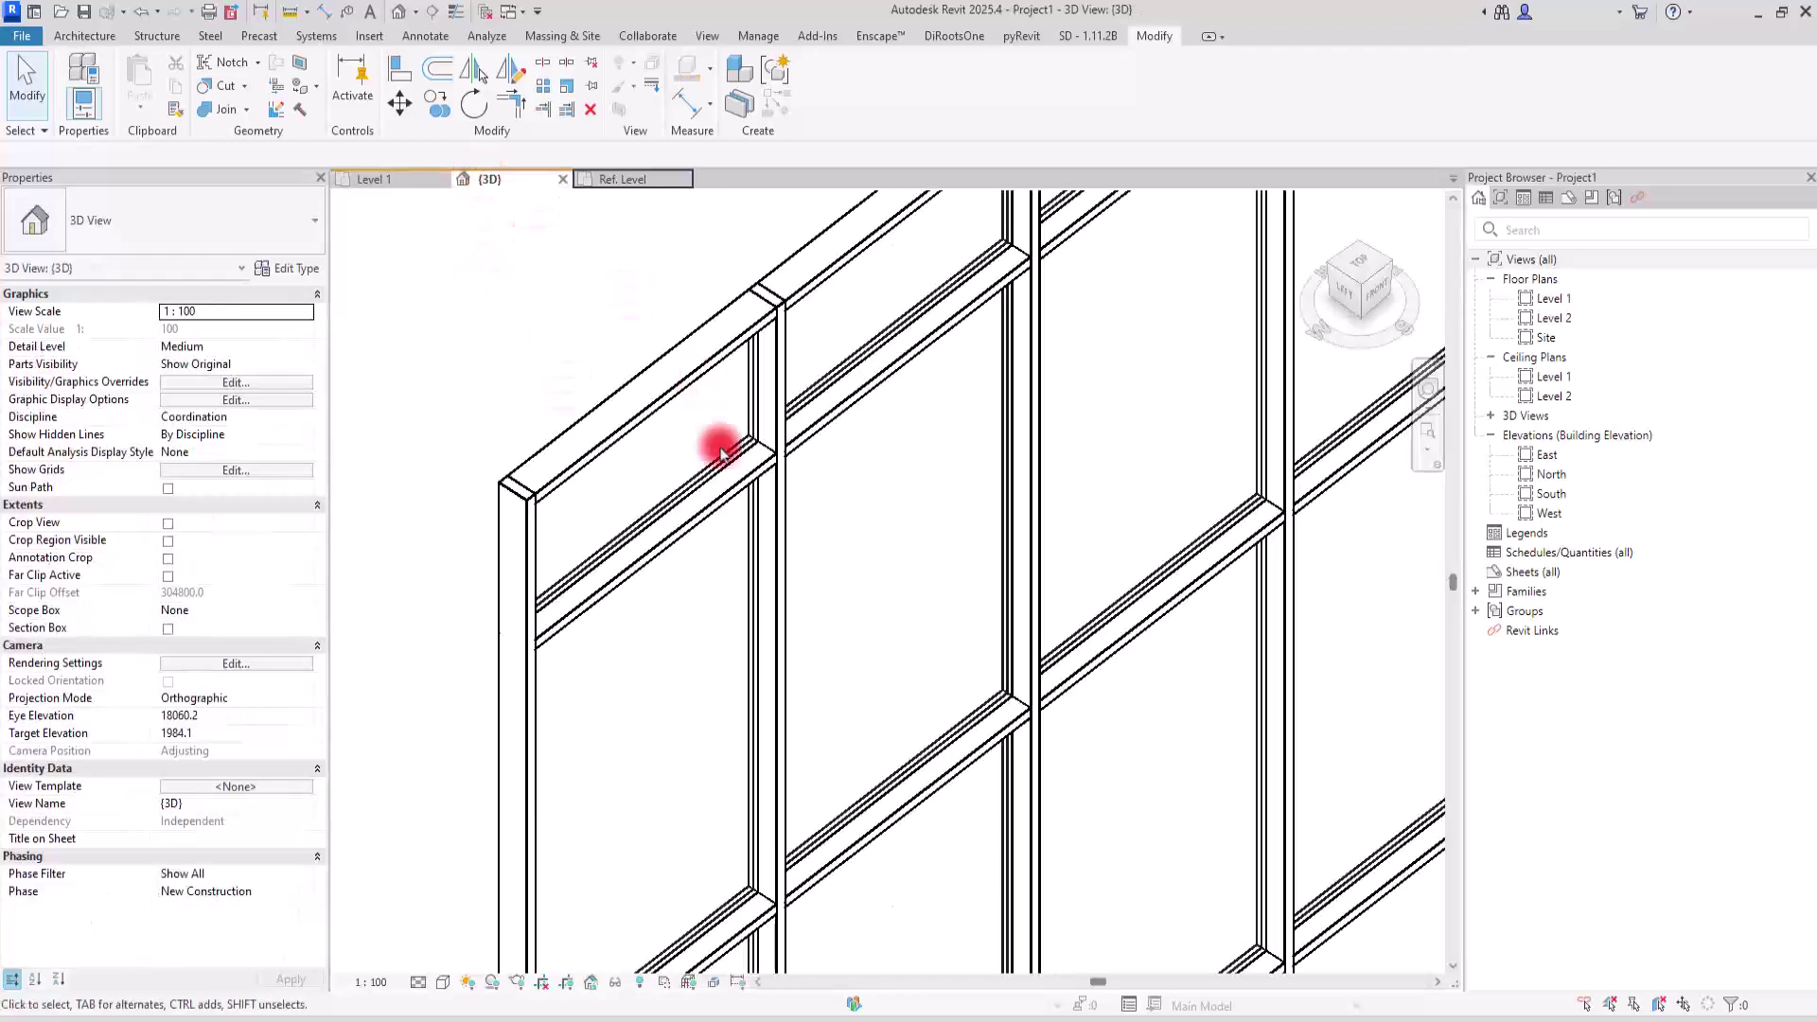
{"action": "scroll", "coordinate": [791, 322], "scroll_direction": "up", "scroll_amount": 2}
{"action": "scroll", "coordinate": [824, 378], "scroll_direction": "up", "scroll_amount": 1}
{"action": "scroll", "coordinate": [823, 379], "scroll_direction": "up", "scroll_amount": 1}
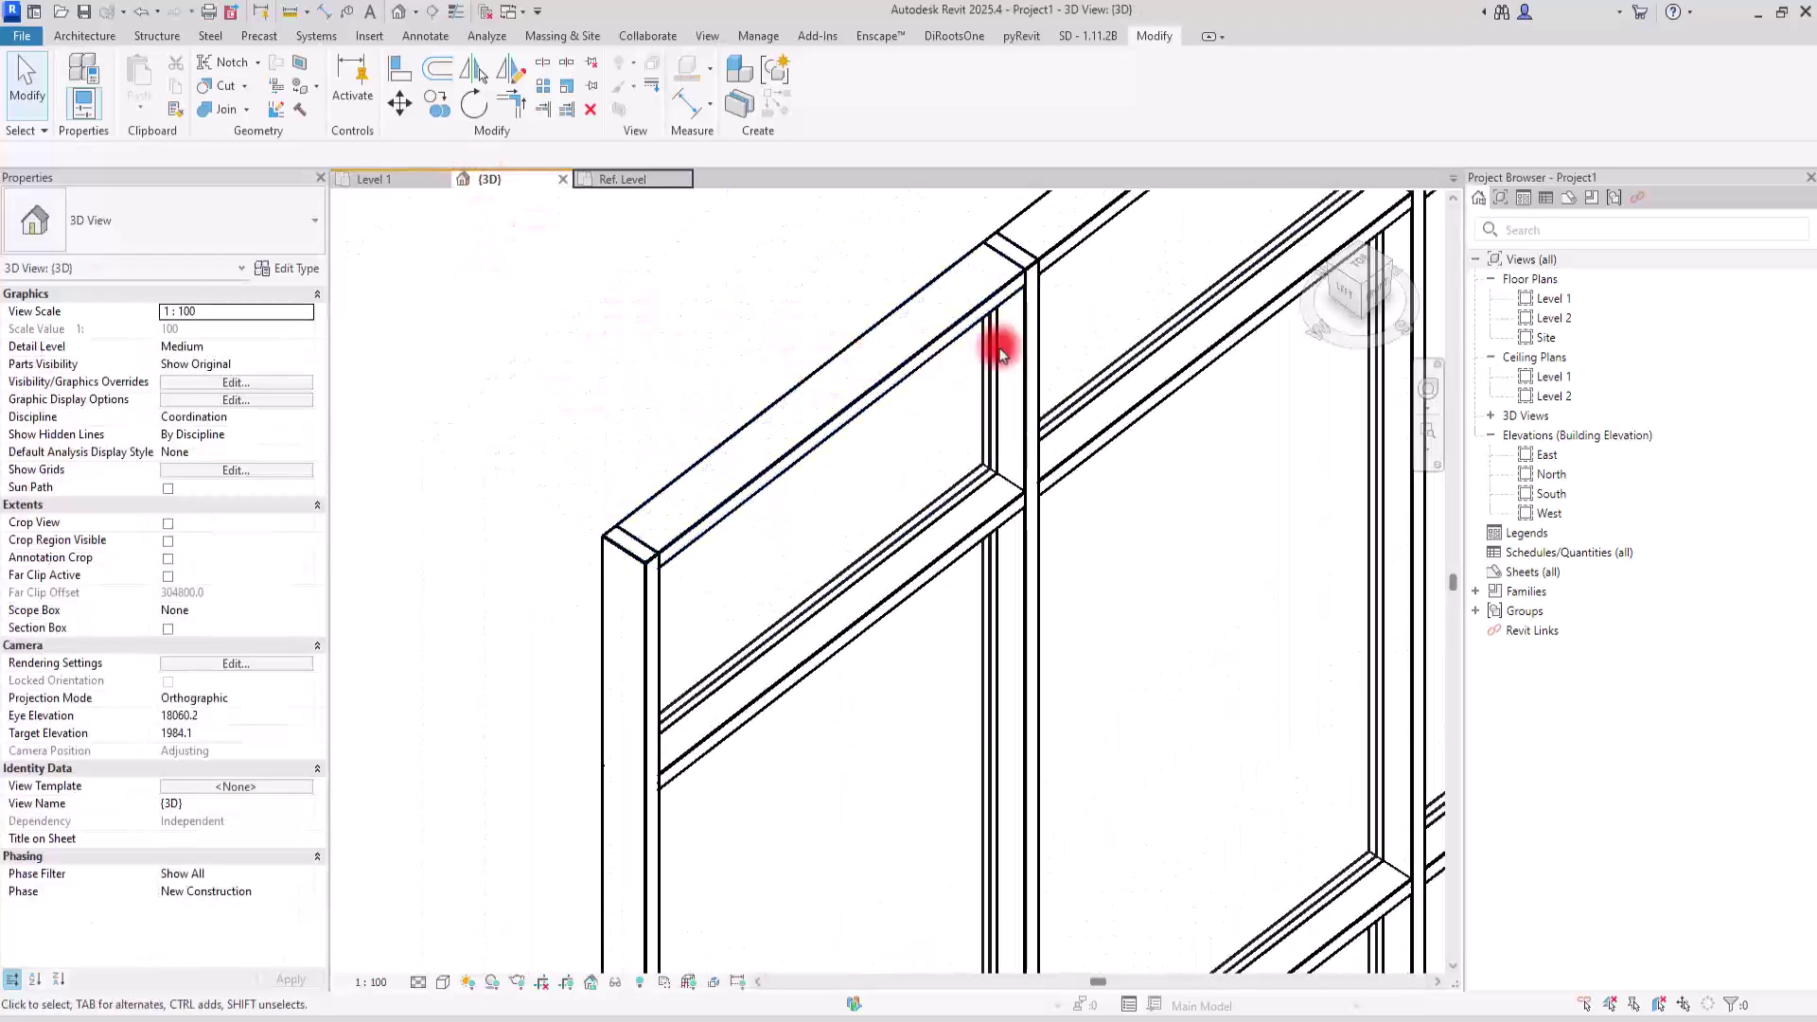
{"action": "left_click", "coordinate": [1038, 322]}
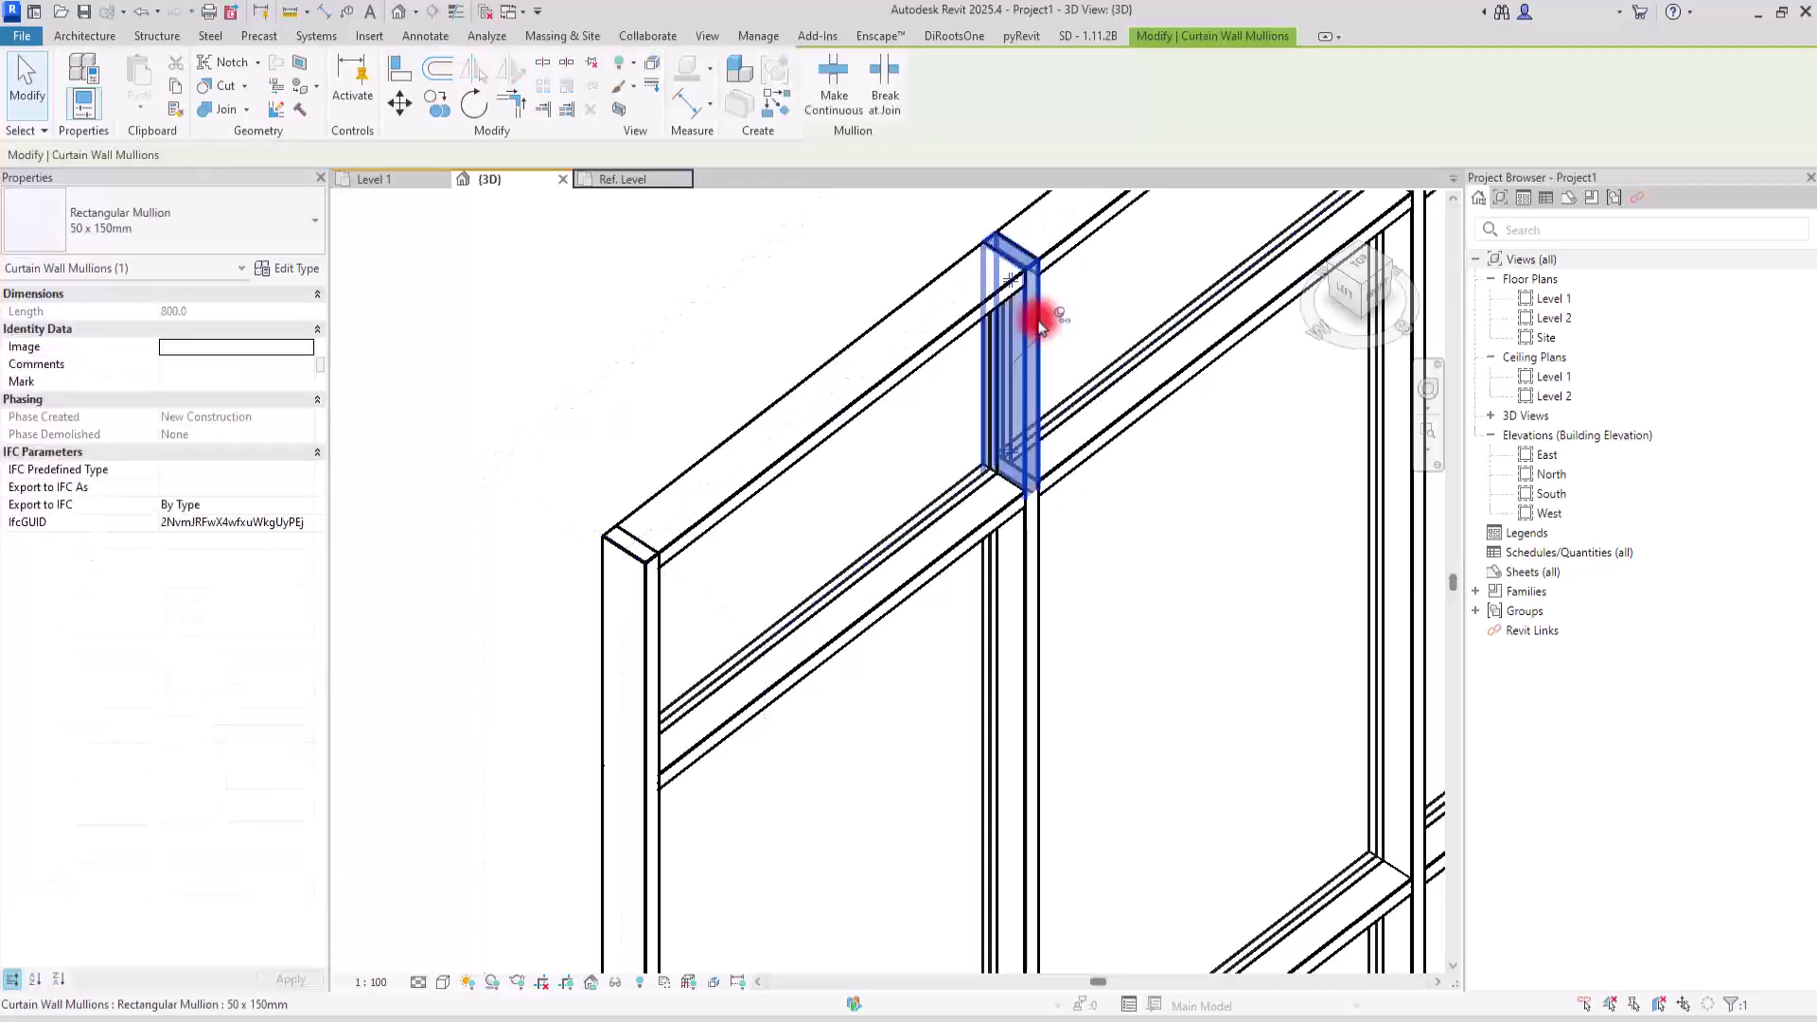
Set the Rectangular Mullion 50 x 150mm type's Profile to Family1 : Family1
{"action": "scroll", "coordinate": [1060, 350], "scroll_direction": "up", "scroll_amount": 1}
{"action": "scroll", "coordinate": [962, 440], "scroll_direction": "up", "scroll_amount": 2}
{"action": "scroll", "coordinate": [962, 440], "scroll_direction": "up", "scroll_amount": 1}
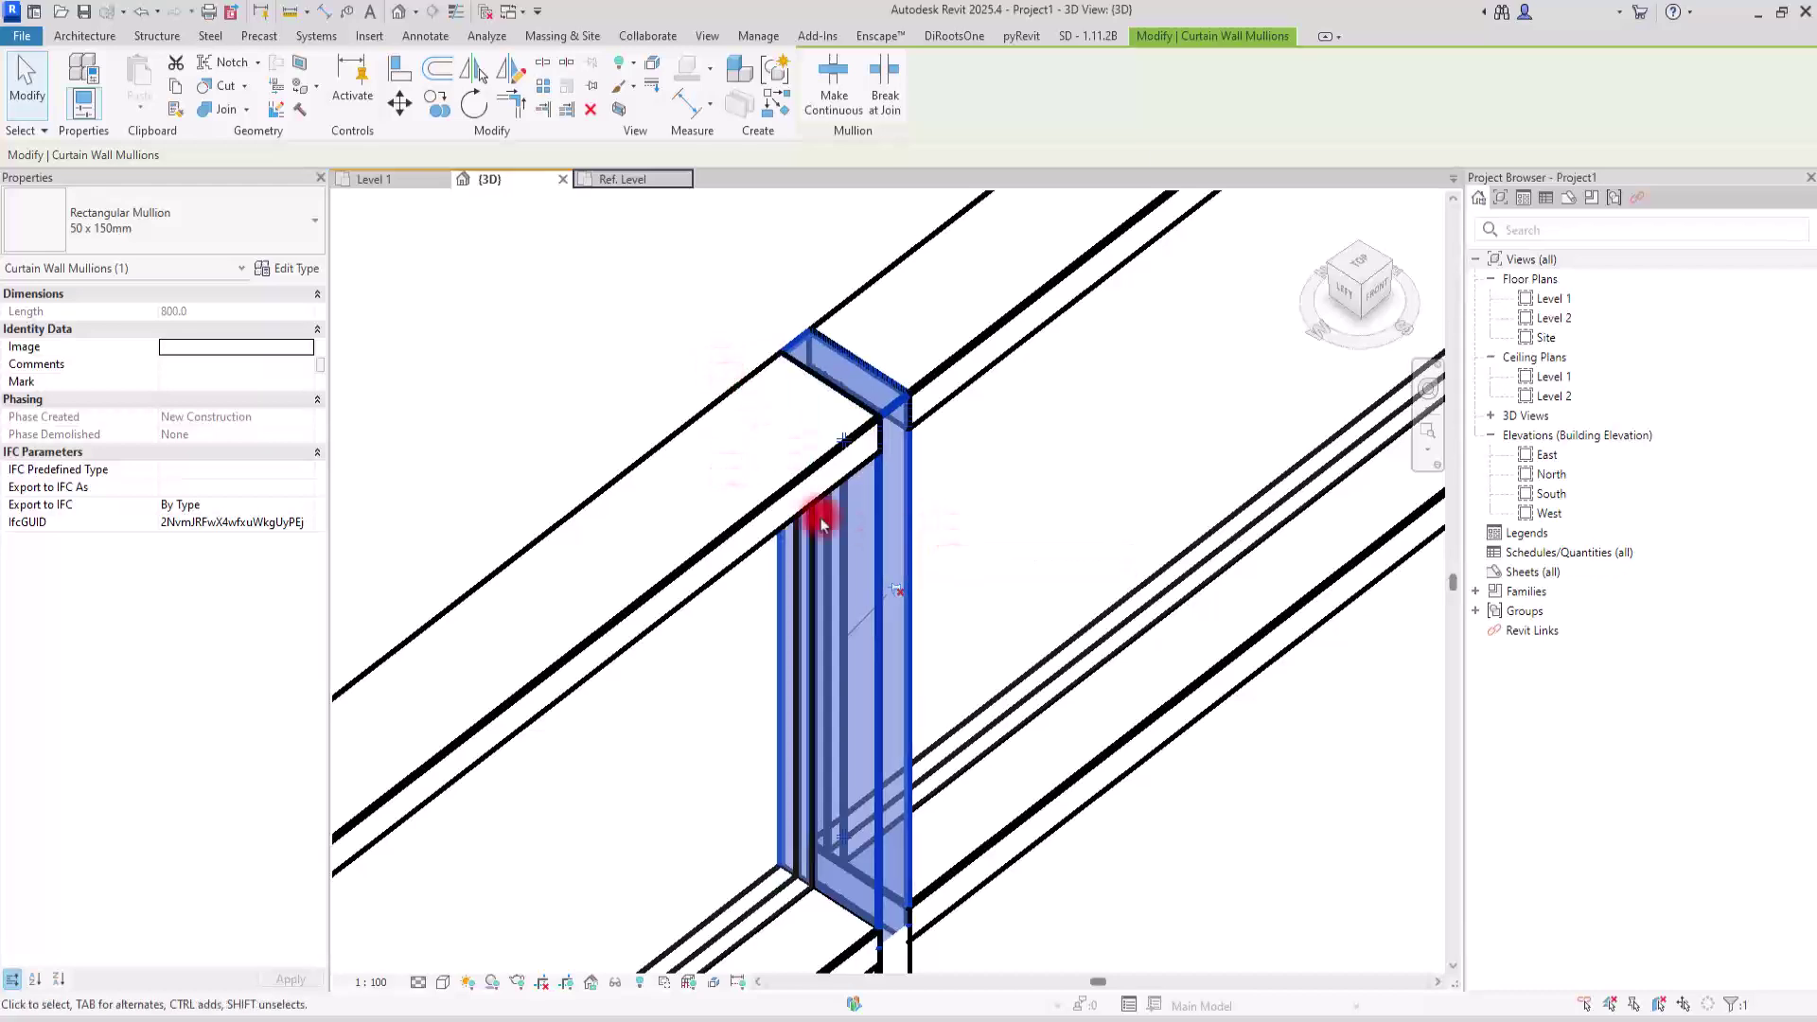
{"action": "left_click", "coordinate": [284, 268]}
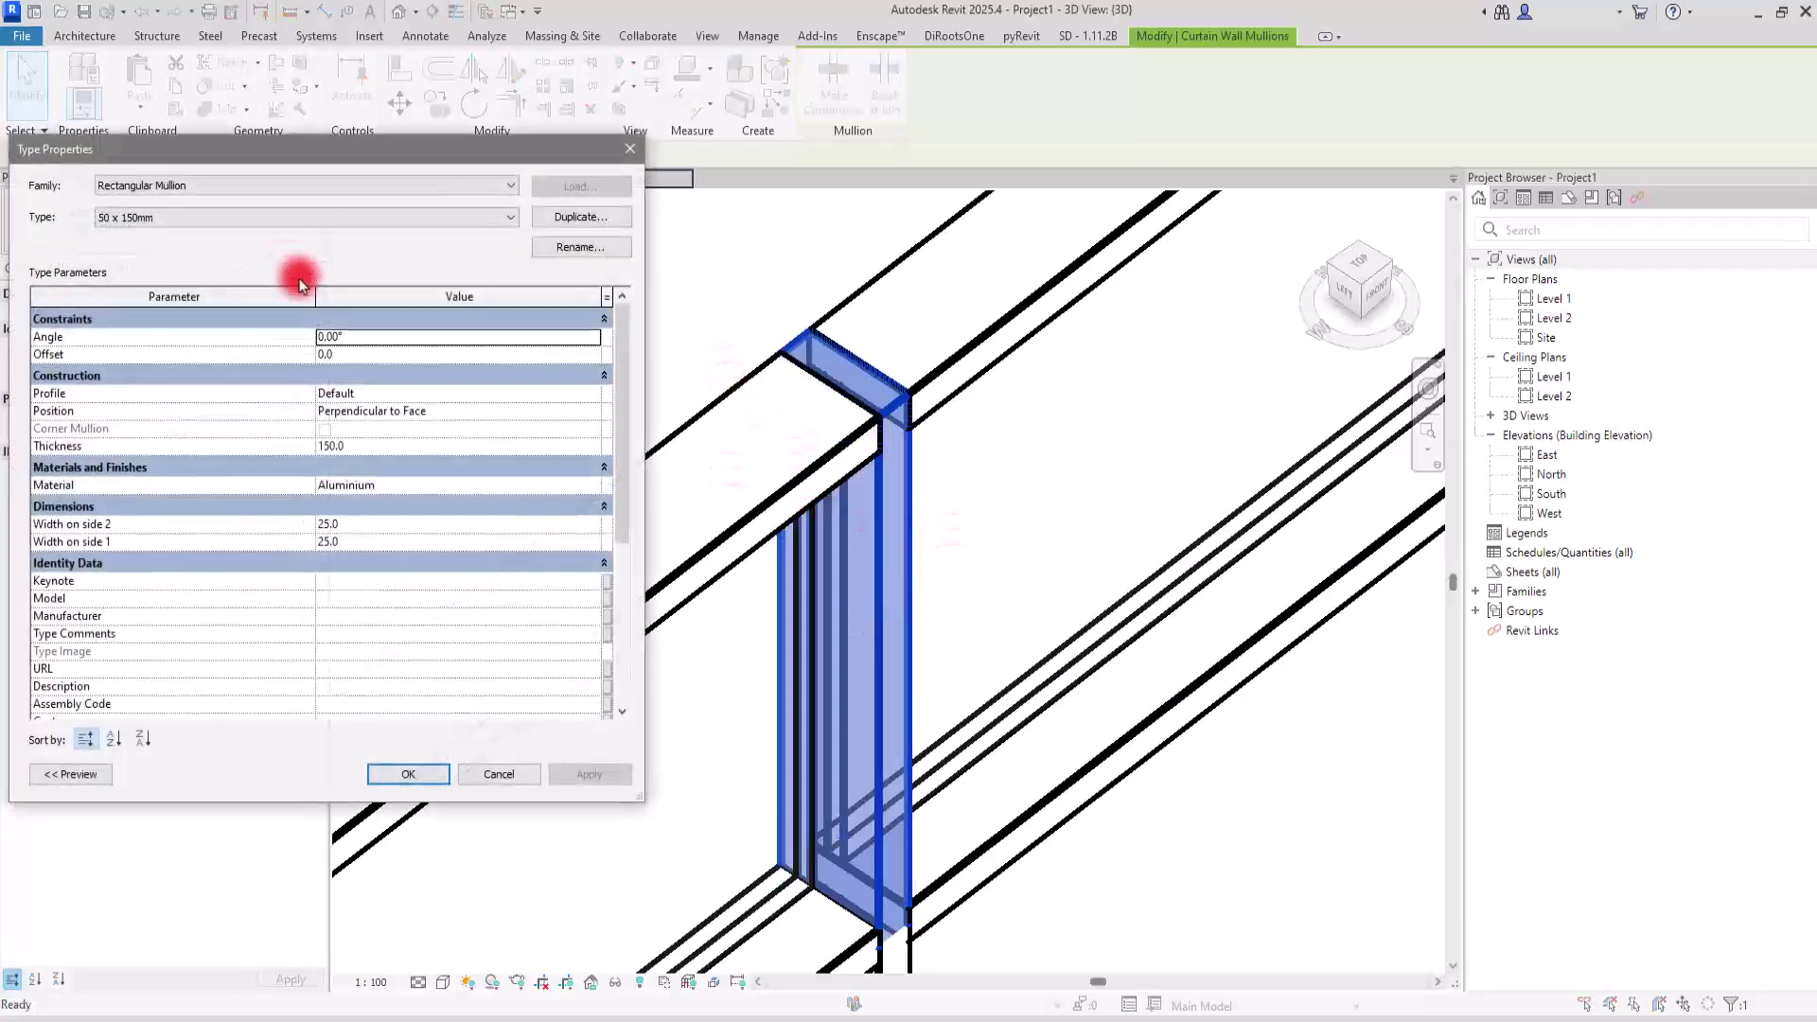
{"action": "left_click", "coordinate": [591, 393]}
{"action": "left_click", "coordinate": [345, 424]}
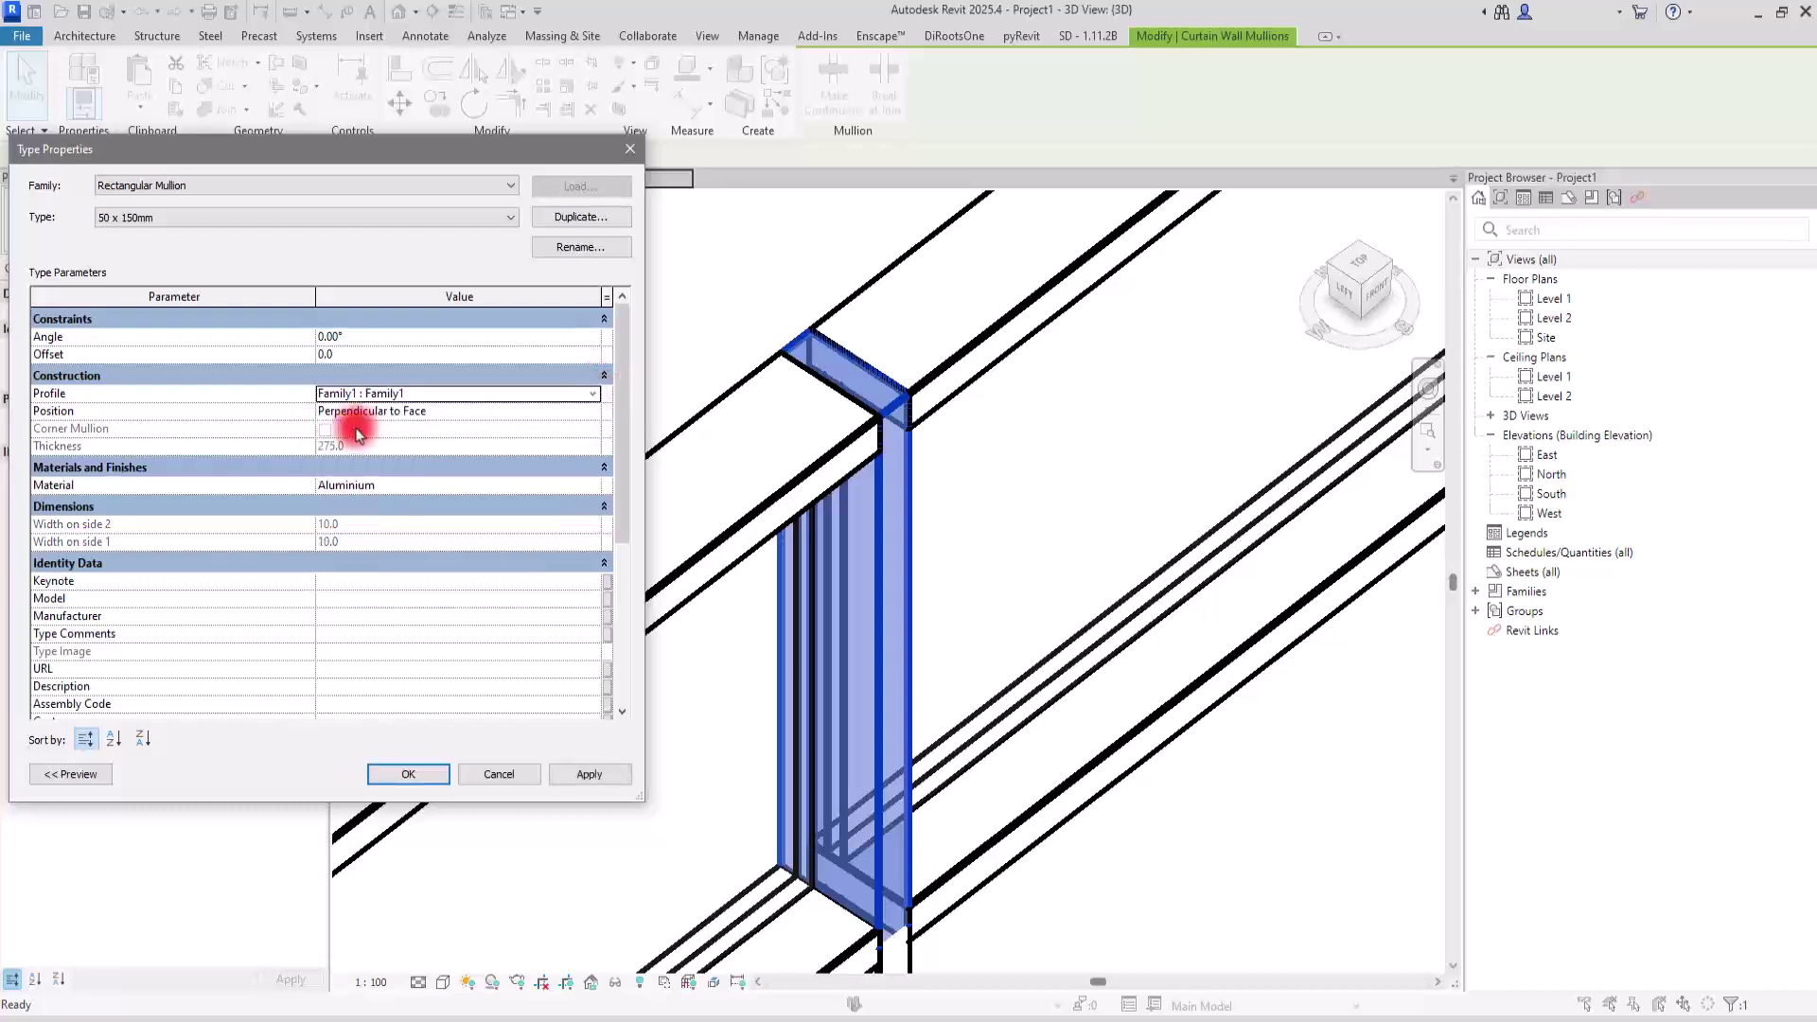
{"action": "left_click", "coordinate": [589, 775]}
{"action": "left_click", "coordinate": [408, 774]}
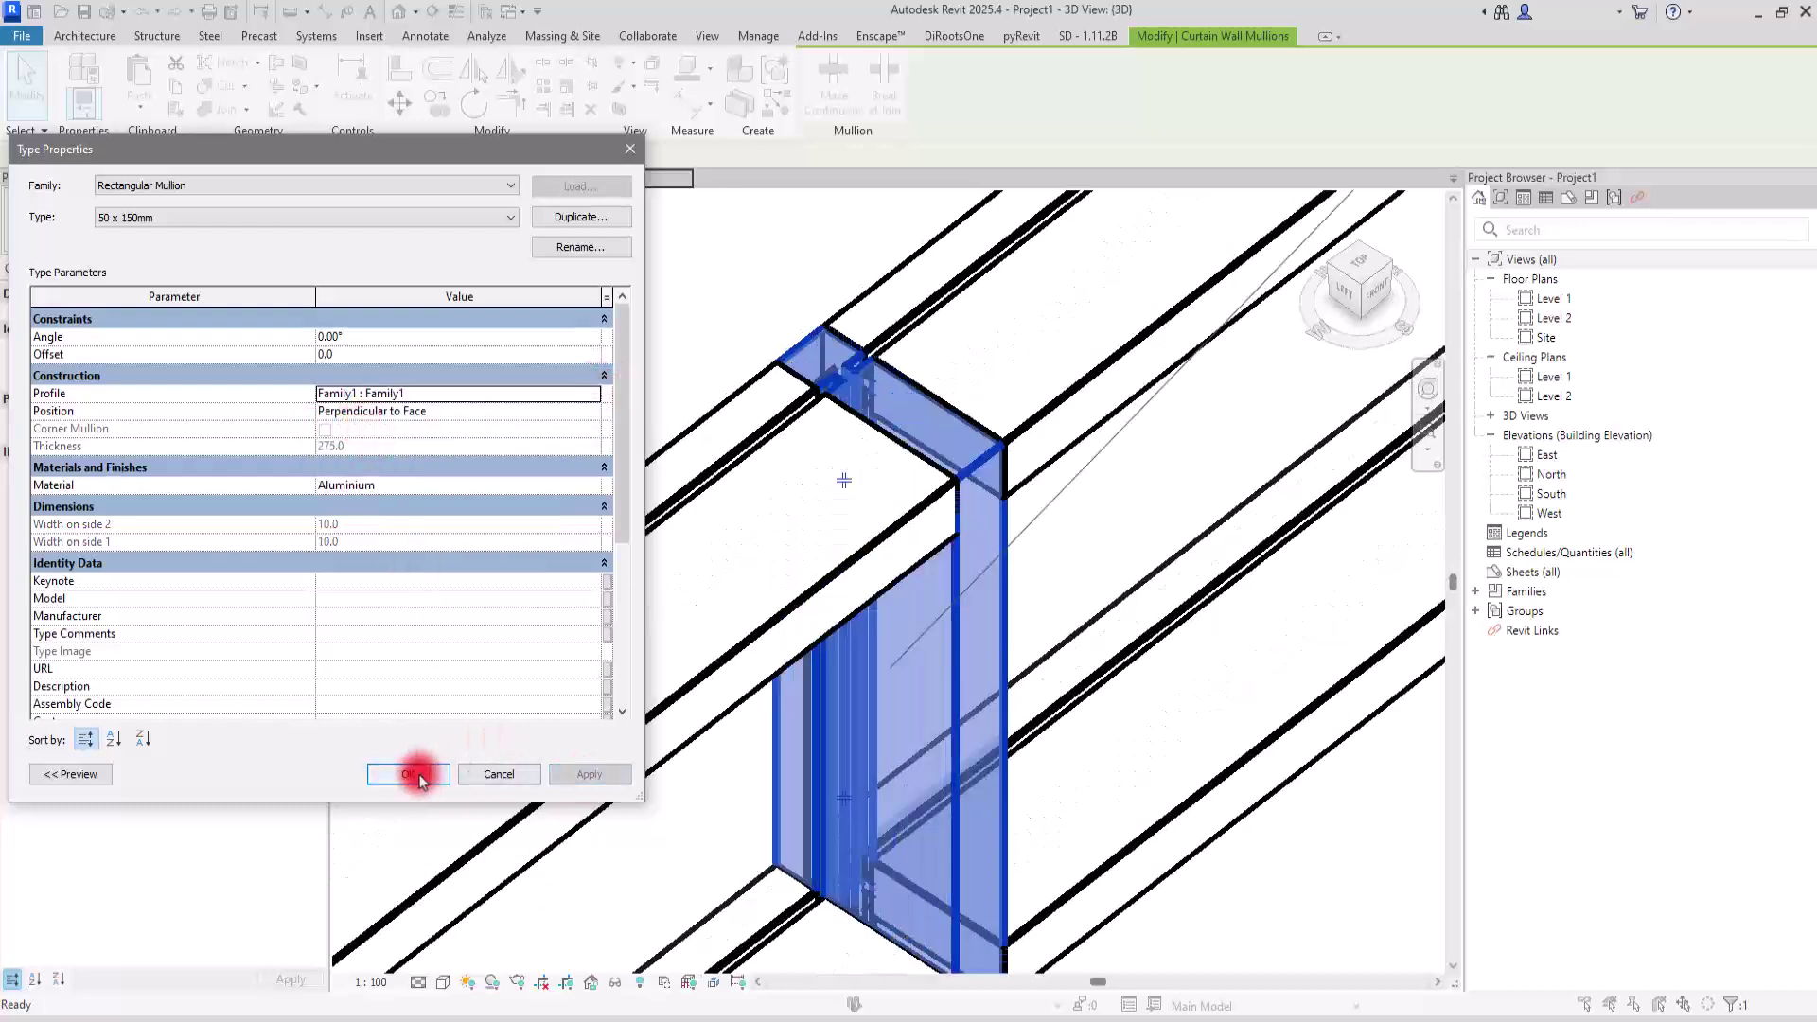
Toggle Thin Lines and delete one horizontal mullion
{"action": "scroll", "coordinate": [783, 312], "scroll_direction": "up", "scroll_amount": 2}
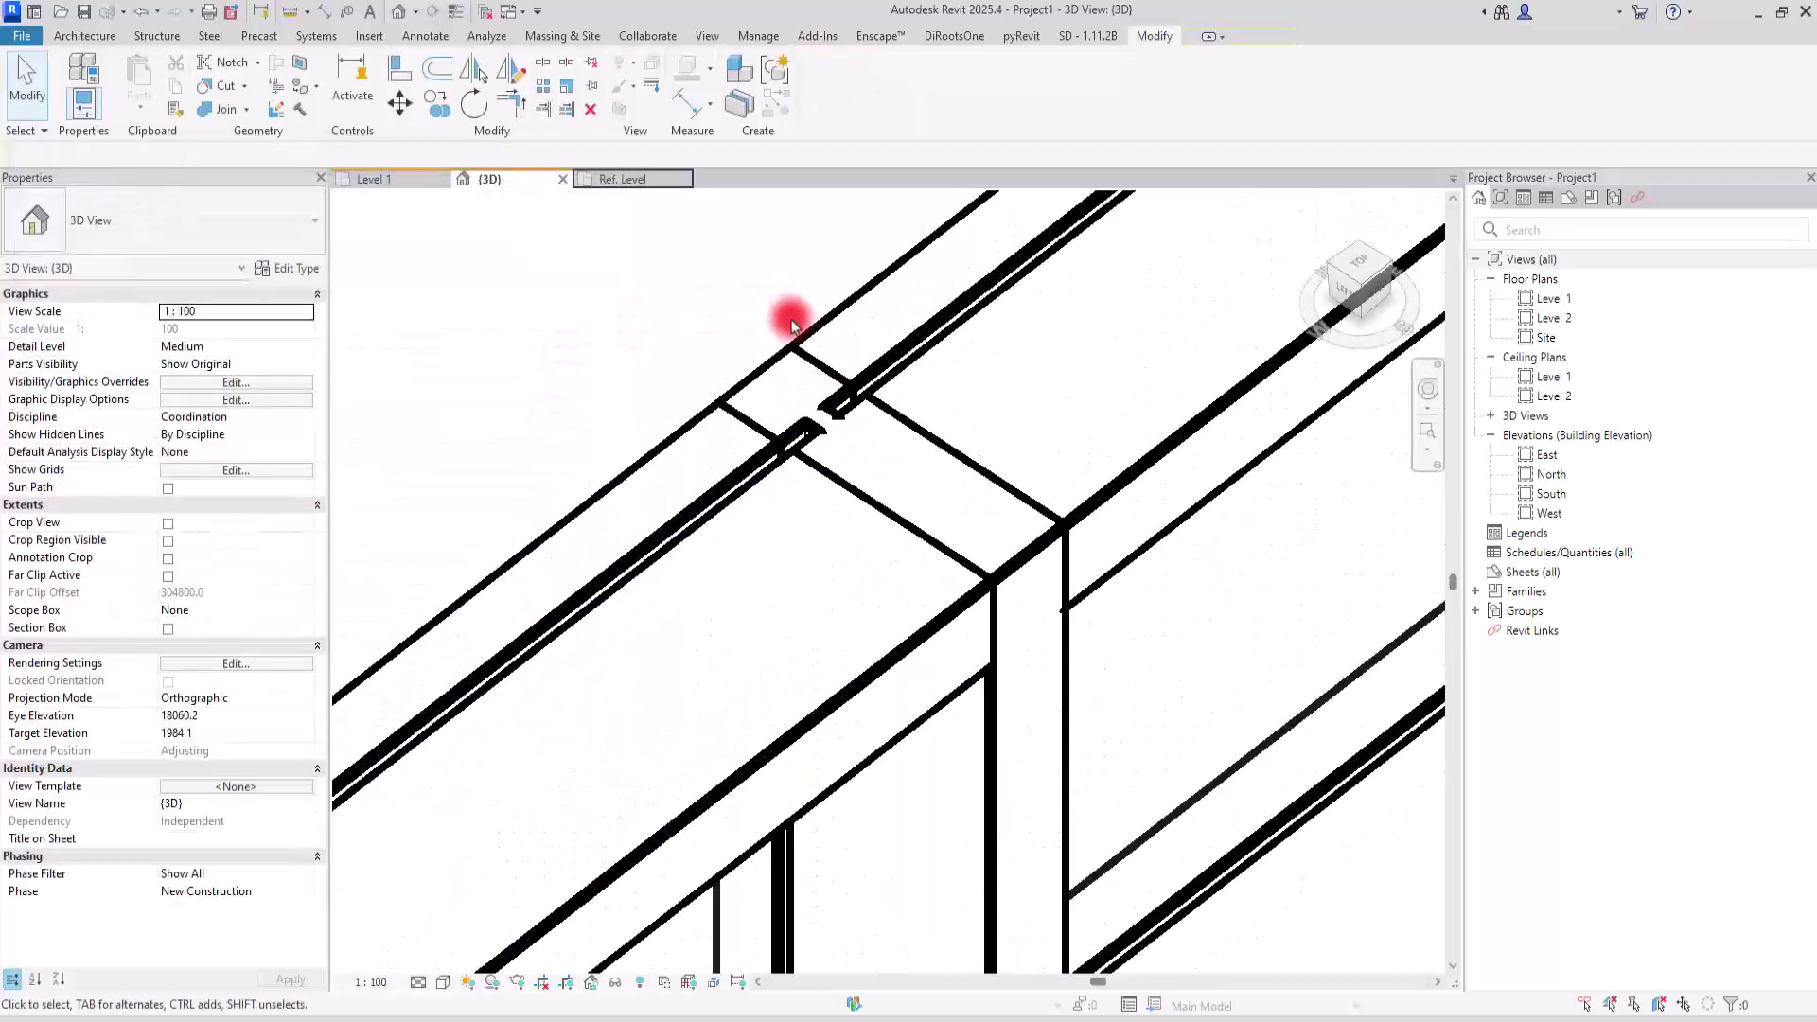
{"action": "scroll", "coordinate": [758, 474], "scroll_direction": "up", "scroll_amount": 3}
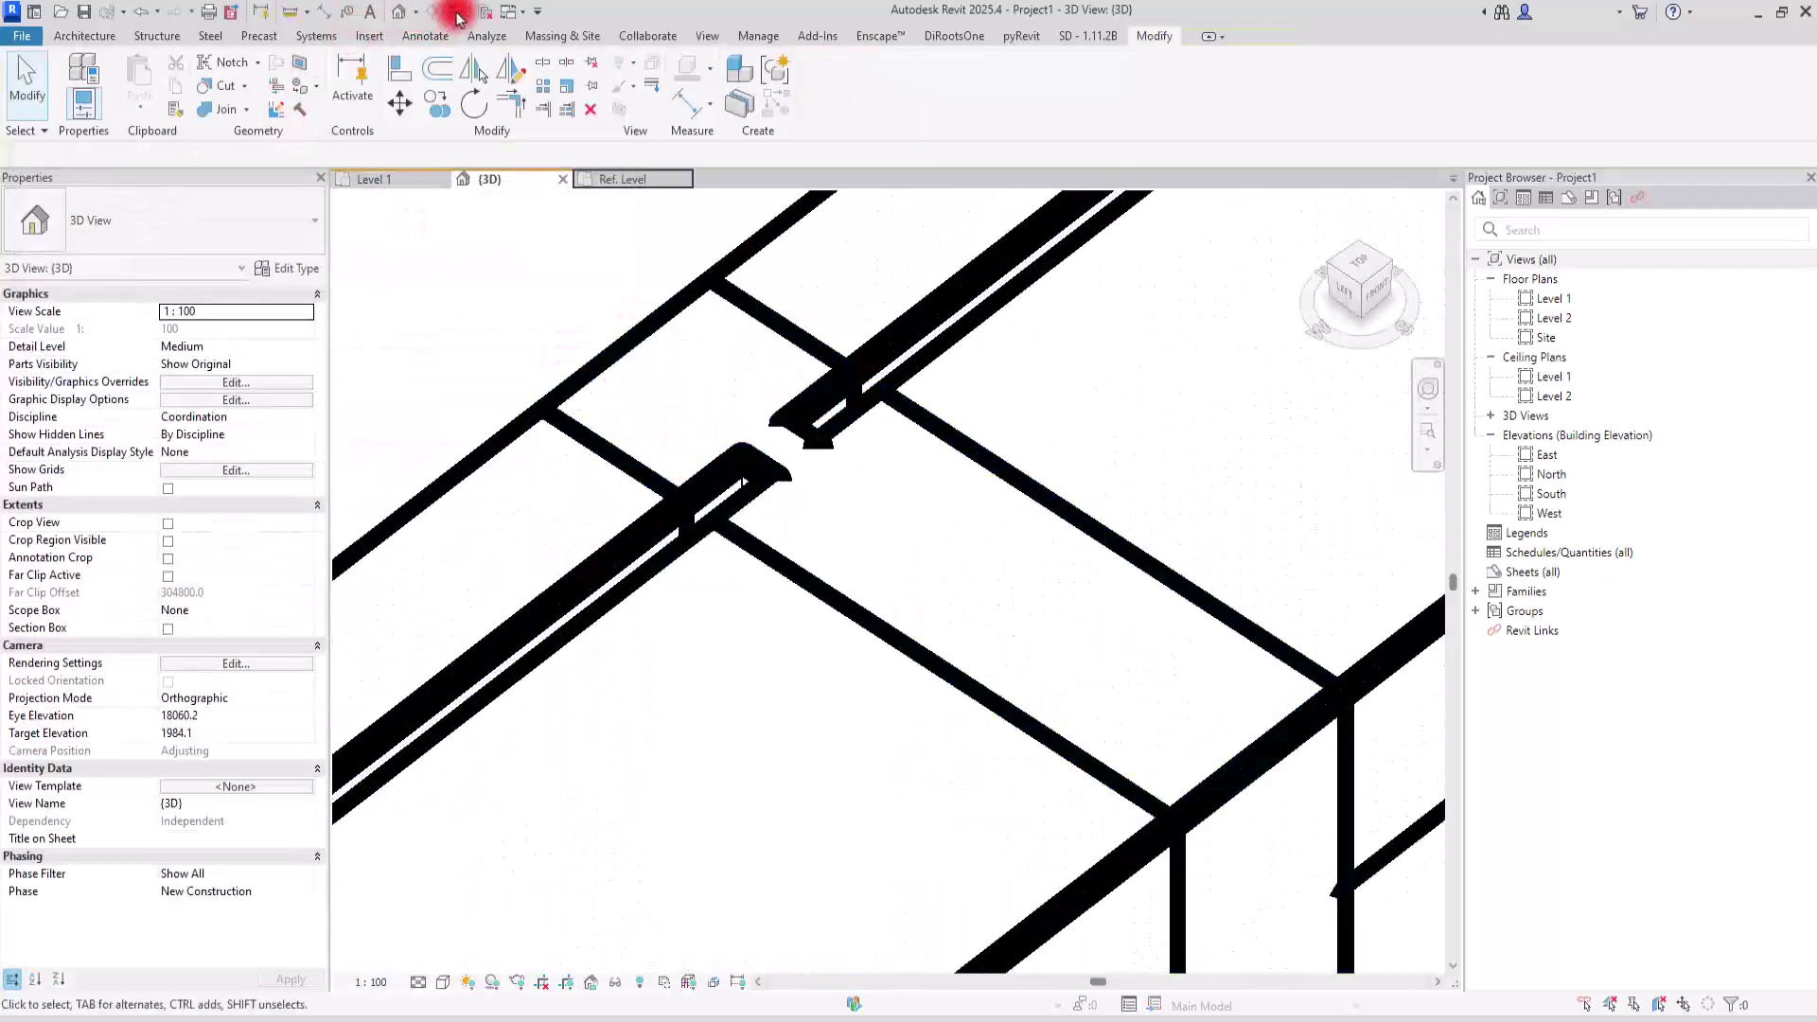
{"action": "left_click", "coordinate": [455, 12]}
{"action": "scroll", "coordinate": [913, 501], "scroll_direction": "down", "scroll_amount": 3}
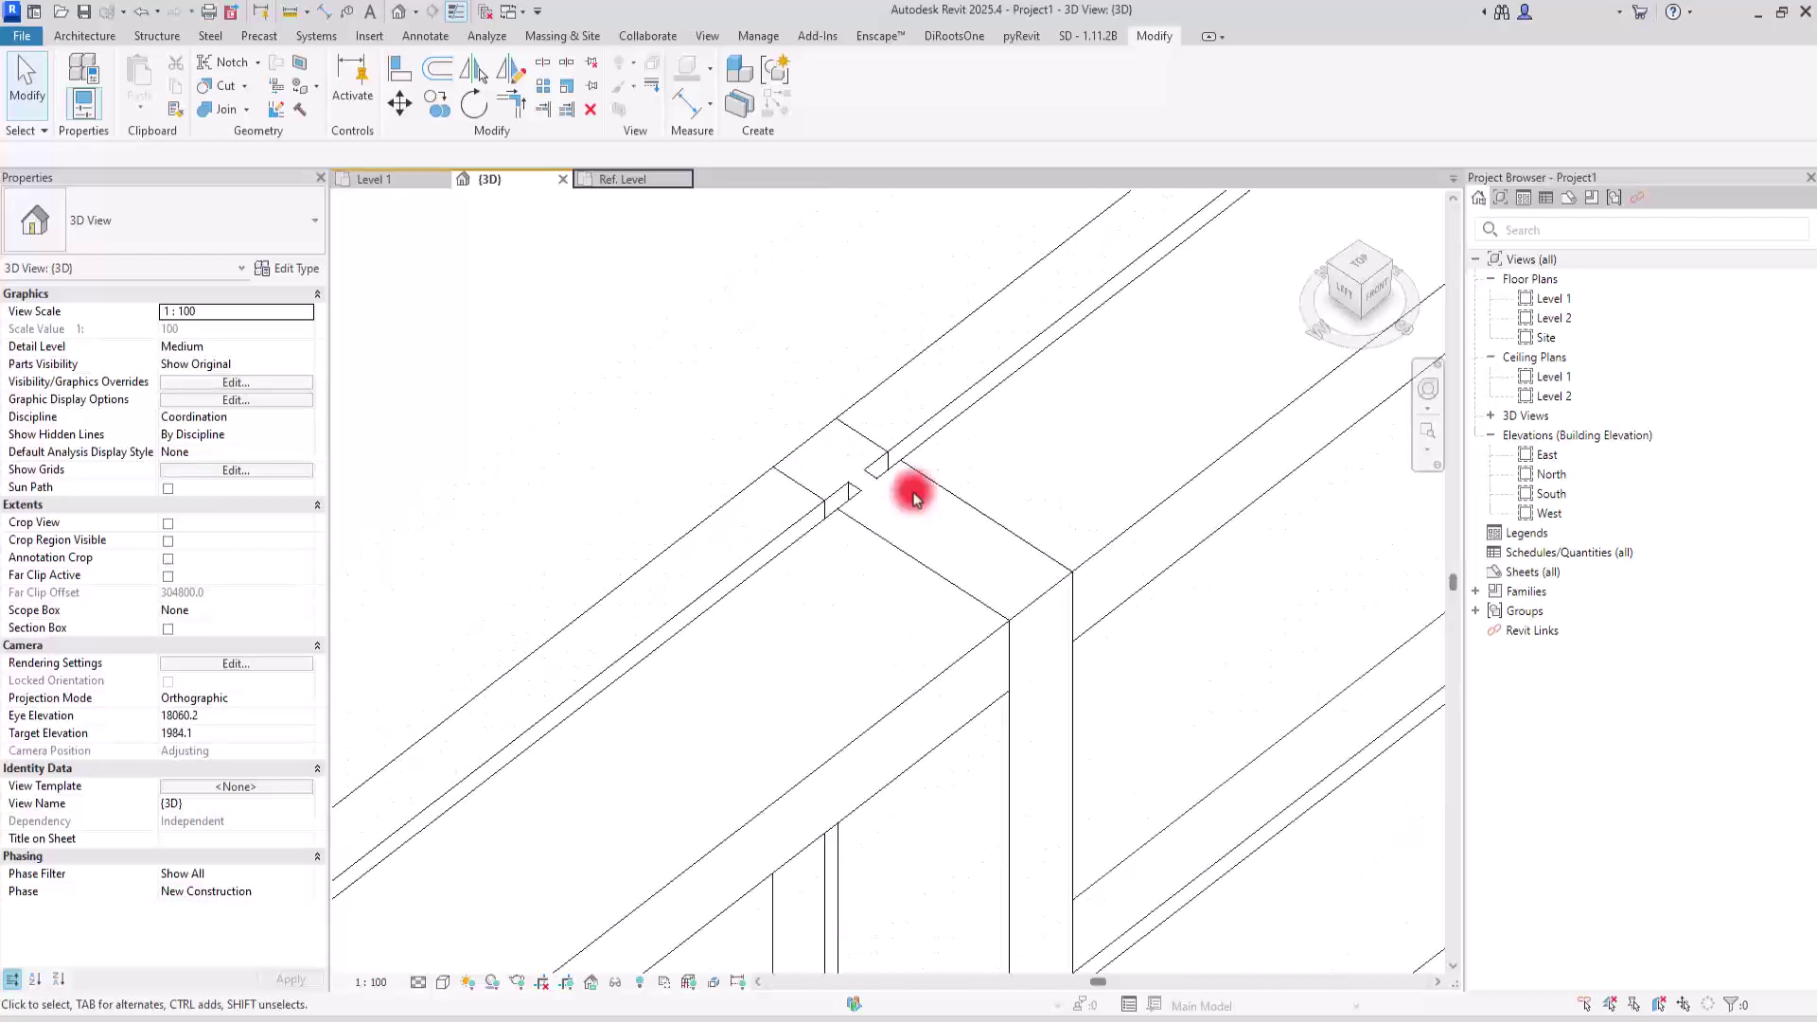
{"action": "scroll", "coordinate": [917, 492], "scroll_direction": "down", "scroll_amount": 2}
{"action": "scroll", "coordinate": [812, 578], "scroll_direction": "up", "scroll_amount": 2}
{"action": "scroll", "coordinate": [813, 610], "scroll_direction": "up", "scroll_amount": 1}
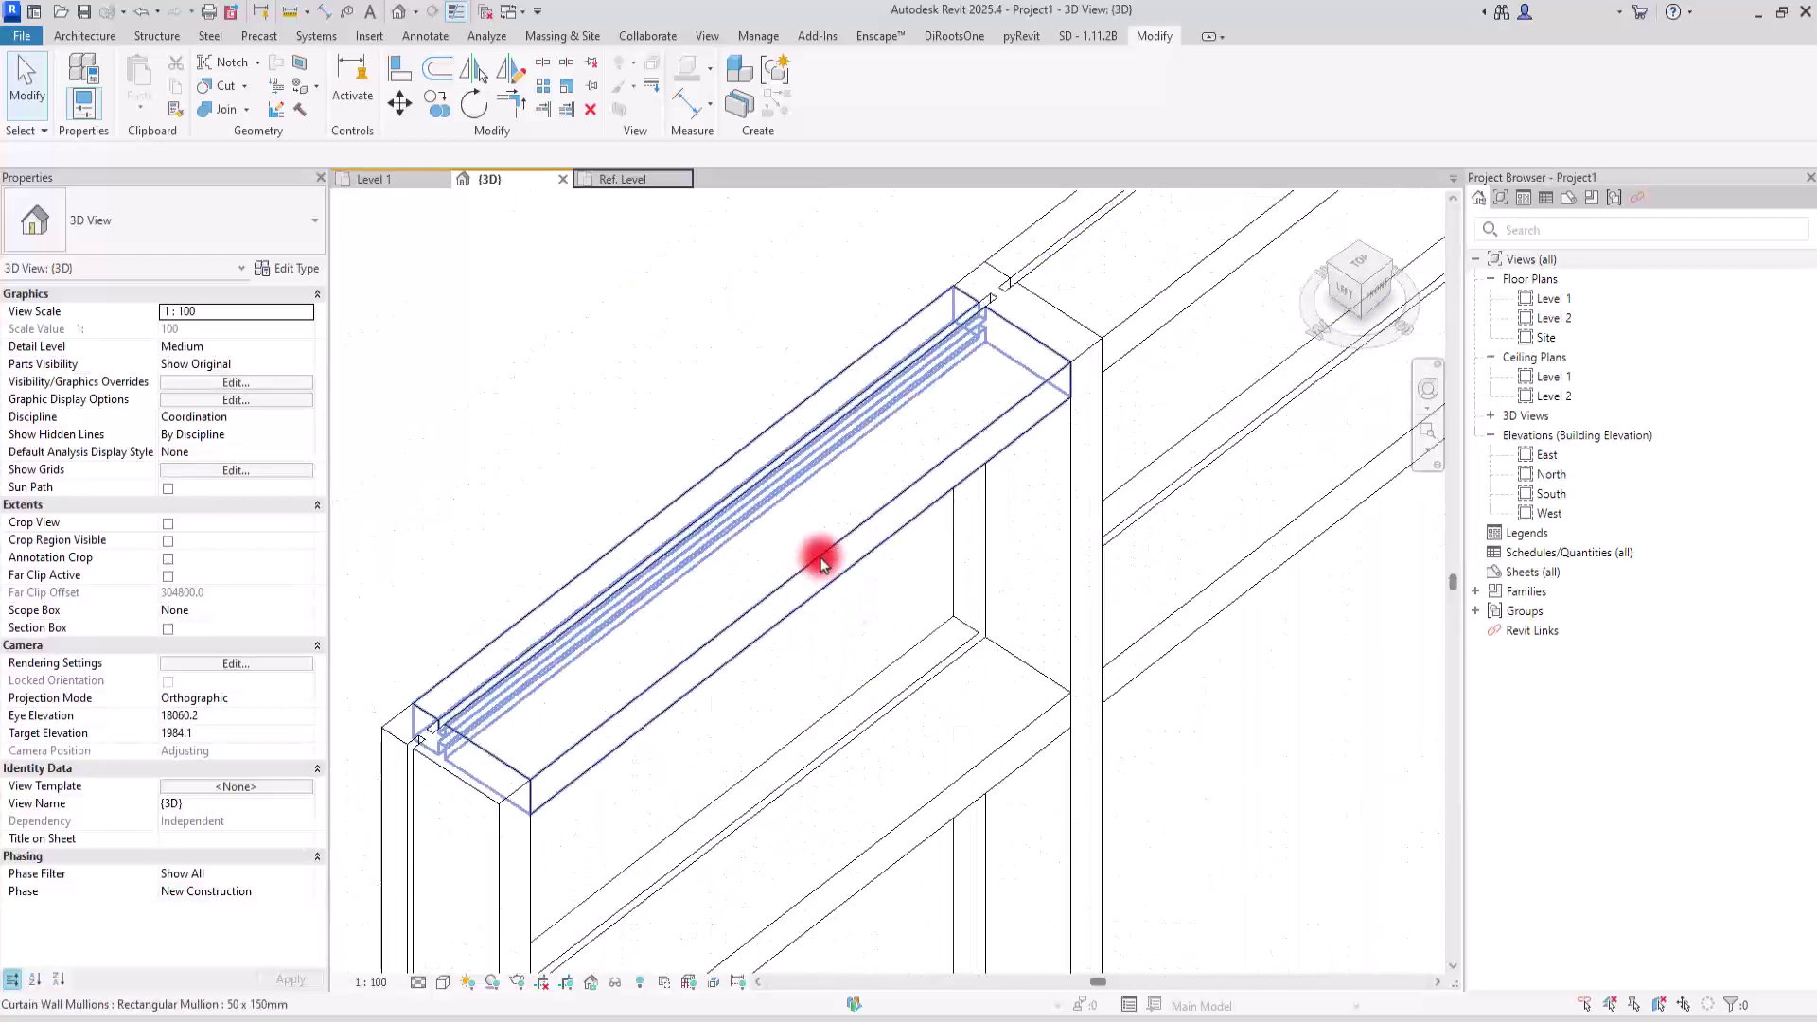
{"action": "left_click", "coordinate": [819, 562]}
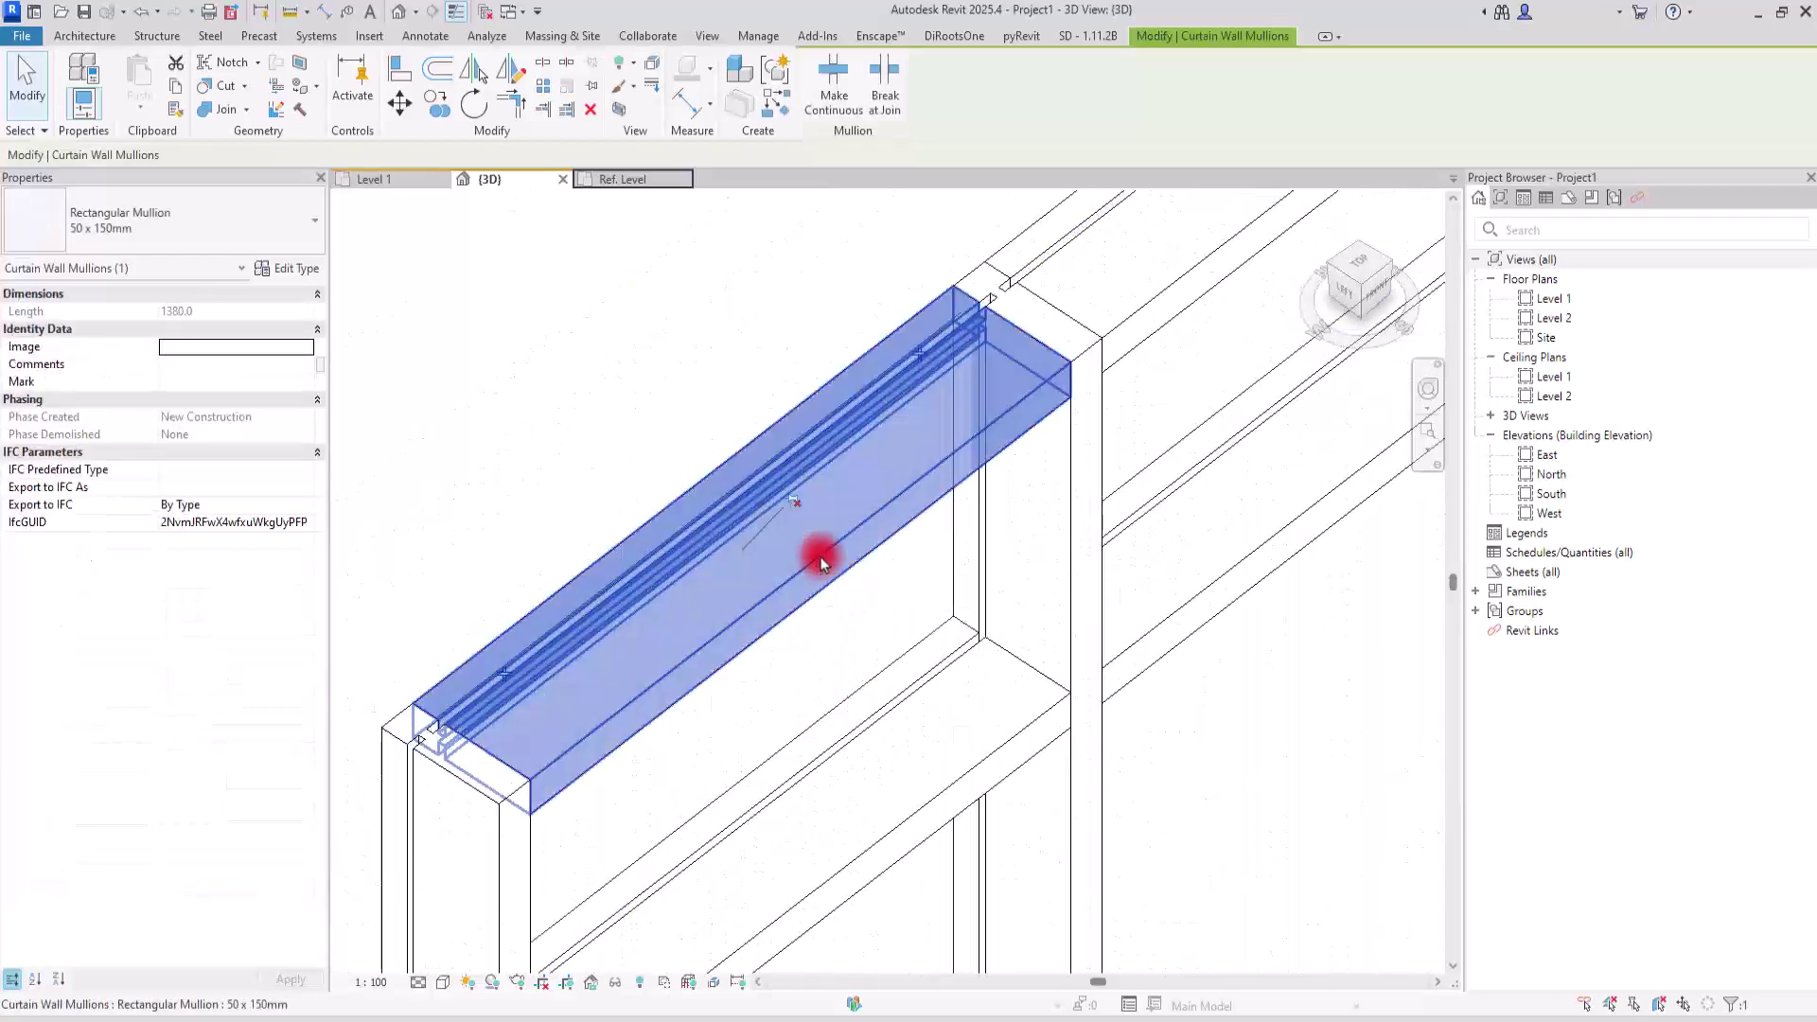
{"action": "key", "text": "Delete"}
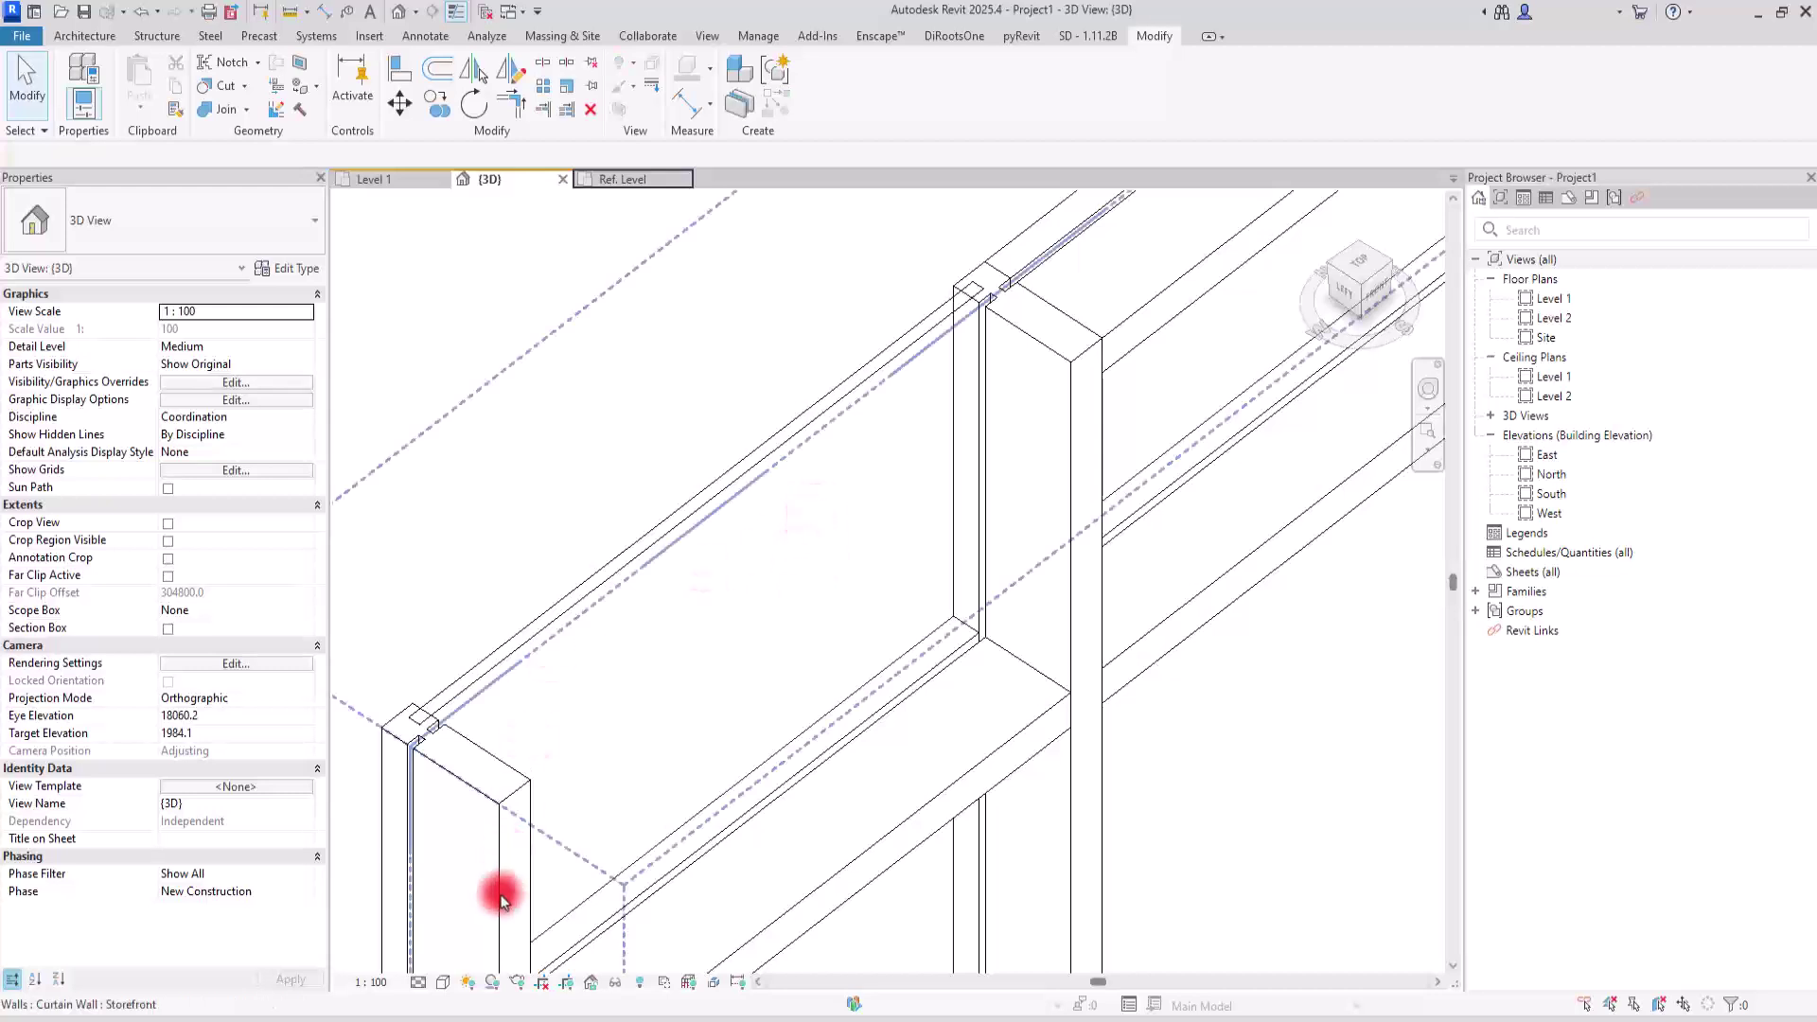
Set the 3D view's visual style to Consistent Colors
{"action": "left_click", "coordinate": [447, 987]}
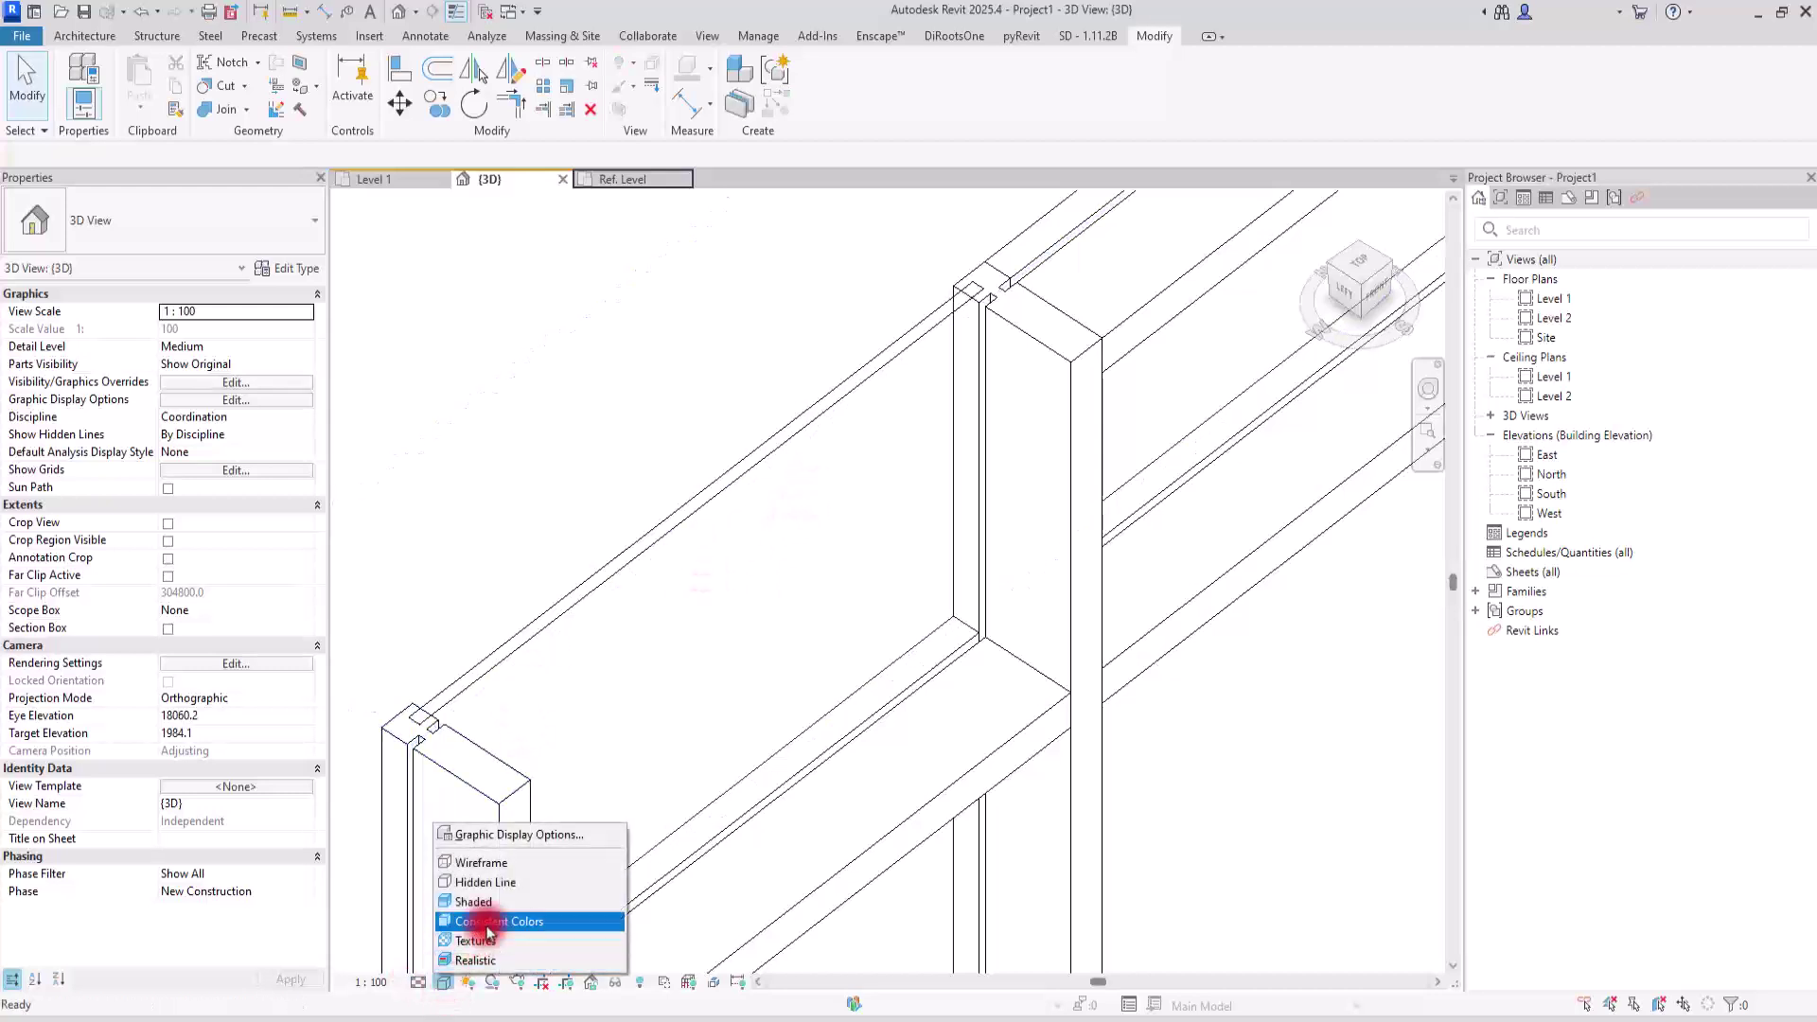
{"action": "left_click", "coordinate": [477, 927]}
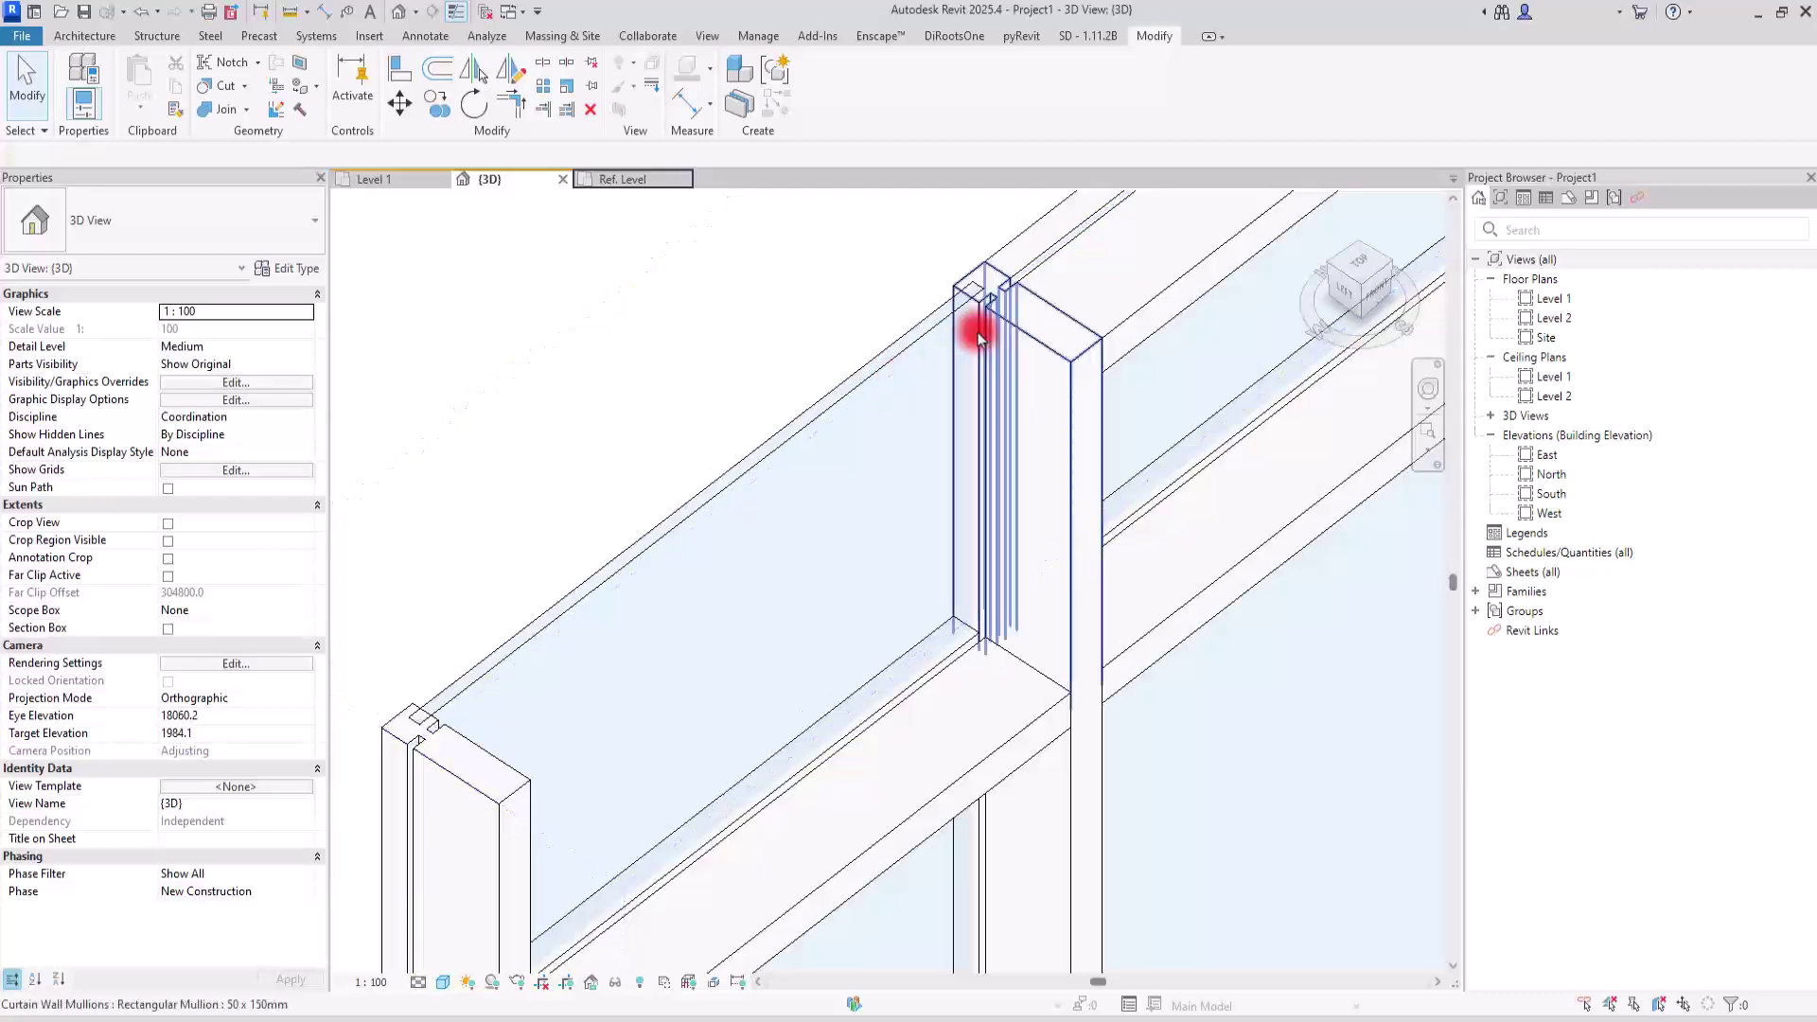
{"action": "scroll", "coordinate": [903, 573], "scroll_direction": "down", "scroll_amount": 2}
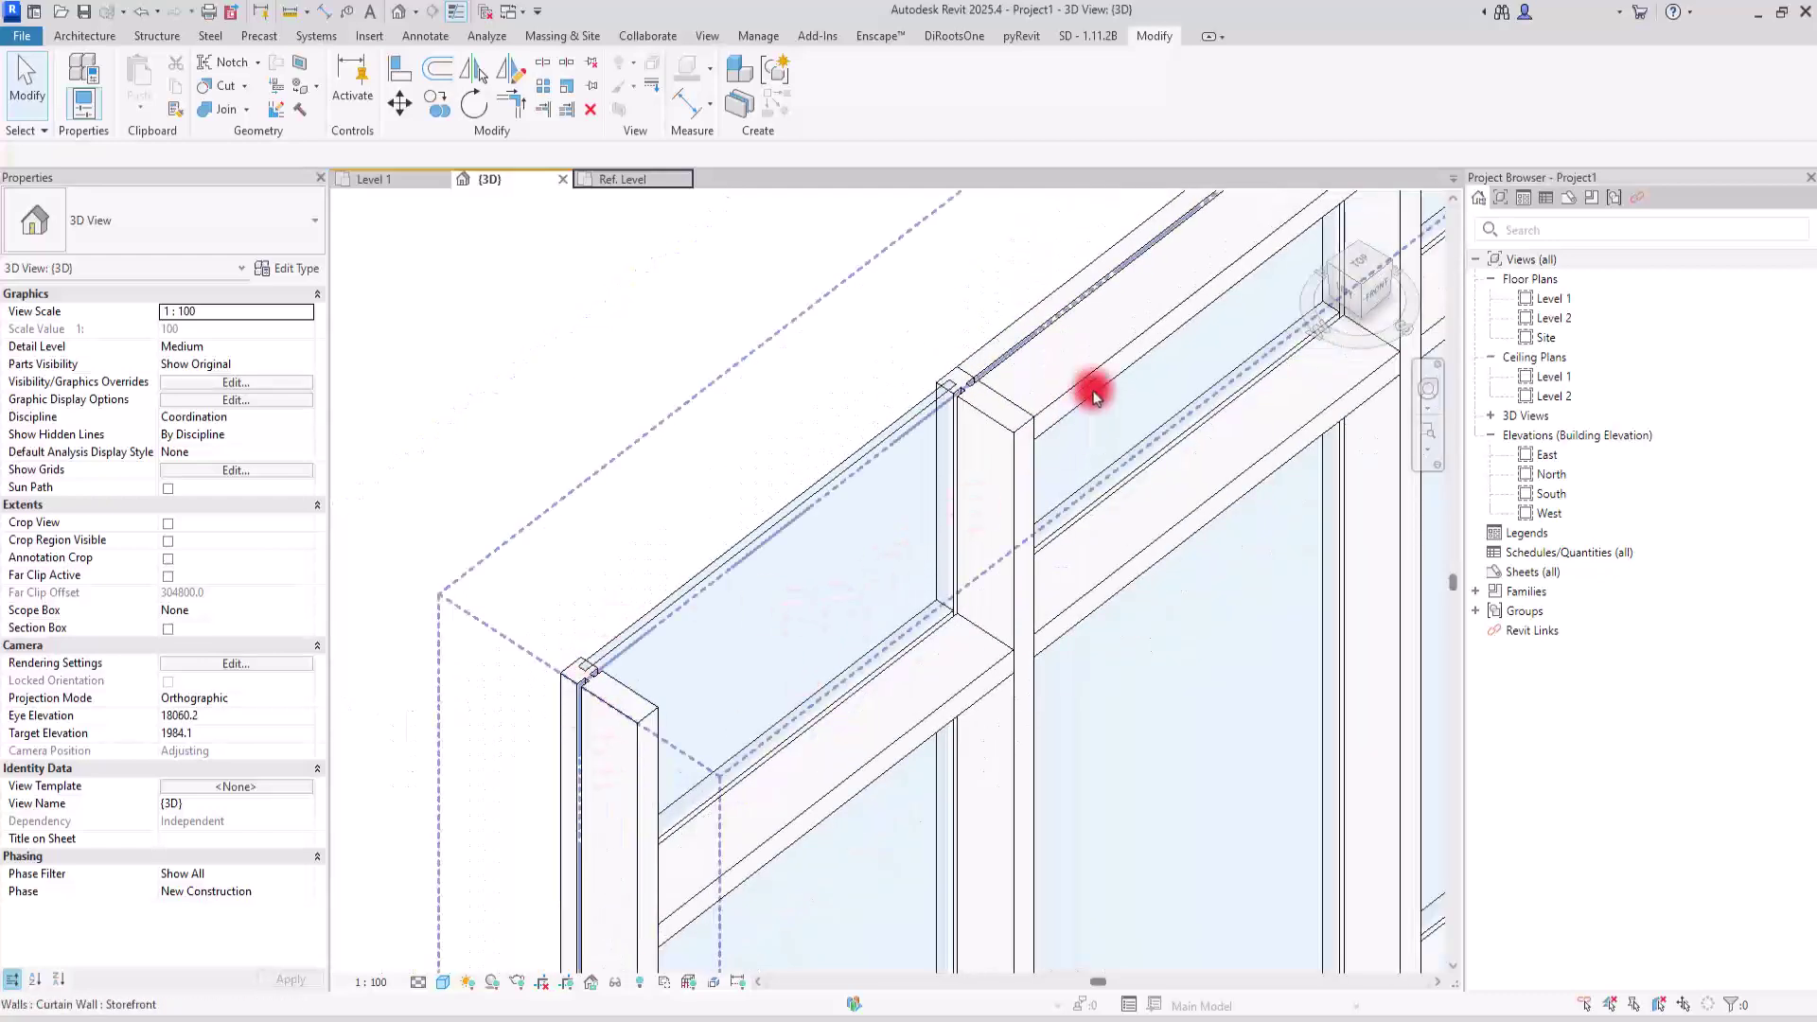
{"action": "scroll", "coordinate": [1051, 296], "scroll_direction": "up", "scroll_amount": 3}
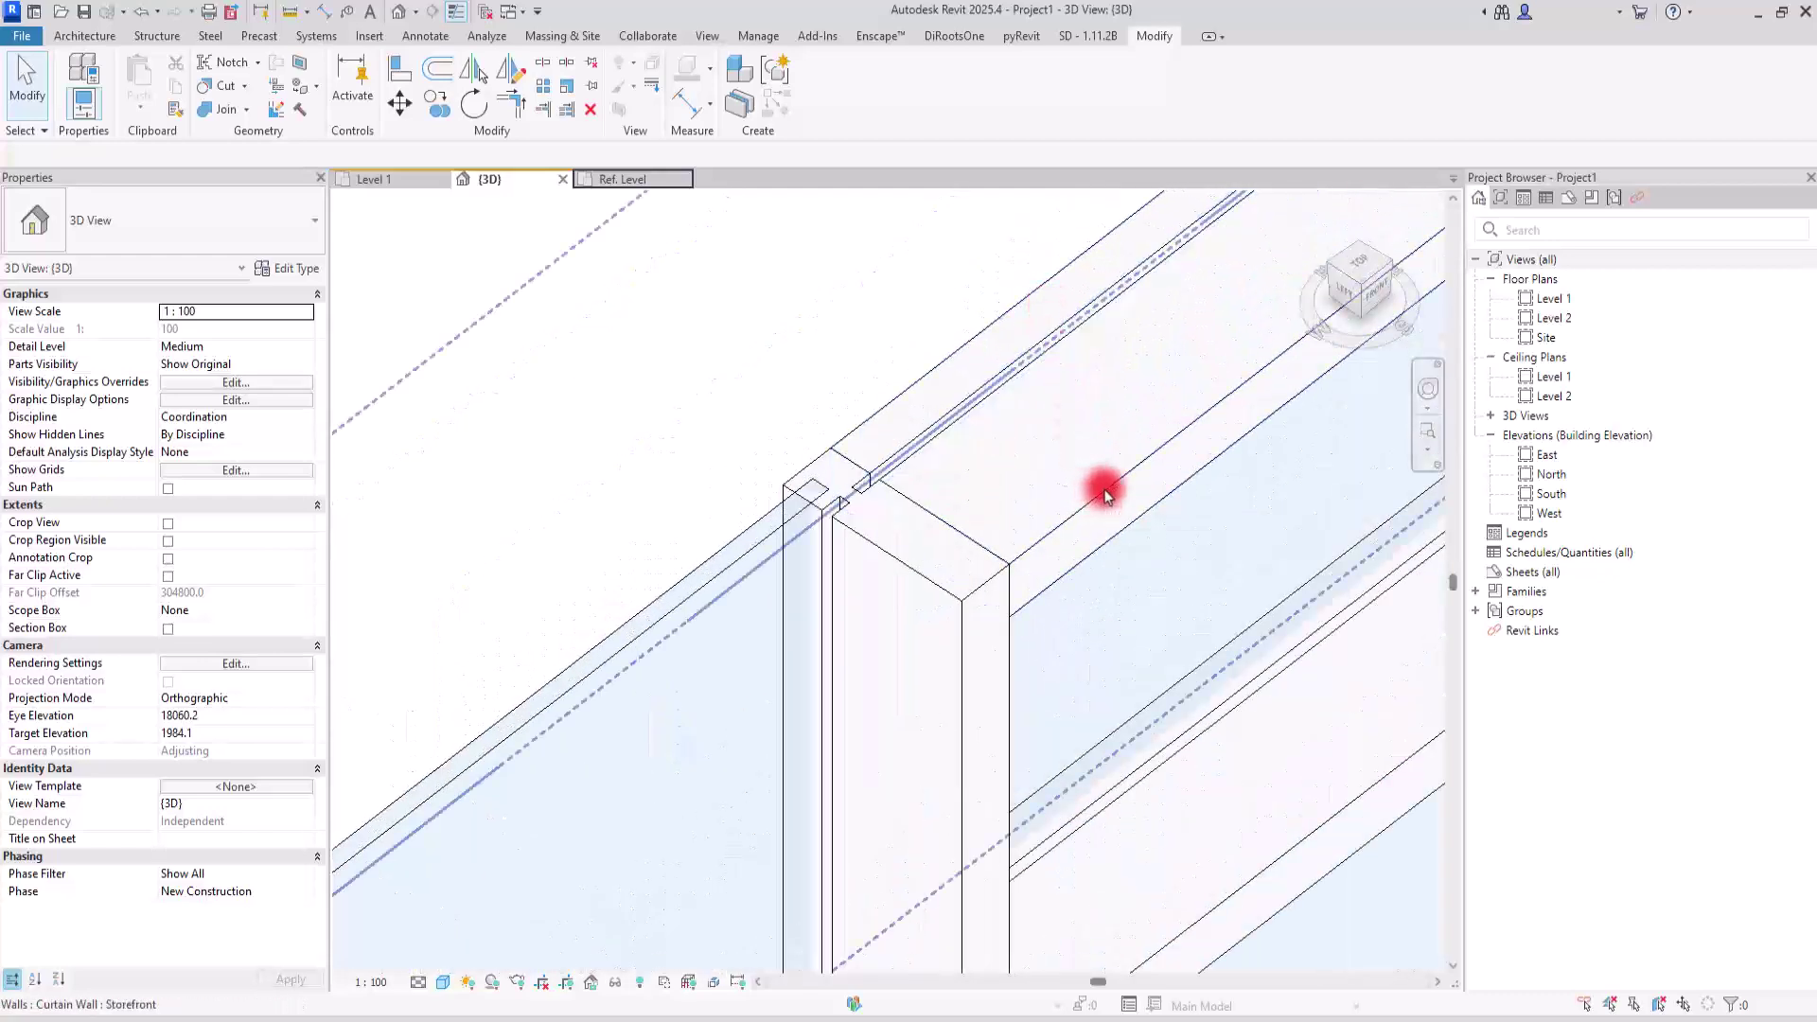
Delete the top horizontal mullion to expose the notched vertical mullion end
{"action": "left_click", "coordinate": [1103, 490]}
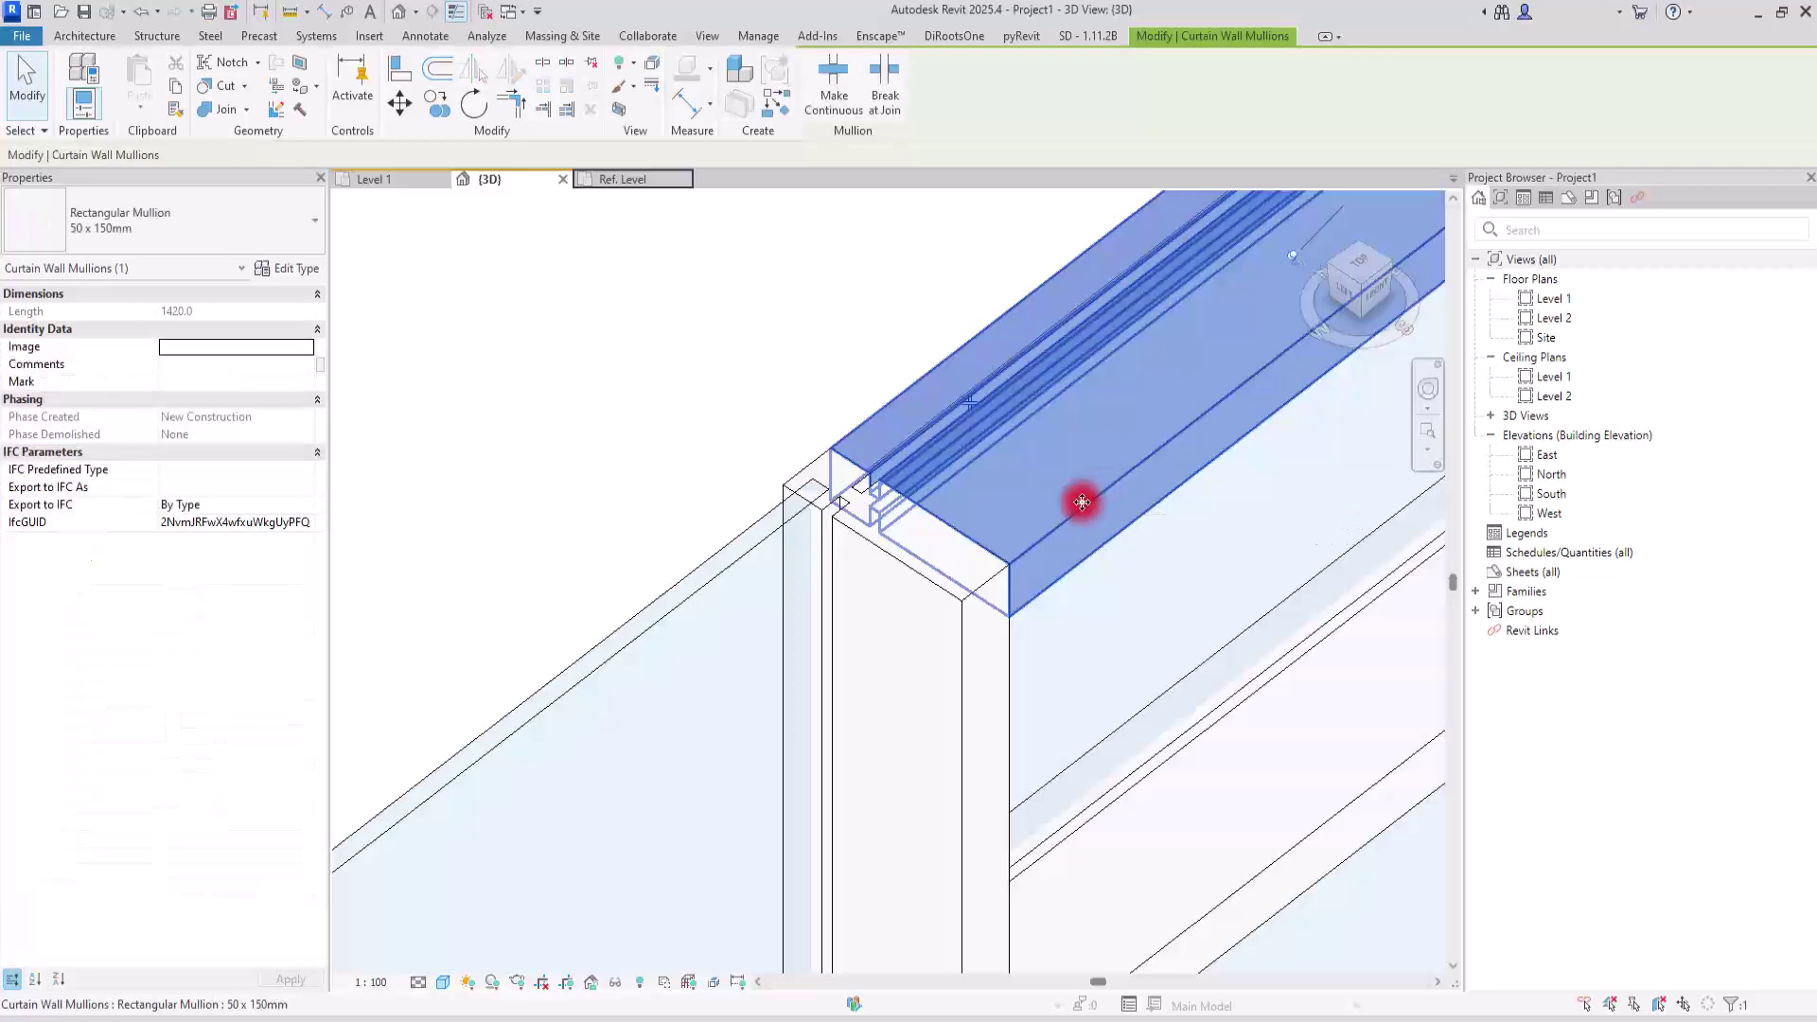
{"action": "key", "text": "Delete"}
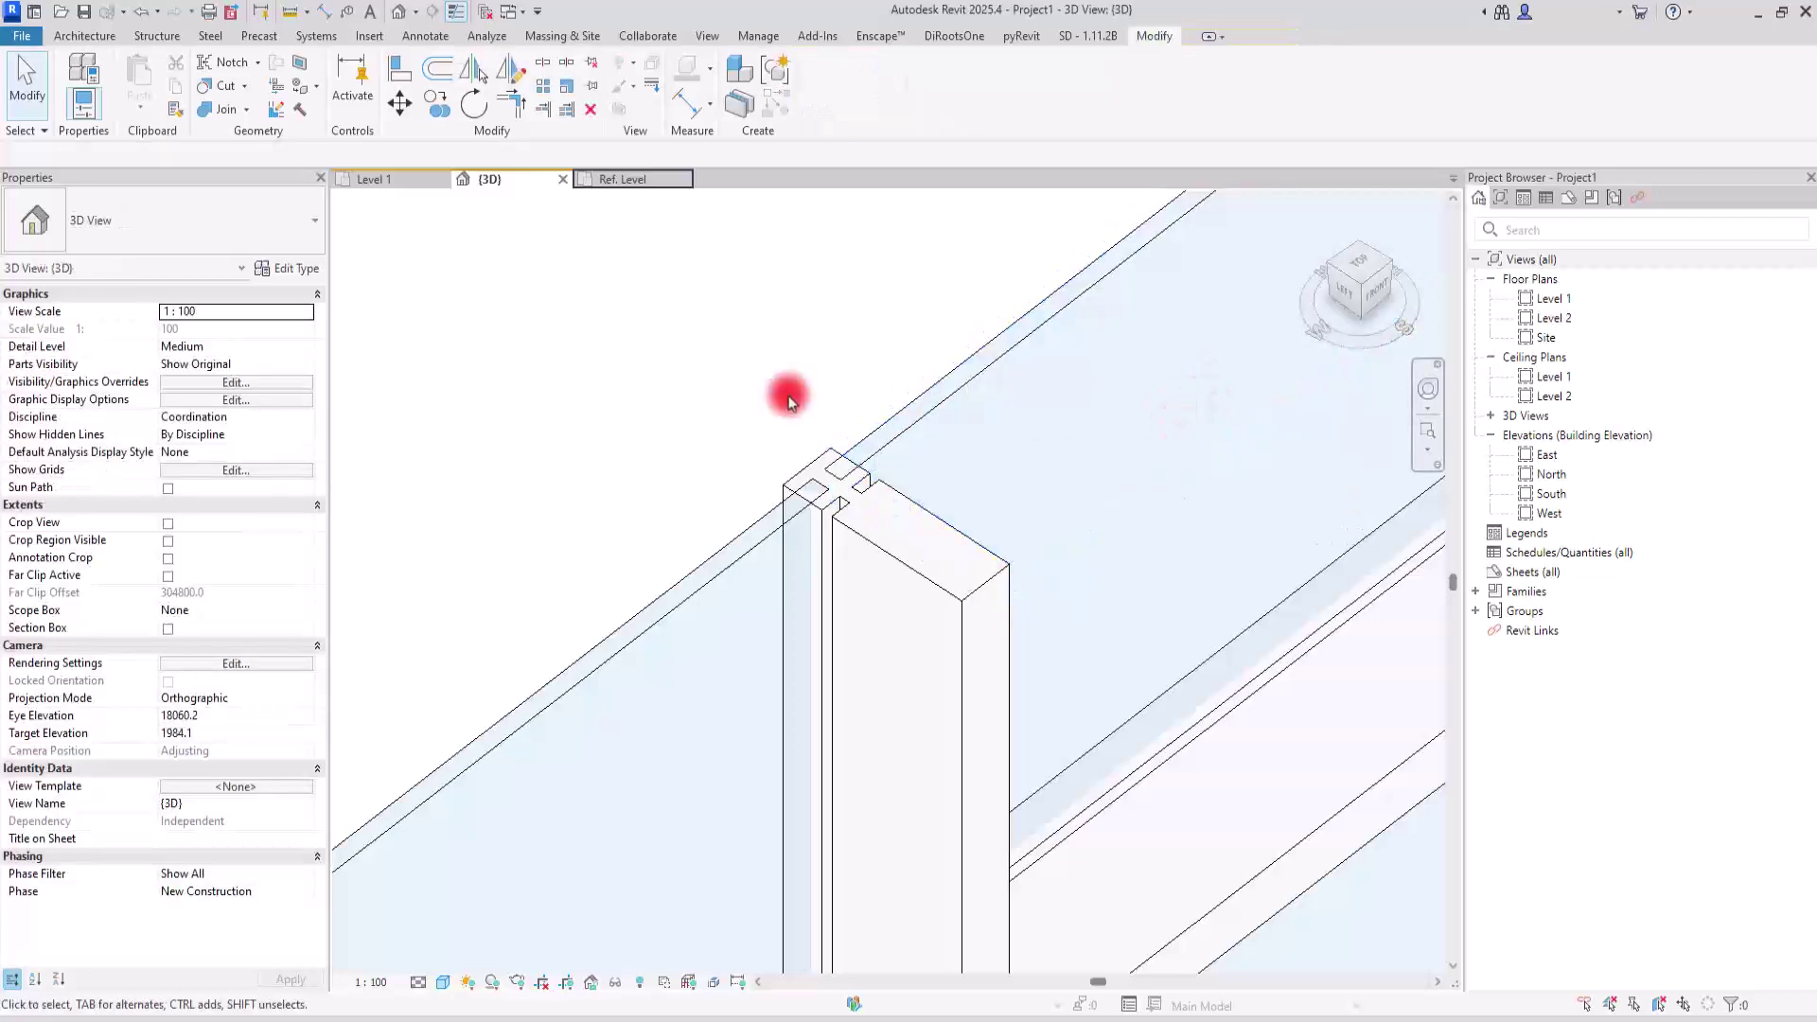
{"action": "scroll", "coordinate": [798, 507], "scroll_direction": "up", "scroll_amount": 1}
{"action": "scroll", "coordinate": [832, 479], "scroll_direction": "up", "scroll_amount": 1}
{"action": "scroll", "coordinate": [908, 586], "scroll_direction": "up", "scroll_amount": 1}
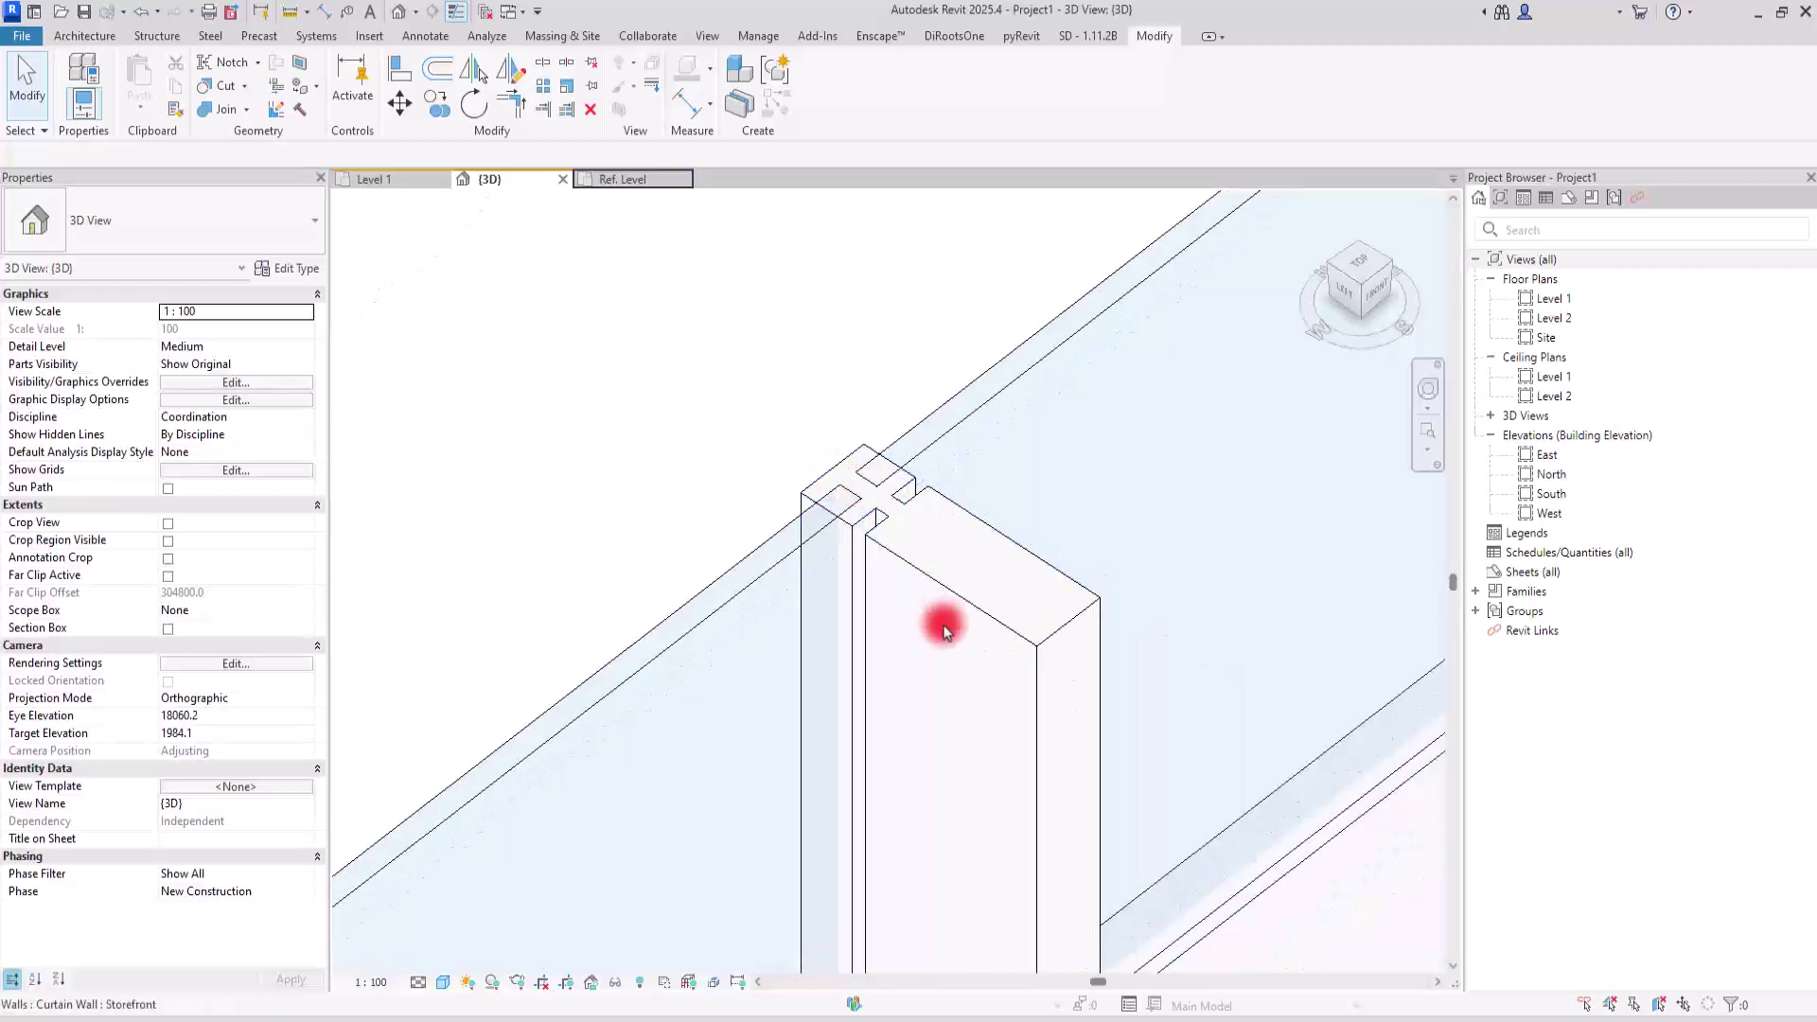
{"action": "scroll", "coordinate": [861, 495], "scroll_direction": "up", "scroll_amount": 3}
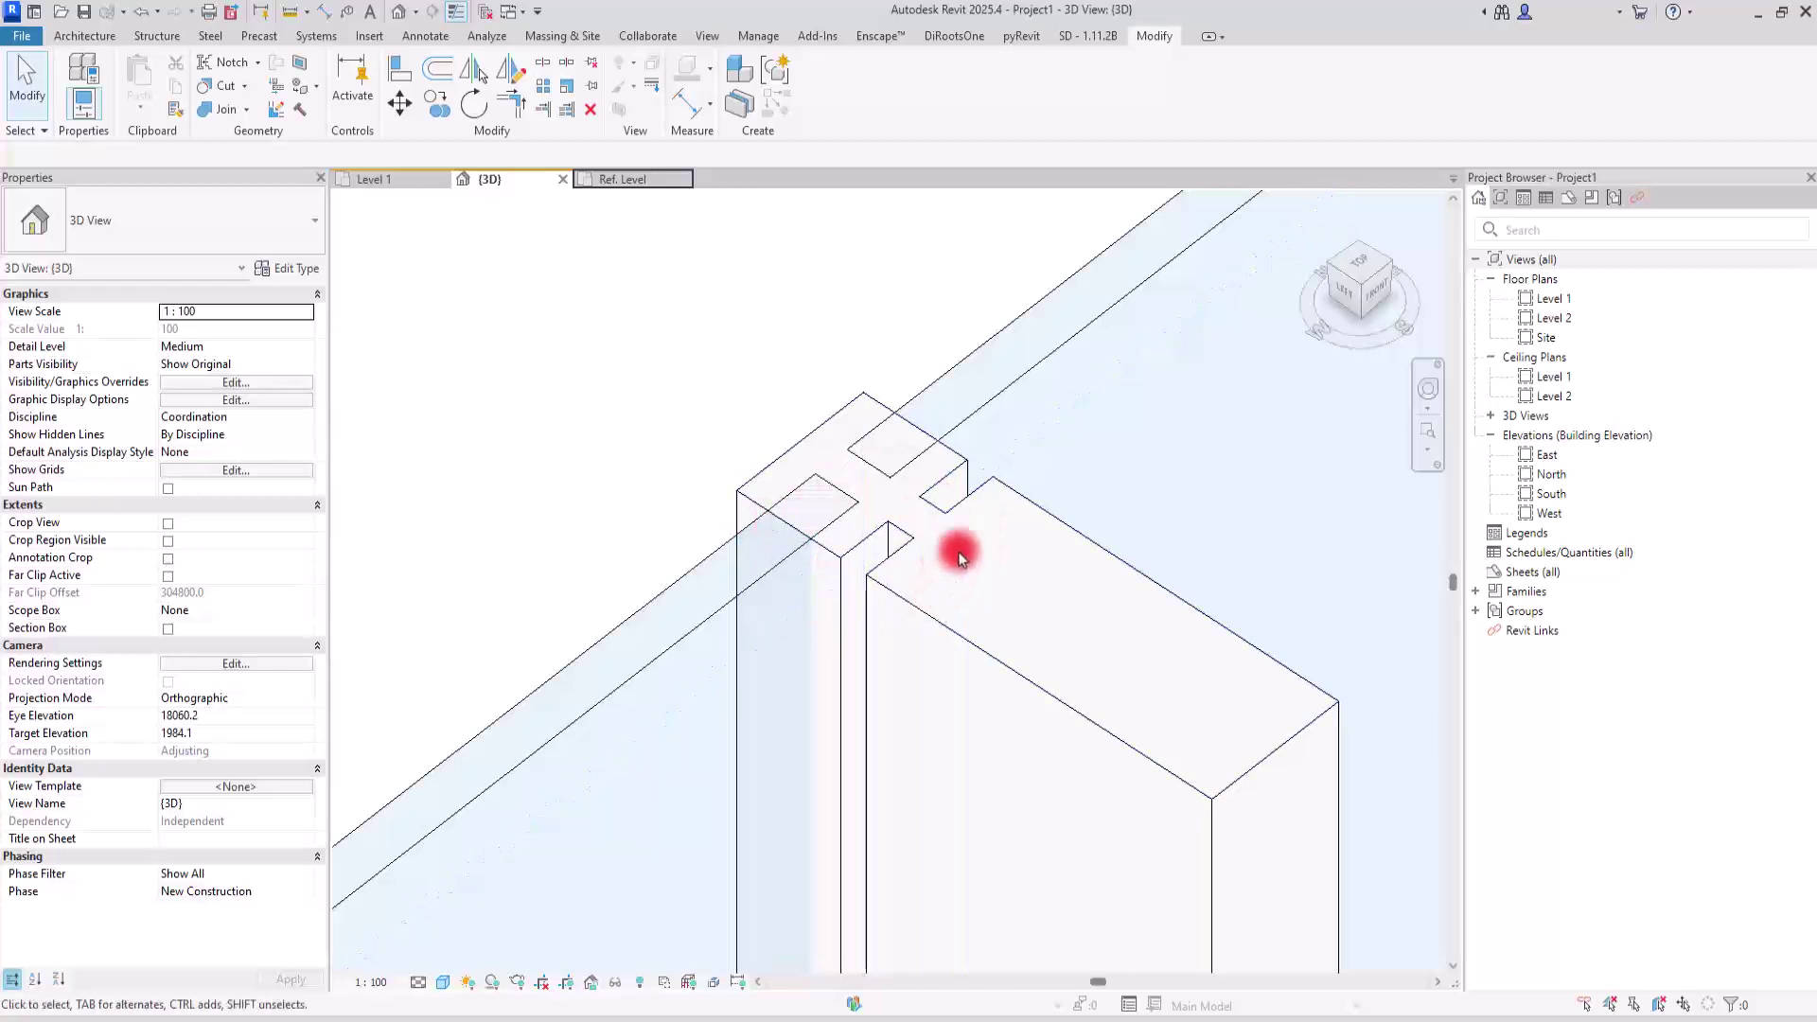
{"action": "key", "text": "Tab"}
{"action": "left_click", "coordinate": [672, 591]}
{"action": "left_click", "coordinate": [297, 268]}
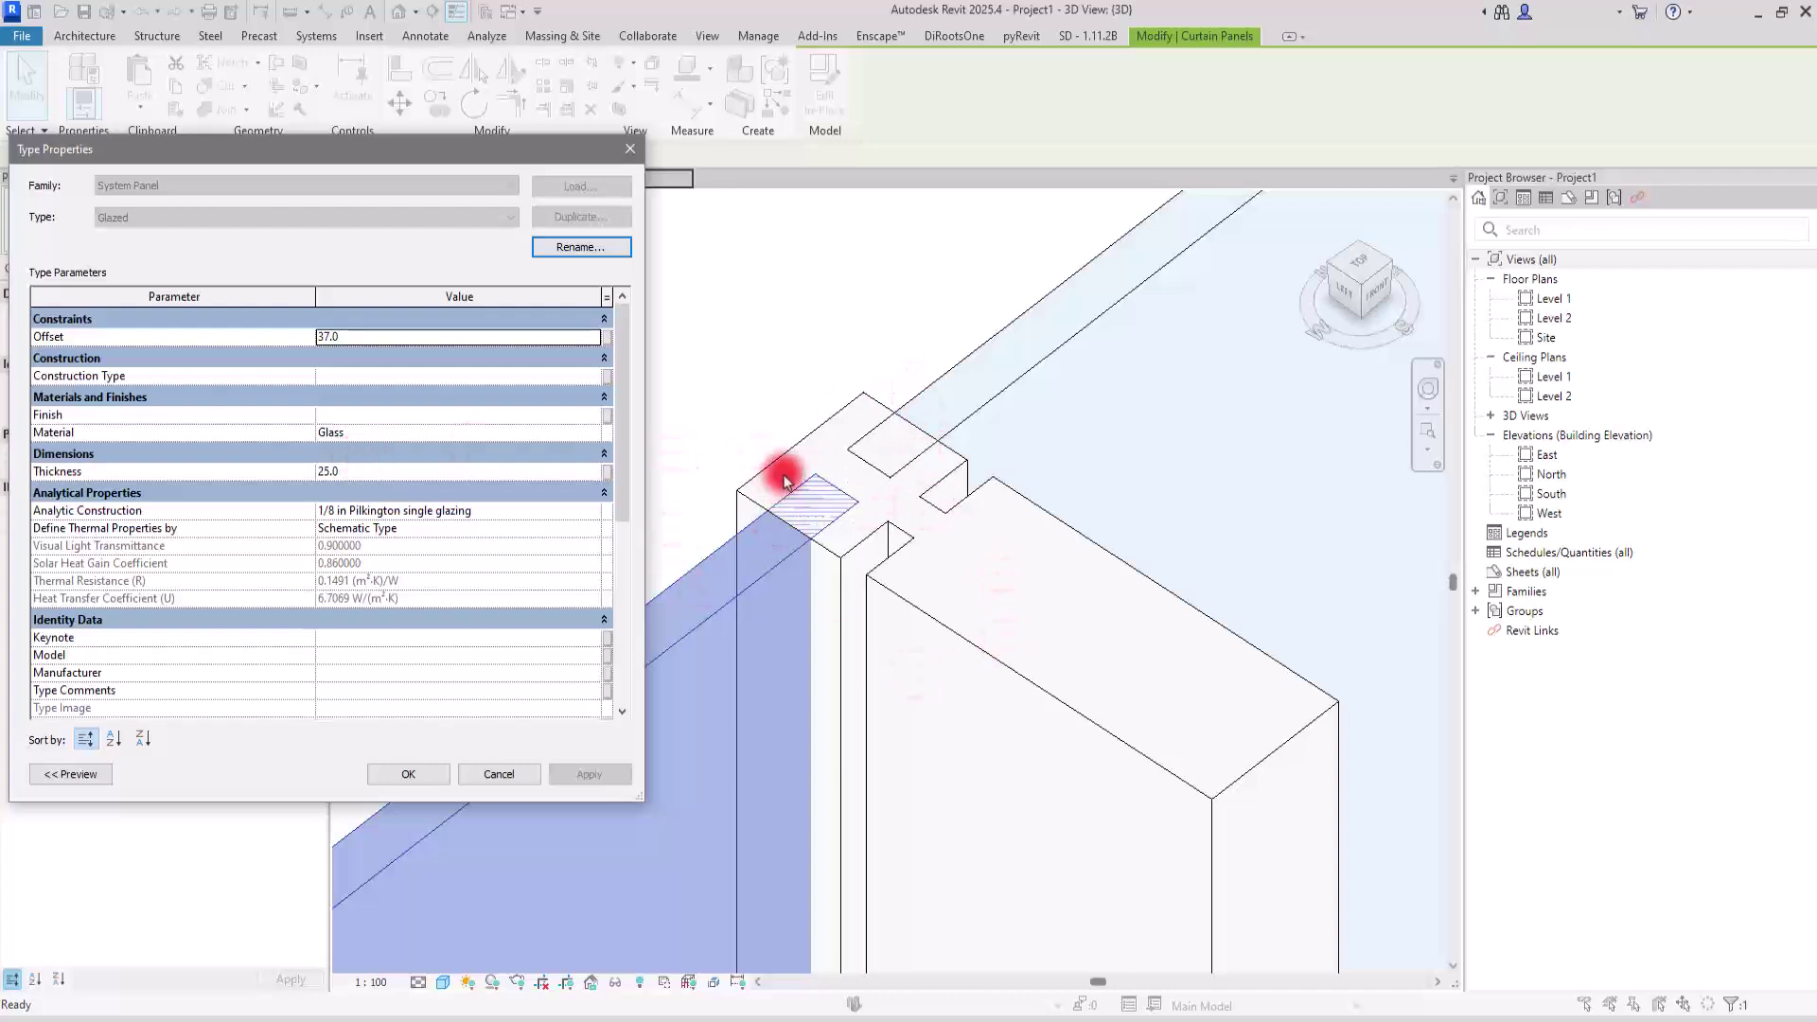
{"action": "left_click", "coordinate": [488, 774]}
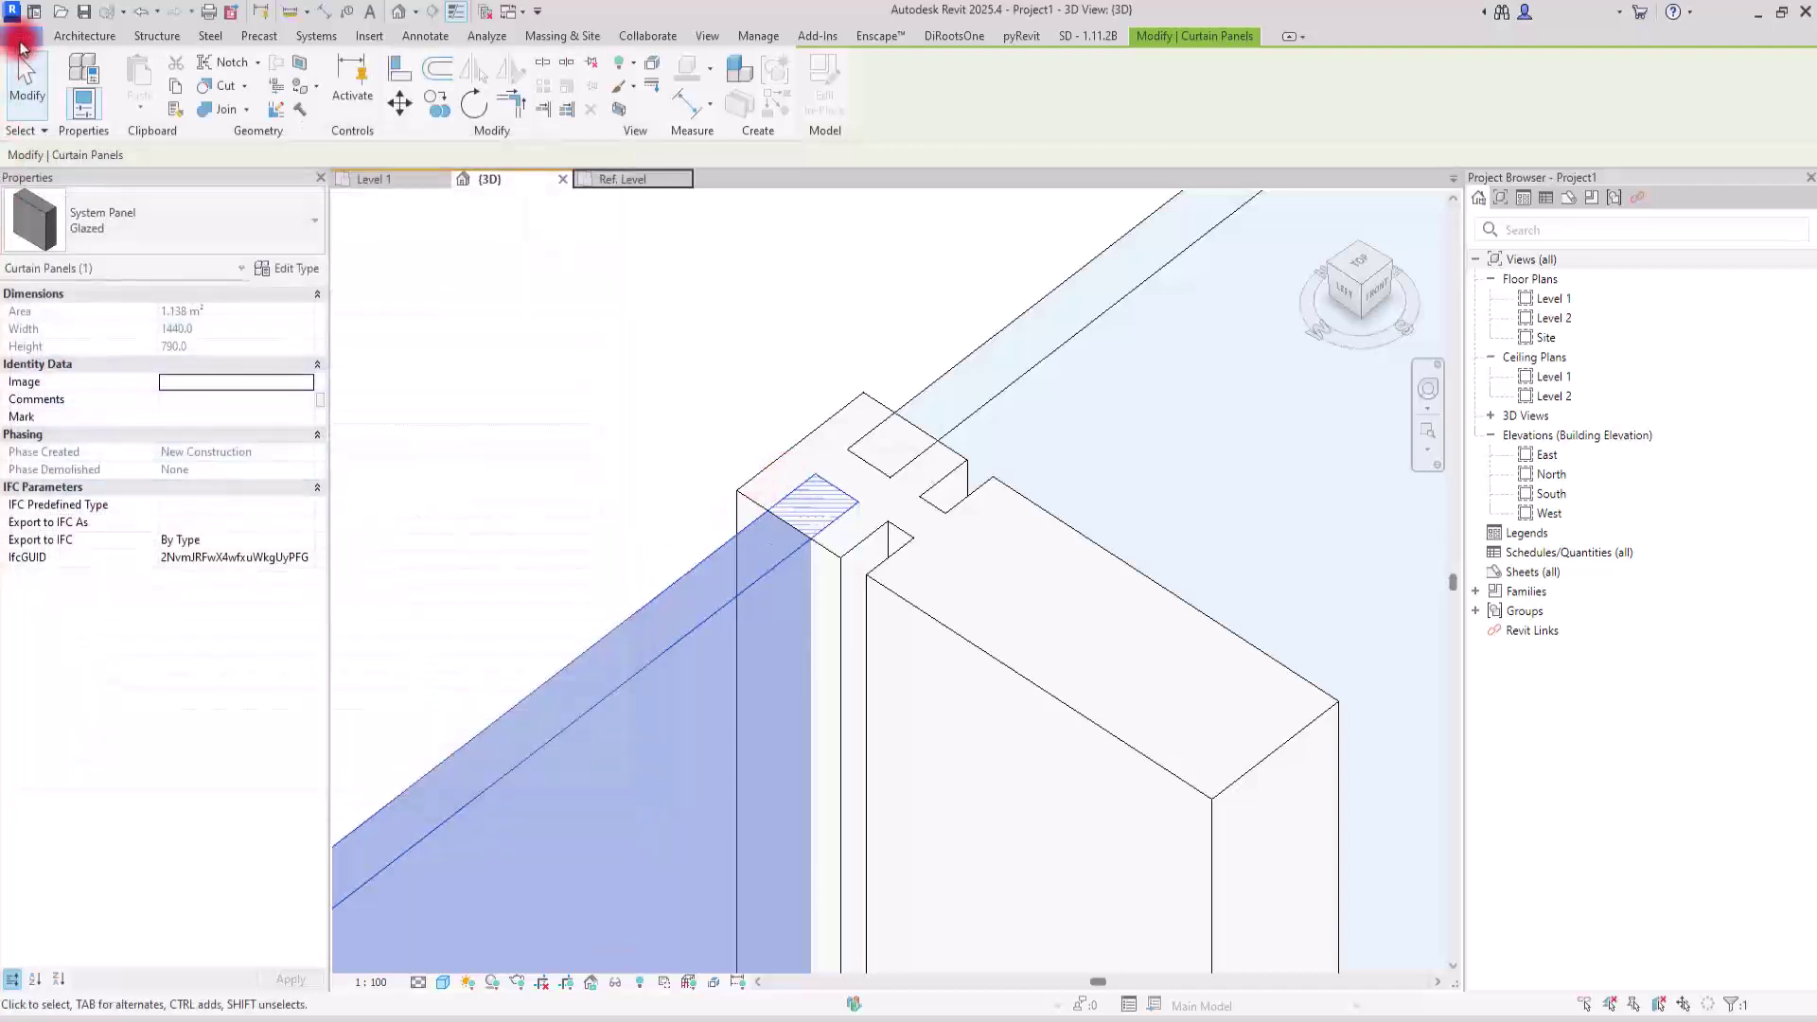
{"action": "left_click", "coordinate": [20, 43]}
{"action": "left_click", "coordinate": [248, 173]}
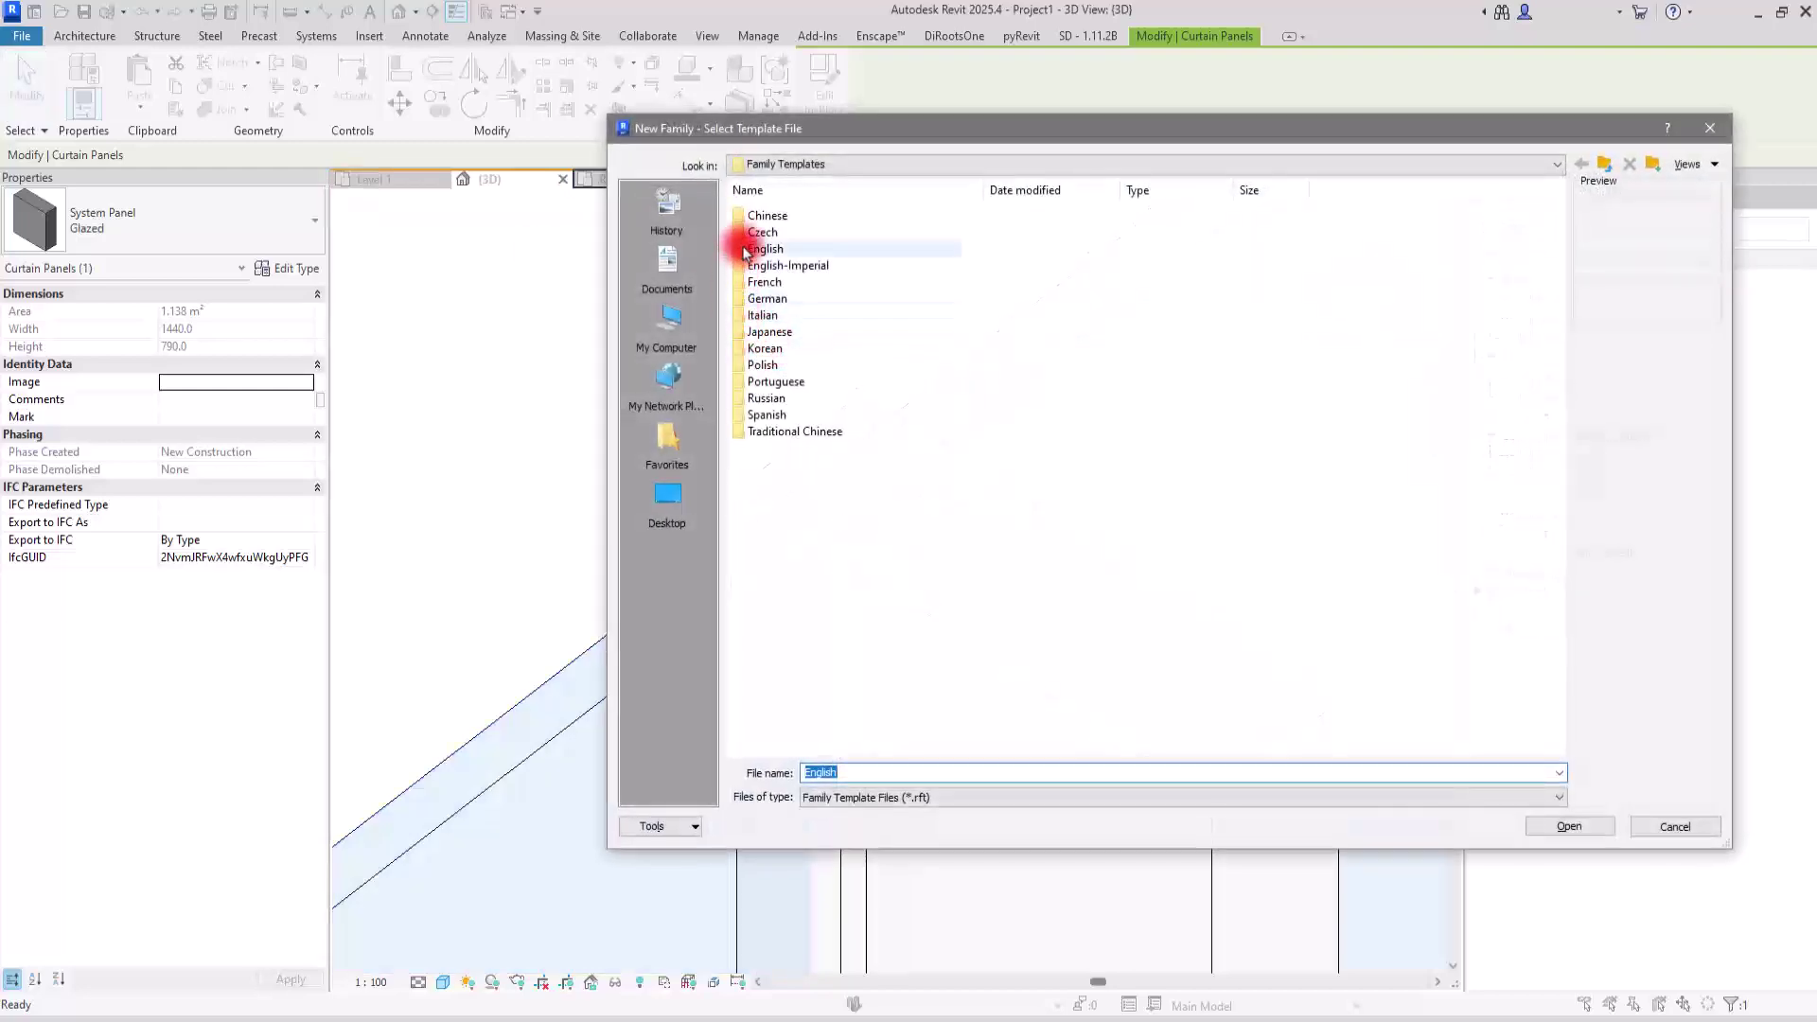
Create a new family from the English Metric Curtain Wall Panel.rft template
{"action": "double_click", "coordinate": [747, 254]}
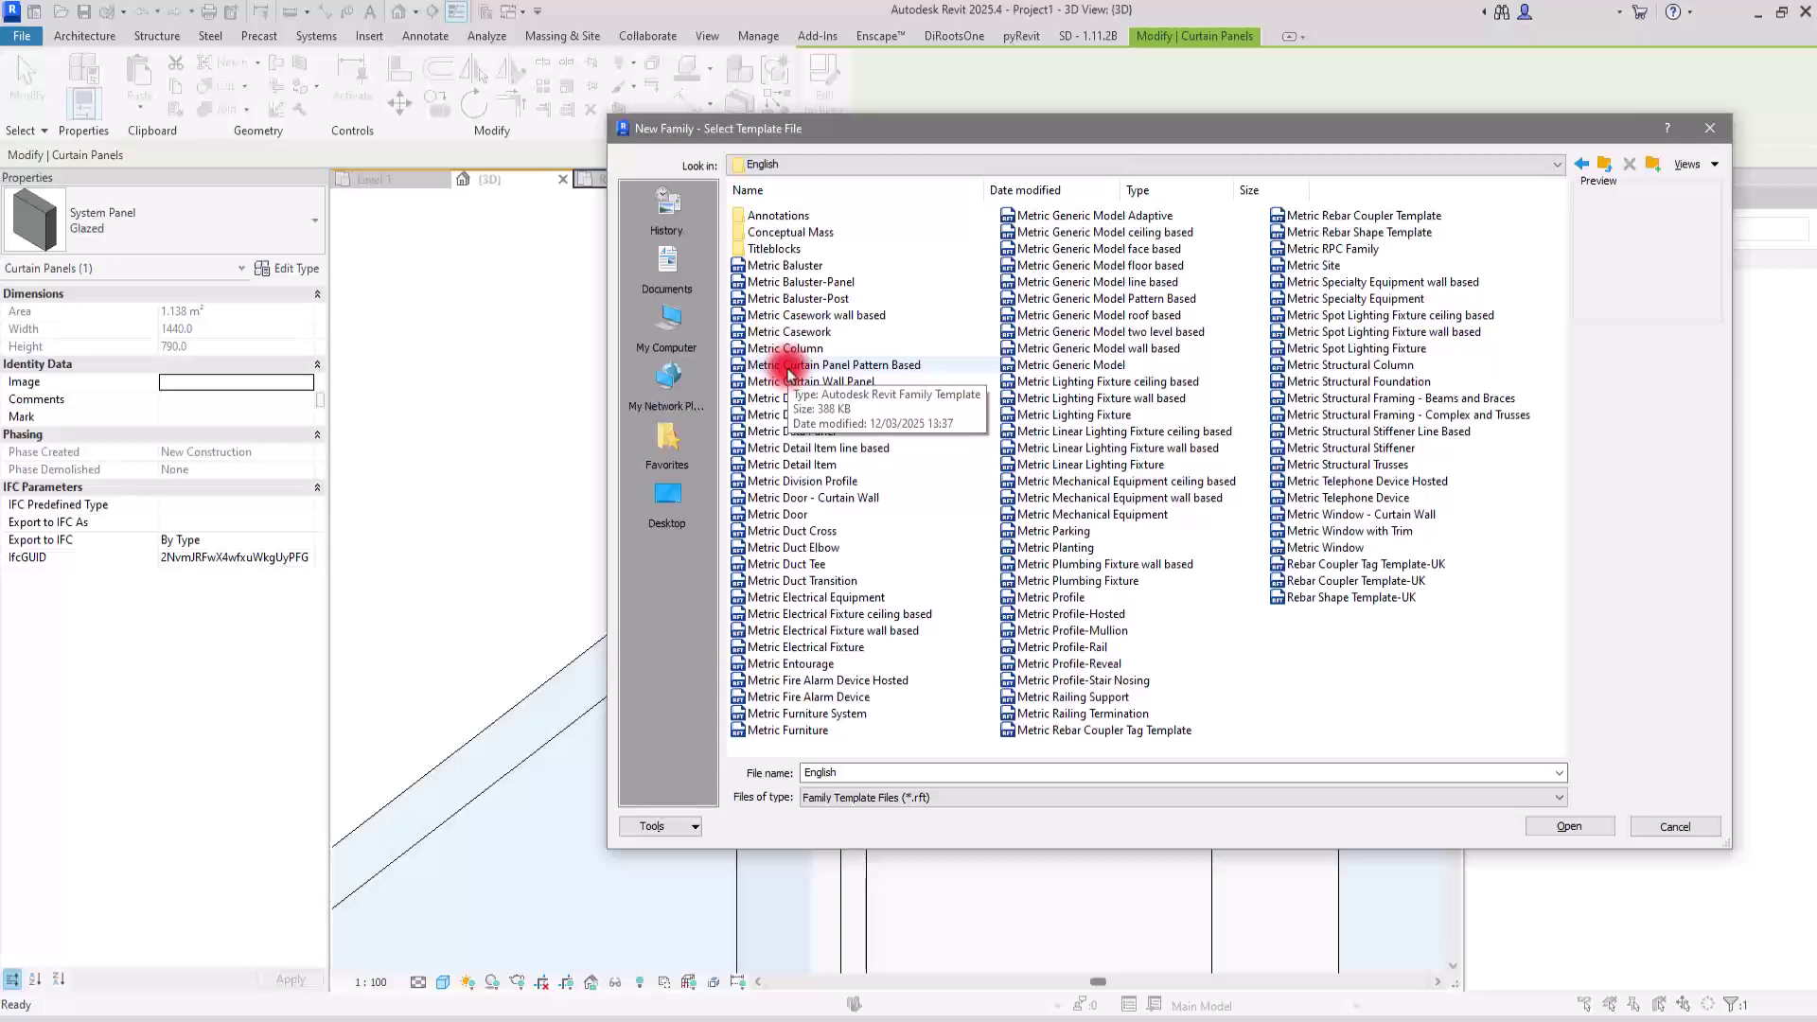
{"action": "left_click", "coordinate": [795, 382]}
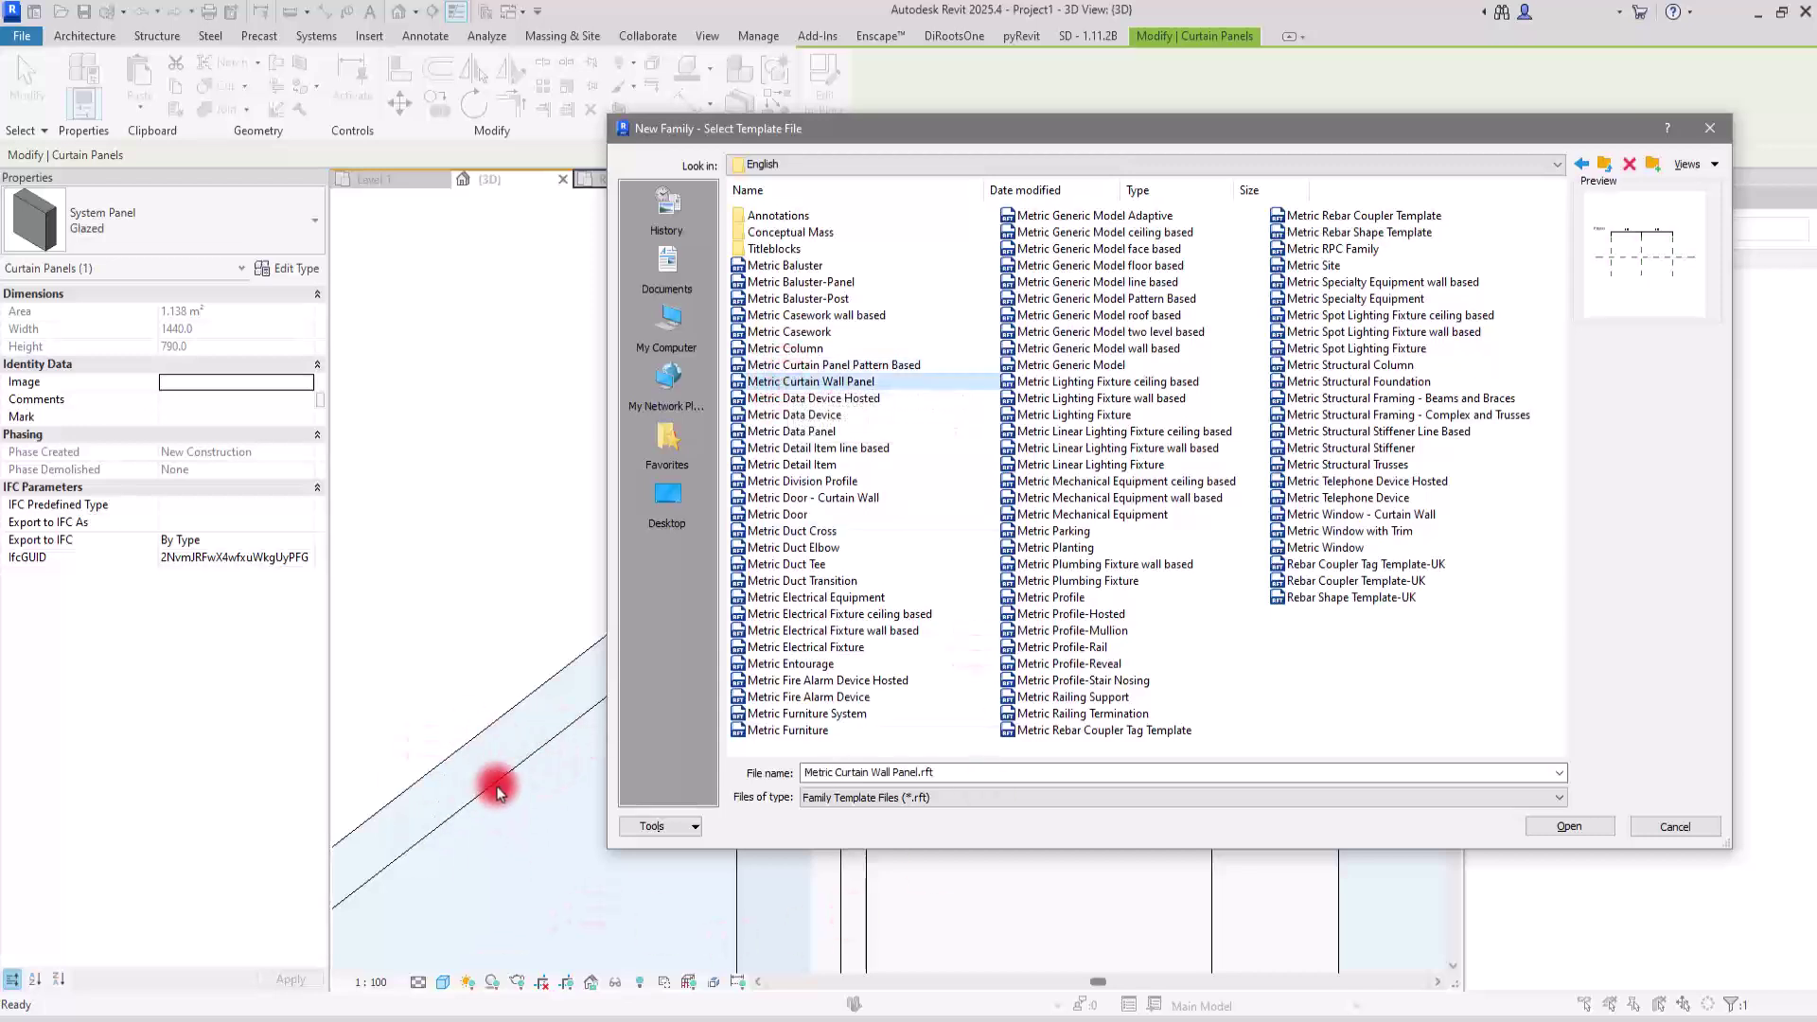
{"action": "left_click", "coordinate": [1575, 829]}
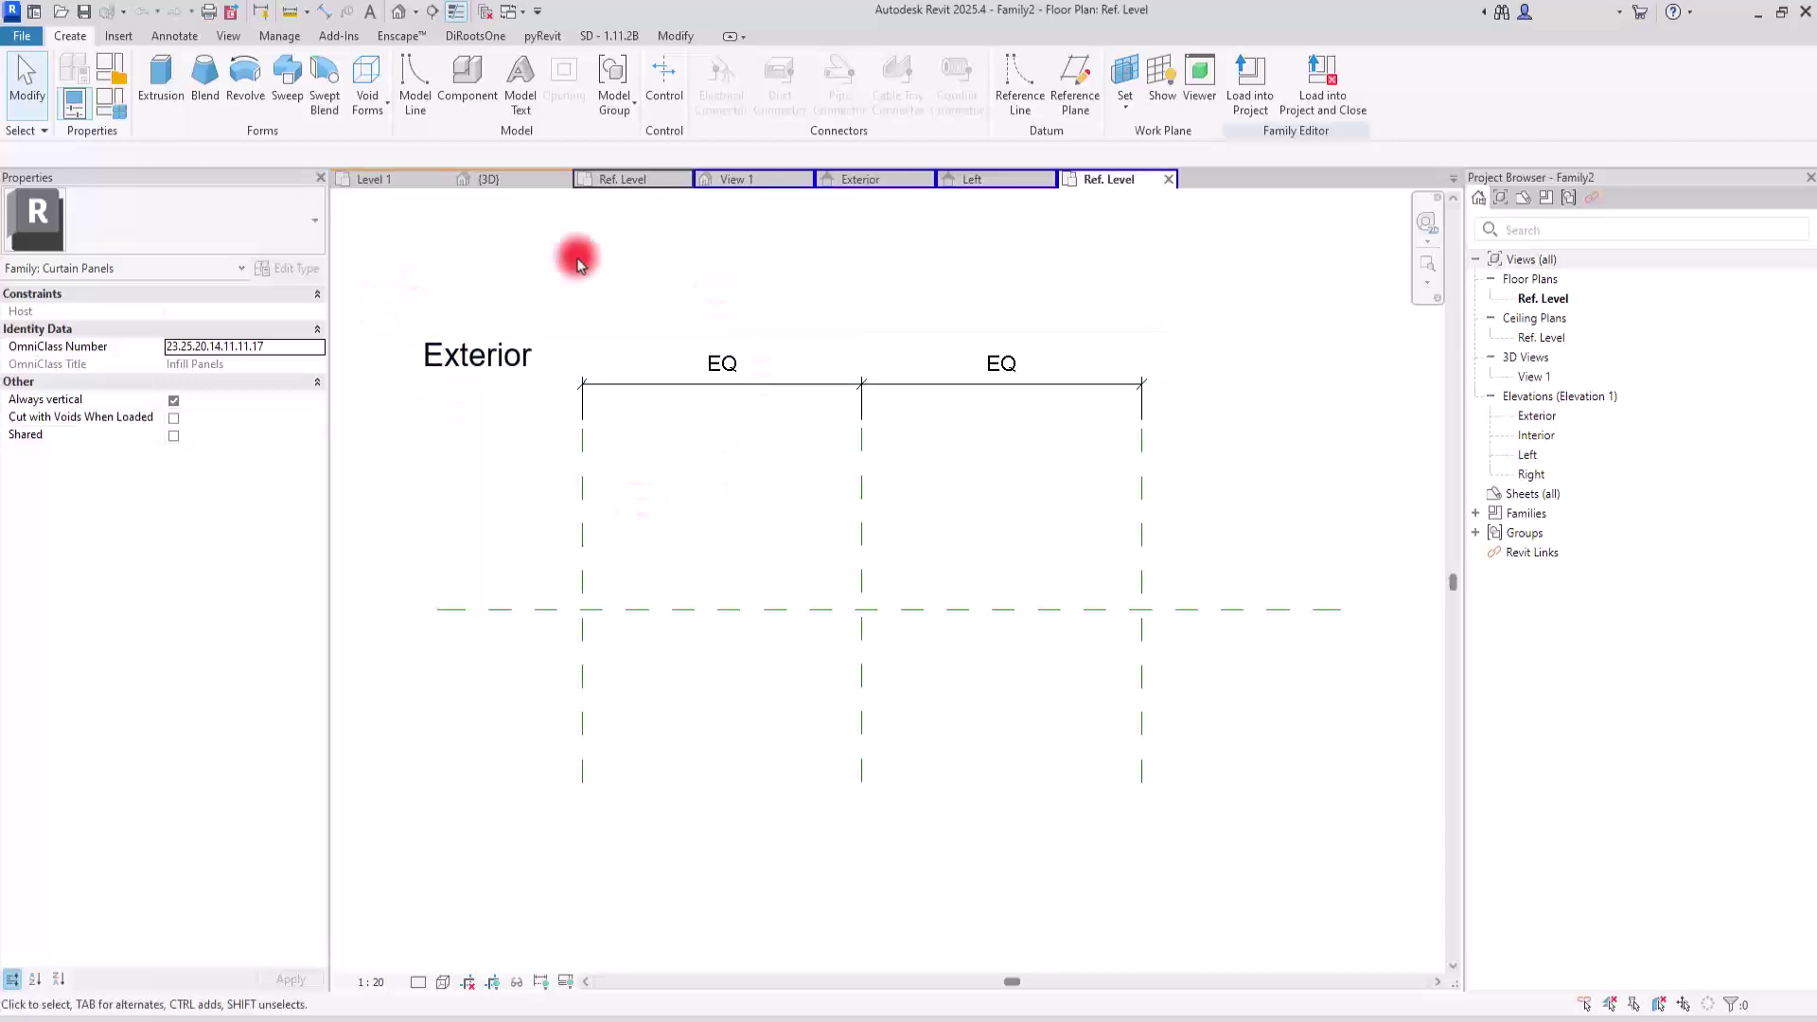
Draw two horizontal reference planes (RP) just above and below the Center Front/Back plane
{"action": "scroll", "coordinate": [1007, 459], "scroll_direction": "down", "scroll_amount": 2}
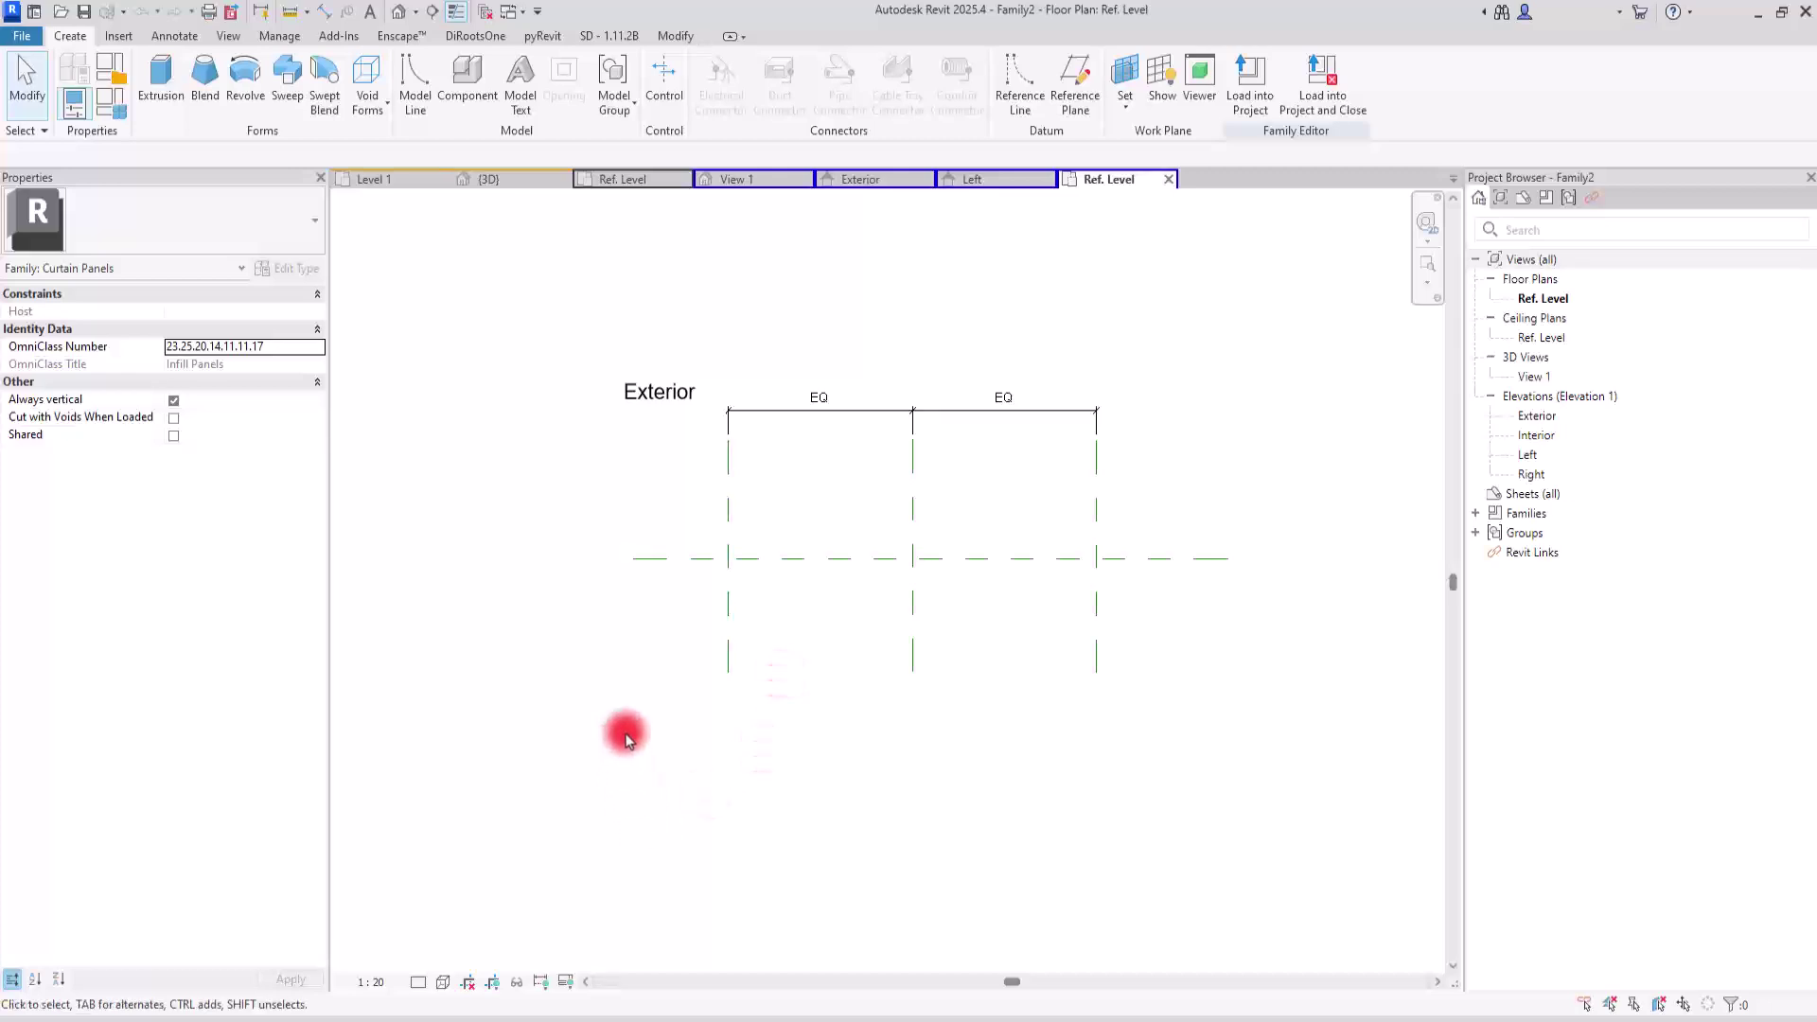
{"action": "key", "text": "r"}
{"action": "key", "text": "p"}
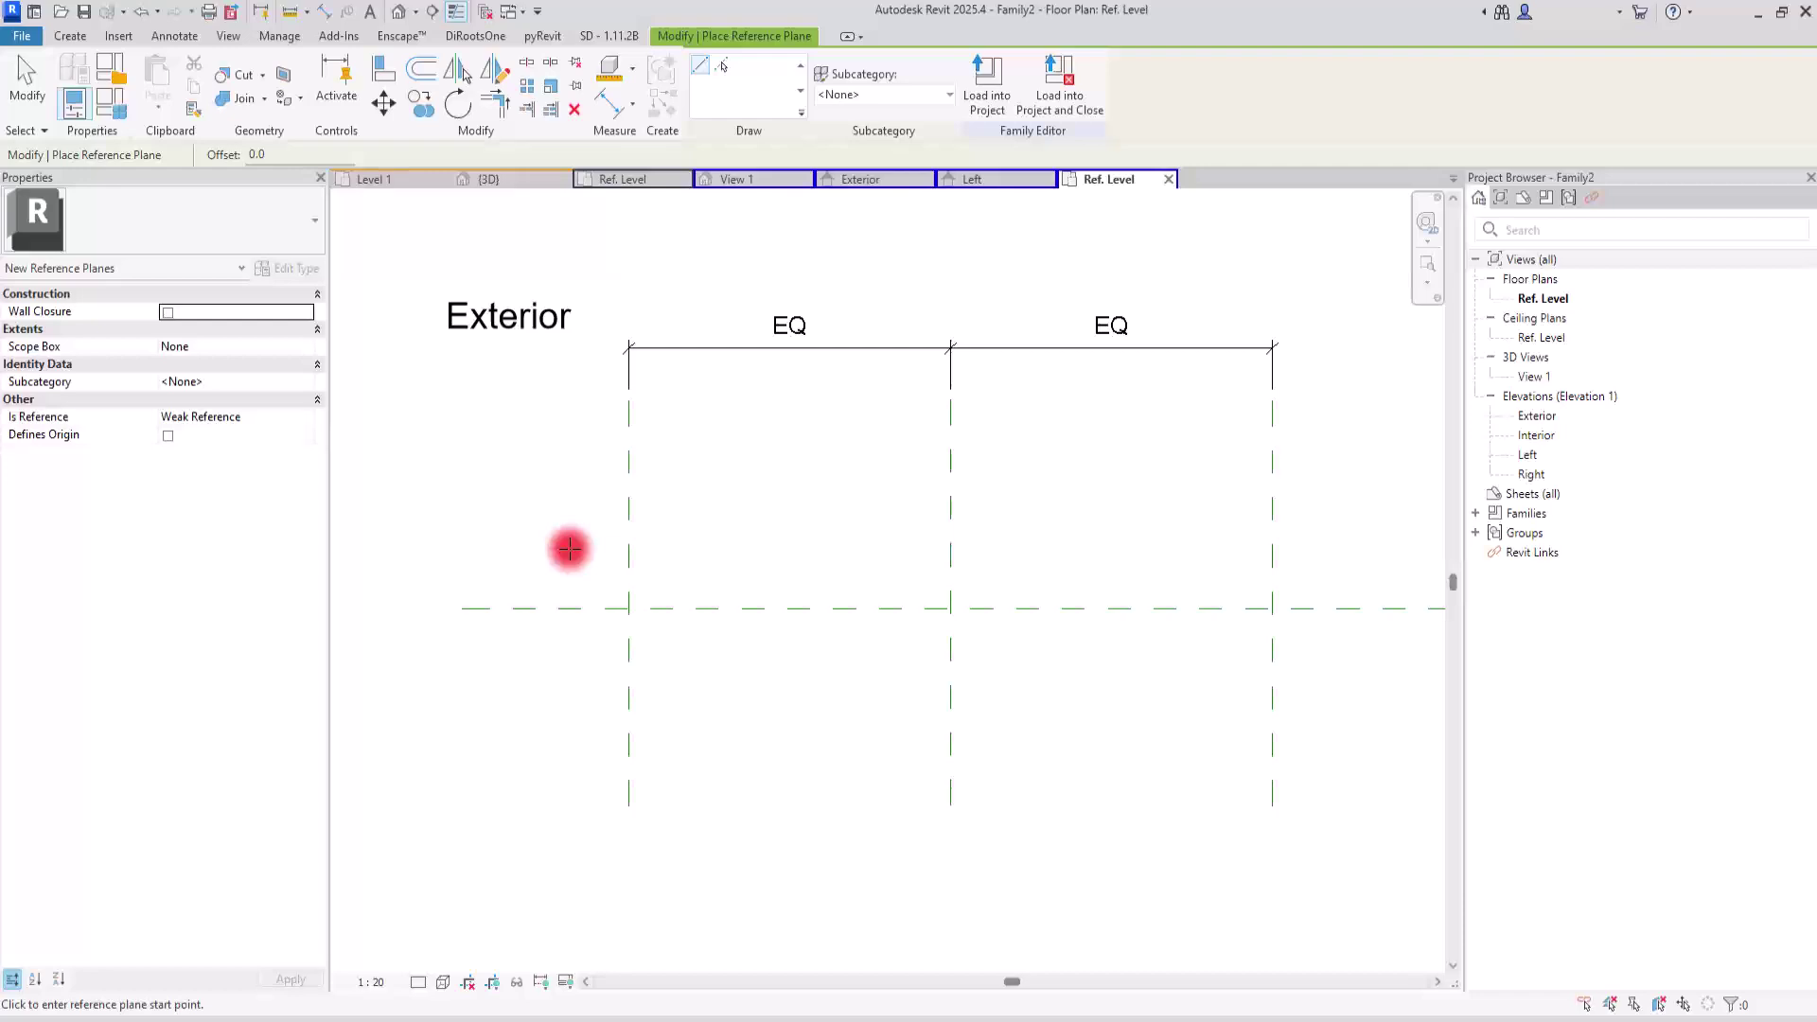
{"action": "left_click", "coordinate": [565, 618]}
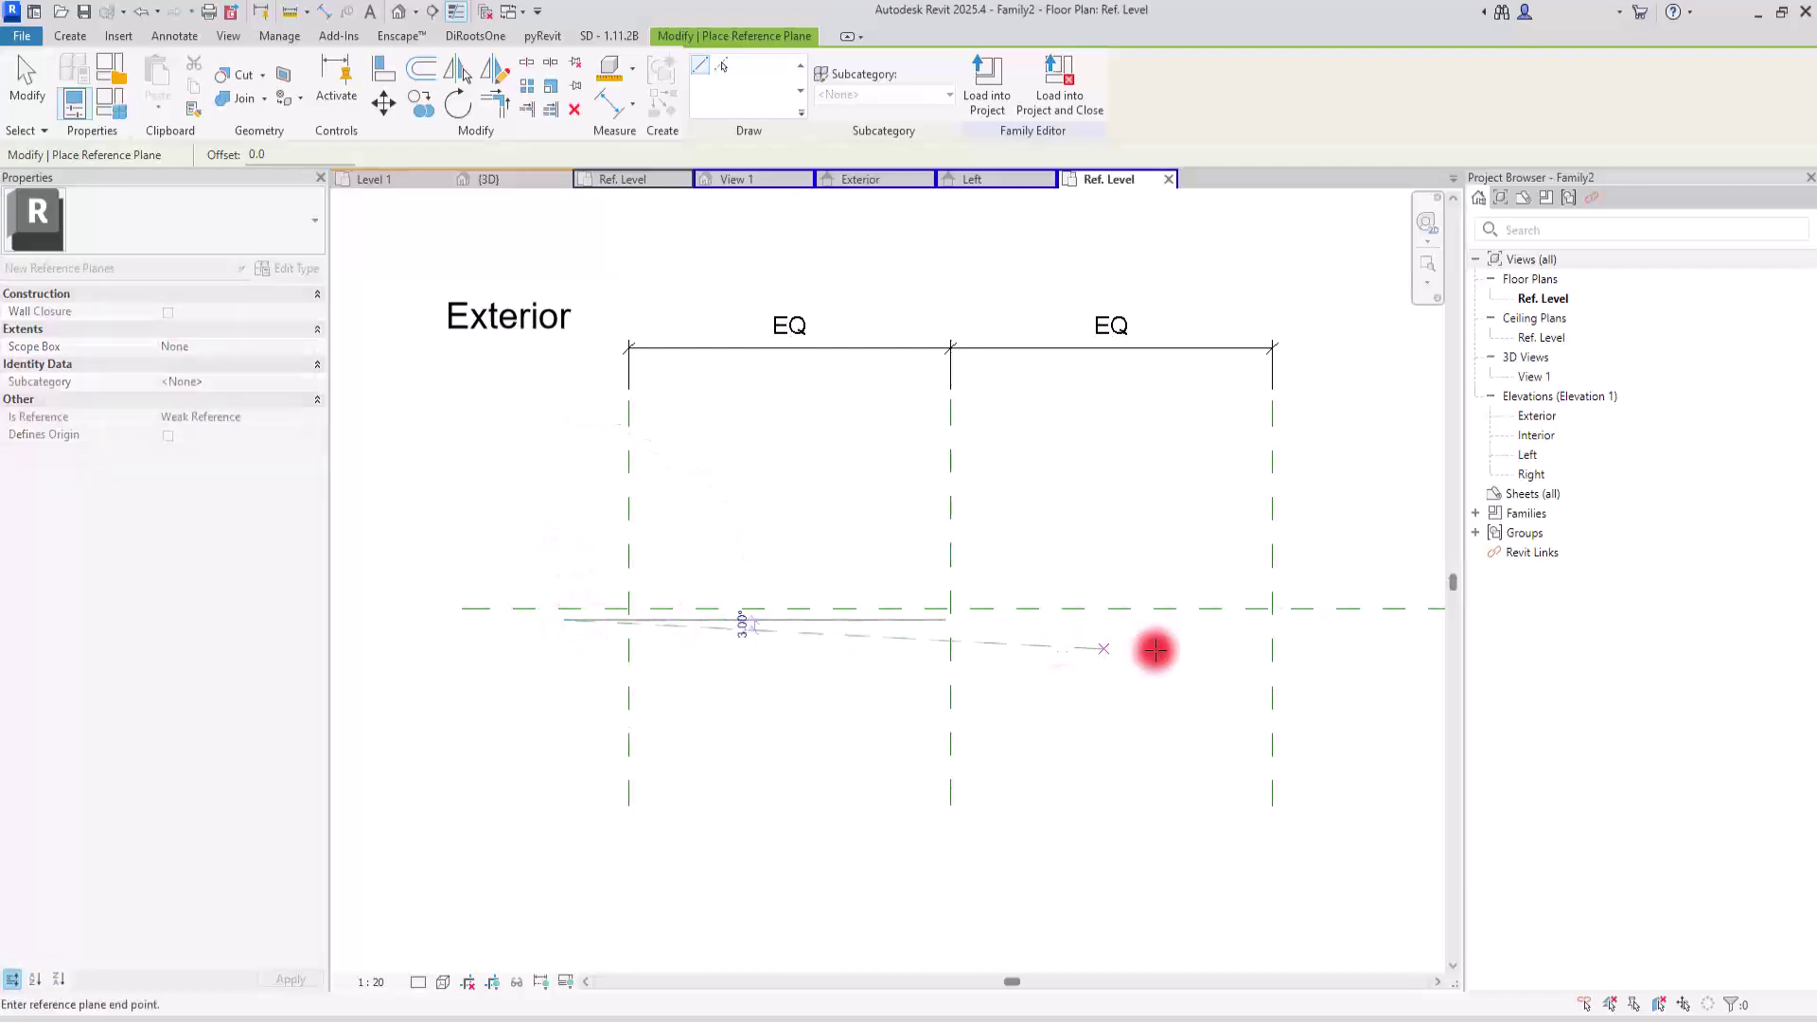
{"action": "left_click", "coordinate": [1345, 622]}
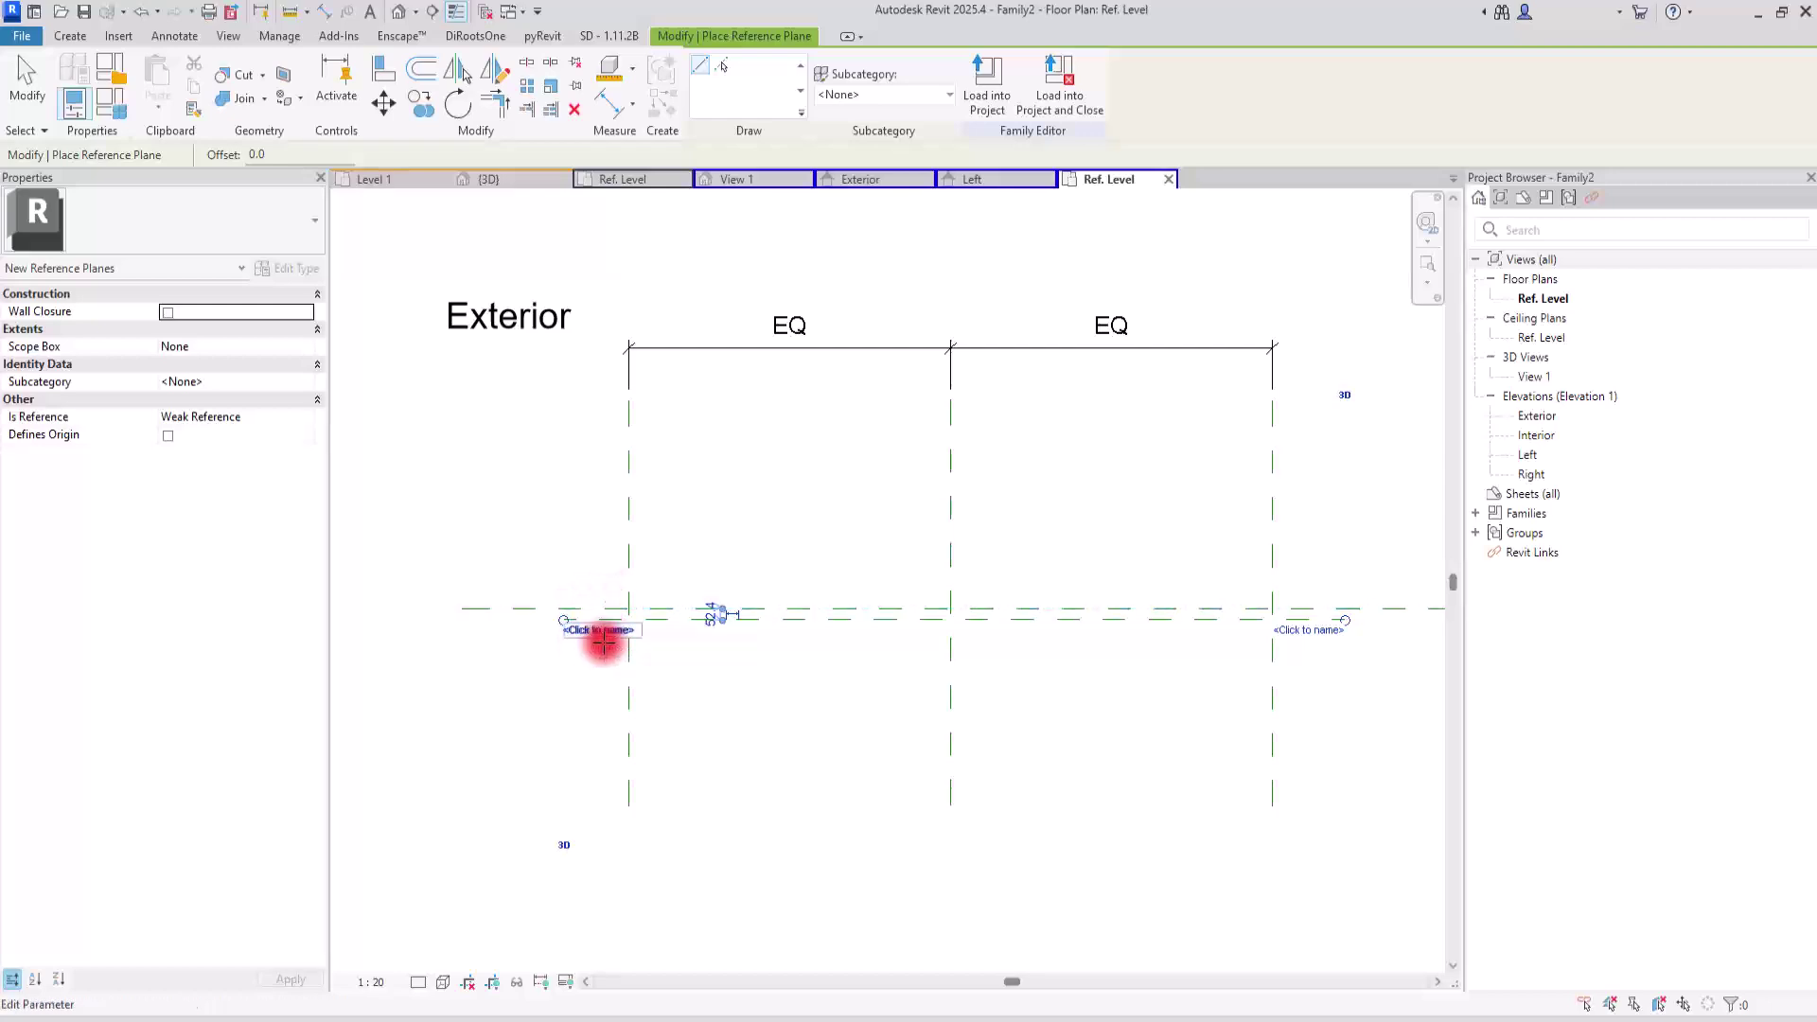
{"action": "left_click", "coordinate": [551, 594]}
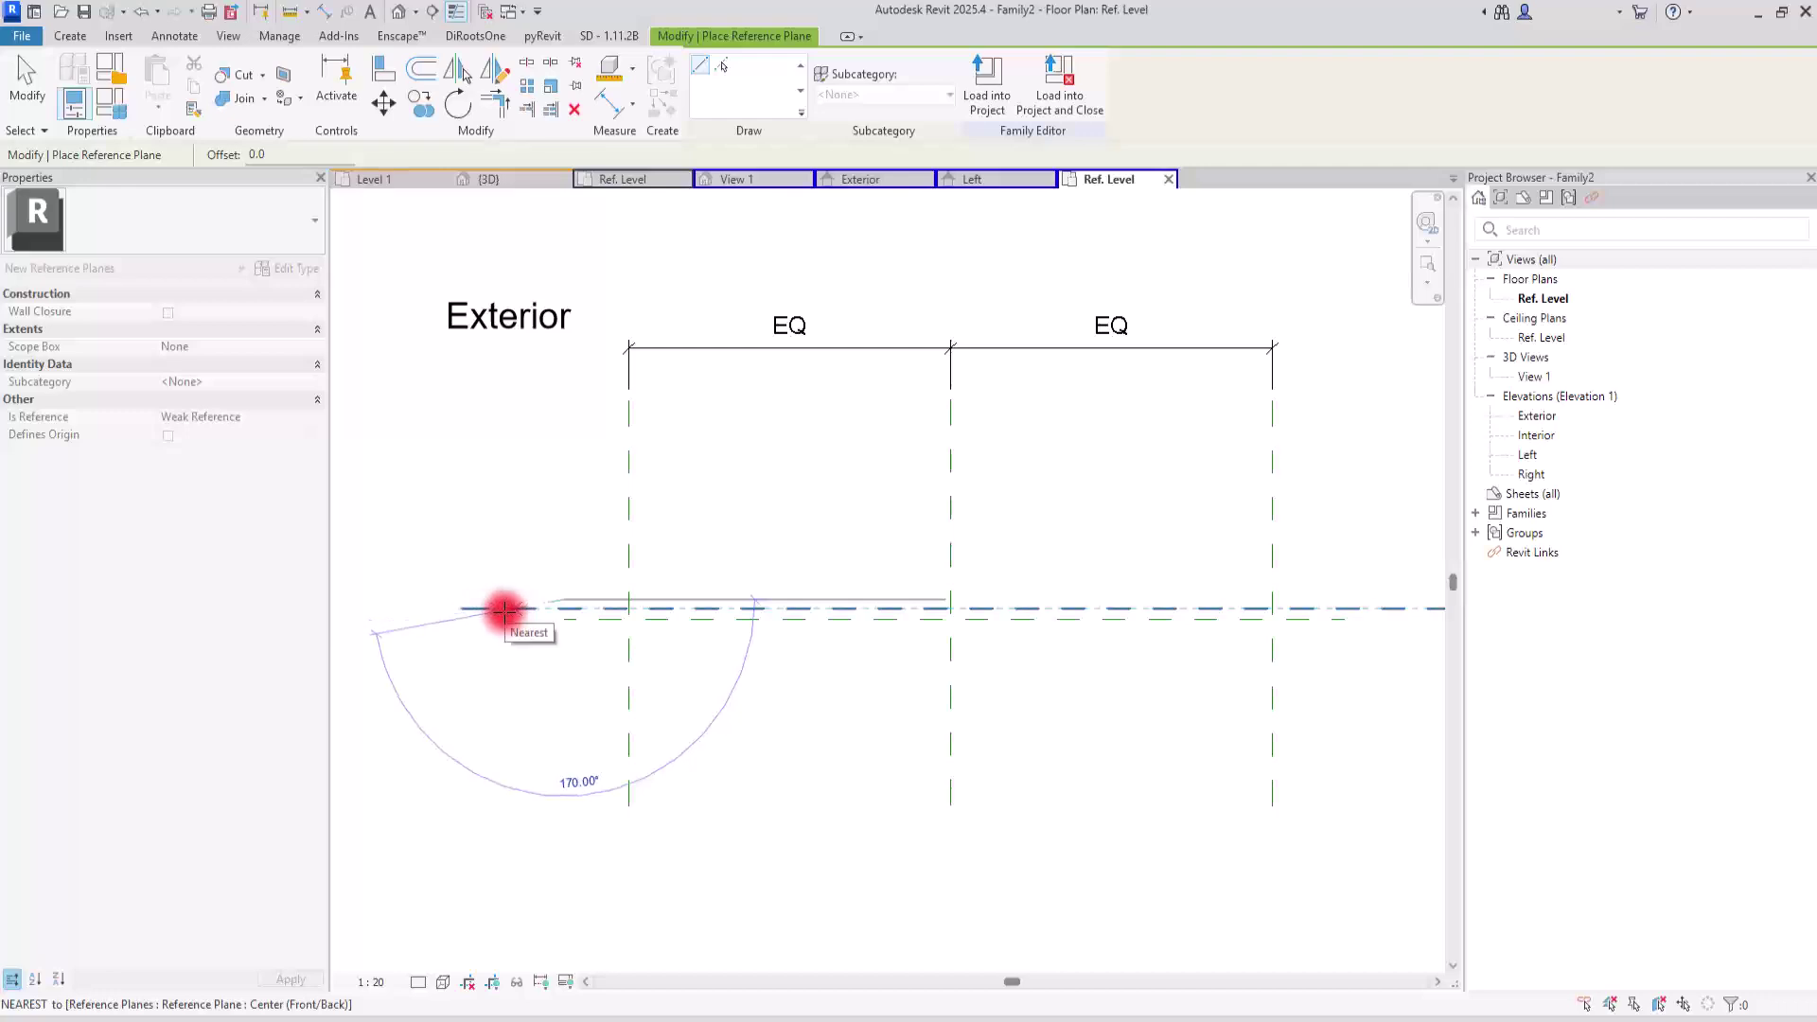
{"action": "left_click", "coordinate": [505, 609]}
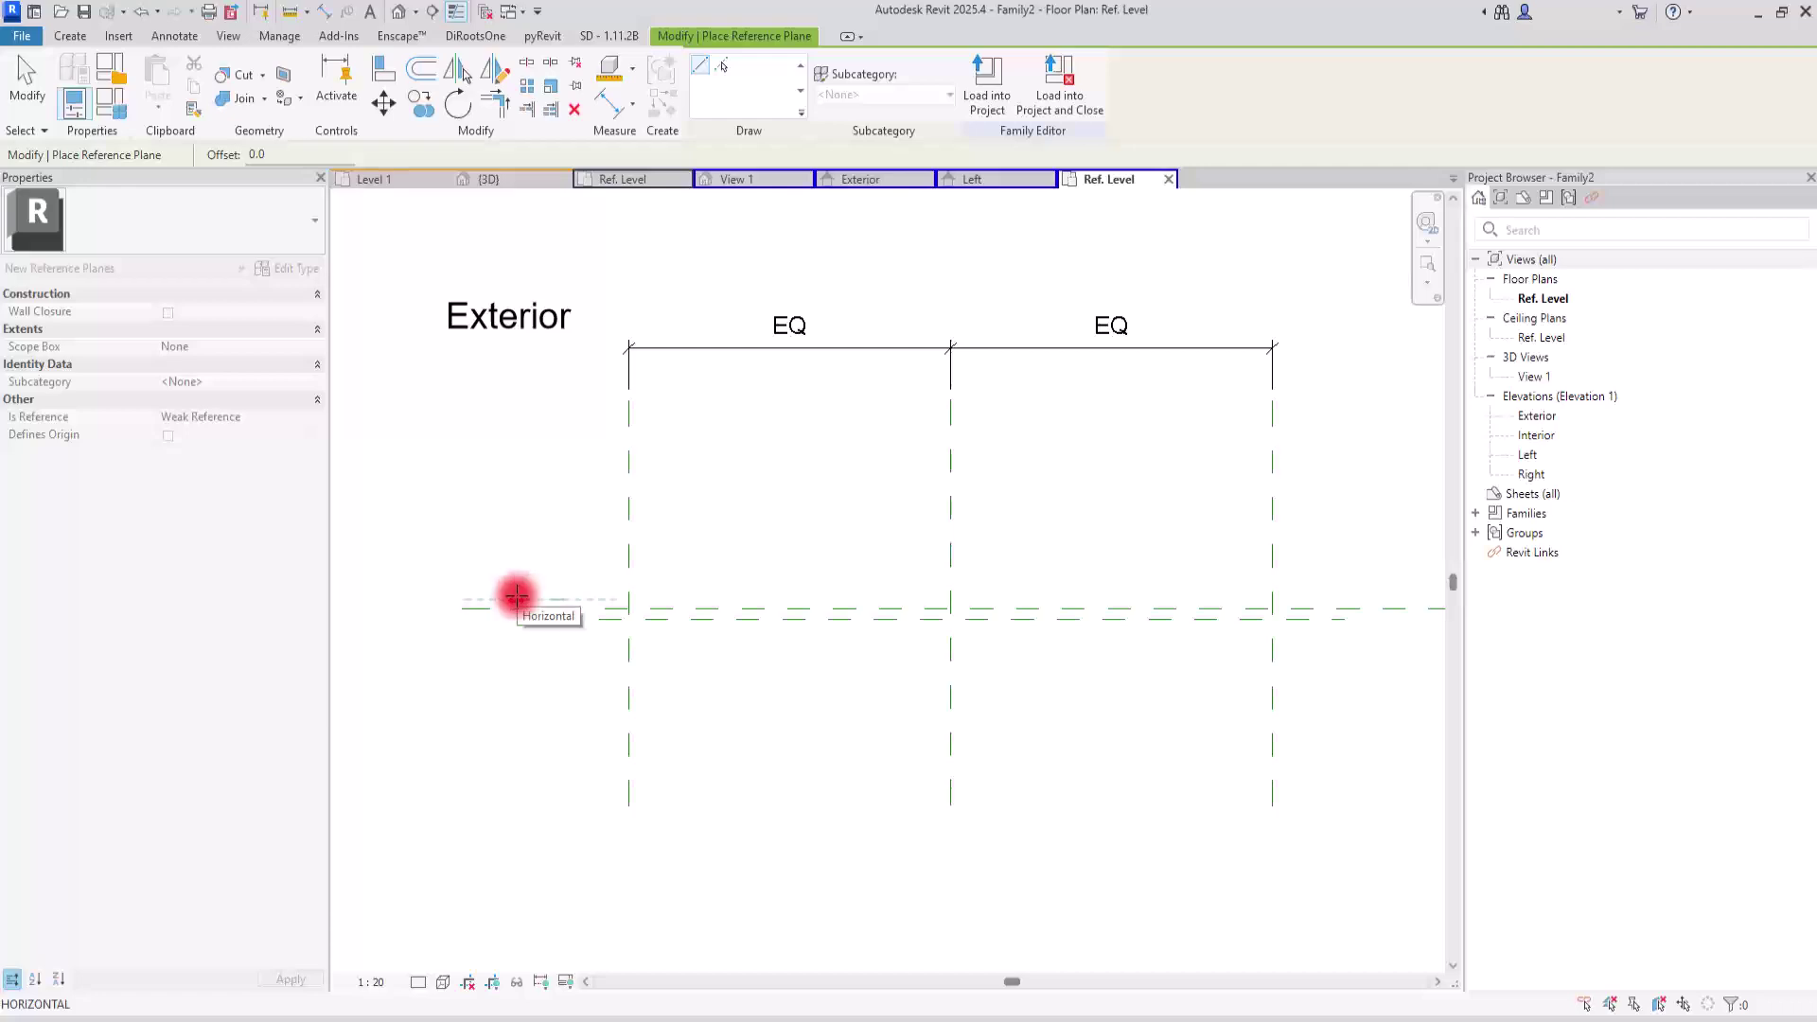
{"action": "left_click", "coordinate": [564, 600]}
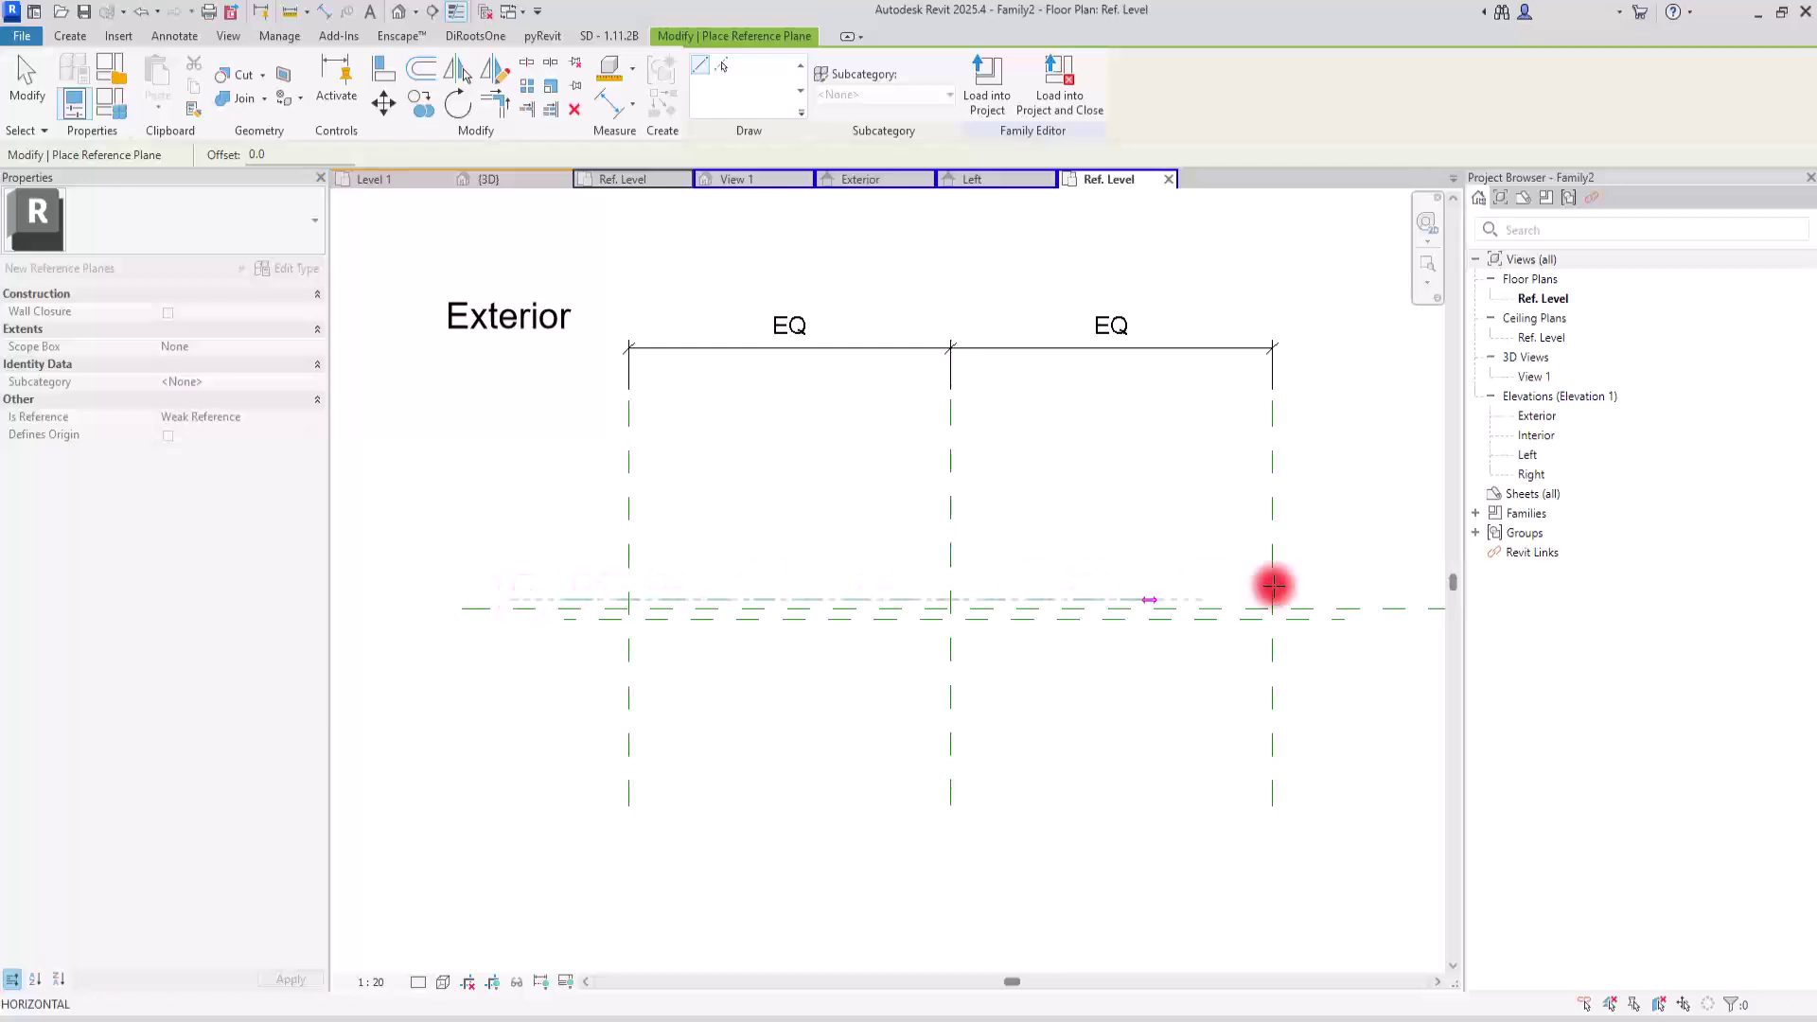
{"action": "left_click", "coordinate": [1371, 600]}
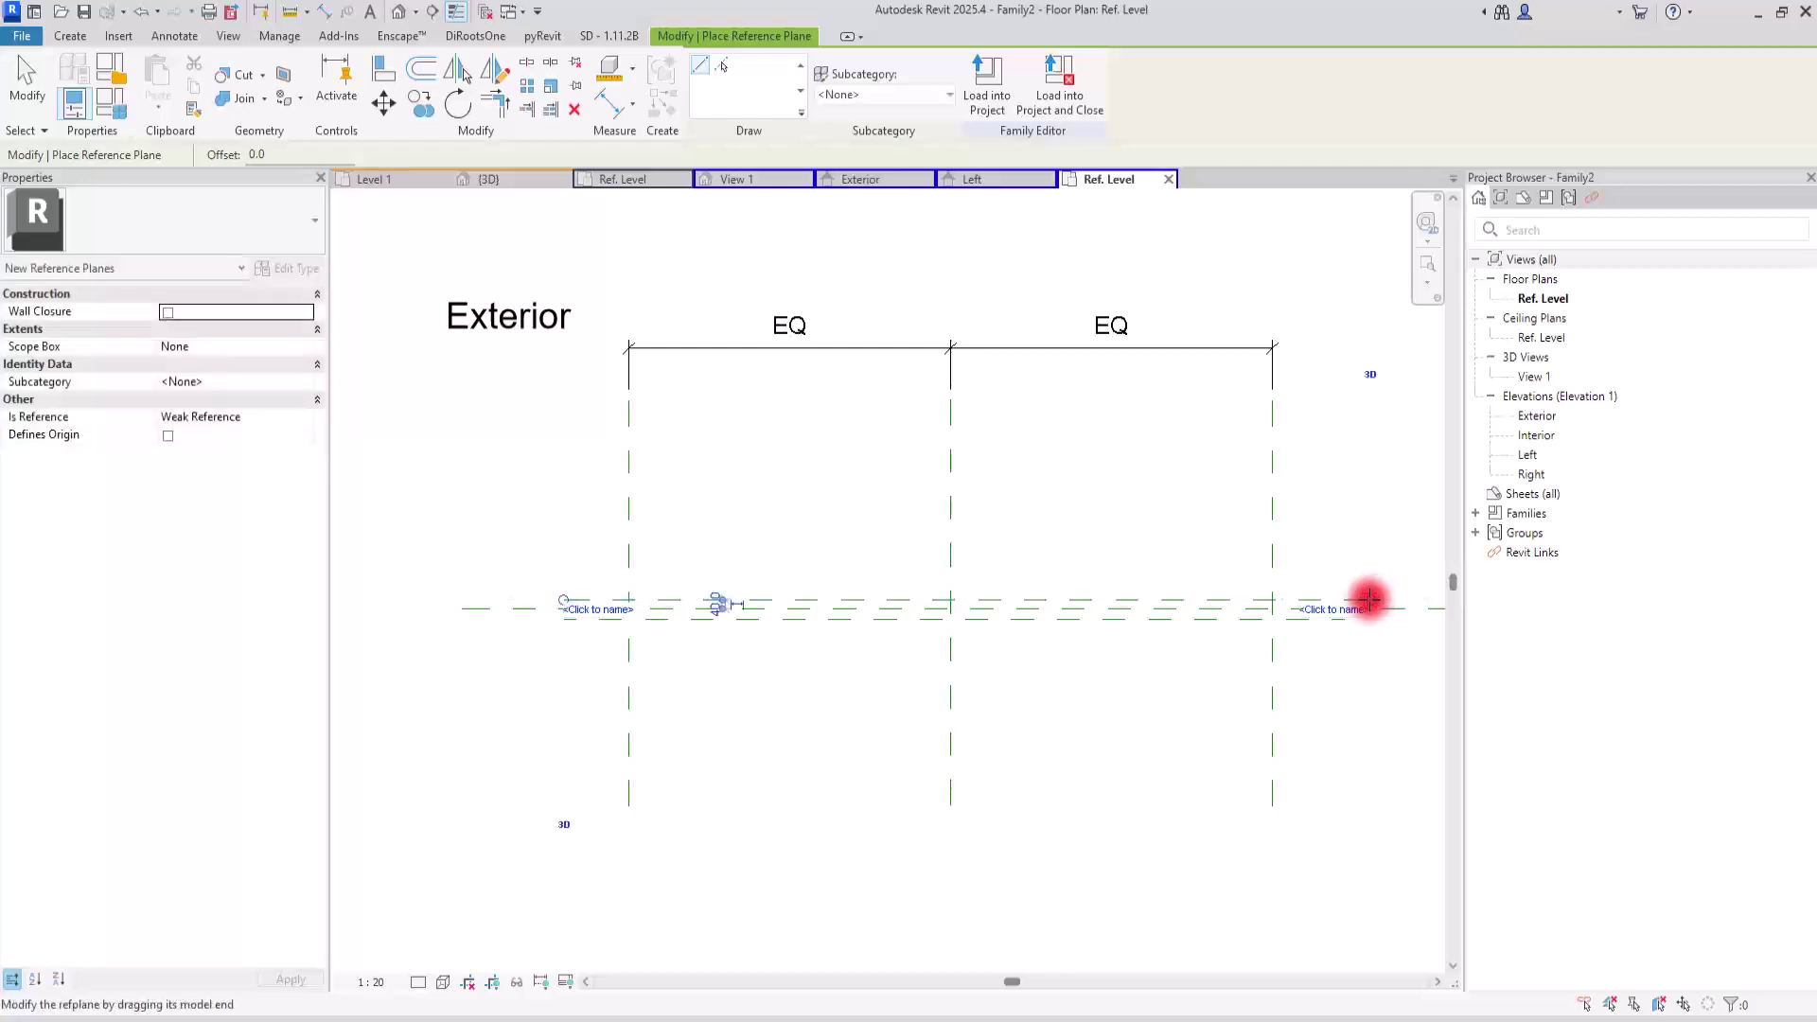
Dimension the two new planes EQ about the centre plane and add a 105 overall dimension
{"action": "left_click", "coordinate": [609, 107]}
{"action": "left_click", "coordinate": [592, 600]}
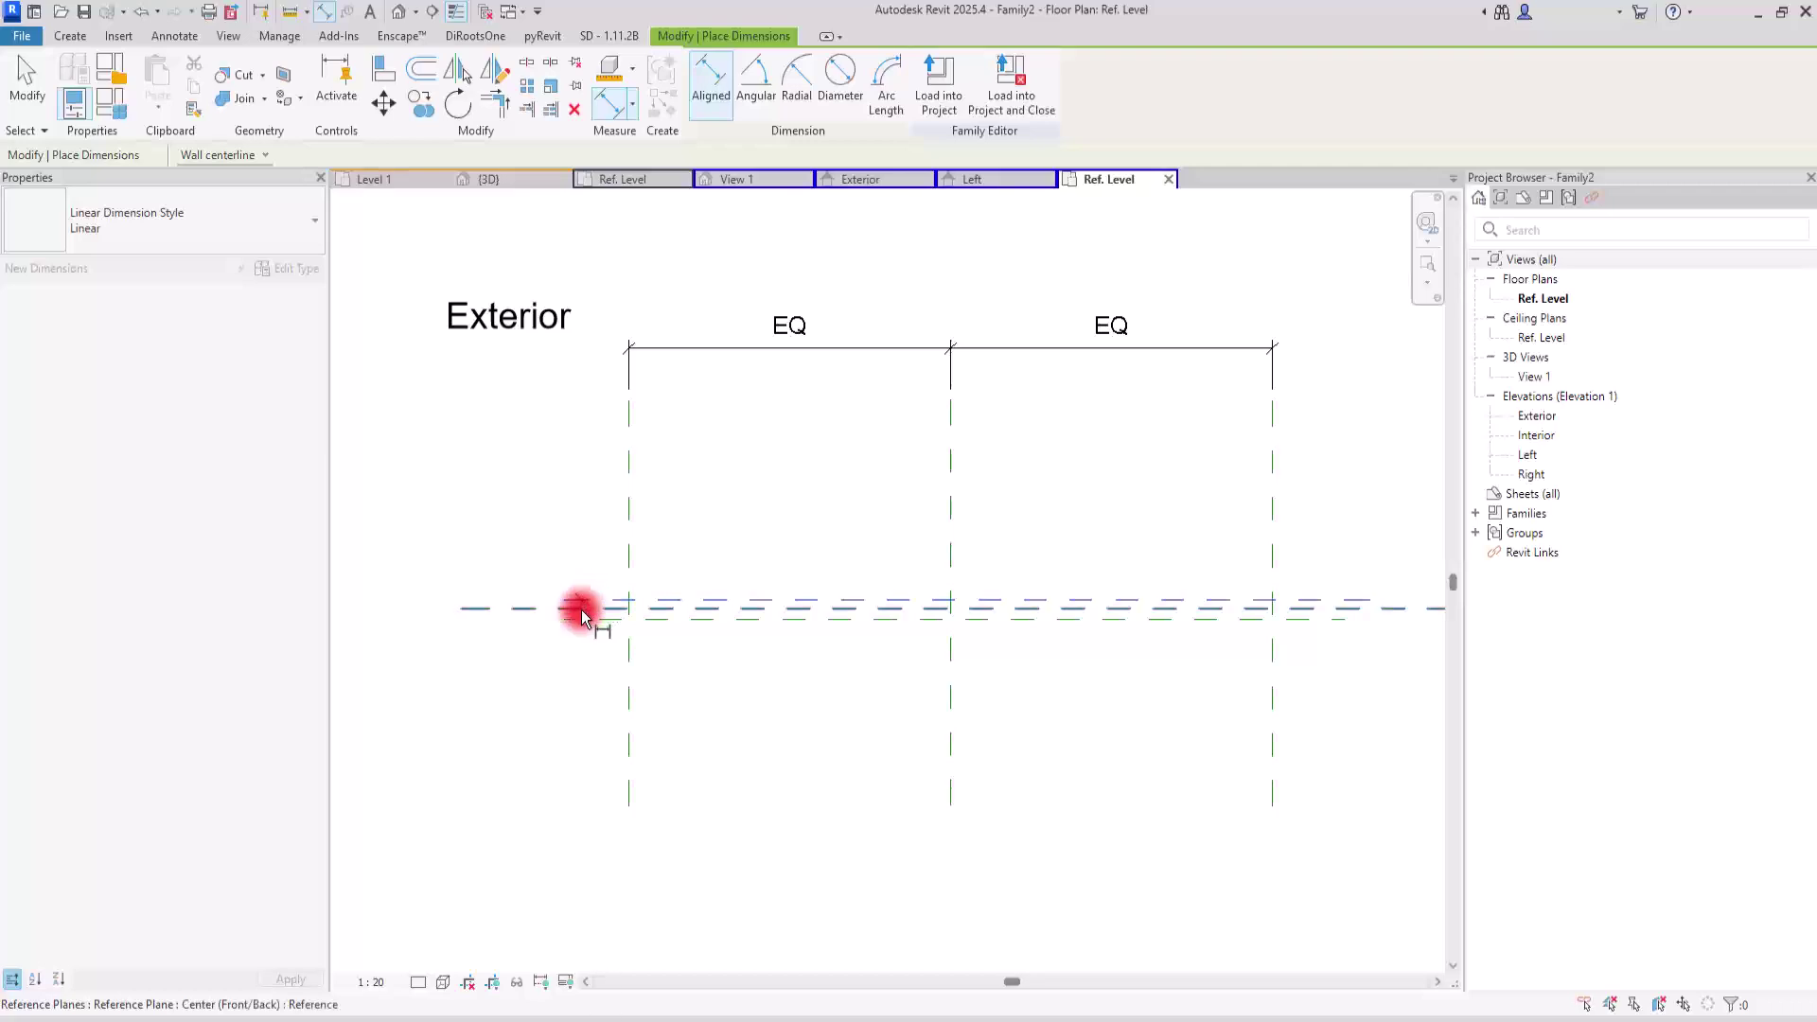
{"action": "left_click", "coordinate": [569, 609]}
{"action": "left_click", "coordinate": [605, 695]}
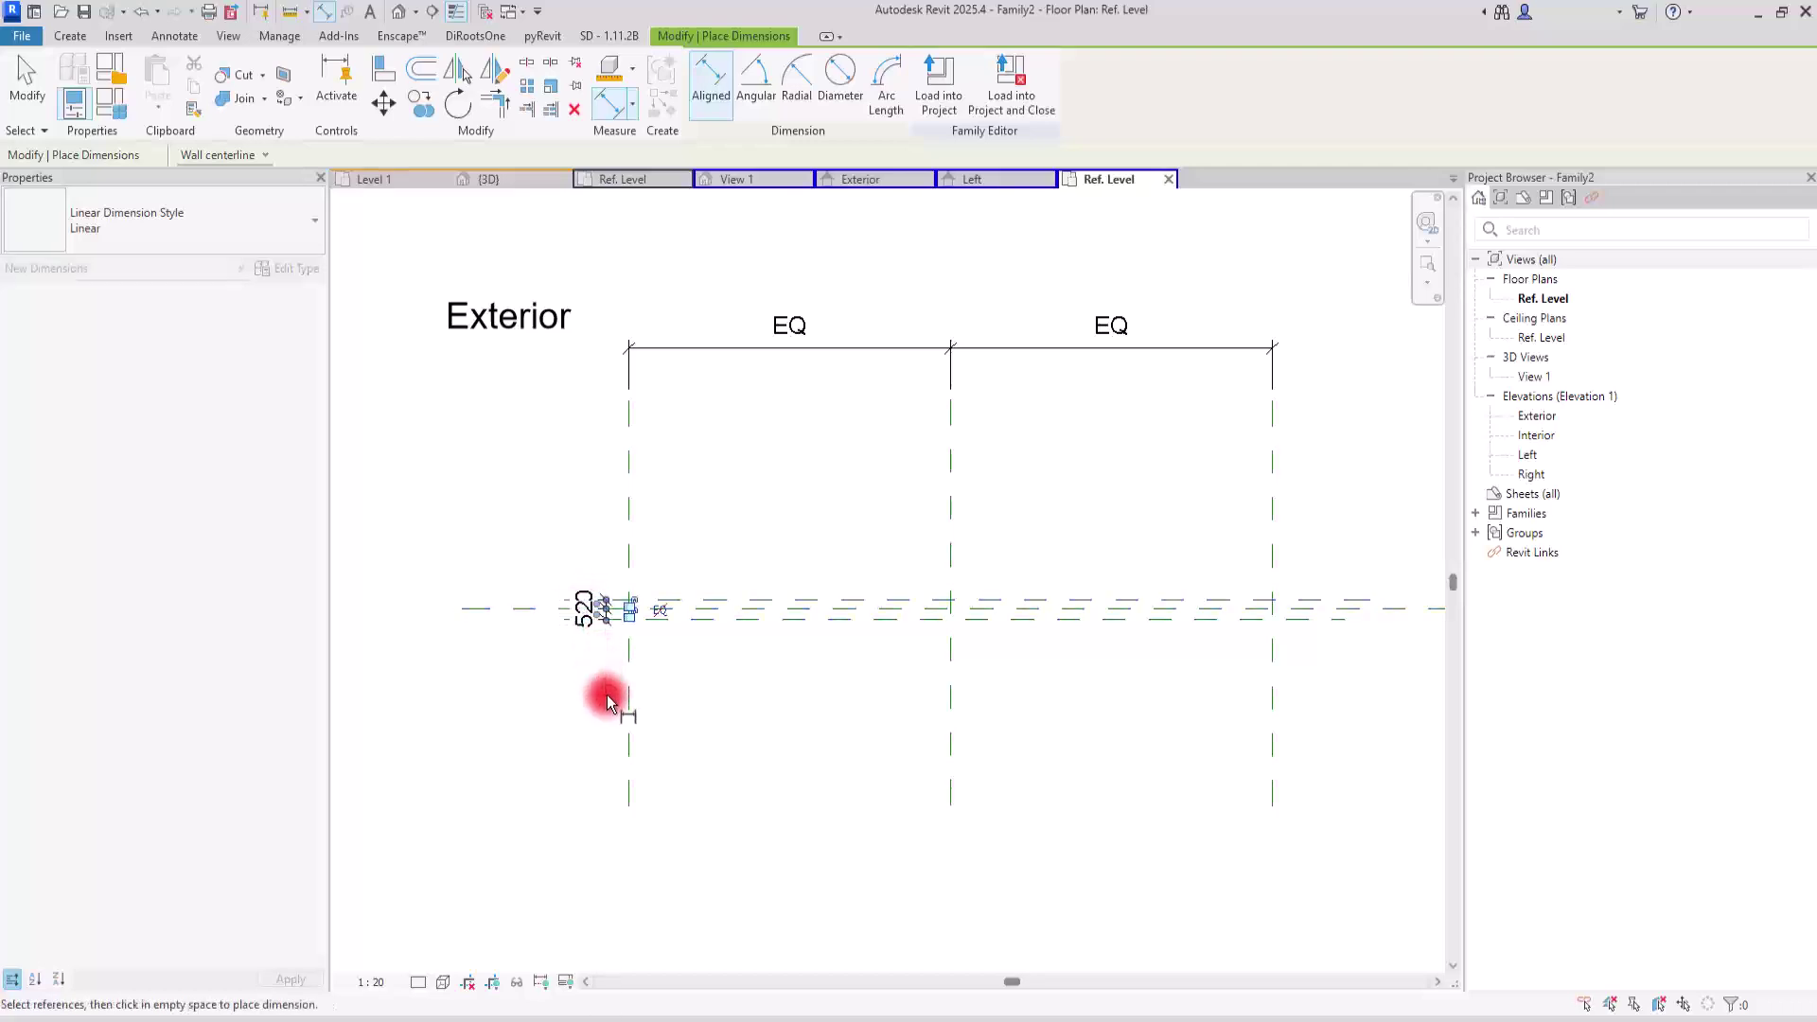
{"action": "left_click", "coordinate": [662, 610]}
{"action": "left_click", "coordinate": [701, 619]}
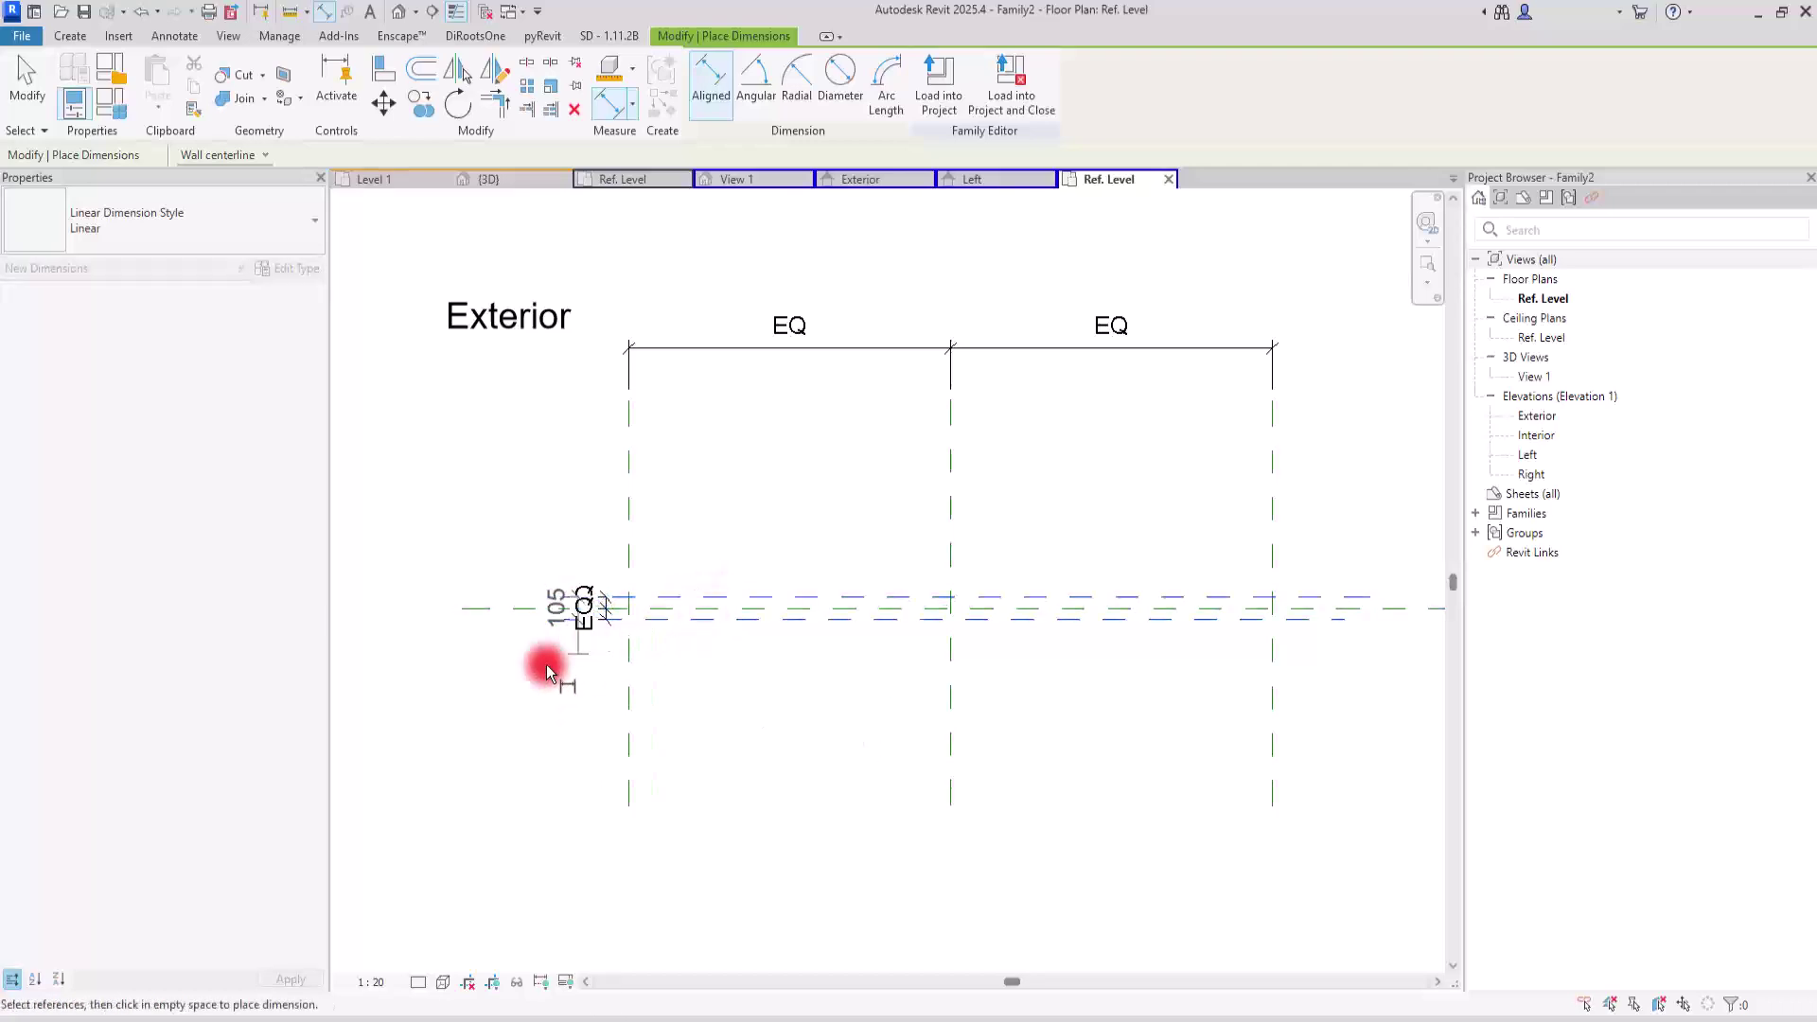
{"action": "left_click", "coordinate": [559, 668]}
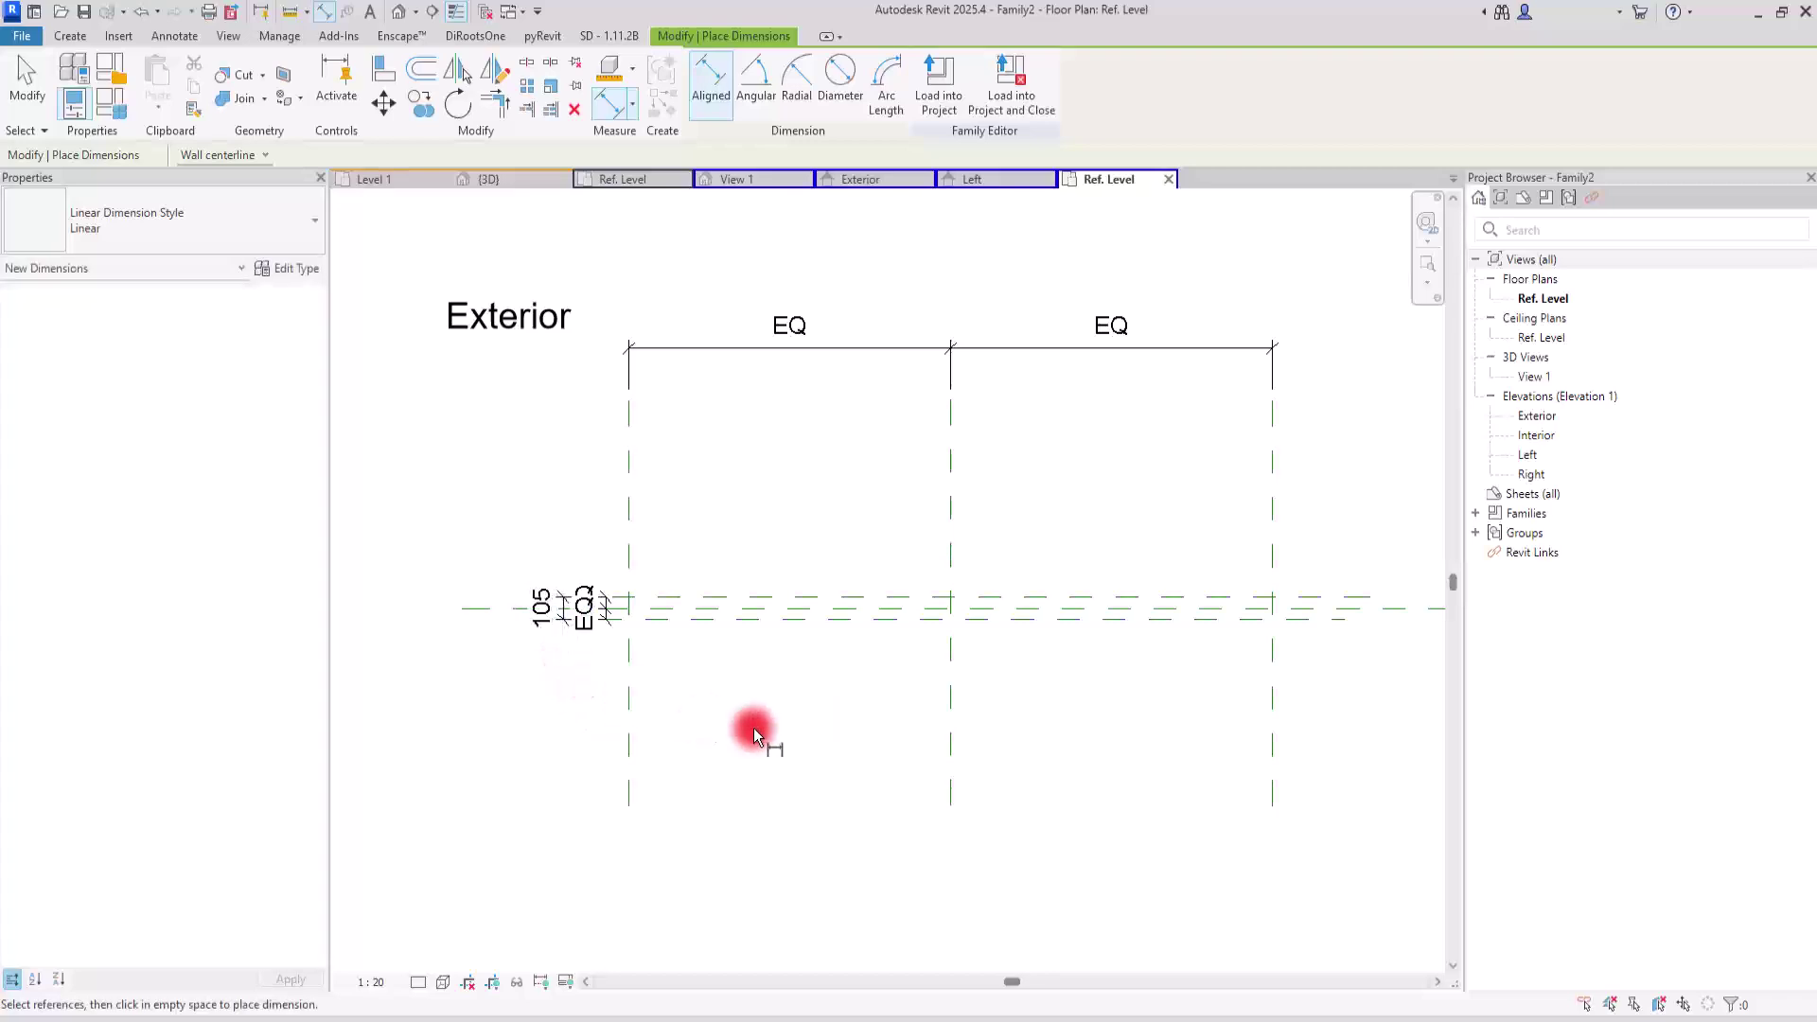
{"action": "key", "text": "Escape"}
Label the 105 overall dimension with a new Glass Thickness parameter
{"action": "left_click", "coordinate": [530, 607]}
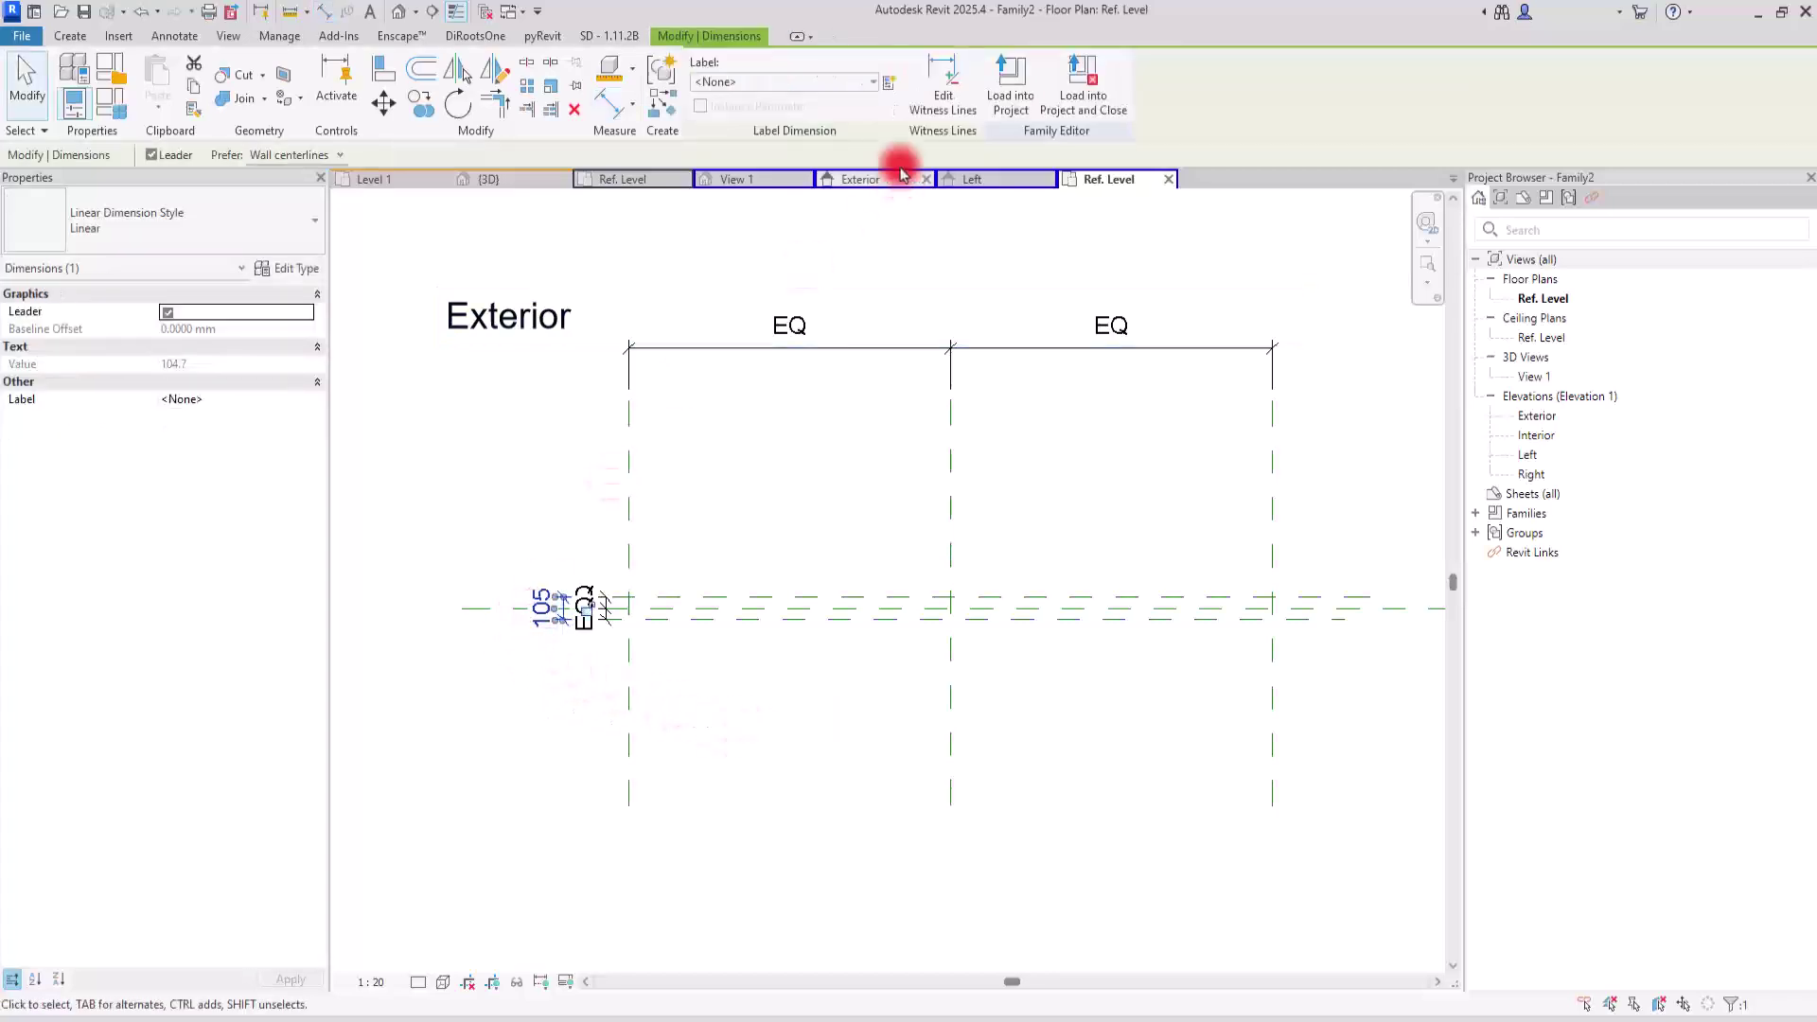
{"action": "left_click", "coordinate": [890, 82]}
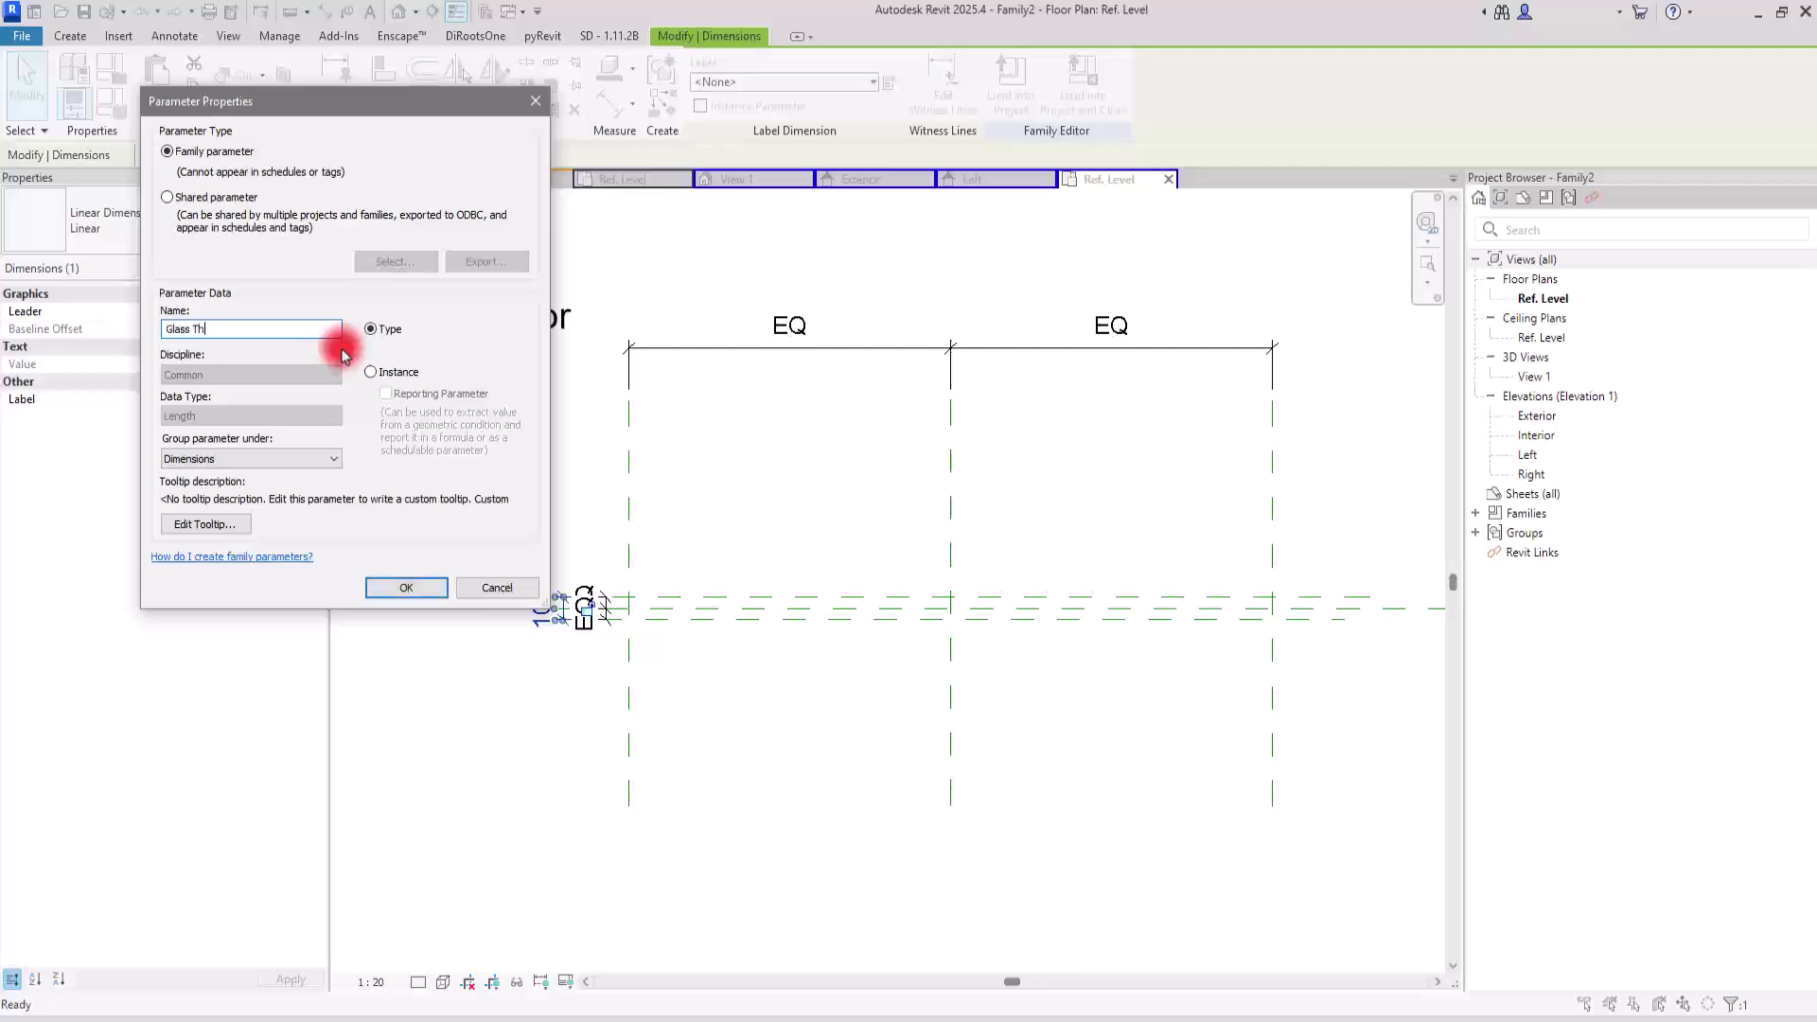
{"action": "type", "text": "Glass Thickness"}
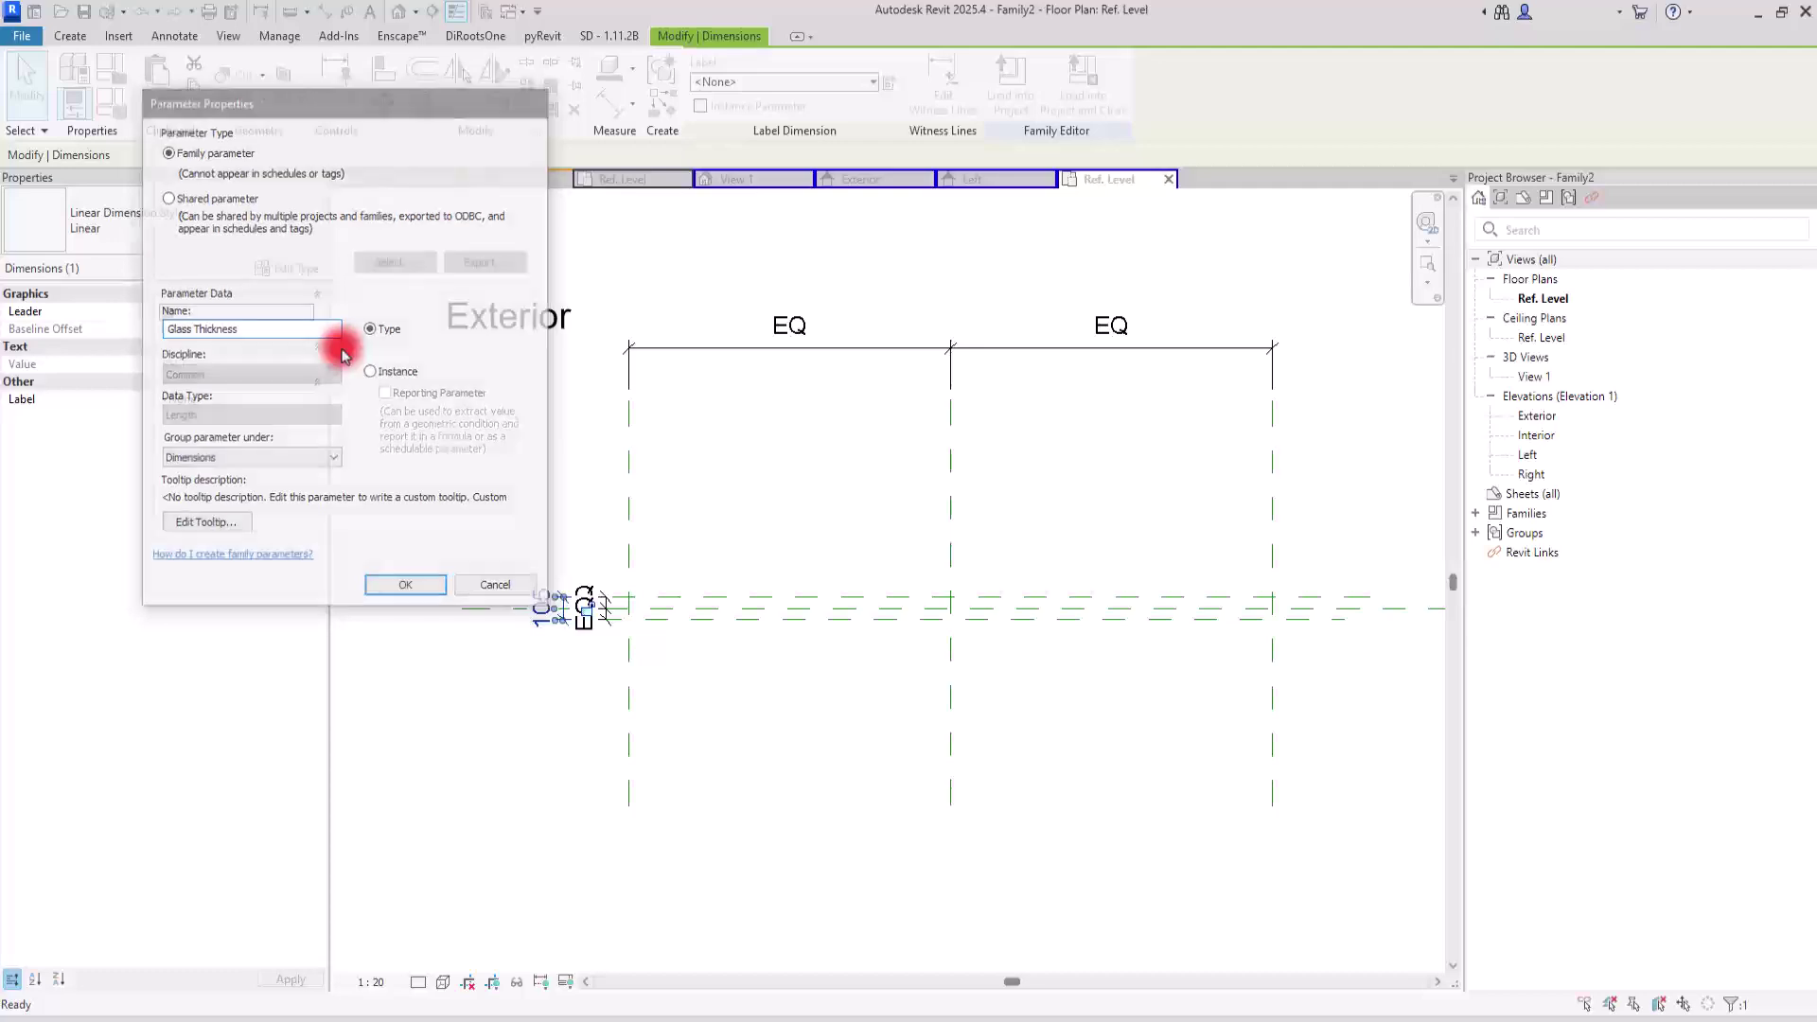
{"action": "key", "text": "Return"}
{"action": "left_click", "coordinate": [514, 522]}
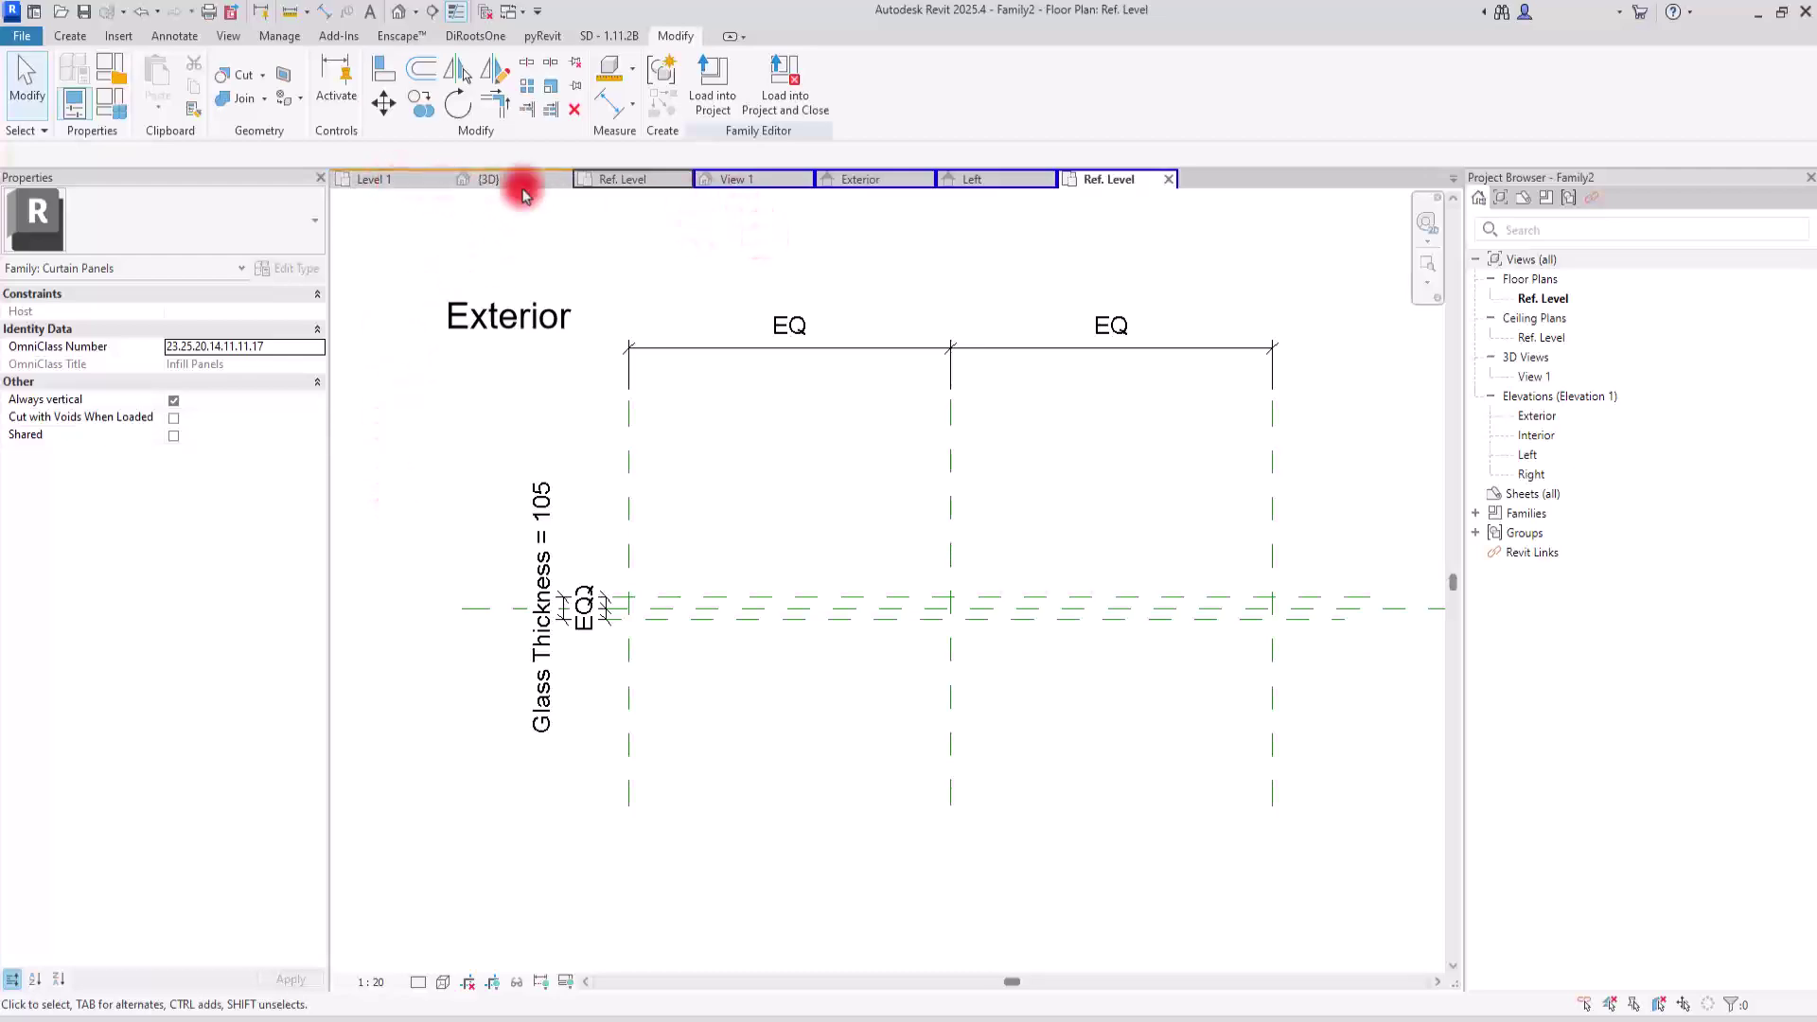
Check the project's Level 1 and 3D views, then return to the family's Ref. Level plan
{"action": "left_click", "coordinate": [362, 179]}
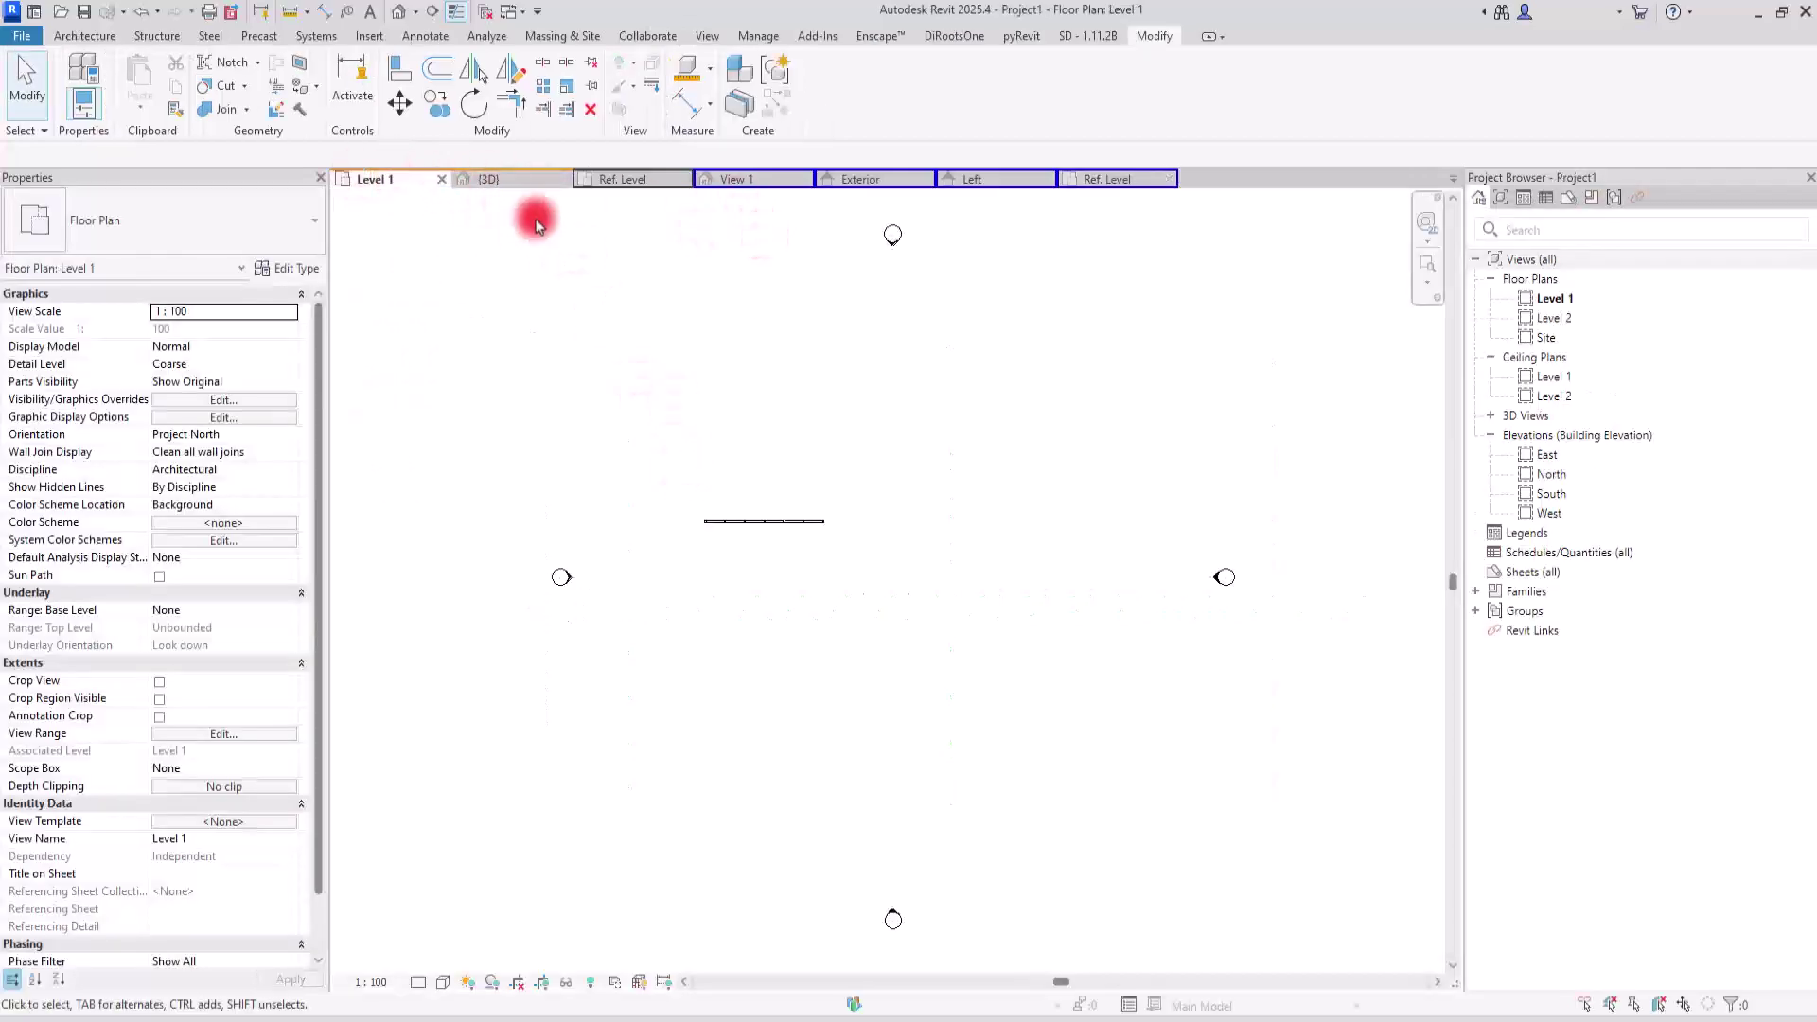
{"action": "left_click", "coordinate": [502, 178]}
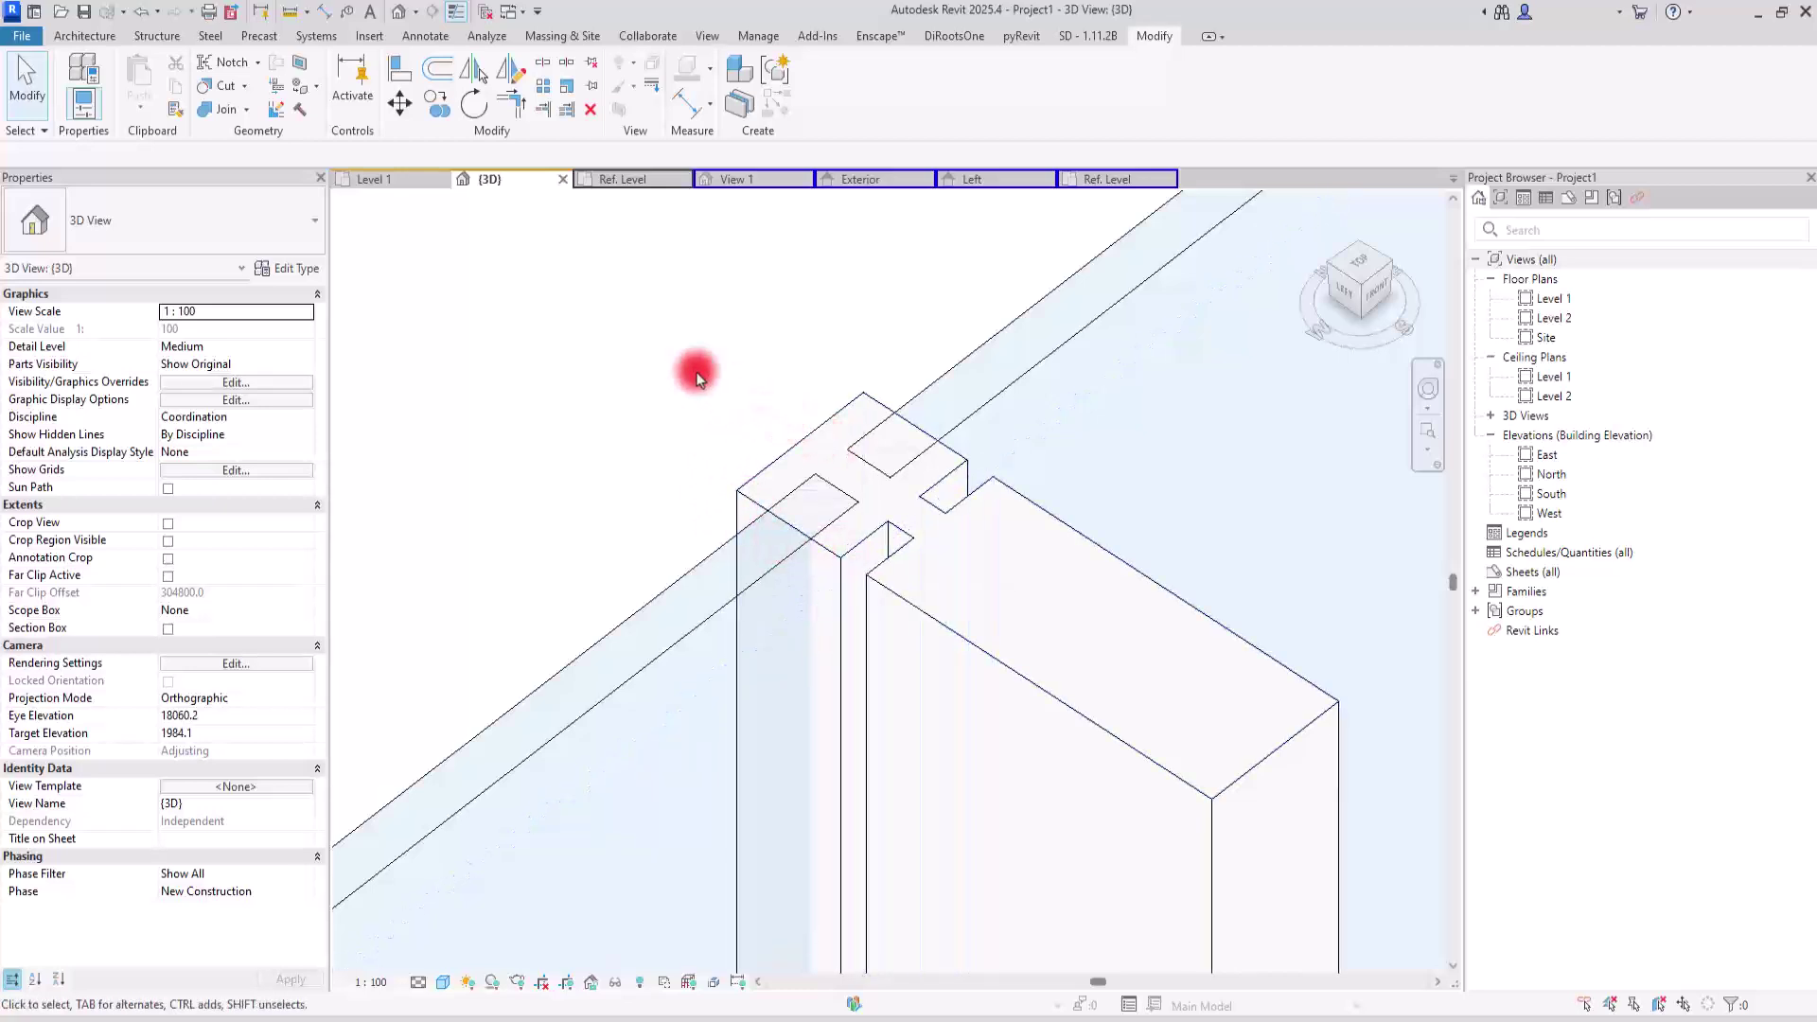
{"action": "left_click", "coordinate": [1107, 179]}
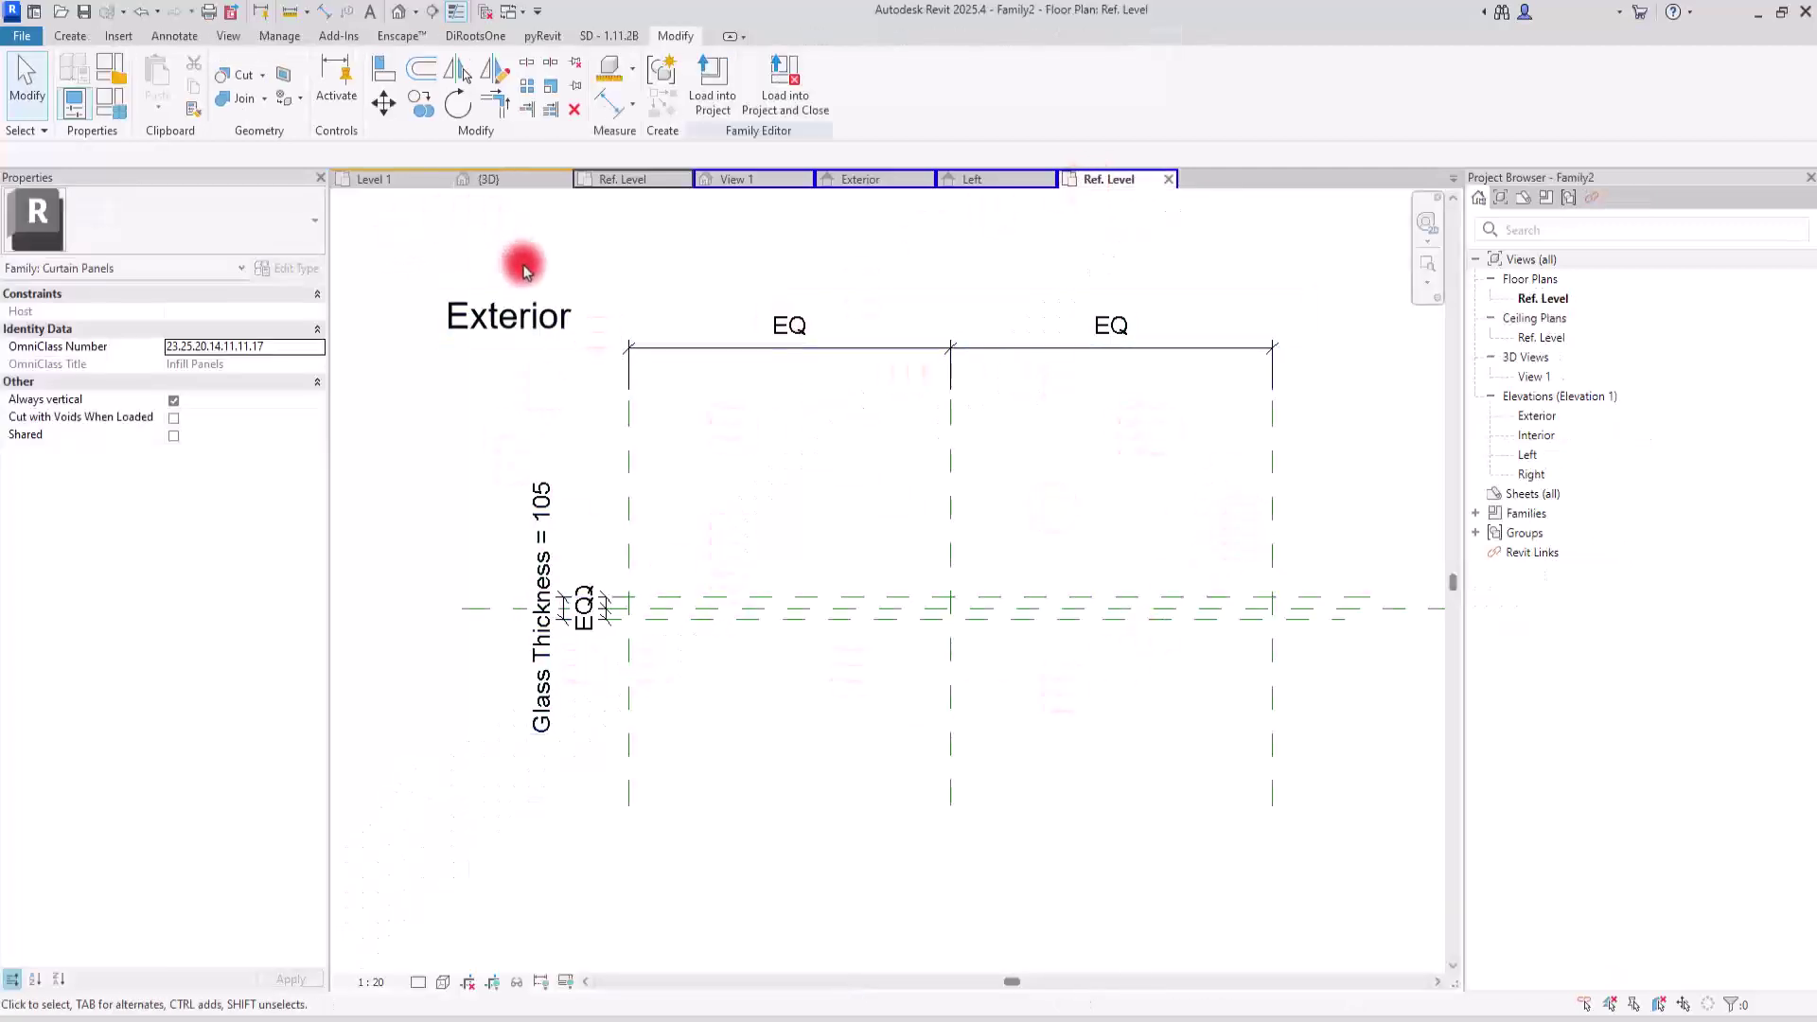
Draw vertical reference planes just outside the panel's left and right outer planes
{"action": "left_click", "coordinate": [74, 37]}
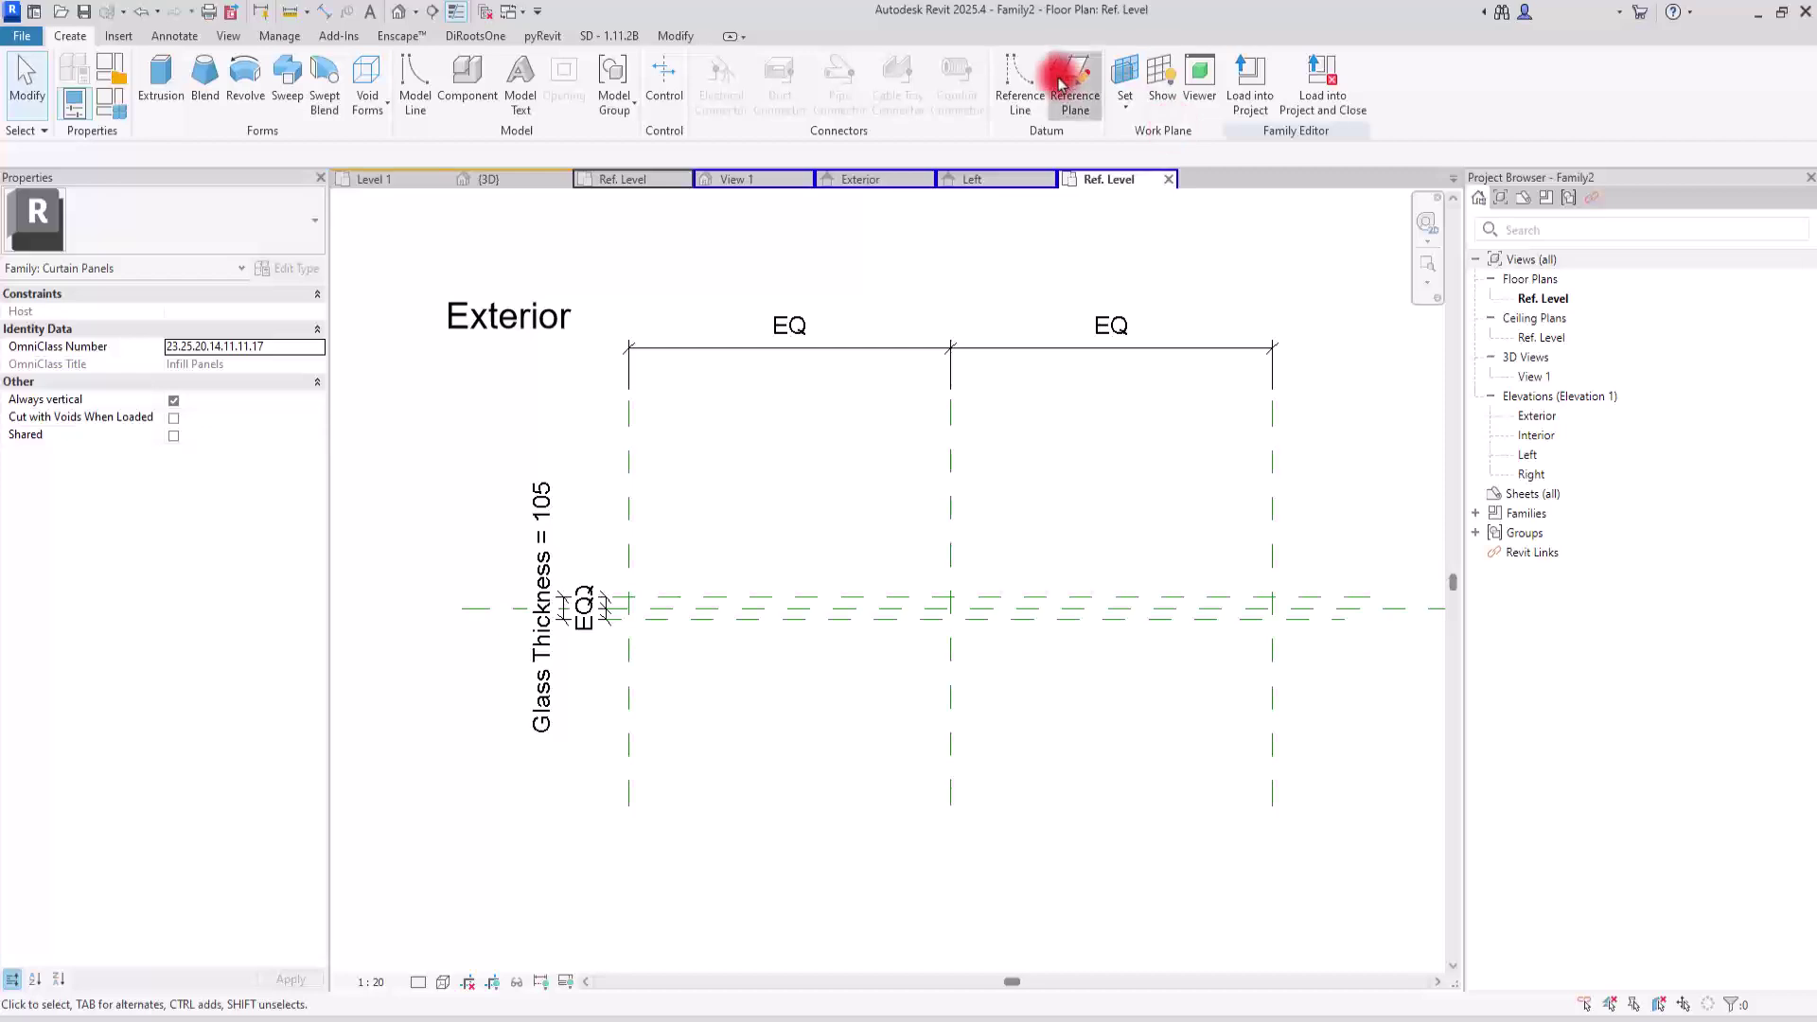
{"action": "left_click", "coordinate": [1069, 71]}
{"action": "left_click", "coordinate": [487, 778]}
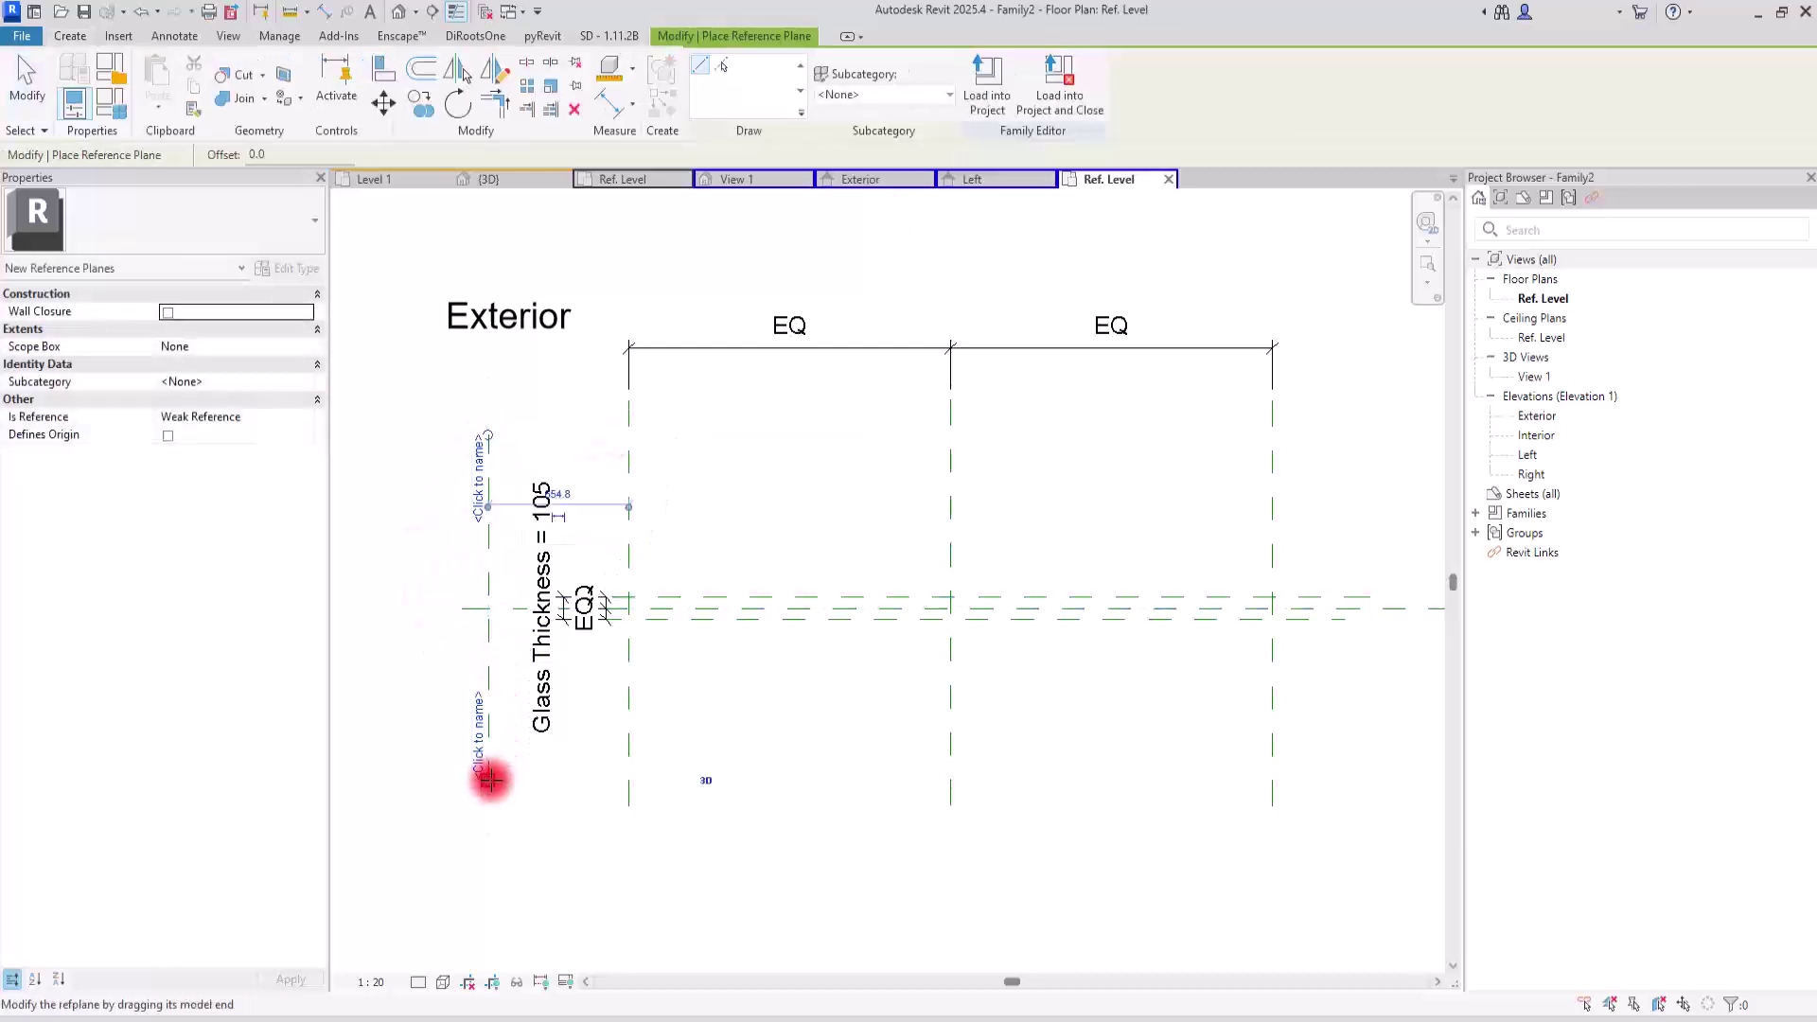
{"action": "scroll", "coordinate": [580, 643], "scroll_direction": "down", "scroll_amount": 2}
{"action": "left_click", "coordinate": [1122, 516]}
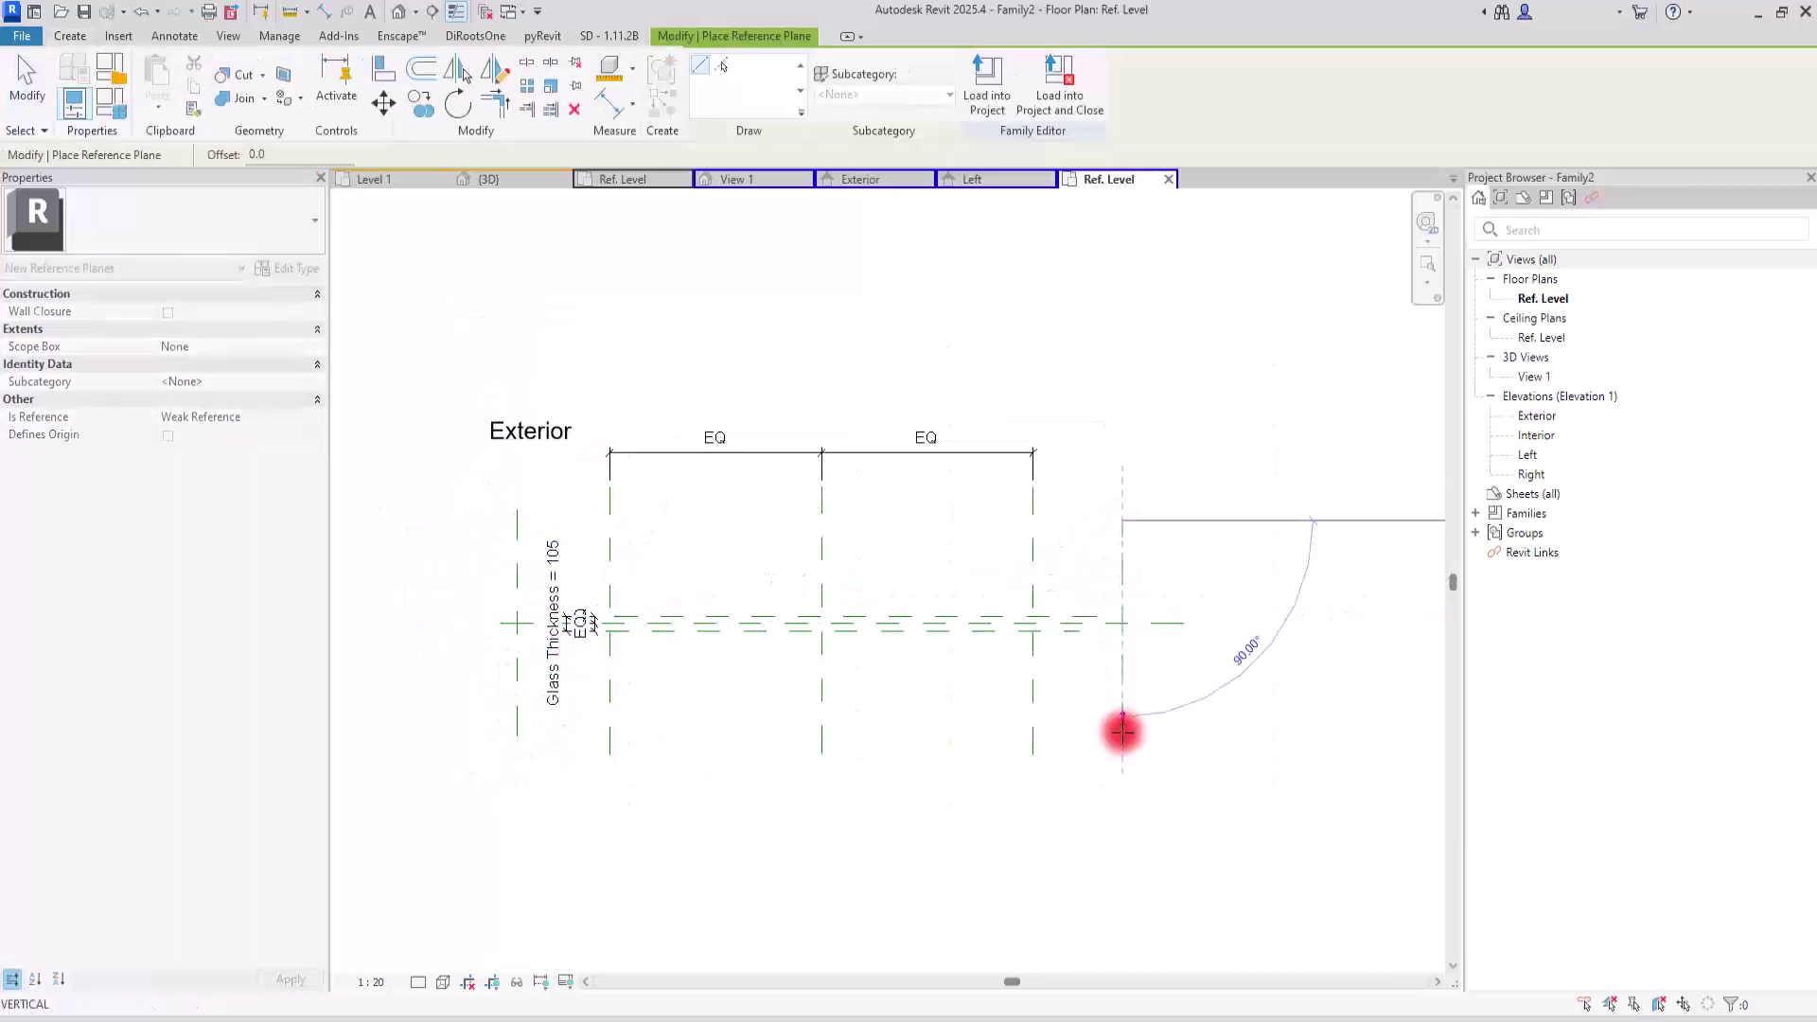
{"action": "left_click", "coordinate": [1123, 748]}
{"action": "key", "text": "Escape"}
{"action": "key", "text": "Escape"}
Dimension each new vertical plane to the panel's outer planes (655 and 632)
{"action": "left_click", "coordinate": [610, 102]}
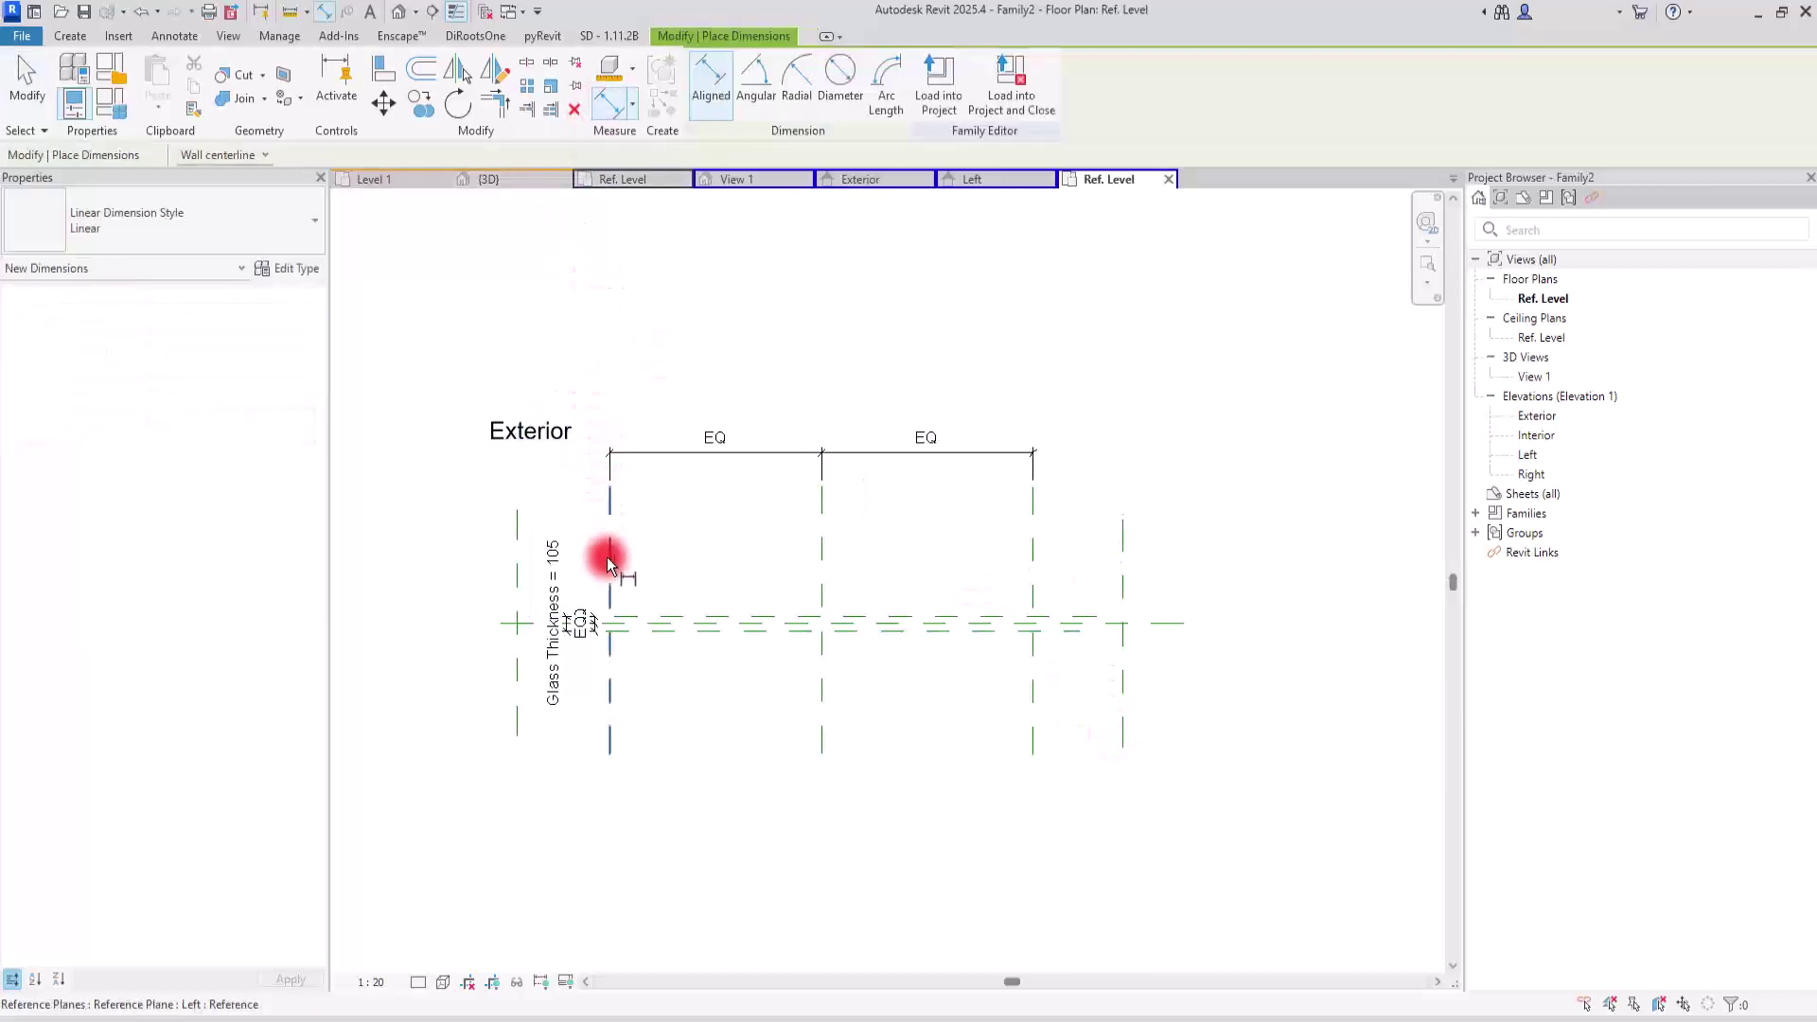
{"action": "left_click", "coordinate": [609, 554]}
{"action": "left_click", "coordinate": [516, 523]}
{"action": "left_click", "coordinate": [437, 505]}
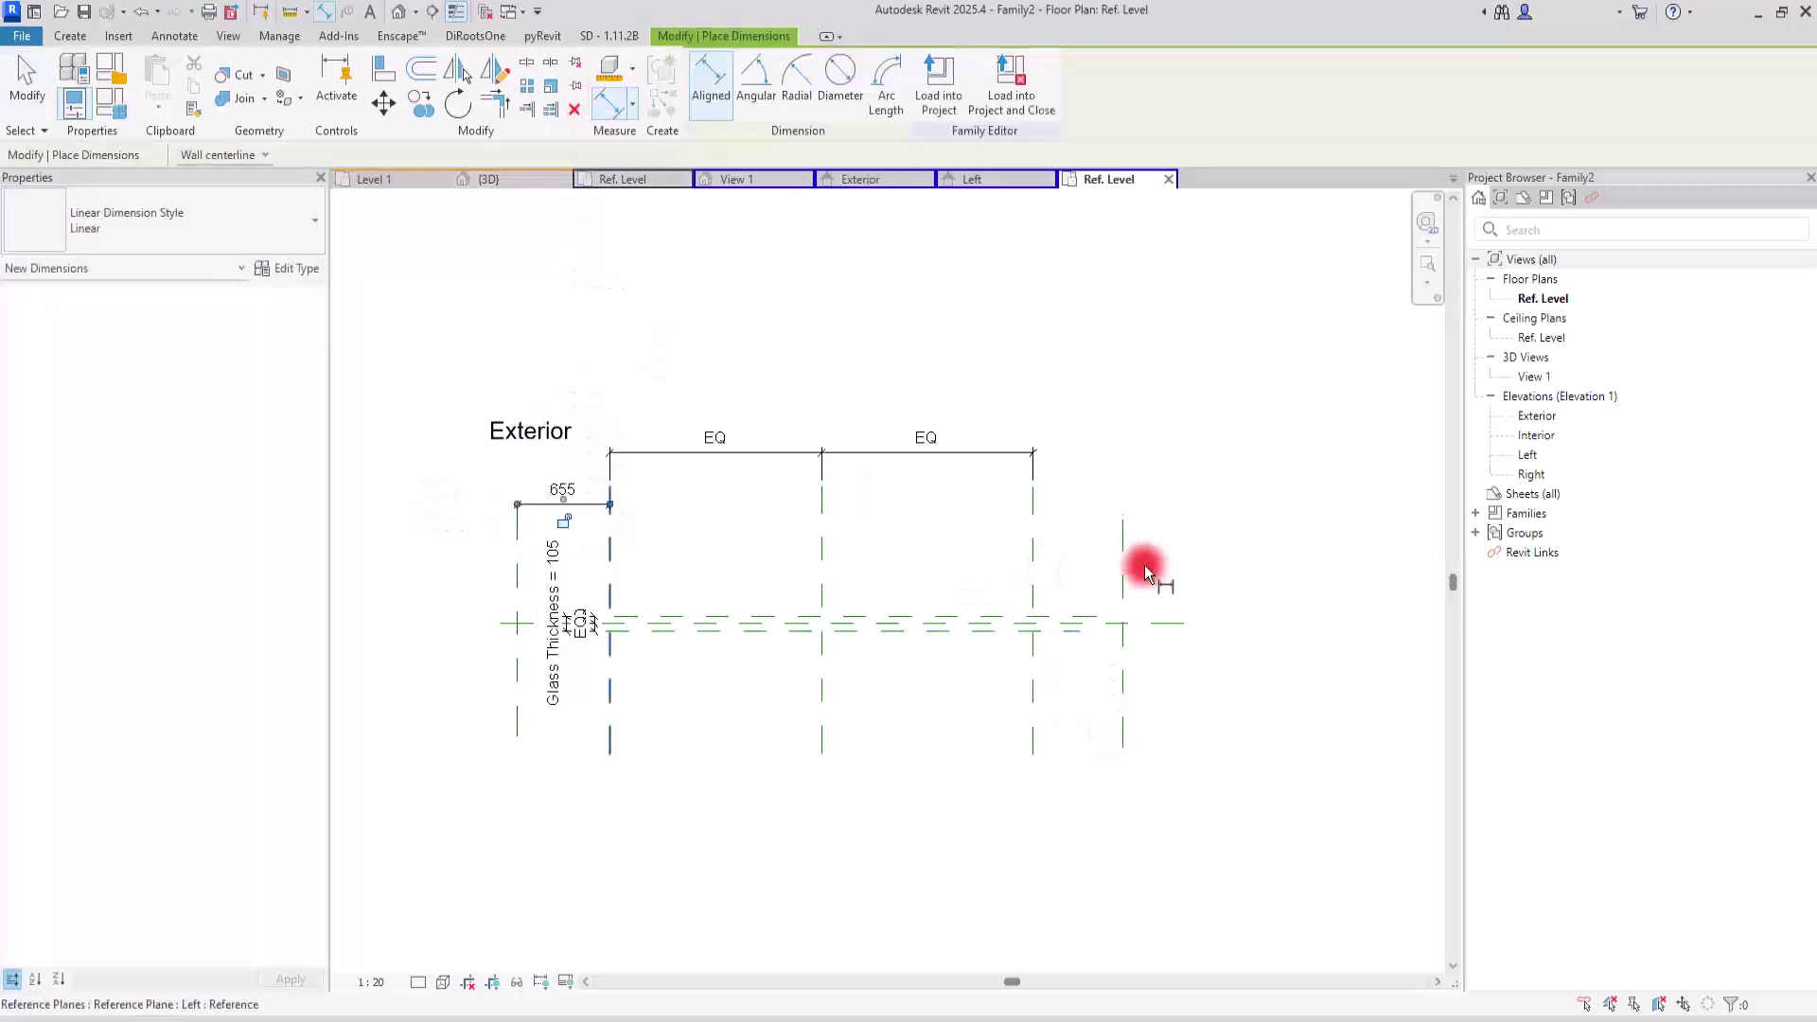
{"action": "left_click", "coordinate": [1034, 553]}
{"action": "left_click", "coordinate": [1130, 548]}
{"action": "left_click", "coordinate": [1287, 518]}
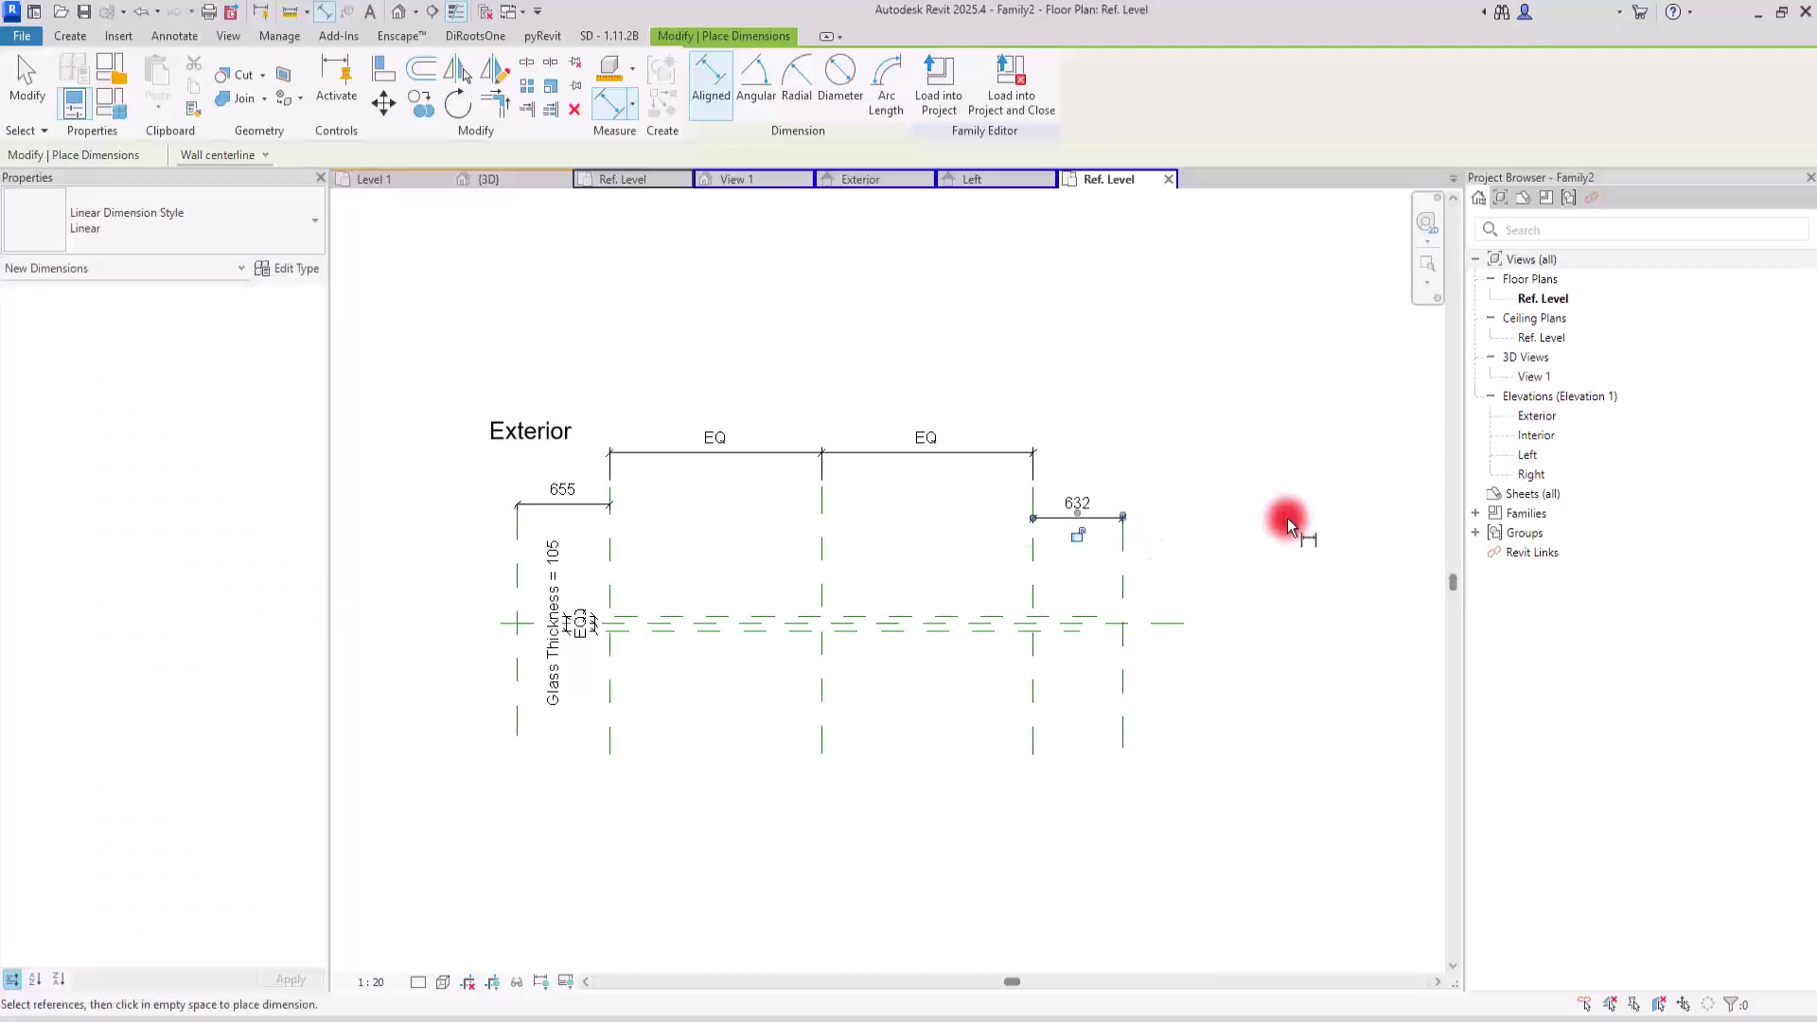
{"action": "key", "text": "Escape"}
Label both gap dimensions with one new Glass Gap parameter, making both 655
{"action": "left_click", "coordinate": [567, 503], "text": "ctrl"}
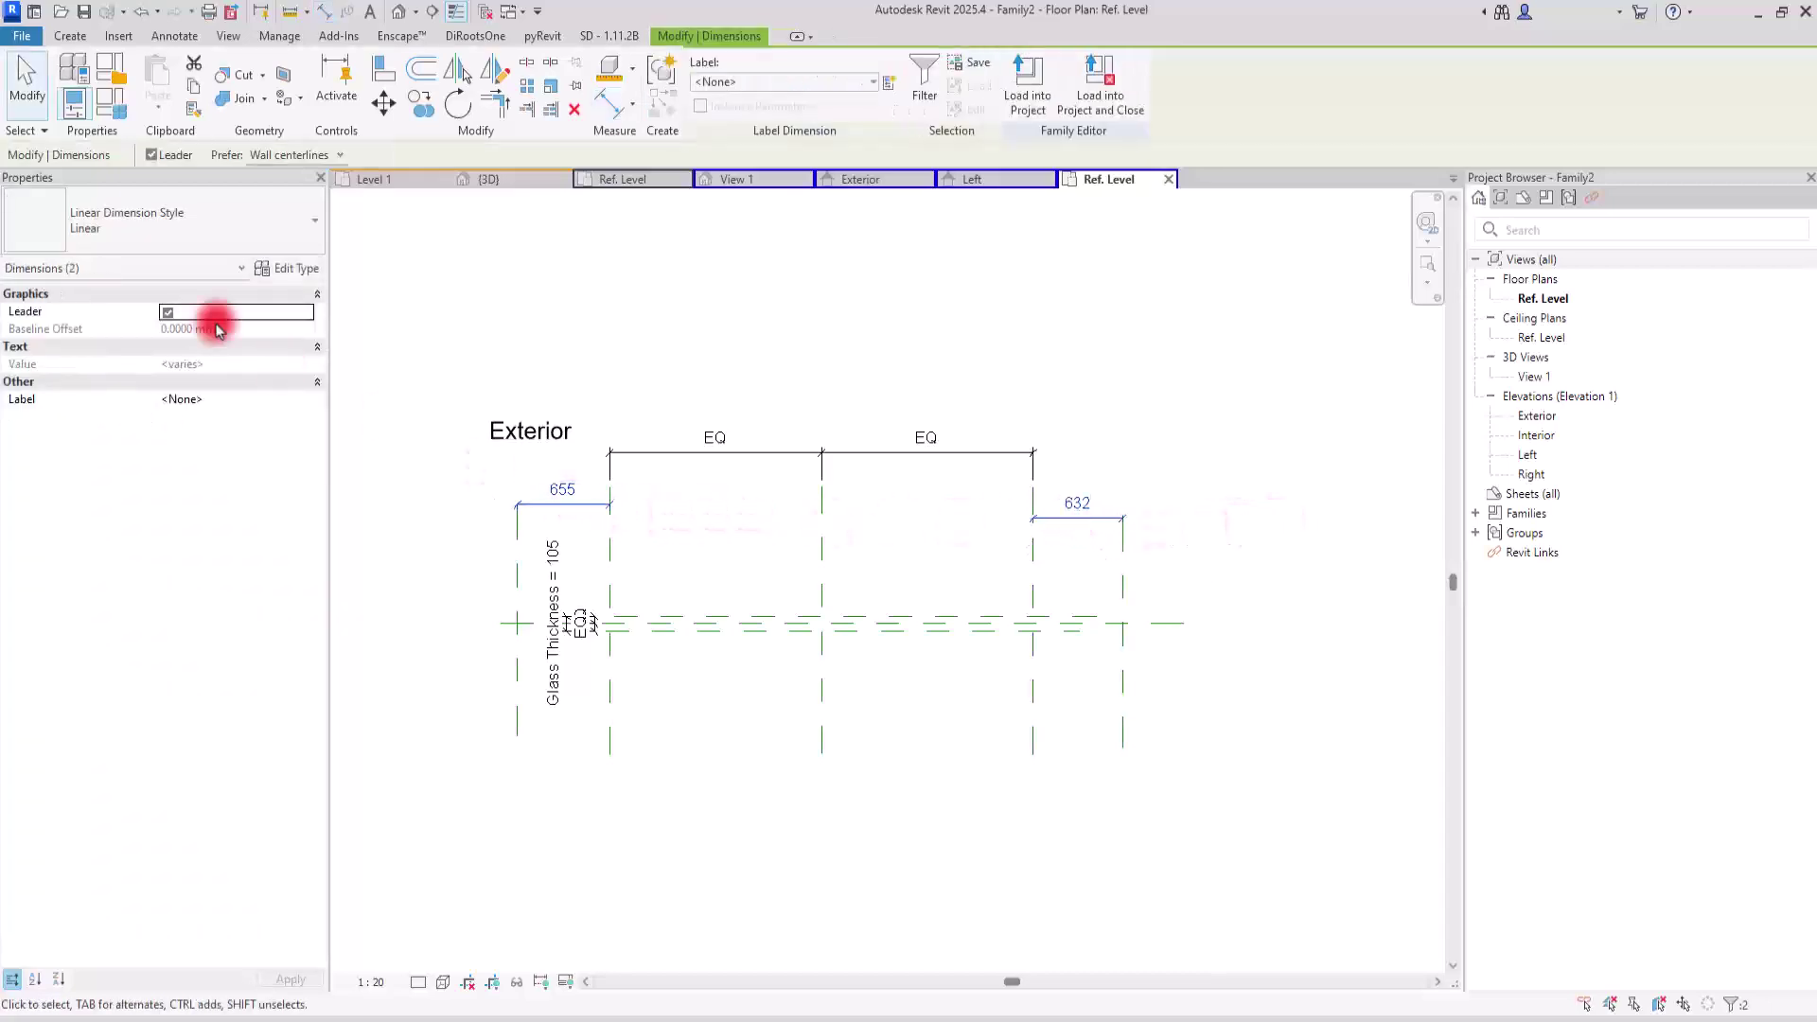
{"action": "left_click", "coordinate": [890, 84]}
{"action": "left_click", "coordinate": [227, 328]}
{"action": "type", "text": "Glass Gap"}
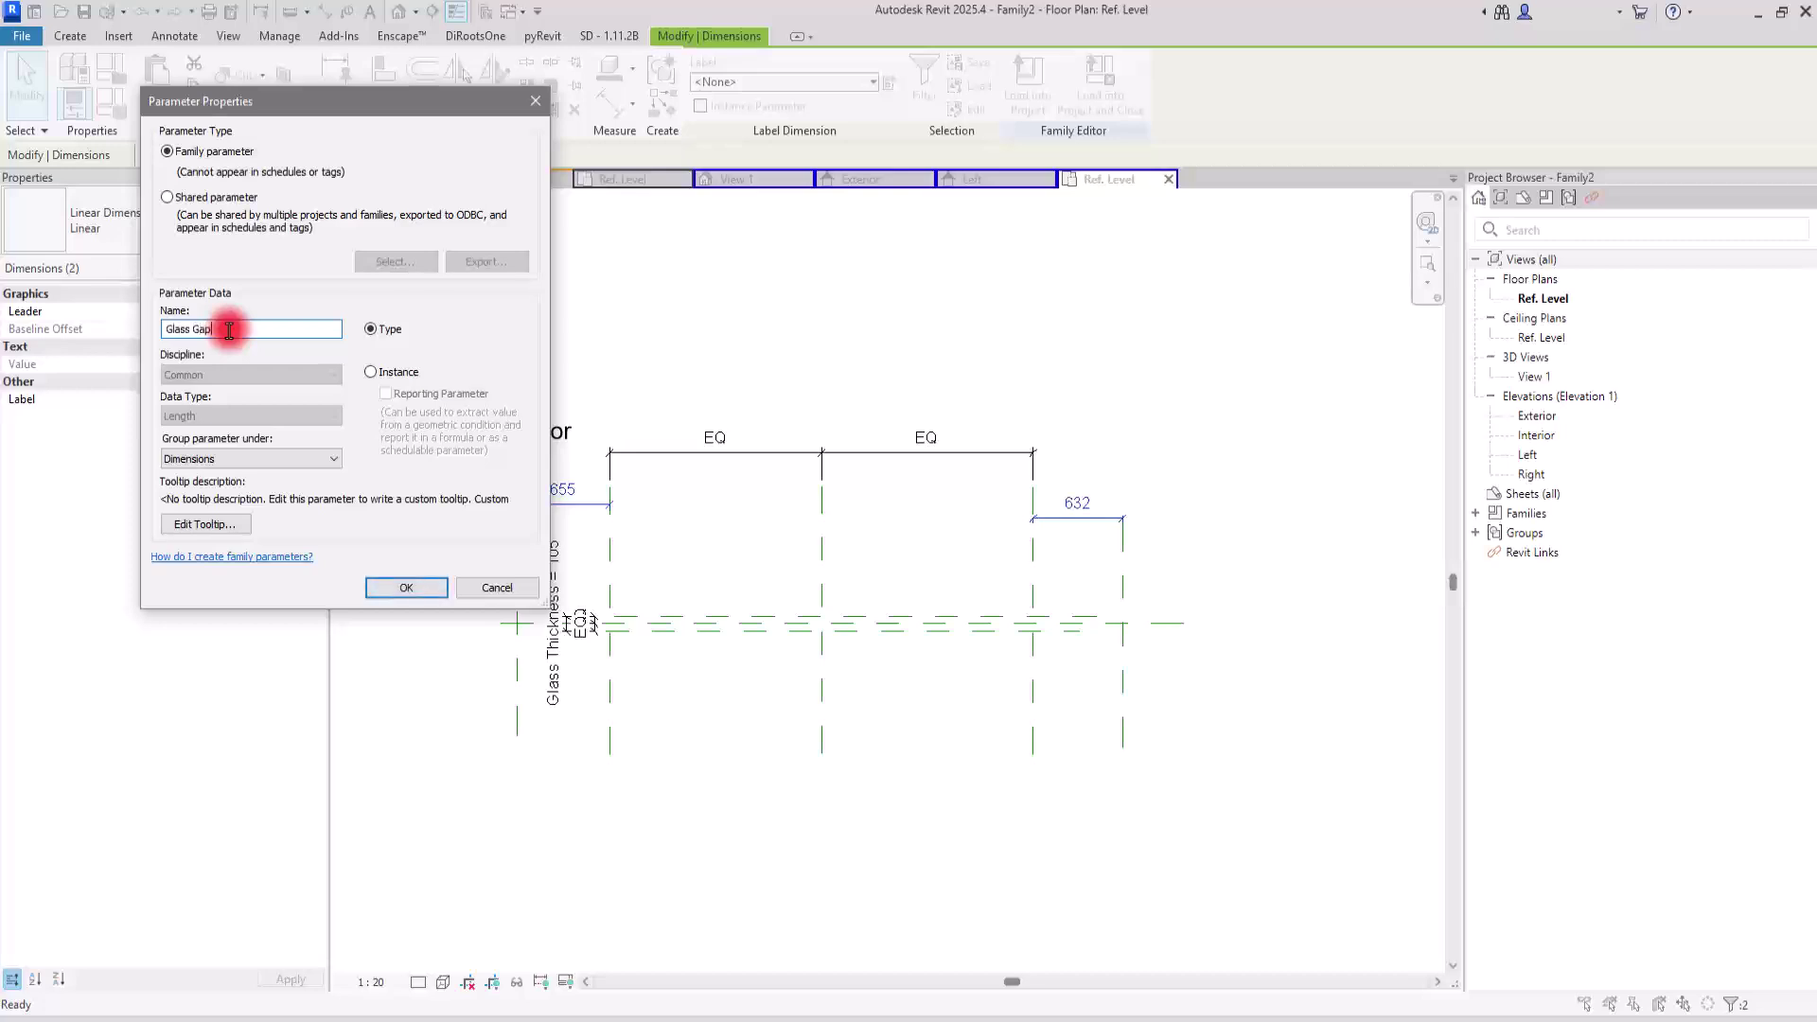
{"action": "key", "text": "Return"}
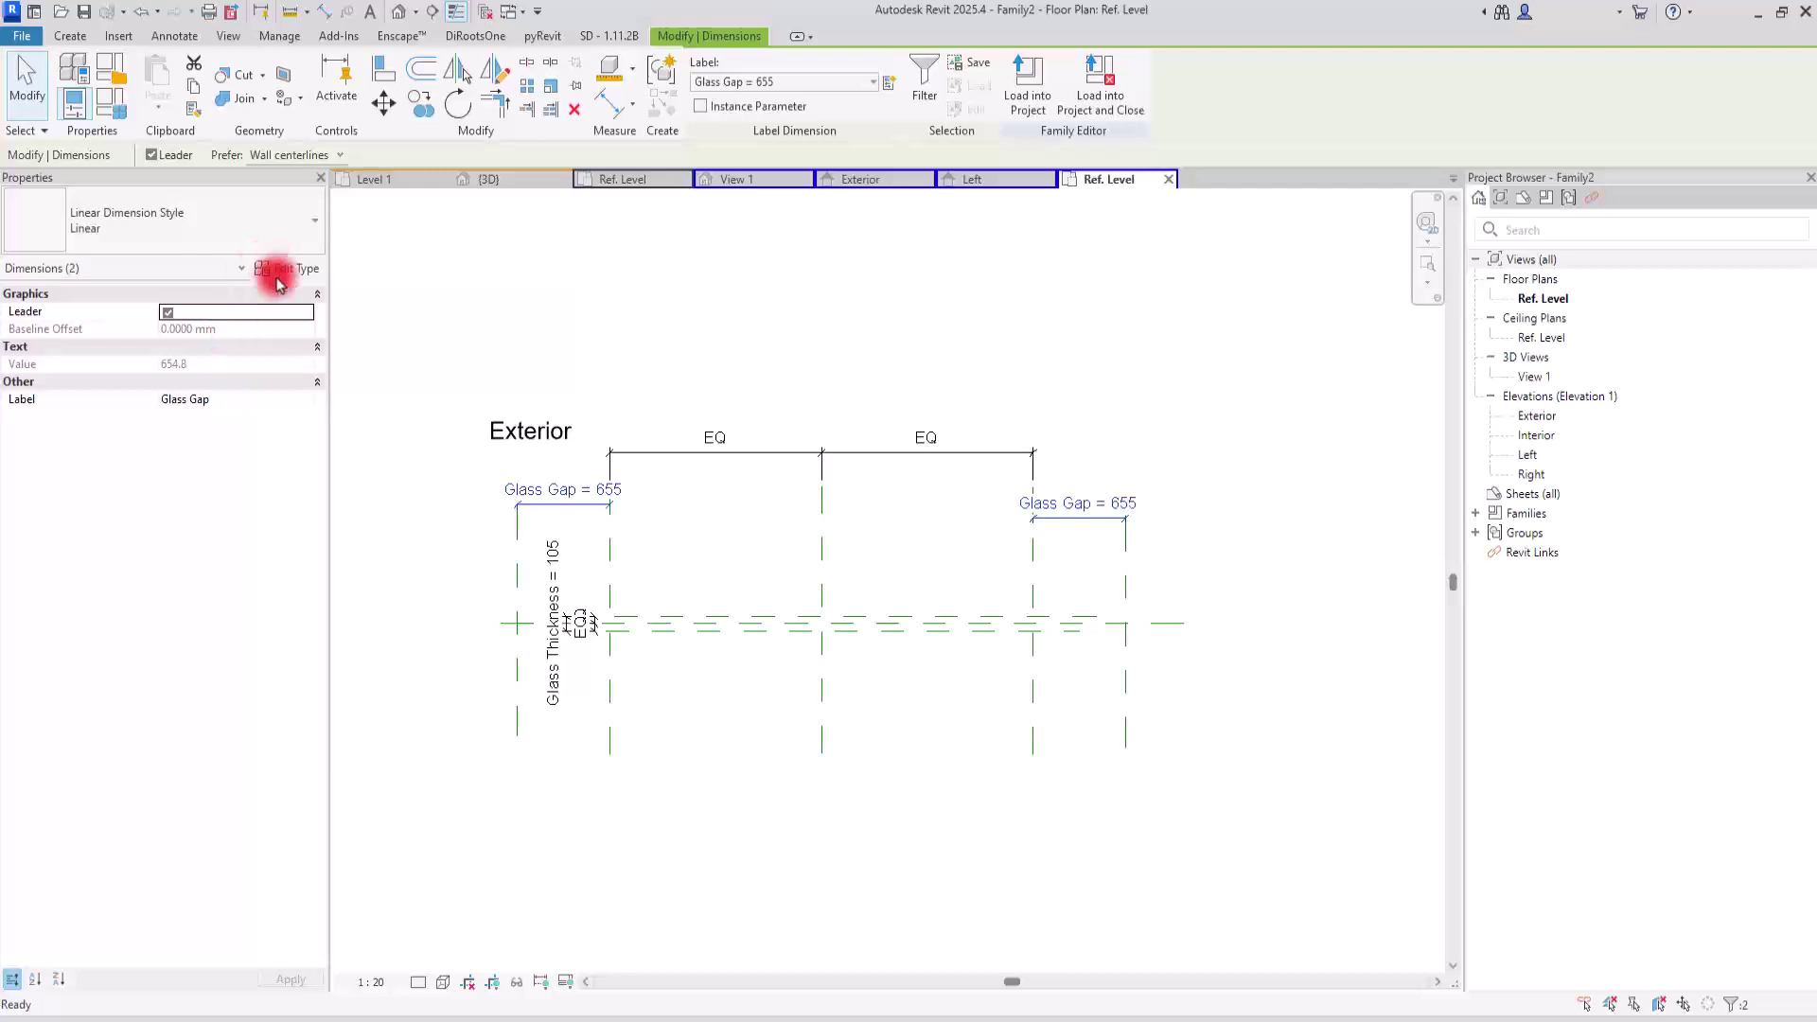
{"action": "left_click", "coordinate": [678, 315]}
Sketch a rectangular extrusion between the gap planes and the Glass Thickness planes
{"action": "left_click", "coordinate": [71, 42]}
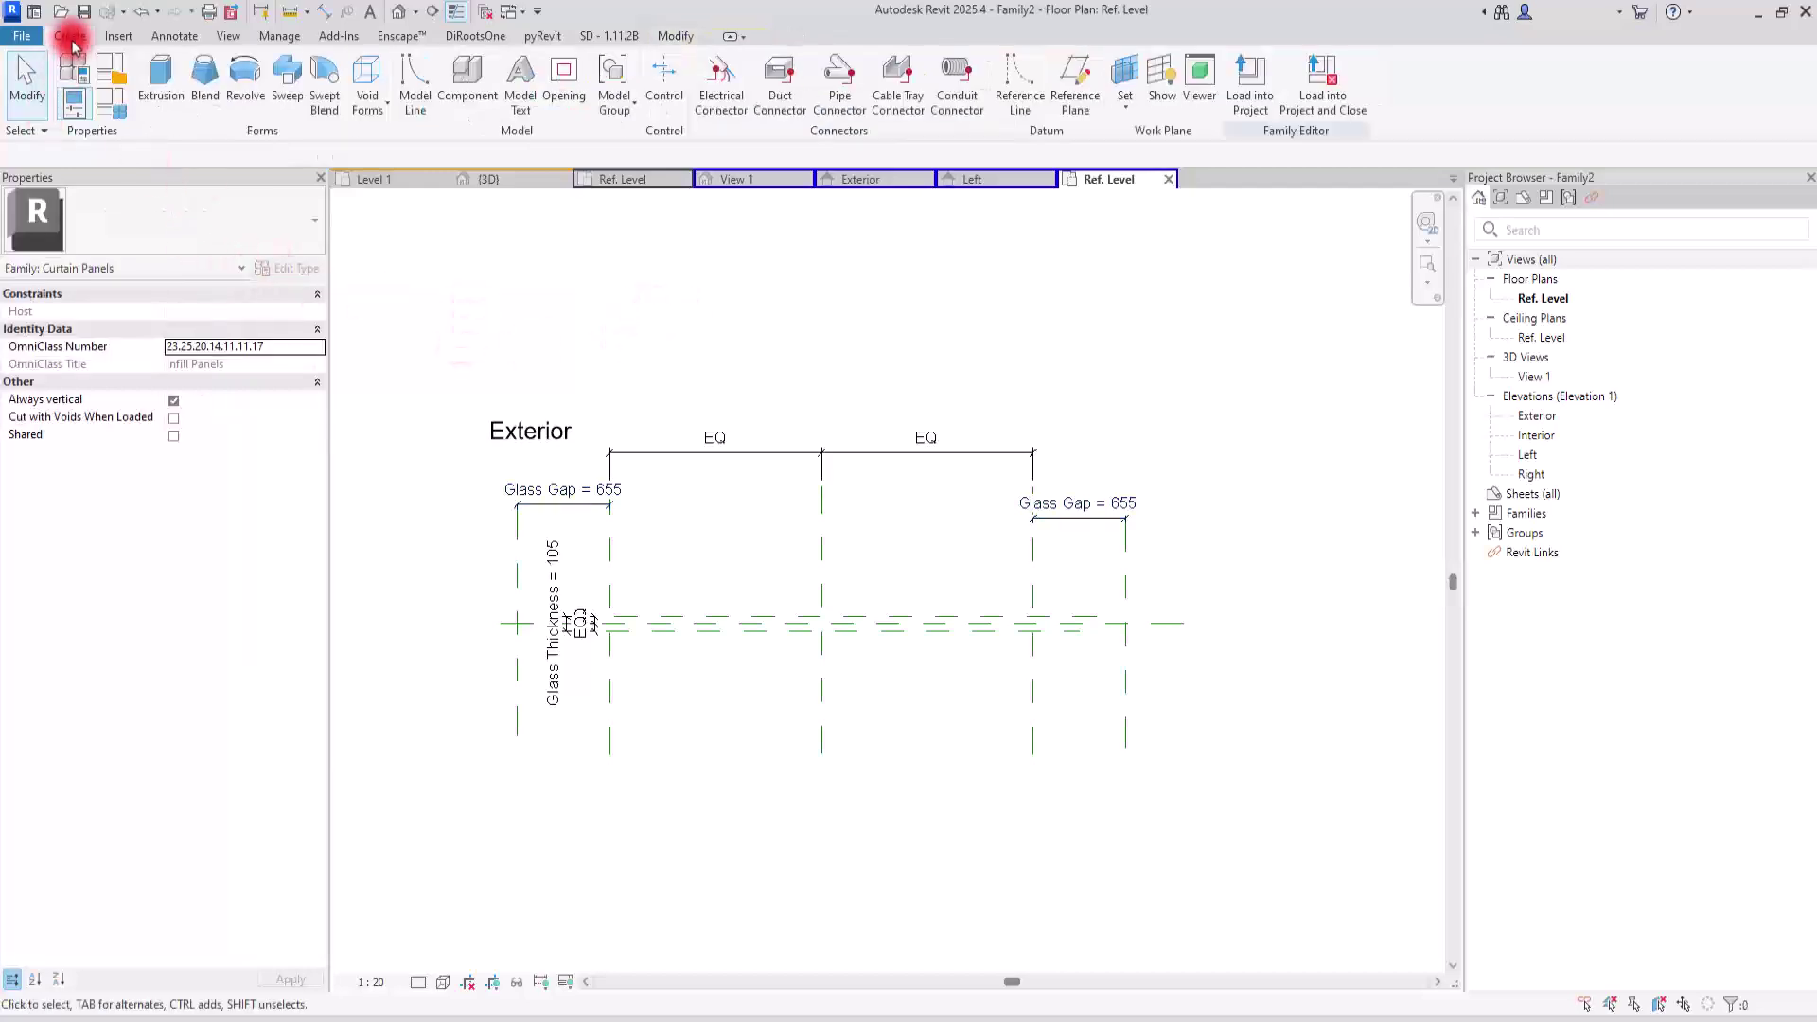
{"action": "left_click", "coordinate": [168, 71]}
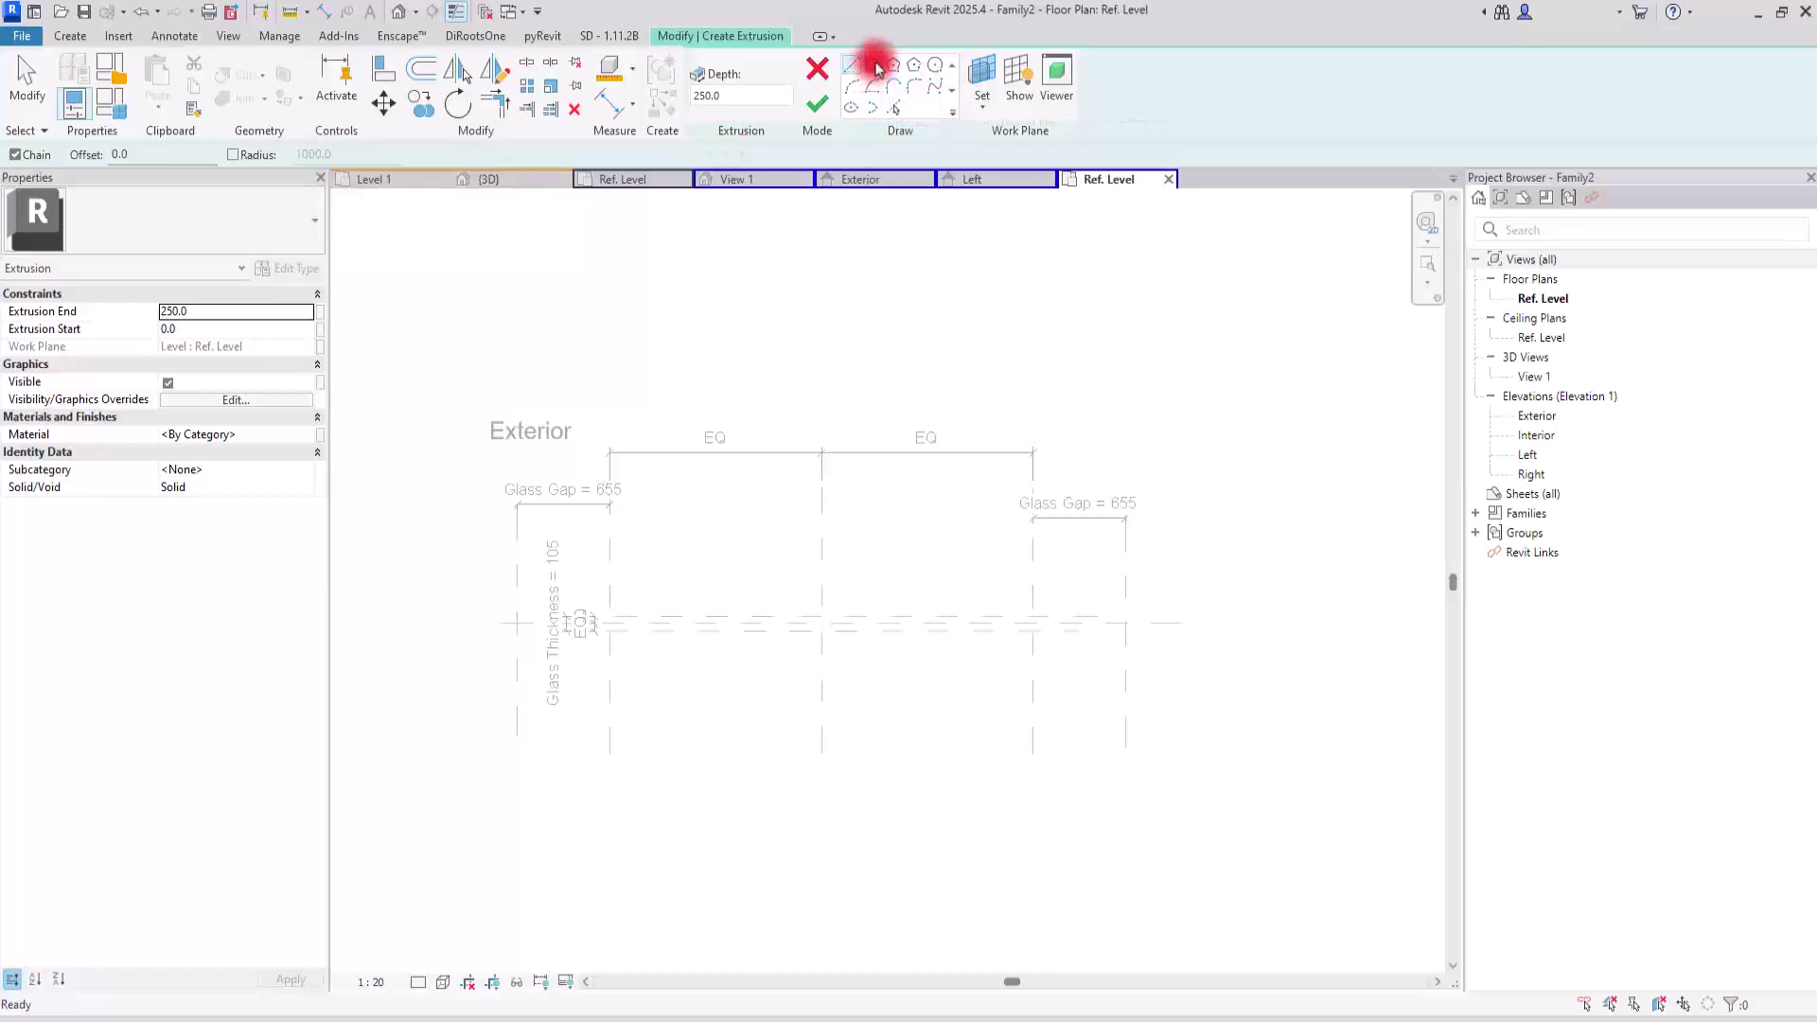
{"action": "left_click", "coordinate": [874, 65]}
{"action": "scroll", "coordinate": [663, 681], "scroll_direction": "up", "scroll_amount": 4}
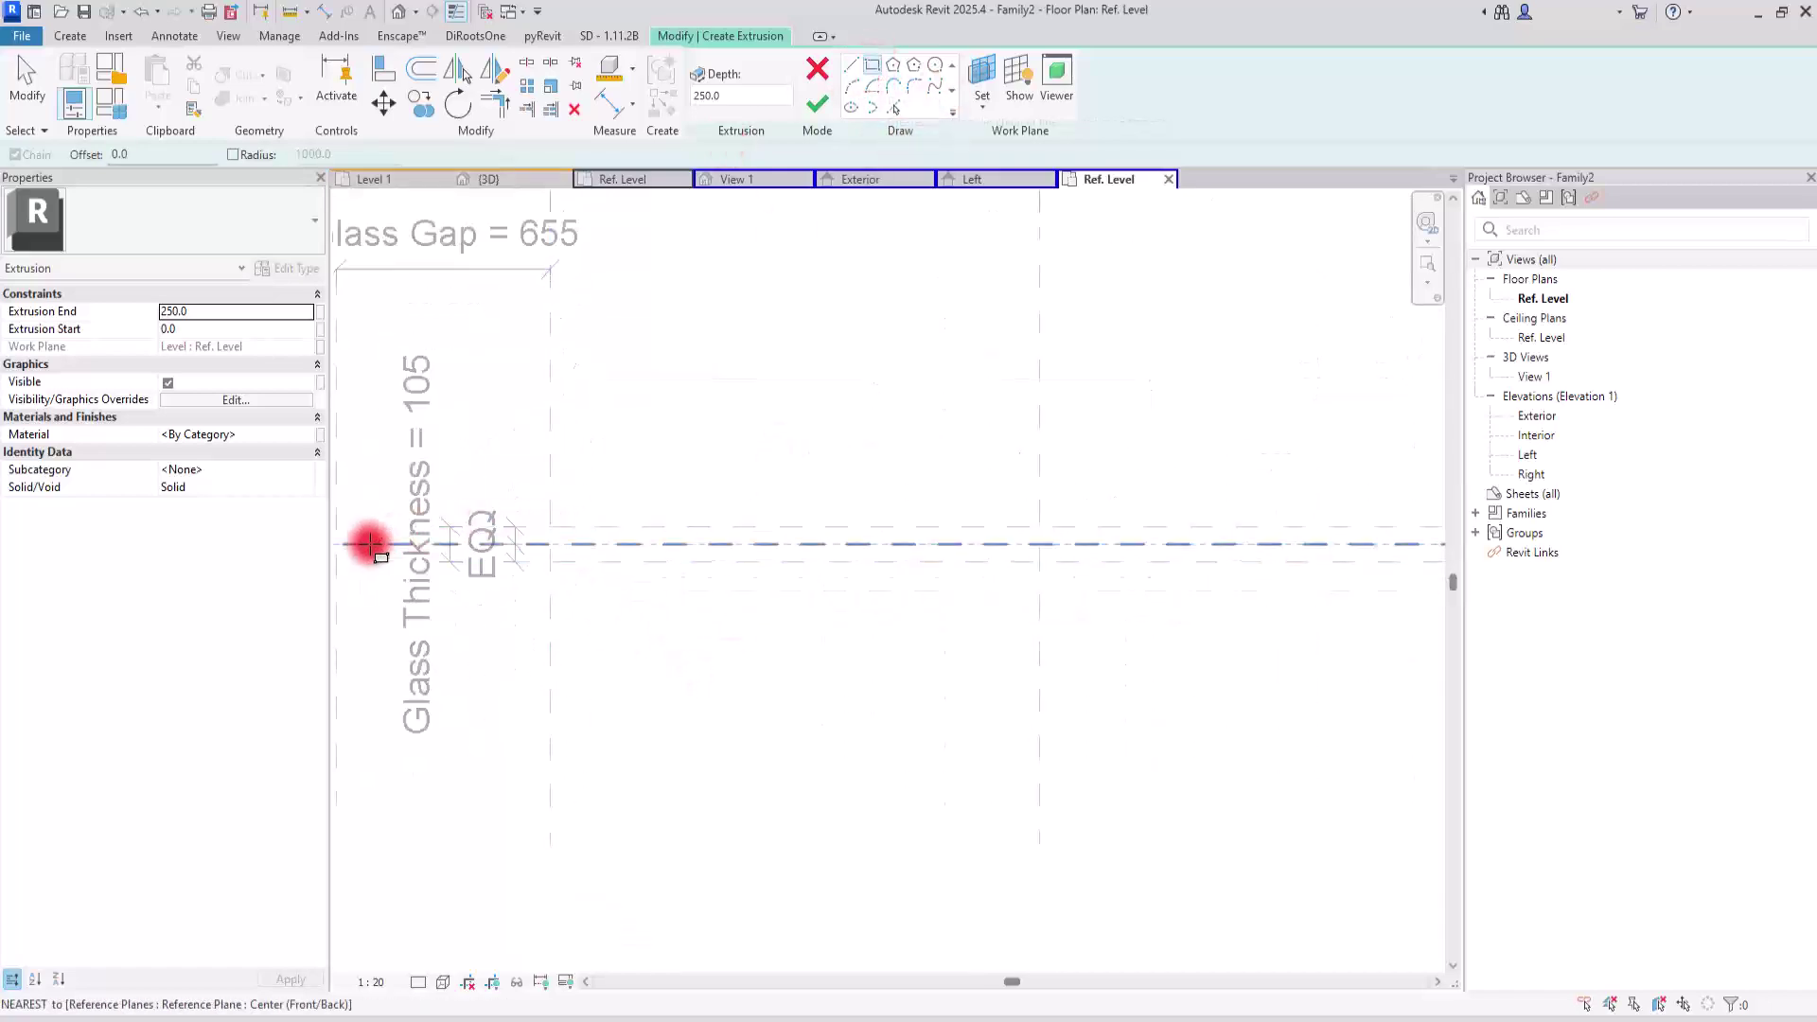
{"action": "scroll", "coordinate": [795, 530], "scroll_direction": "down", "scroll_amount": 2}
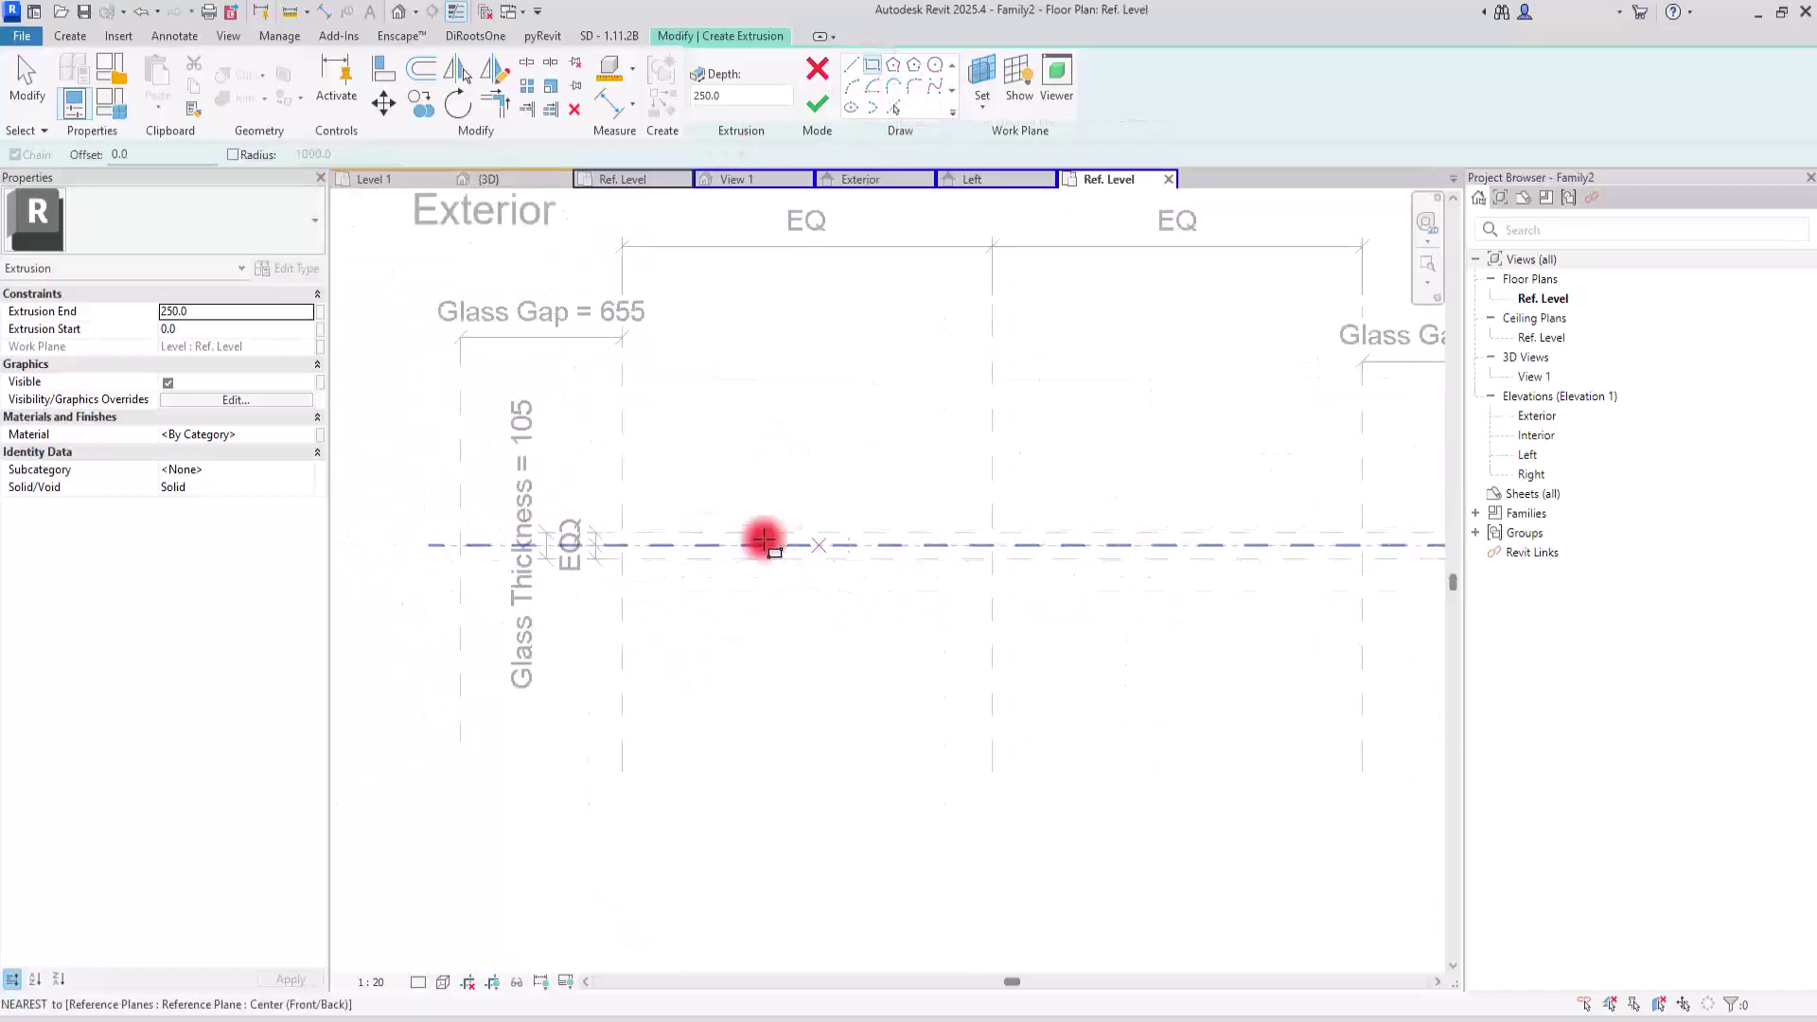
{"action": "left_click", "coordinate": [460, 528]}
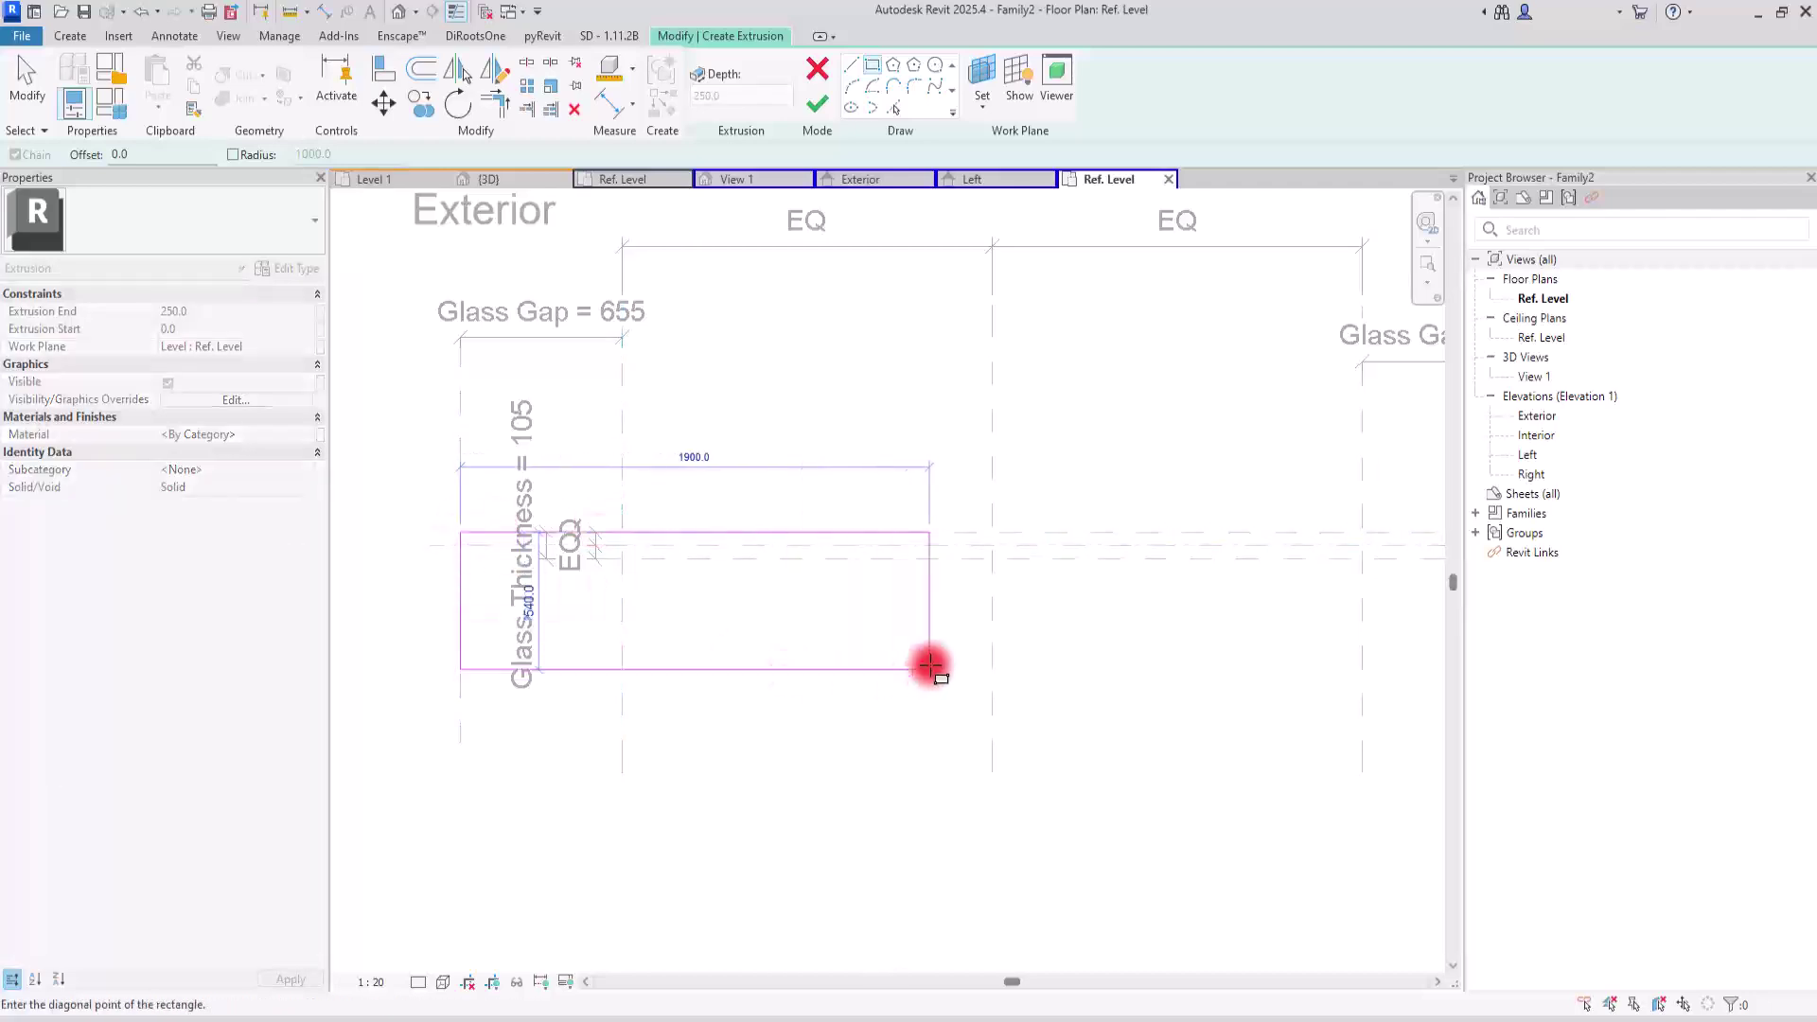
{"action": "scroll", "coordinate": [1041, 653], "scroll_direction": "down", "scroll_amount": 1}
{"action": "left_click", "coordinate": [1378, 582]}
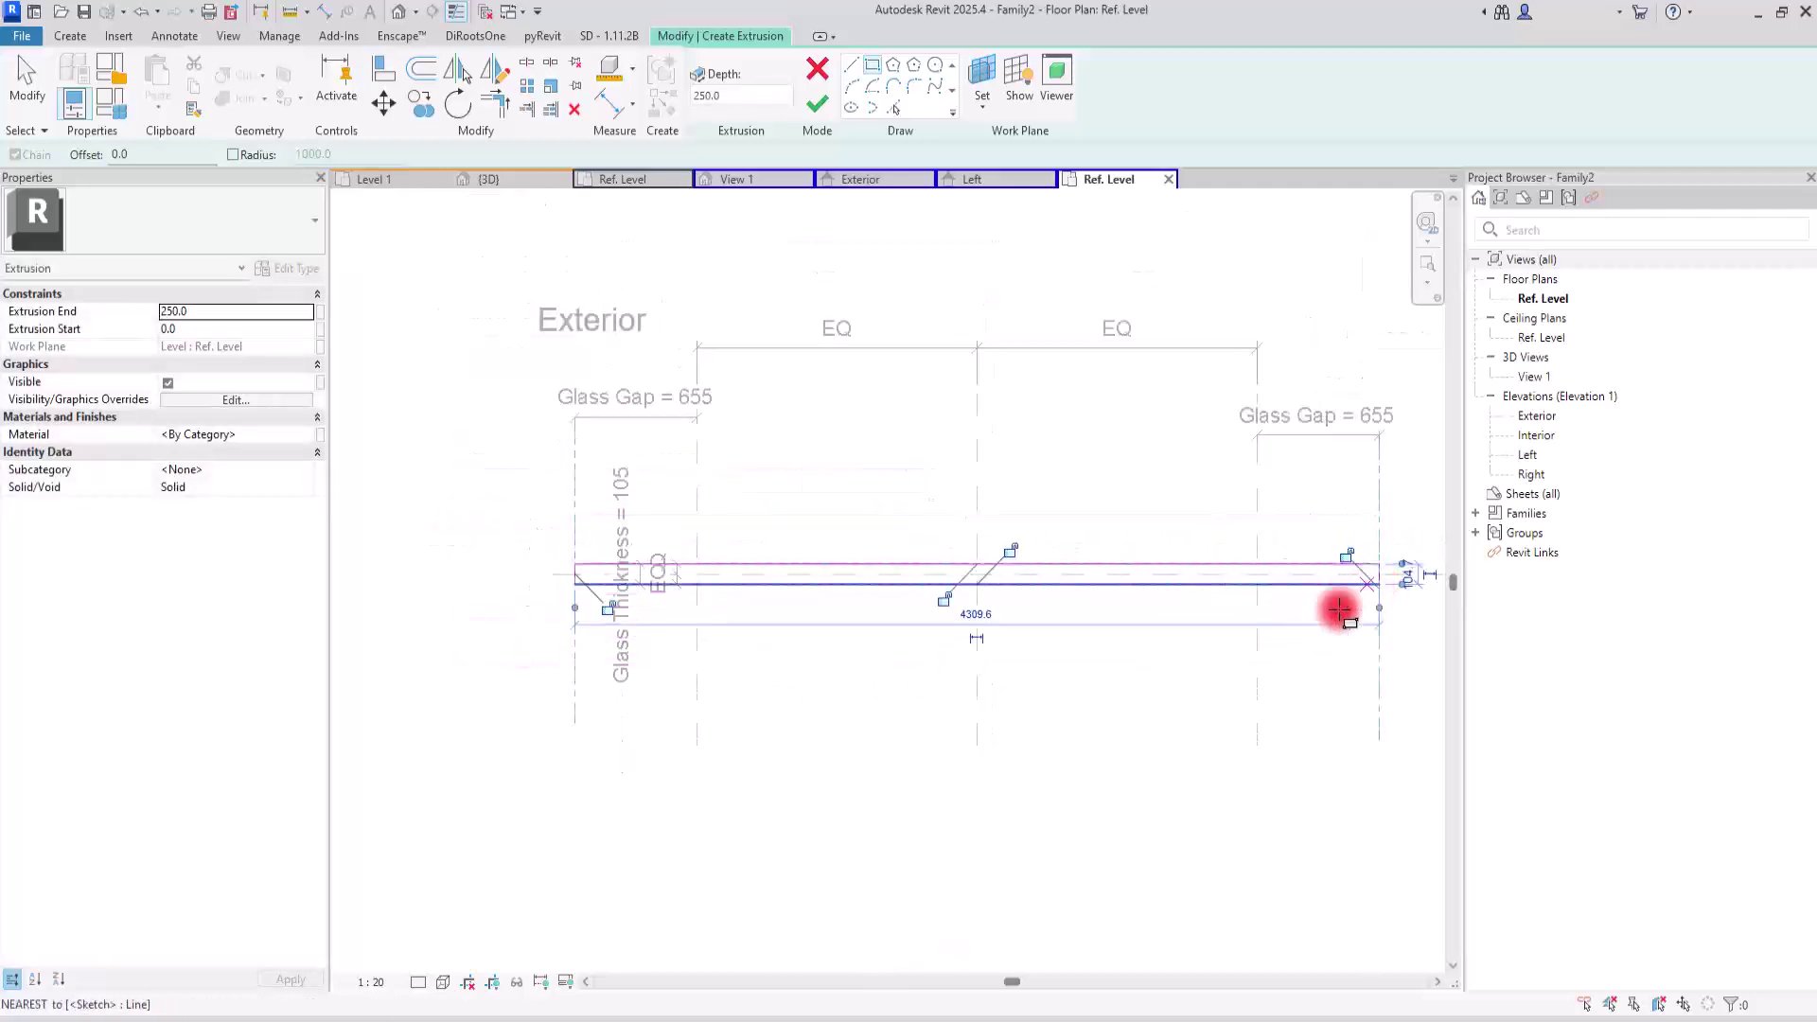
Lock the rectangle's right, bottom and left edges to their reference planes and finish the extrusion
{"action": "left_click", "coordinate": [1000, 552]}
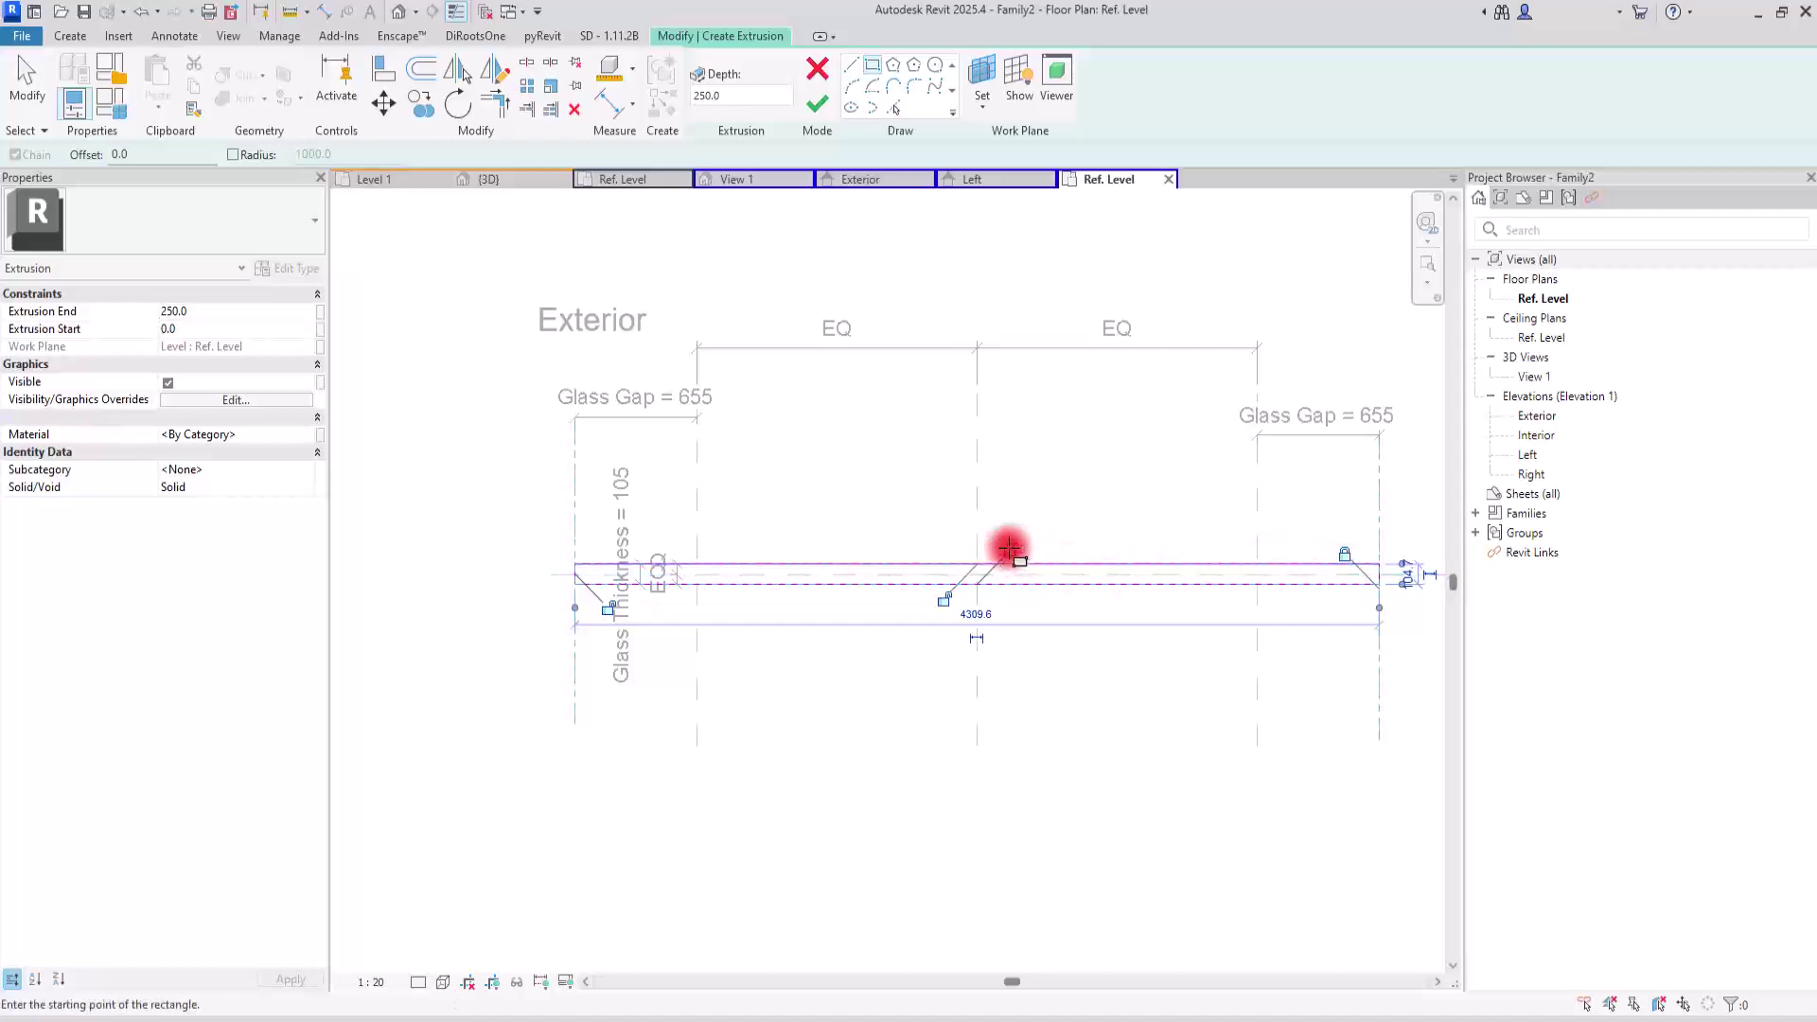
{"action": "left_click", "coordinate": [943, 599]}
{"action": "left_click", "coordinate": [607, 608]}
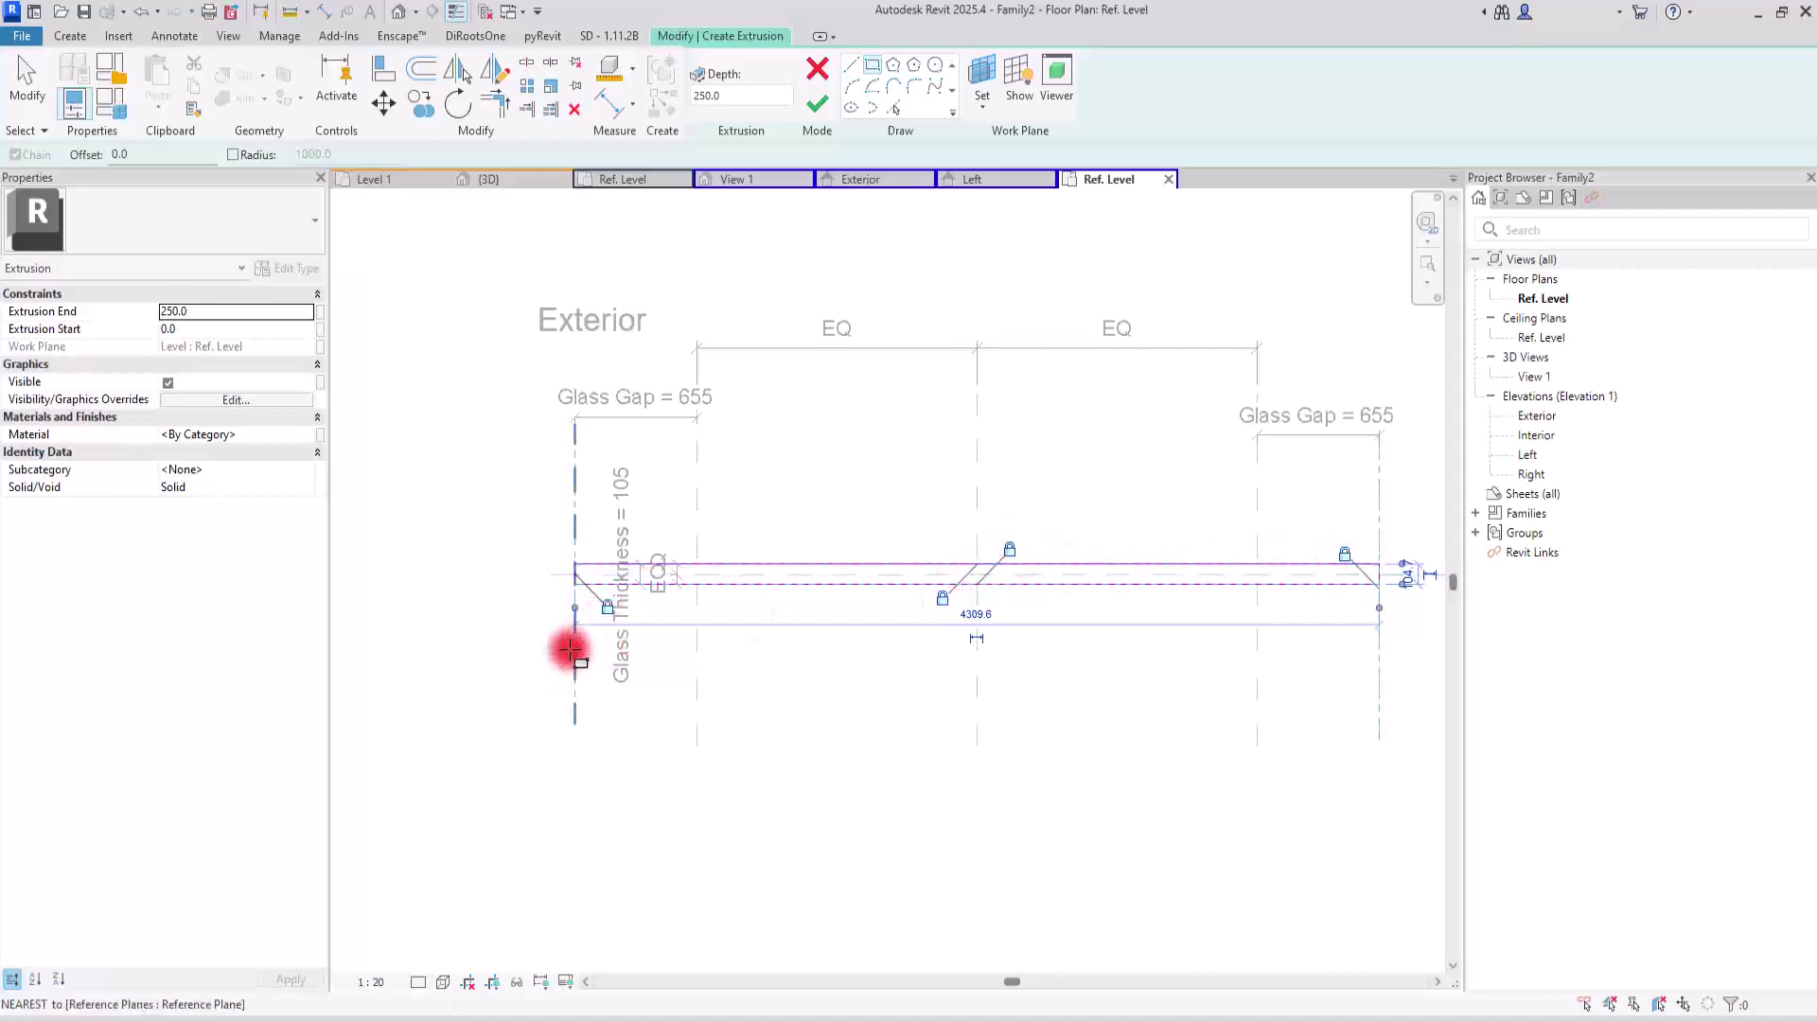
{"action": "left_click", "coordinate": [816, 102]}
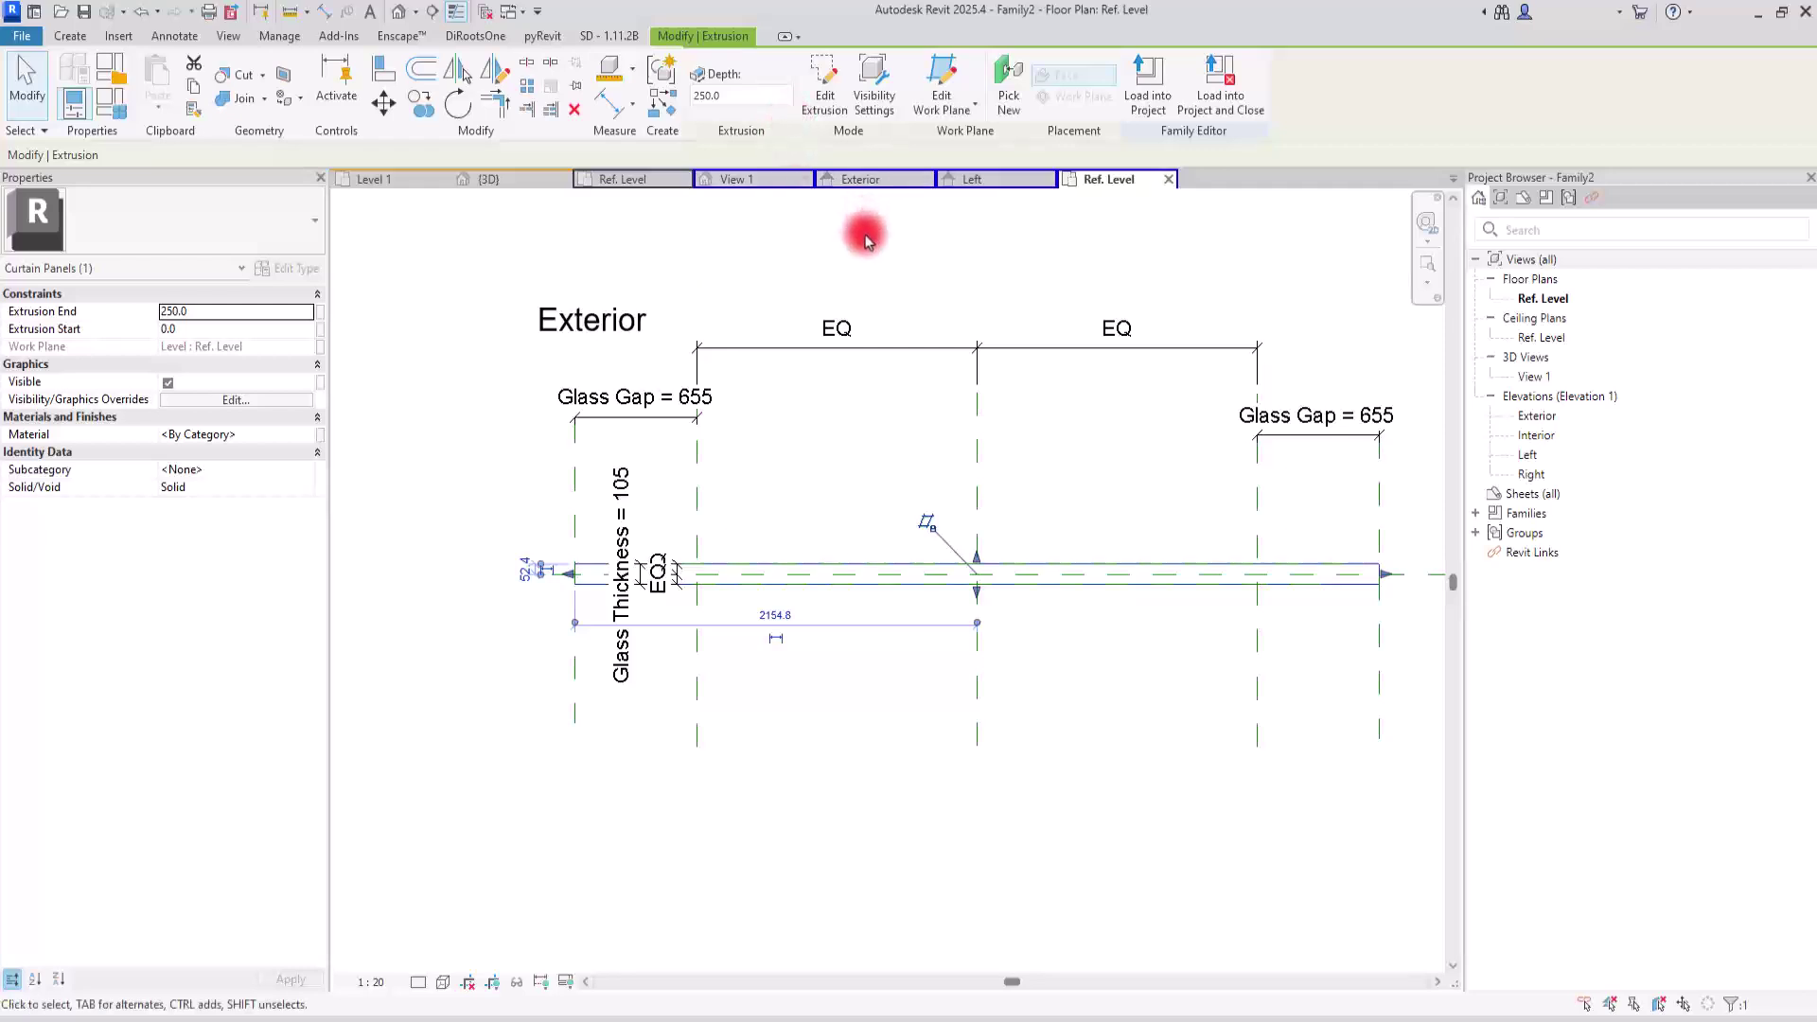
In the Left elevation, stretch the extrusion's ends toward the top plane and Ref. Level
{"action": "left_click", "coordinate": [980, 182]}
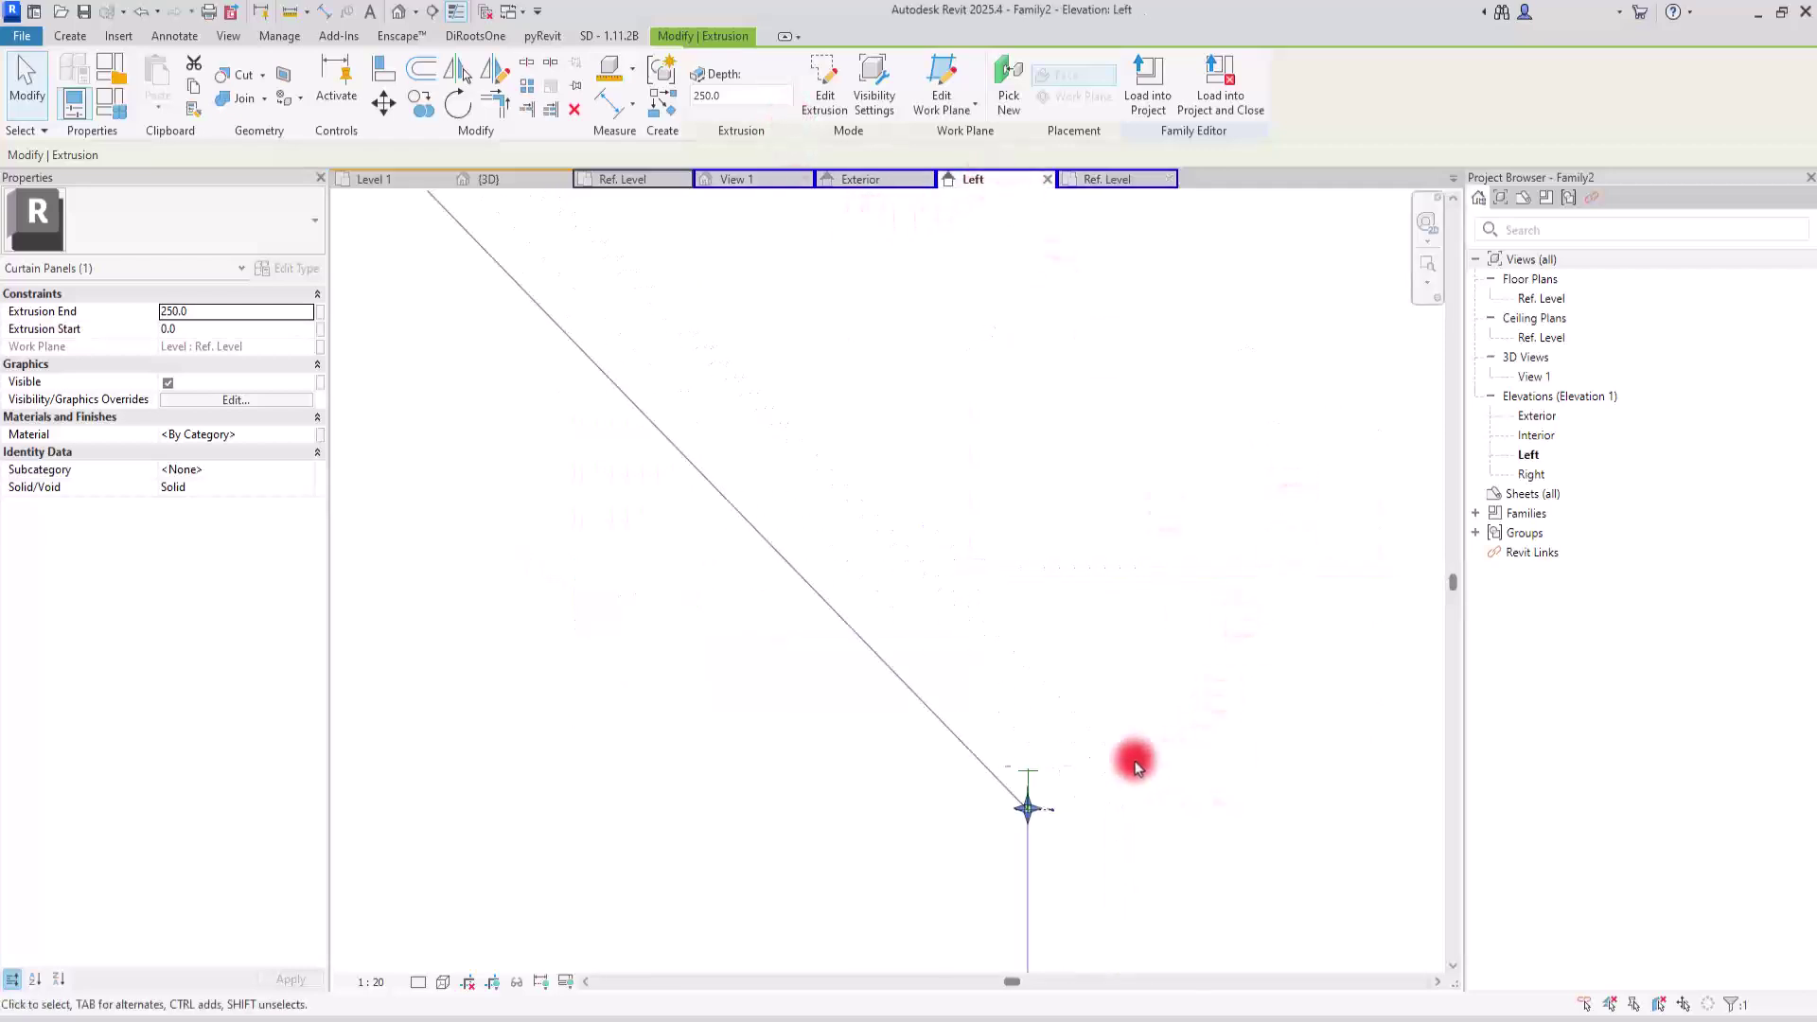
{"action": "middle_click_drag", "start_coordinate": [1209, 725], "coordinate": [998, 683]}
{"action": "scroll", "coordinate": [998, 684], "scroll_direction": "up", "scroll_amount": 3}
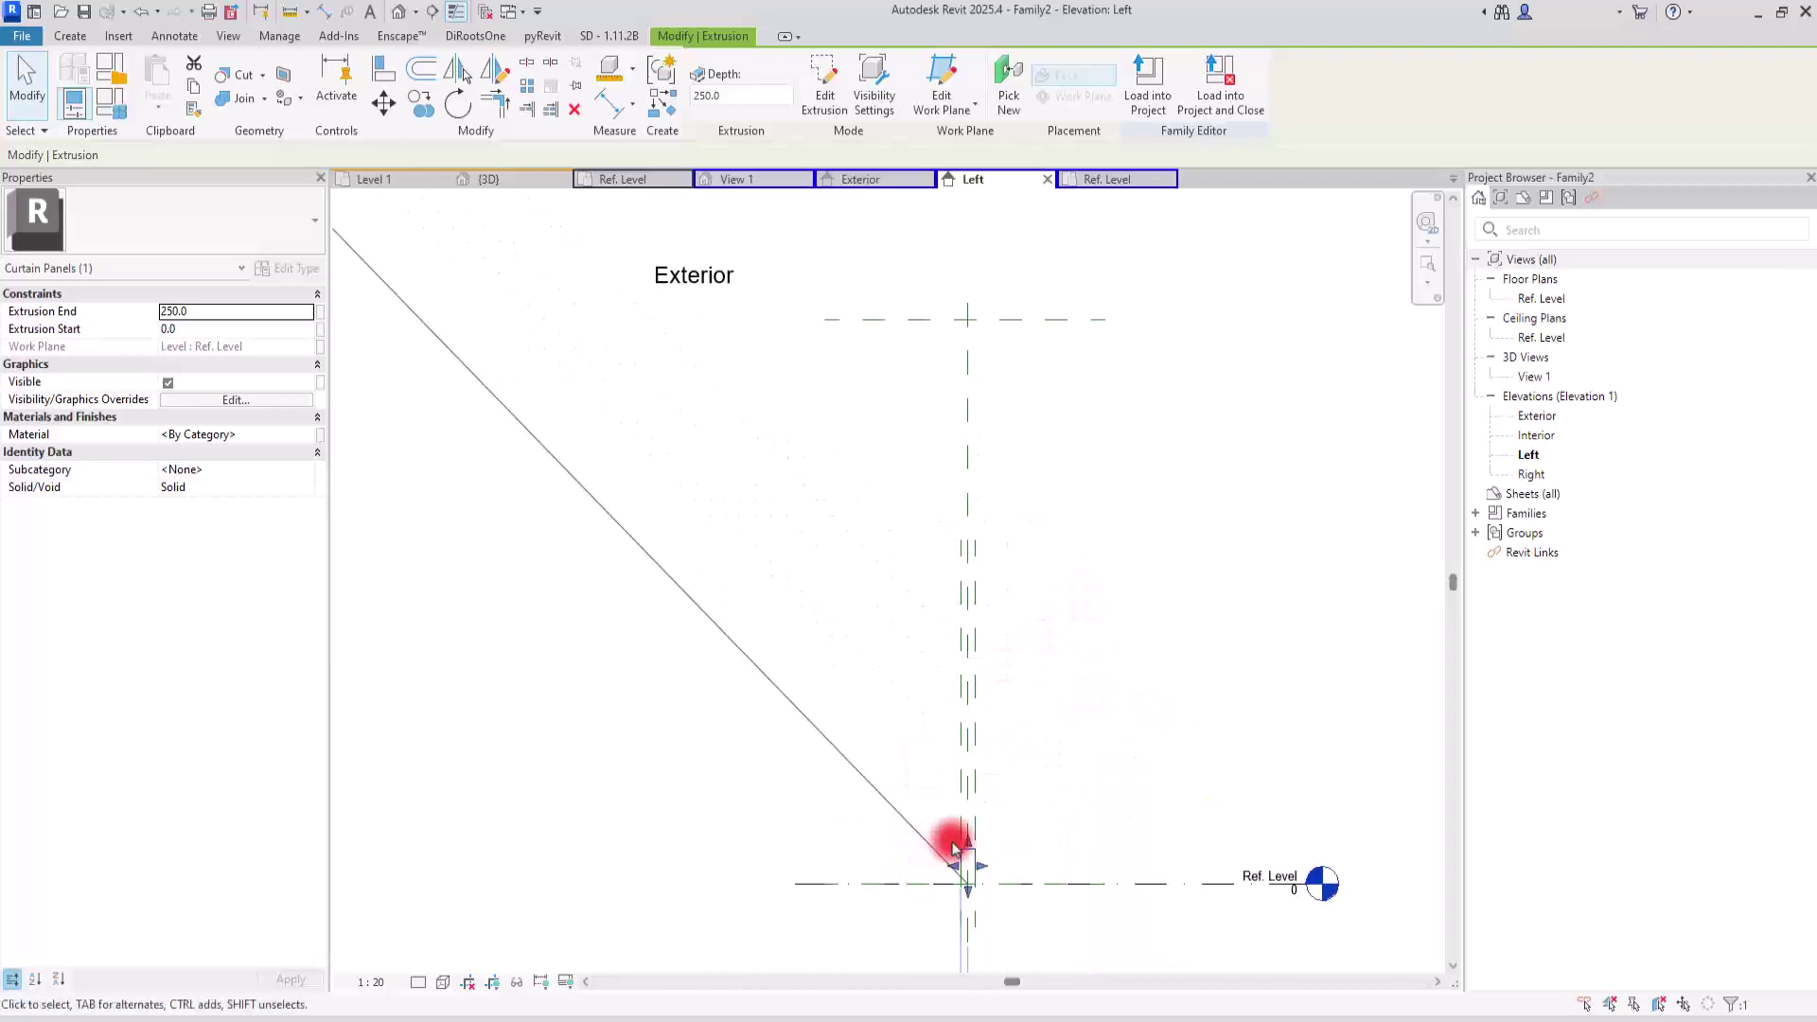
{"action": "left_click_drag", "start_coordinate": [967, 847], "coordinate": [1022, 445]}
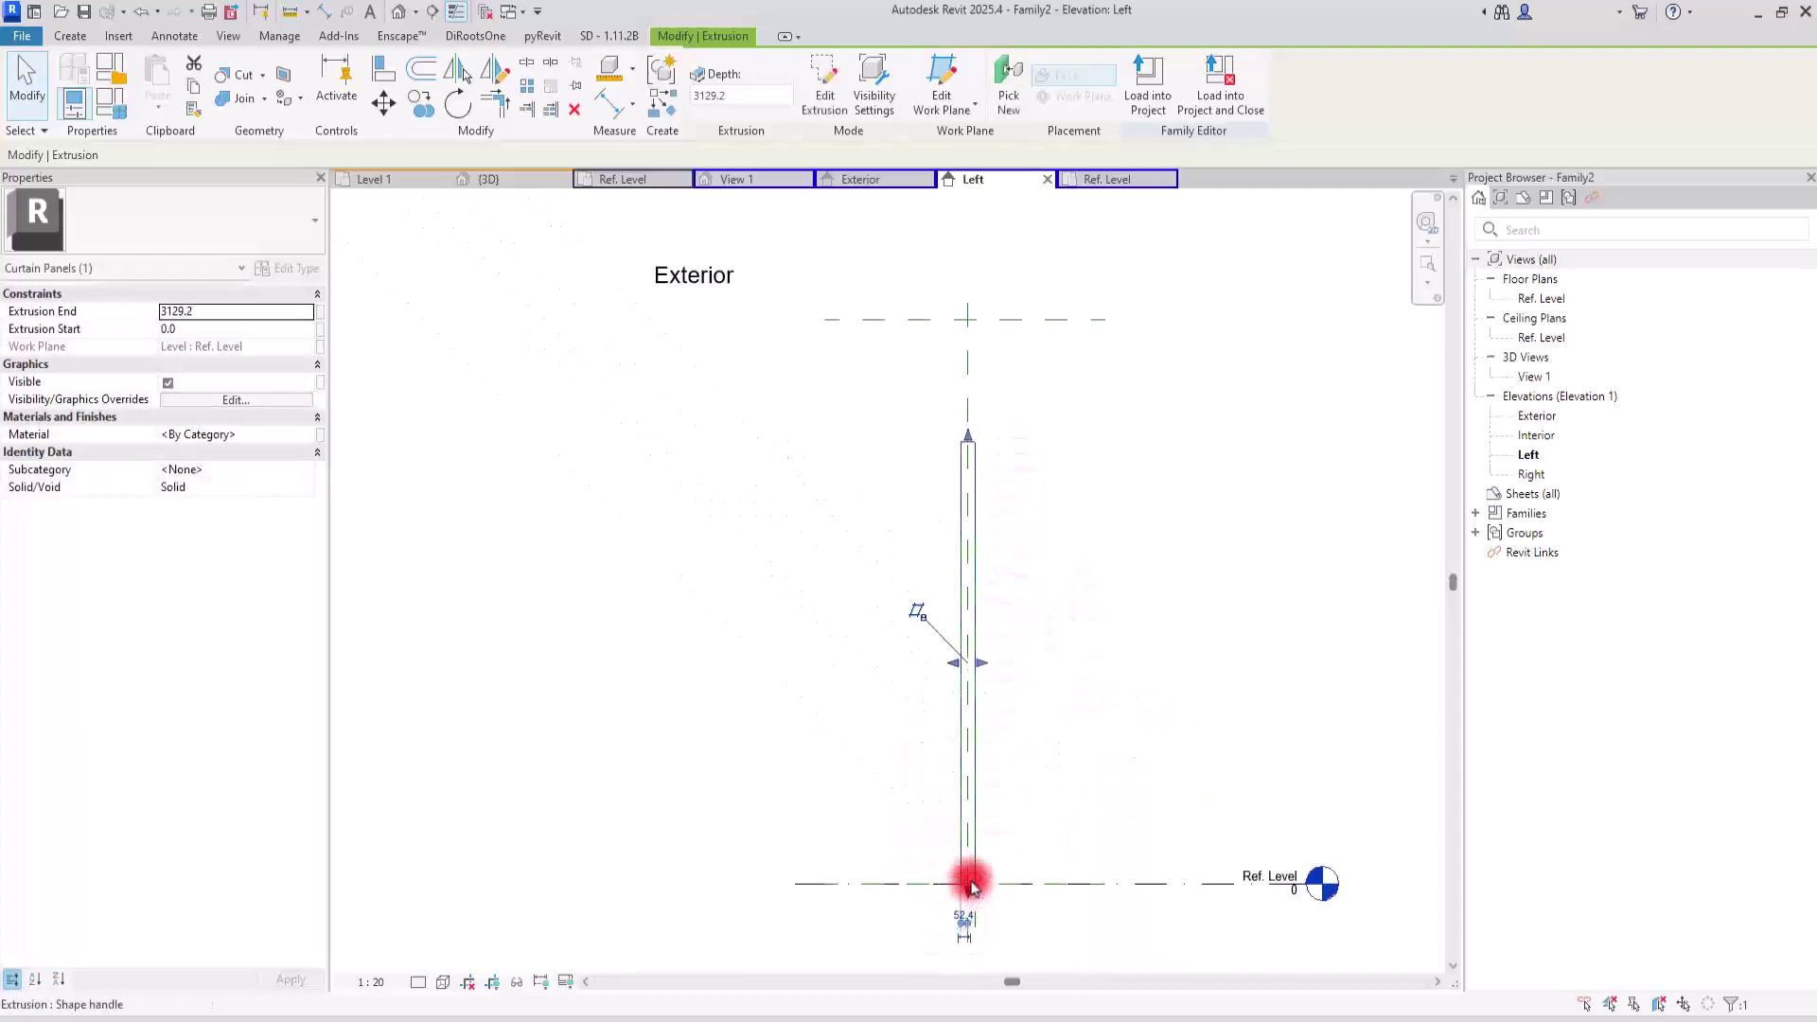
{"action": "left_click_drag", "start_coordinate": [967, 885], "coordinate": [1006, 700]}
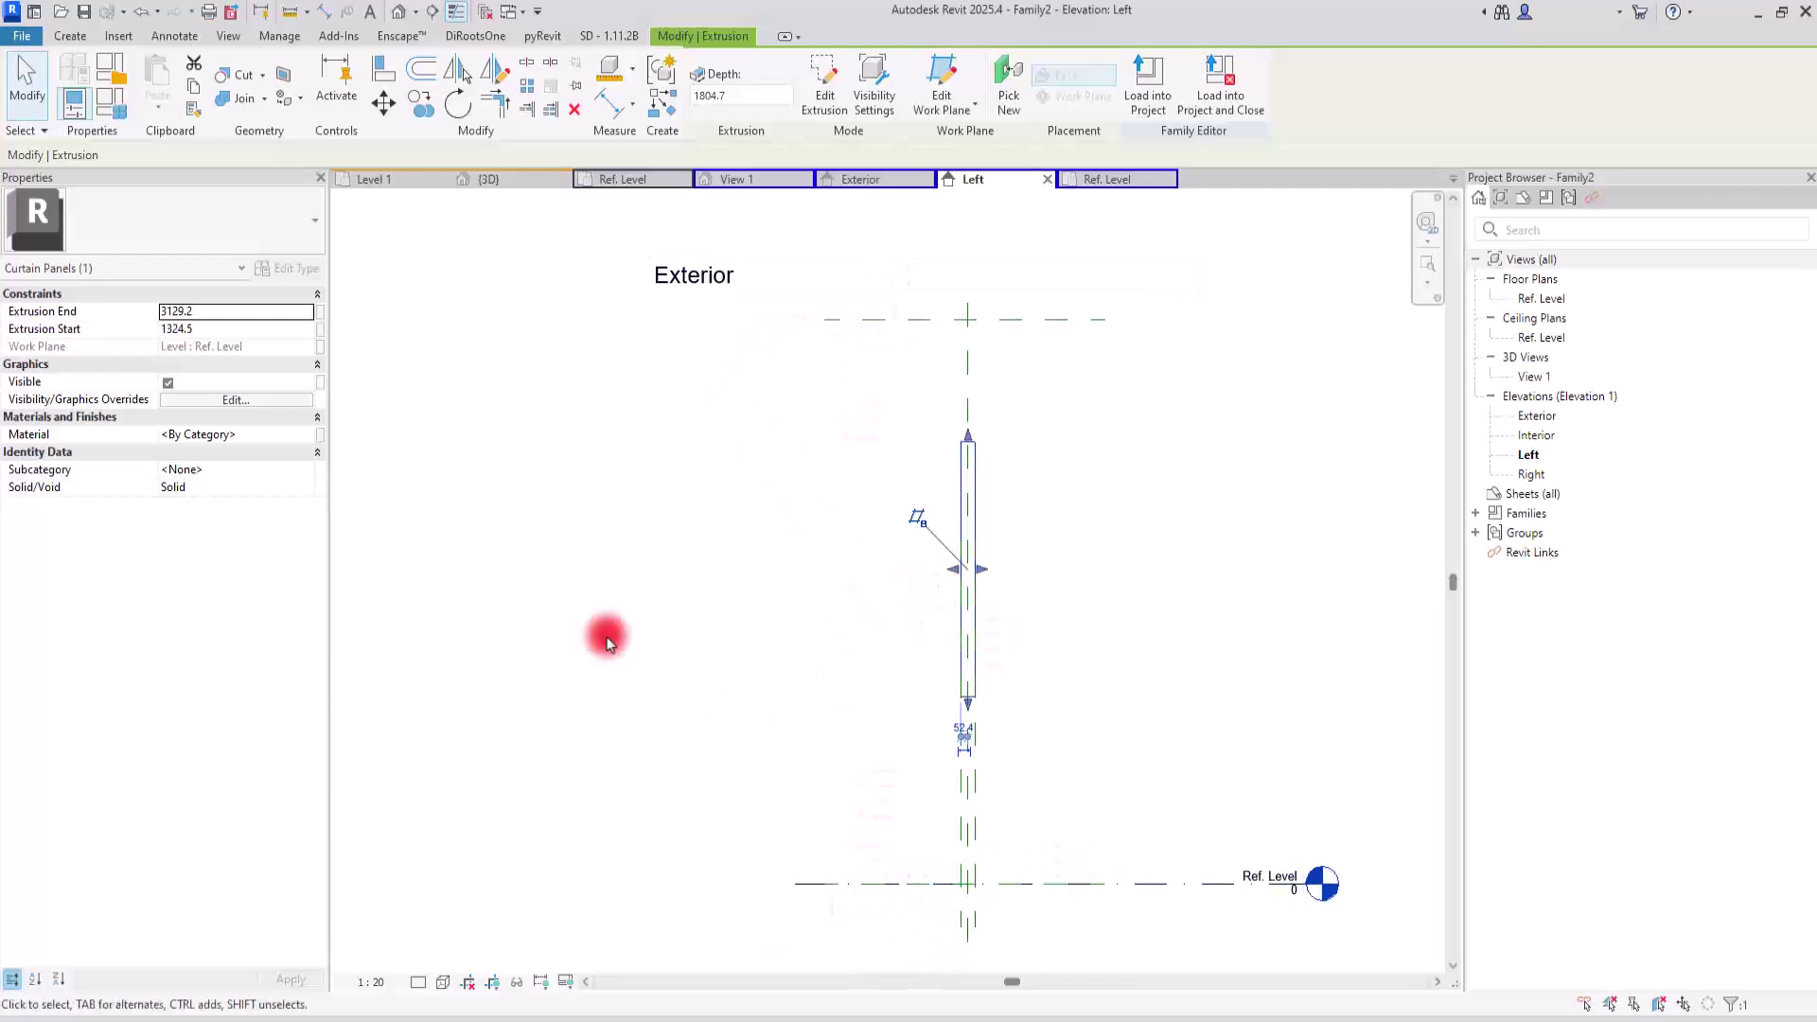
Align the extrusion's top to the top reference plane and bottom to Ref. Level, then view in 3D
{"action": "left_click", "coordinate": [382, 68]}
{"action": "left_click", "coordinate": [905, 320]}
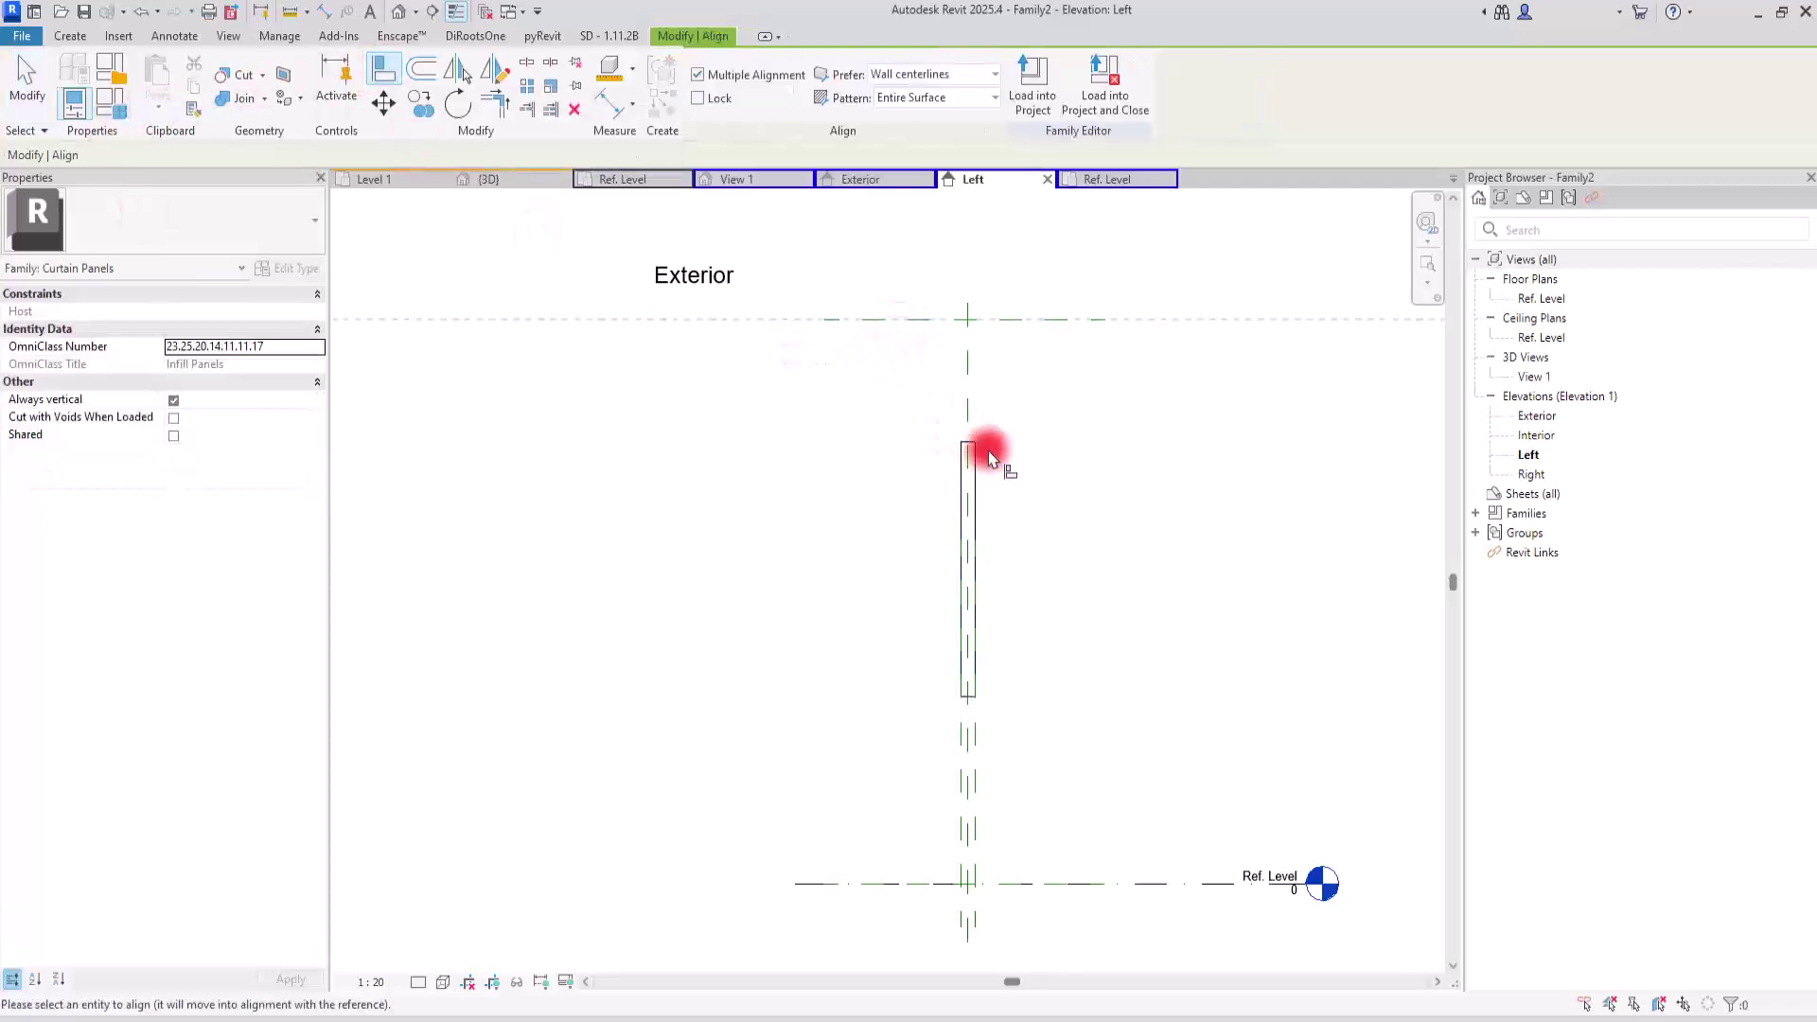
{"action": "left_click", "coordinate": [968, 442]}
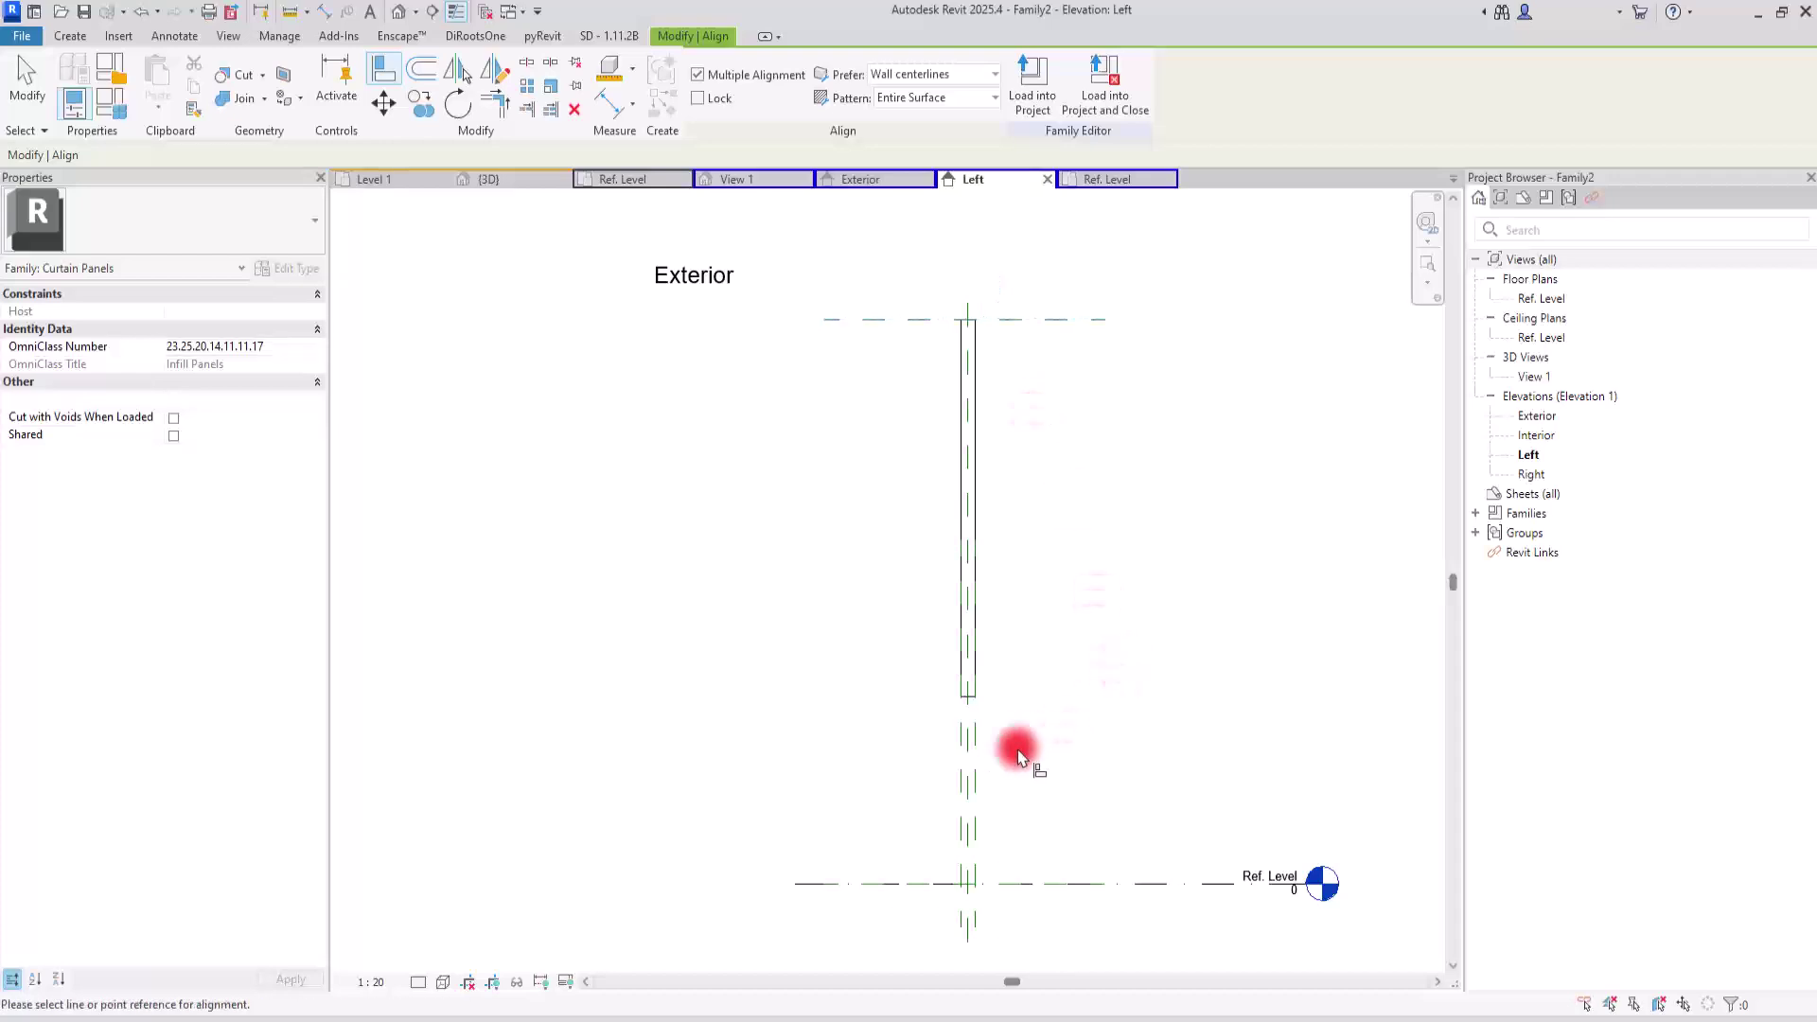
{"action": "left_click", "coordinate": [1067, 886]}
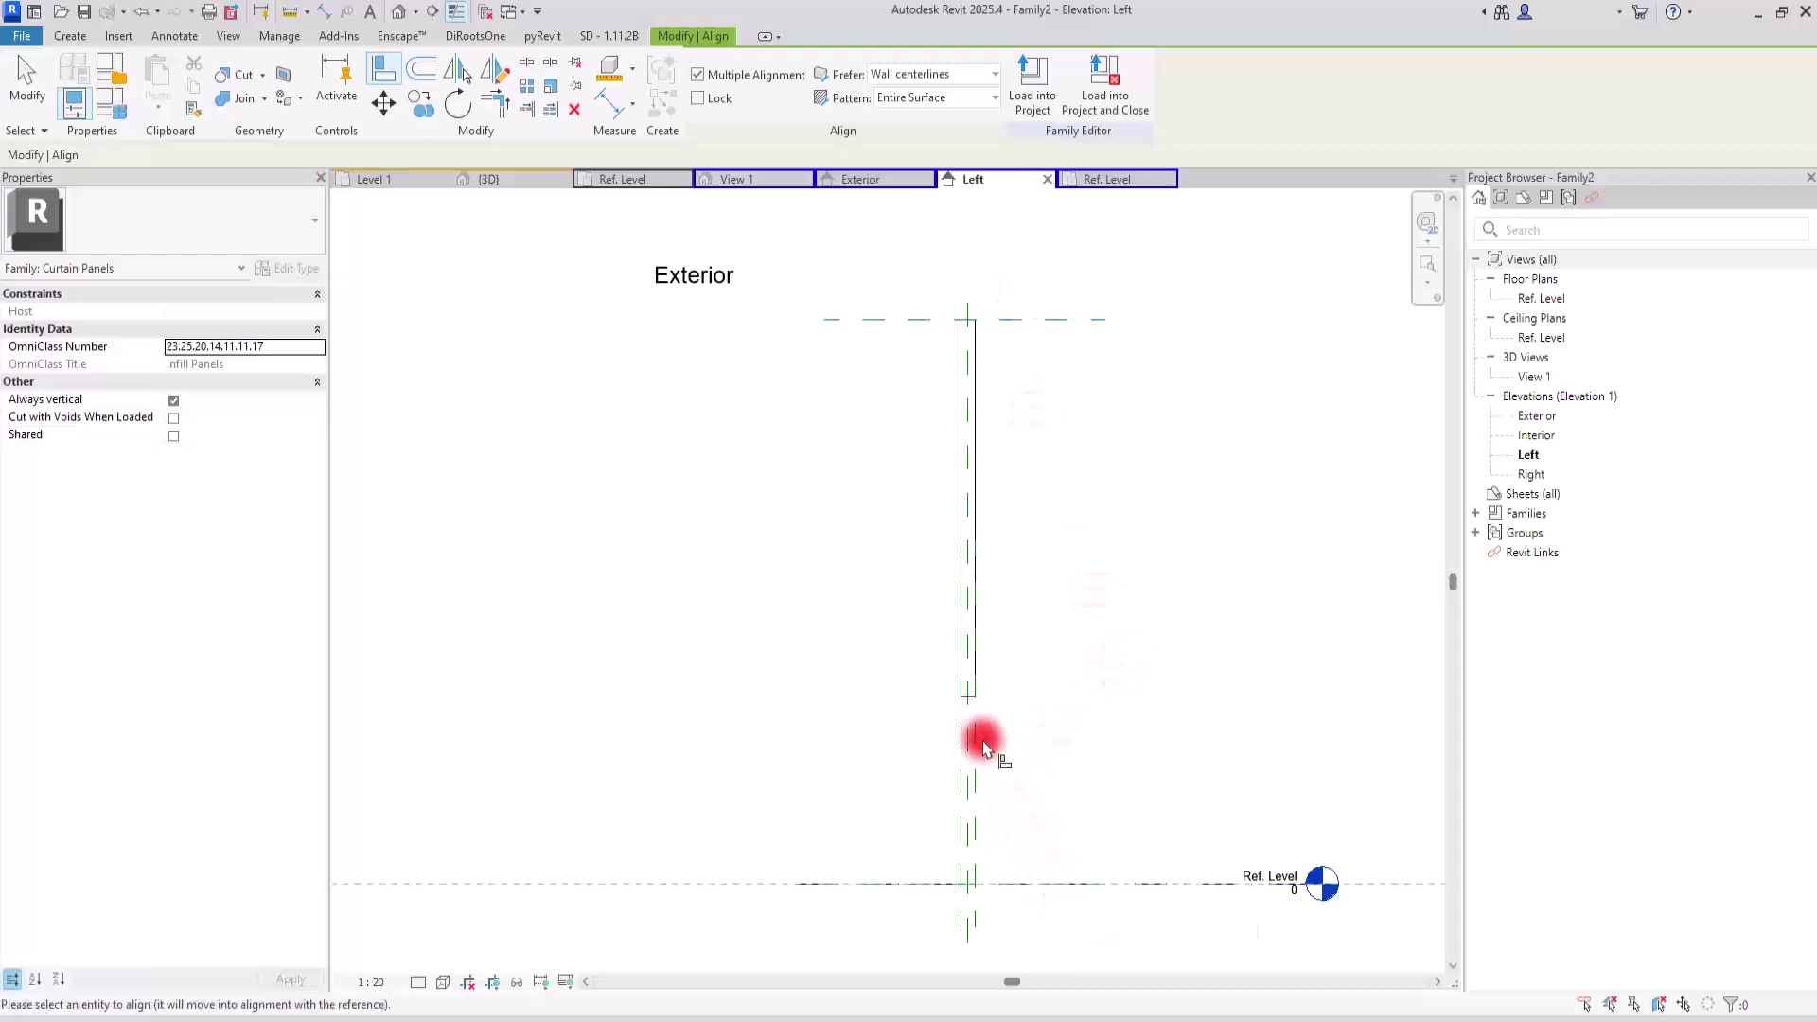
{"action": "left_click", "coordinate": [967, 696]}
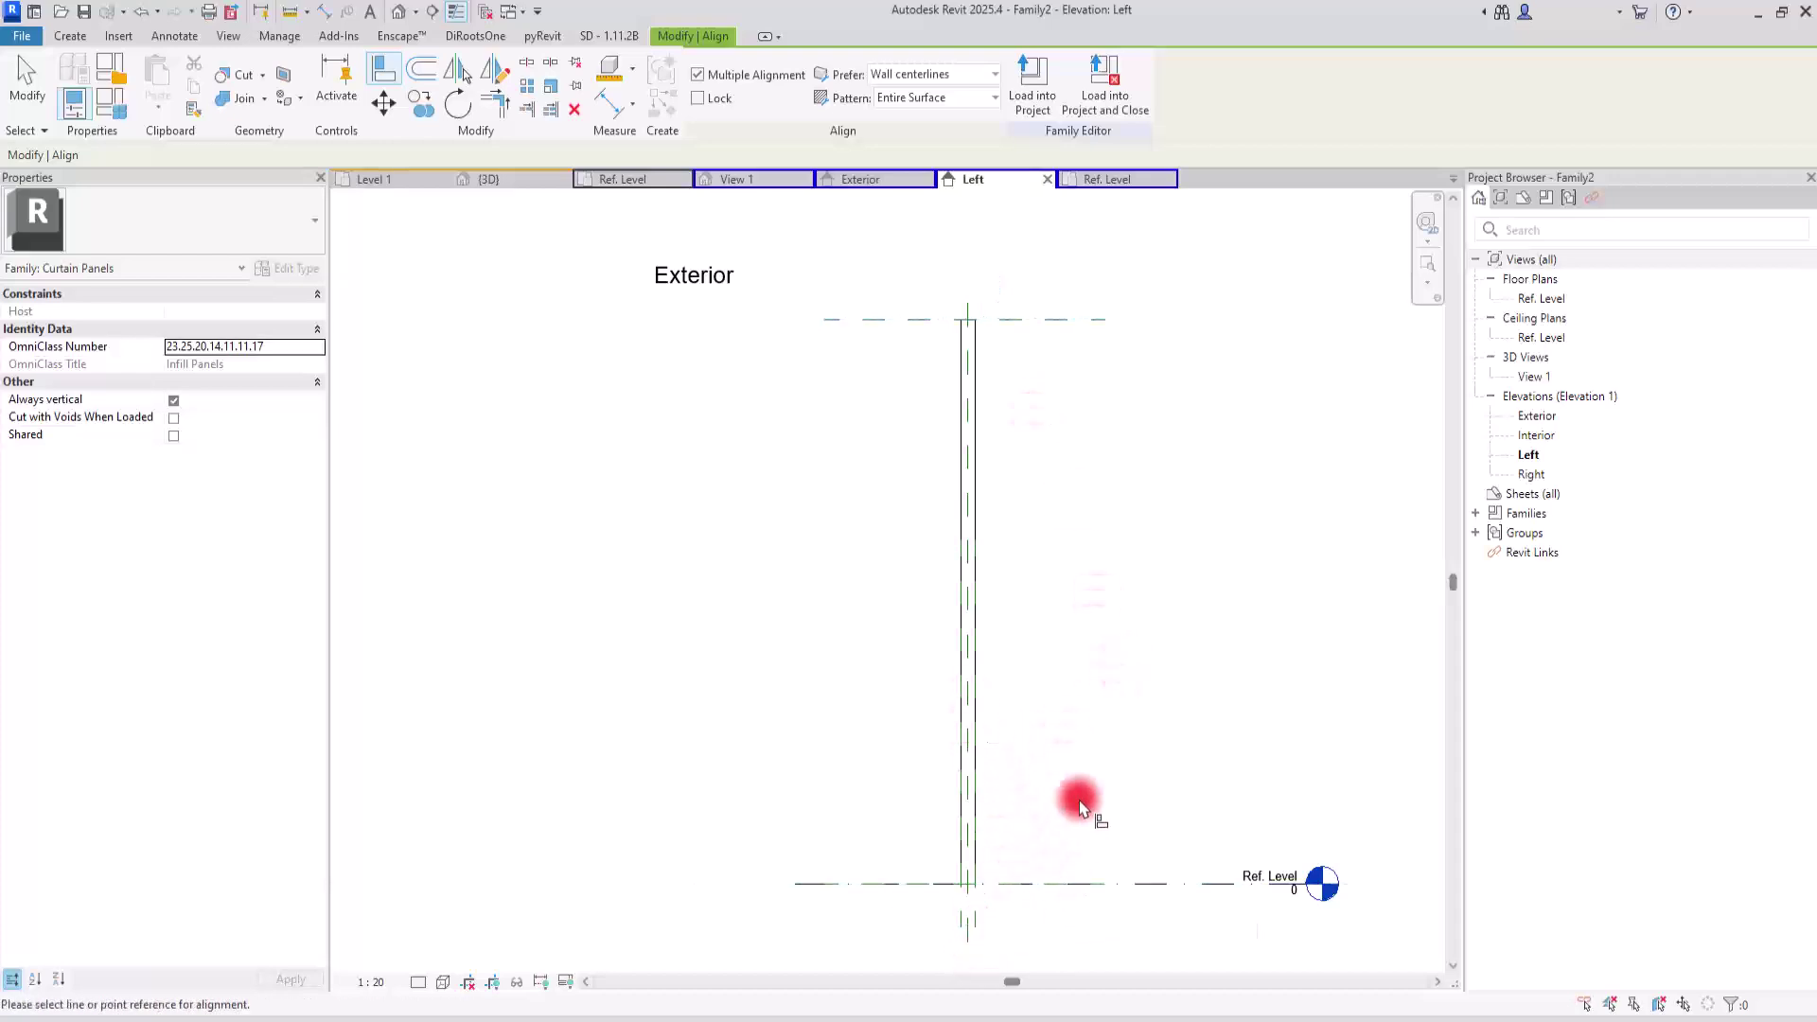
{"action": "key", "text": "Escape"}
{"action": "key", "text": "Escape"}
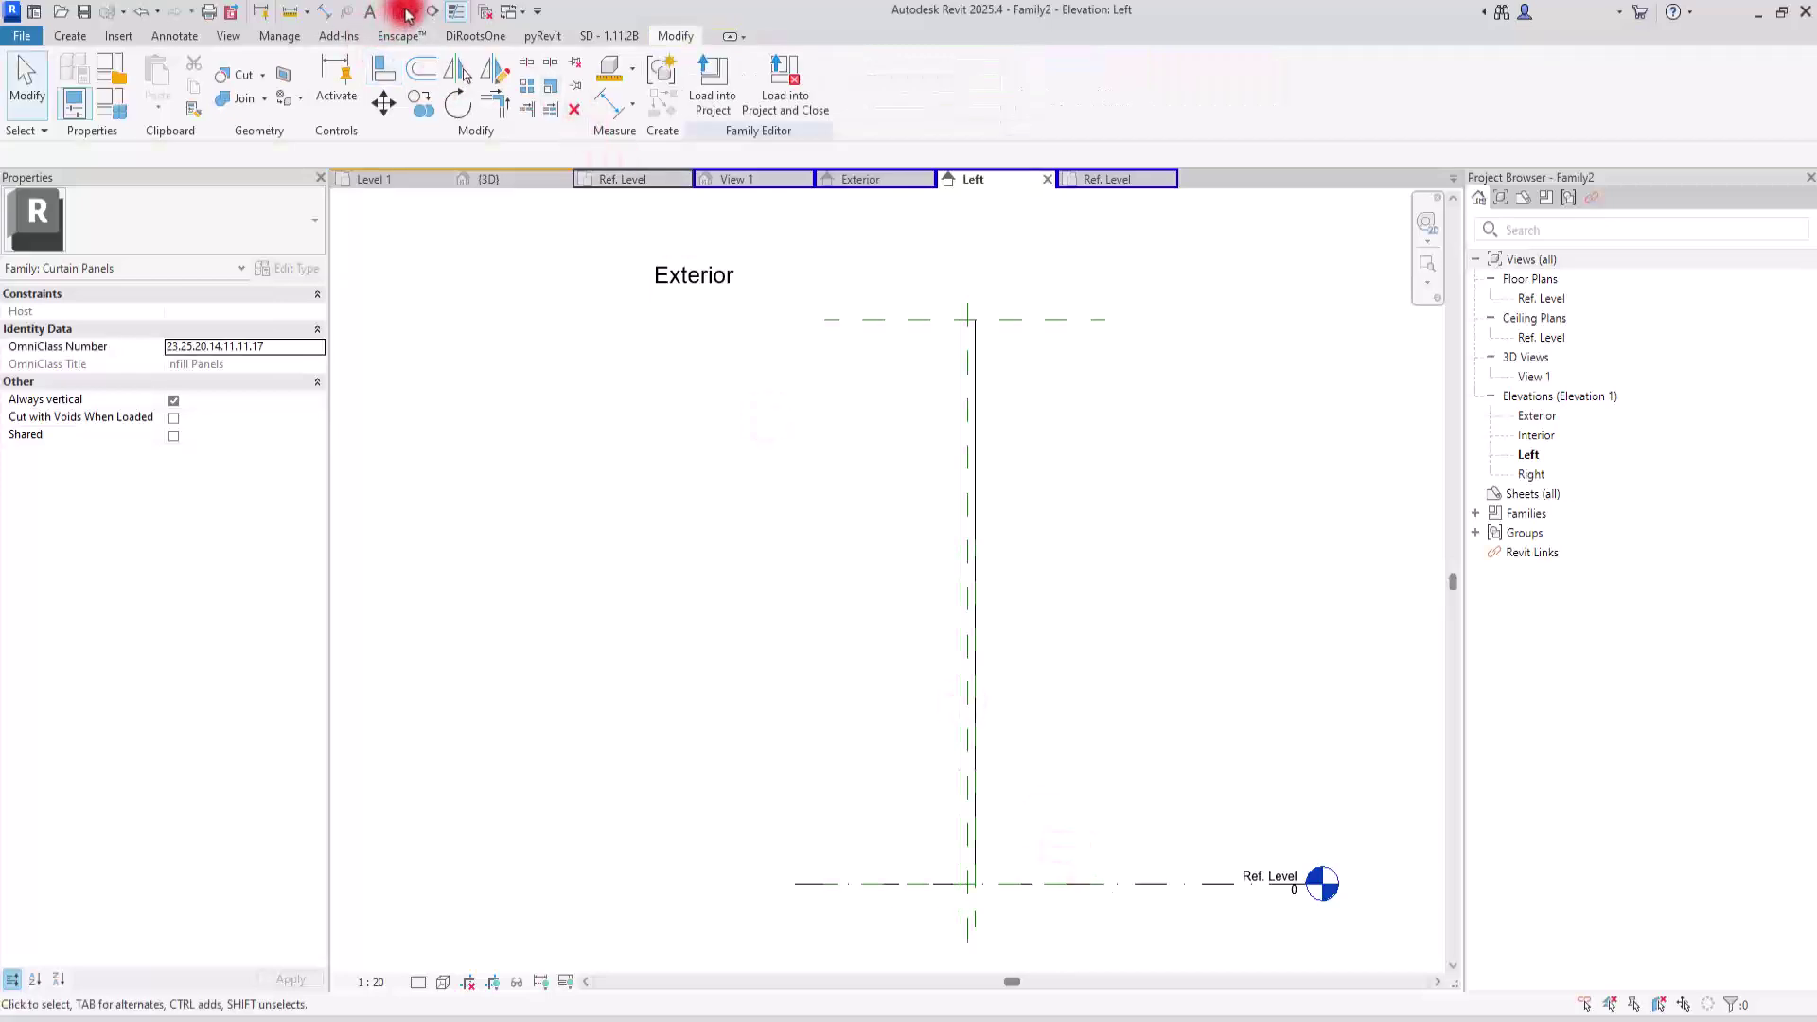
{"action": "left_click", "coordinate": [405, 12]}
{"action": "mouse_move", "coordinate": [722, 389]}
{"action": "middle_mouse_down", "text": "shift"}
{"action": "mouse_move", "coordinate": [742, 677]}
{"action": "mouse_move", "coordinate": [1065, 679]}
{"action": "mouse_move", "coordinate": [284, 633]}
{"action": "middle_mouse_up", "text": "shift"}
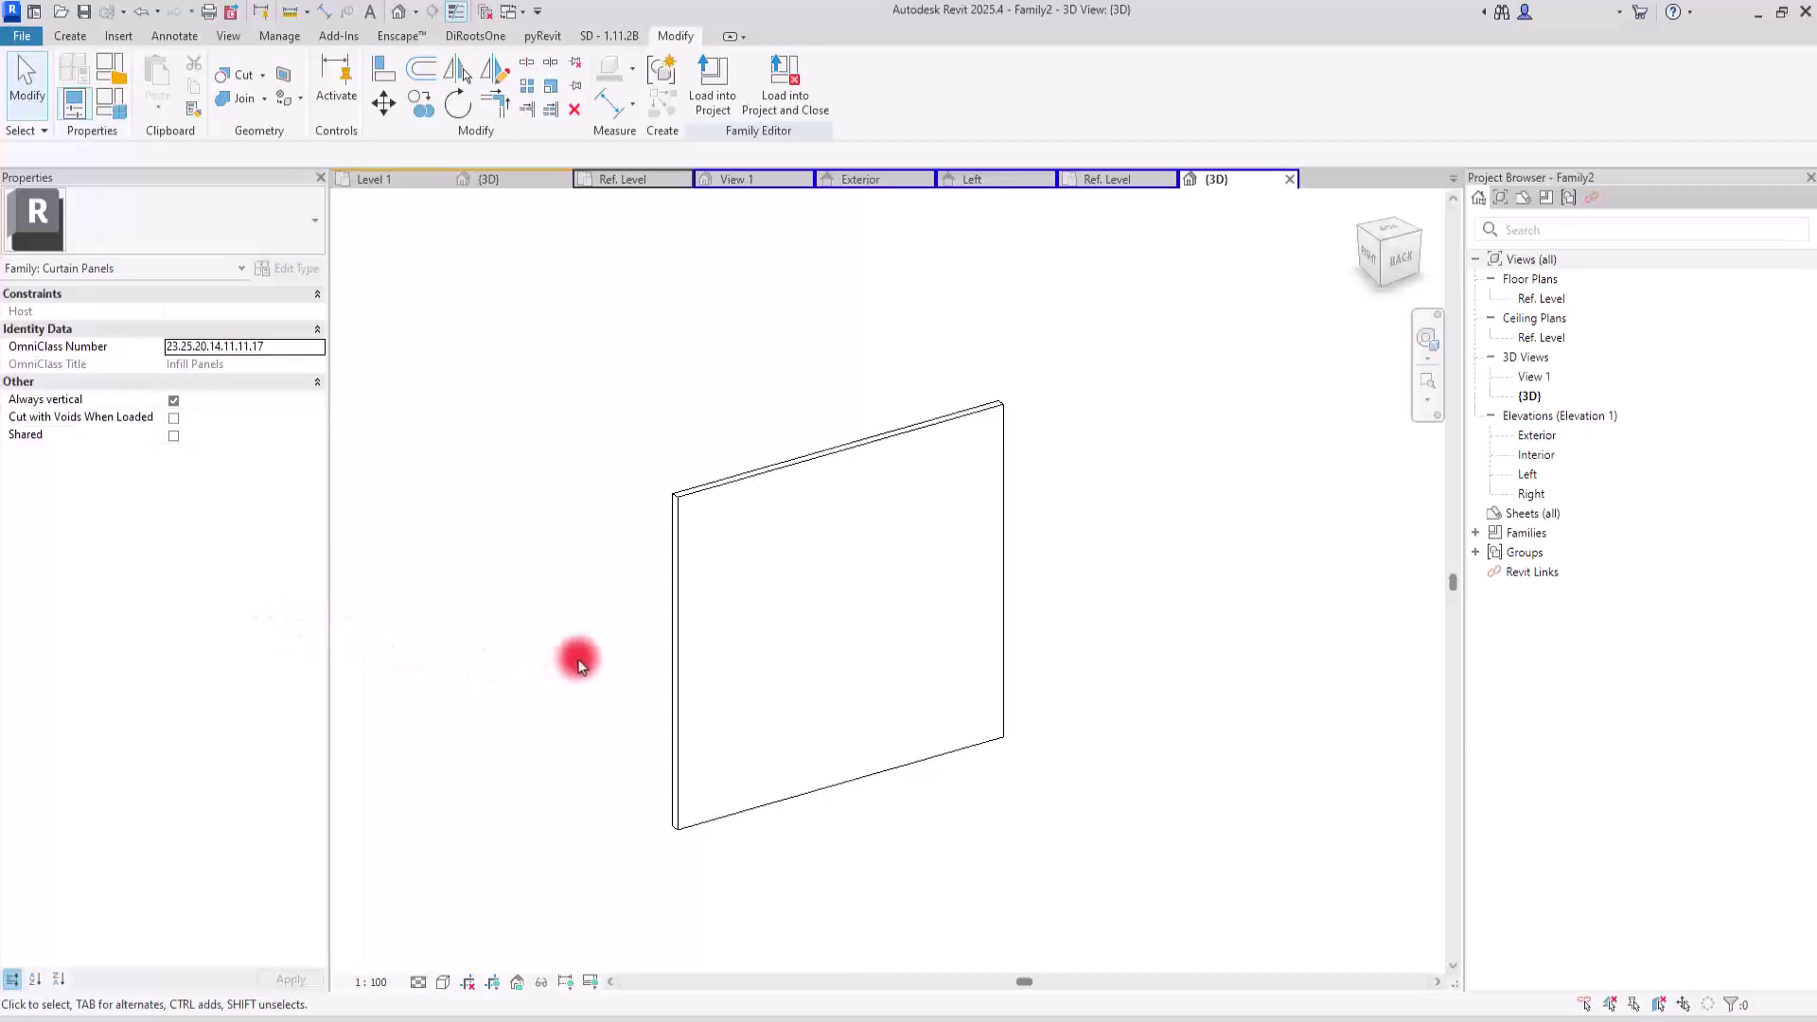
Associate the extrusion's material with a new Glass Material parameter and load the family into the project
{"action": "left_click", "coordinate": [677, 596]}
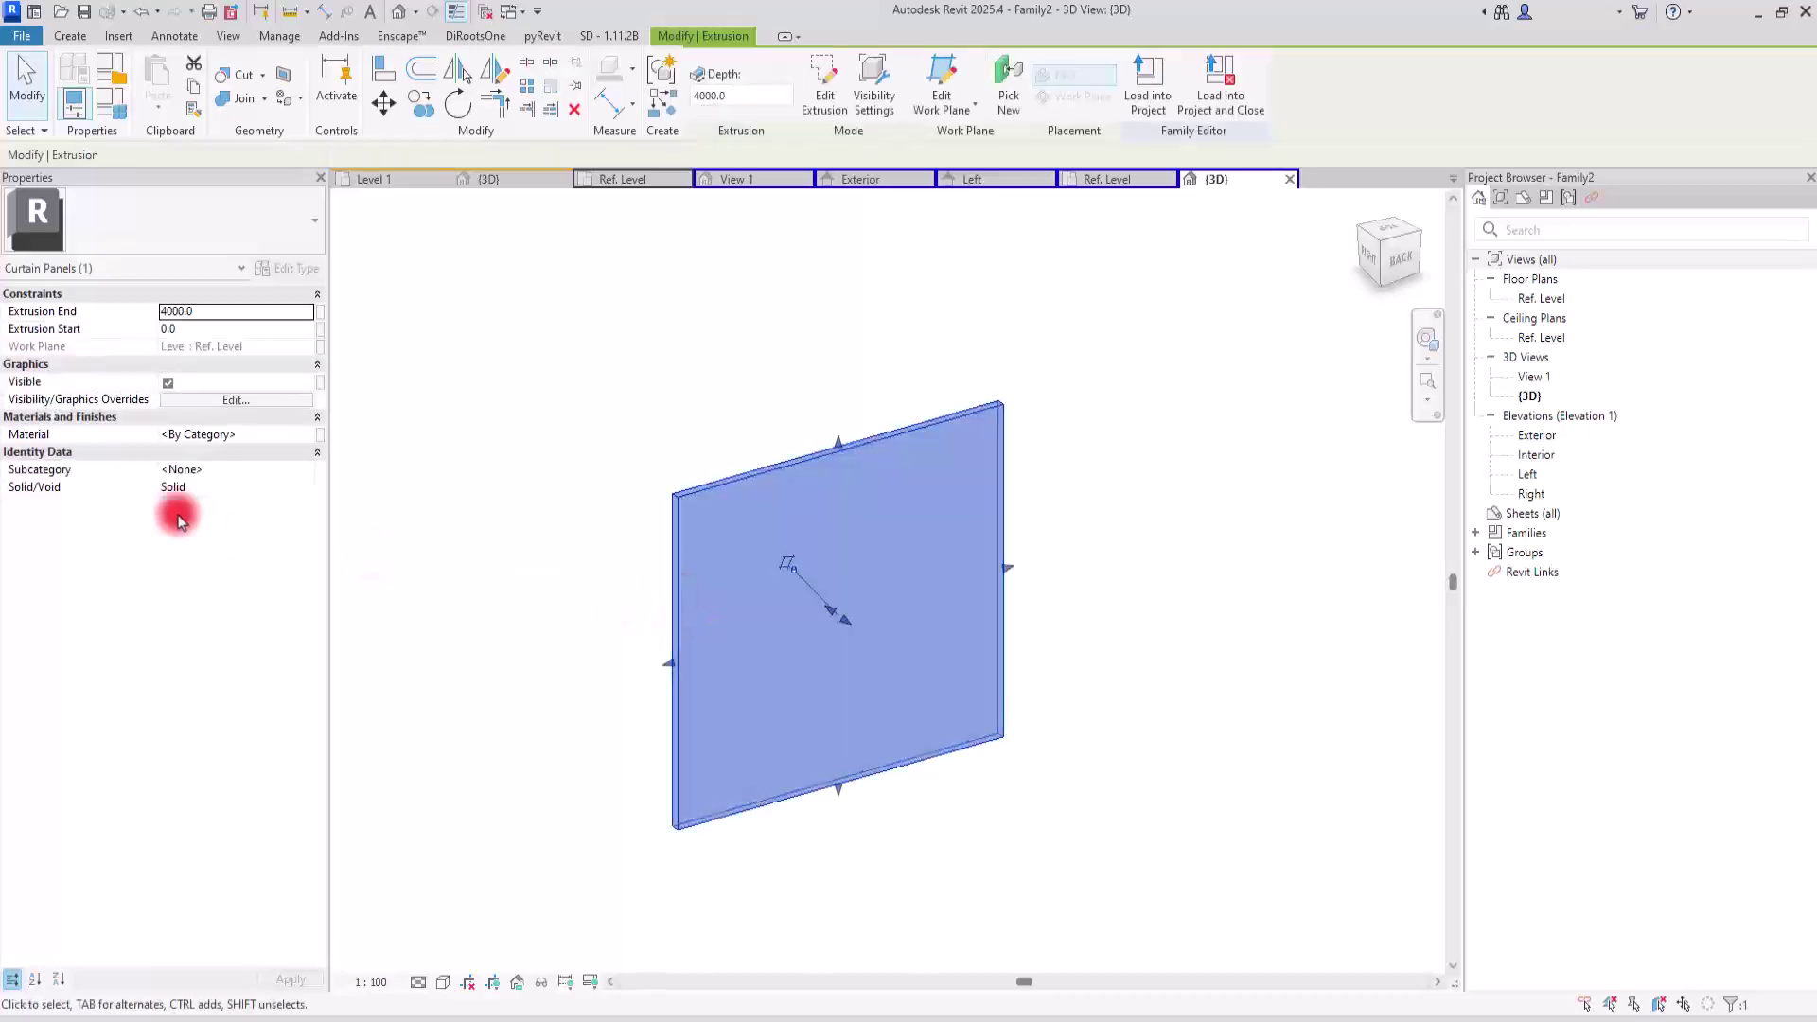
{"action": "left_click", "coordinate": [320, 435]}
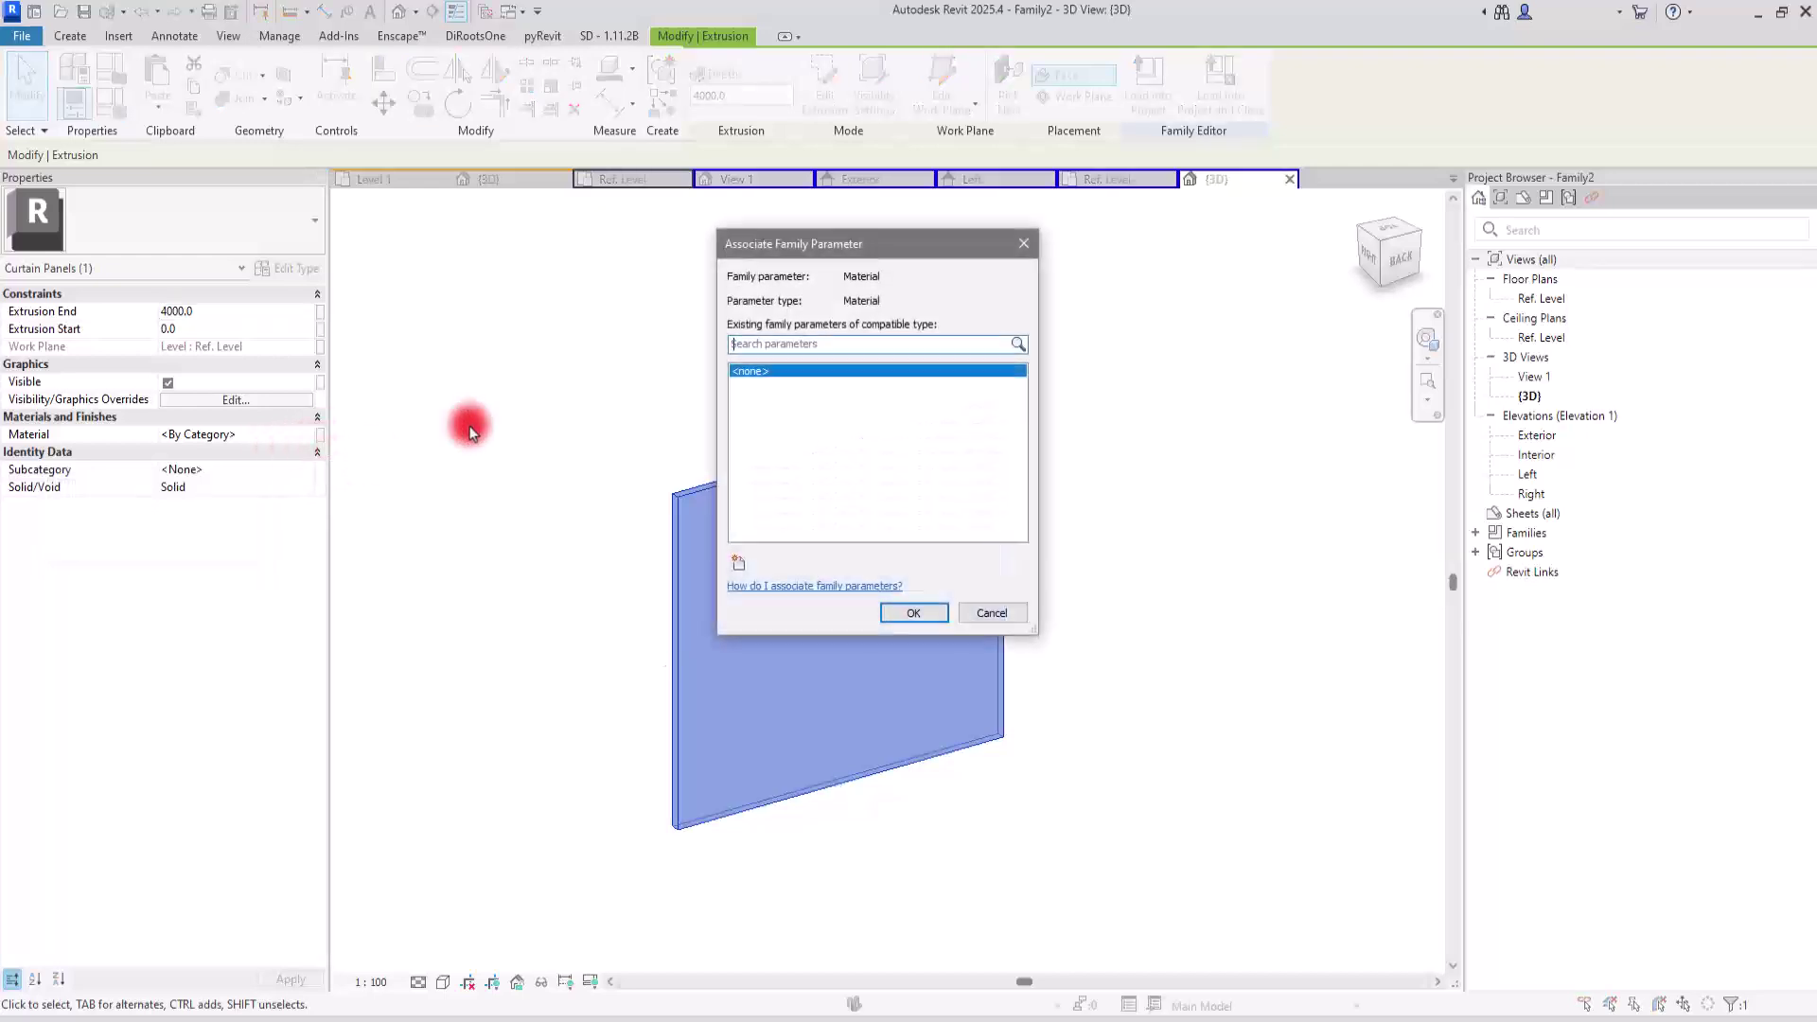
{"action": "left_click", "coordinate": [739, 564]}
{"action": "type", "text": "Glass Material"}
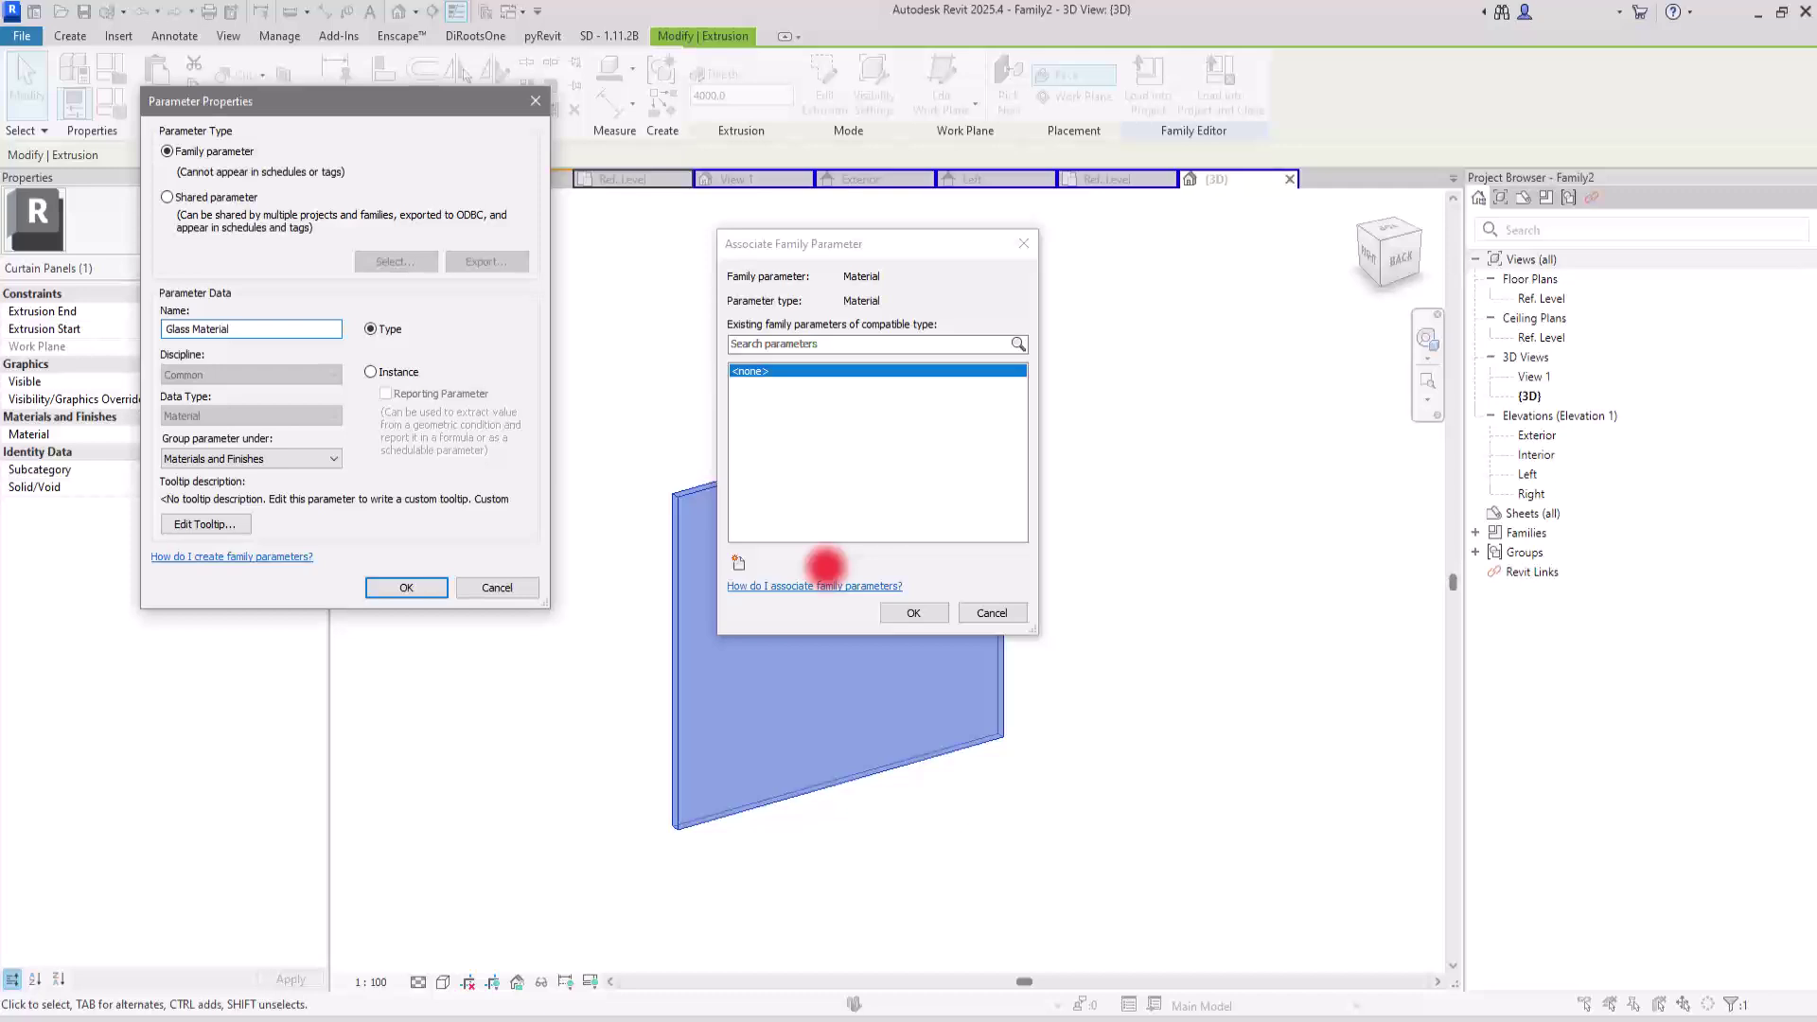
{"action": "key", "text": "Return"}
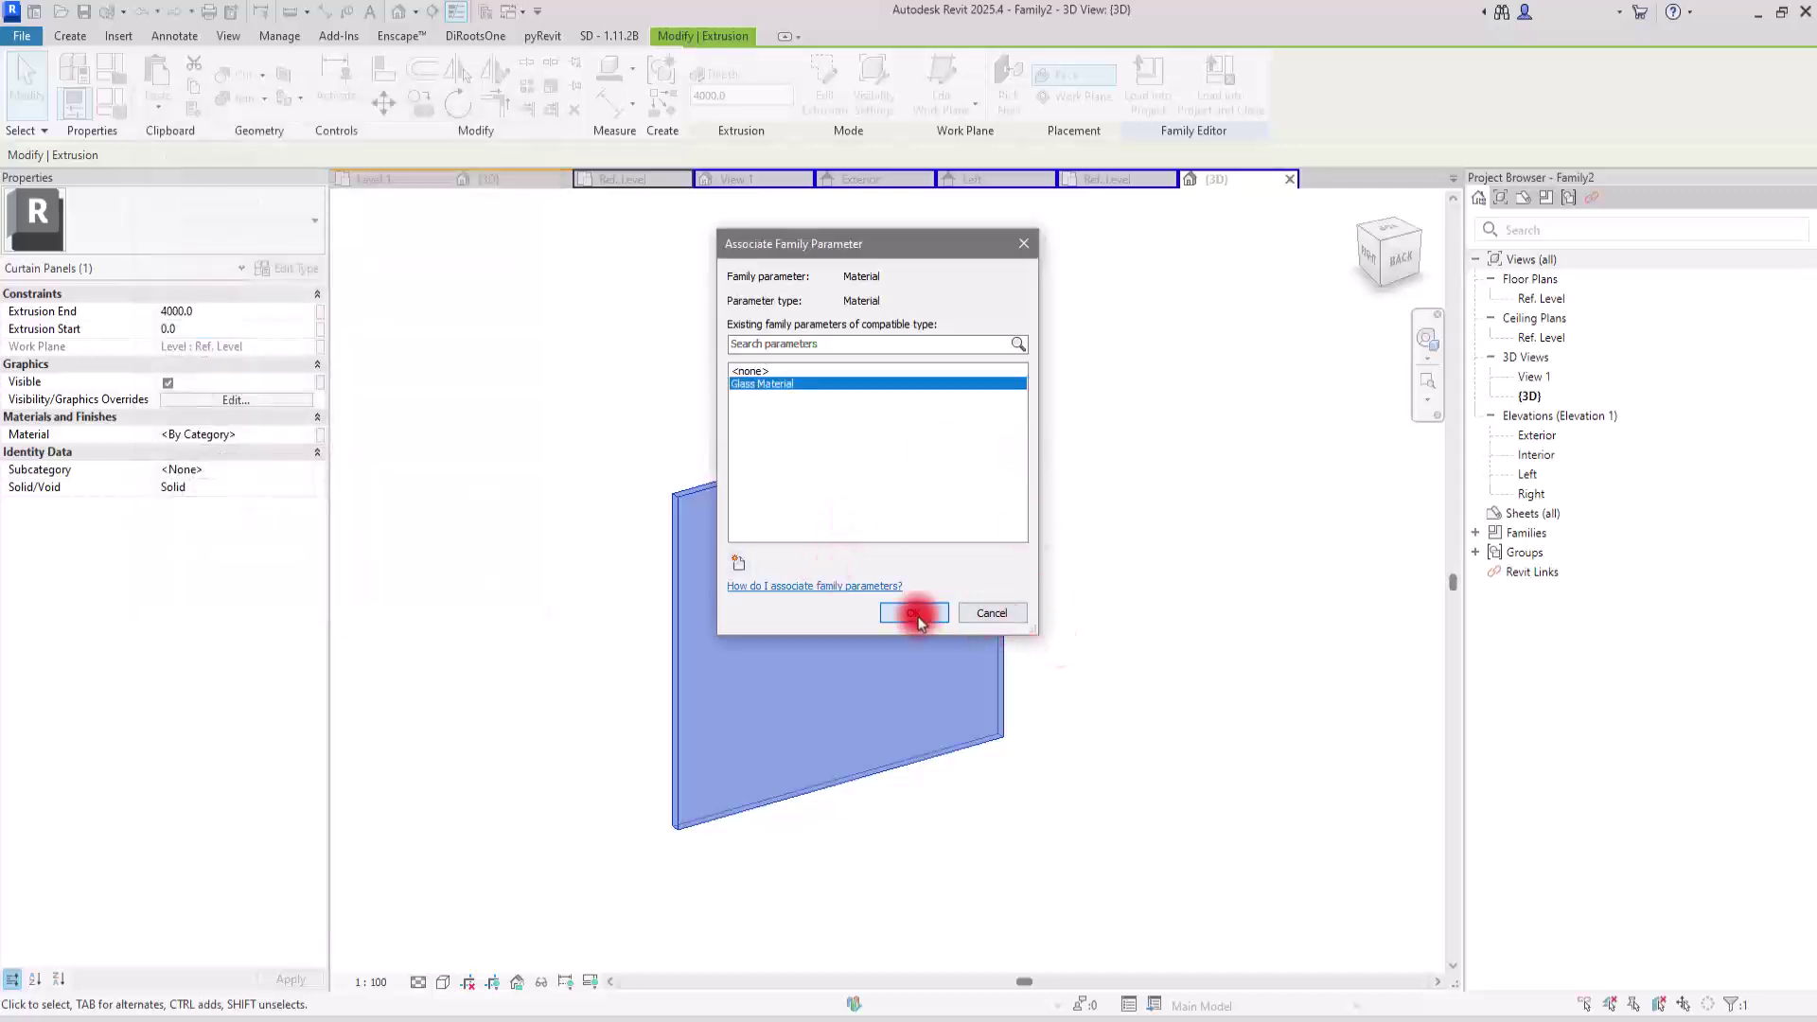
{"action": "left_click", "coordinate": [914, 613]}
{"action": "left_click", "coordinate": [1142, 78]}
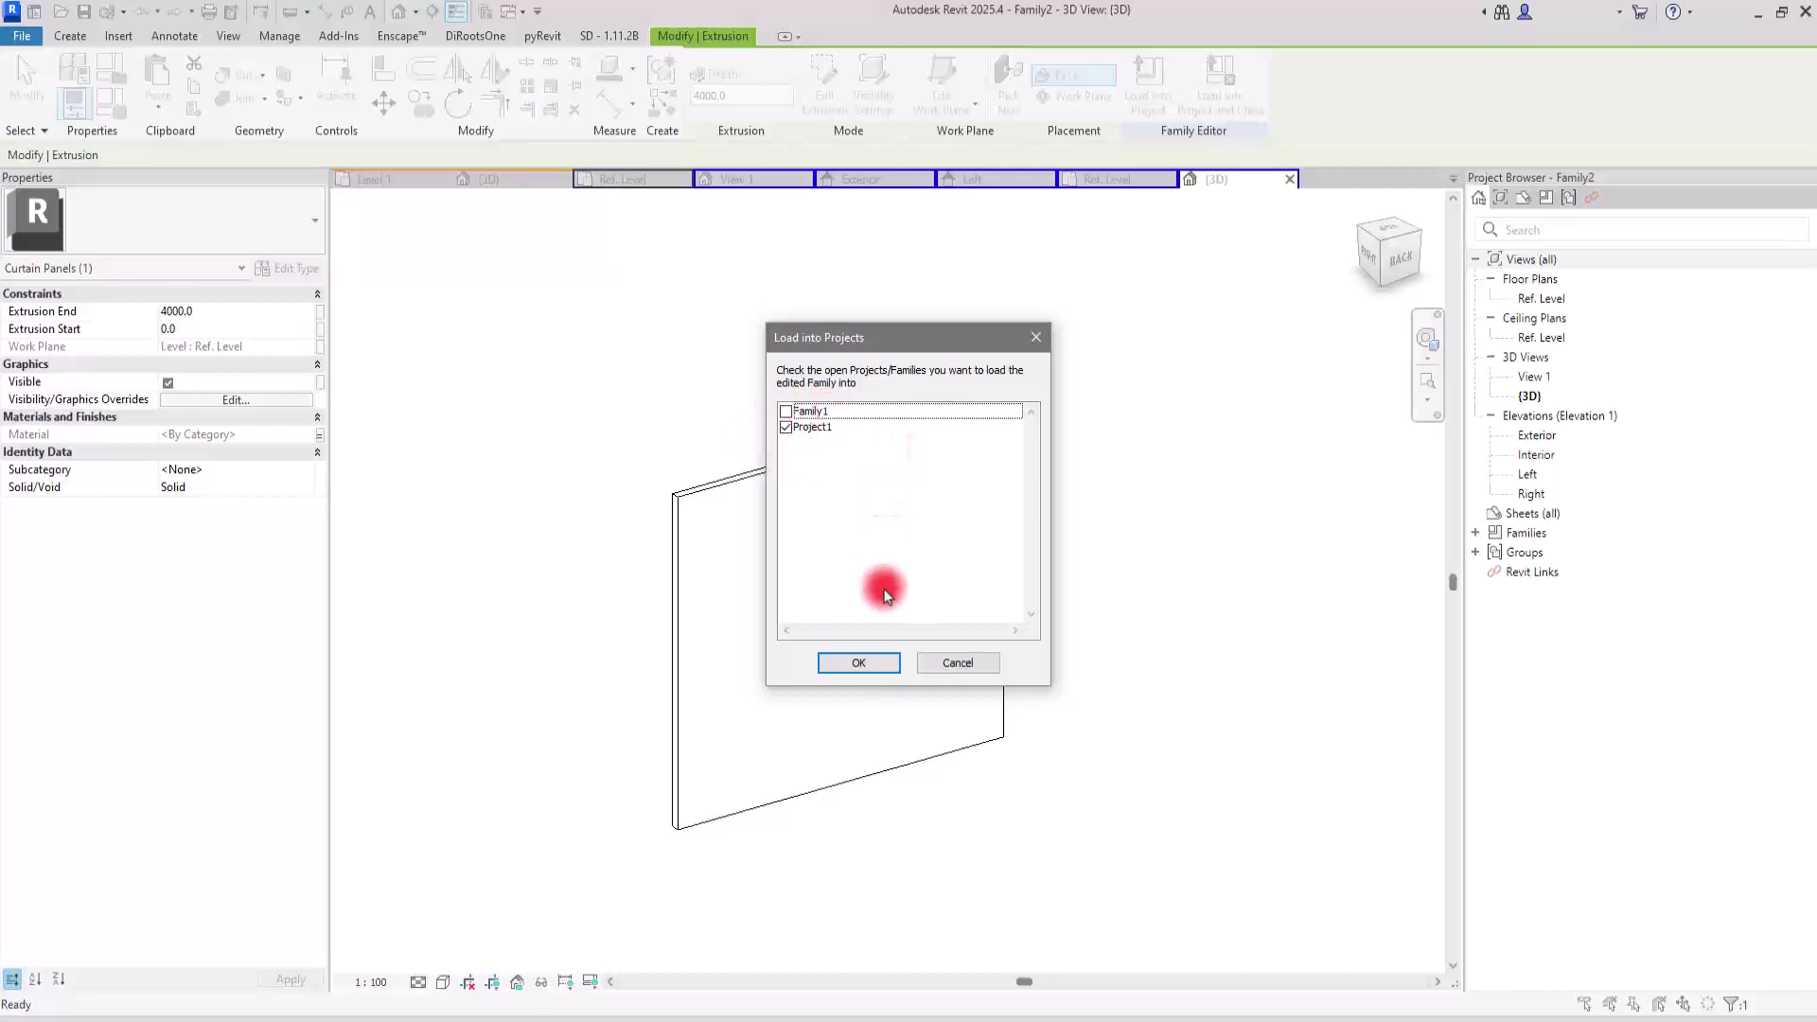
Load the family into Project1 and change a glazed curtain wall panel to Family2
{"action": "left_click", "coordinate": [858, 662]}
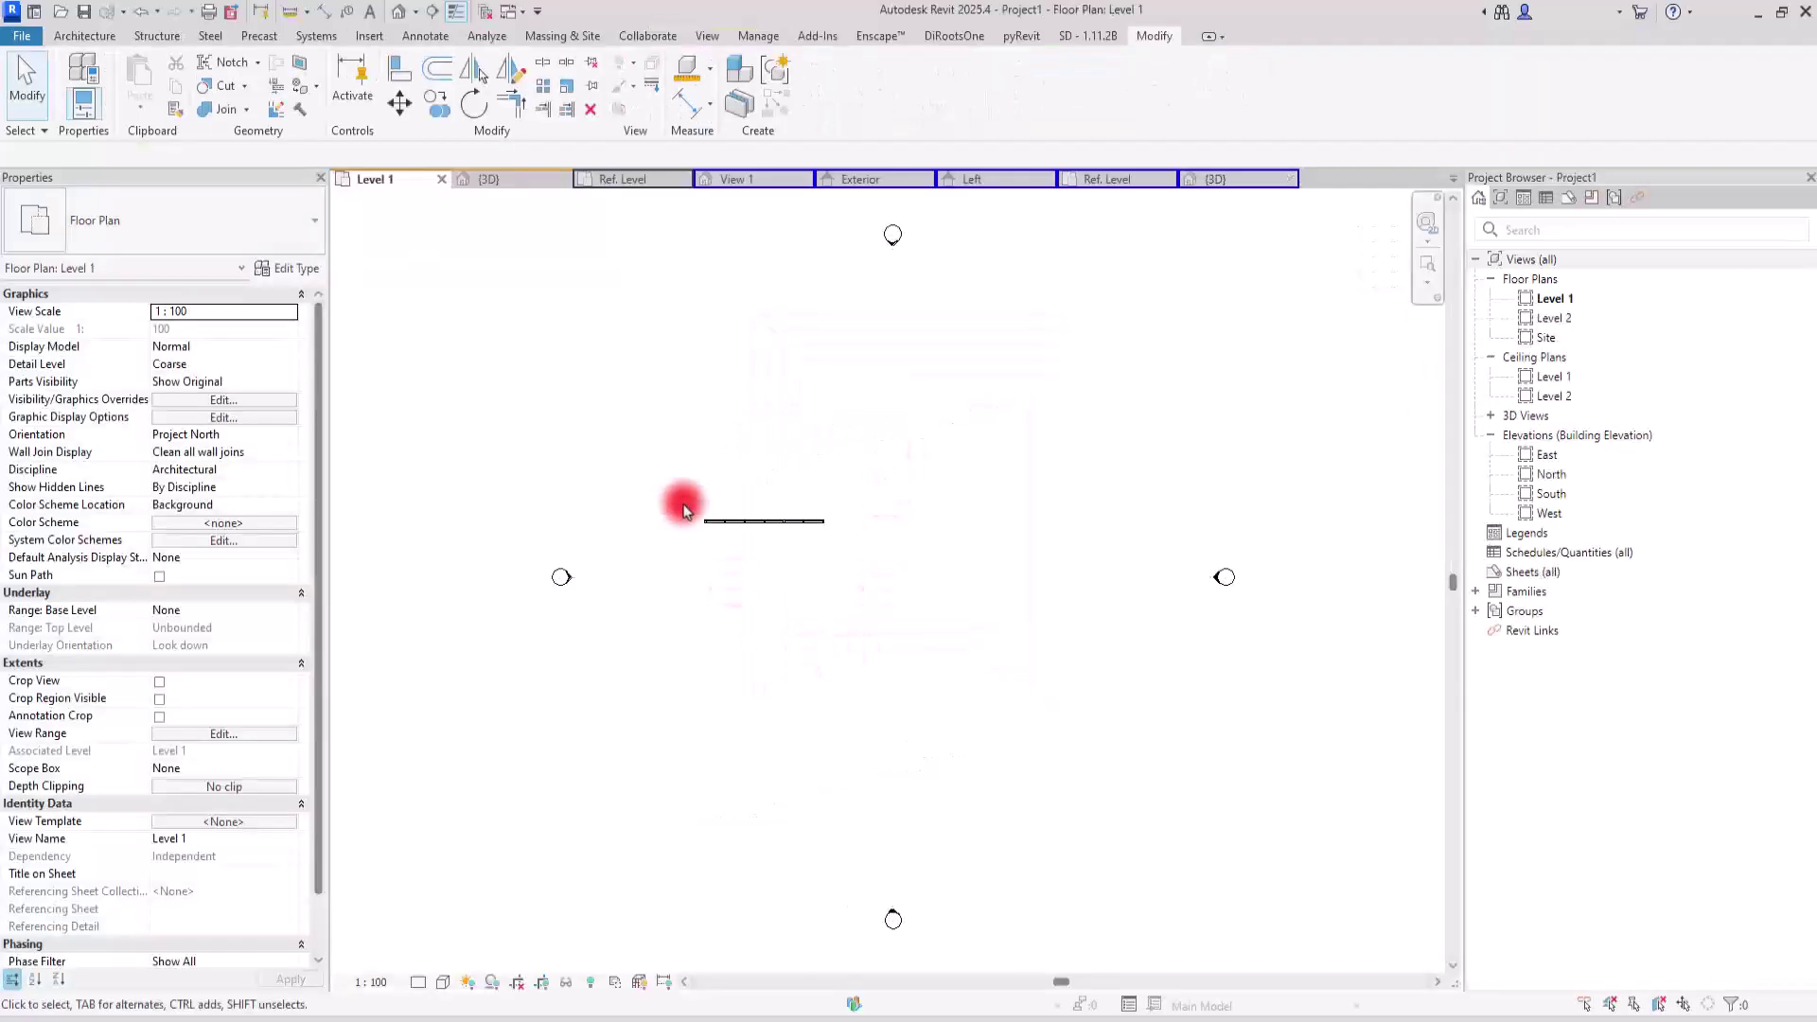
{"action": "left_click", "coordinate": [518, 181]}
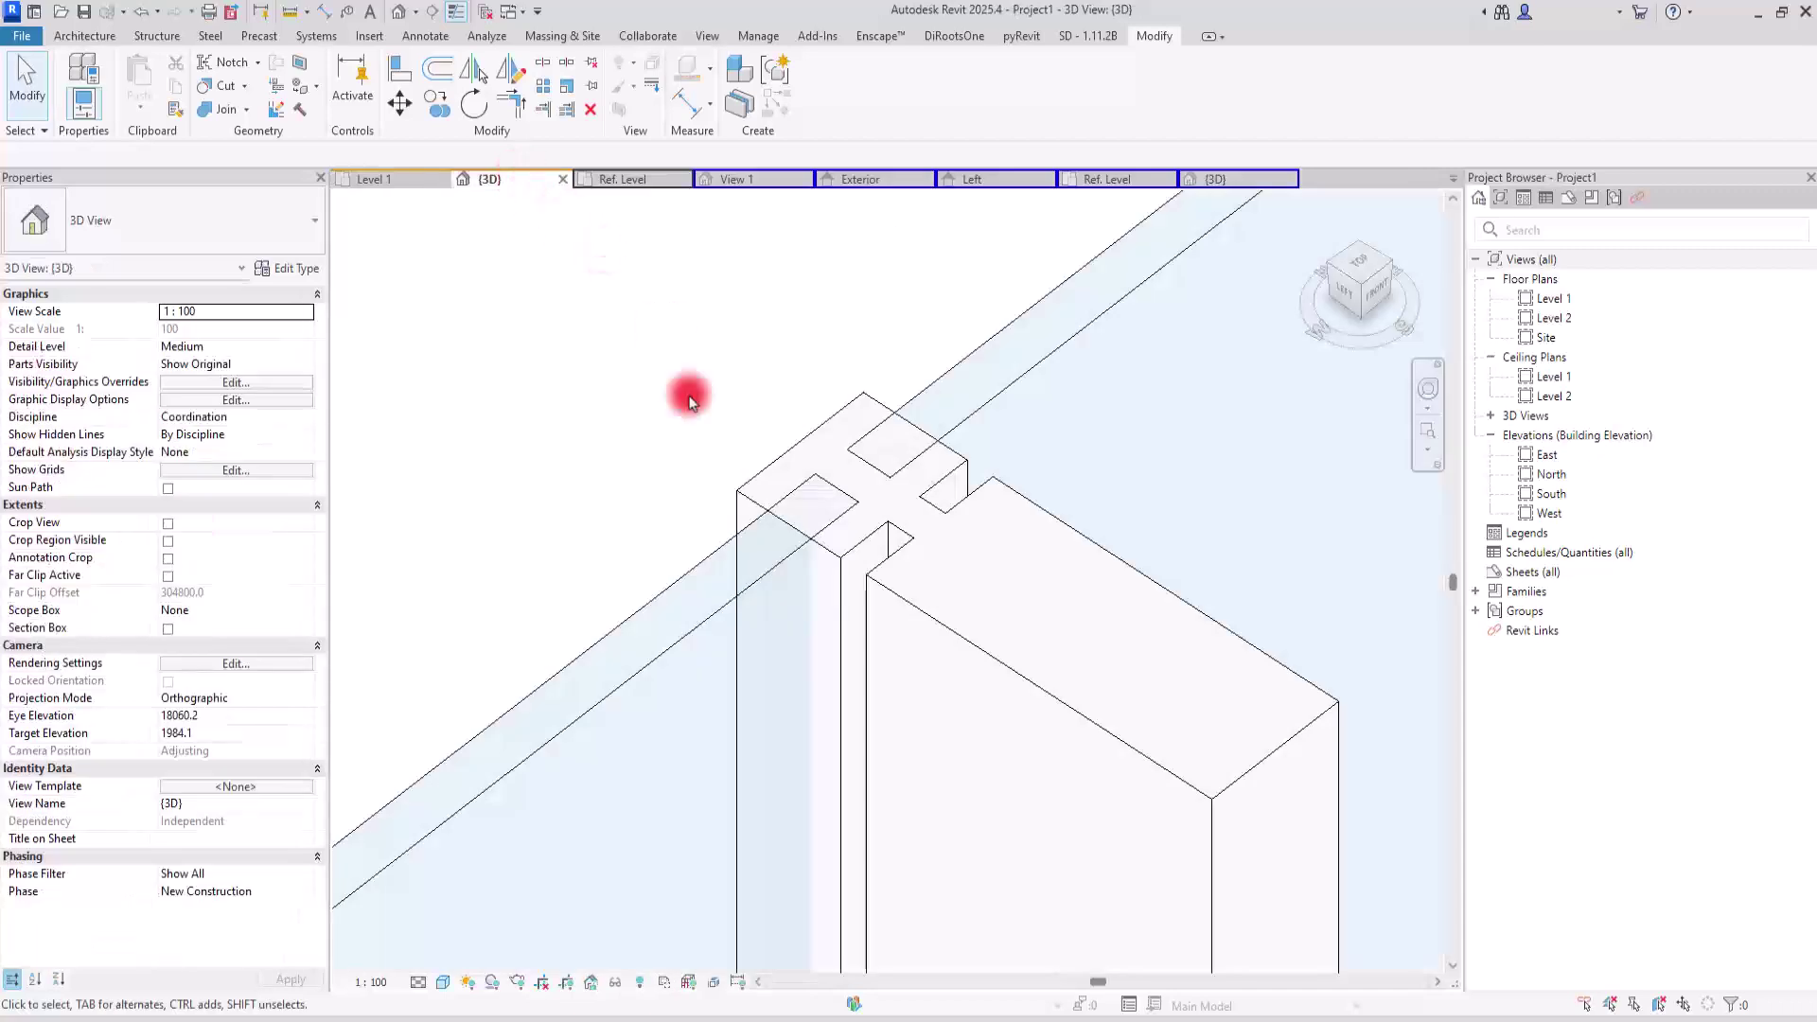
{"action": "left_click", "coordinate": [679, 584]}
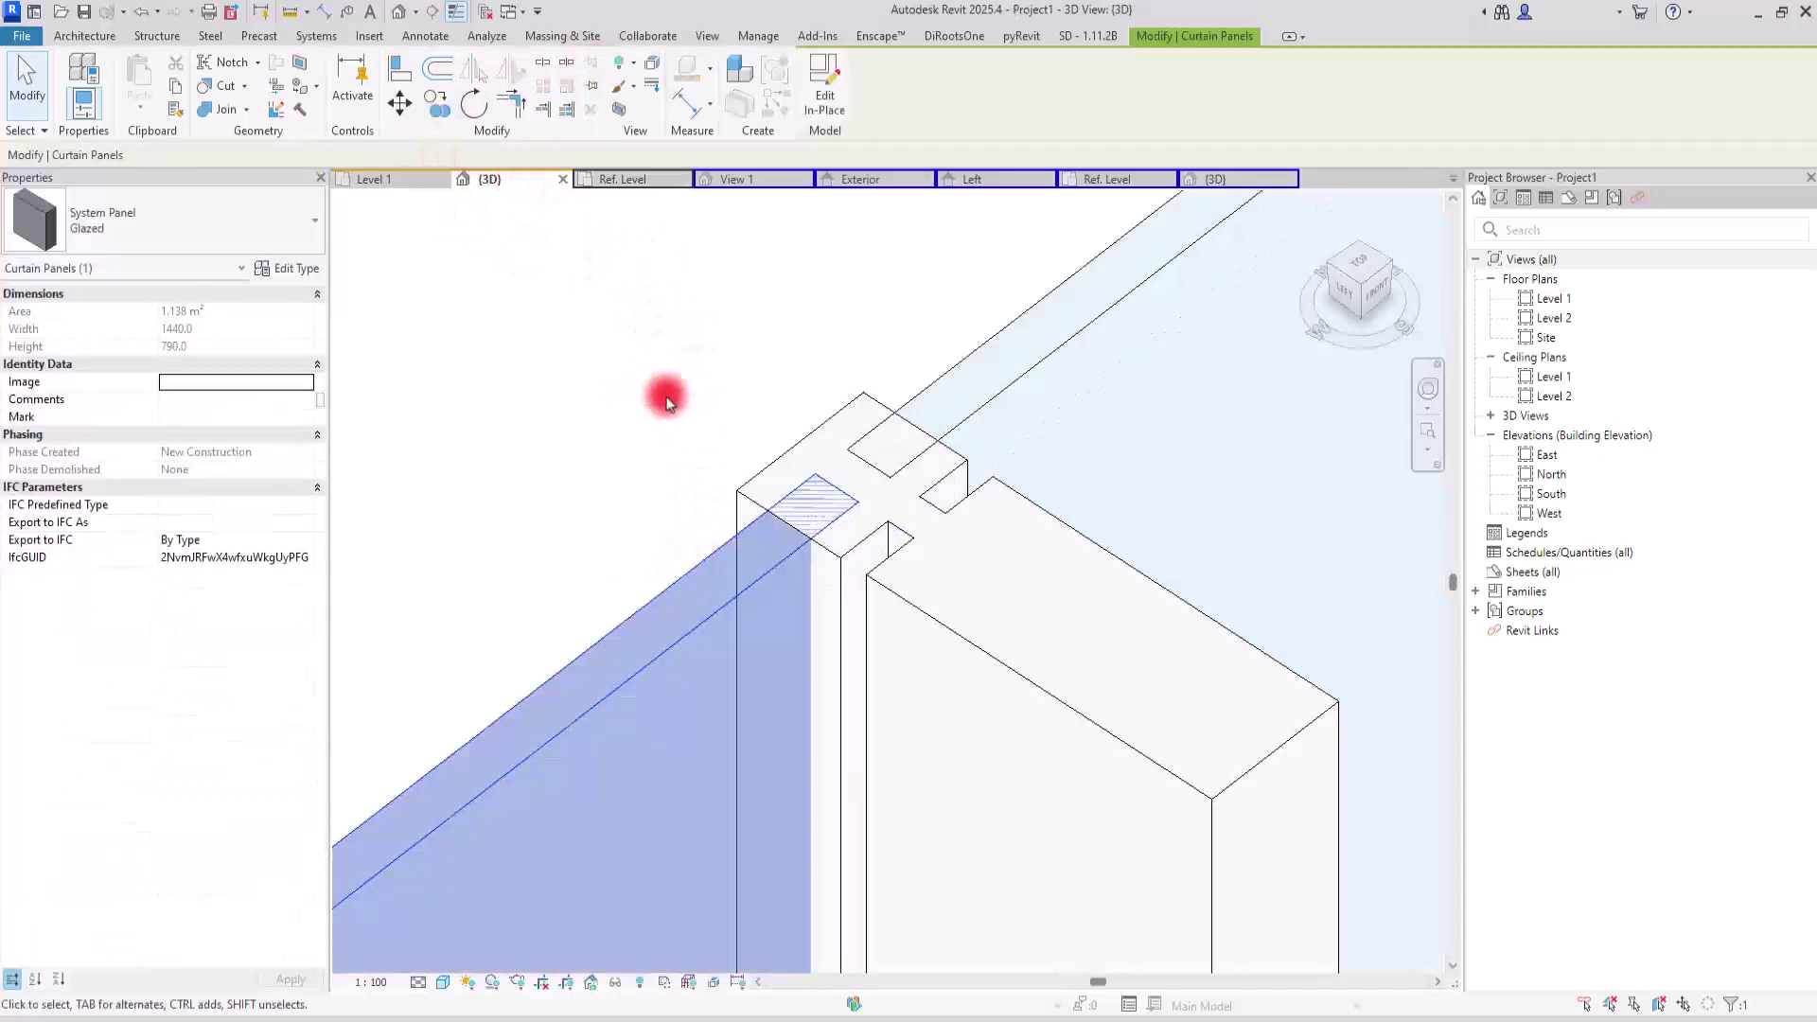
{"action": "left_click", "coordinate": [156, 220]}
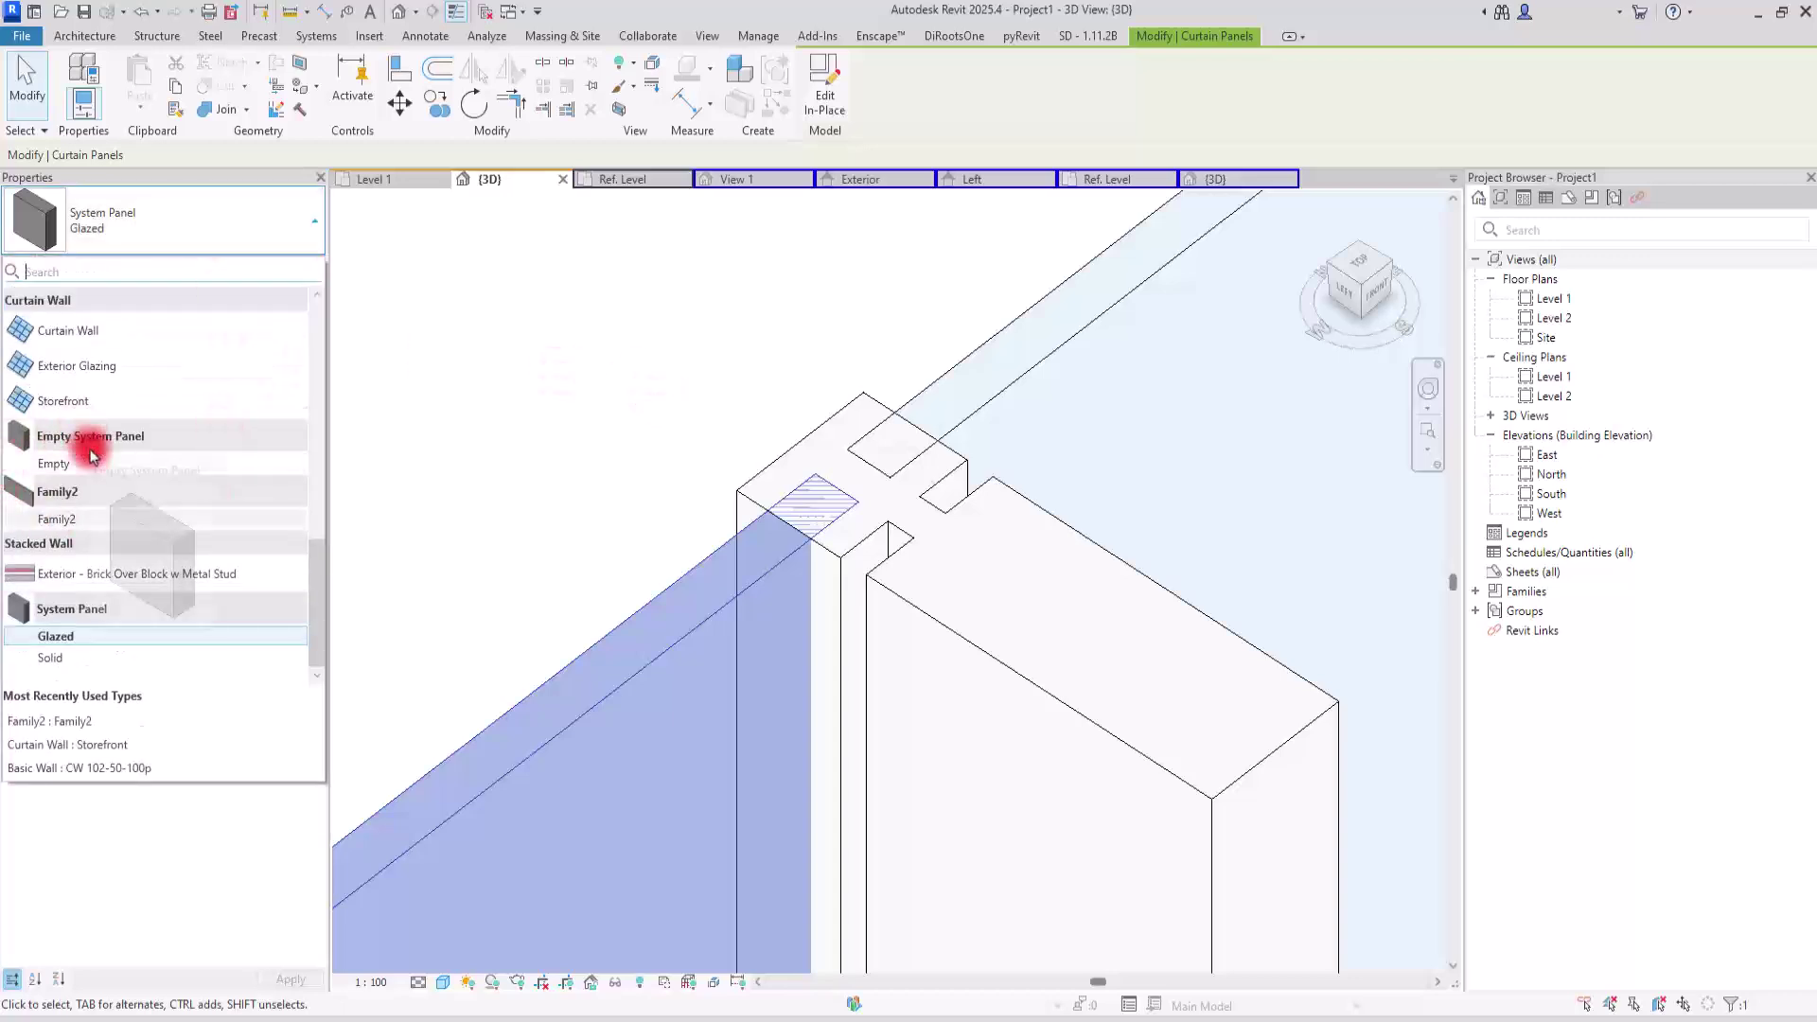
{"action": "left_click", "coordinate": [43, 519]}
Open Family2's type properties, showing Glass Gap 654.8 and Glass Thickness 104.7
{"action": "scroll", "coordinate": [575, 416], "scroll_direction": "down", "scroll_amount": 3}
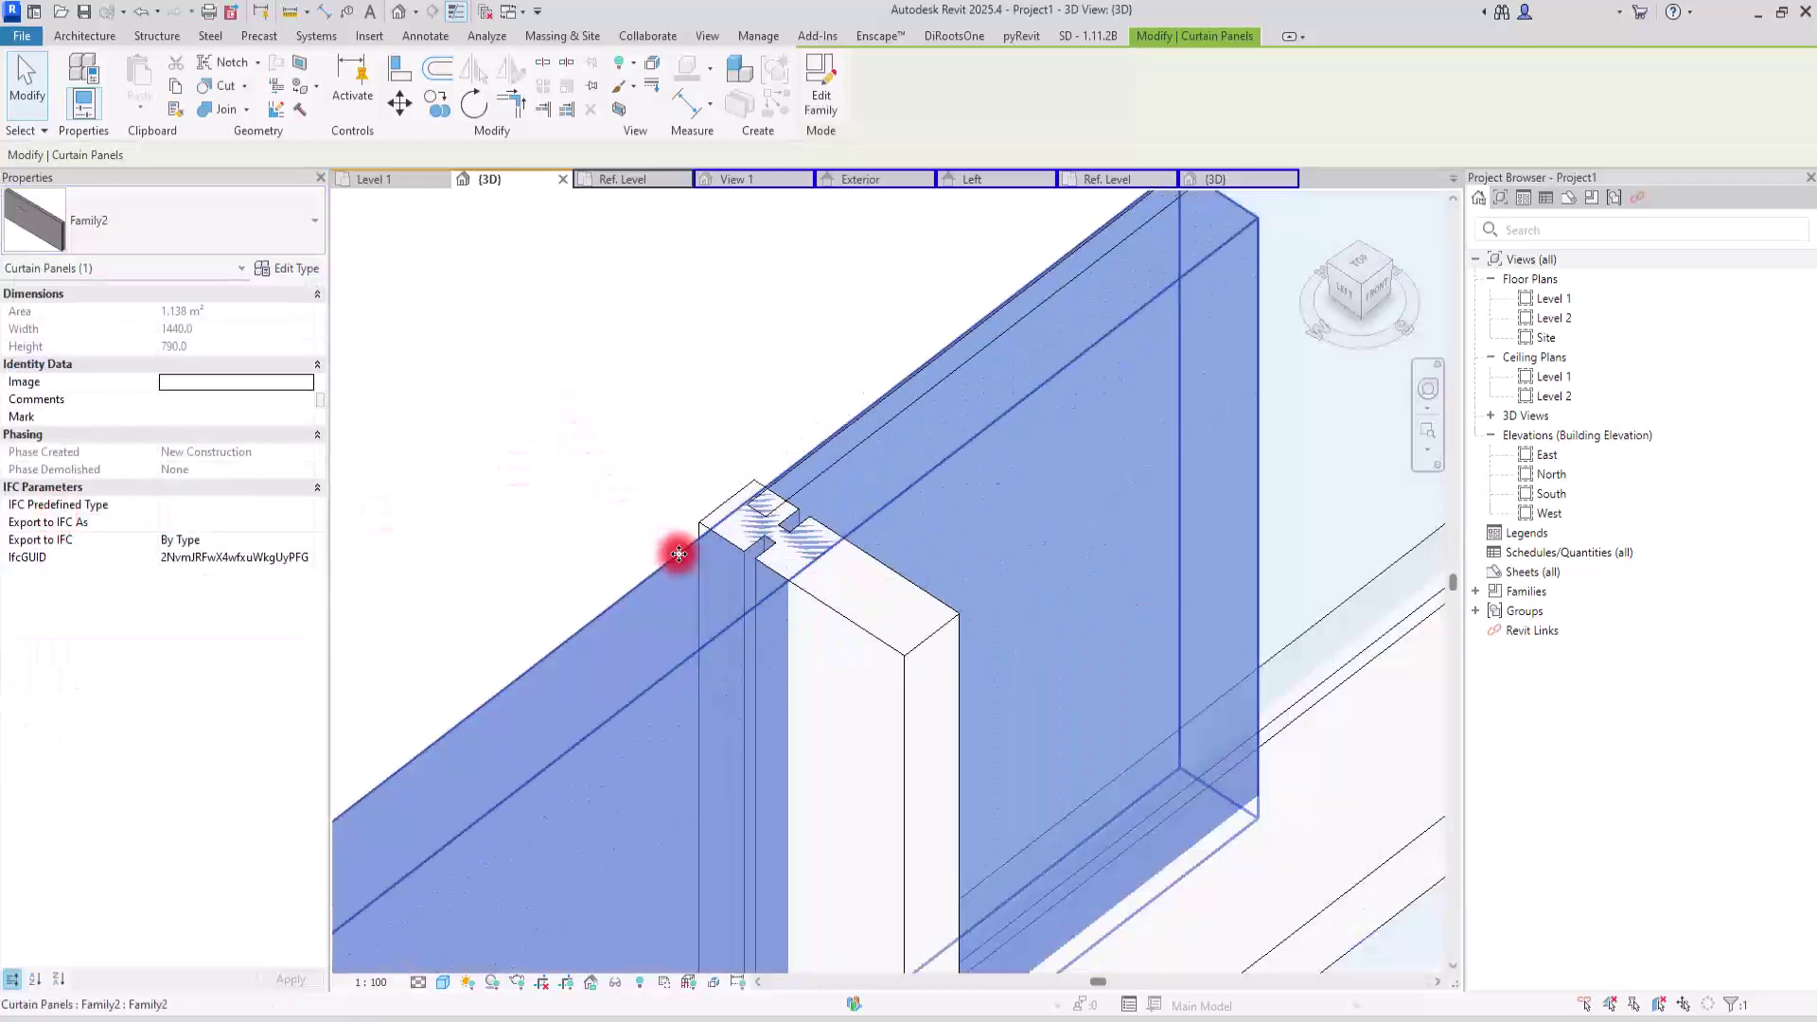
{"action": "scroll", "coordinate": [672, 535], "scroll_direction": "down", "scroll_amount": 2}
{"action": "scroll", "coordinate": [663, 530], "scroll_direction": "up", "scroll_amount": 2}
{"action": "scroll", "coordinate": [1054, 372], "scroll_direction": "down", "scroll_amount": 1}
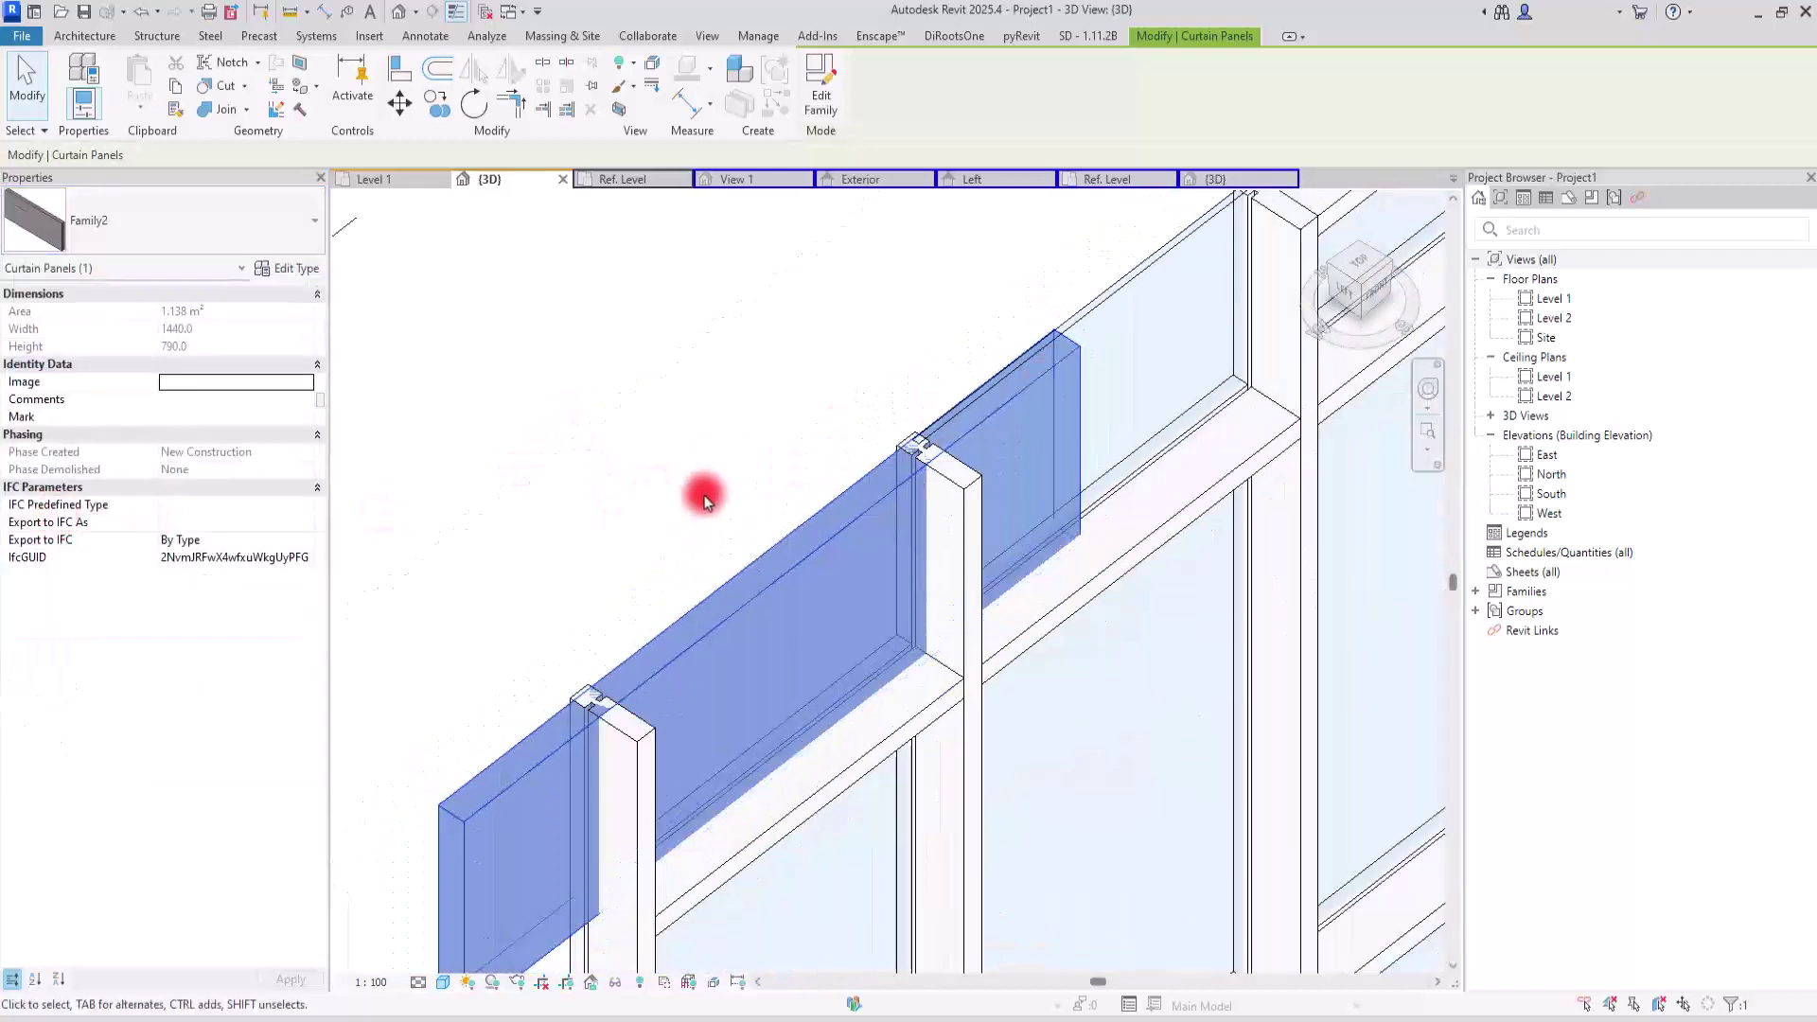
{"action": "middle_click_drag", "start_coordinate": [703, 463], "coordinate": [883, 378]}
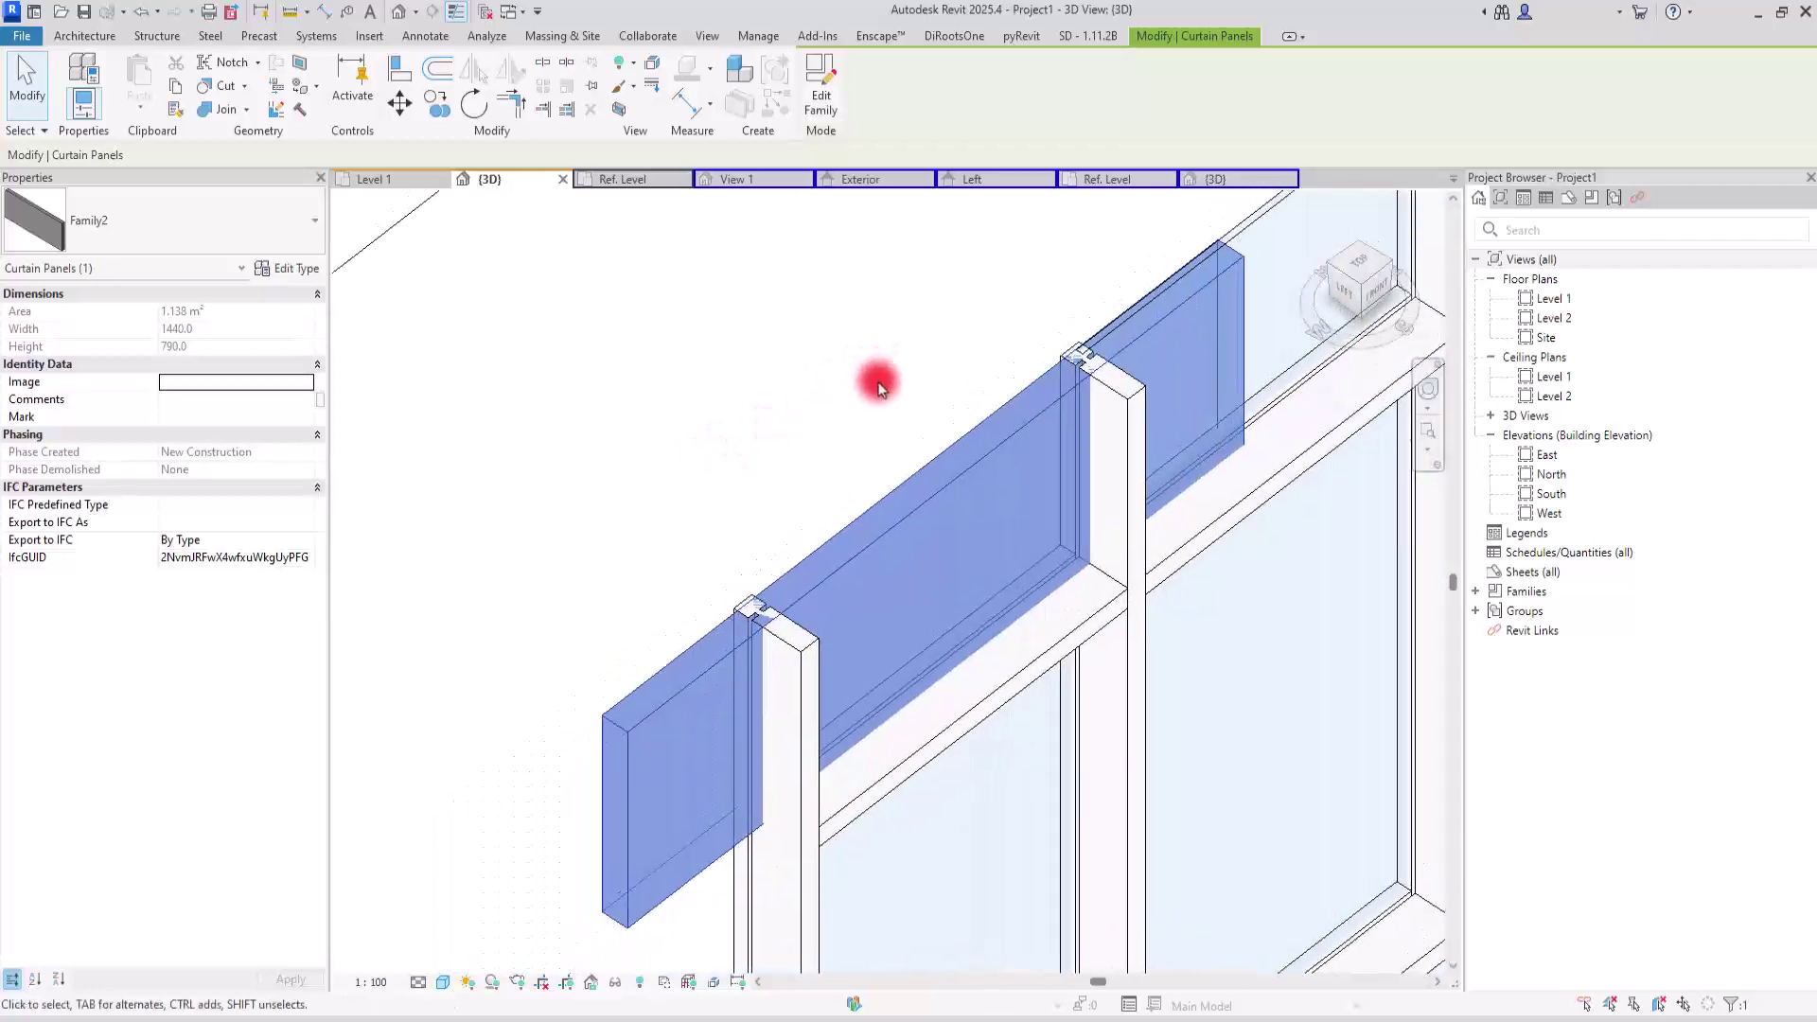
{"action": "left_click", "coordinate": [281, 272]}
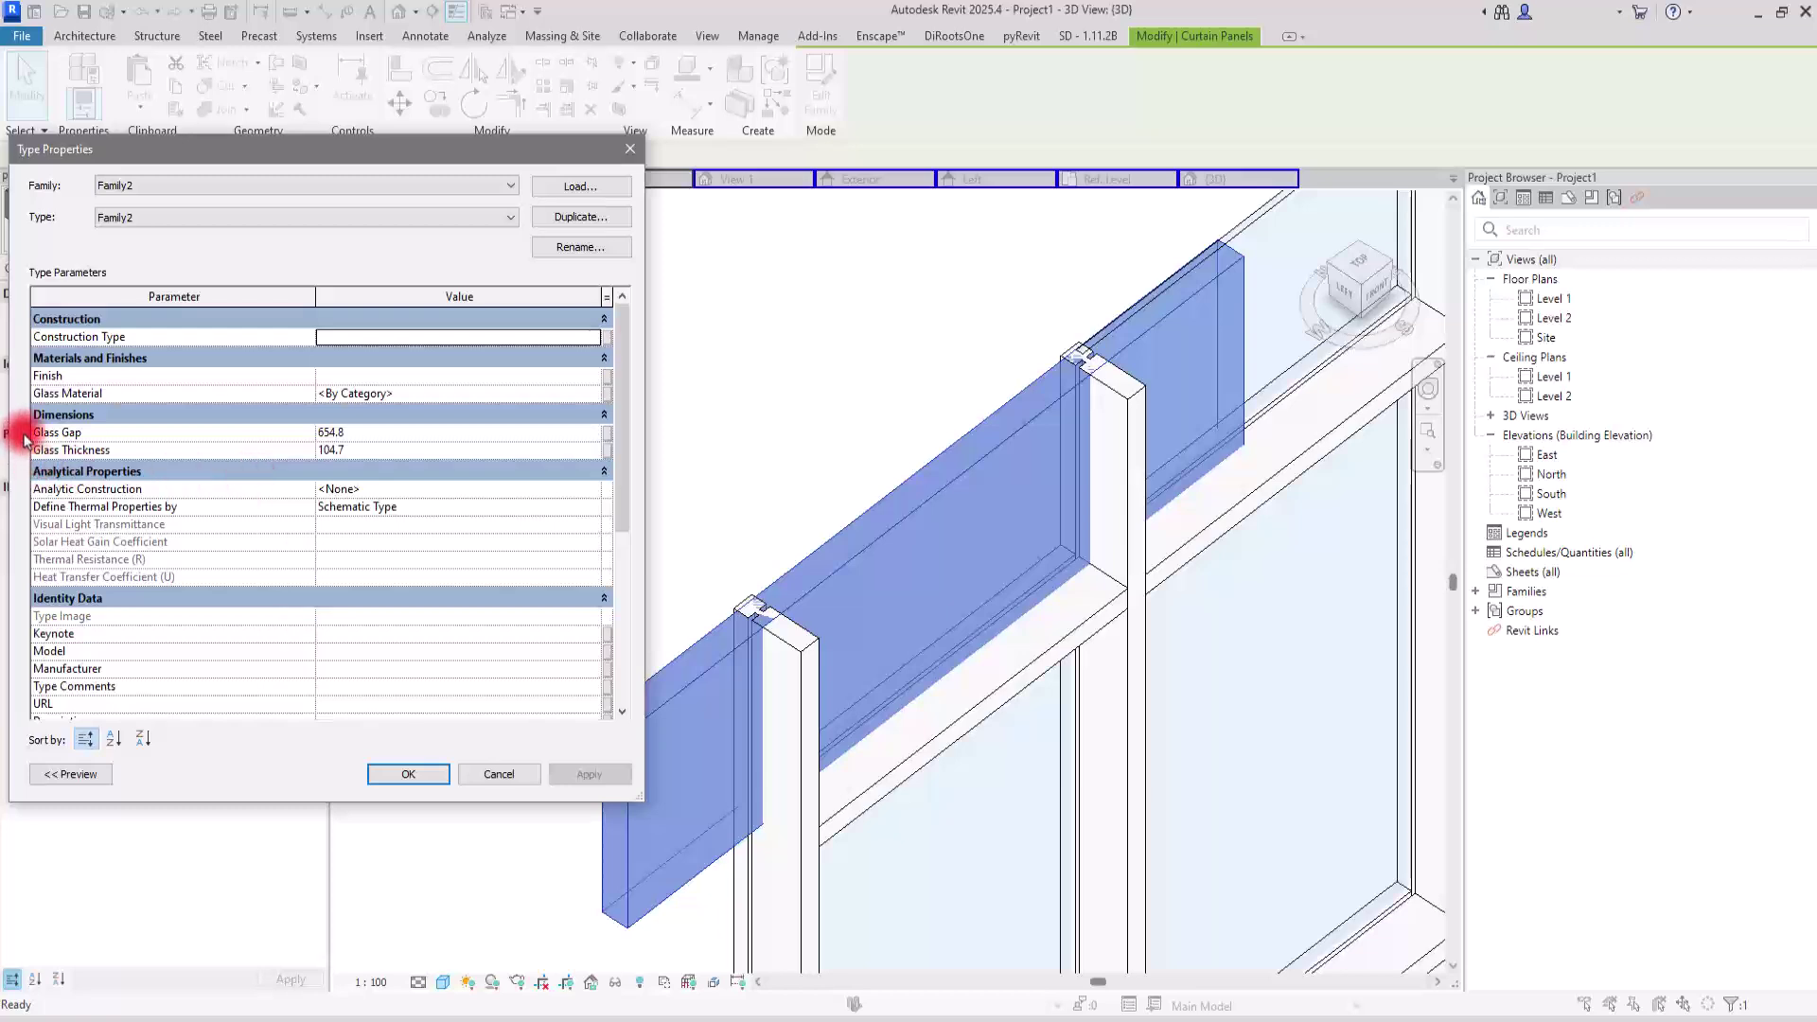
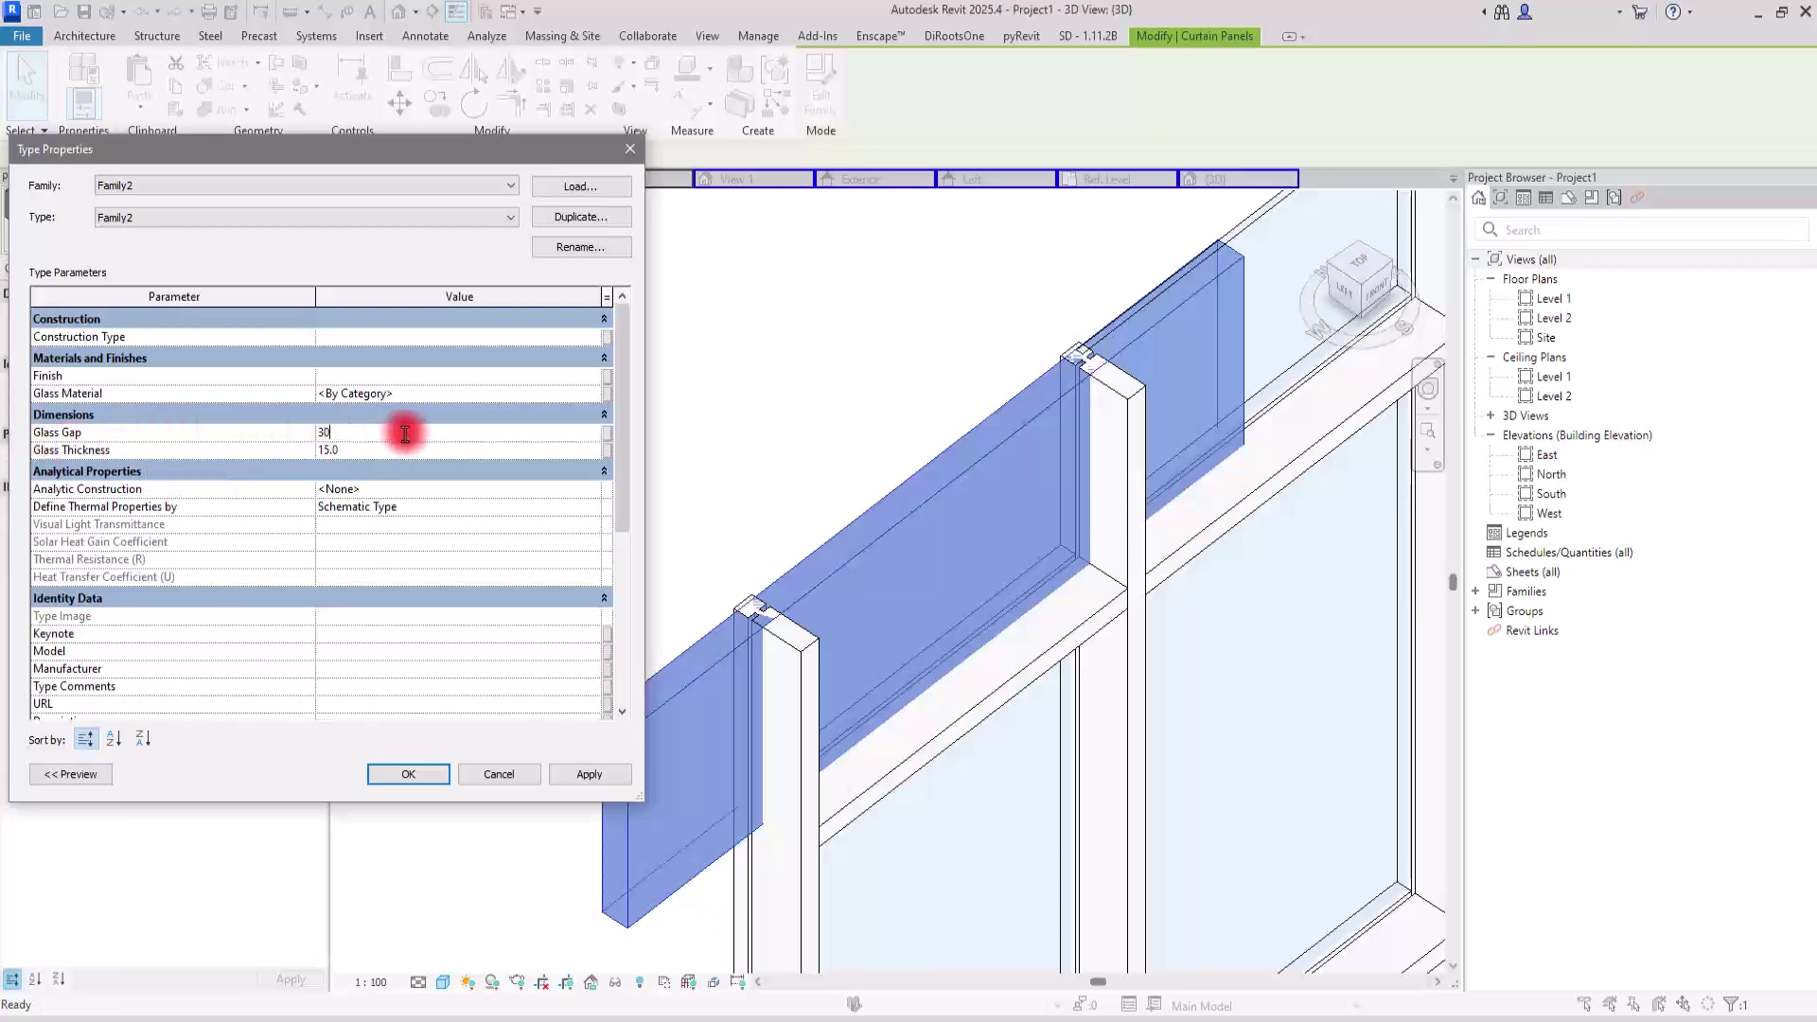
Apply Glass Gap 30 to Family2, then zoom into the mullion top to inspect the glass fit
{"action": "left_click", "coordinate": [580, 773]}
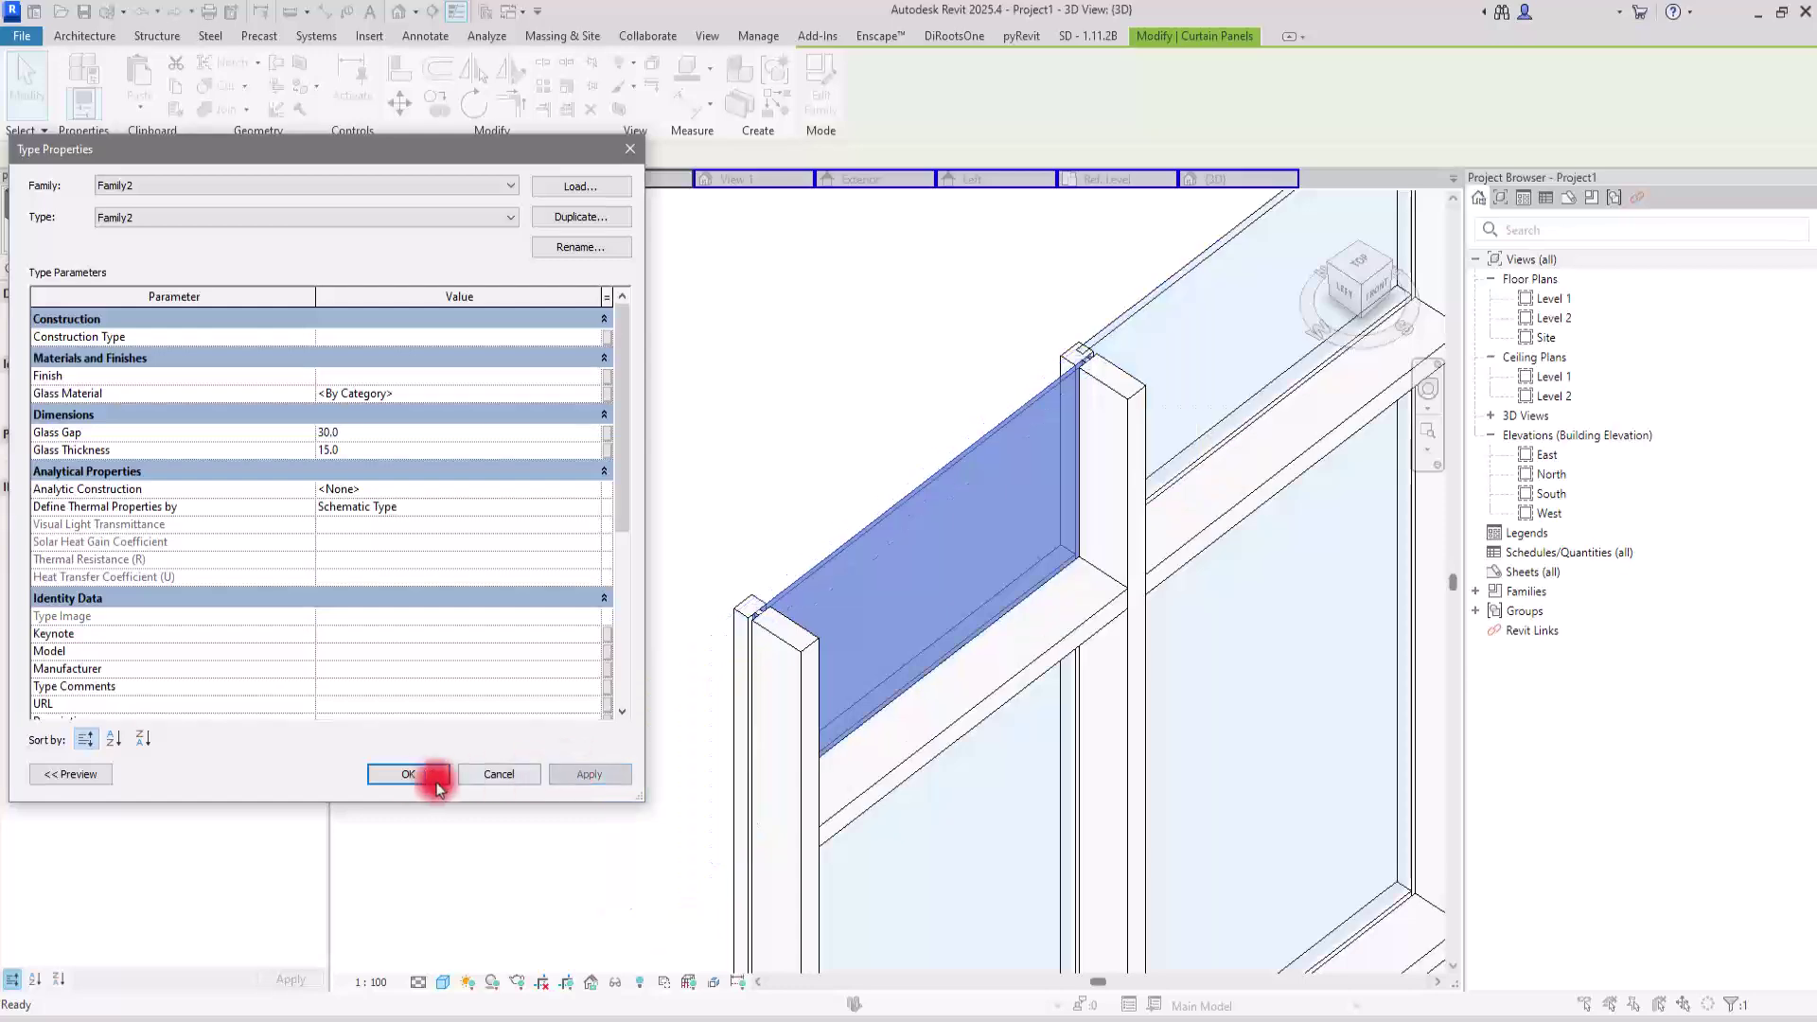
{"action": "left_click", "coordinate": [407, 776]}
{"action": "scroll", "coordinate": [1103, 312], "scroll_direction": "up", "scroll_amount": 2}
{"action": "scroll", "coordinate": [1022, 393], "scroll_direction": "up", "scroll_amount": 2}
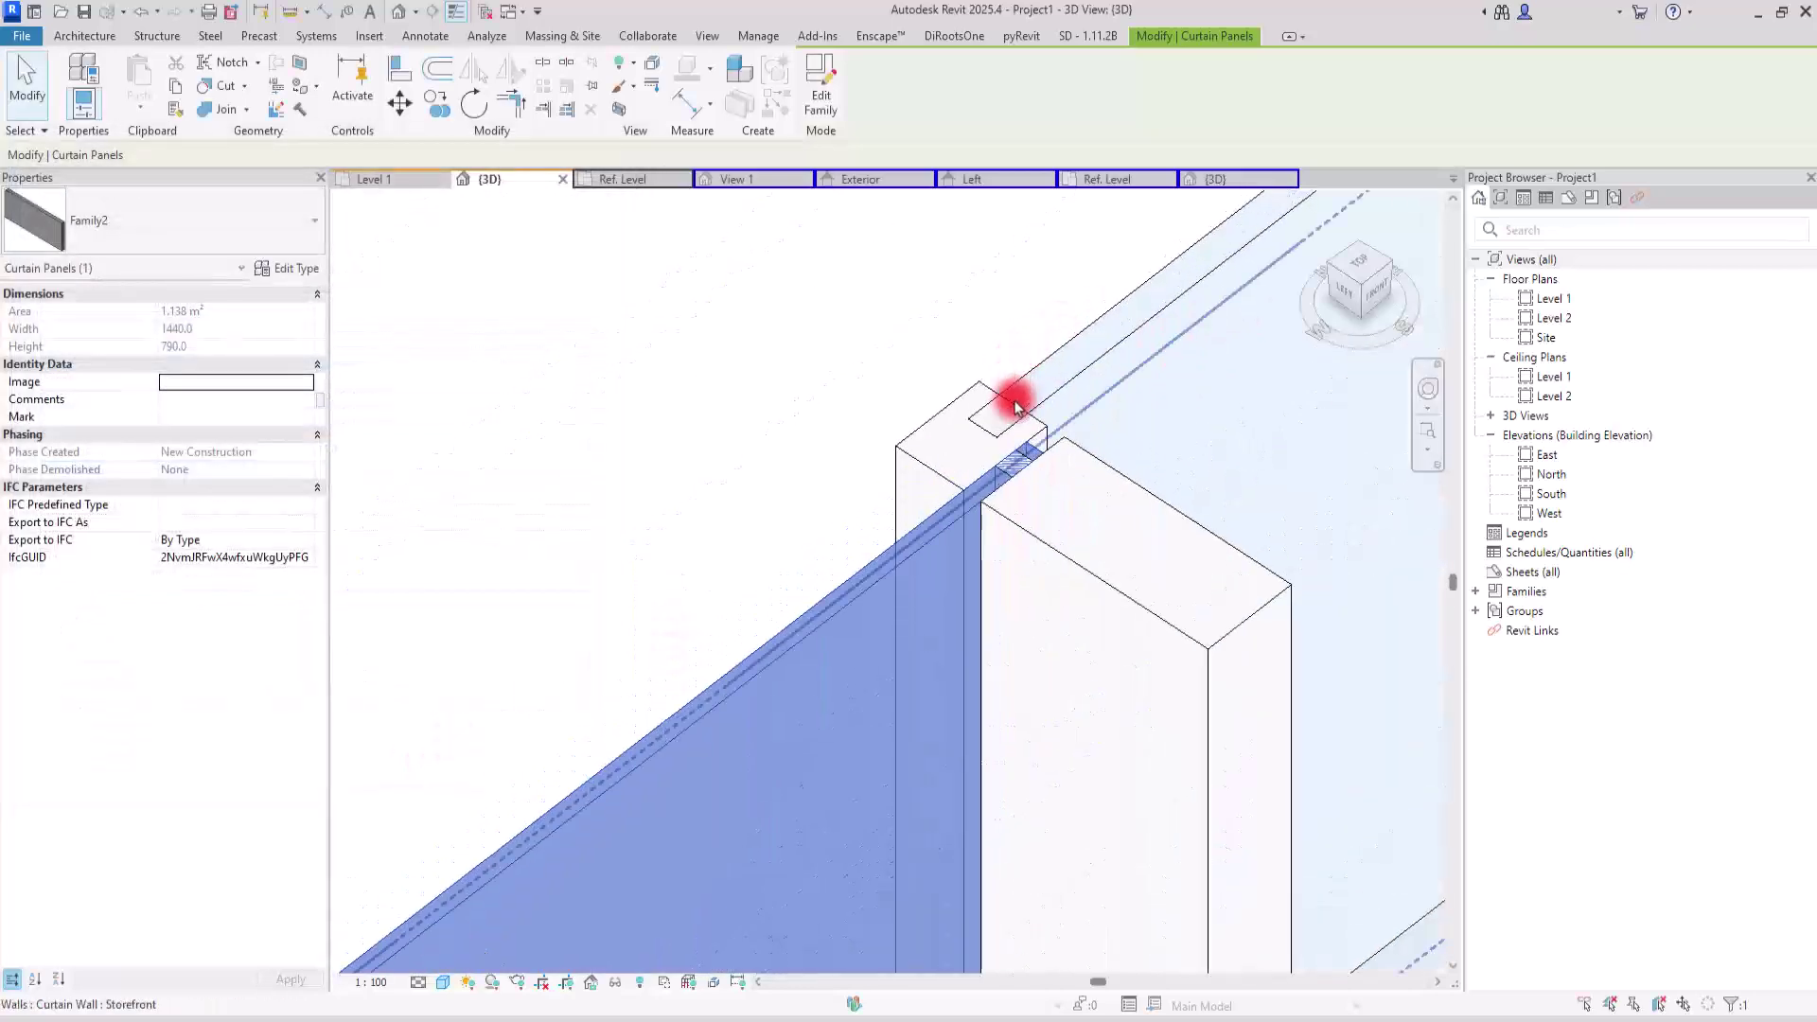
{"action": "scroll", "coordinate": [989, 534], "scroll_direction": "up", "scroll_amount": 2}
{"action": "scroll", "coordinate": [988, 535], "scroll_direction": "up", "scroll_amount": 2}
{"action": "scroll", "coordinate": [923, 492], "scroll_direction": "down", "scroll_amount": 3}
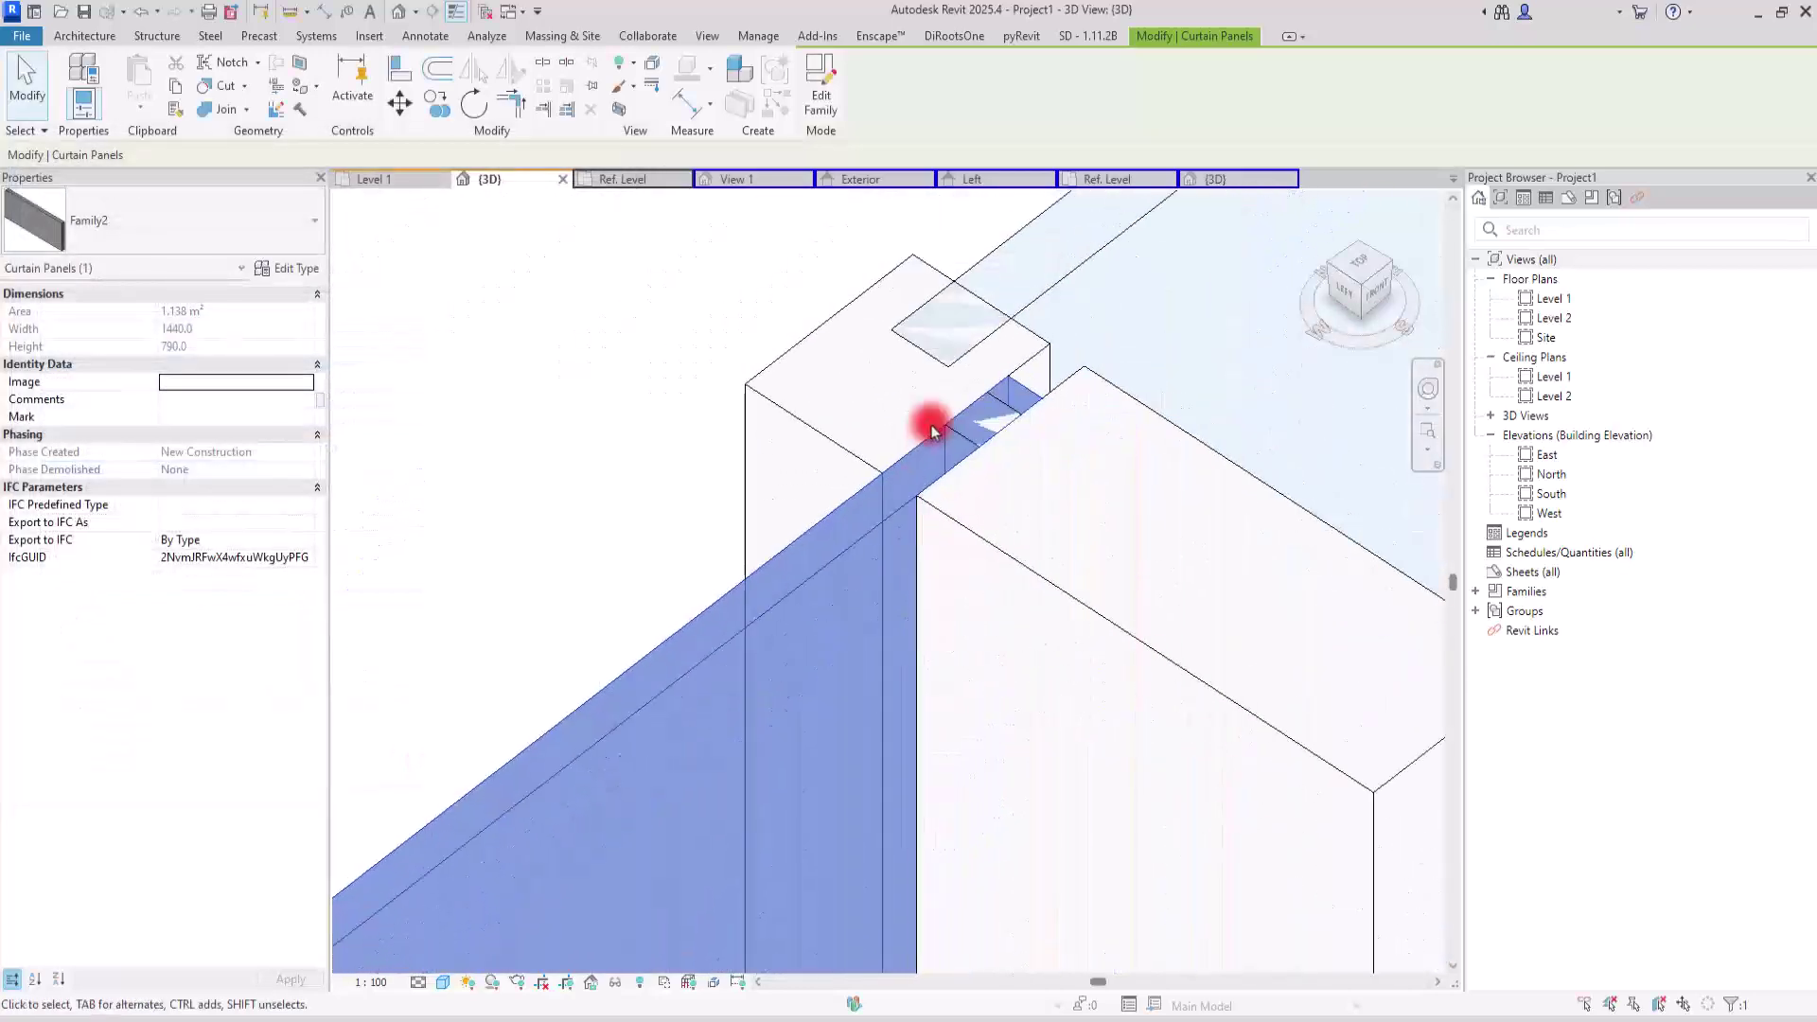
{"action": "scroll", "coordinate": [933, 418], "scroll_direction": "up", "scroll_amount": 1}
{"action": "scroll", "coordinate": [854, 407], "scroll_direction": "down", "scroll_amount": 3}
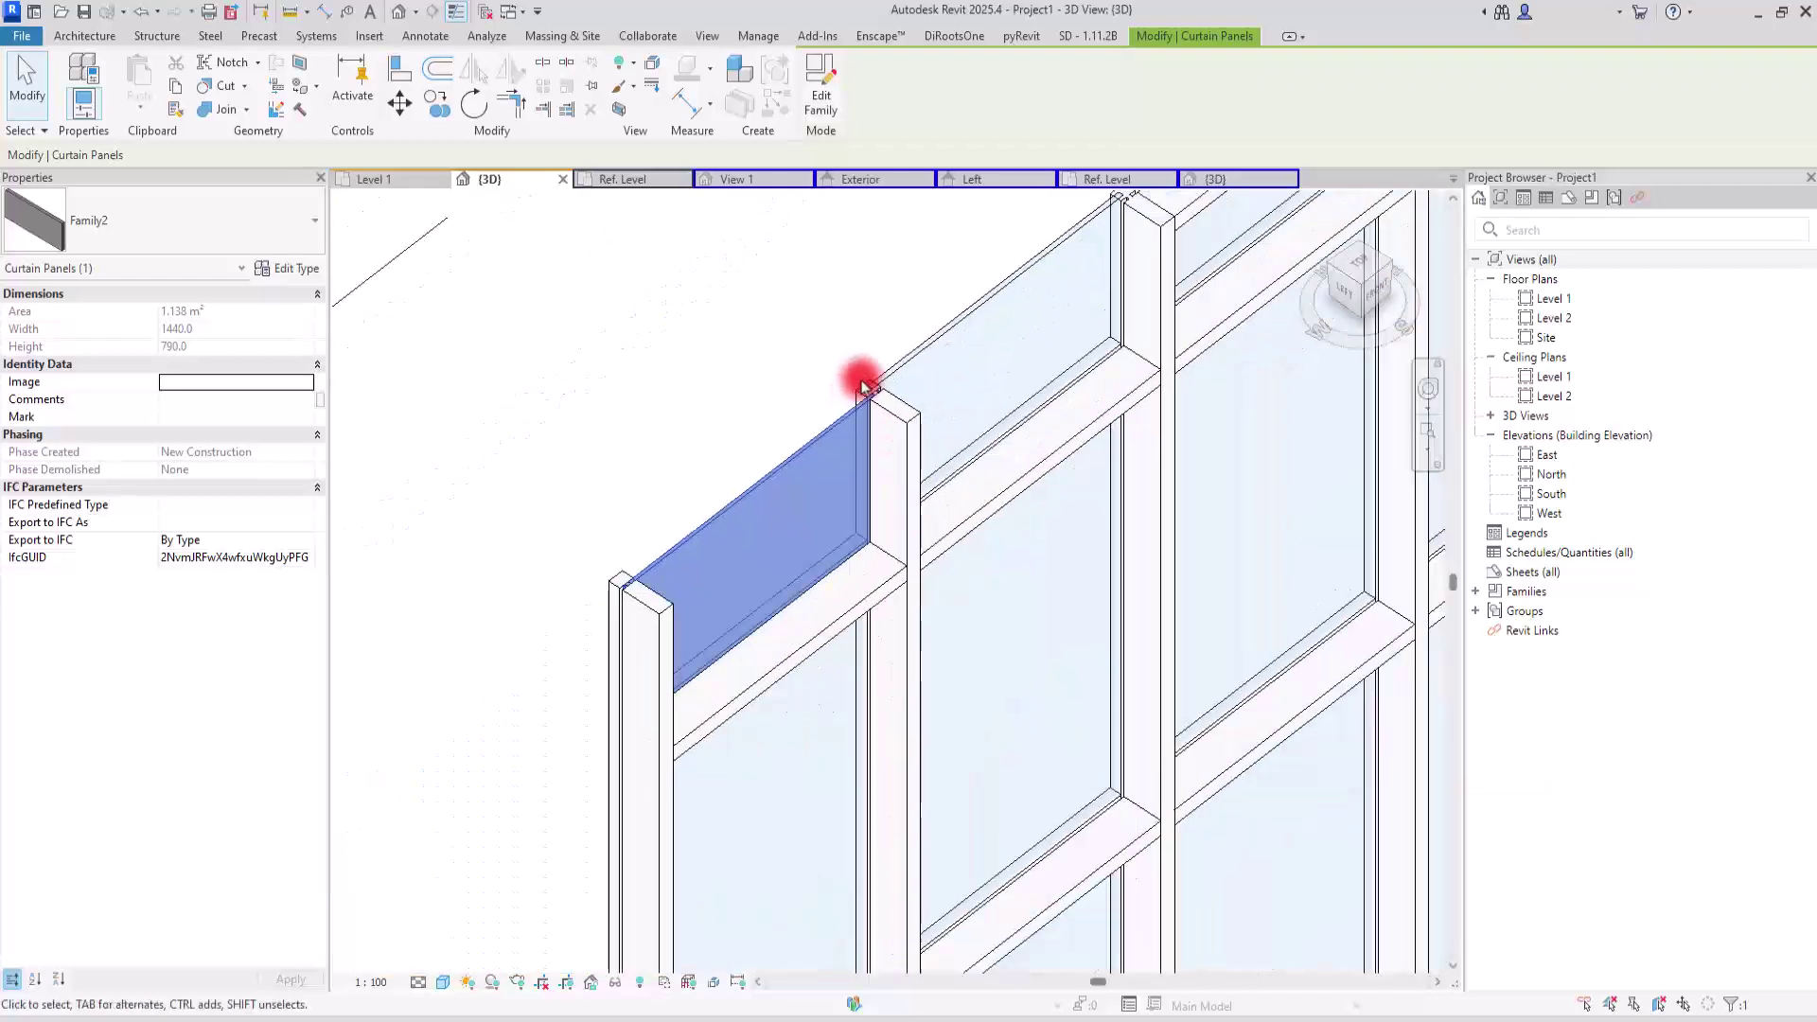
{"action": "scroll", "coordinate": [871, 388], "scroll_direction": "up", "scroll_amount": 3}
{"action": "scroll", "coordinate": [923, 402], "scroll_direction": "up", "scroll_amount": 2}
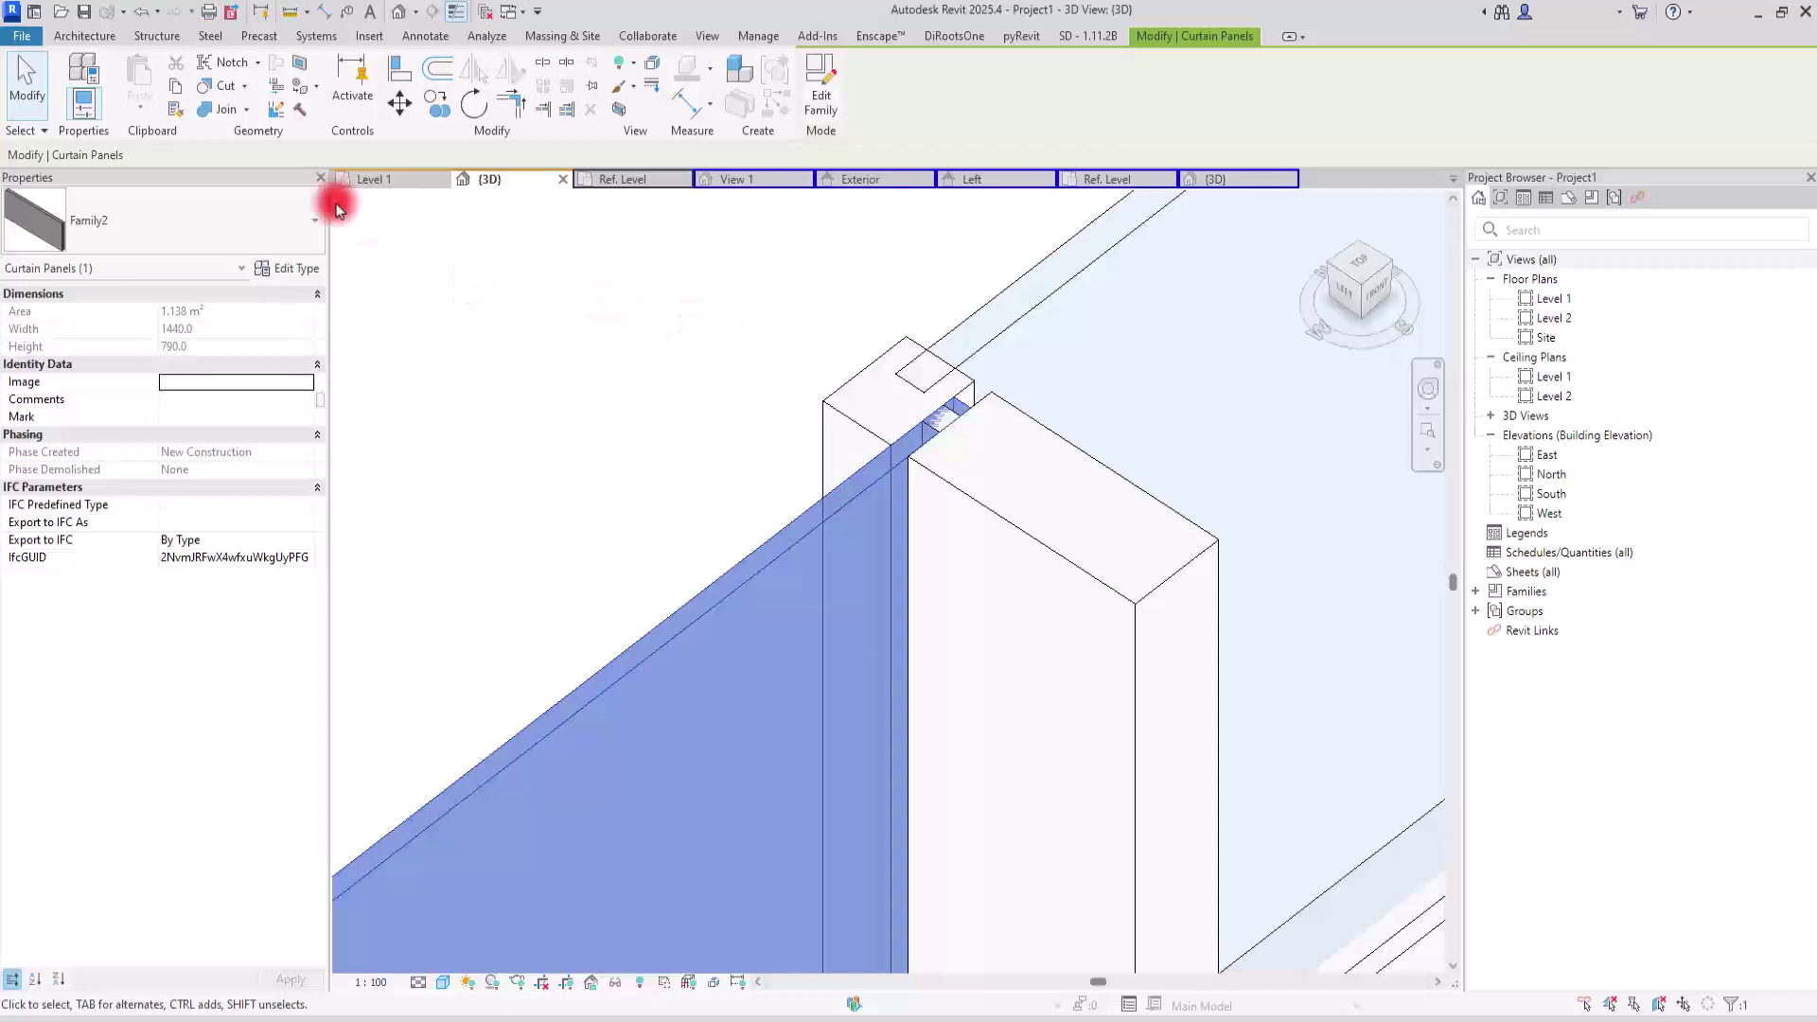
In the Level 1 plan, add an aligned 1440 dimension from the left mullion to the grid line
{"action": "left_click", "coordinate": [377, 189]}
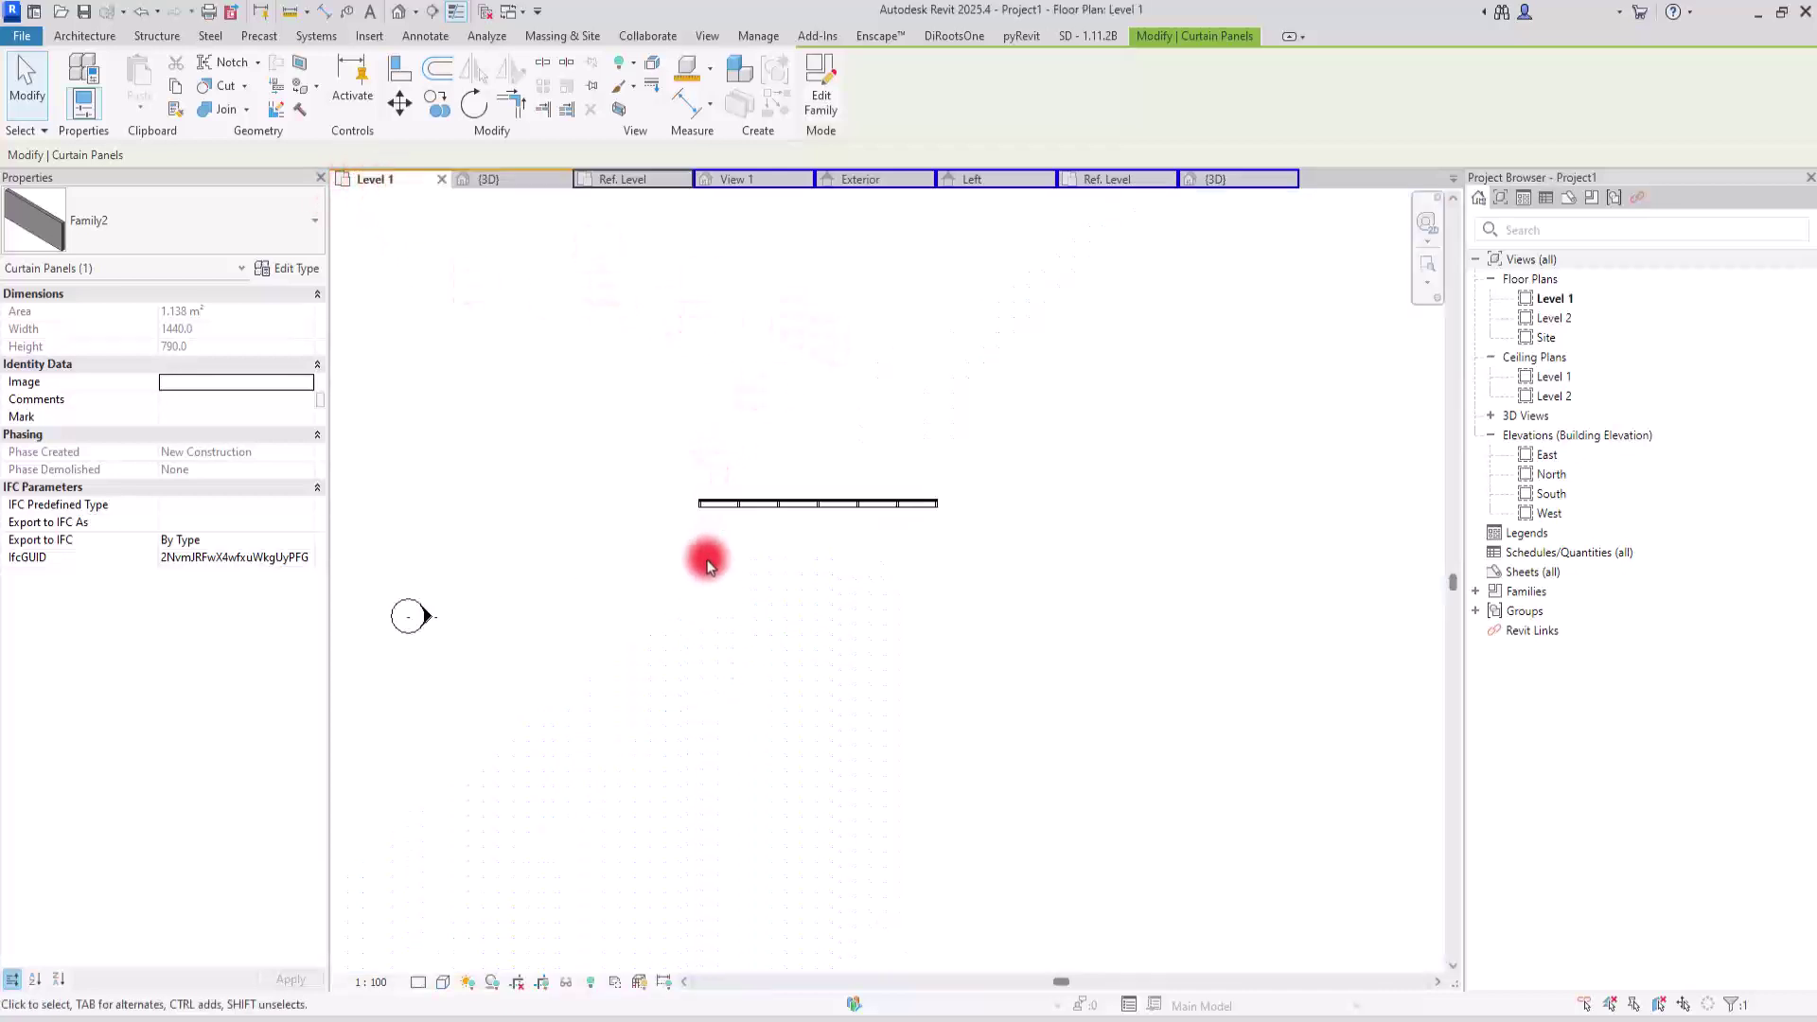
{"action": "scroll", "coordinate": [701, 482], "scroll_direction": "up", "scroll_amount": 3}
{"action": "scroll", "coordinate": [757, 416], "scroll_direction": "up", "scroll_amount": 3}
{"action": "scroll", "coordinate": [781, 399], "scroll_direction": "up", "scroll_amount": 4}
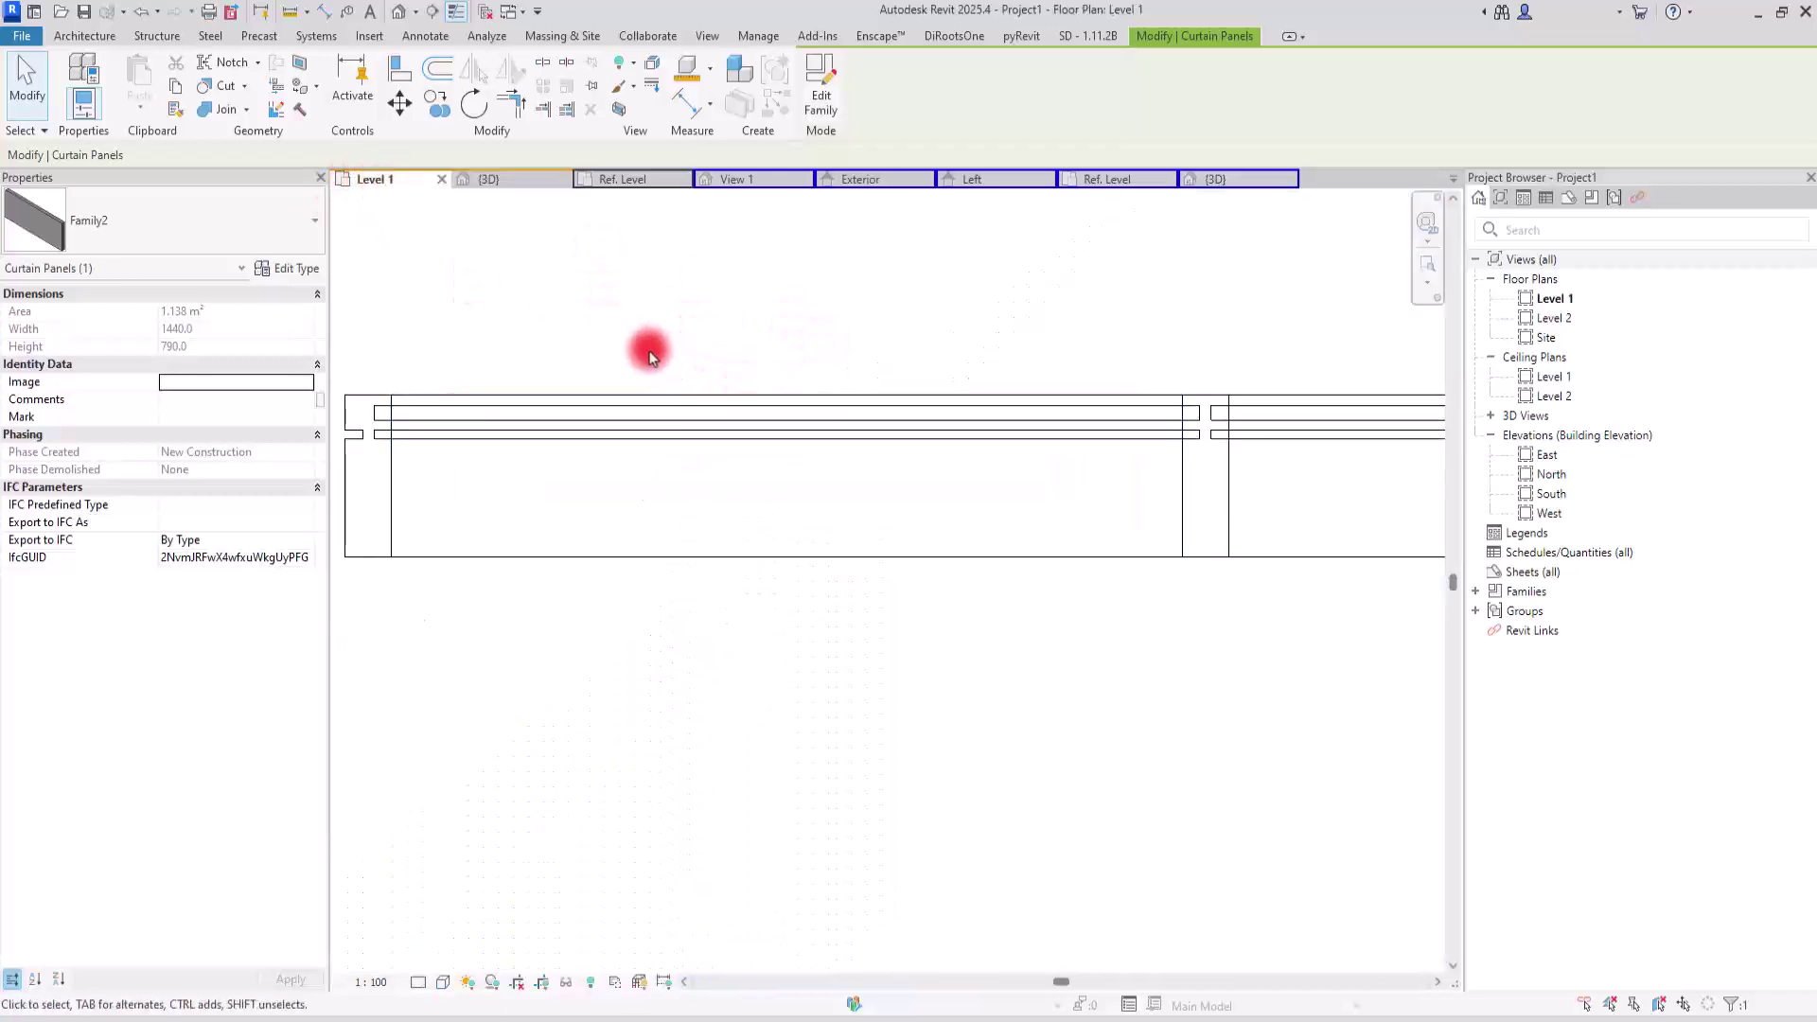
{"action": "left_click", "coordinate": [687, 100]}
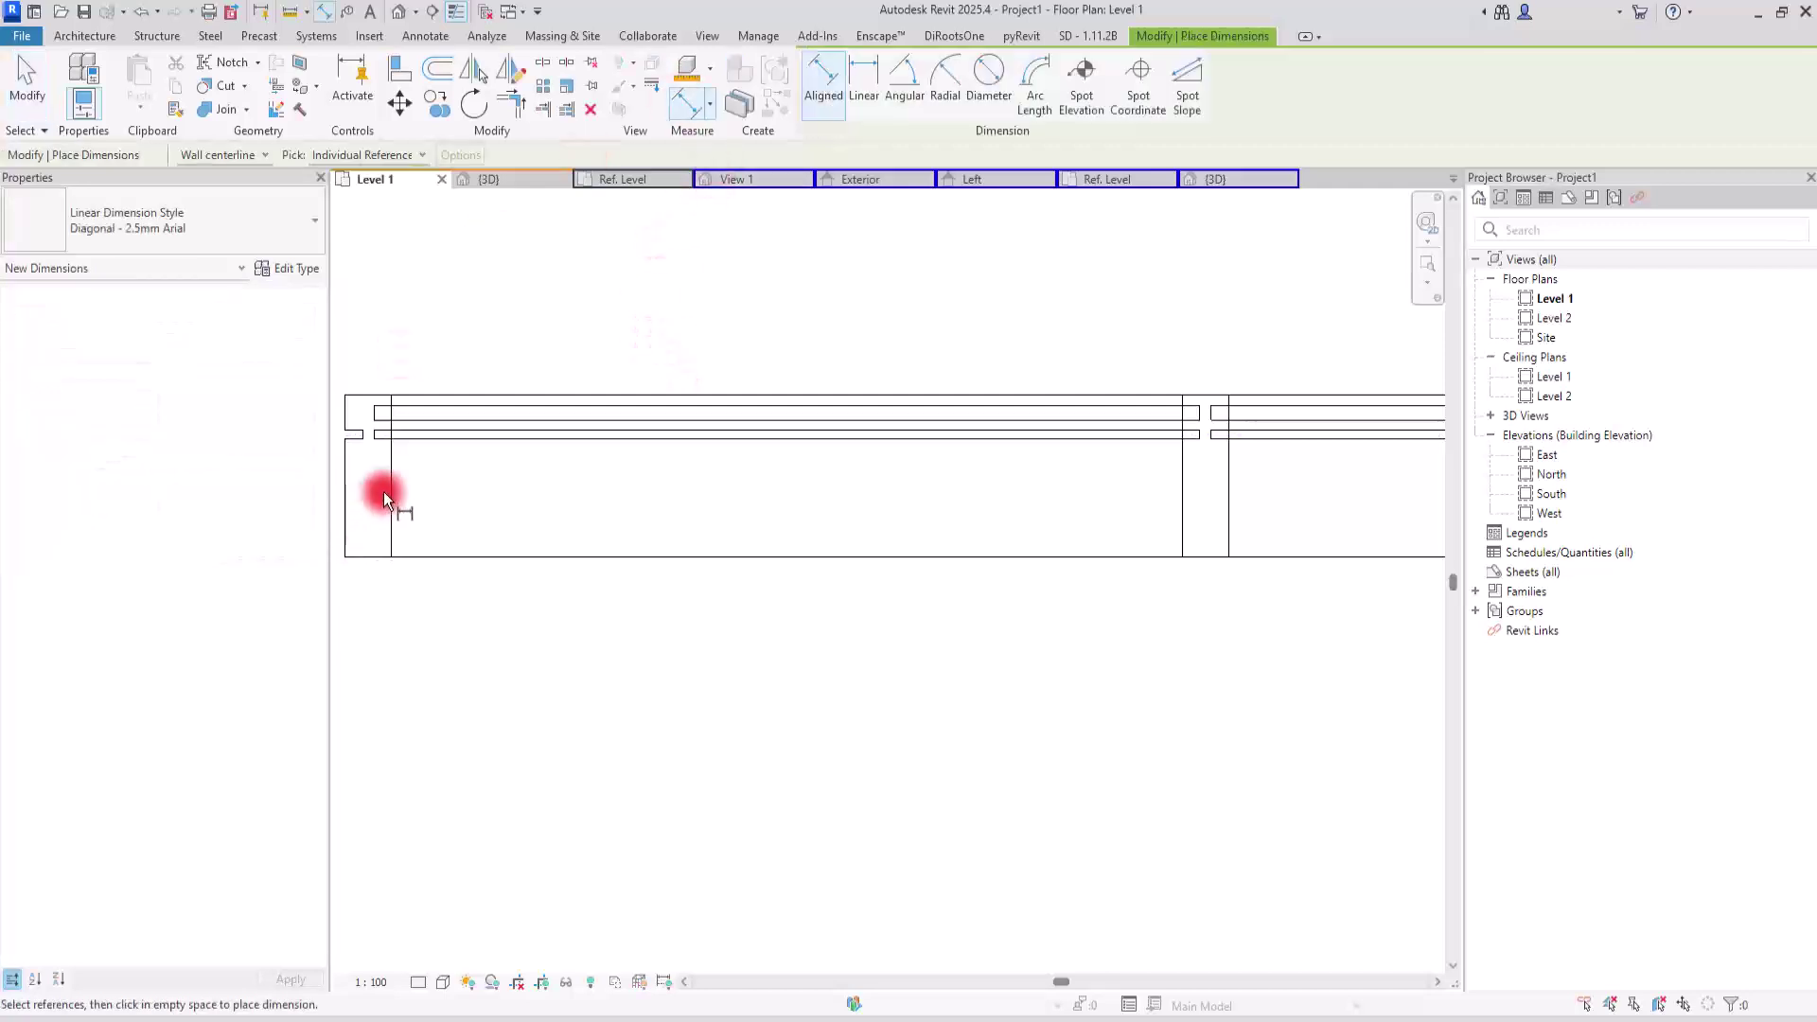
{"action": "left_click", "coordinate": [375, 439]}
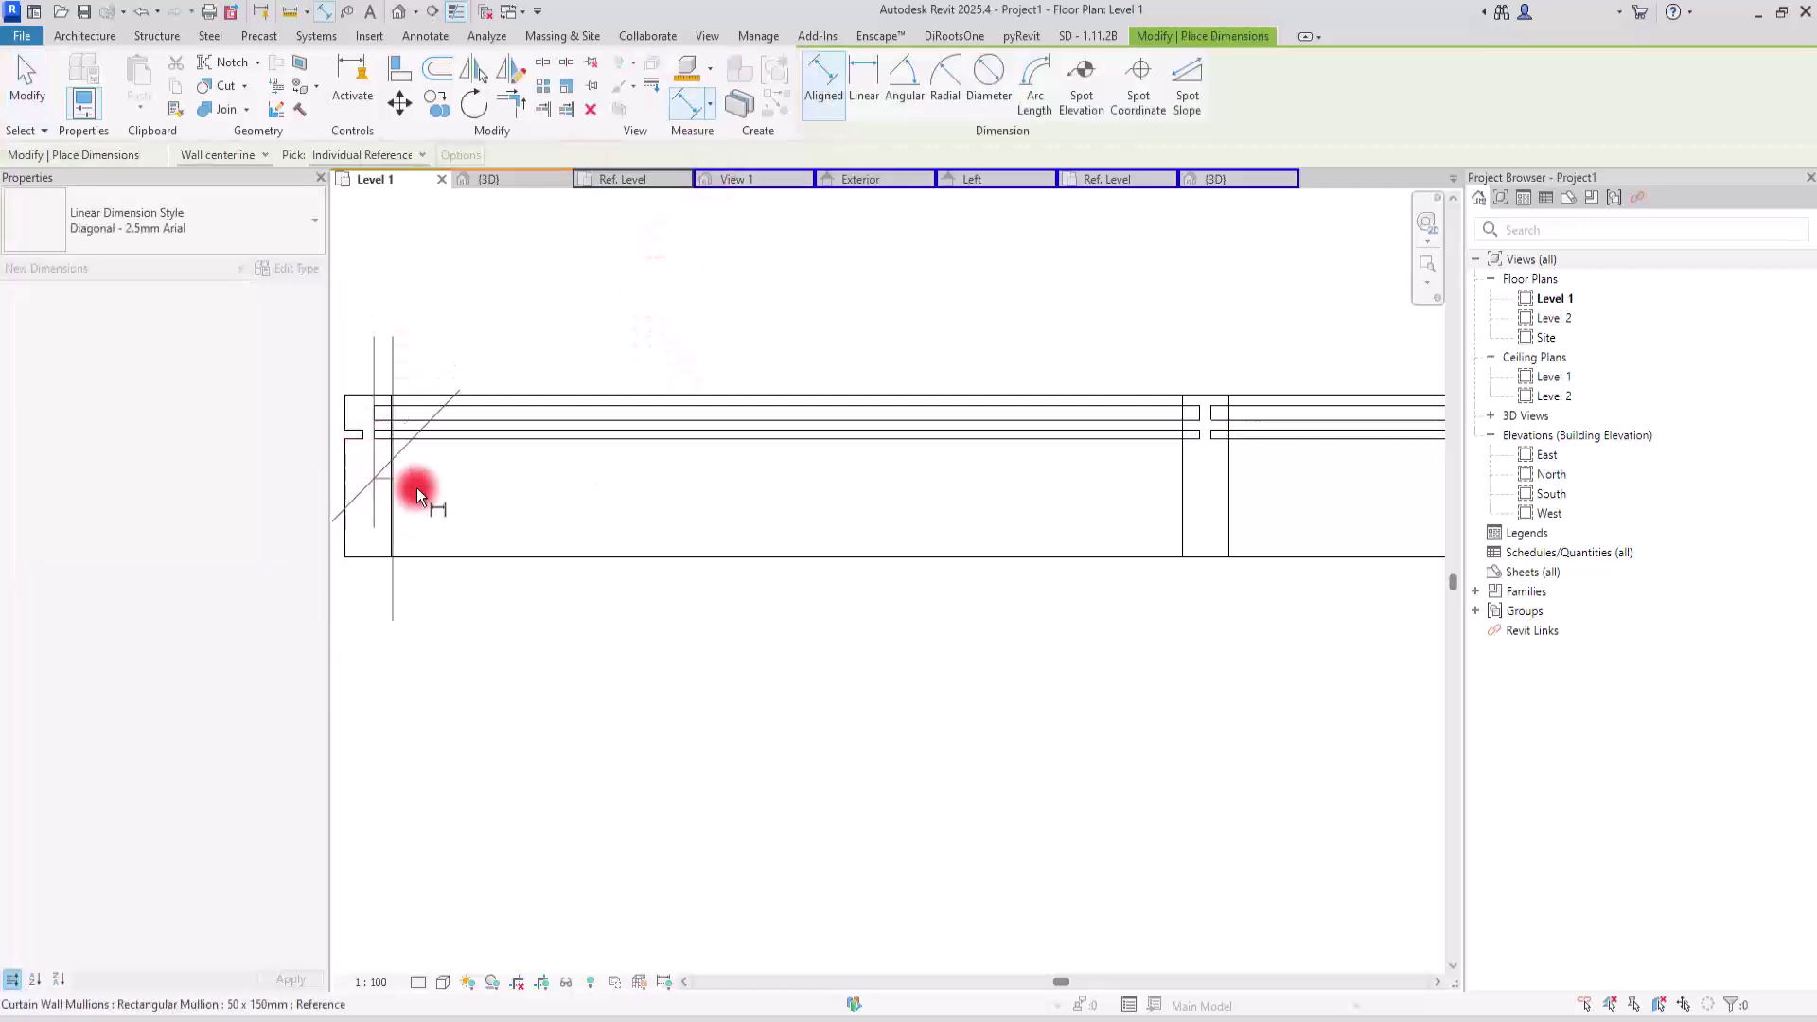
{"action": "left_click", "coordinate": [1201, 437]}
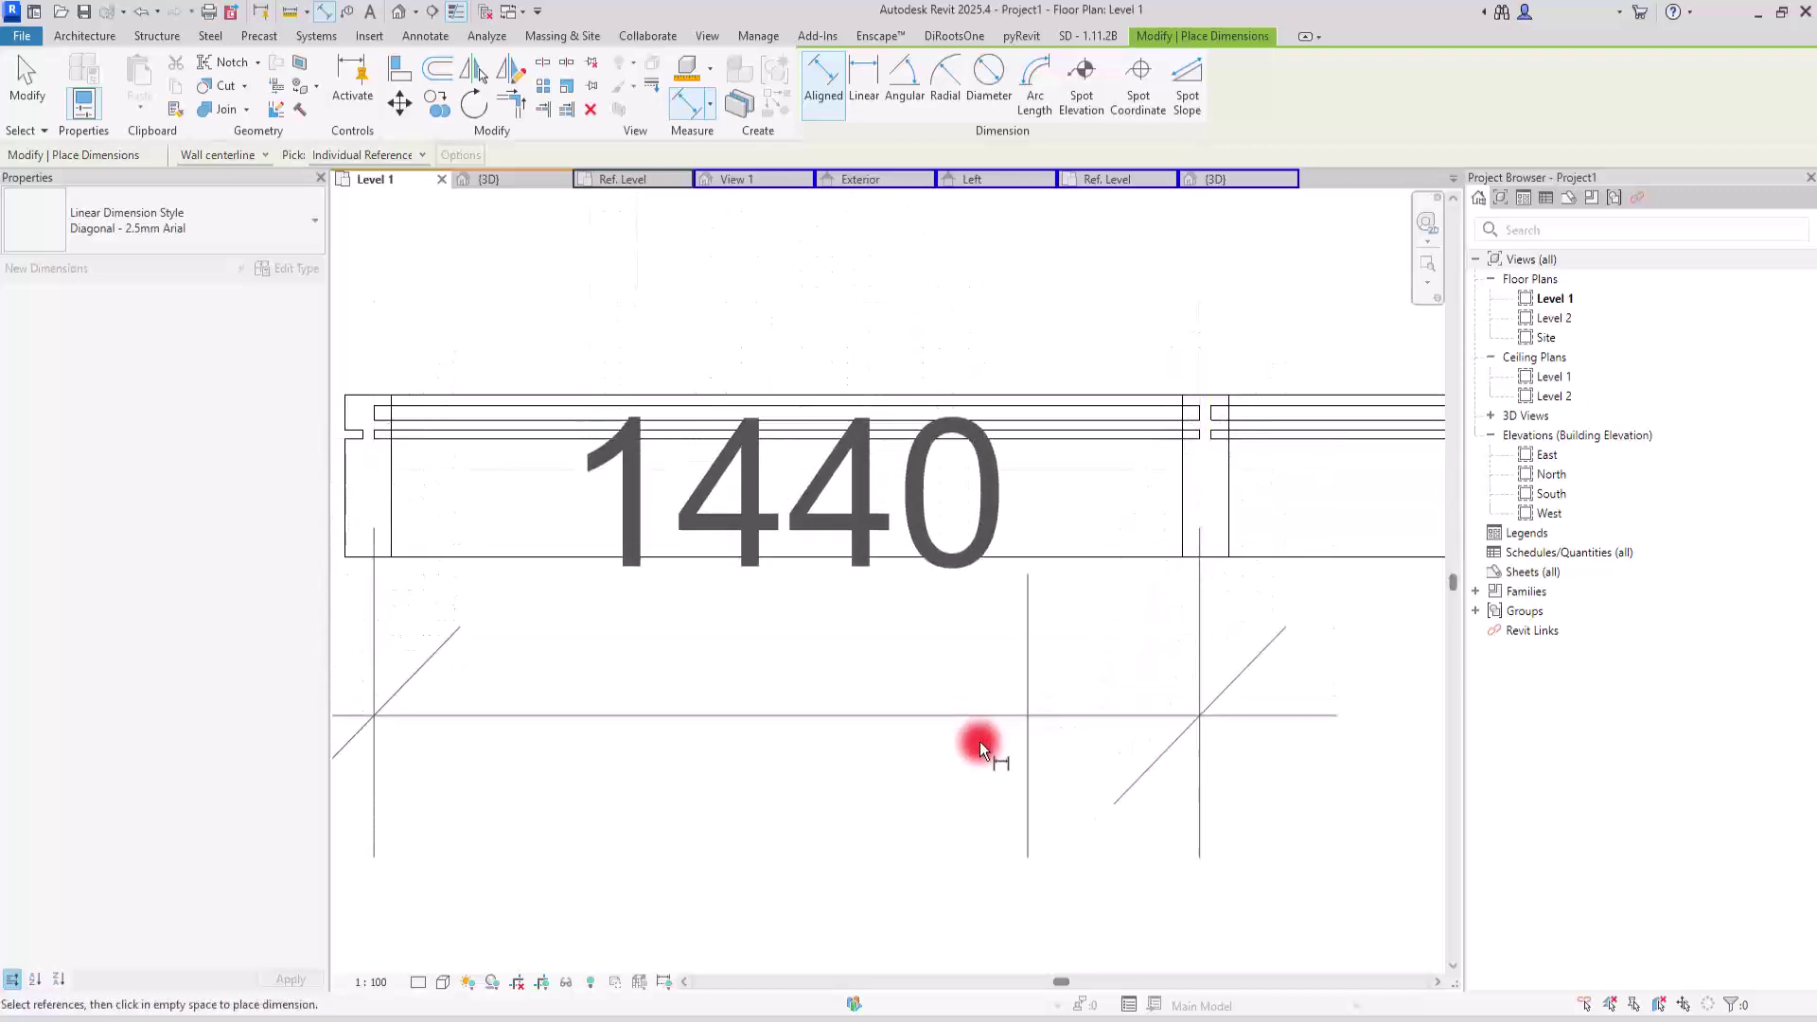
{"action": "left_click", "coordinate": [887, 818]}
{"action": "key", "text": "Escape"}
{"action": "key", "text": "Escape"}
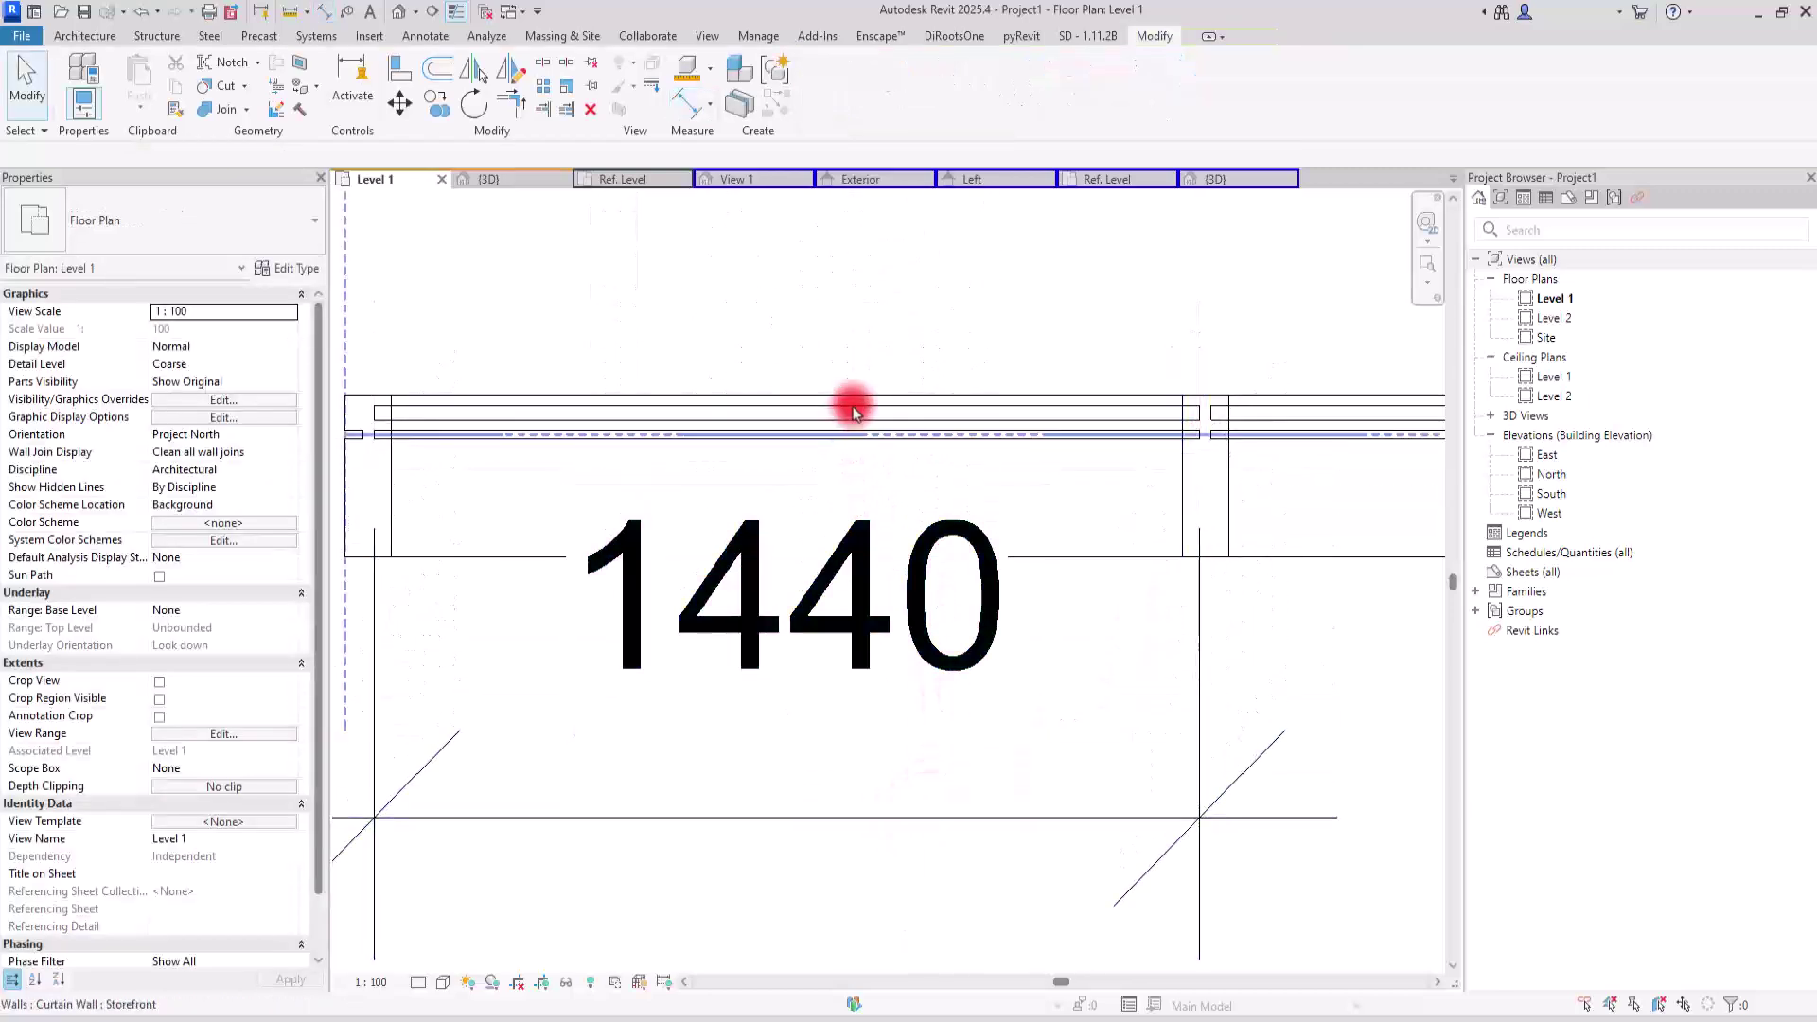
Tab-select the curtain panel and review its type properties without changes
{"action": "key", "text": "Tab"}
{"action": "left_click", "coordinate": [653, 452]}
{"action": "scroll", "coordinate": [568, 469], "scroll_direction": "down", "scroll_amount": 3}
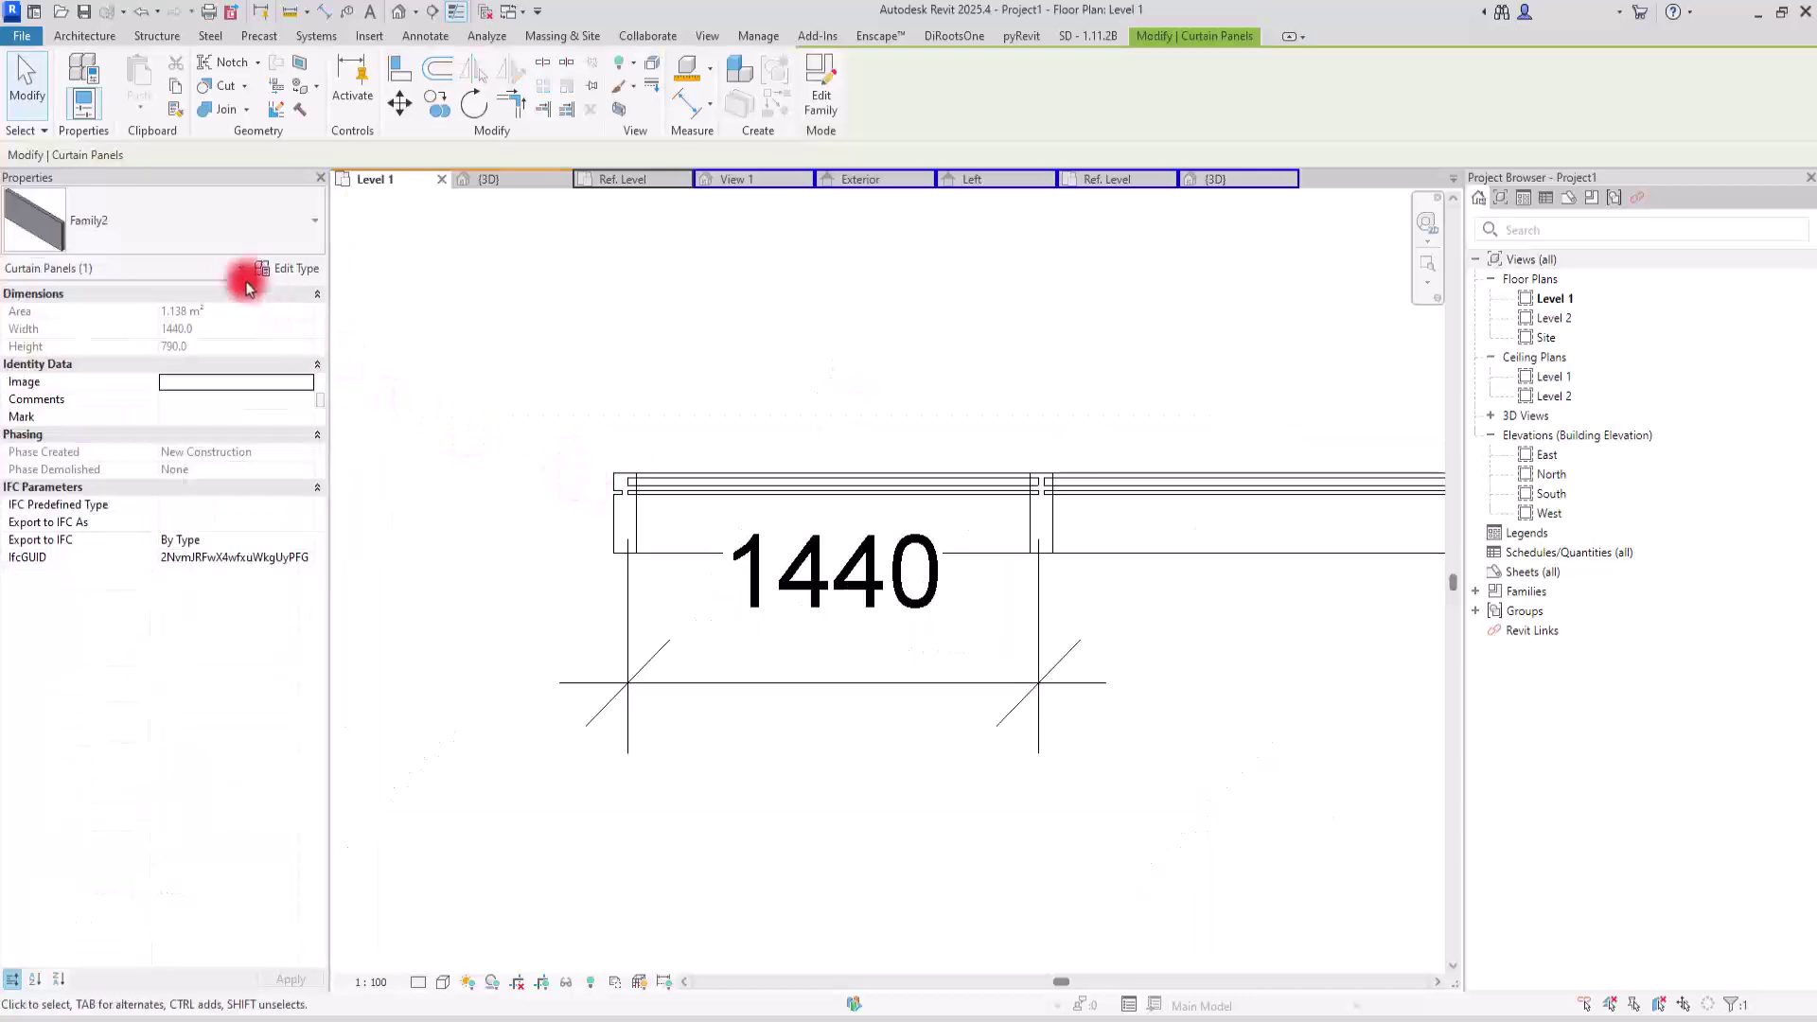
{"action": "left_click", "coordinate": [276, 270]}
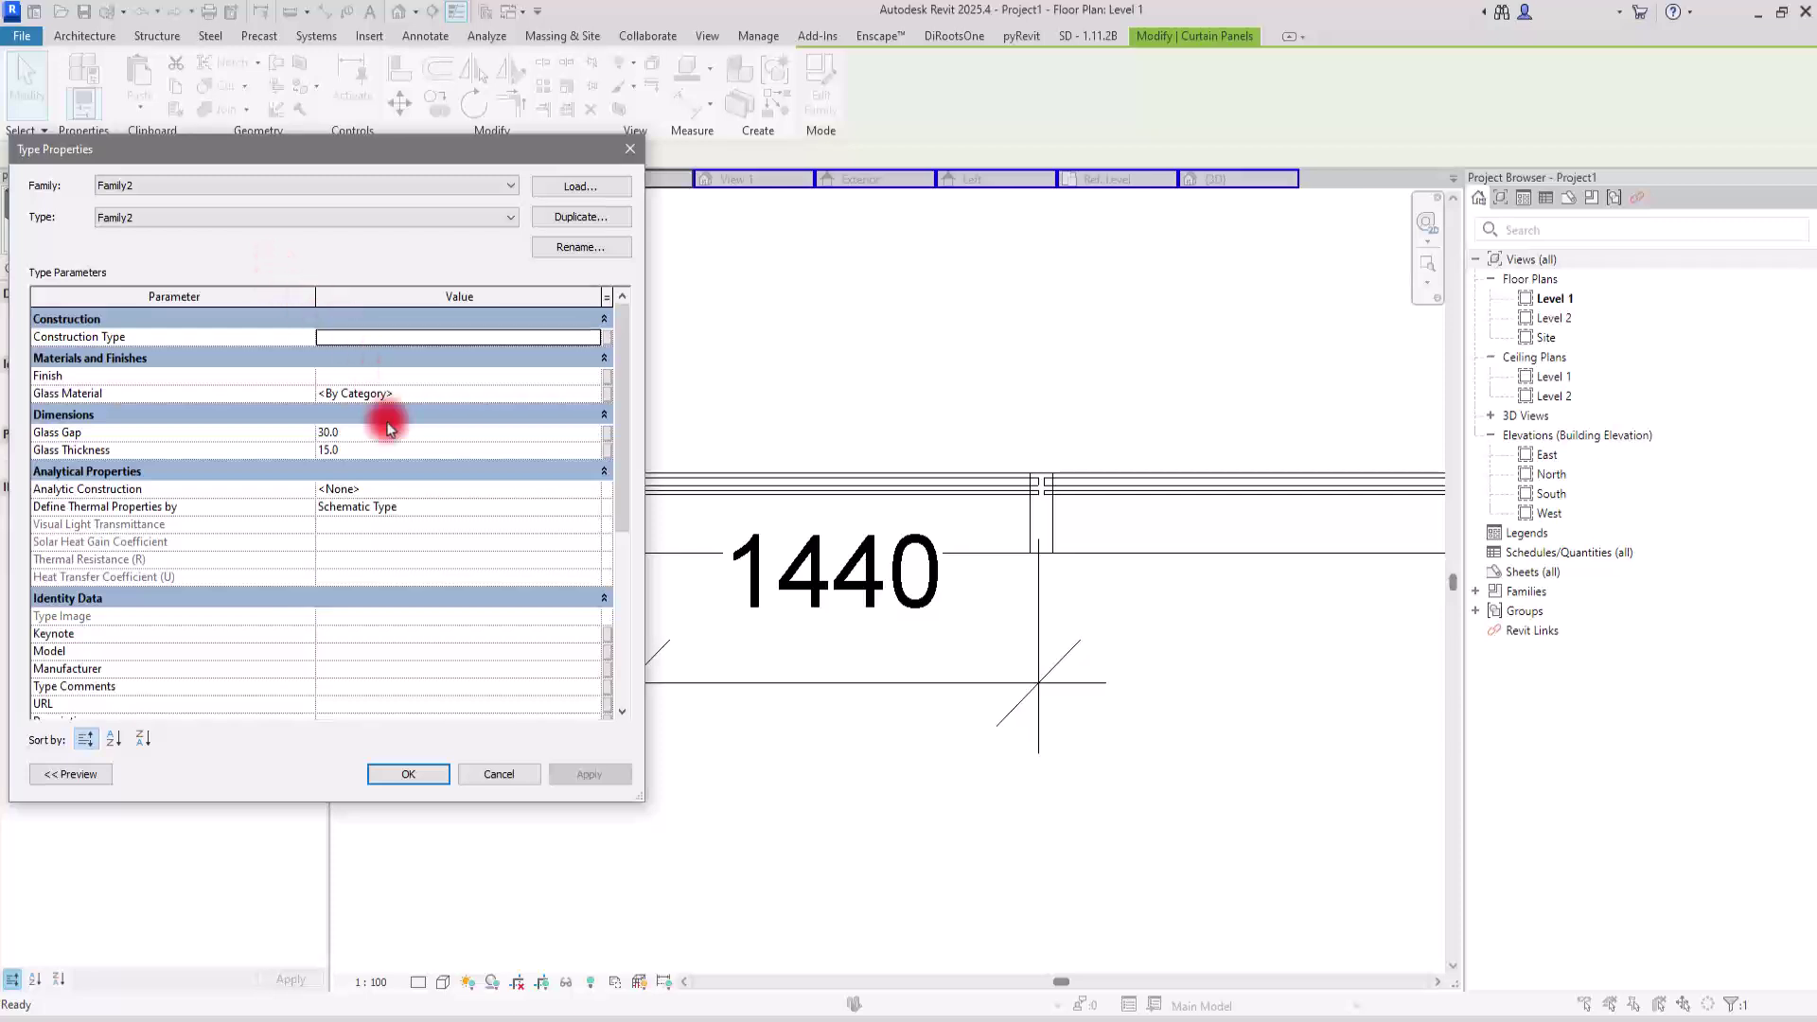
{"action": "left_click", "coordinate": [630, 149]}
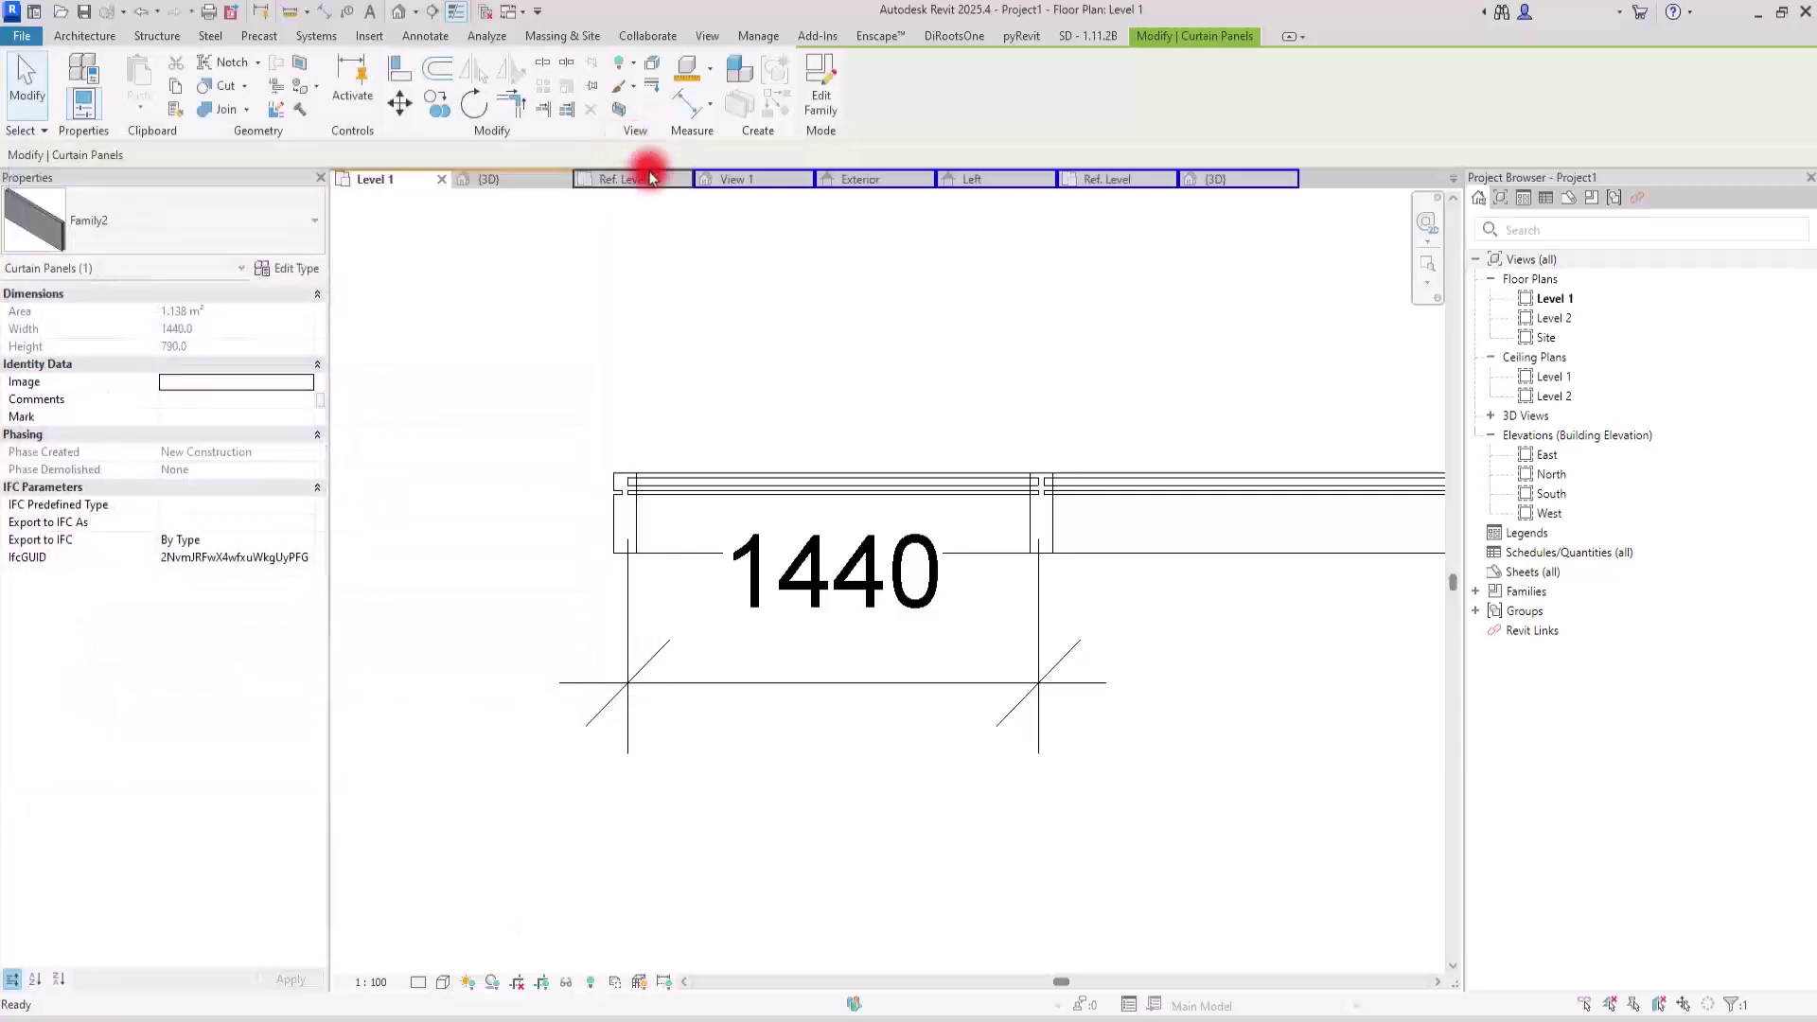
In Family2's plan, dimension the 3000 width between reference planes and label it Length Glass
{"action": "left_click", "coordinate": [1114, 183]}
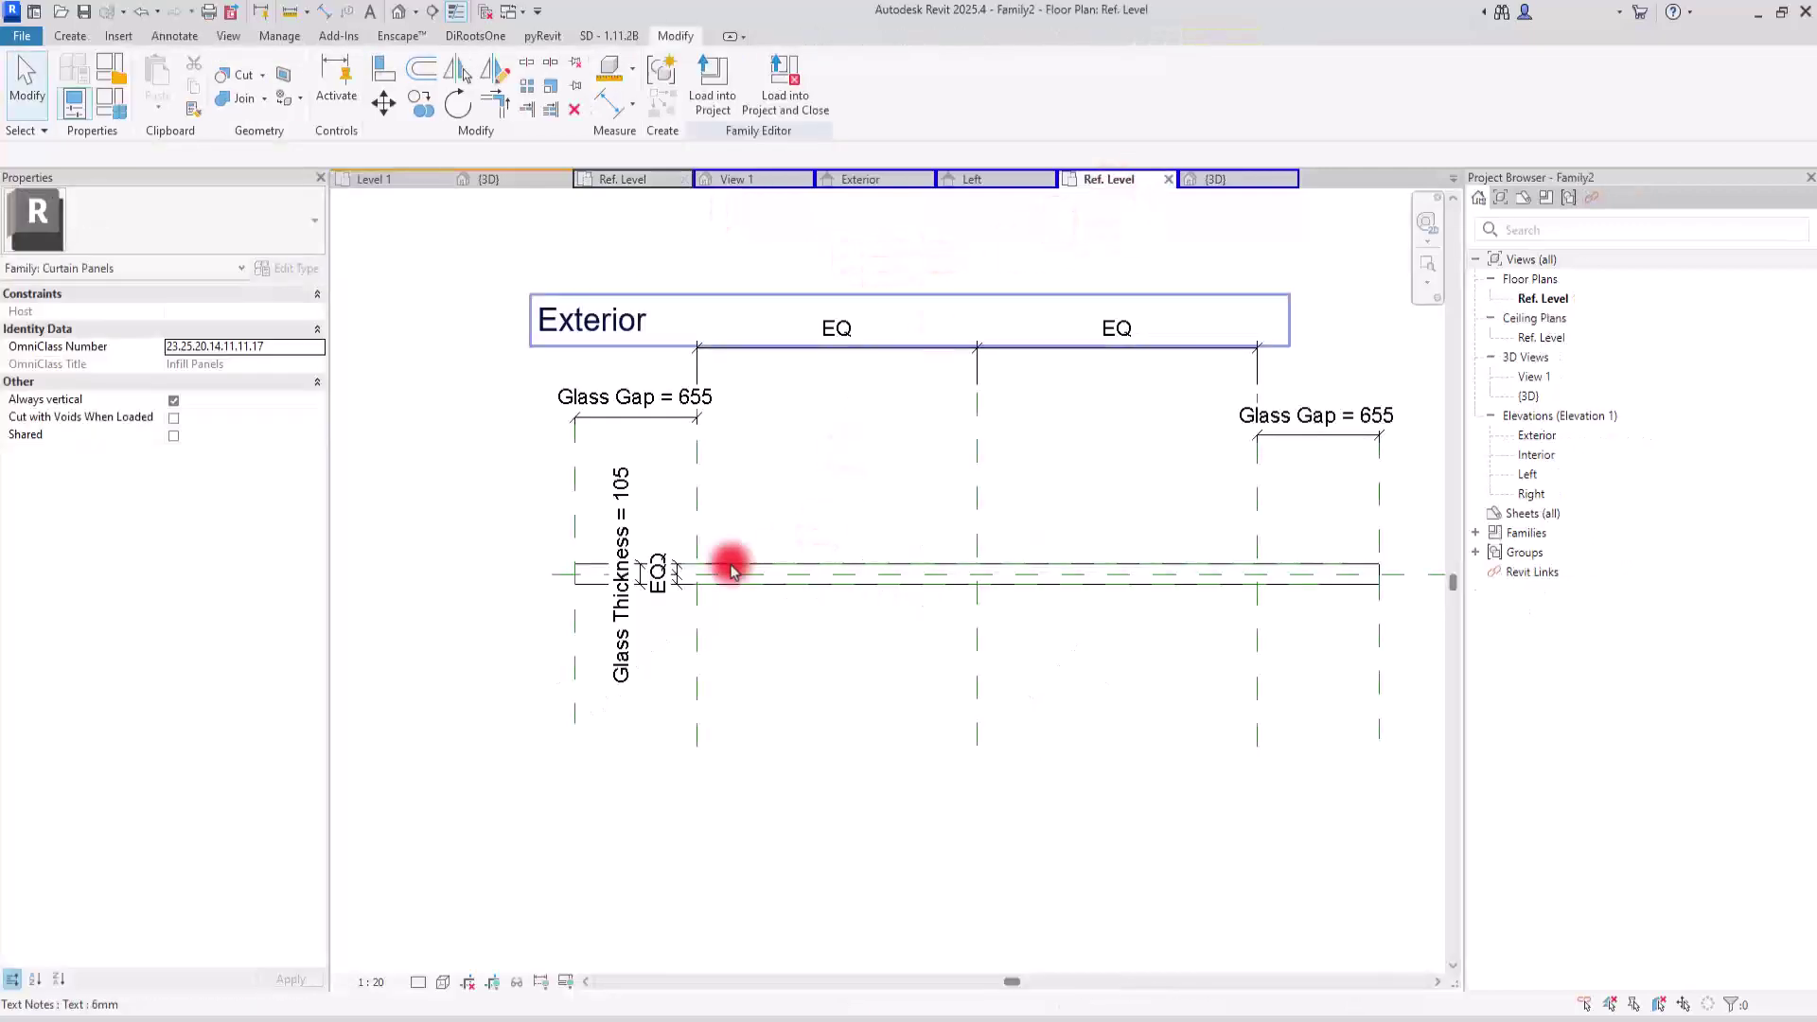
{"action": "left_click", "coordinate": [587, 115]}
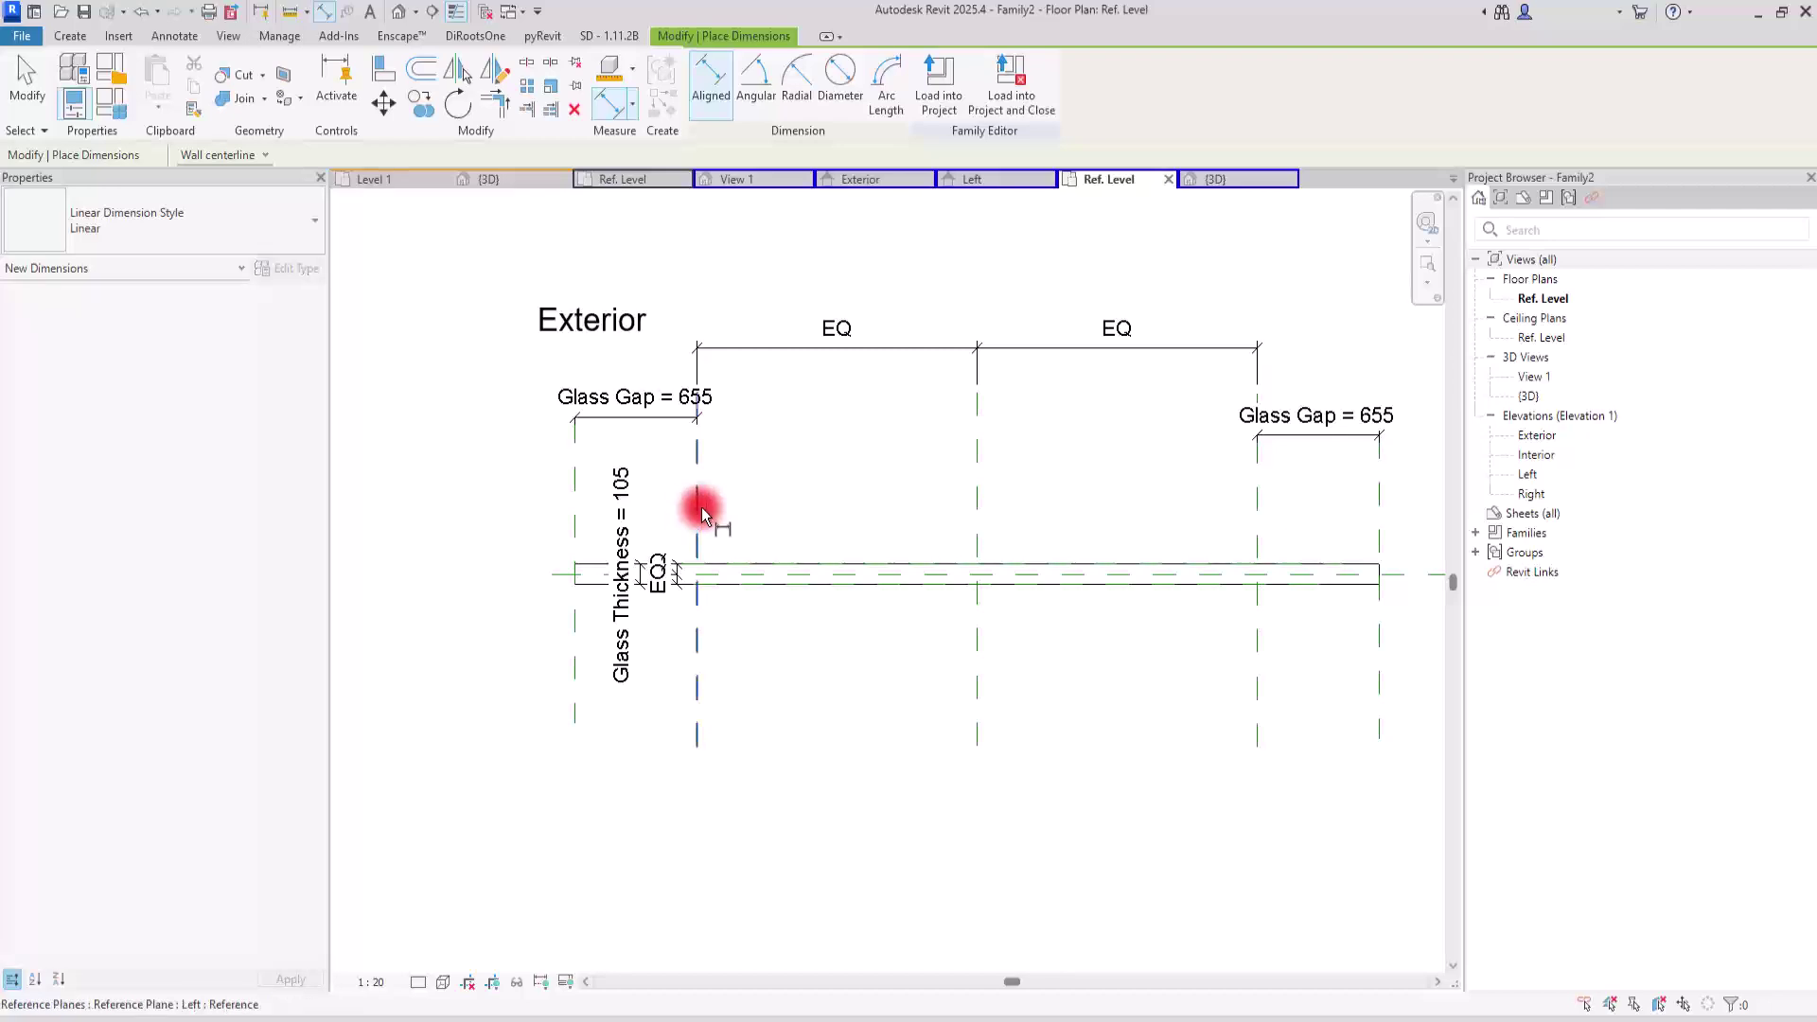
{"action": "left_click", "coordinate": [700, 506]}
{"action": "left_click", "coordinate": [1258, 501]}
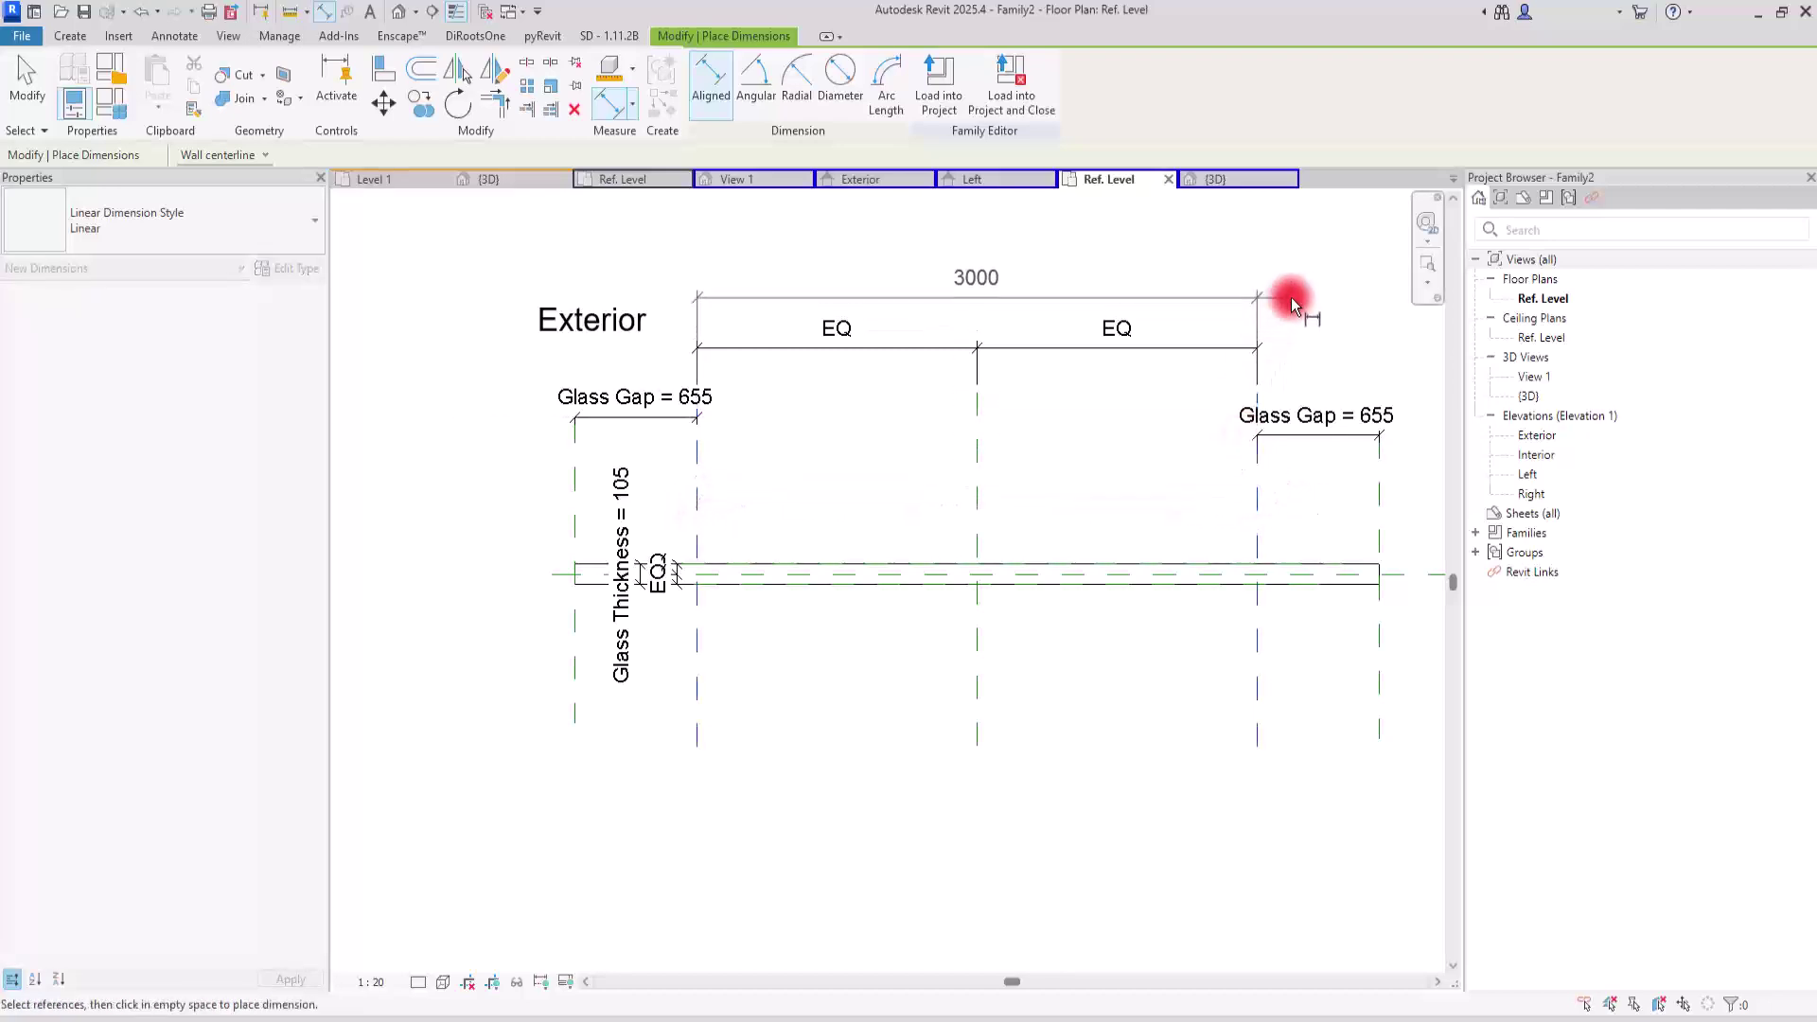
{"action": "left_click", "coordinate": [1291, 297]}
{"action": "key", "text": "Escape"}
{"action": "key", "text": "Escape"}
{"action": "left_click", "coordinate": [1063, 295]}
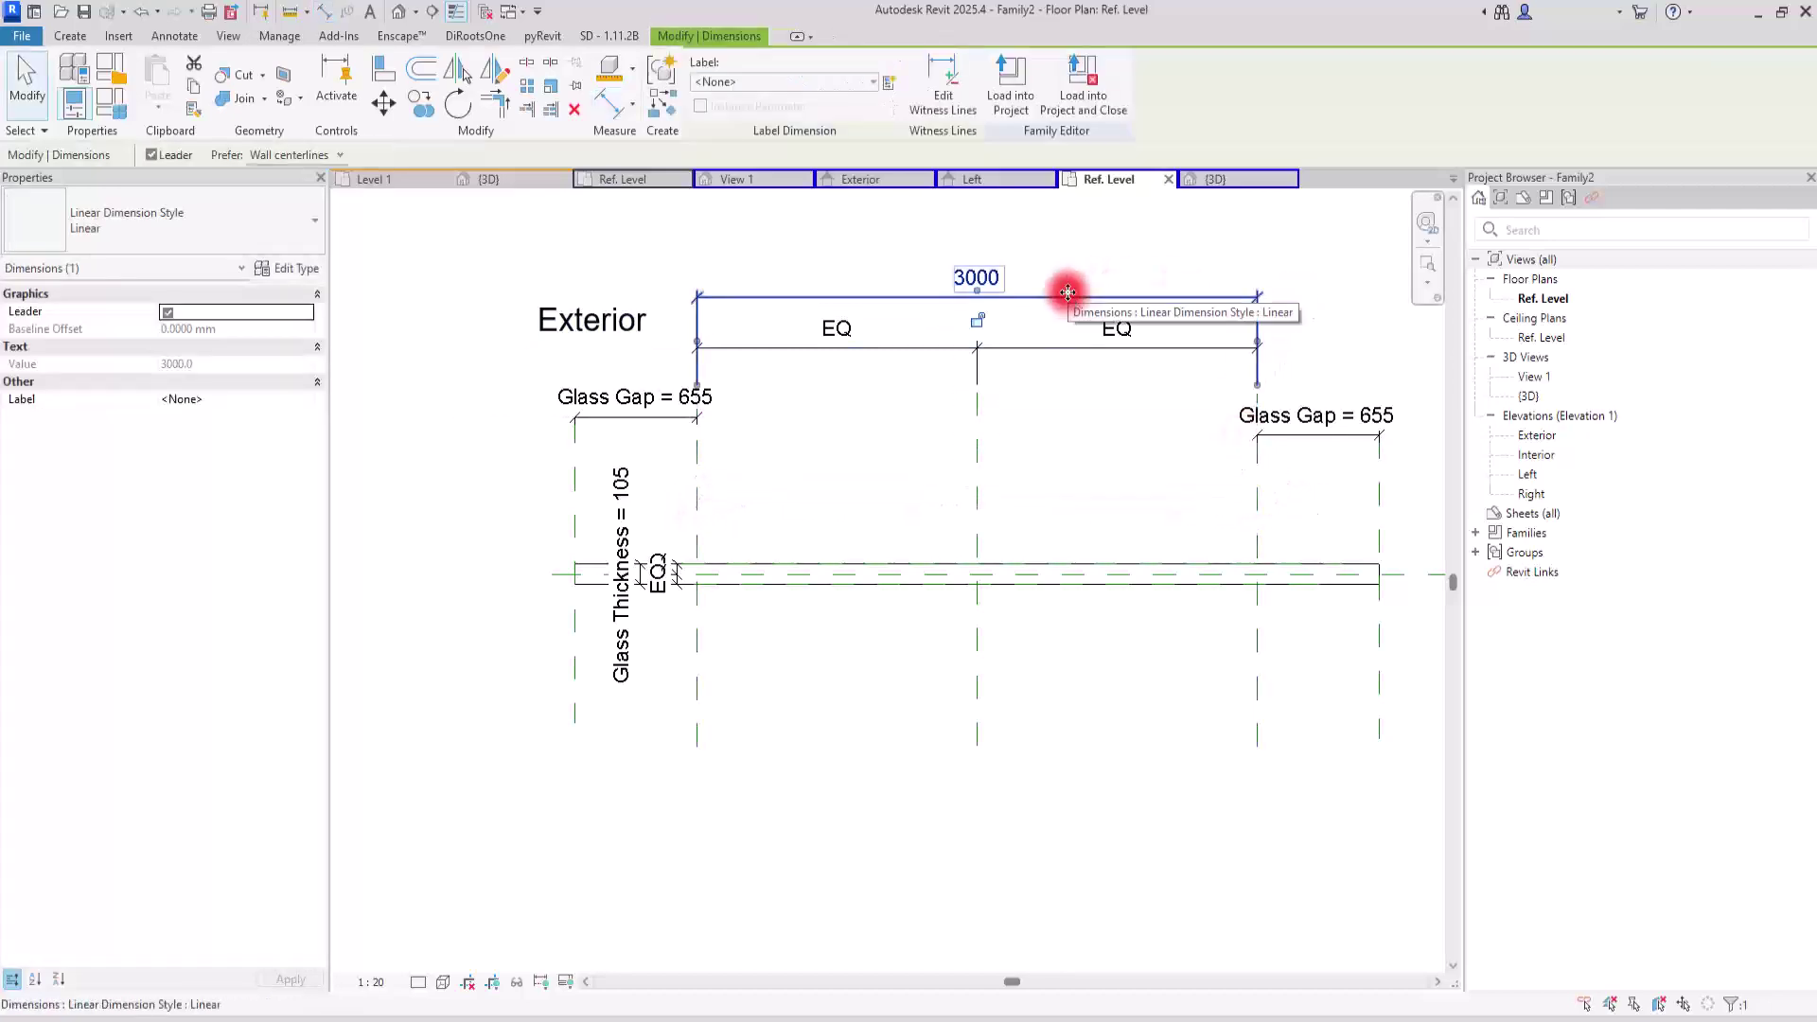
{"action": "left_click", "coordinate": [888, 83]}
{"action": "type", "text": "Length Glass"}
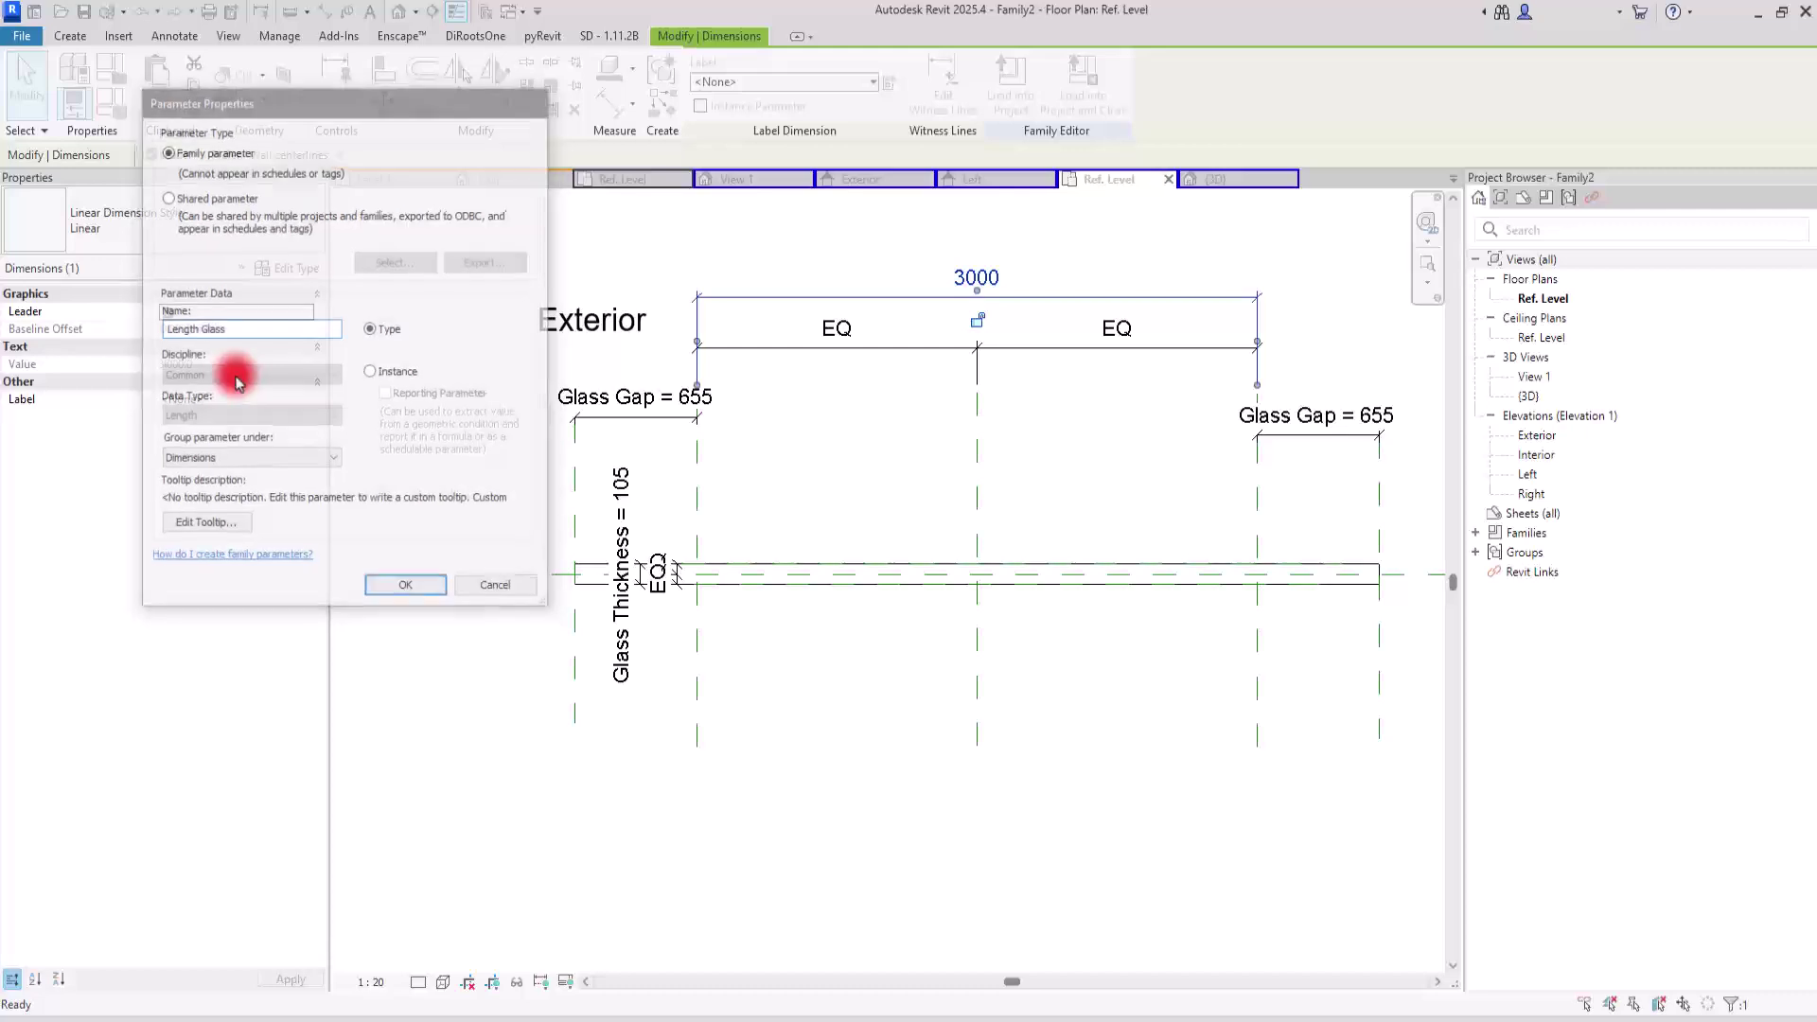
{"action": "key", "text": "Return"}
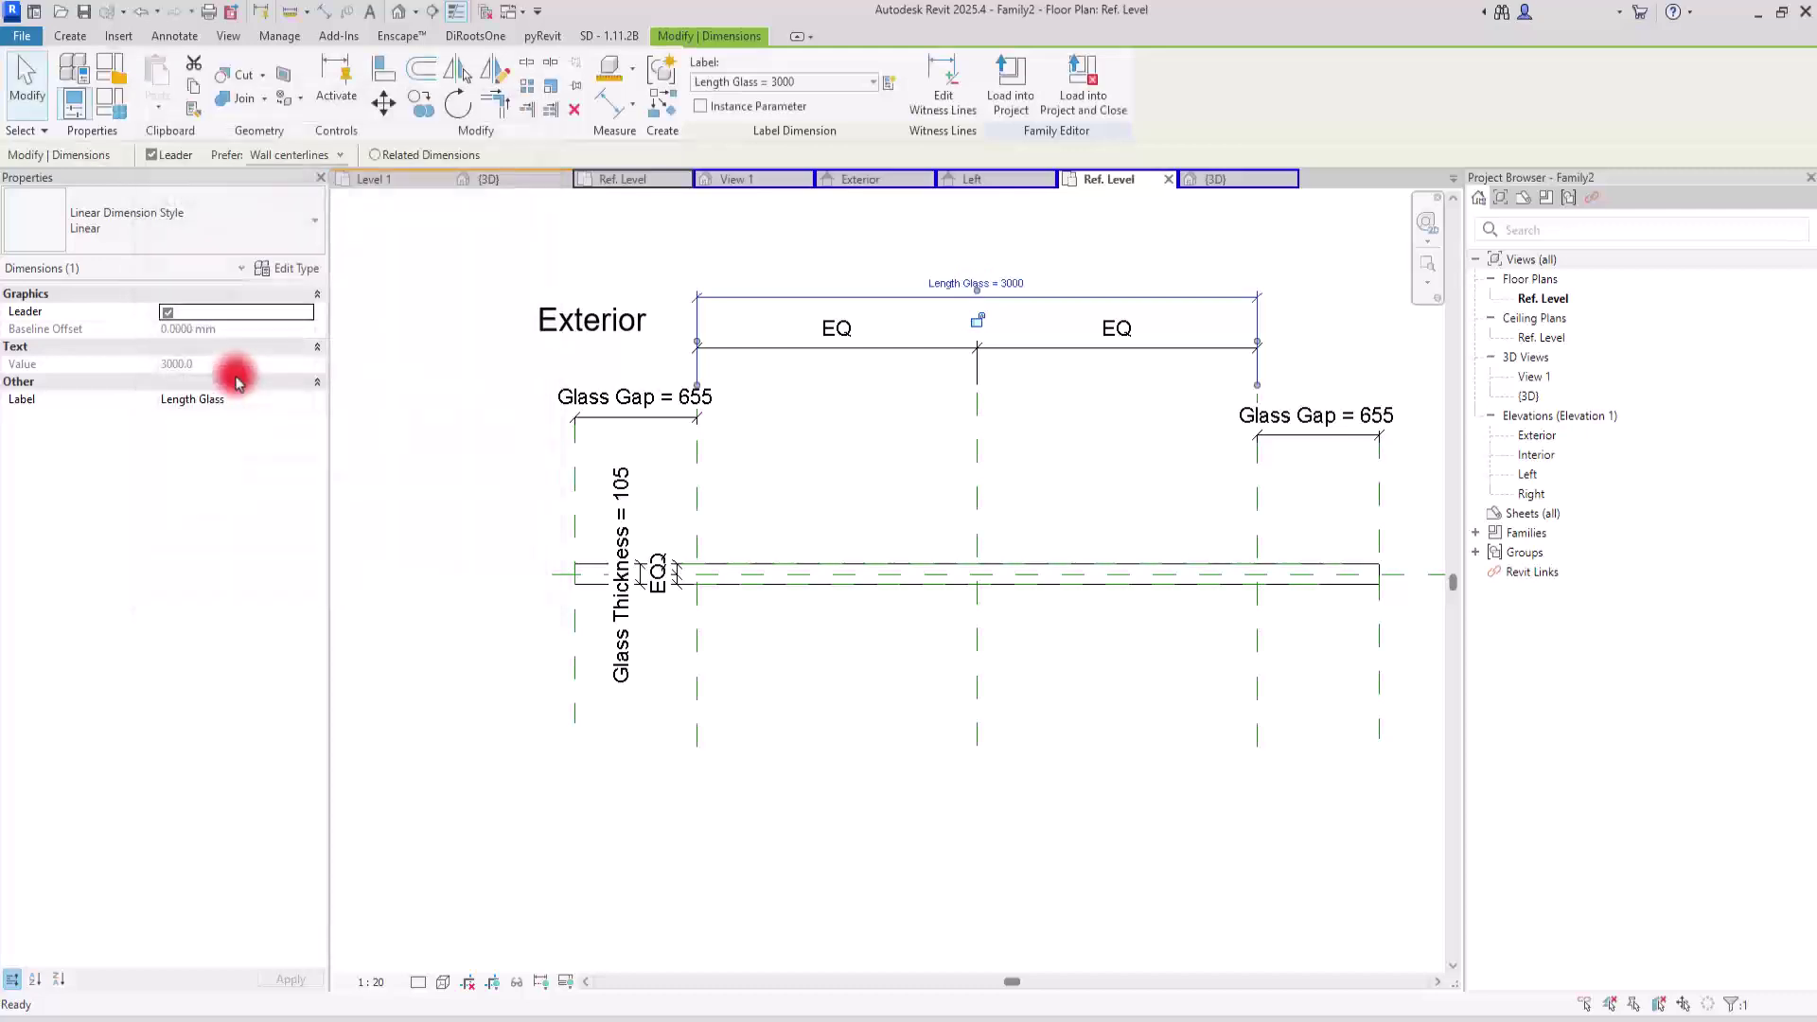
Load Family2 into Project1, overwriting the existing version and its parameter values
{"action": "left_click", "coordinate": [984, 92]}
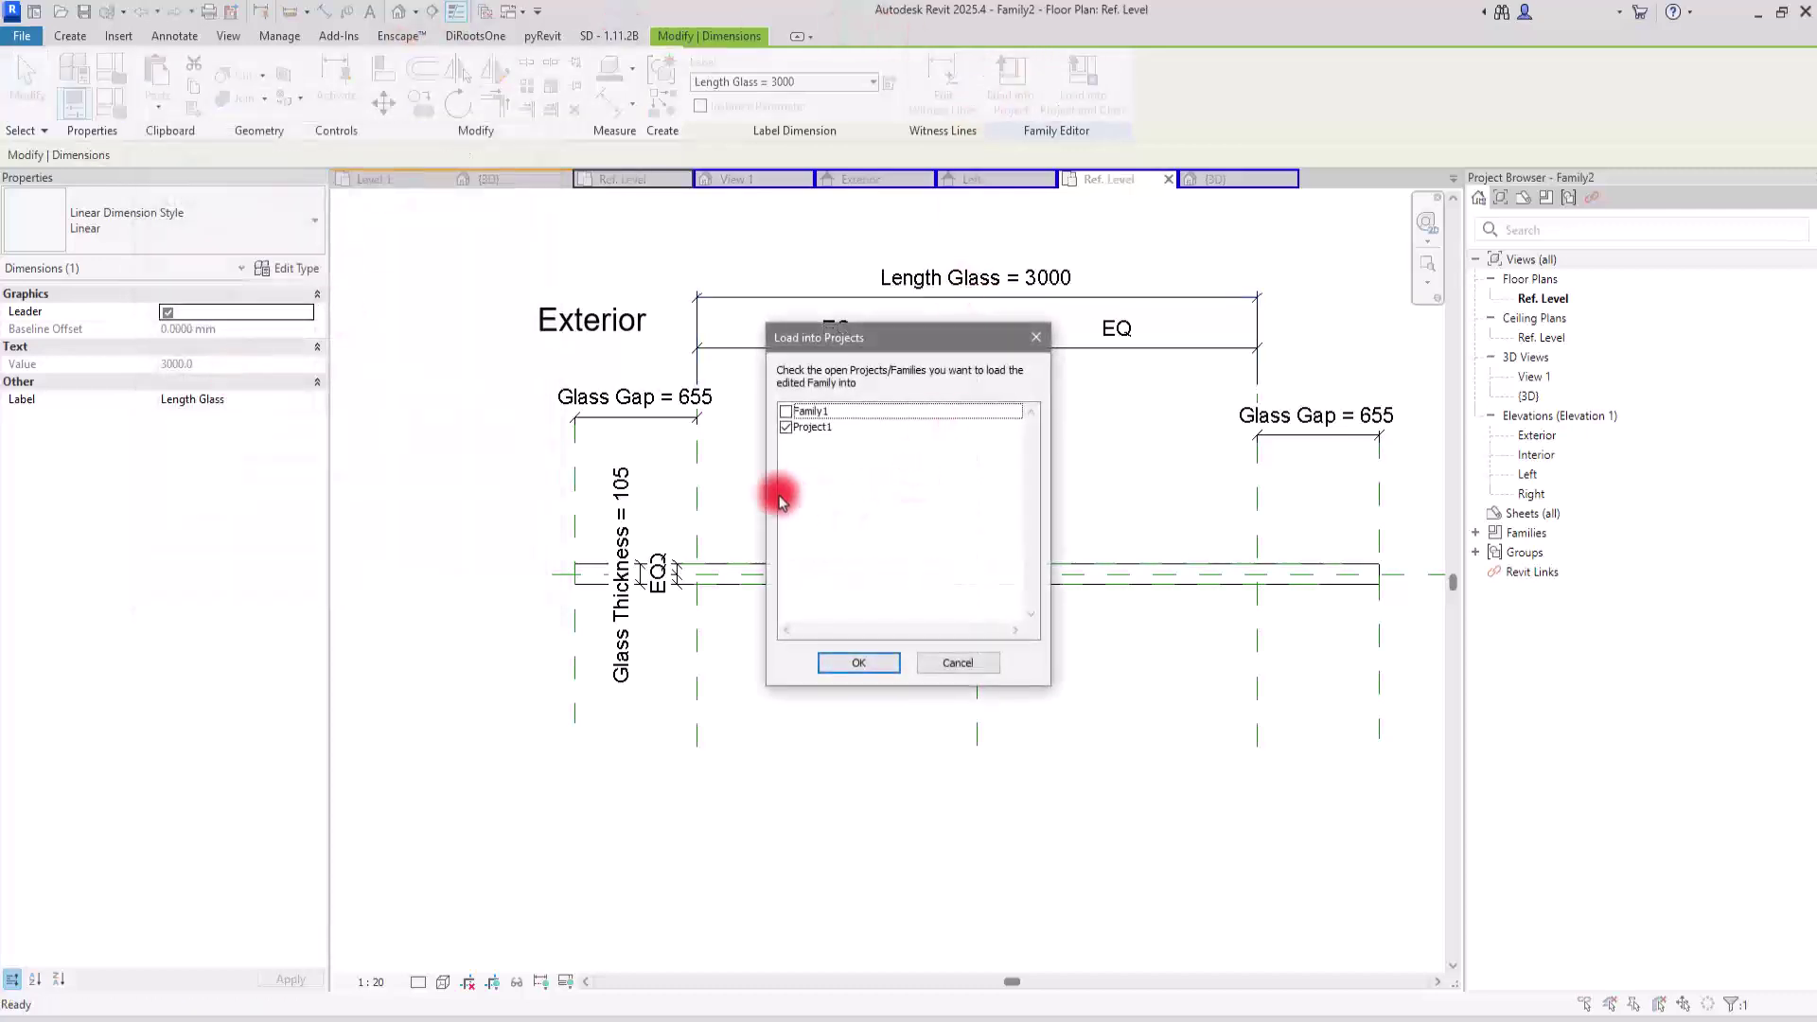
{"action": "left_click", "coordinate": [854, 662]}
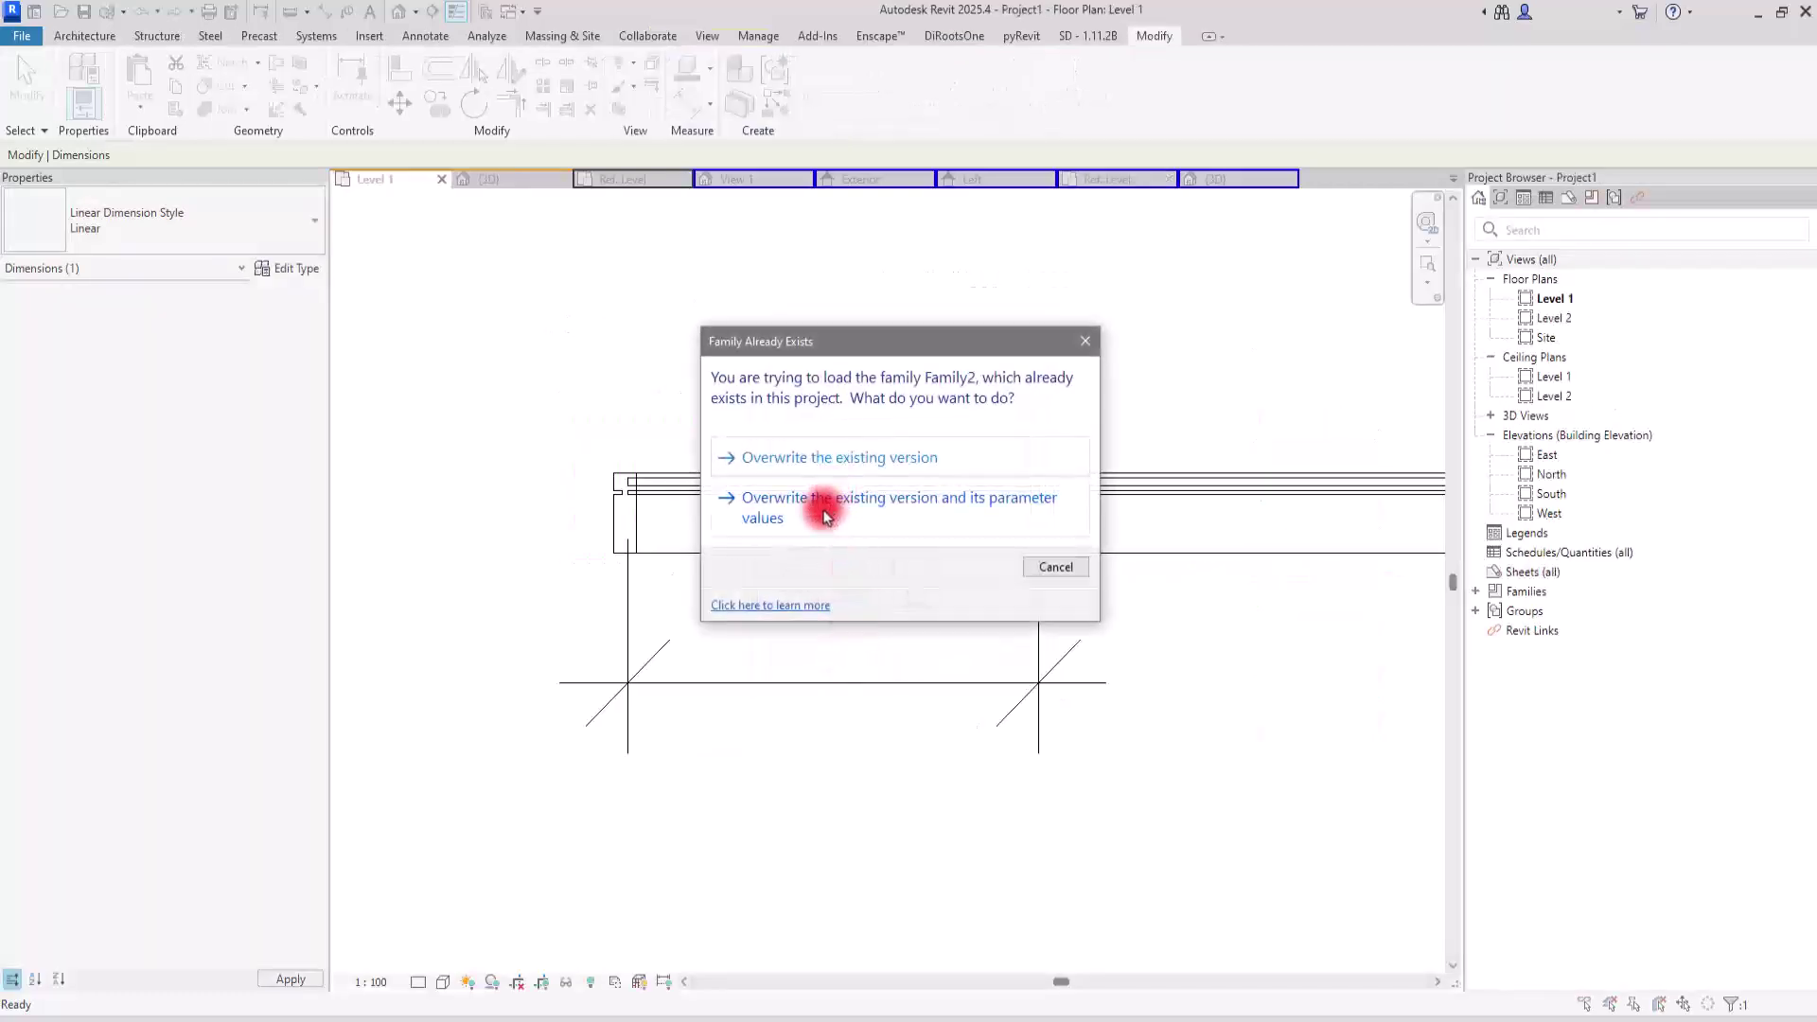
{"action": "left_click", "coordinate": [823, 514]}
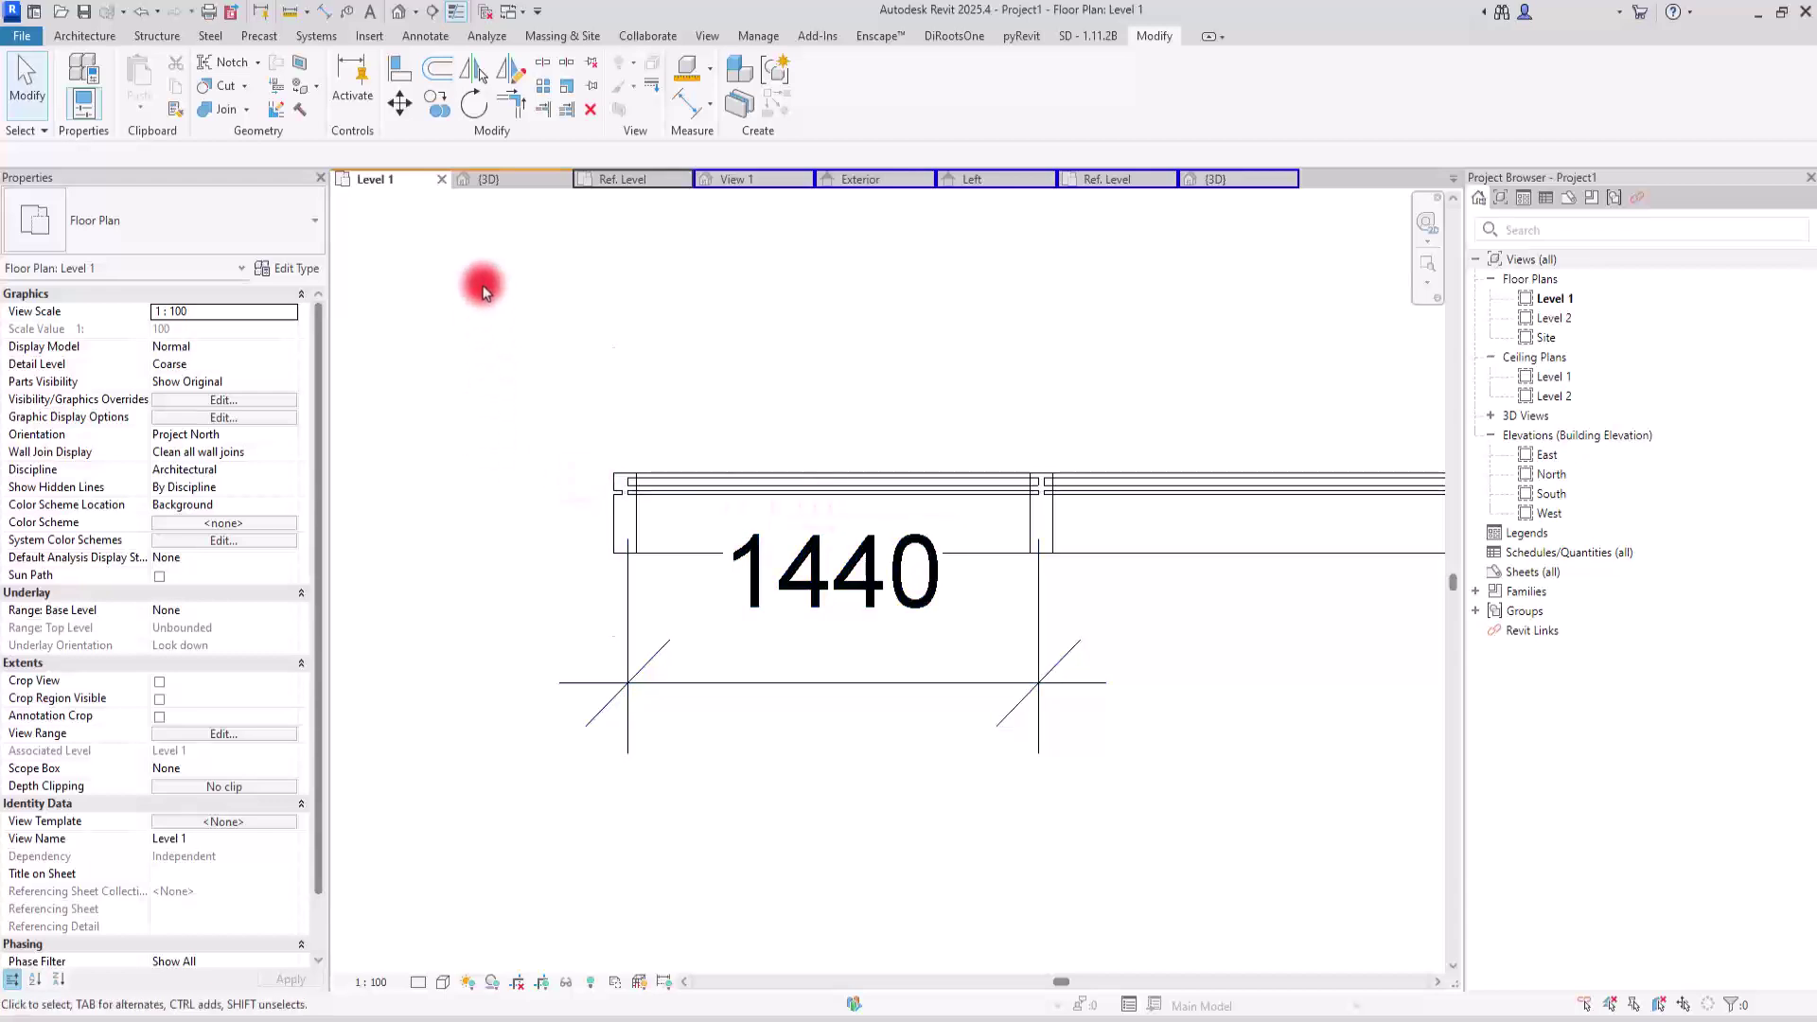
In the 3D view, set the panel type's Length Glass to 1440, with Glass Gap 30 and Thickness 15
{"action": "left_click", "coordinate": [501, 180]}
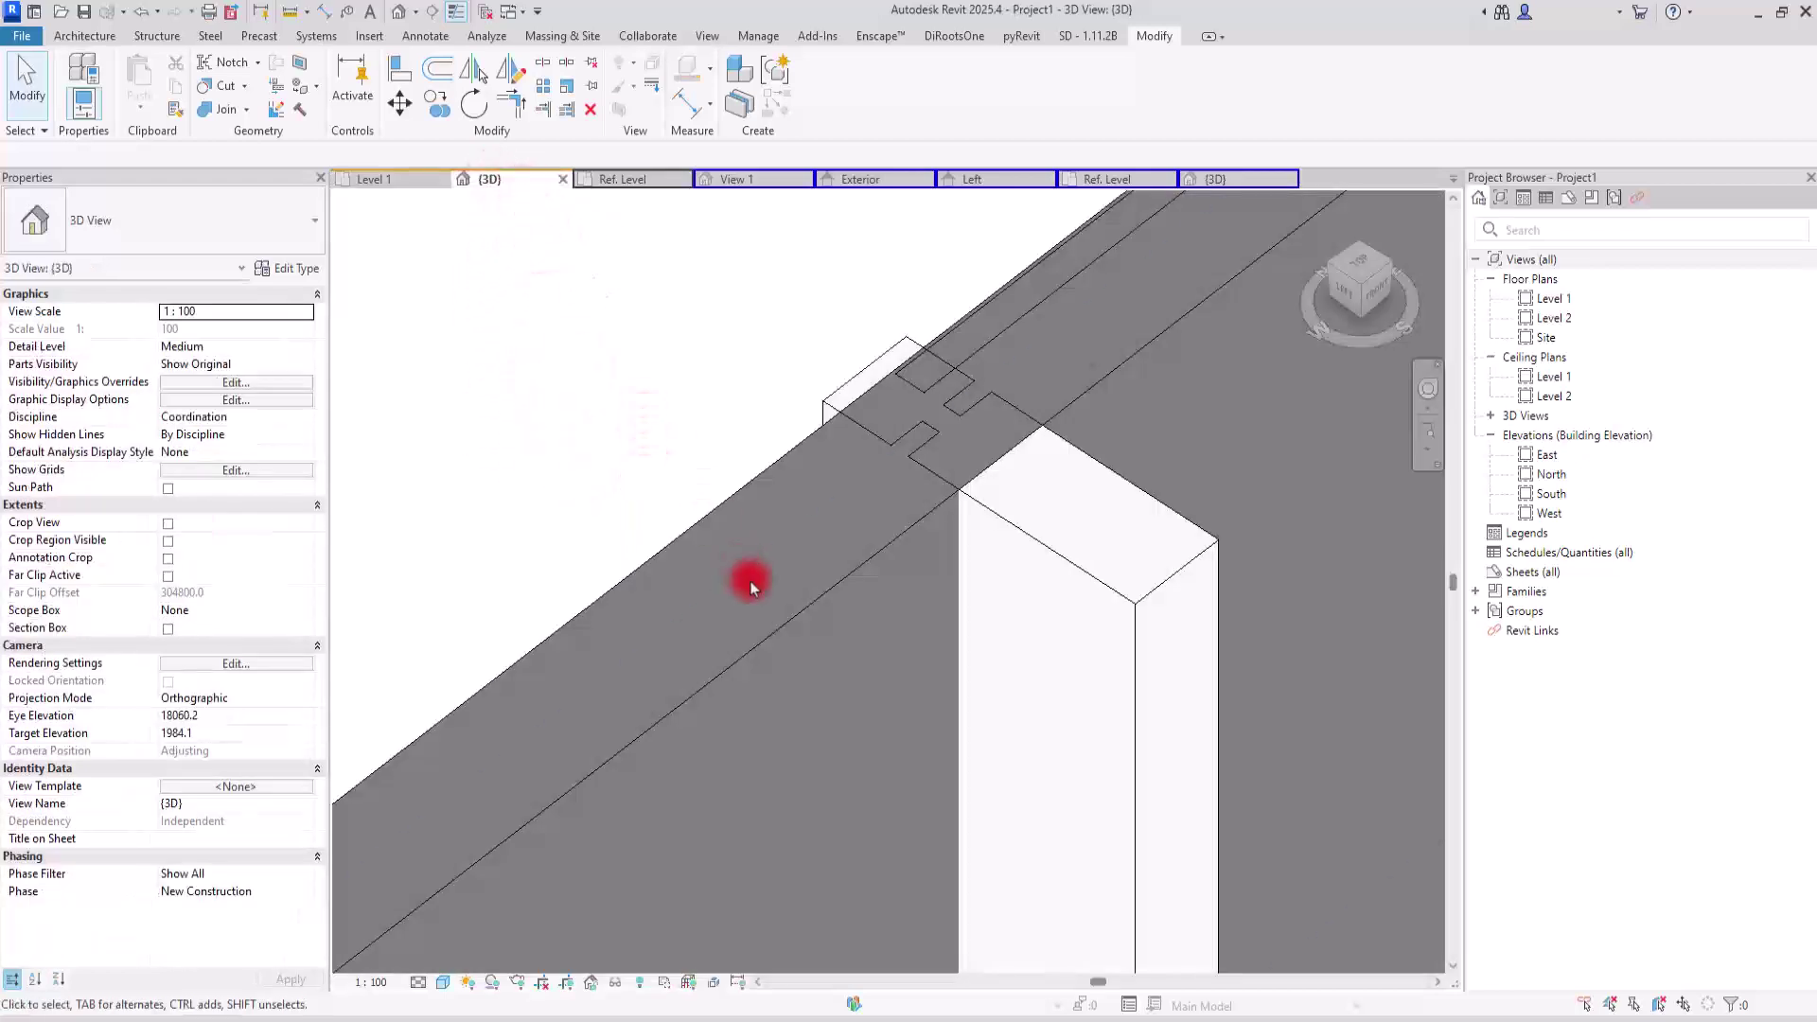
{"action": "left_click", "coordinate": [722, 495]}
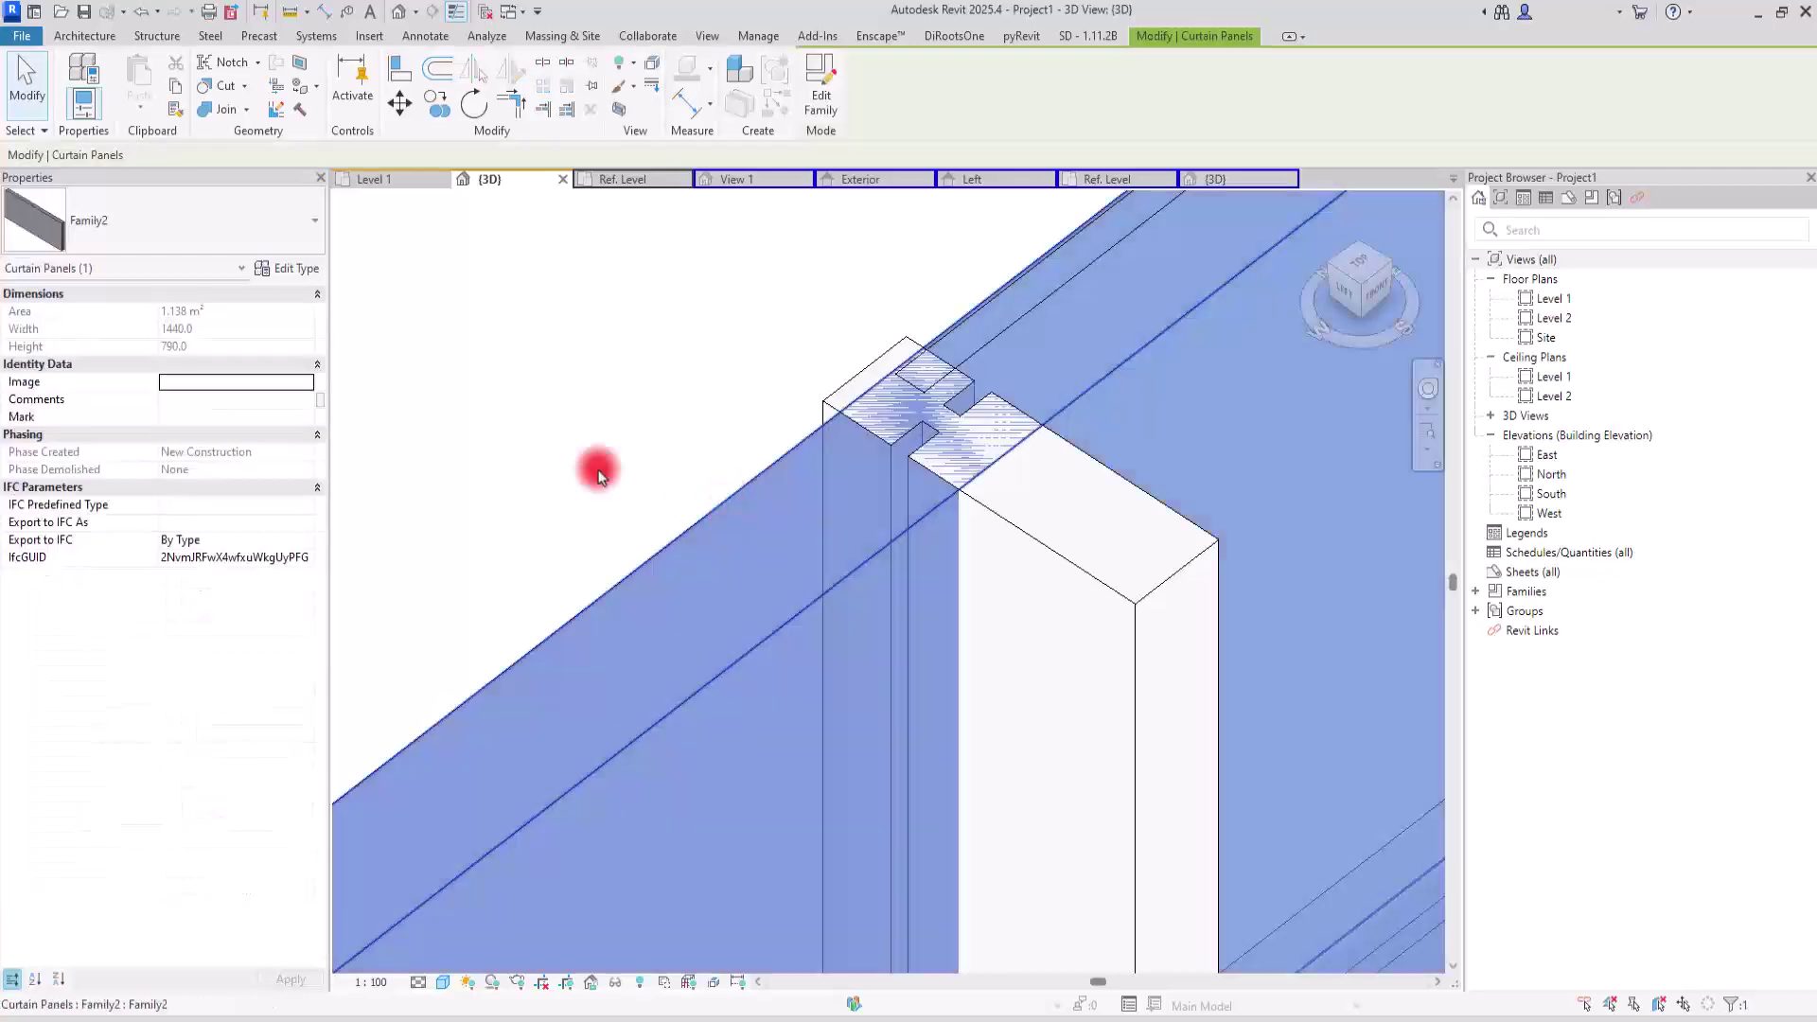
{"action": "left_click", "coordinate": [284, 269]}
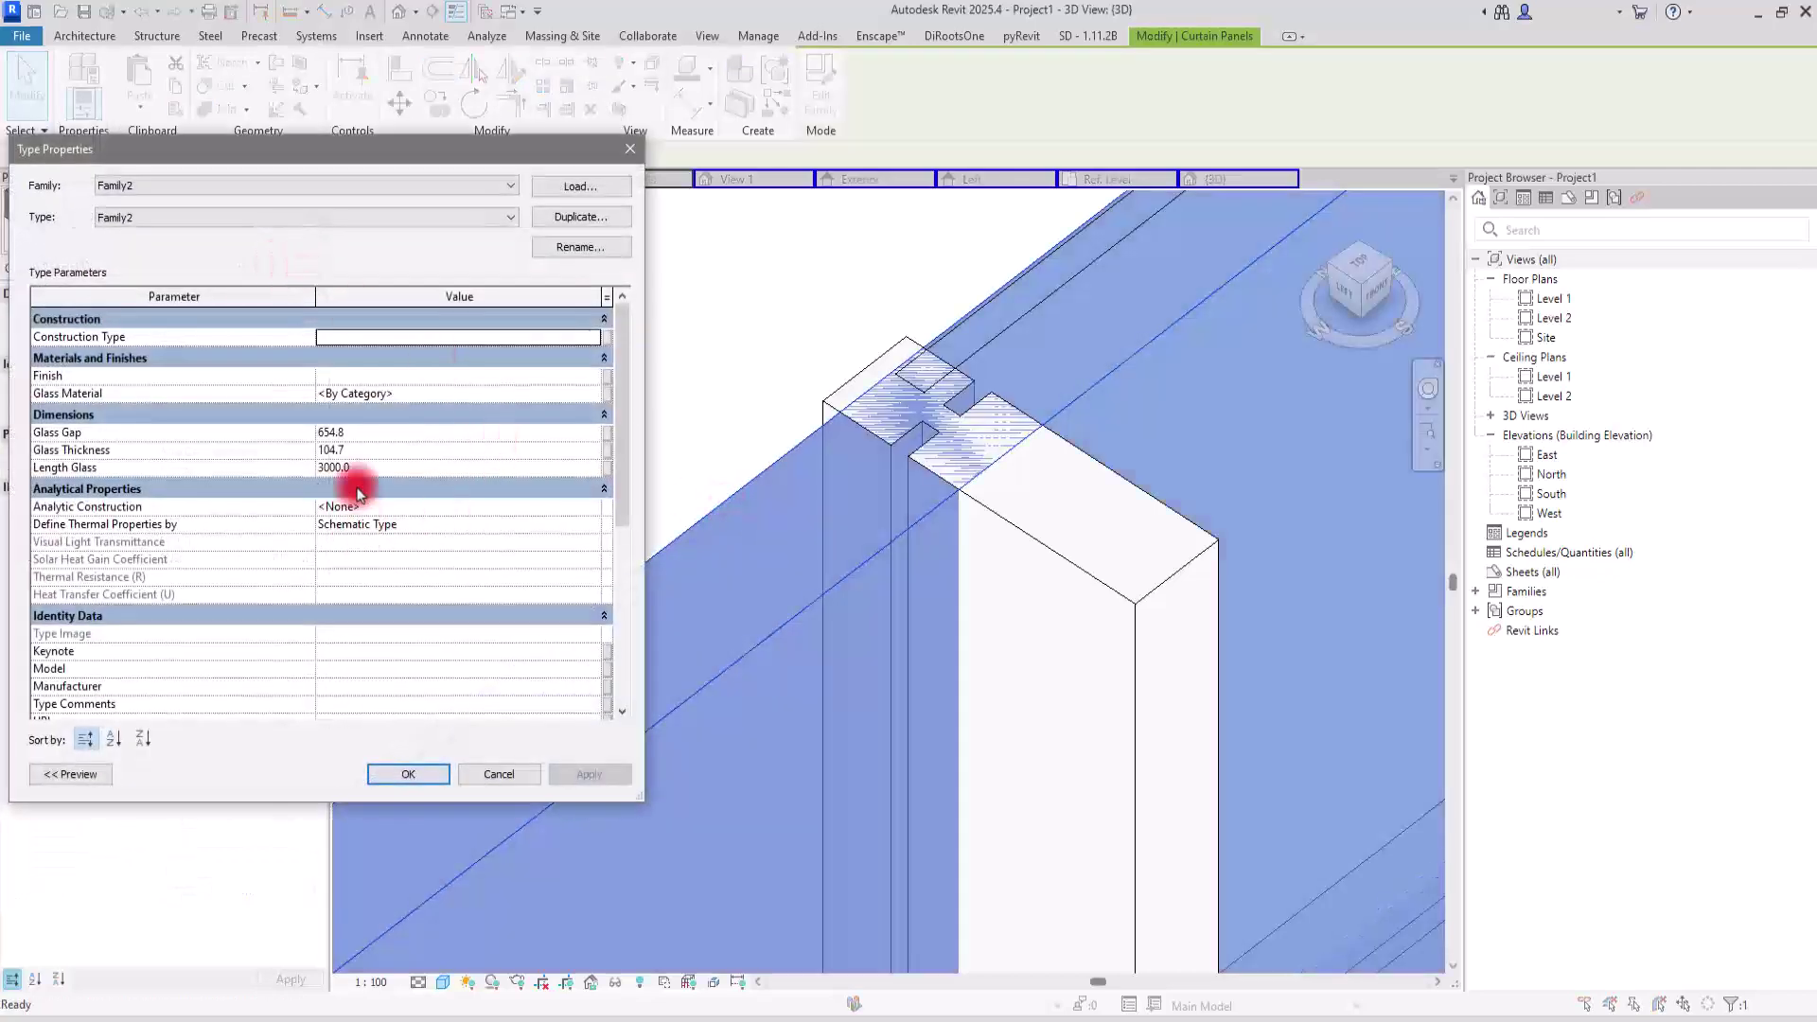
{"action": "left_click", "coordinate": [364, 453]}
{"action": "type", "text": "15"}
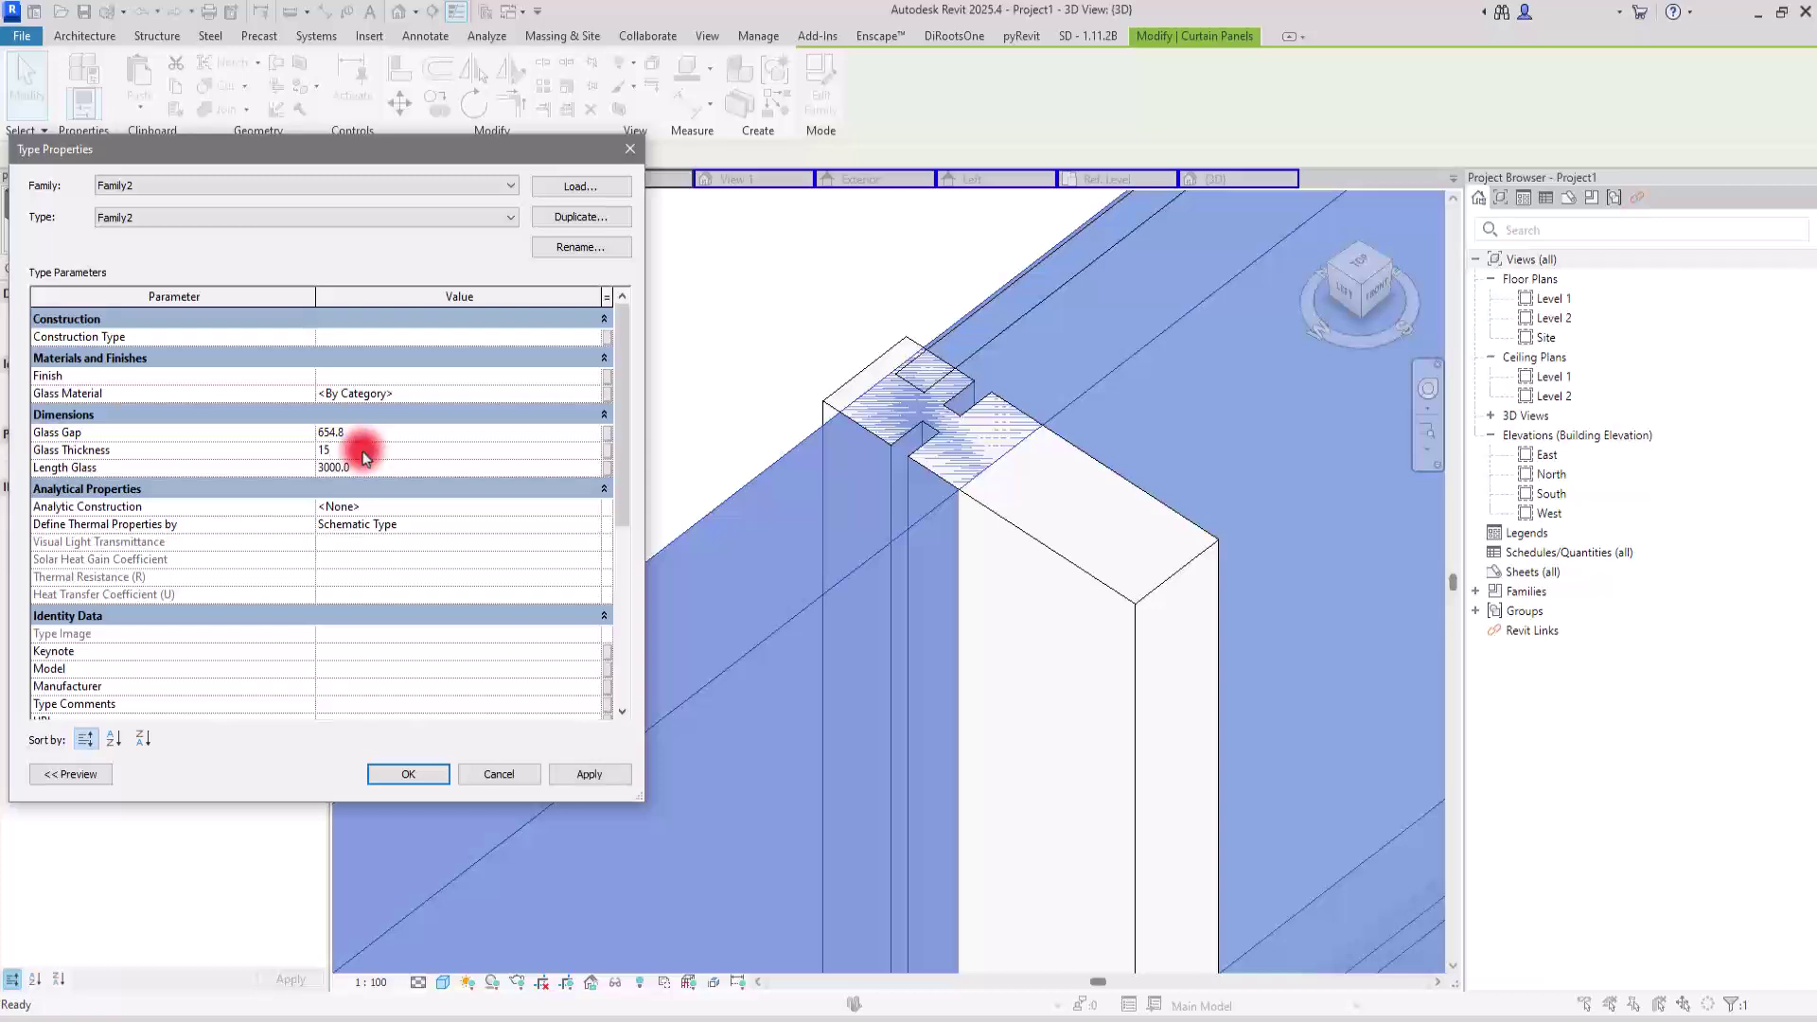
{"action": "left_click", "coordinate": [337, 439]}
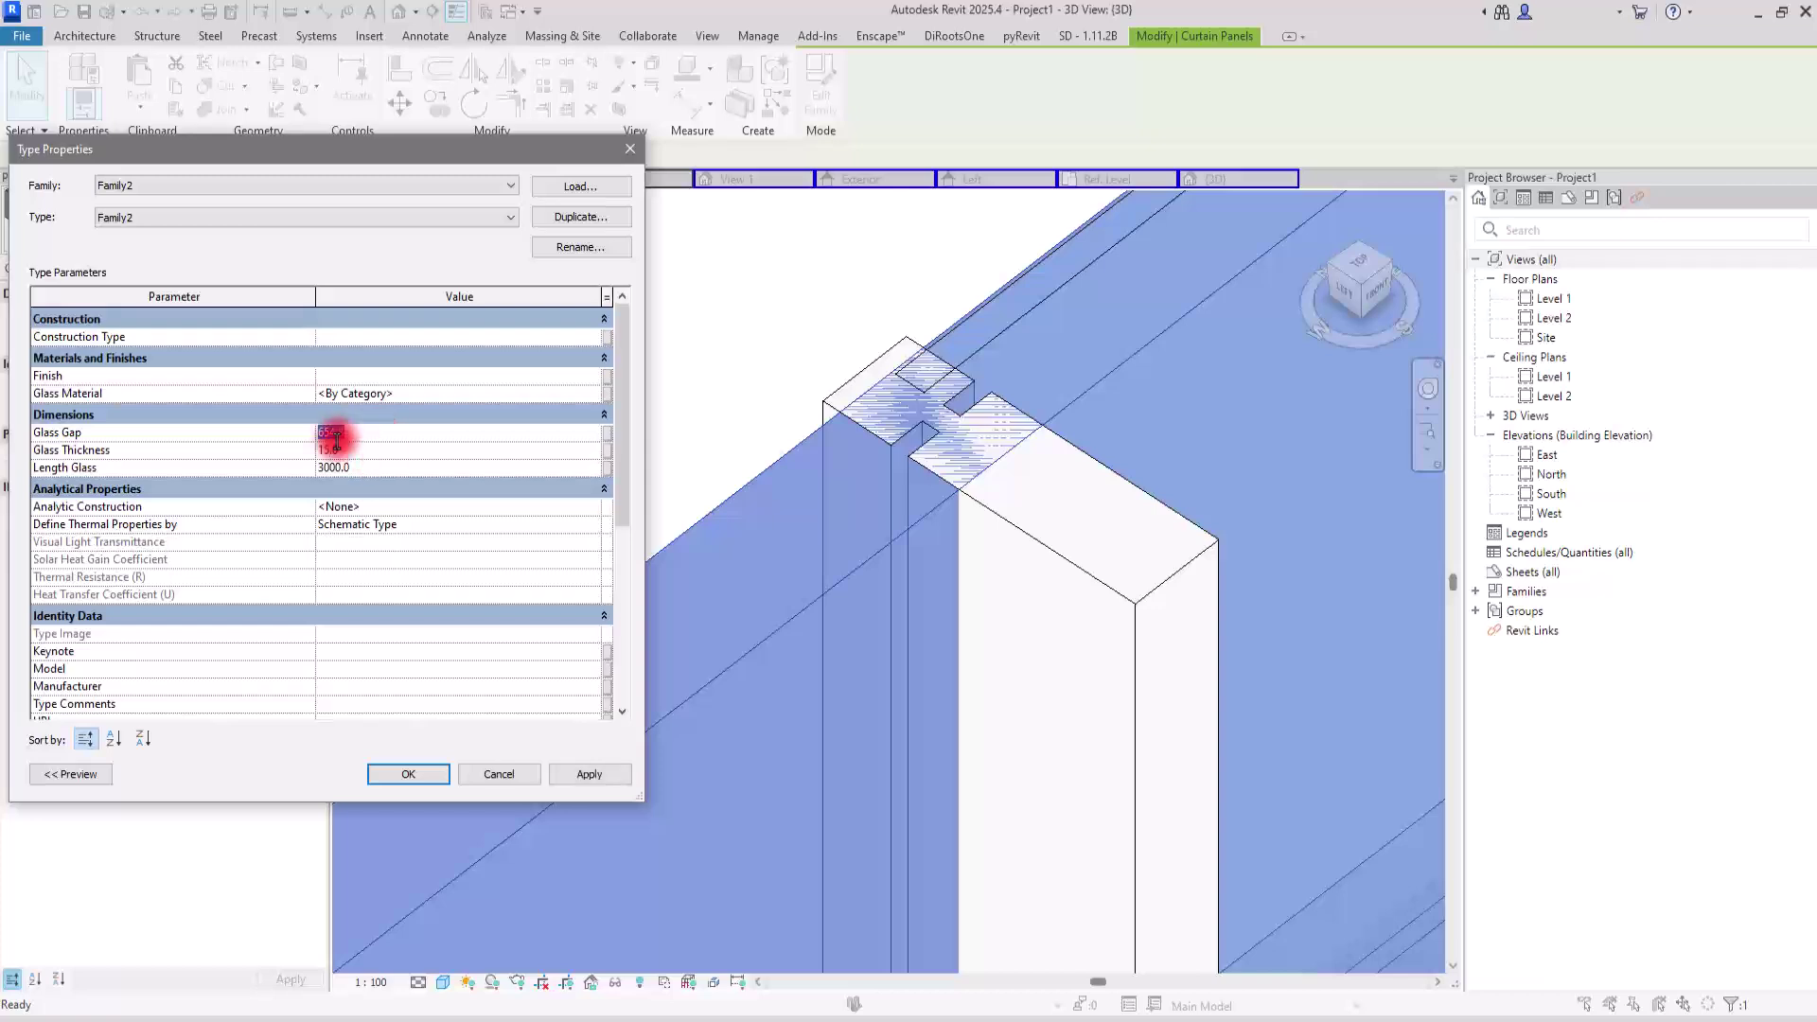
{"action": "type", "text": "30"}
{"action": "left_click", "coordinate": [382, 472]}
{"action": "type", "text": "1440"}
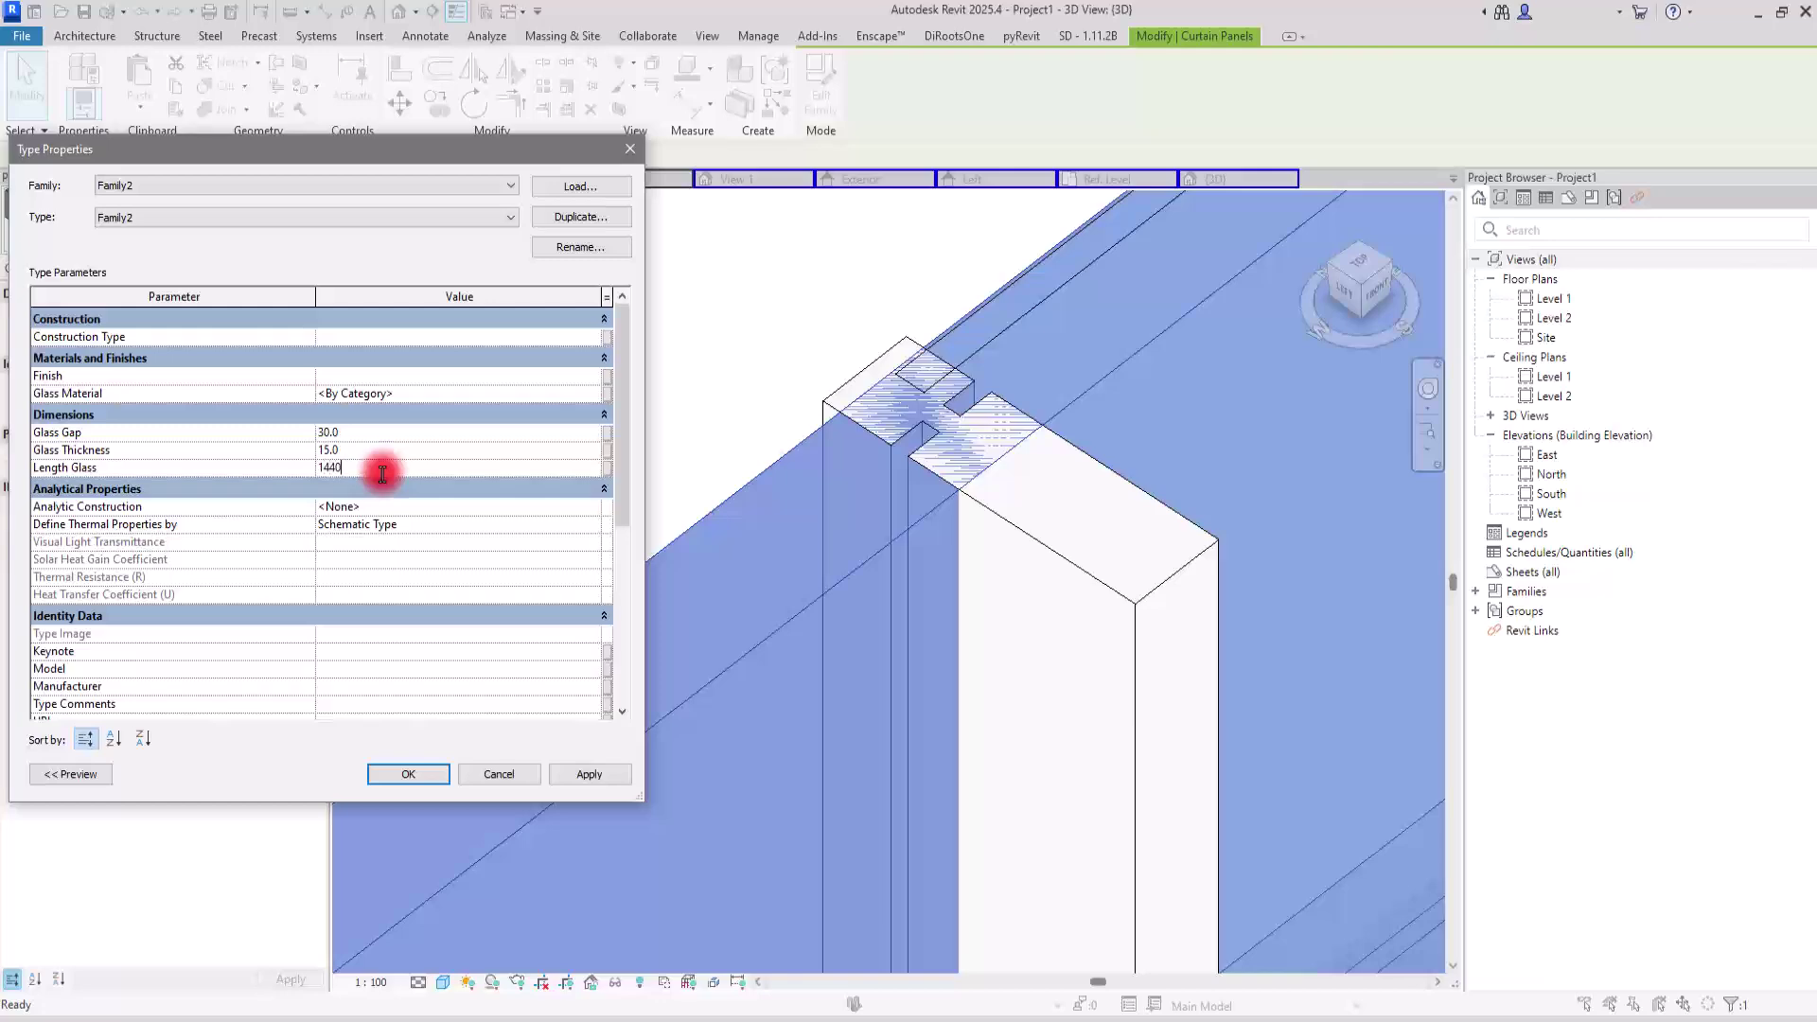
{"action": "left_click", "coordinate": [407, 774]}
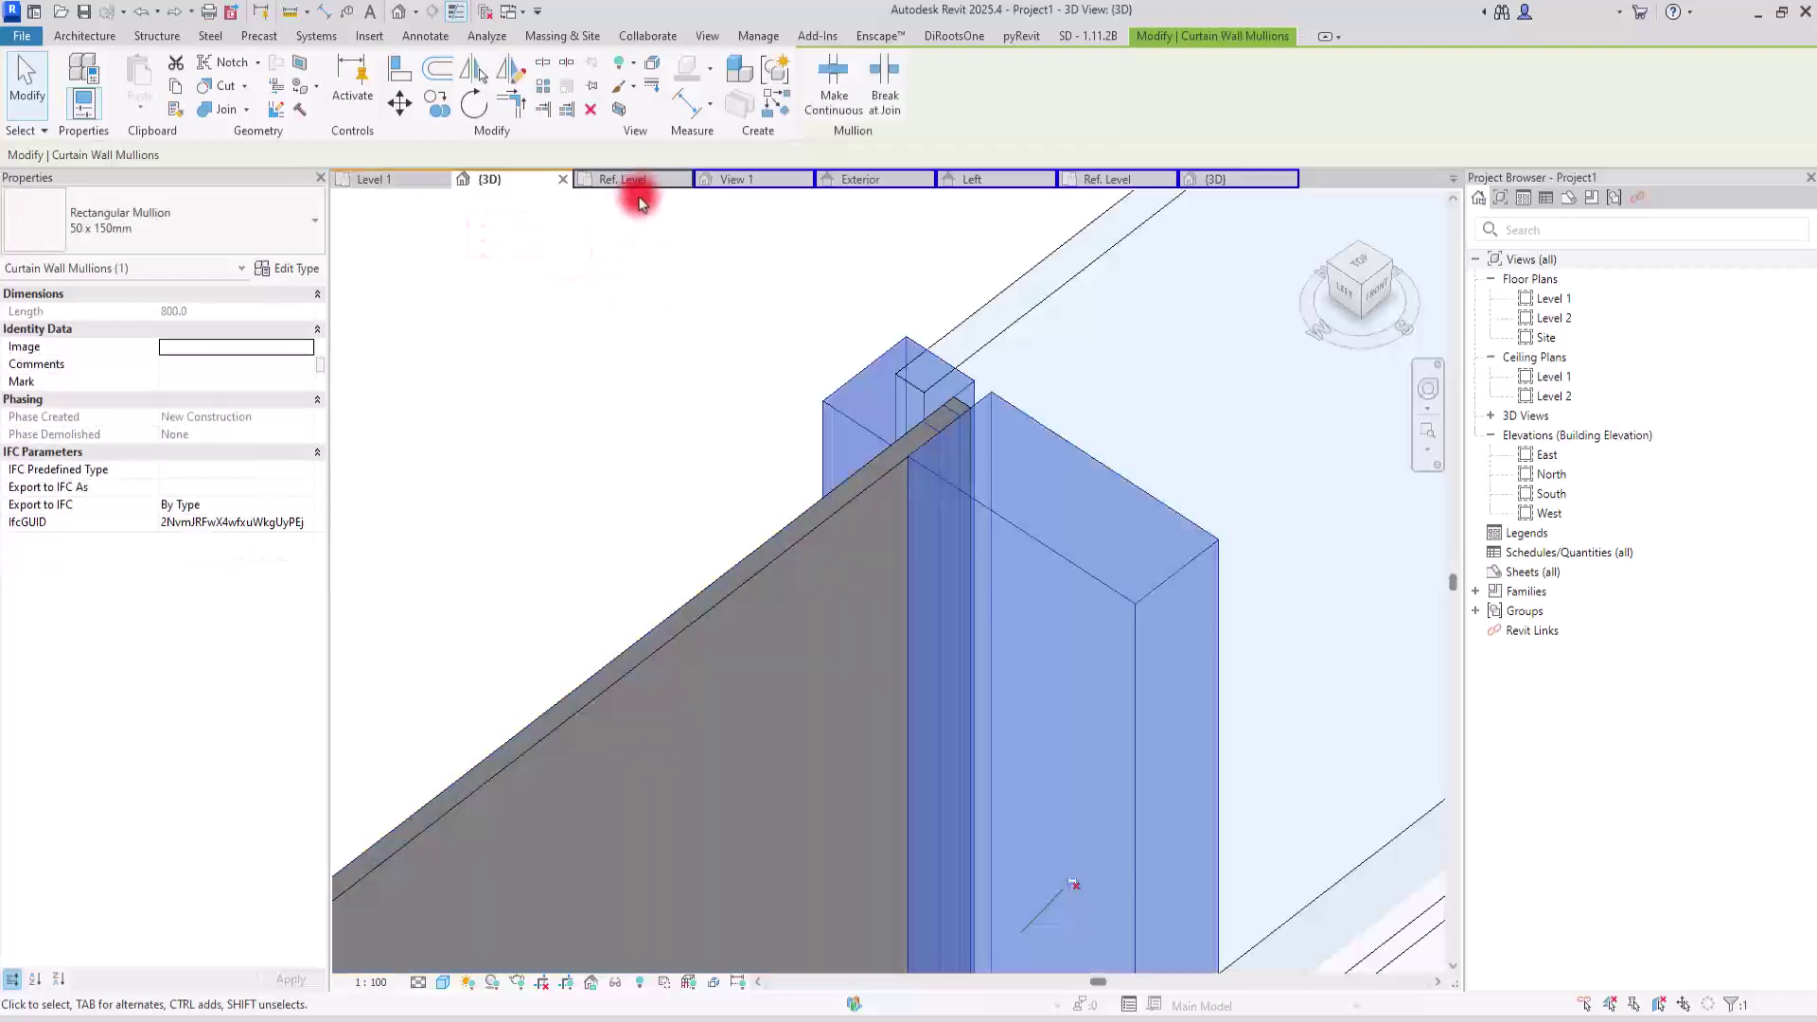
{"action": "left_click", "coordinate": [637, 180]}
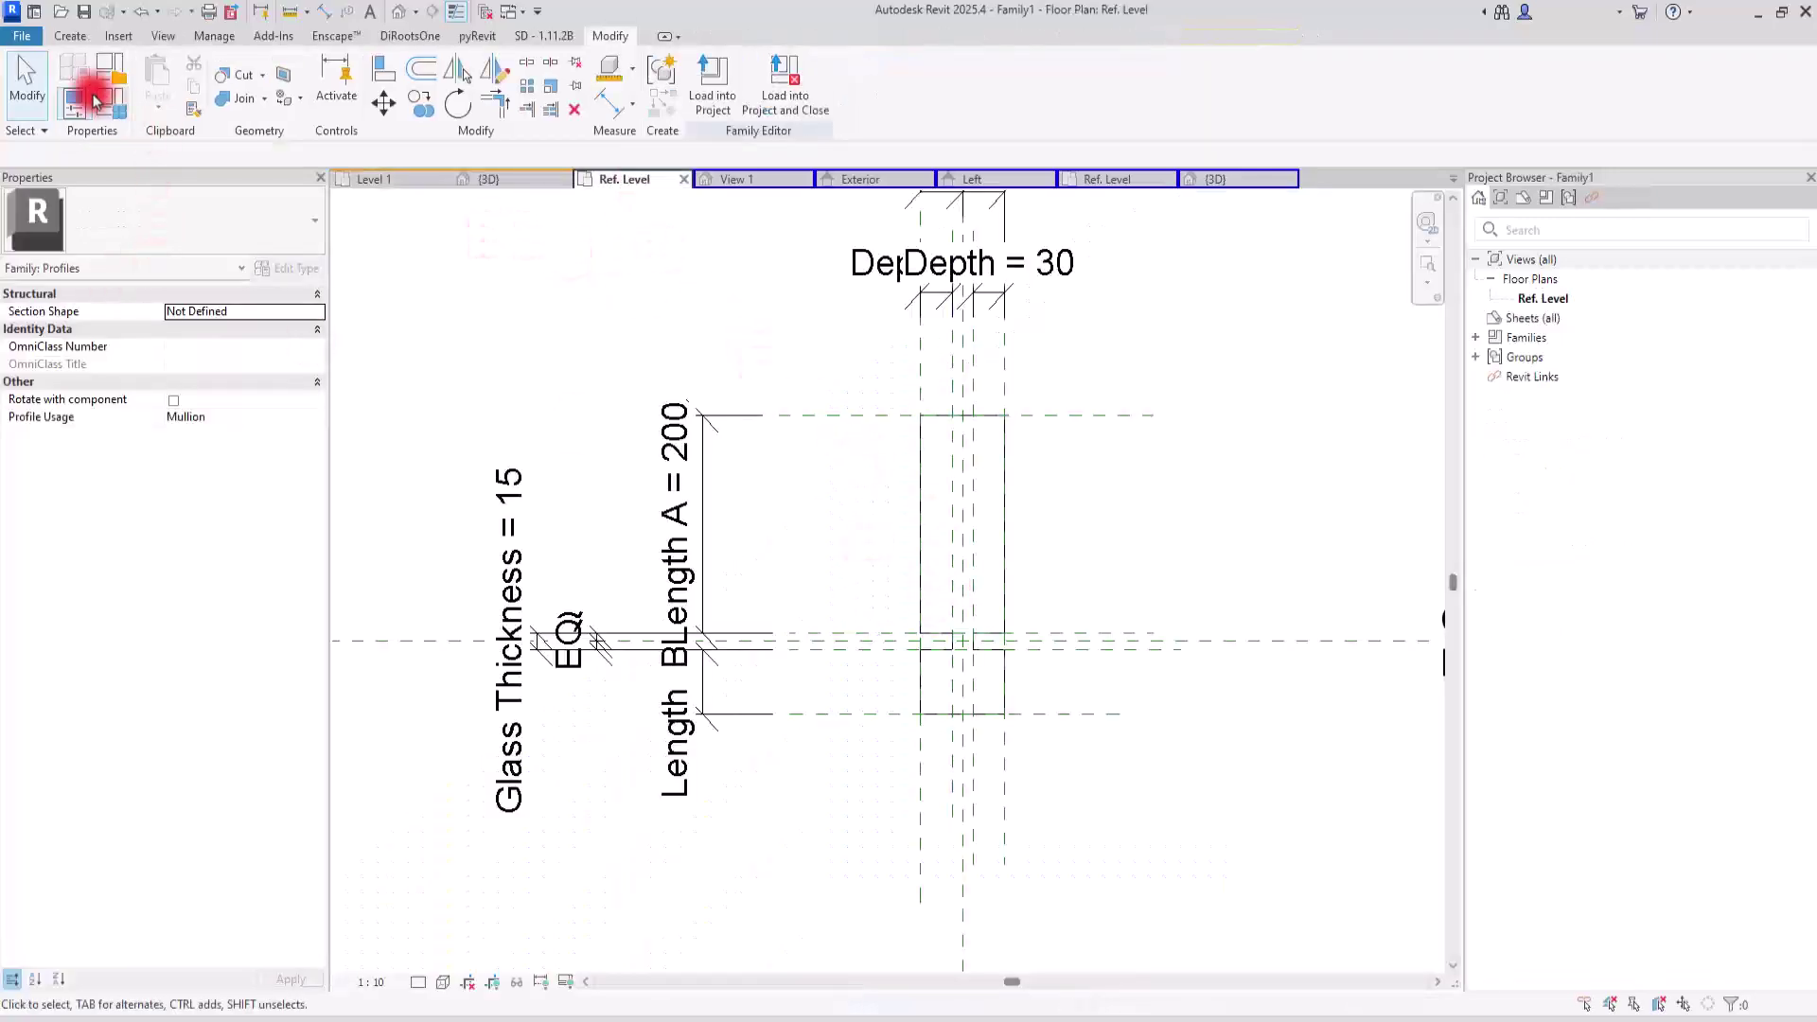
{"action": "left_click", "coordinate": [100, 104]}
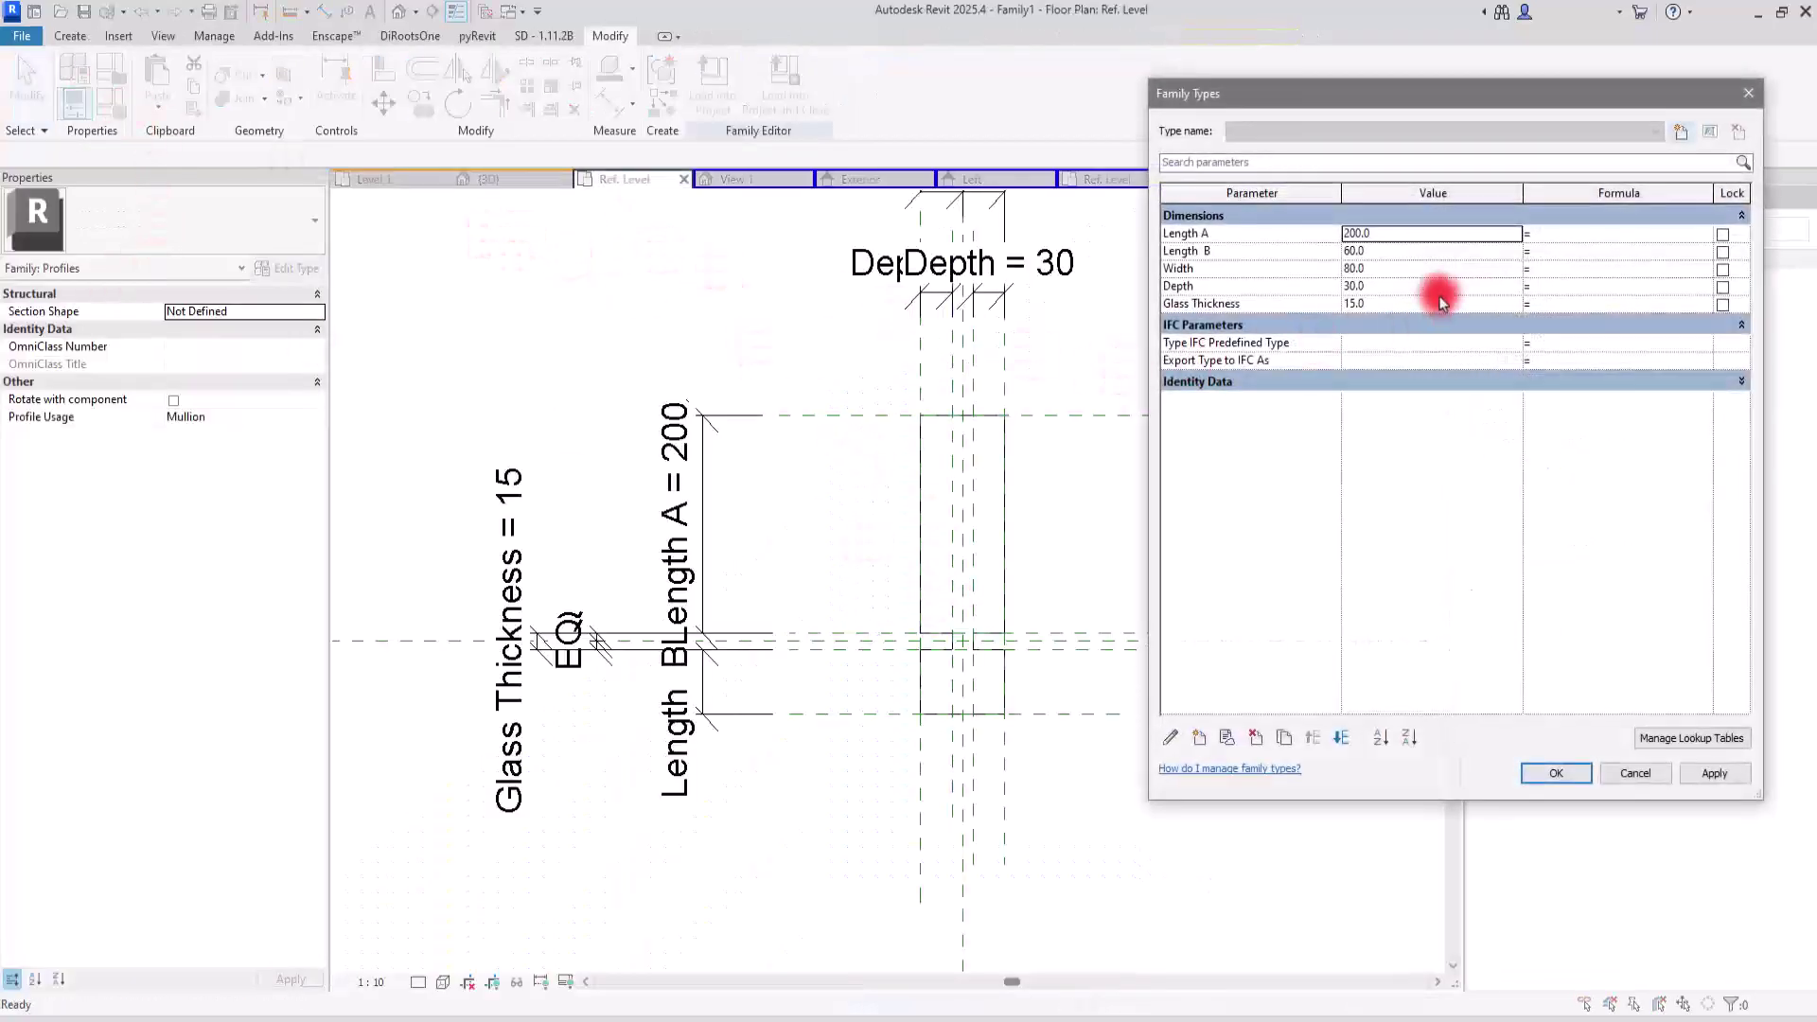
{"action": "left_click", "coordinate": [1747, 93]}
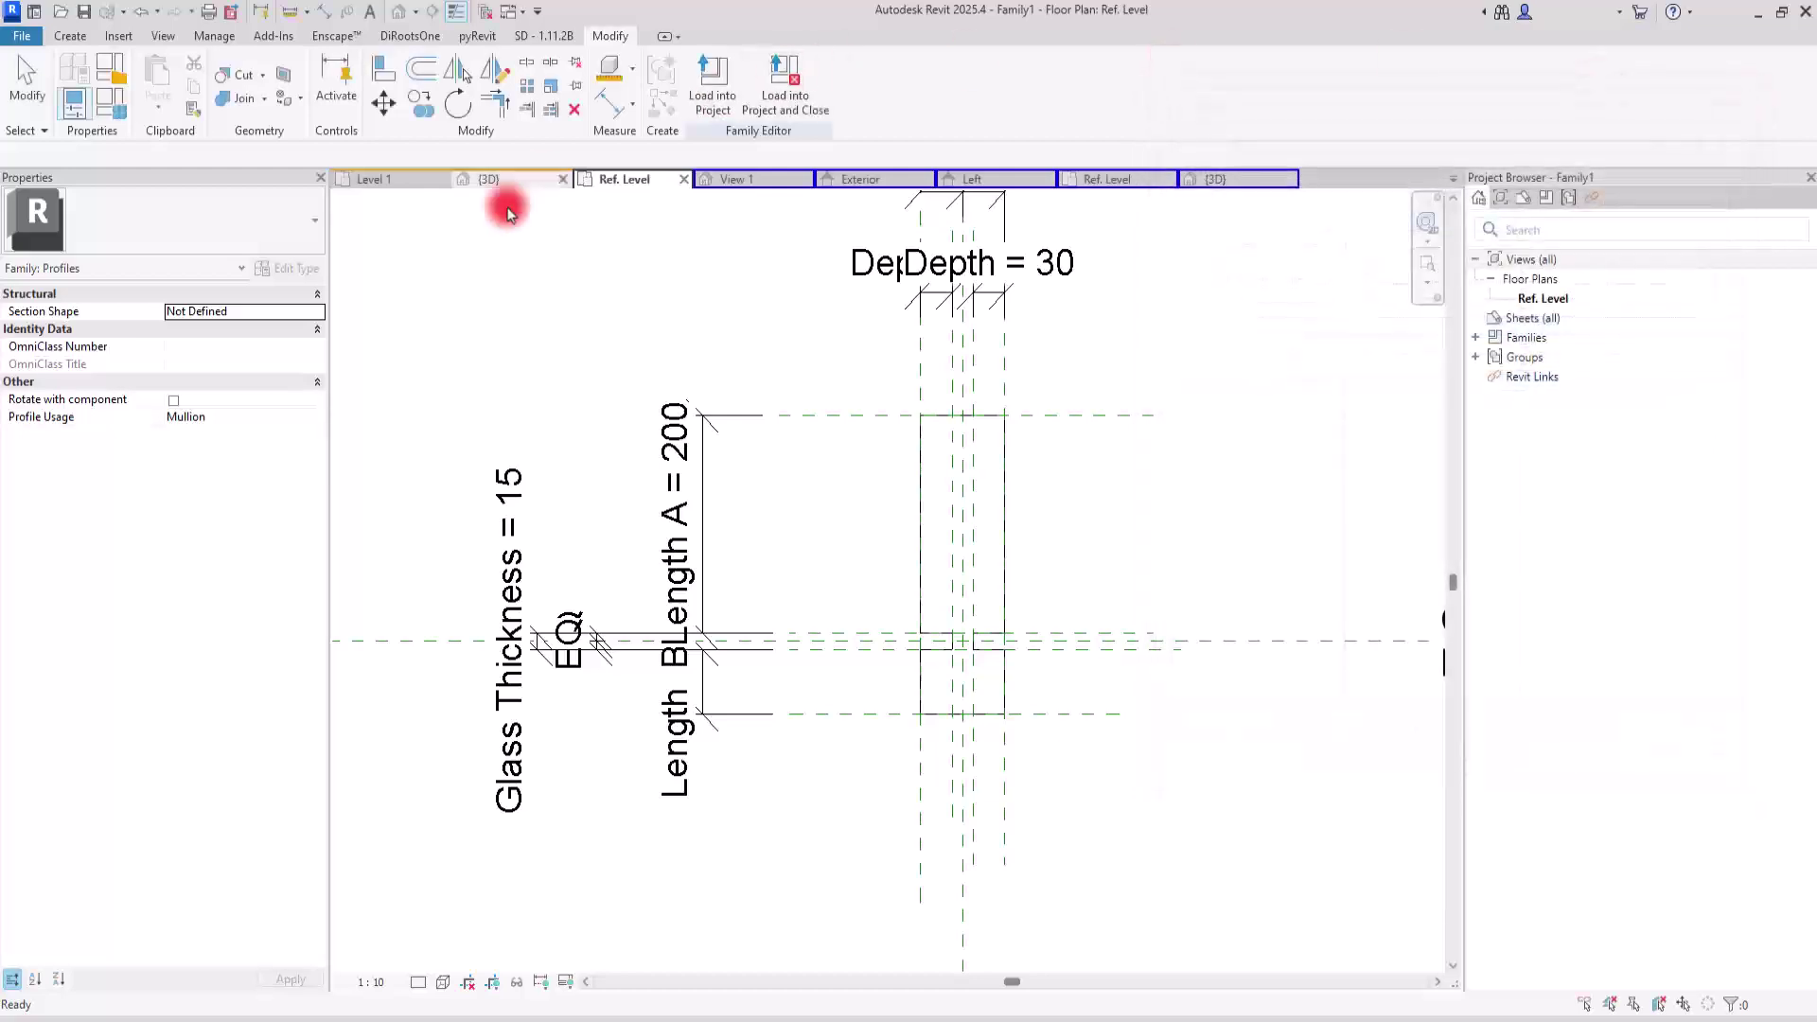
{"action": "left_click", "coordinate": [513, 180]}
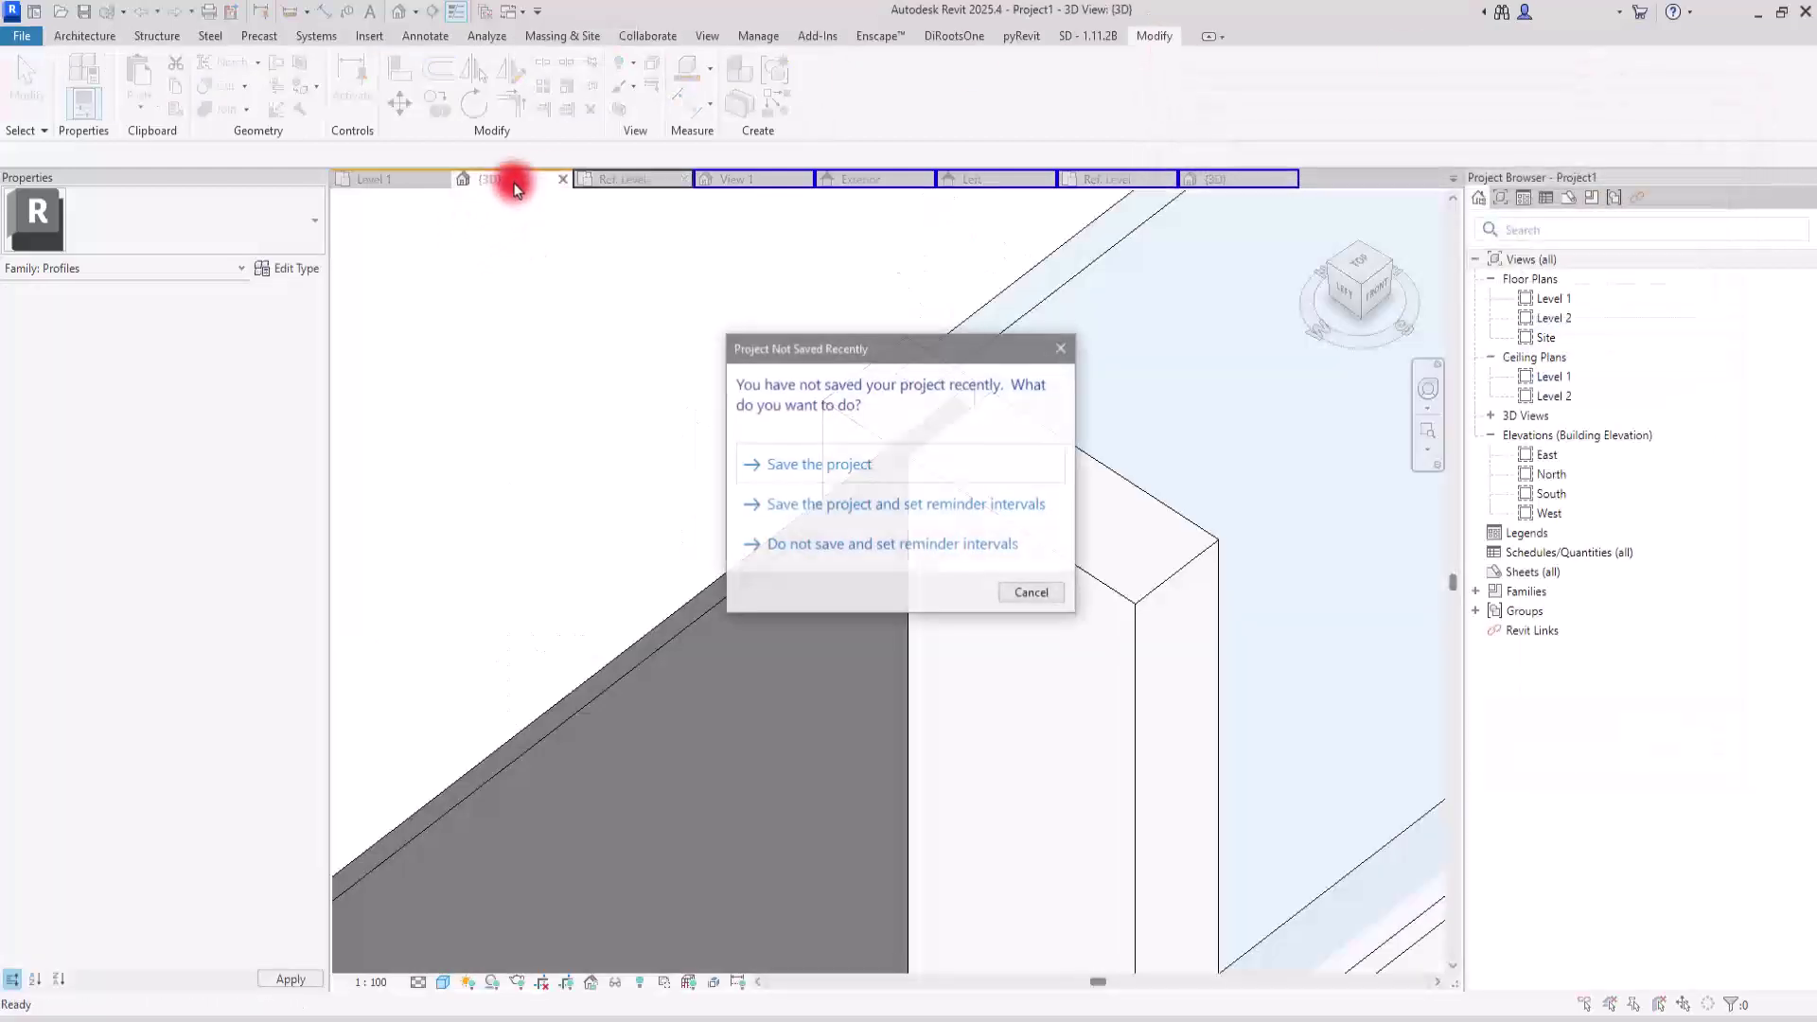
{"action": "left_click", "coordinate": [1066, 352]}
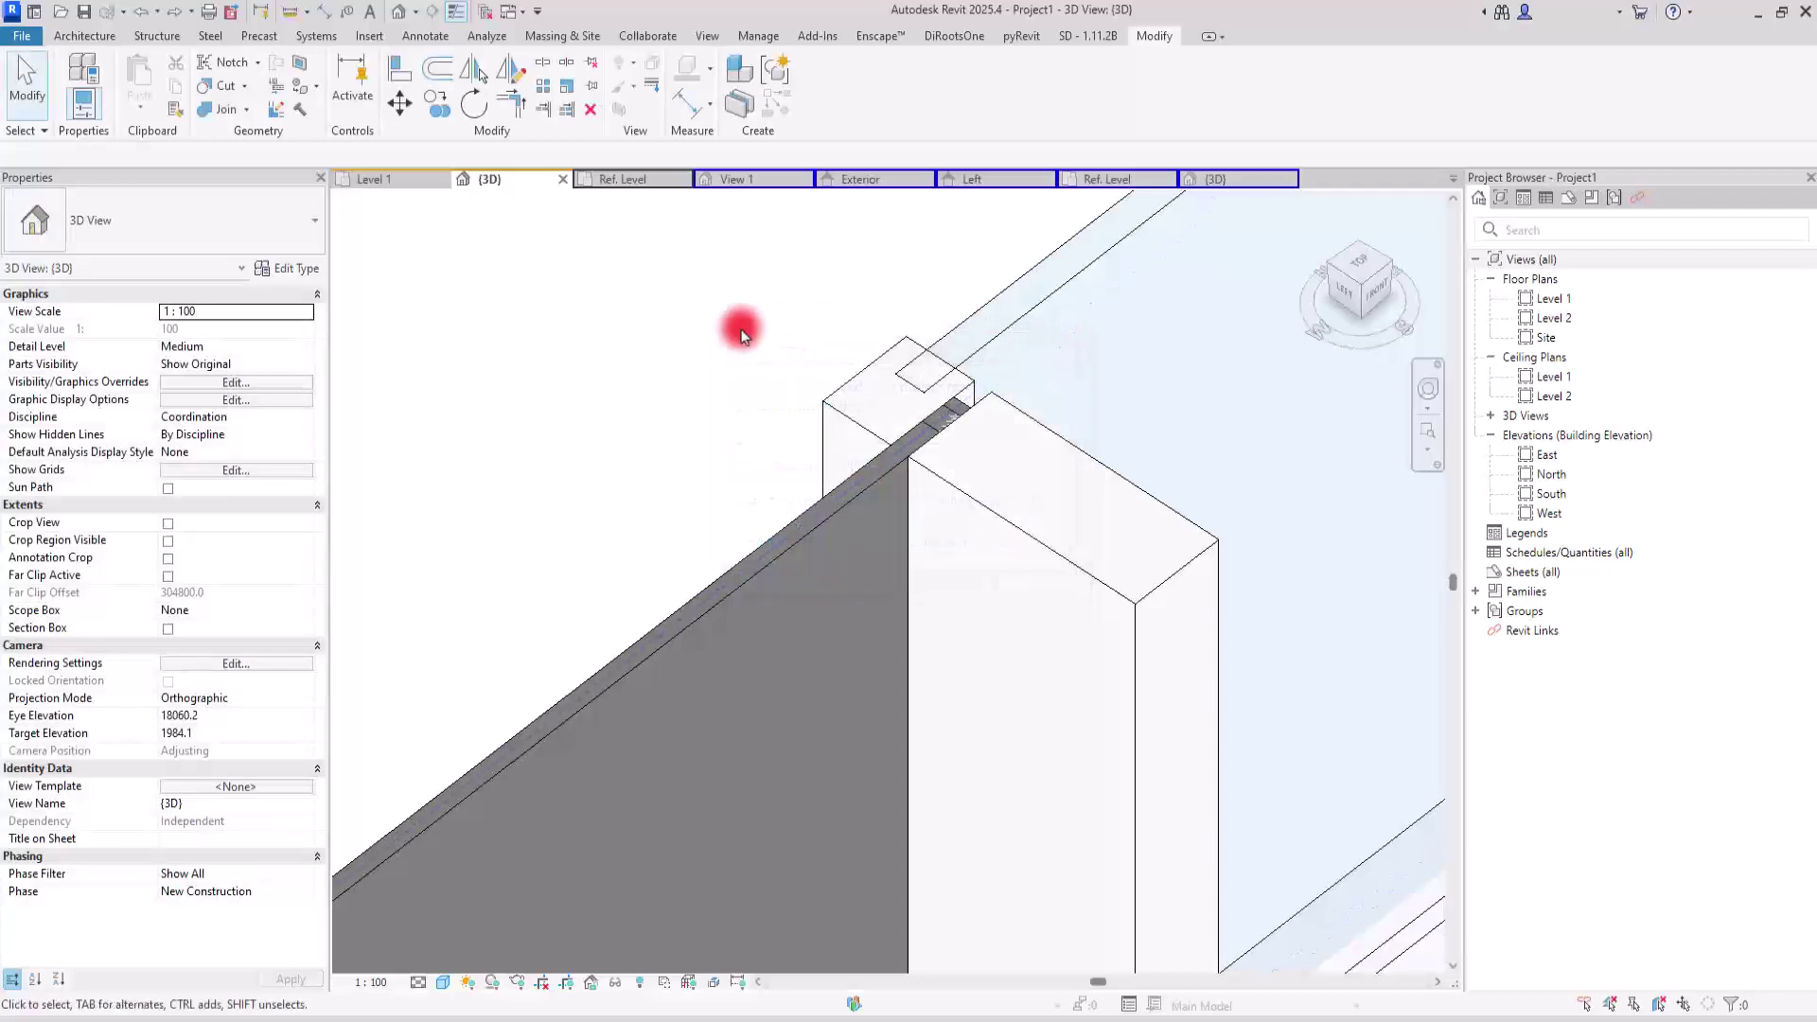
{"action": "left_click", "coordinate": [388, 181]}
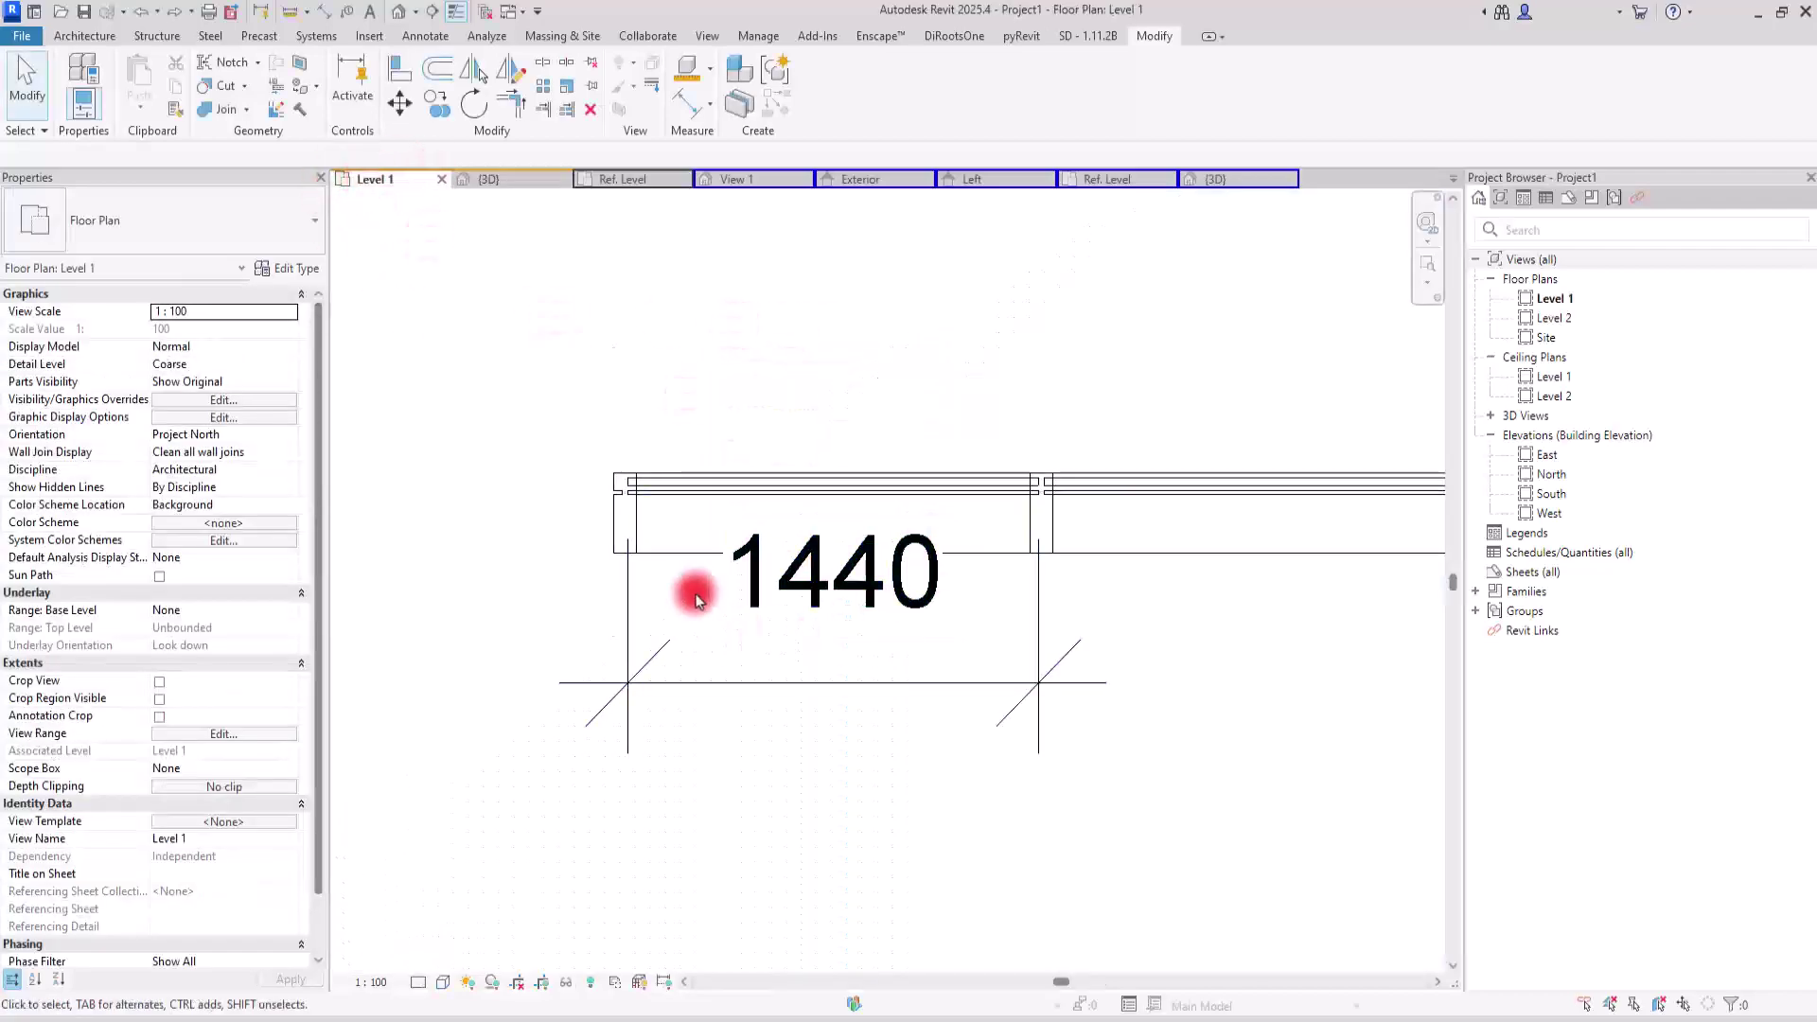
{"action": "scroll", "coordinate": [636, 579], "scroll_direction": "up", "scroll_amount": 3}
{"action": "scroll", "coordinate": [535, 478], "scroll_direction": "down", "scroll_amount": 1}
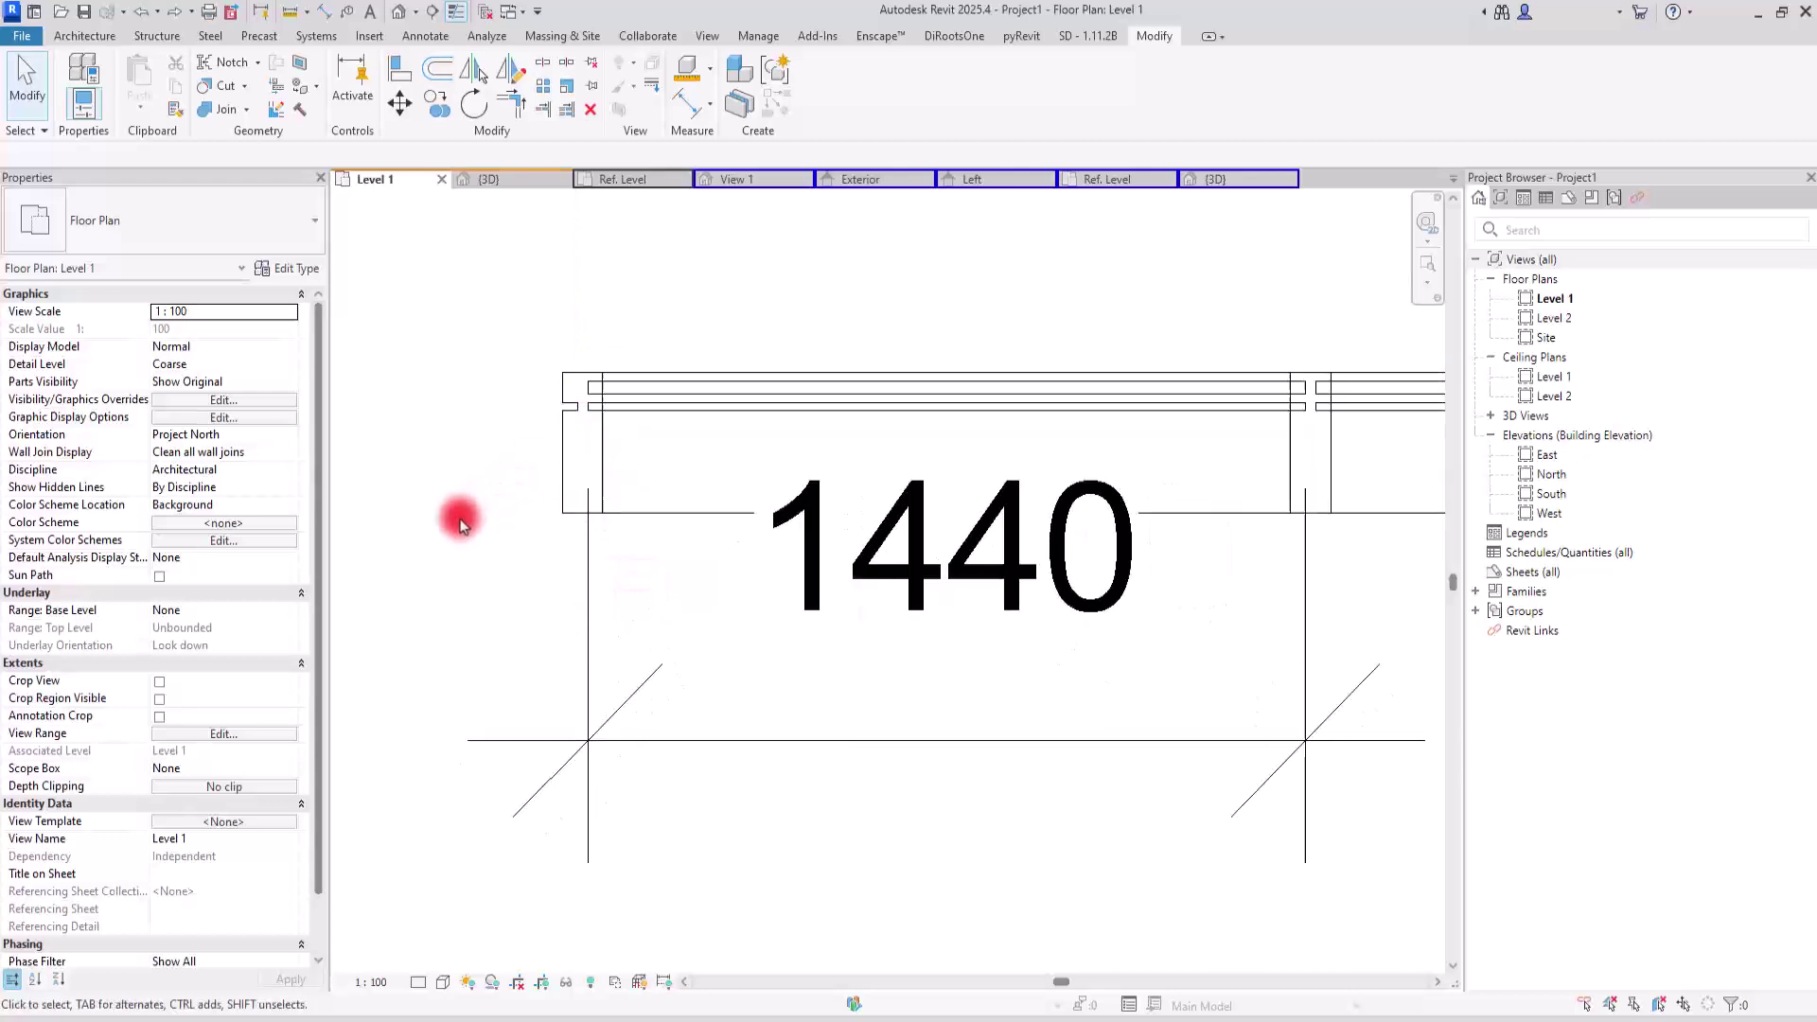
{"action": "scroll", "coordinate": [501, 500], "scroll_direction": "down", "scroll_amount": 1}
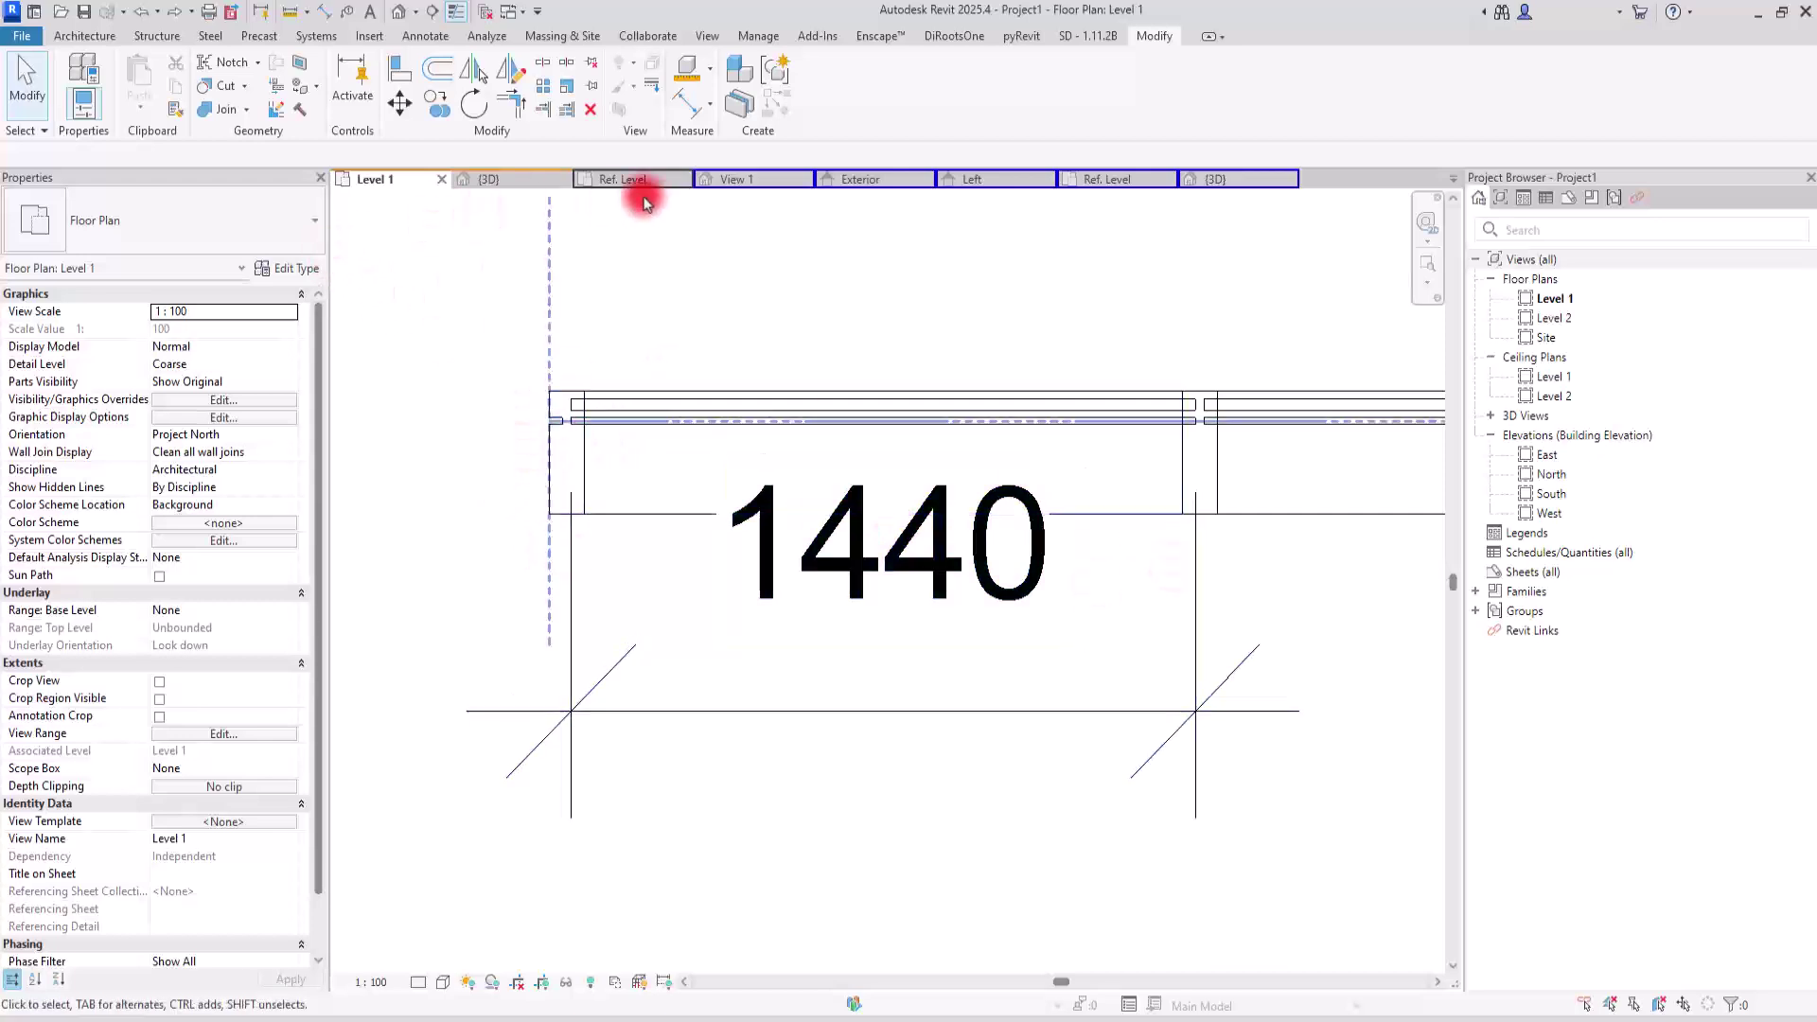
{"action": "left_click", "coordinate": [486, 179]}
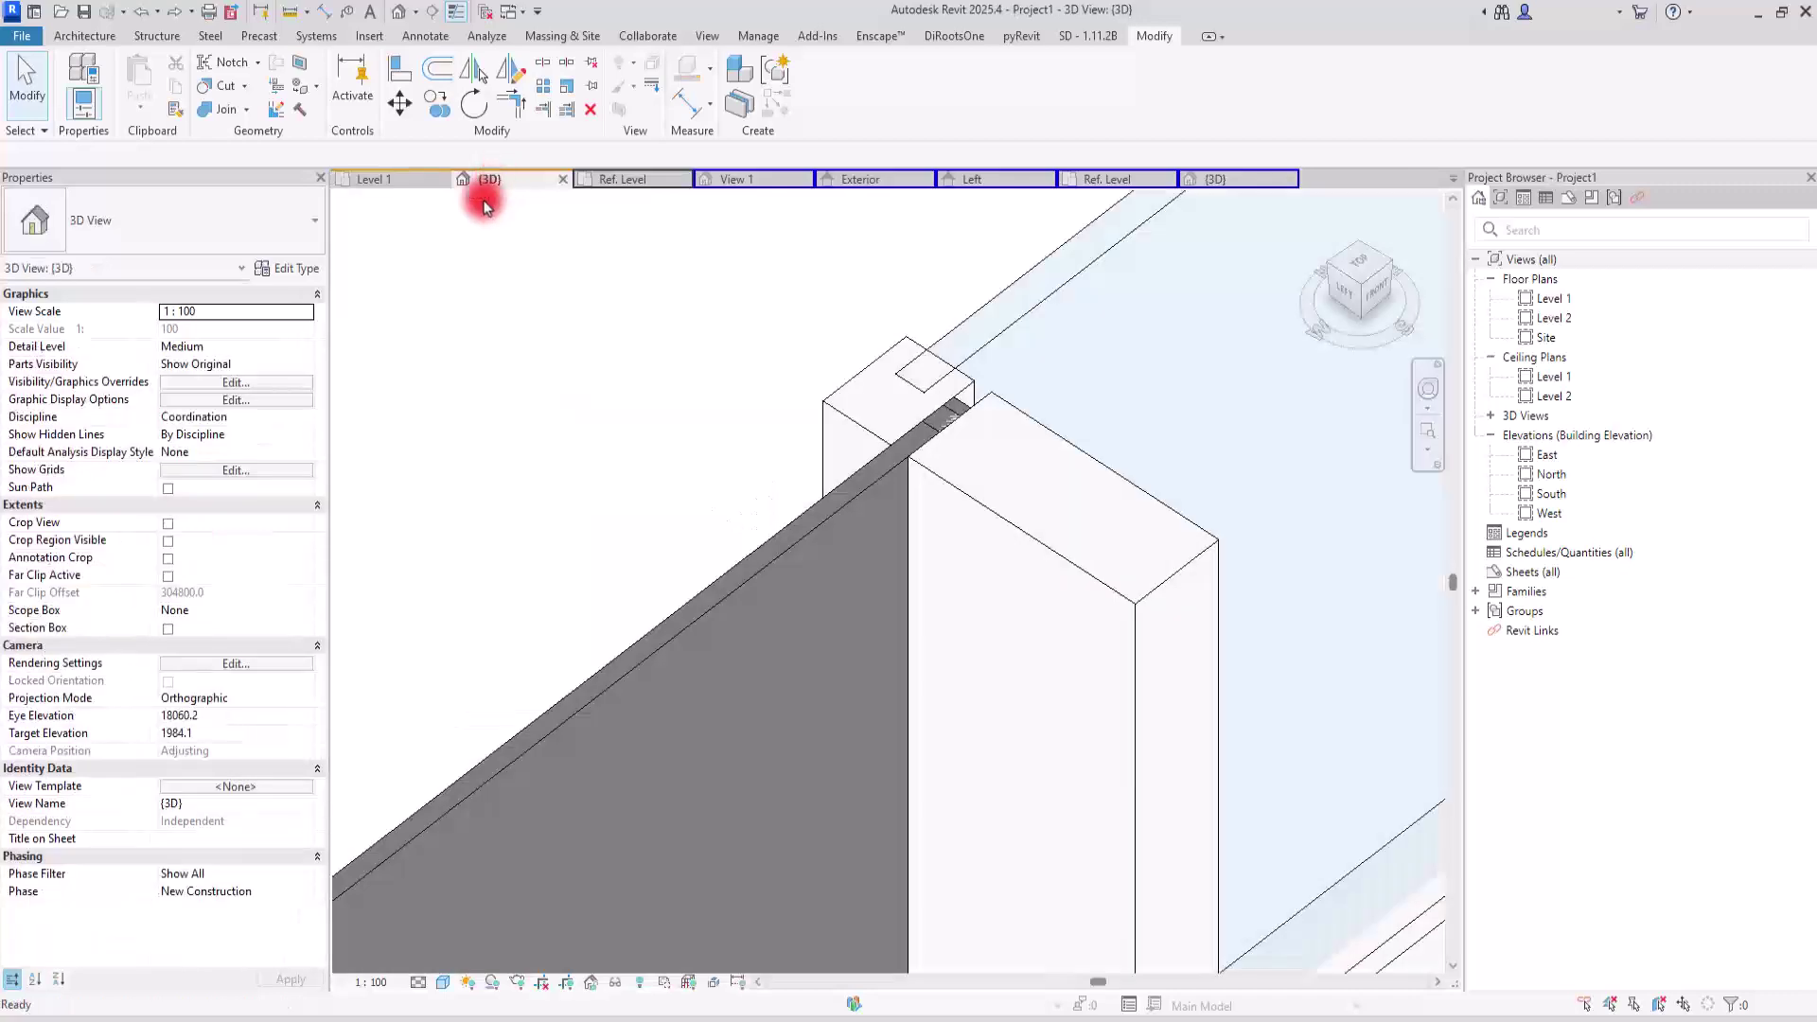
Change the Family2 panel type's Glass Gap from 30 to 0 and apply it
{"action": "left_click", "coordinate": [719, 576]}
{"action": "left_click", "coordinate": [296, 275]}
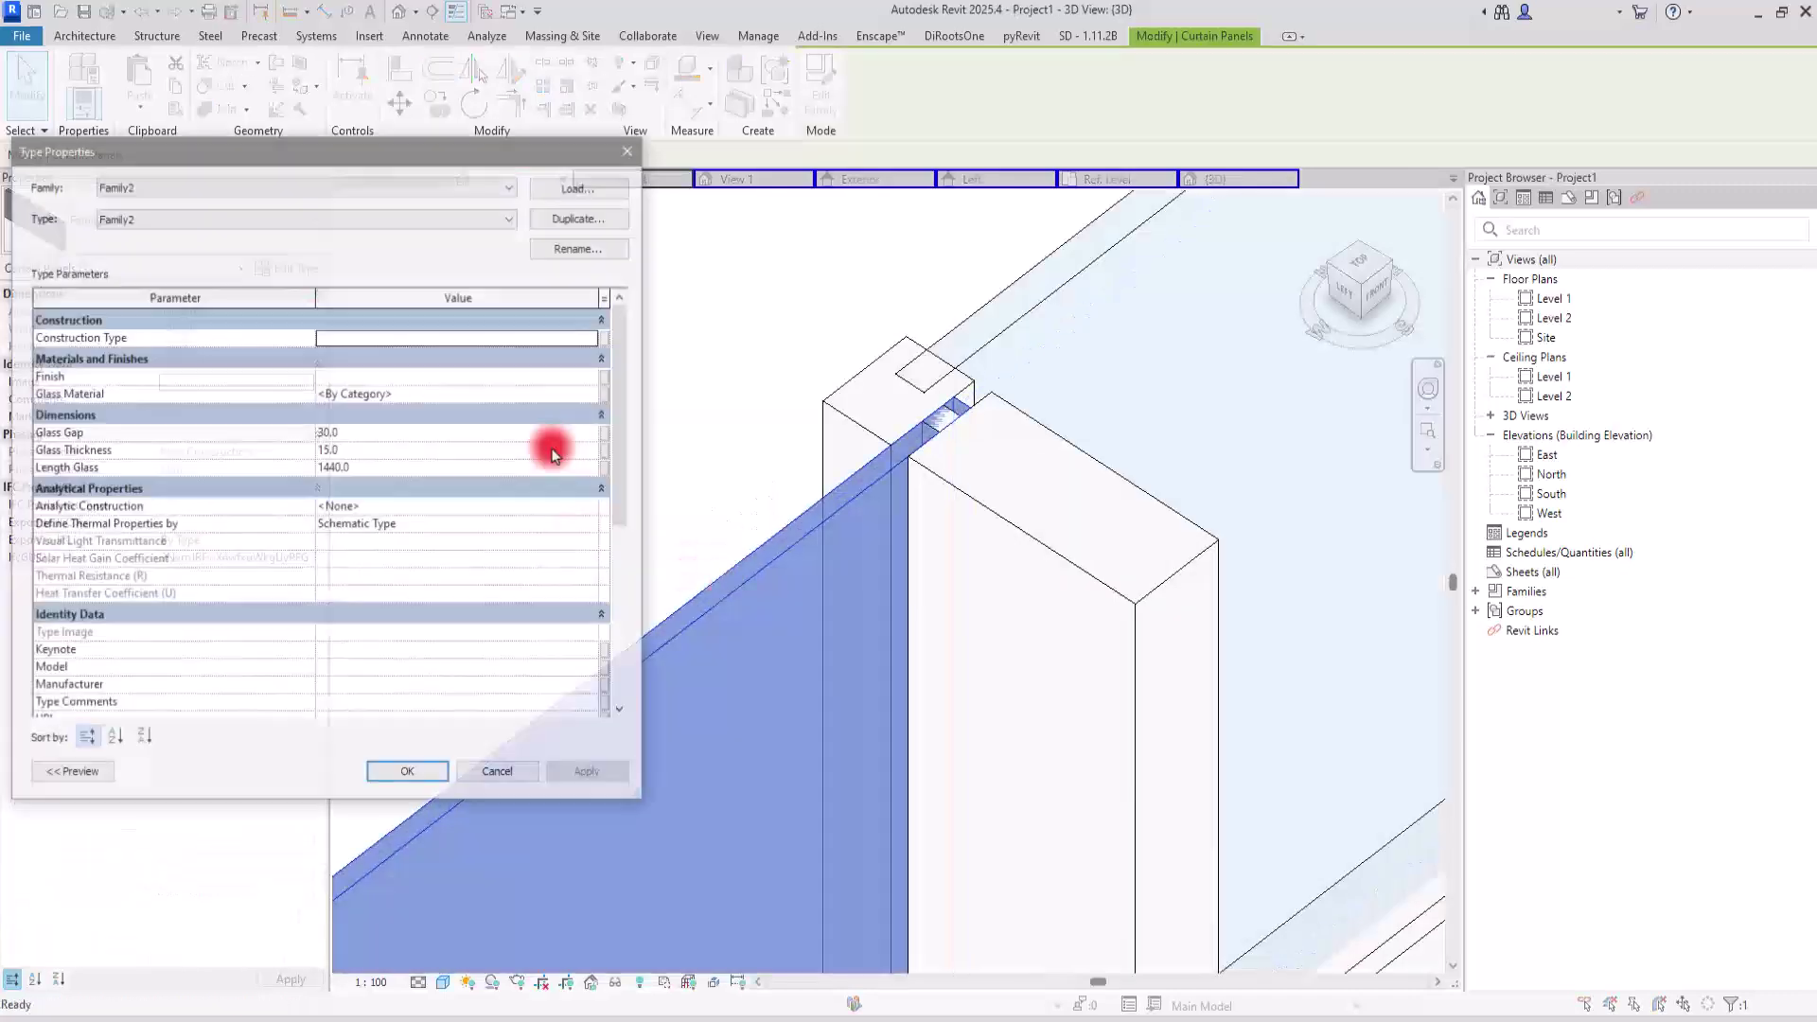
{"action": "left_click", "coordinate": [377, 433]}
{"action": "type", "text": "0"}
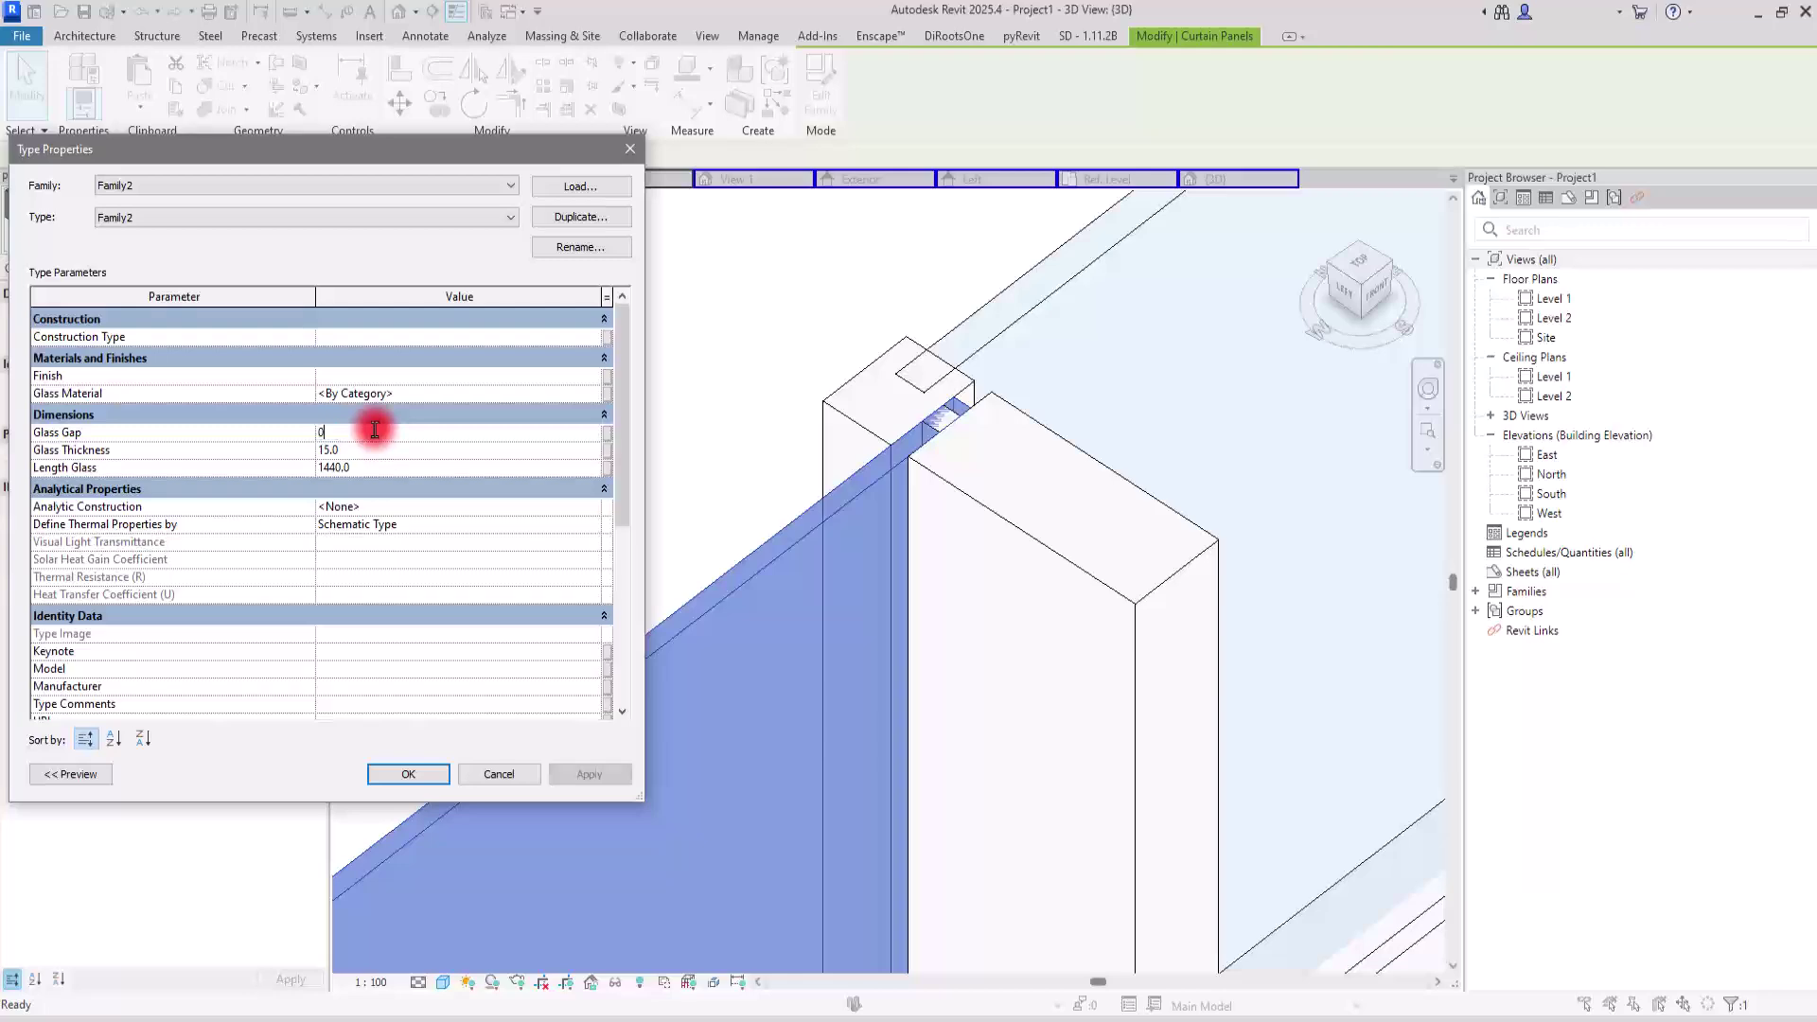
{"action": "left_click", "coordinate": [591, 784]}
{"action": "left_click", "coordinate": [412, 772]}
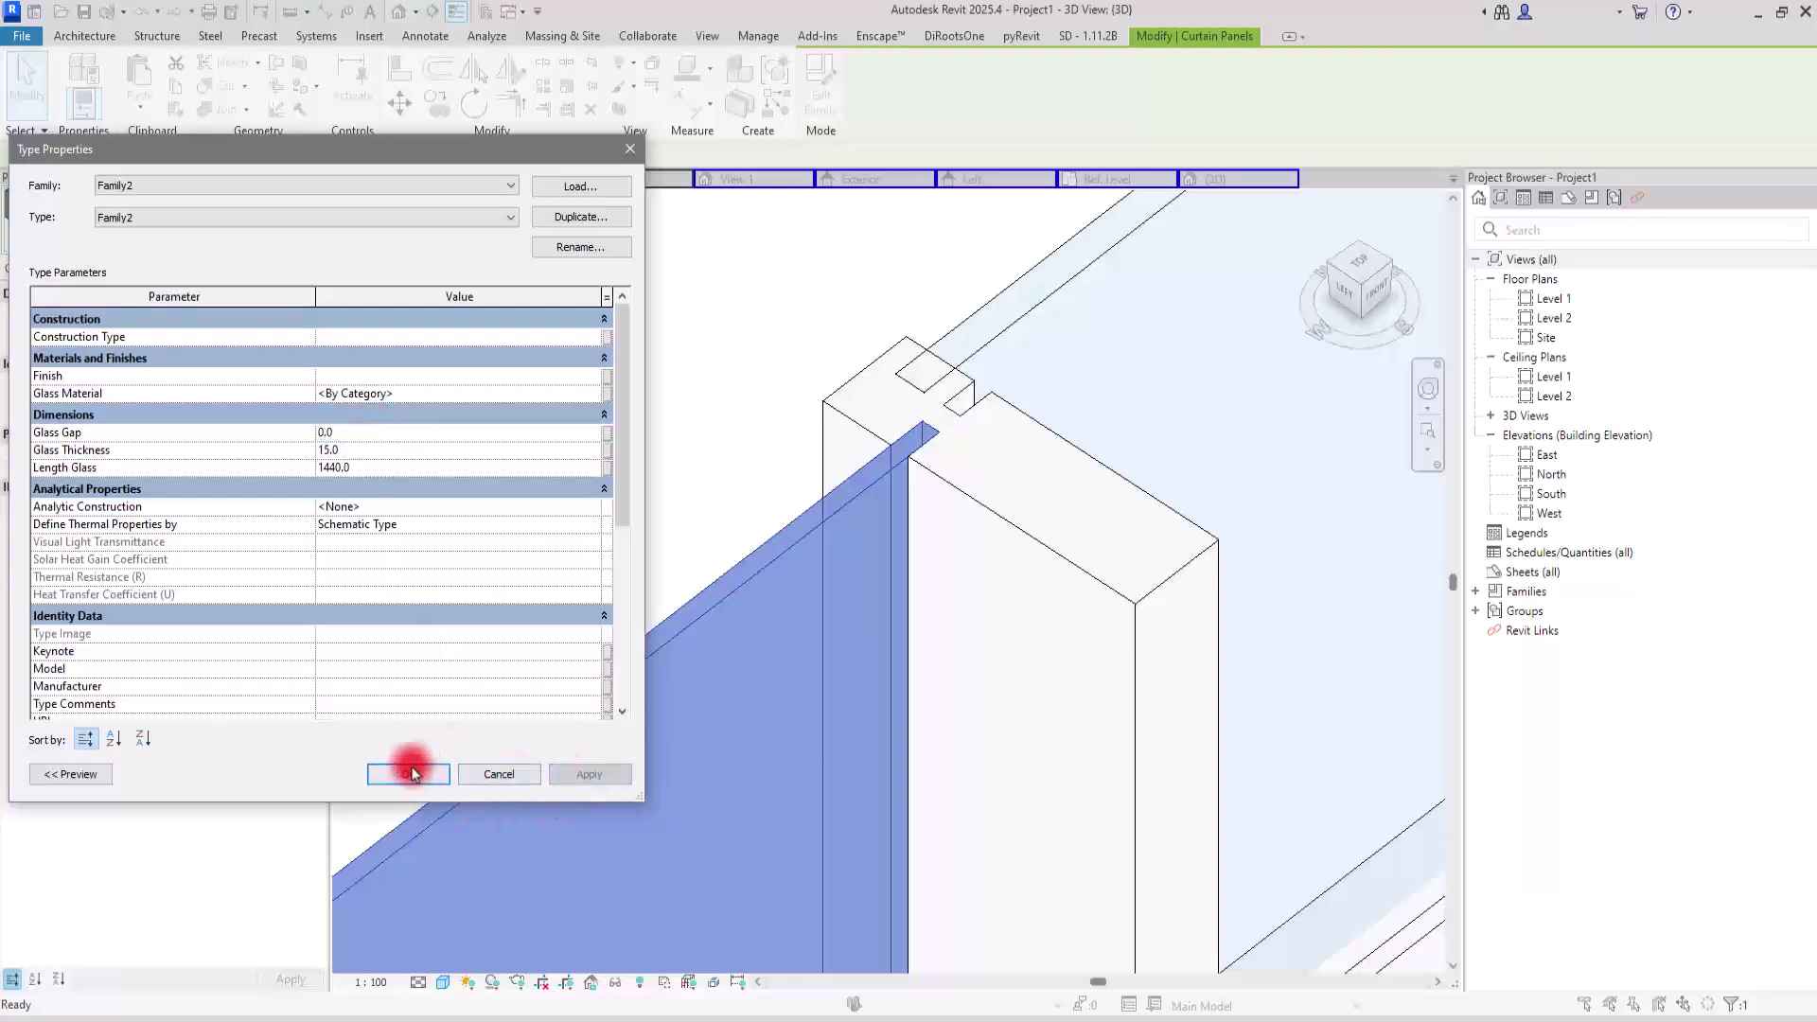
{"action": "left_click", "coordinate": [467, 454]}
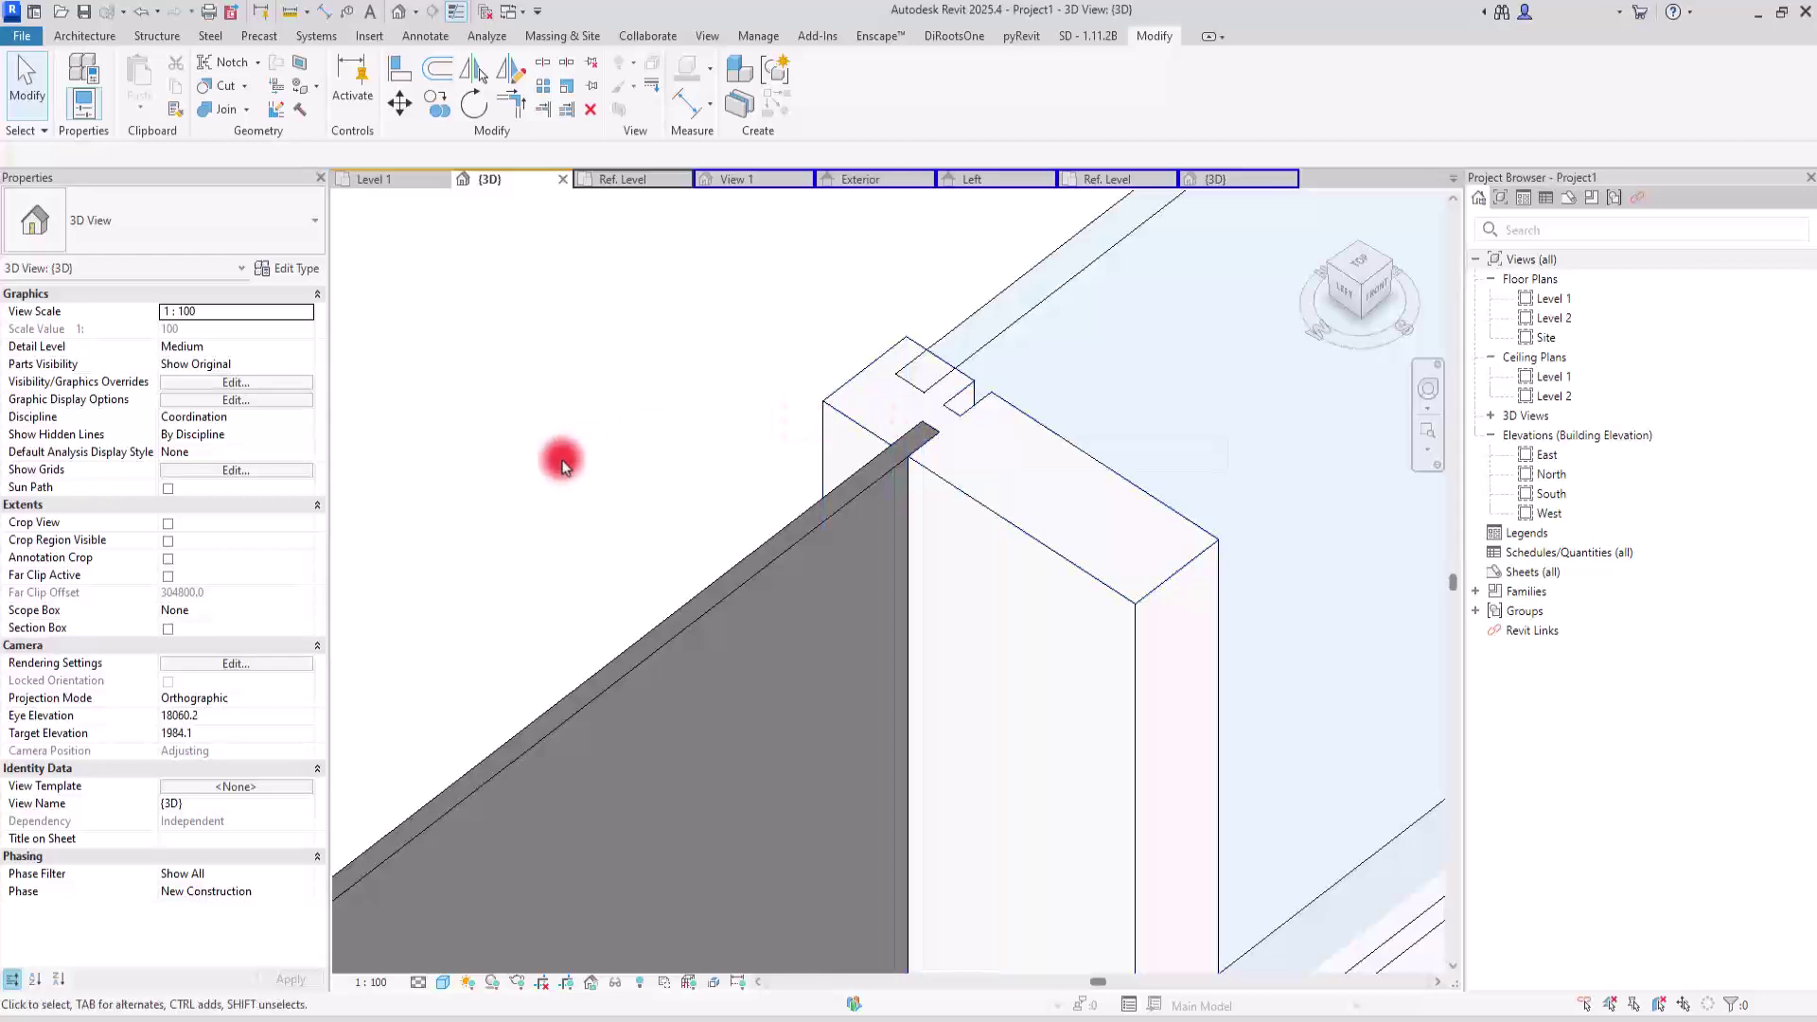
{"action": "mouse_move", "coordinate": [630, 426]}
{"action": "middle_mouse_down", "text": "shift"}
{"action": "mouse_move", "coordinate": [661, 417]}
{"action": "mouse_move", "coordinate": [487, 434]}
{"action": "mouse_move", "coordinate": [628, 470]}
{"action": "mouse_move", "coordinate": [661, 446]}
{"action": "mouse_move", "coordinate": [548, 426]}
{"action": "middle_mouse_up", "text": "shift"}
{"action": "scroll", "coordinate": [532, 409], "scroll_direction": "up", "scroll_amount": 3}
{"action": "scroll", "coordinate": [646, 426], "scroll_direction": "up", "scroll_amount": 3}
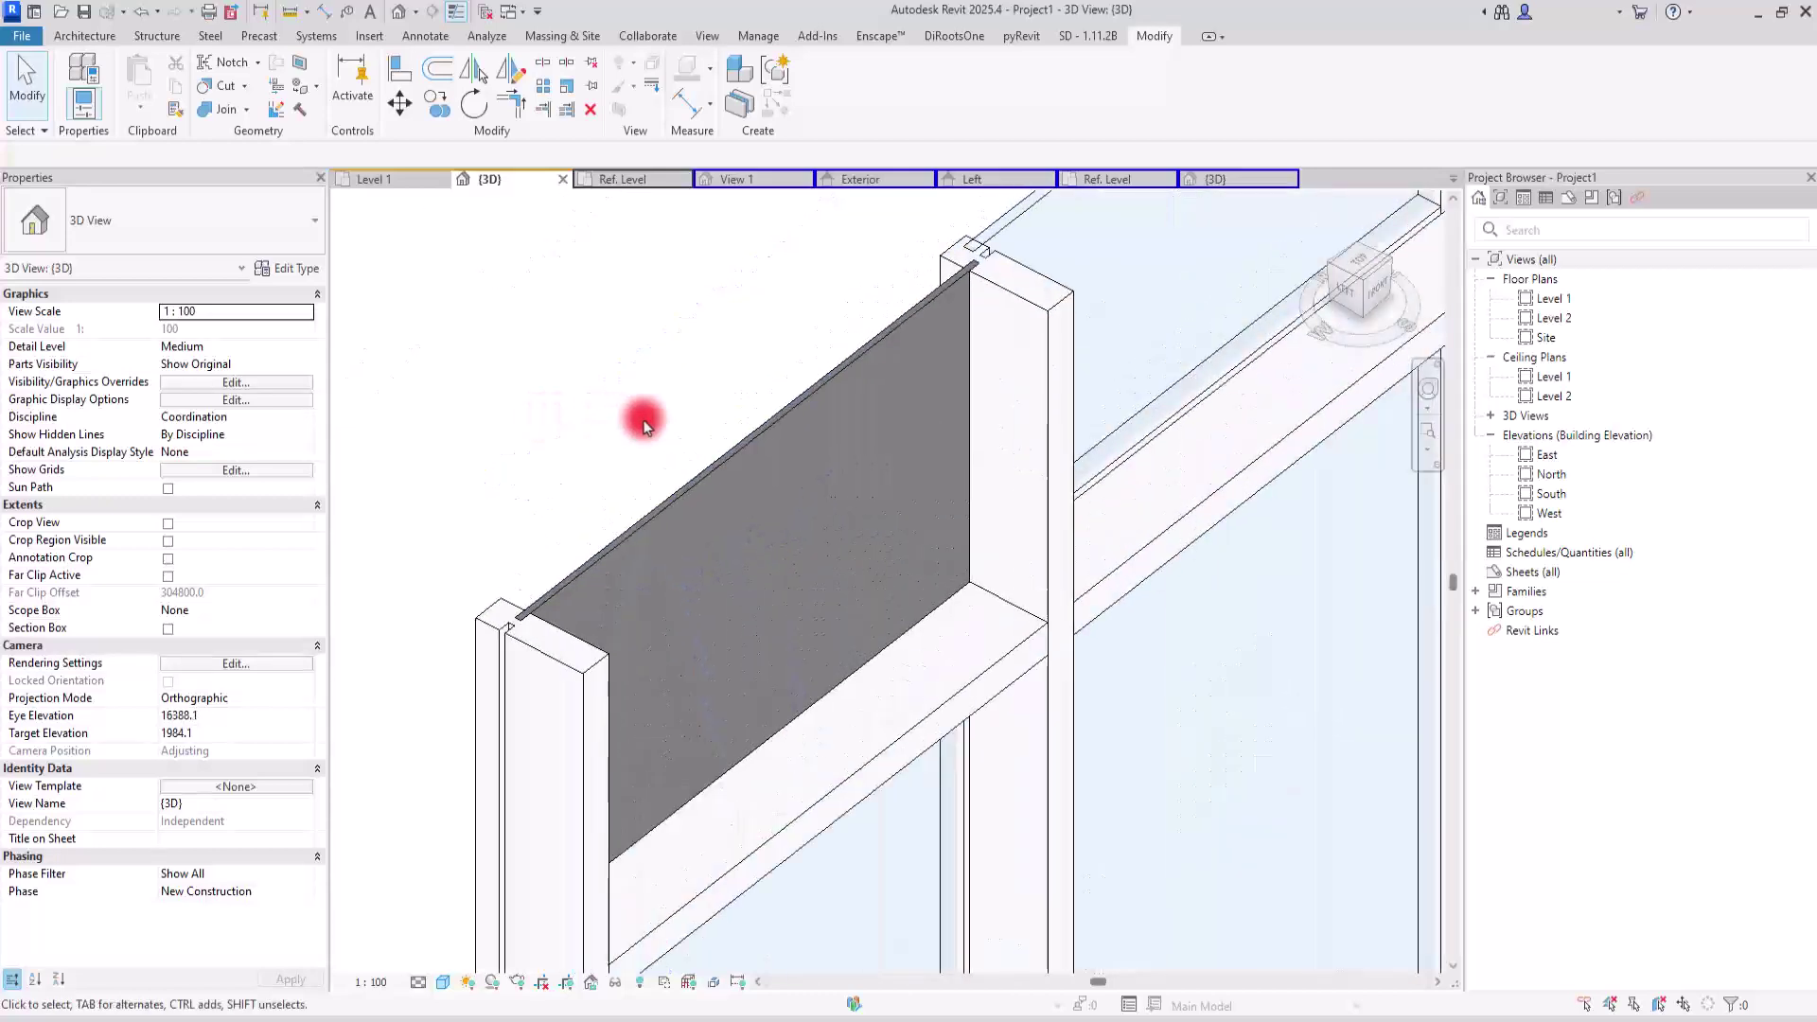
{"action": "left_click", "coordinate": [741, 458]}
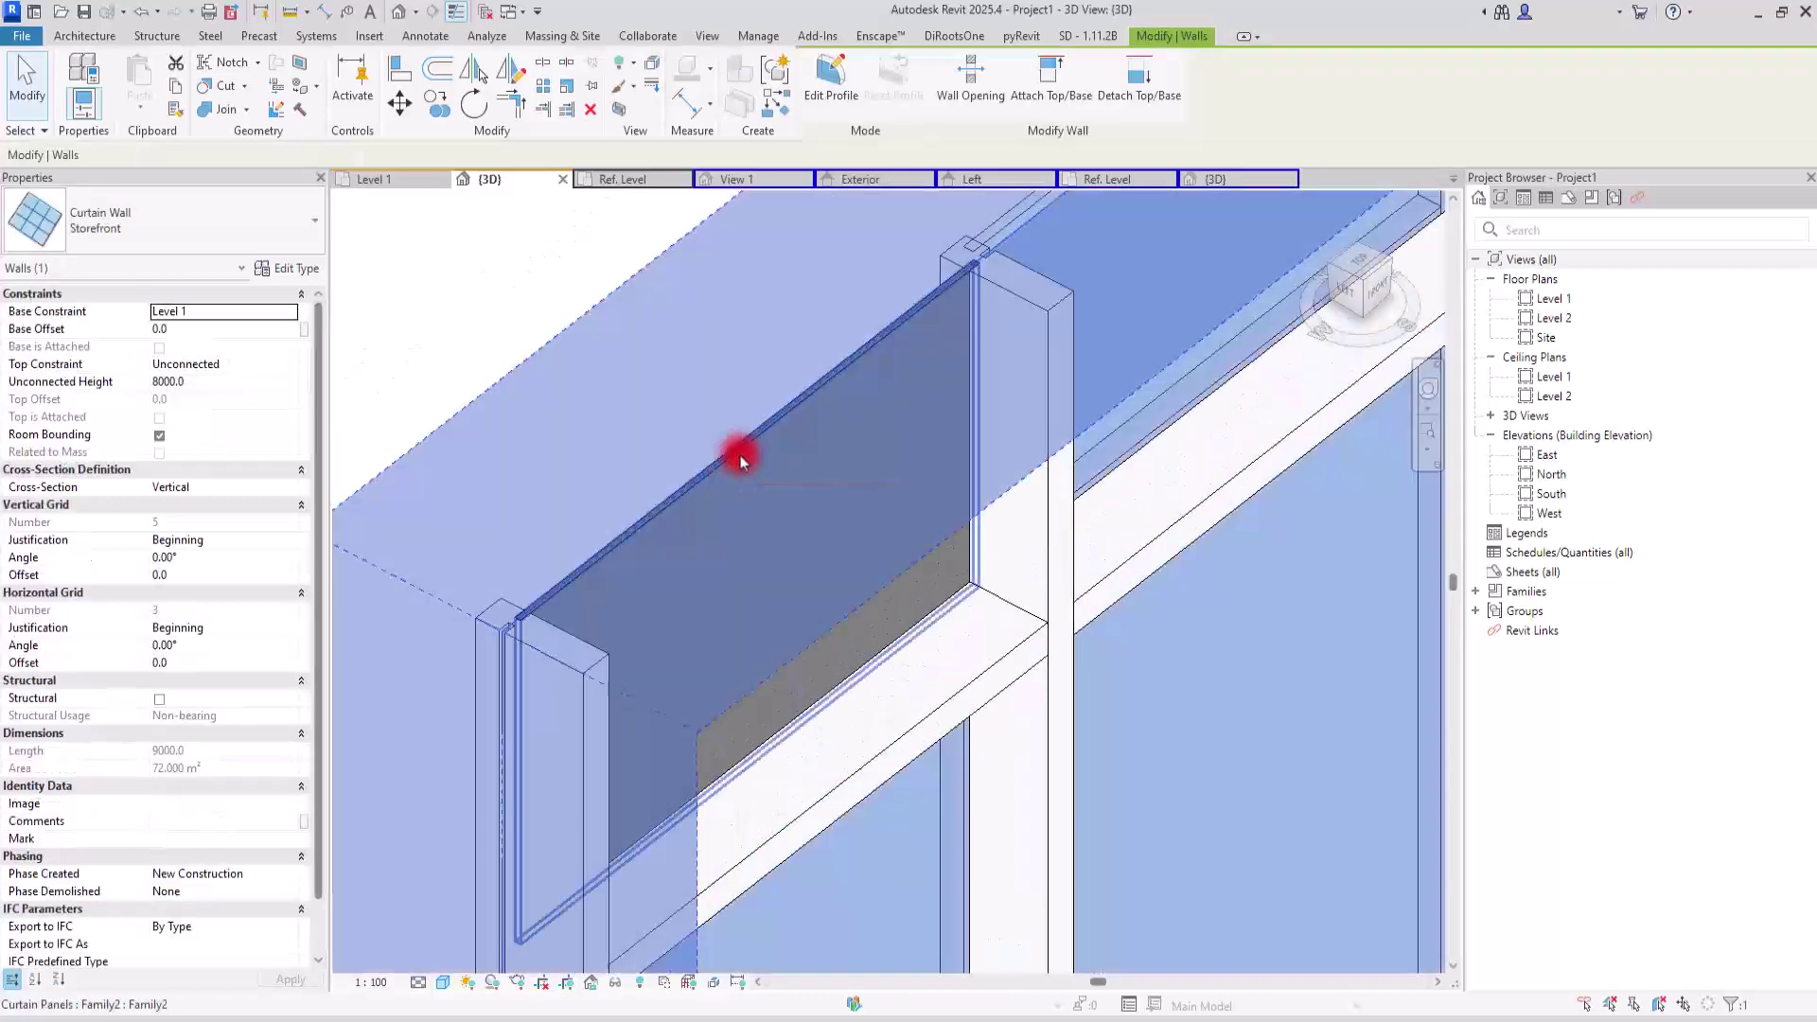
{"action": "left_click", "coordinate": [843, 474]}
{"action": "mouse_move", "coordinate": [843, 474]}
{"action": "middle_mouse_down", "text": "shift"}
{"action": "mouse_move", "coordinate": [974, 540]}
{"action": "mouse_move", "coordinate": [631, 597]}
{"action": "mouse_move", "coordinate": [1127, 564]}
{"action": "middle_mouse_up", "text": "shift"}
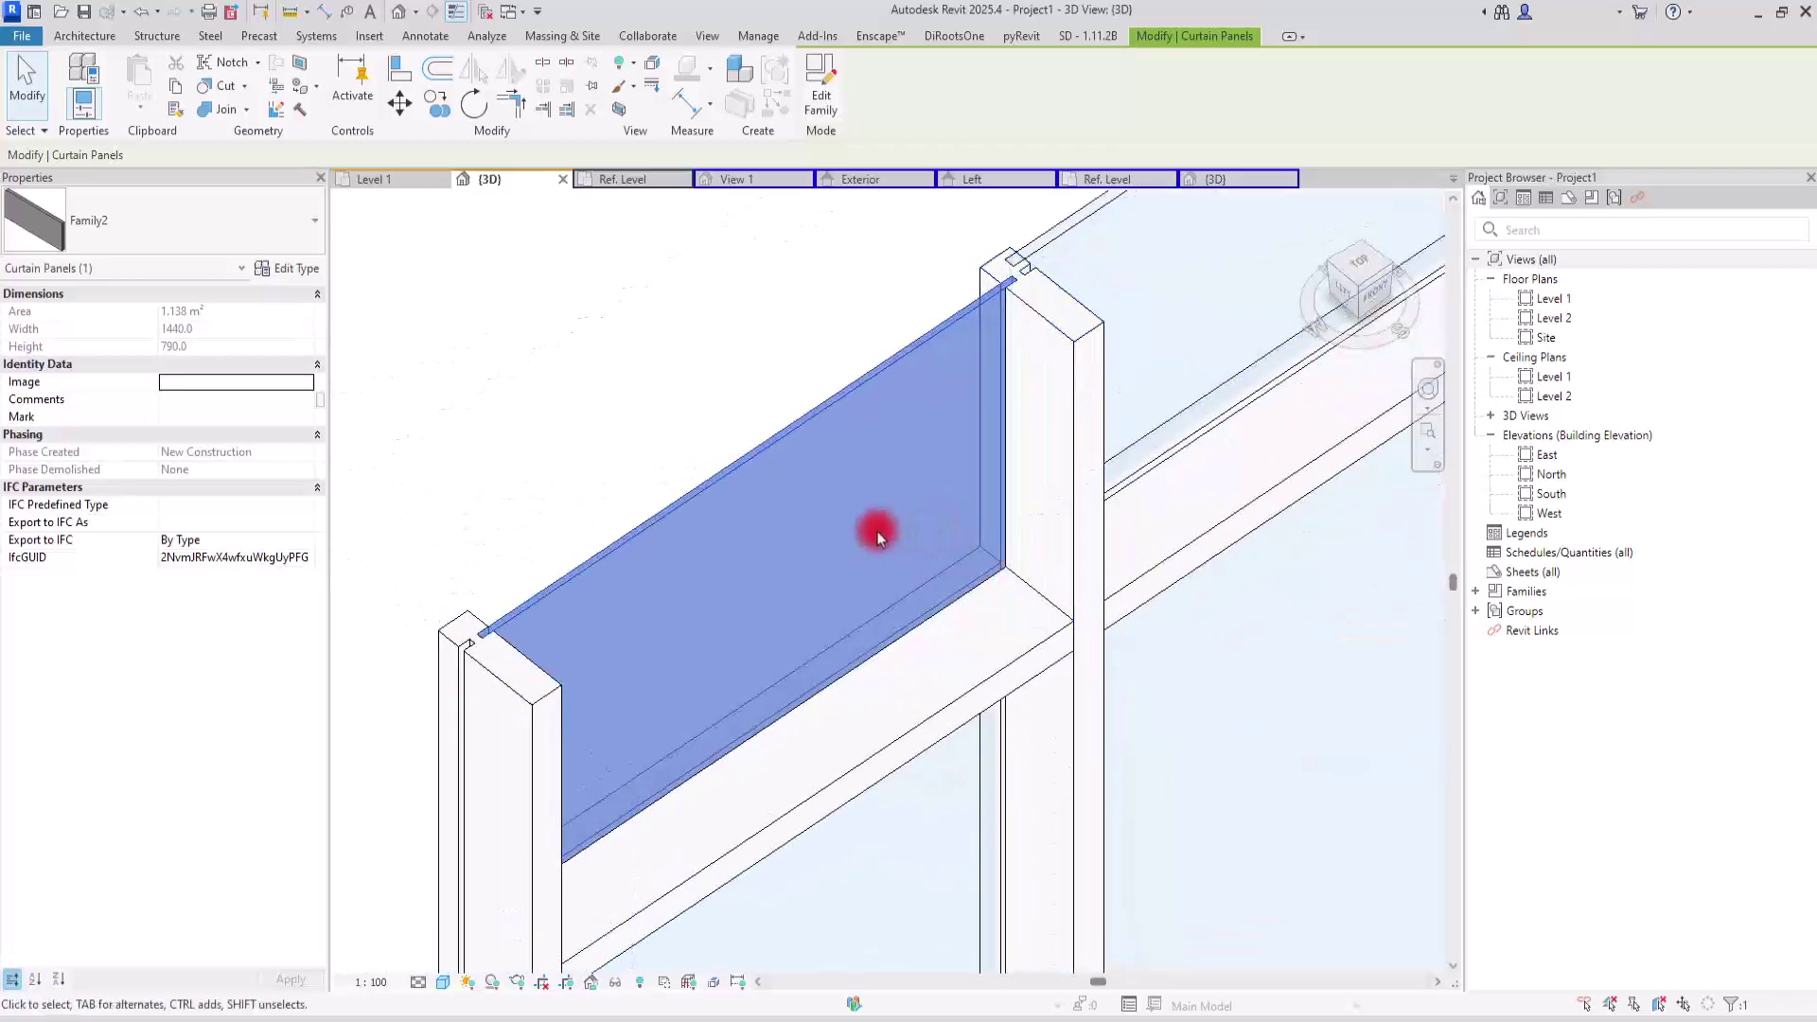
{"action": "scroll", "coordinate": [825, 508], "scroll_direction": "down", "scroll_amount": 5}
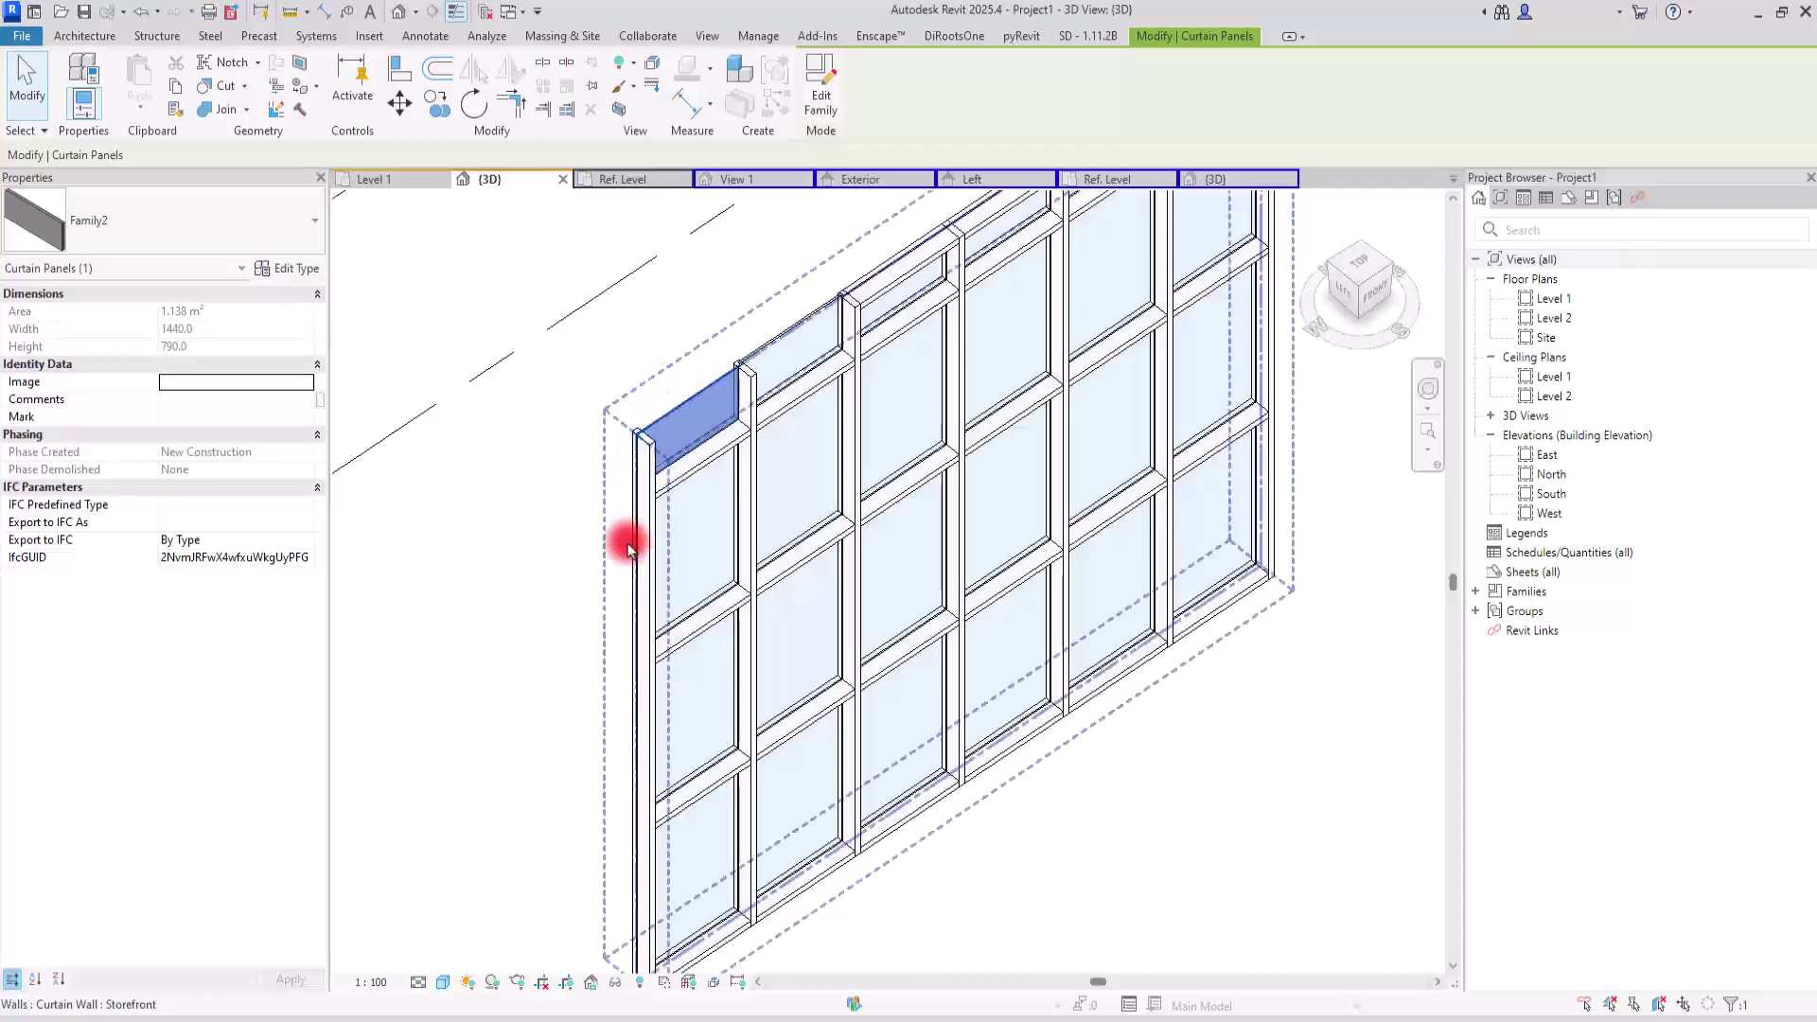
{"action": "scroll", "coordinate": [628, 539], "scroll_direction": "up", "scroll_amount": 3}
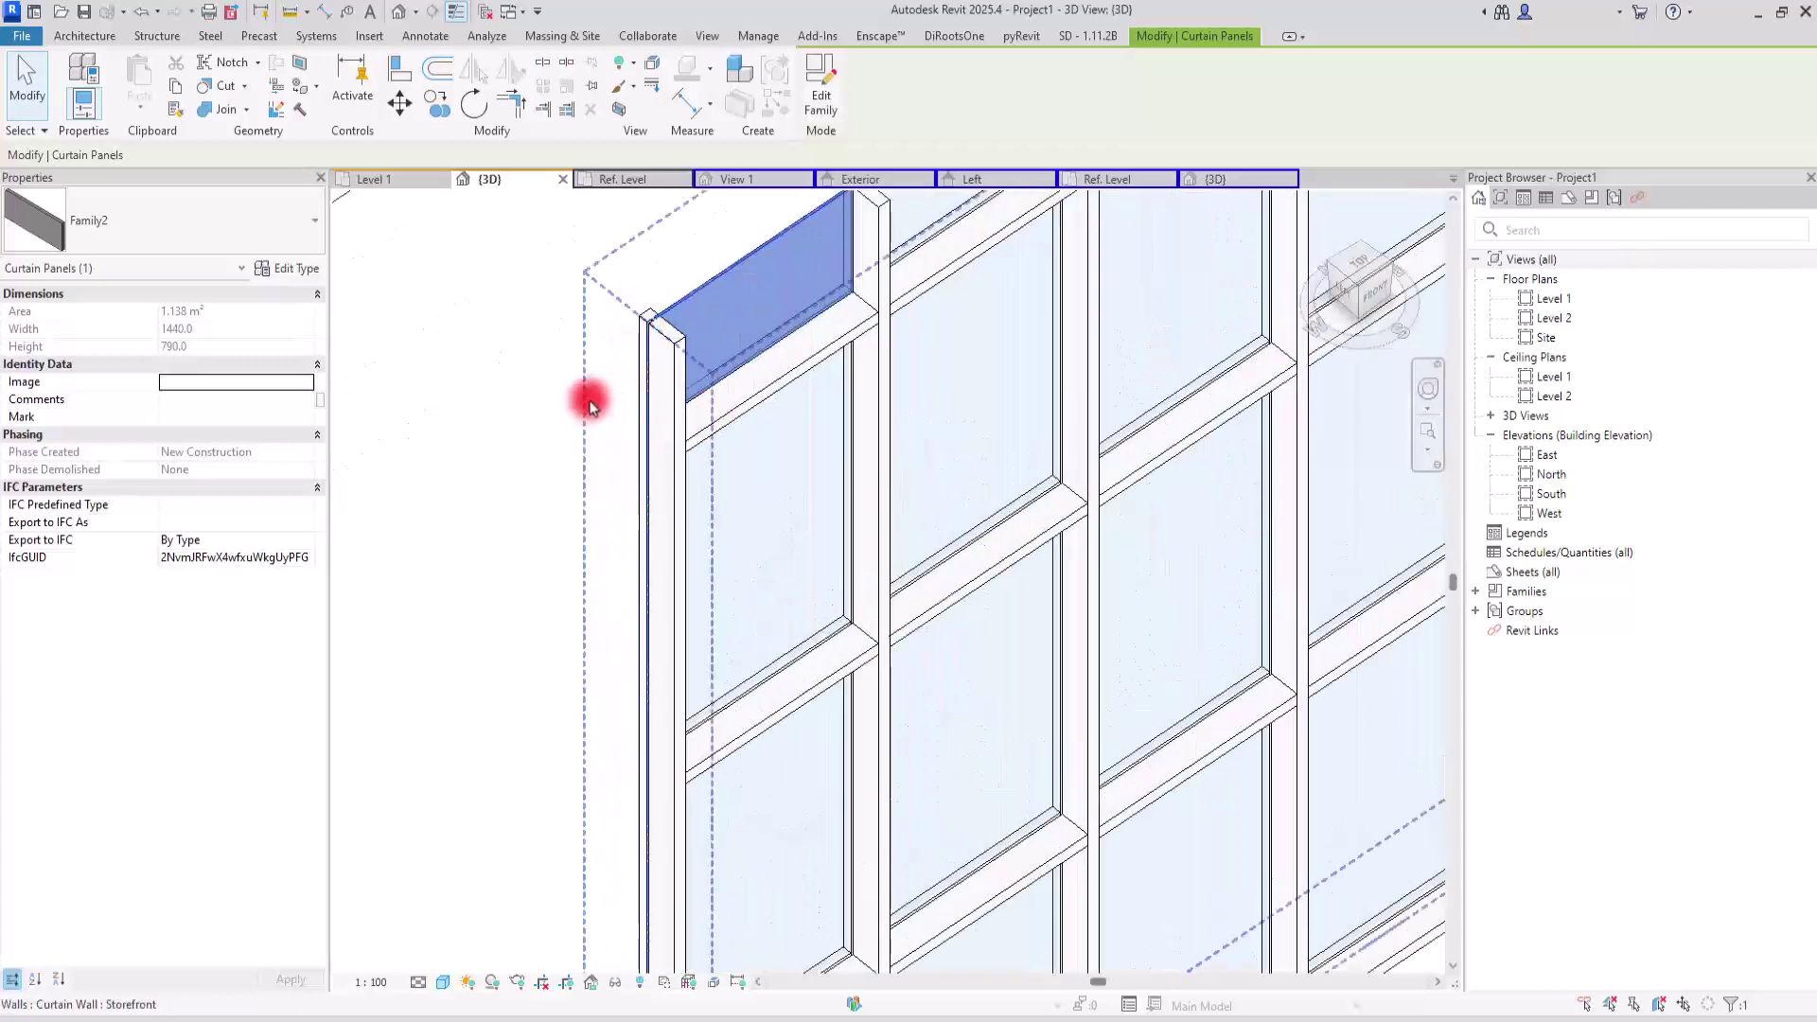
{"action": "scroll", "coordinate": [596, 398], "scroll_direction": "down", "scroll_amount": 3}
{"action": "scroll", "coordinate": [597, 401], "scroll_direction": "up", "scroll_amount": 3}
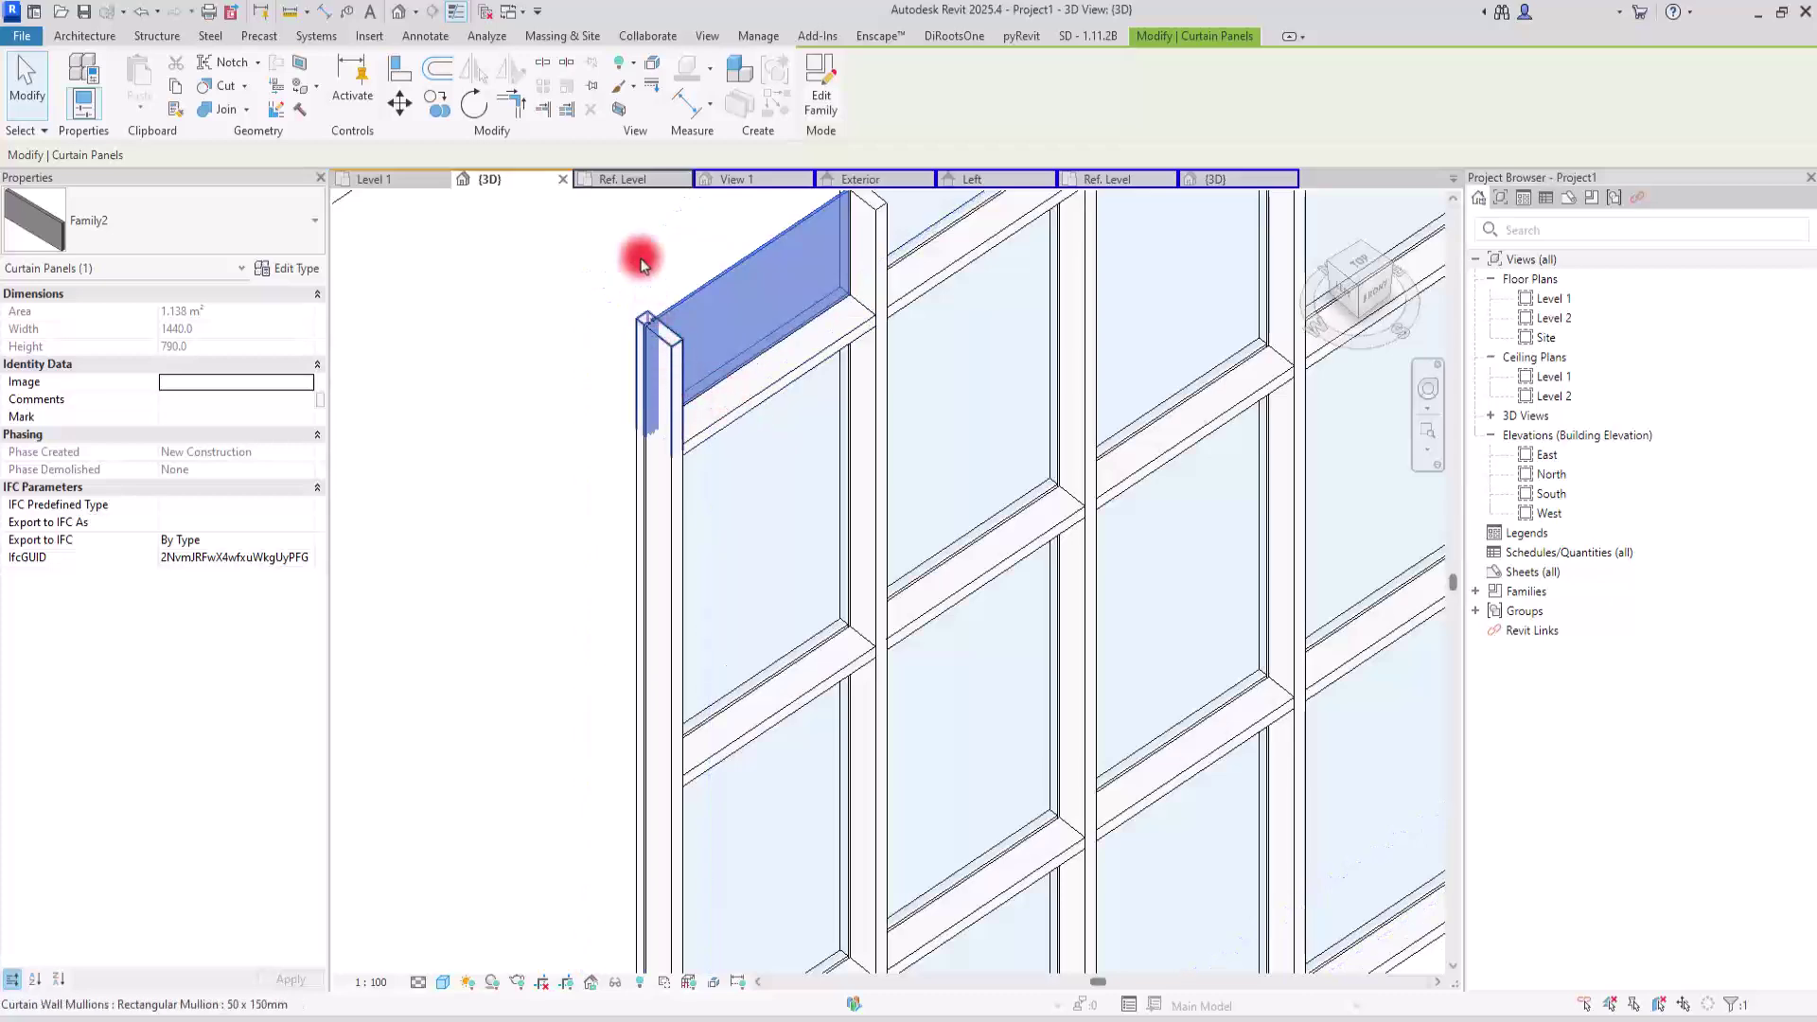
{"action": "left_click", "coordinate": [638, 326]}
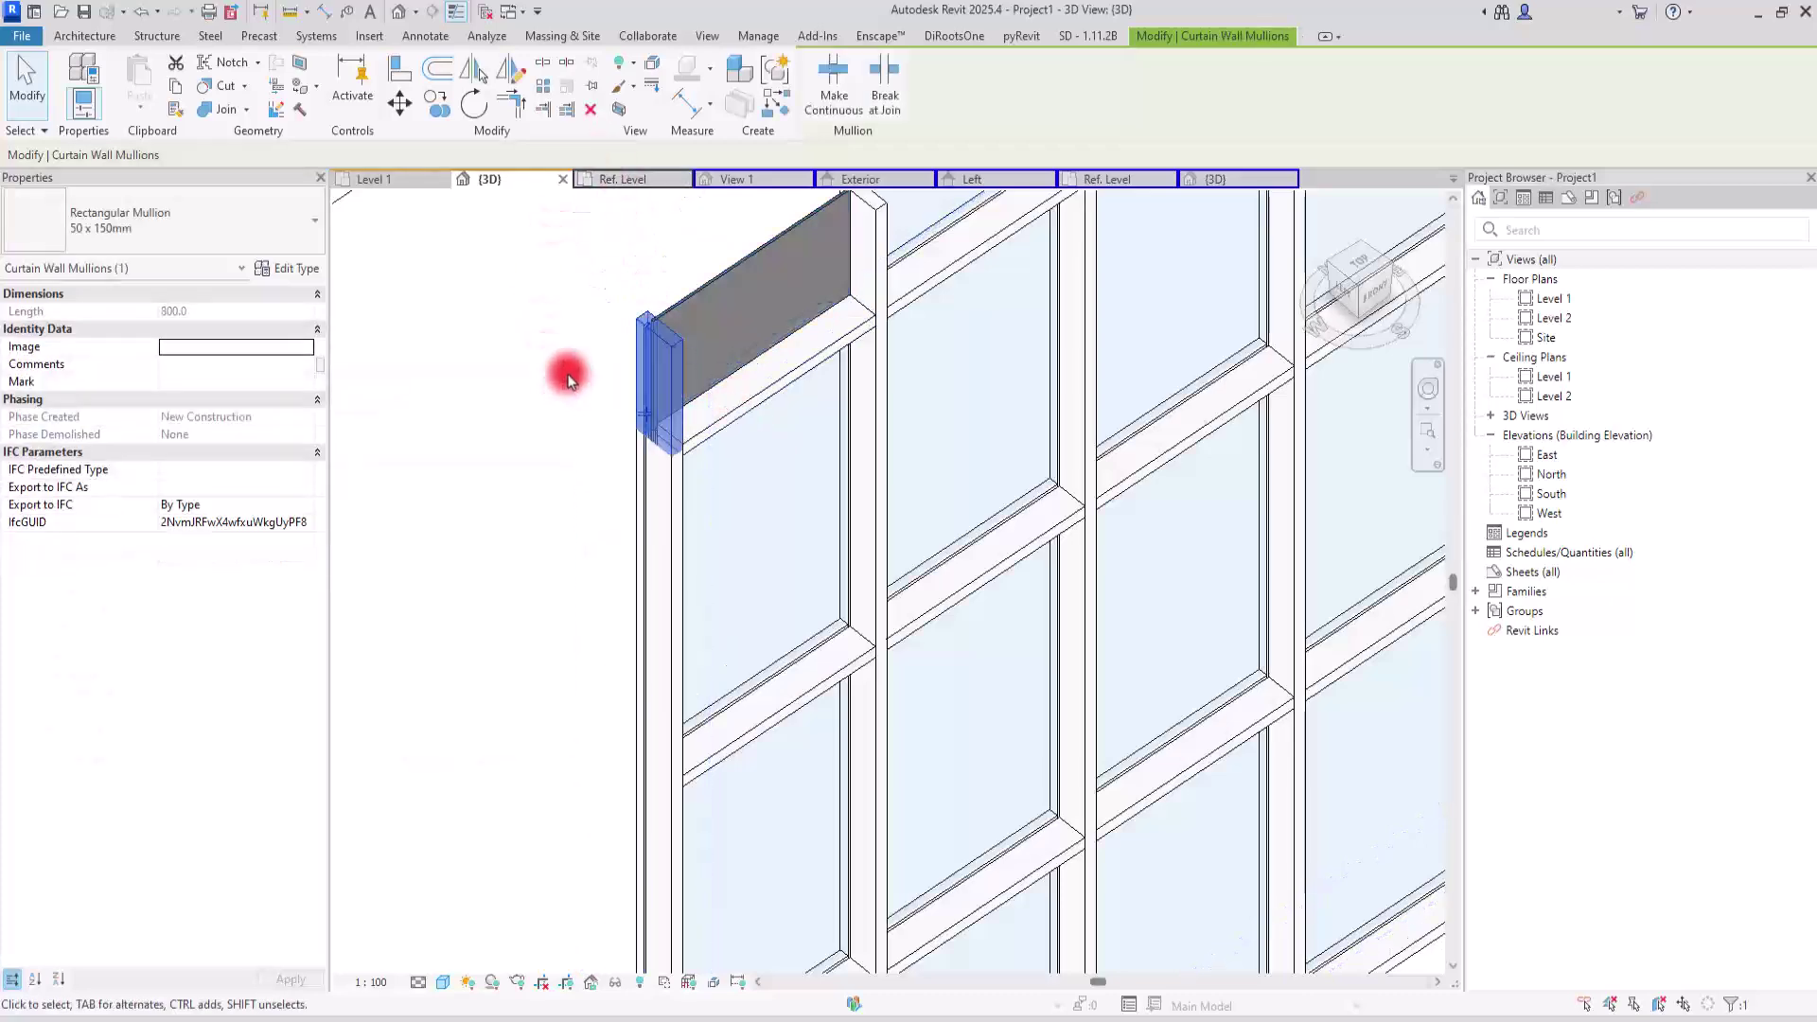
{"action": "left_click", "coordinate": [296, 272]}
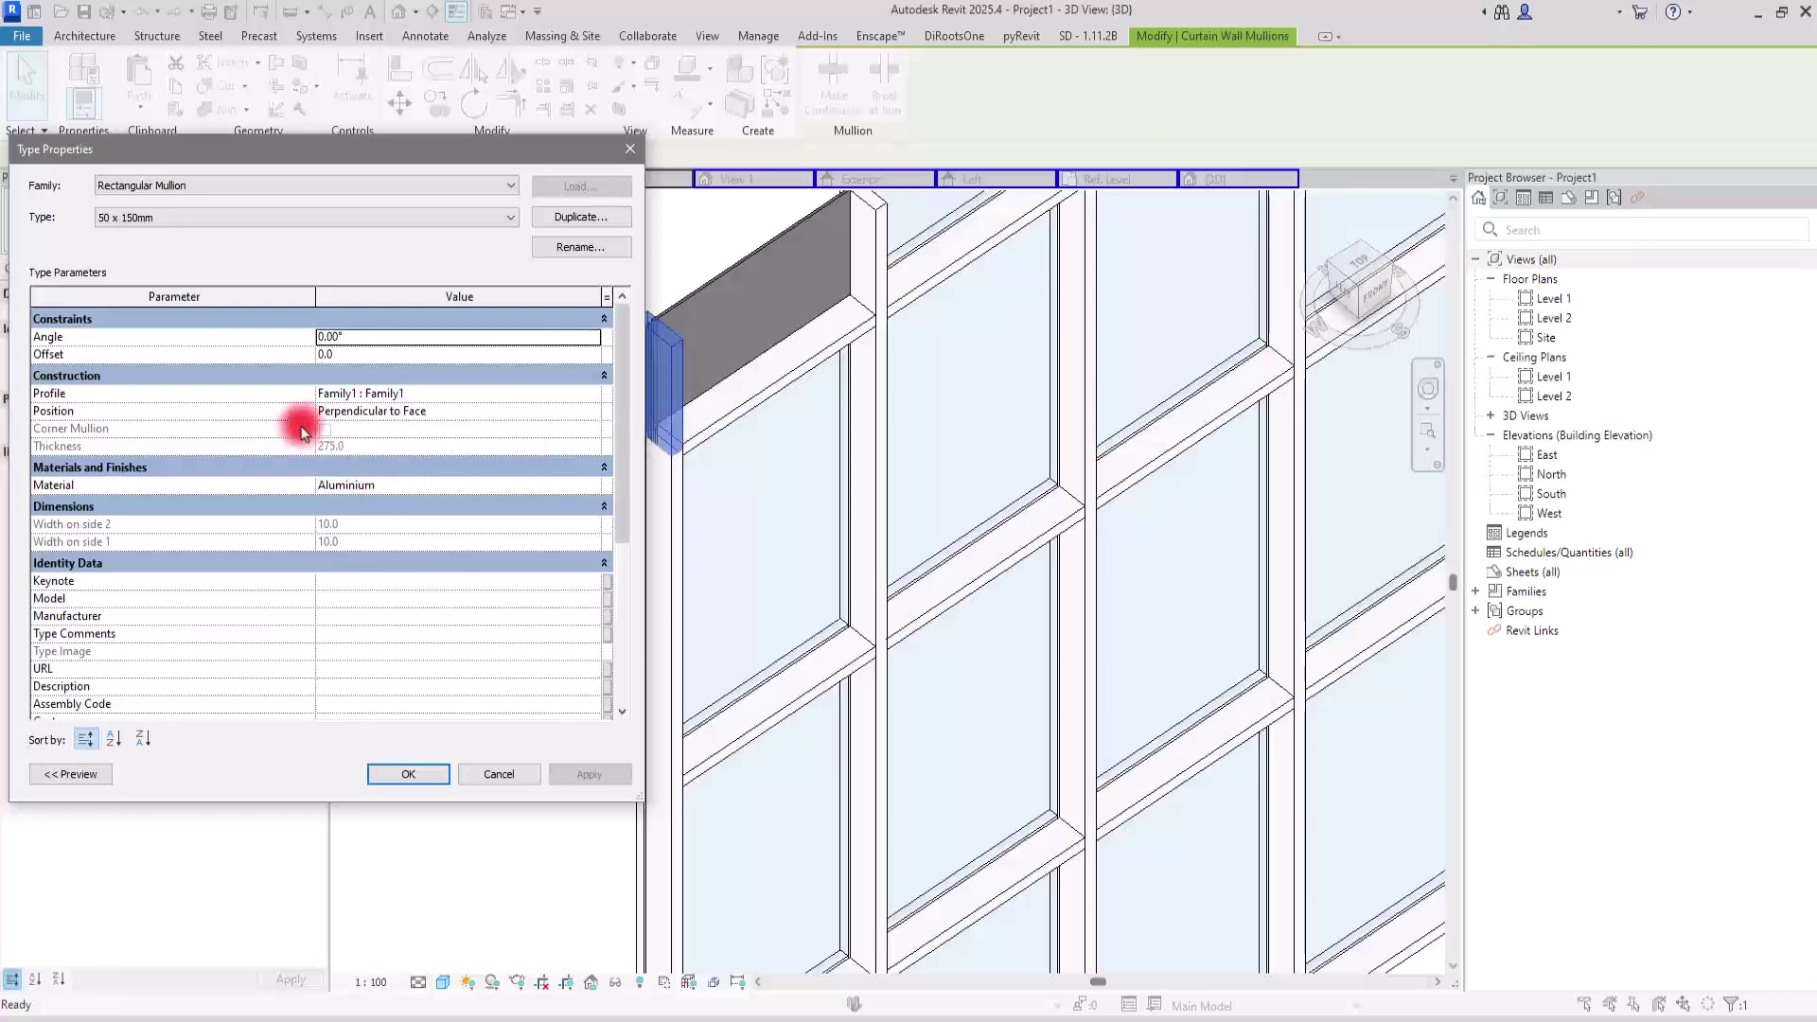
{"action": "left_click", "coordinate": [596, 395]}
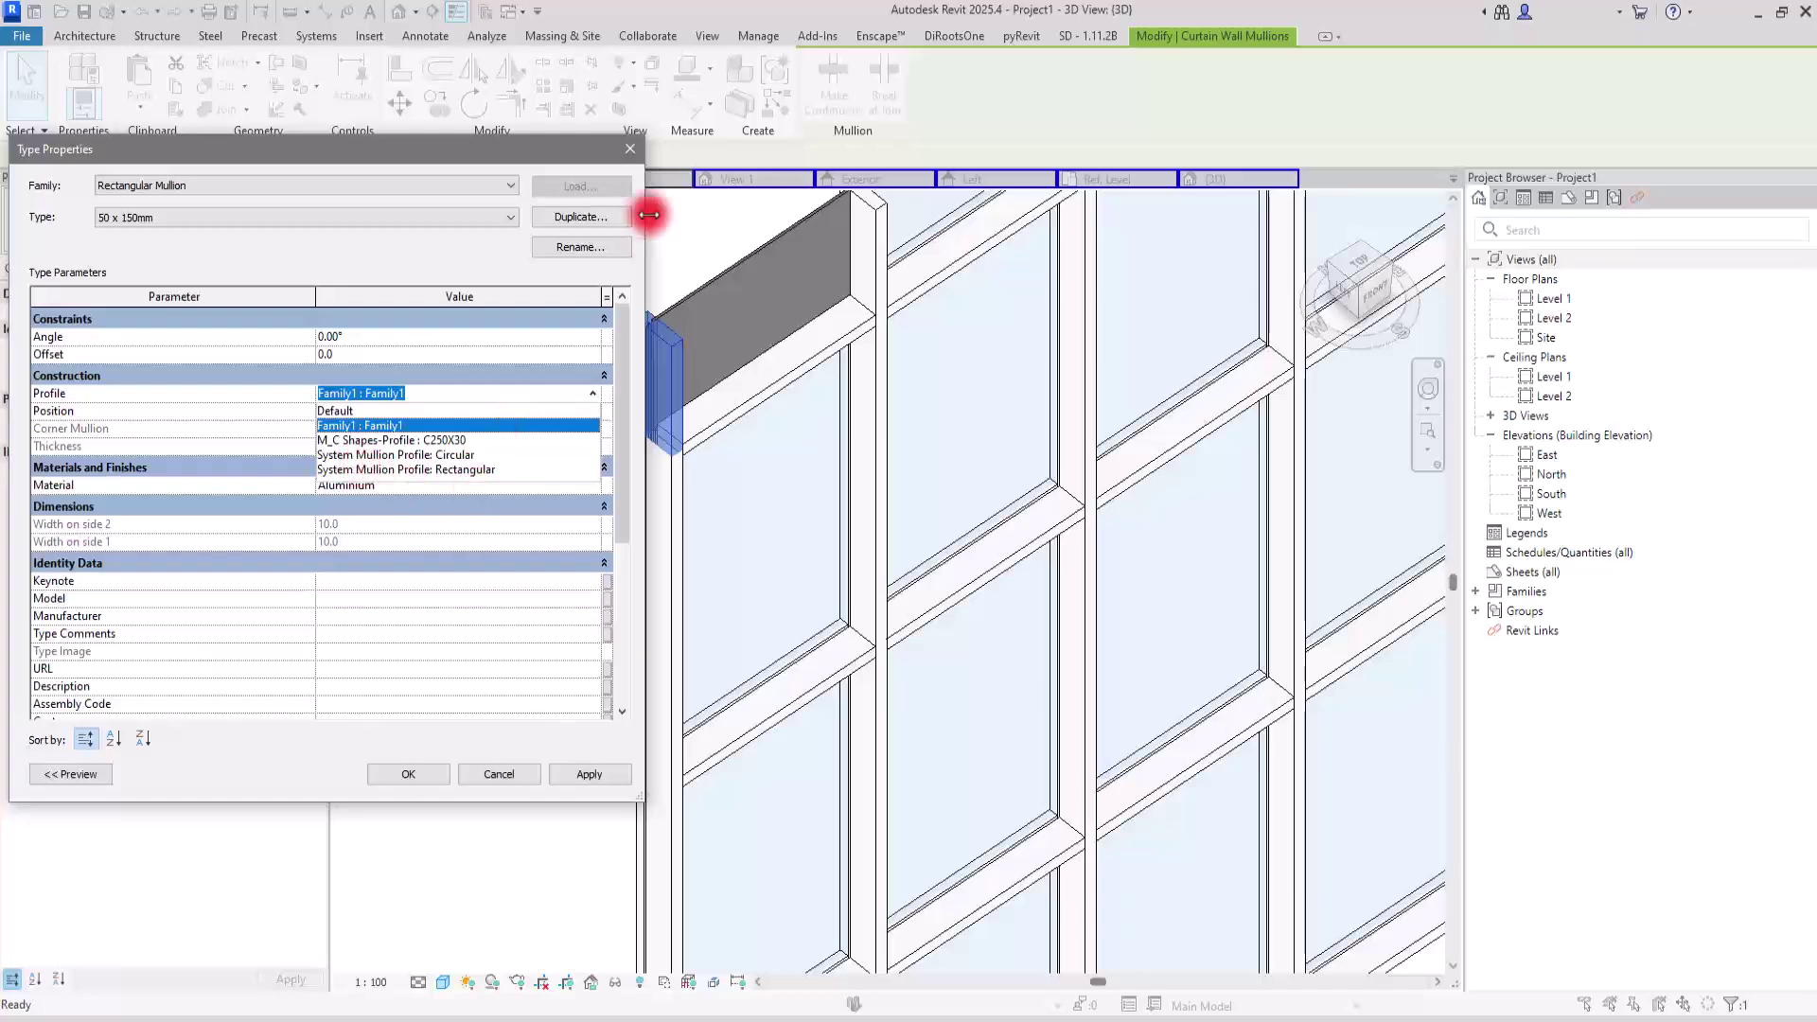
{"action": "left_click", "coordinate": [630, 149]}
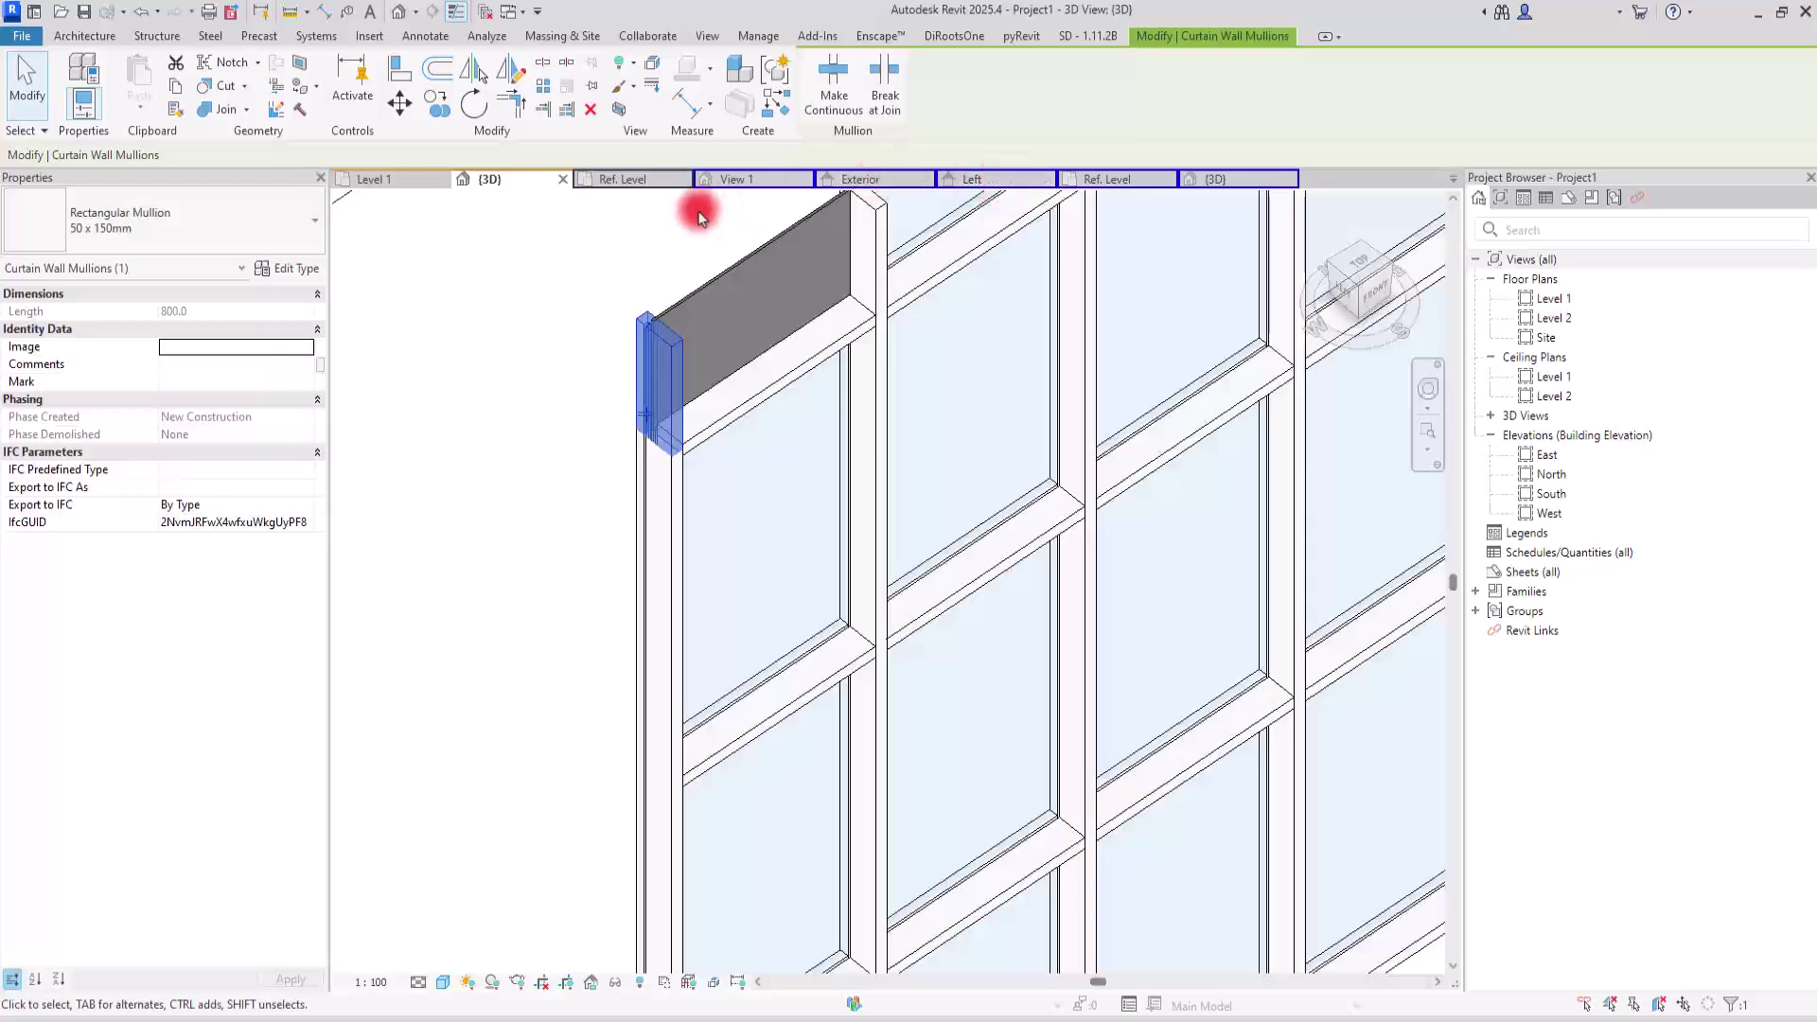
Show Family1's Ref. Level plan, zoomed on the Depth 30, Length A 200, Glass Thickness 15 dimensions
{"action": "left_click", "coordinate": [618, 182]}
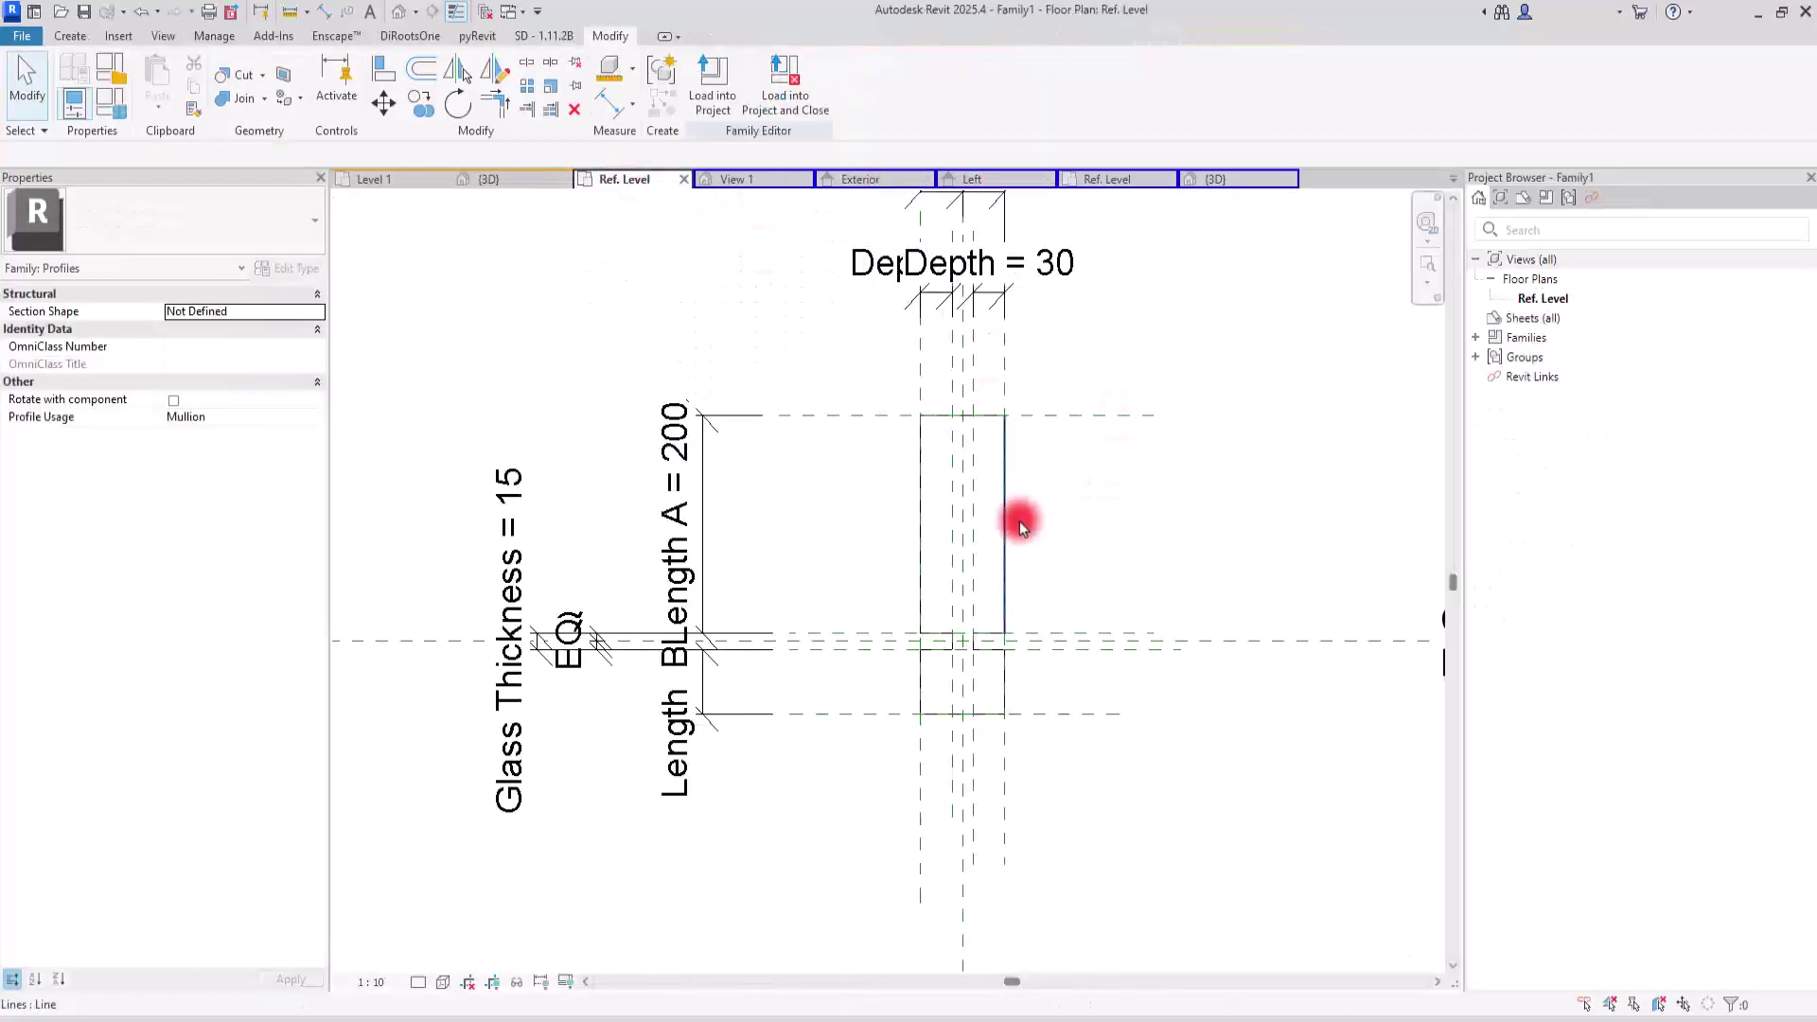
{"action": "scroll", "coordinate": [995, 677], "scroll_direction": "up", "scroll_amount": 1}
{"action": "scroll", "coordinate": [995, 672], "scroll_direction": "up", "scroll_amount": 3}
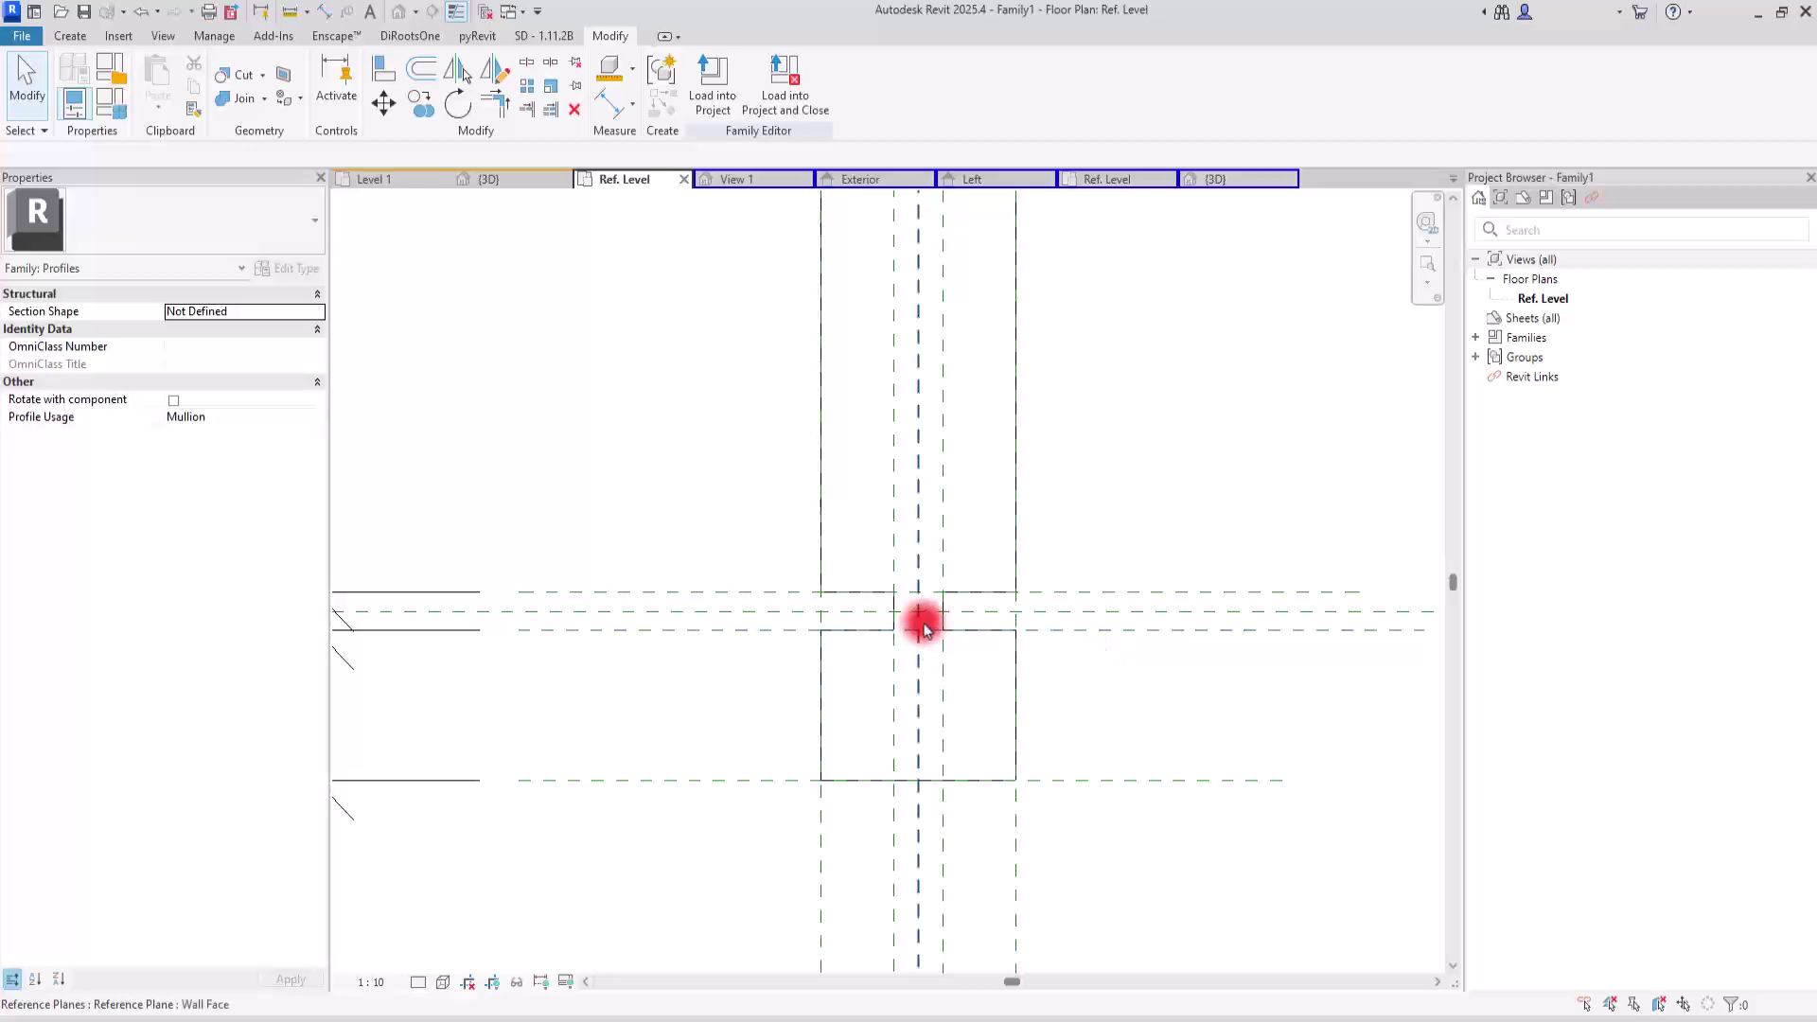
{"action": "scroll", "coordinate": [944, 467], "scroll_direction": "down", "scroll_amount": 2}
{"action": "scroll", "coordinate": [969, 482], "scroll_direction": "down", "scroll_amount": 2}
{"action": "scroll", "coordinate": [847, 293], "scroll_direction": "up", "scroll_amount": 2}
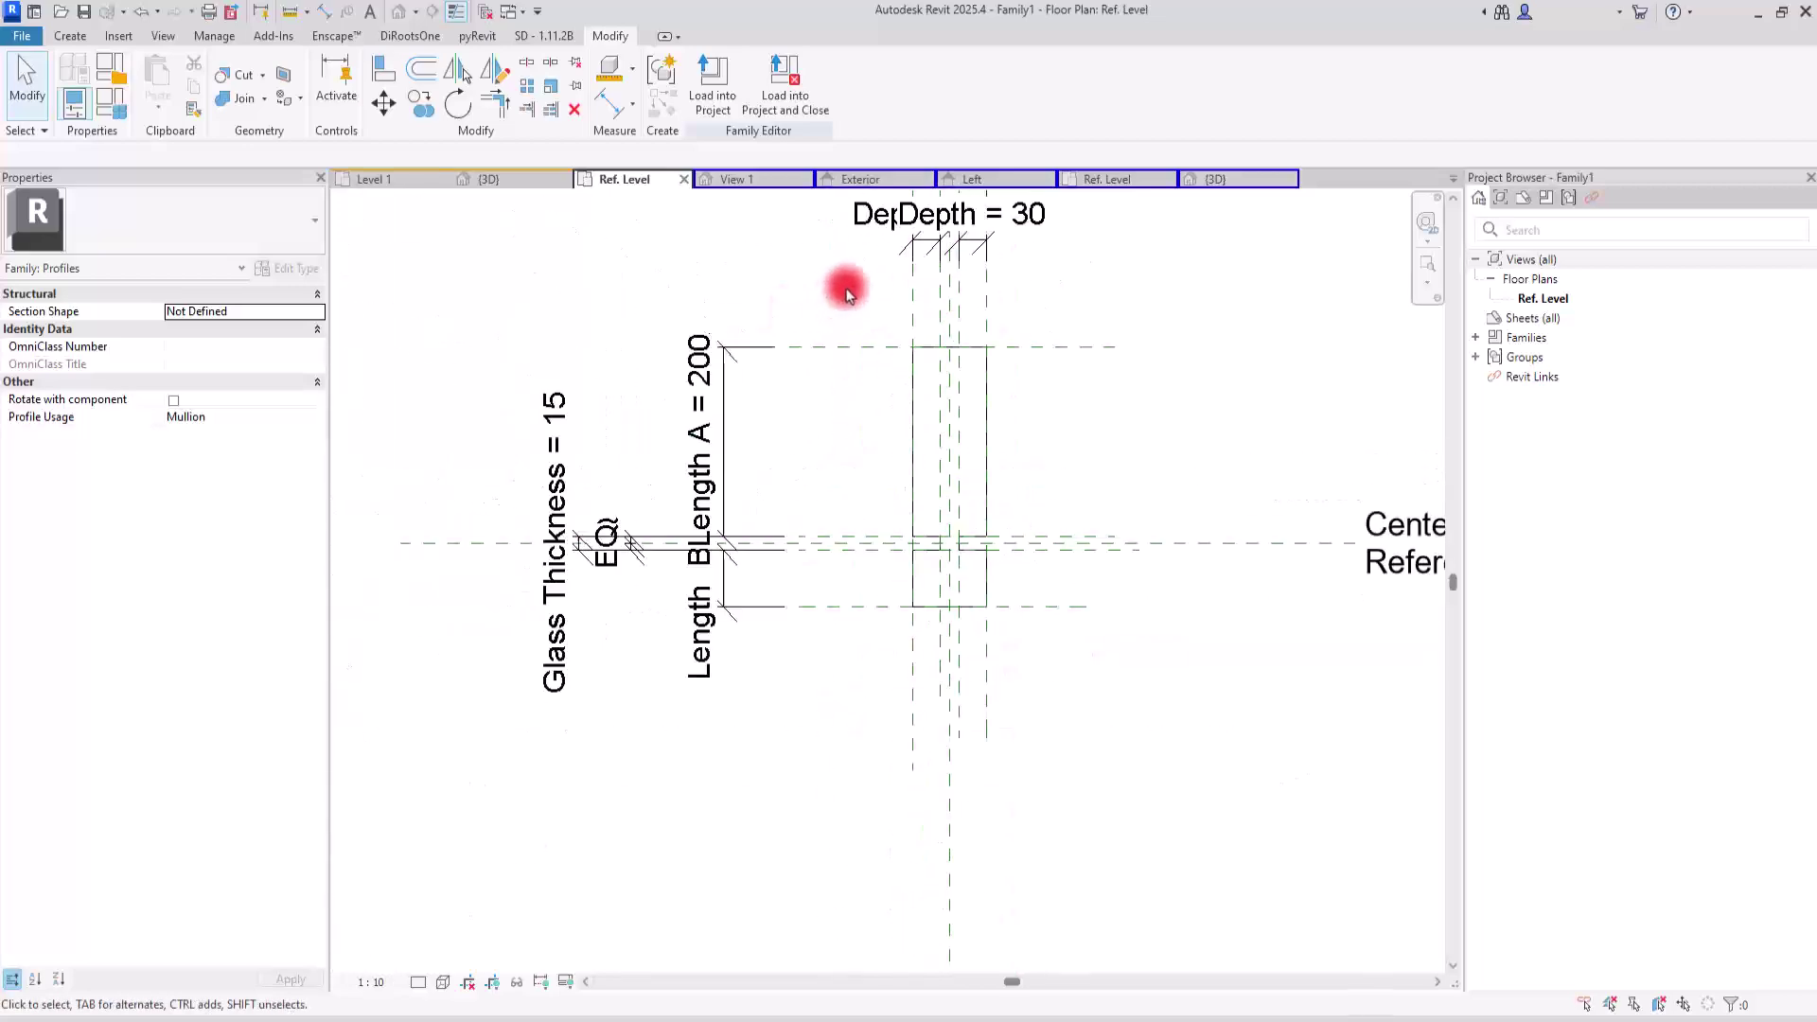
{"action": "scroll", "coordinate": [847, 293], "scroll_direction": "up", "scroll_amount": 1}
{"action": "scroll", "coordinate": [854, 308], "scroll_direction": "up", "scroll_amount": 1}
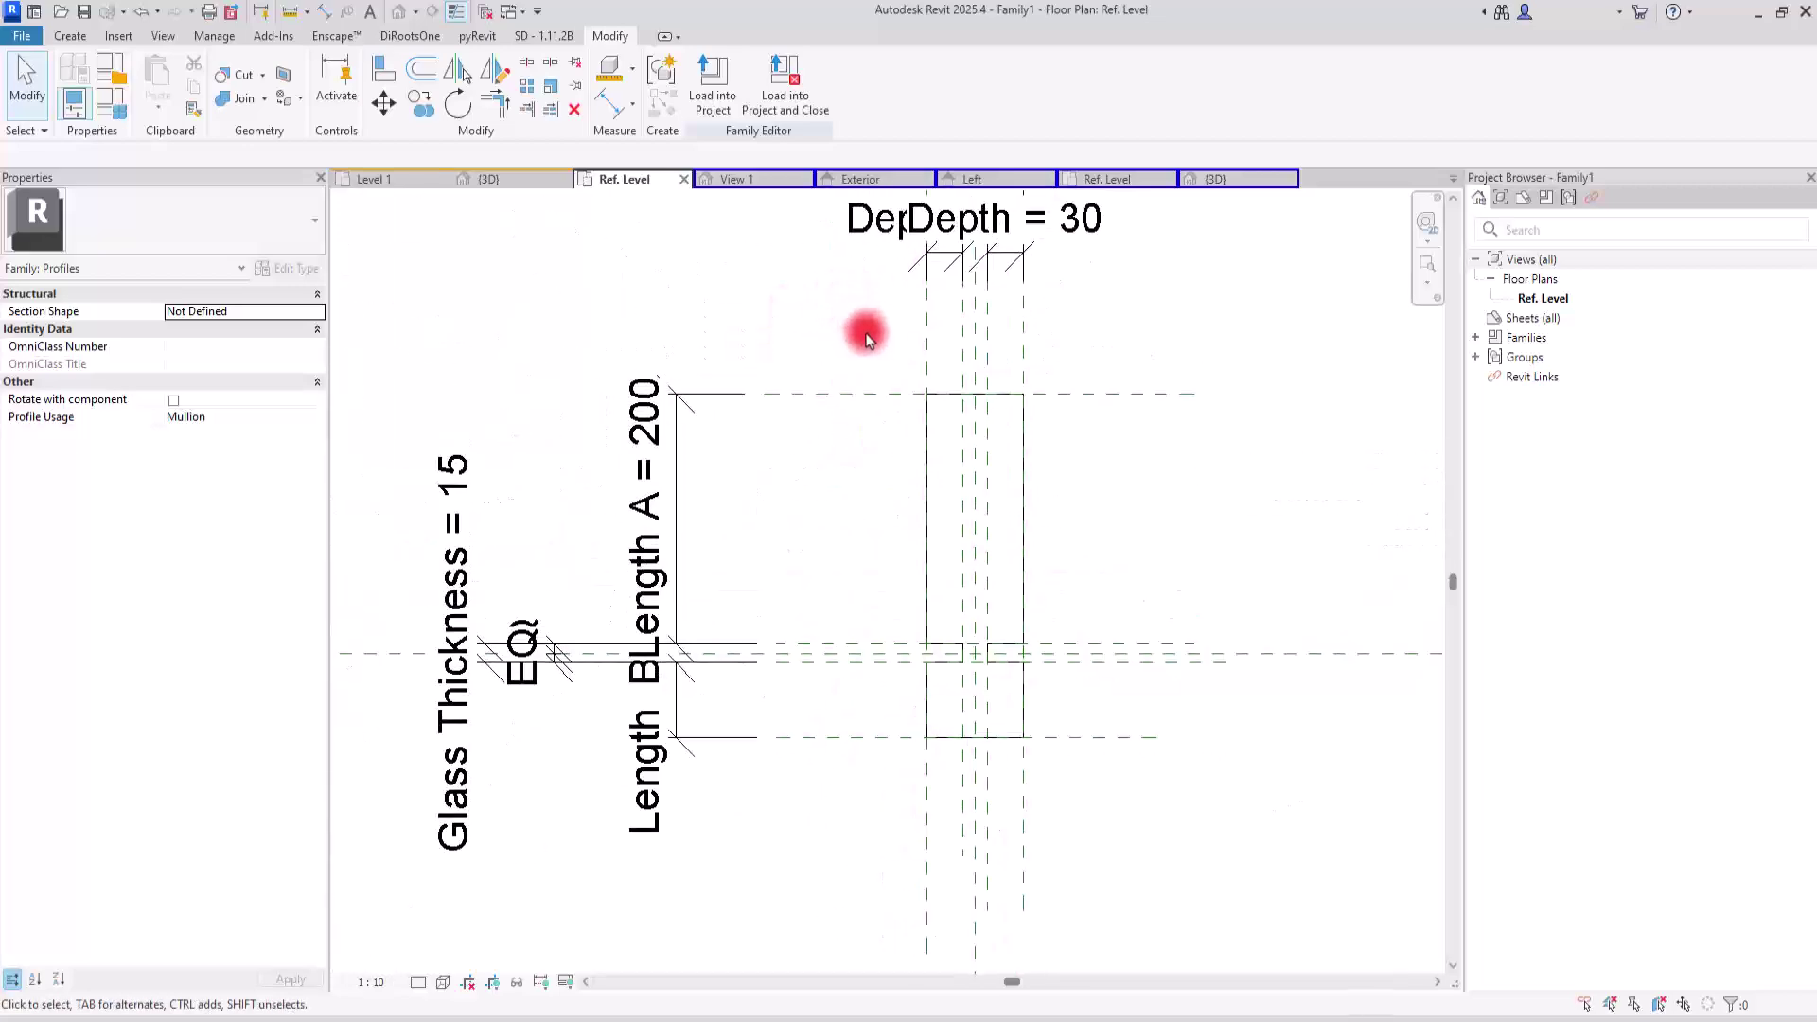